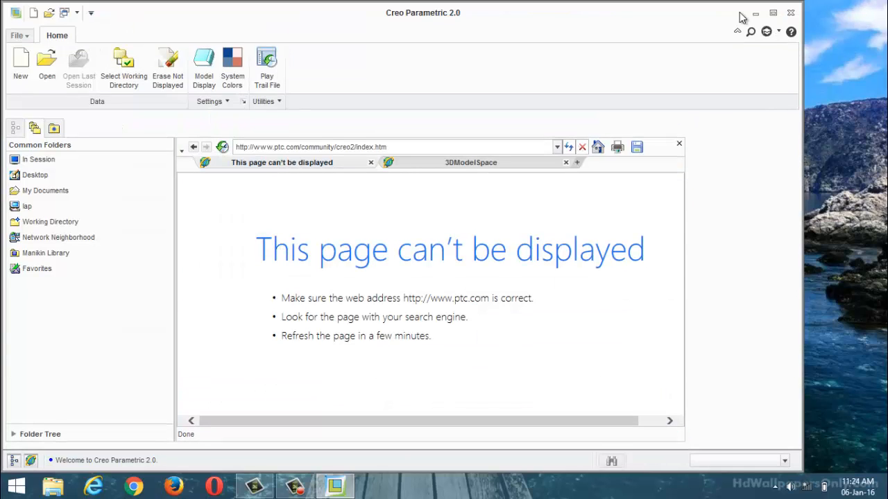
Step: Create a new solid part using the mmns_part_solid template instead of the default one, with the embedded browser closed
left_click(773, 12)
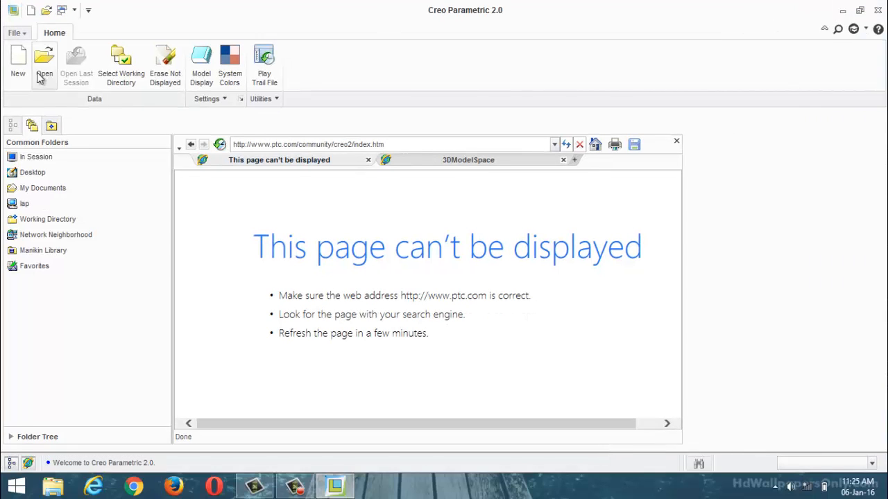
left_click(676, 141)
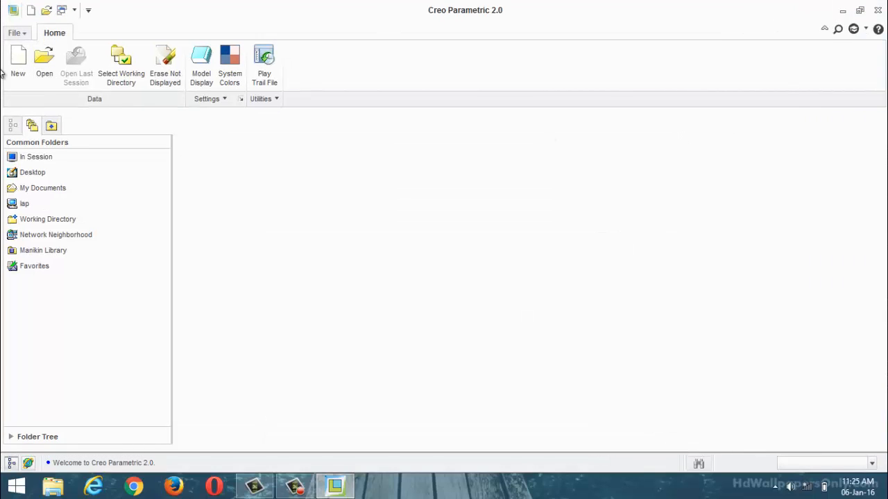
left_click(18, 61)
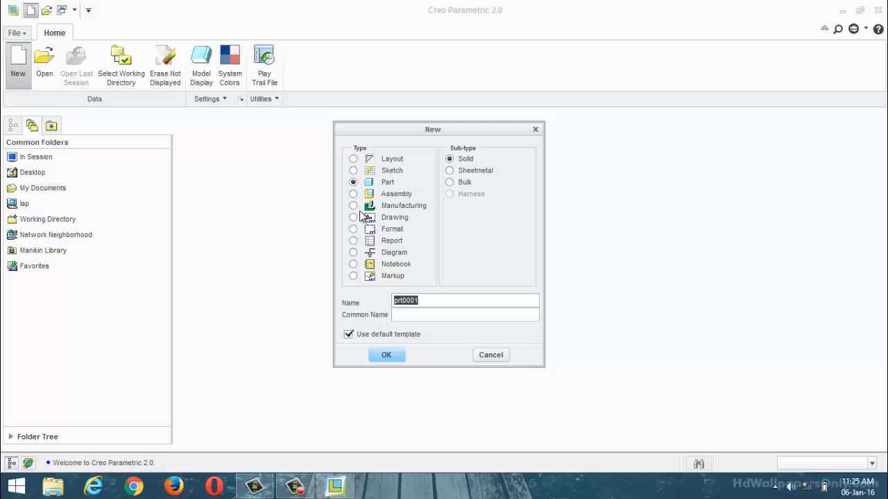
left_click(348, 335)
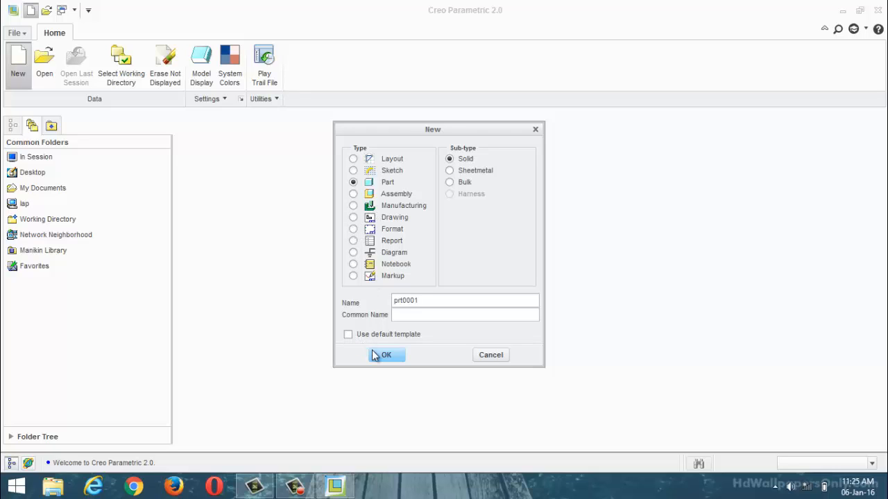
left_click(380, 355)
left_click(356, 199)
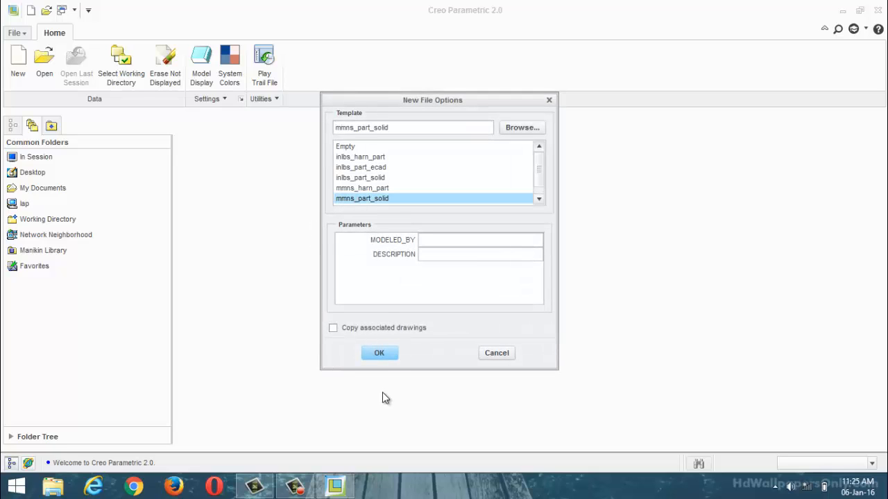
left_click(381, 355)
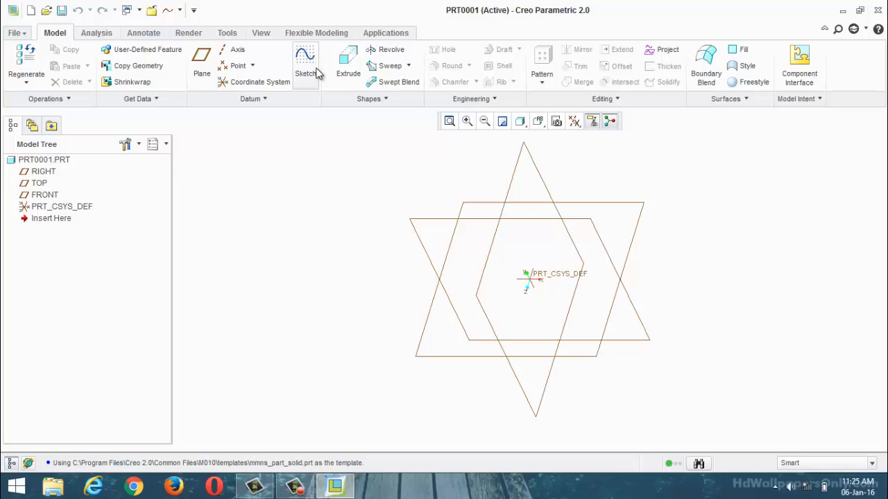
Step: Start a sketch on the FRONT plane with RIGHT as the right-facing reference, viewed square to the sketch plane
left_click(317, 73)
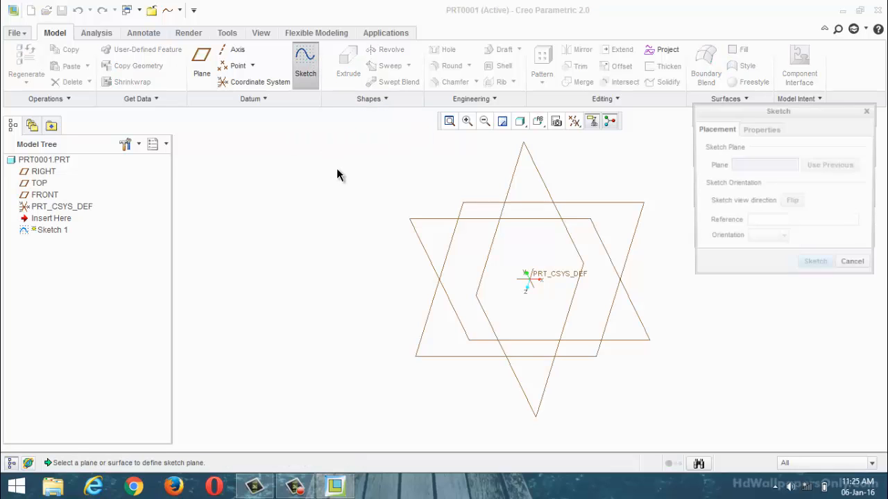
left_click(432, 219)
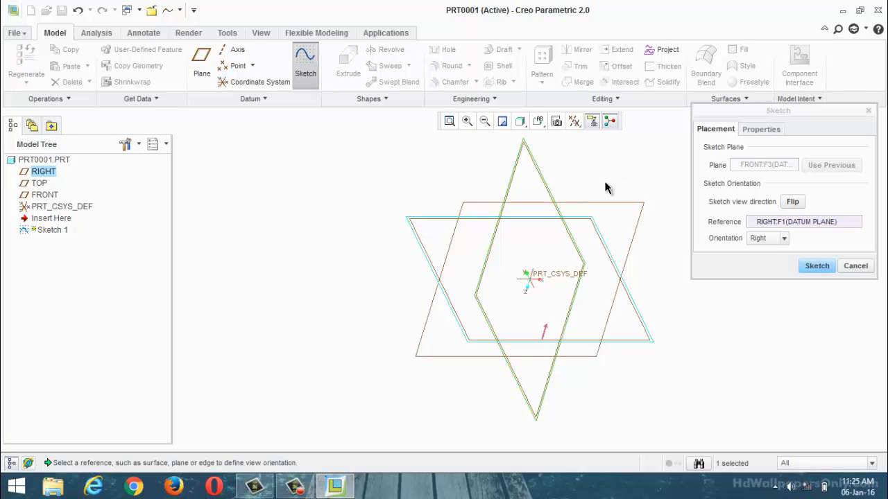
left_click(815, 267)
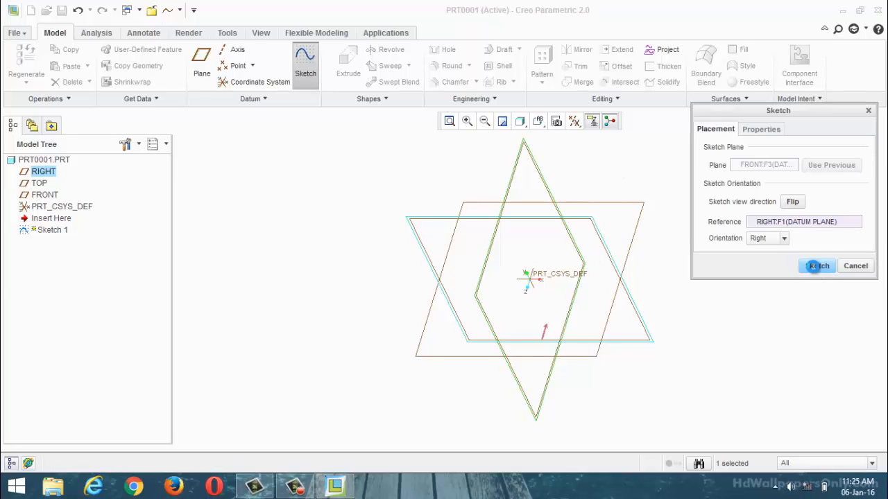
left_click(575, 122)
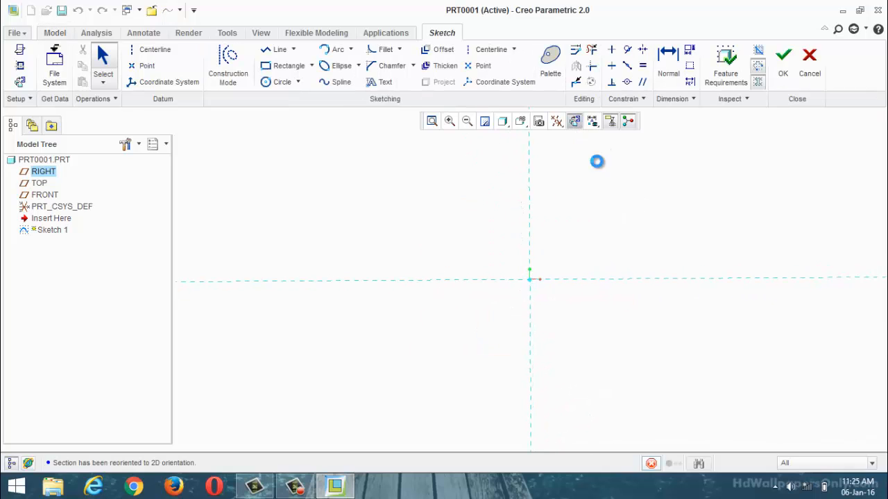
scroll(409, 173, "up", 2)
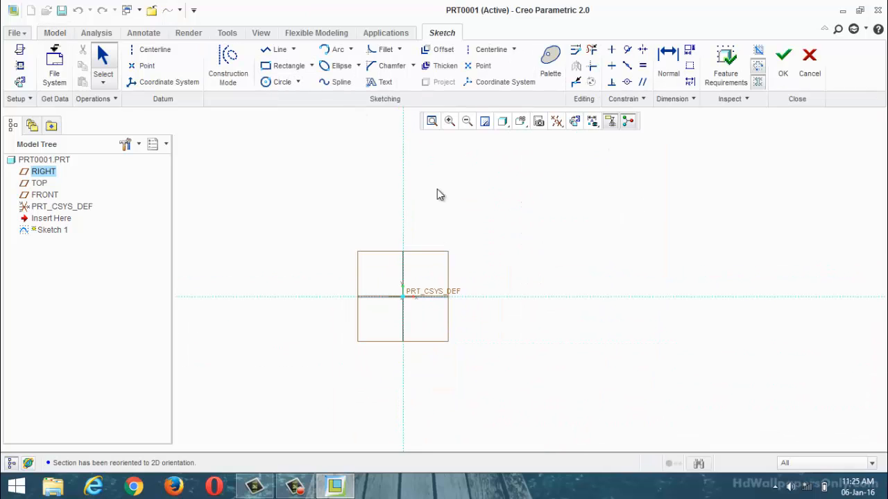
scroll(385, 266, "down", 1)
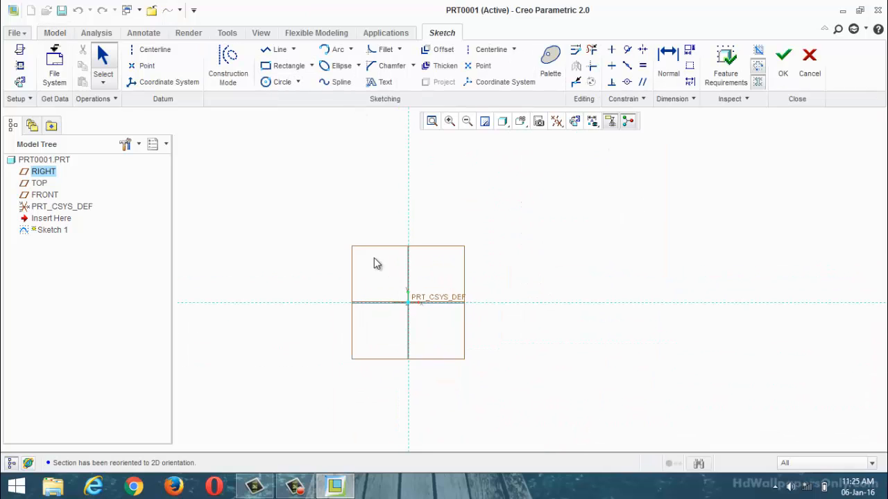
Step: Sketch a circle centred on the origin and set its diameter to 1000 mm
left_click(337, 49)
left_click(281, 81)
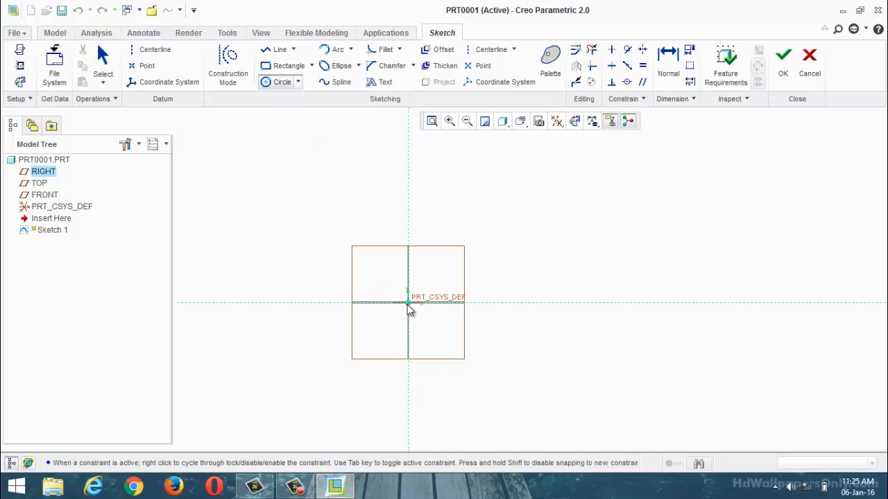
left_click(408, 303)
left_click(478, 212)
middle_click(598, 297)
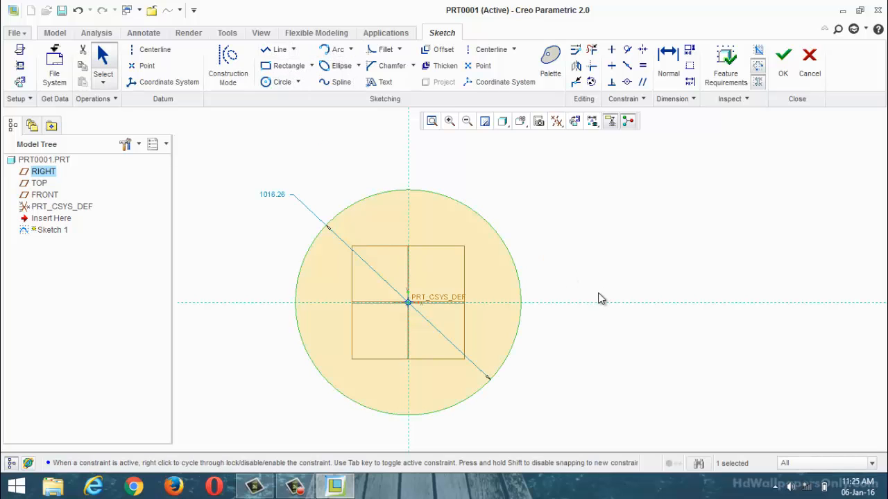
double_click(281, 197)
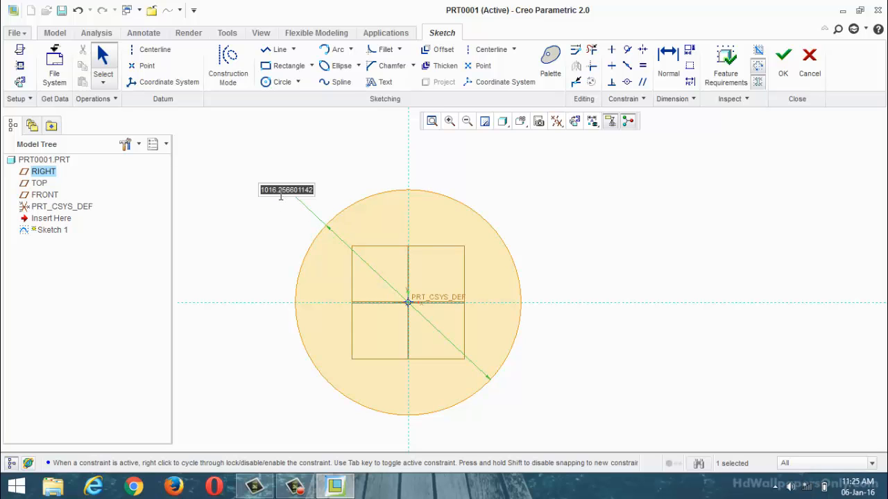
type("1000")
key("Return")
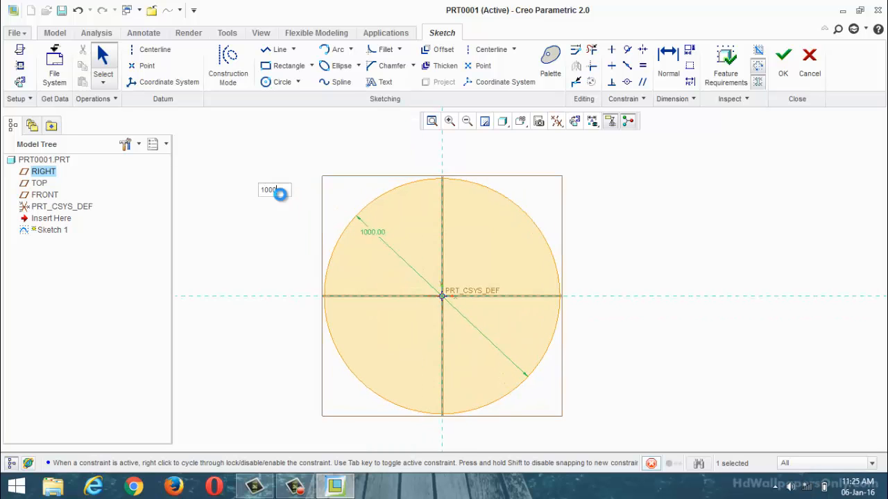
Step: Sketch a vertical line about 1906 mm long through the circle's centre, extending past both ends of the circle
left_click(278, 49)
scroll(306, 281, "up", 4)
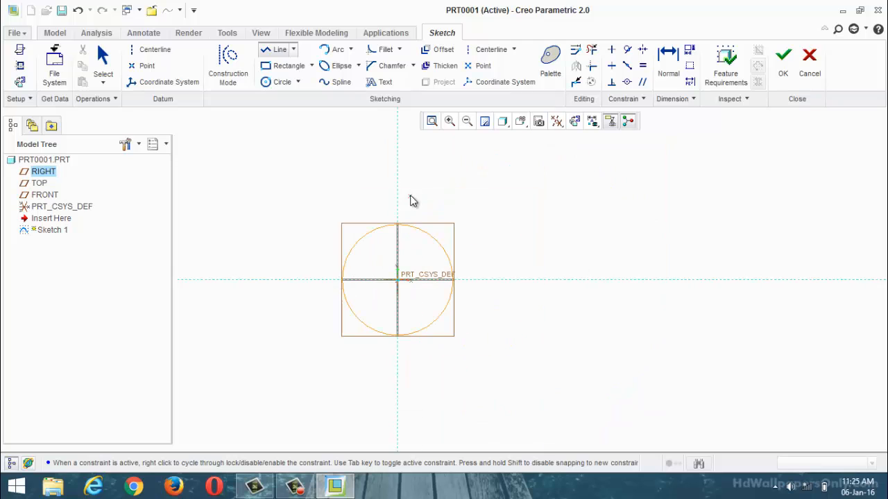
left_click(398, 190)
left_click(397, 401)
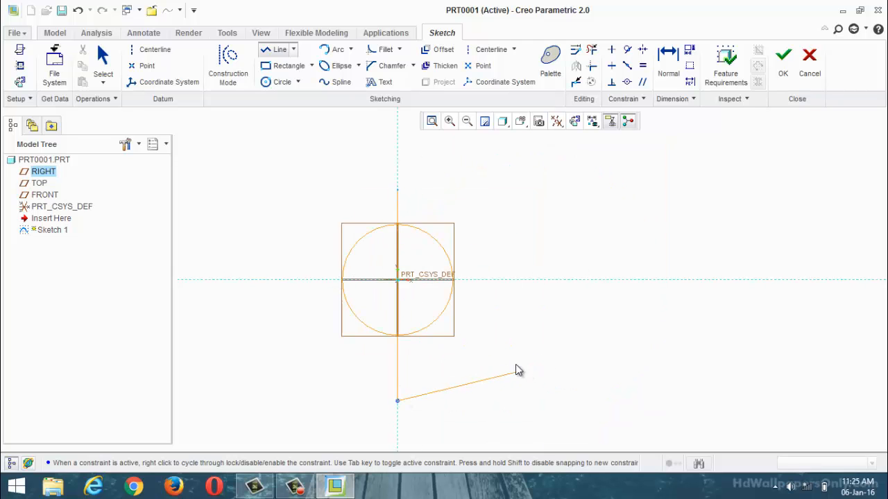
Step: Trim away the circle's left half and the line's overhanging ends, leaving a closed right semicircle
left_click(591, 50)
scroll(285, 335, "down", 3)
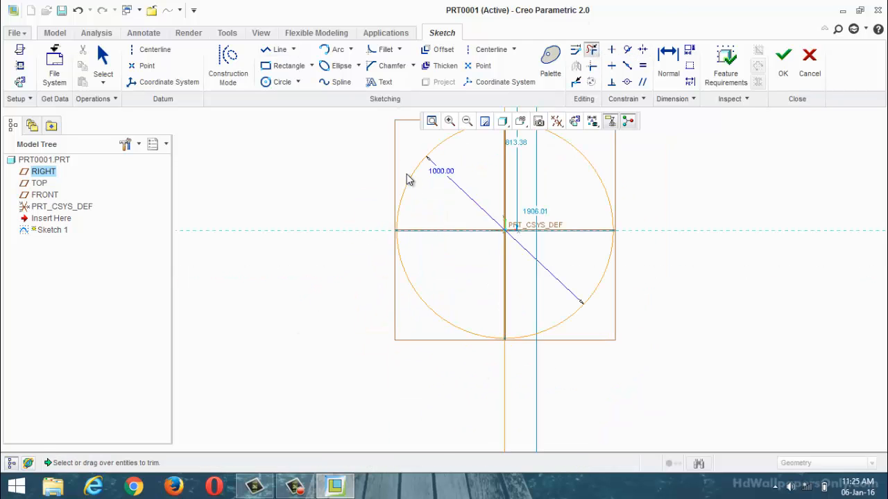
scroll(346, 260, "up", 3)
scroll(400, 176, "down", 1)
mouse_move(403, 174)
left_mouse_down()
mouse_move(389, 416)
mouse_move(557, 405)
left_mouse_up()
left_click_drag(462, 174, 366, 185)
middle_click(366, 184)
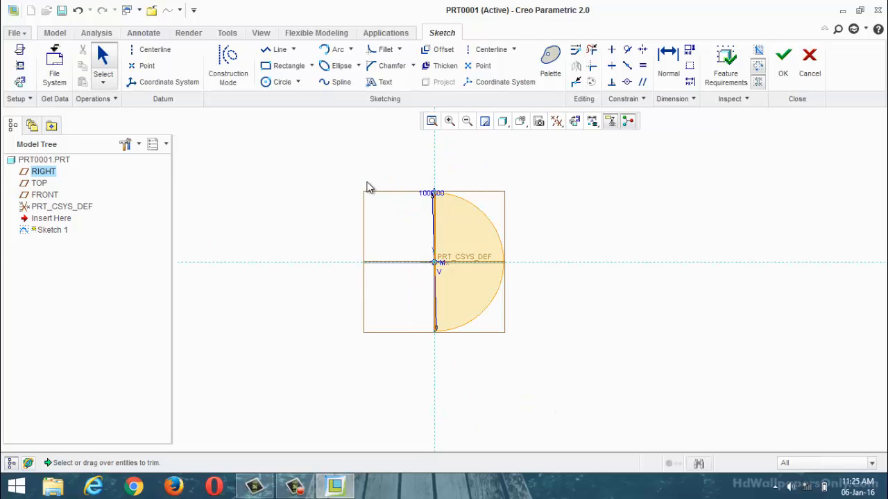
Step: Add a vertical datum centerline along the semicircle's straight edge and finish the sketch
left_click(167, 48)
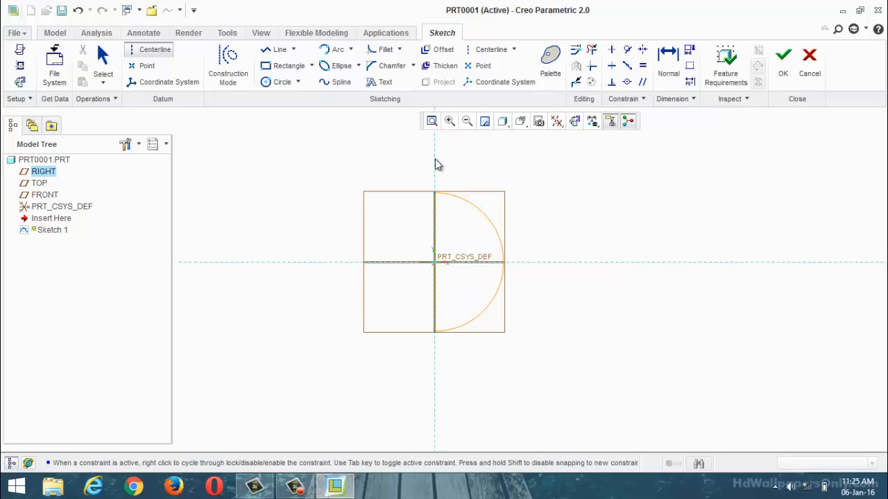
left_click(783, 61)
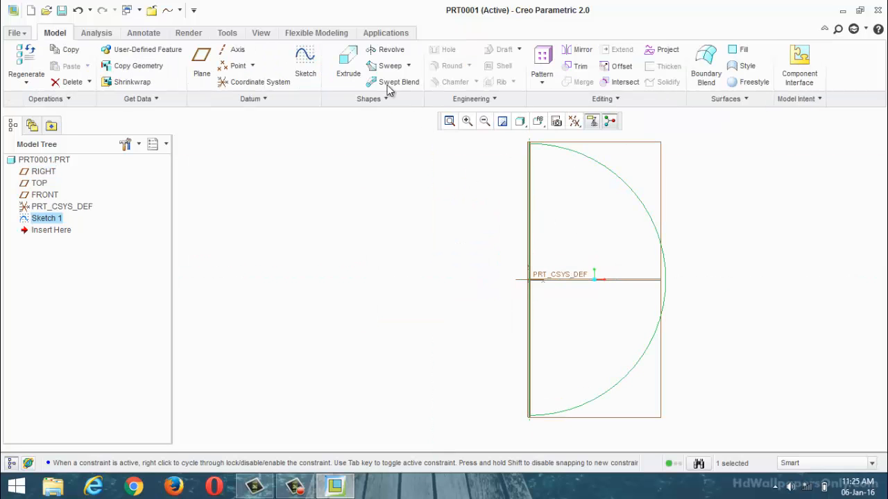
Step: Revolve the semicircle sketch 360° as a surface around its internal centerline
left_click(383, 49)
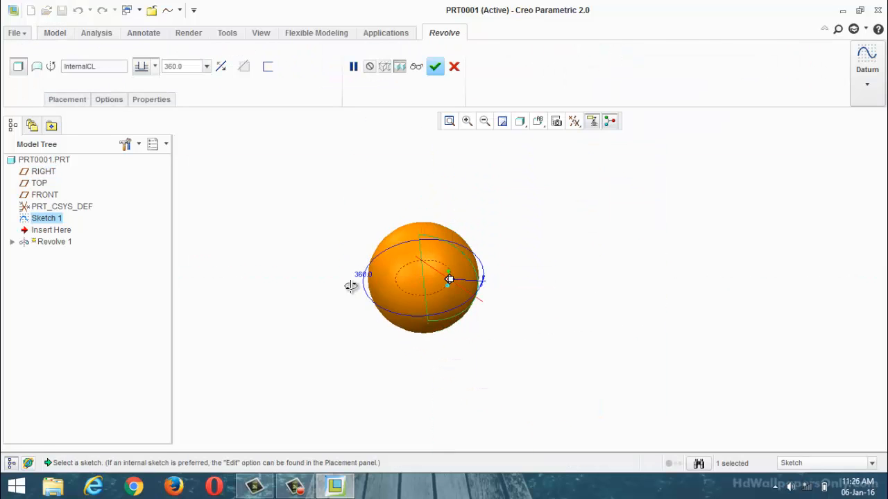
left_click(43, 66)
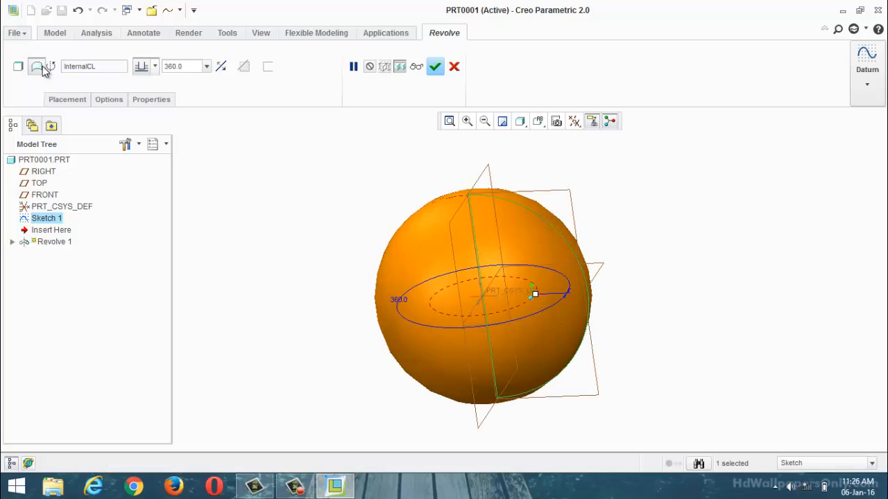
left_click(434, 67)
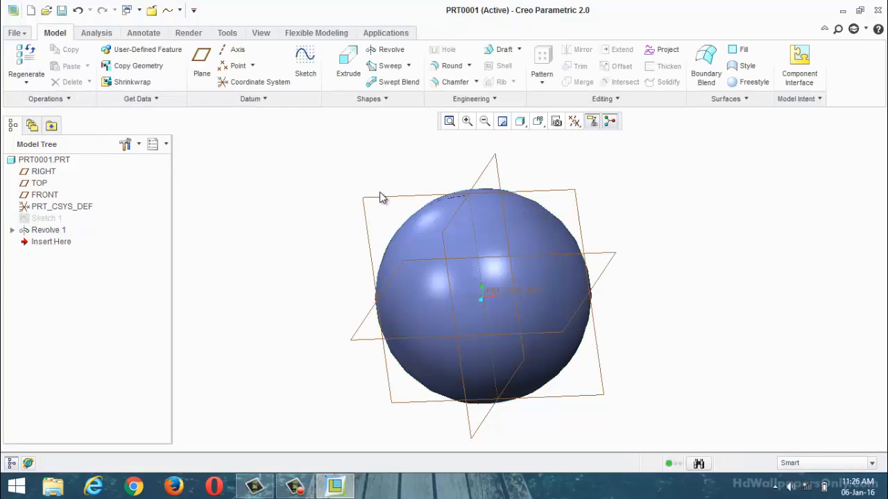
Step: Create a datum plane offset 500 mm from the RIGHT plane
left_click(201, 63)
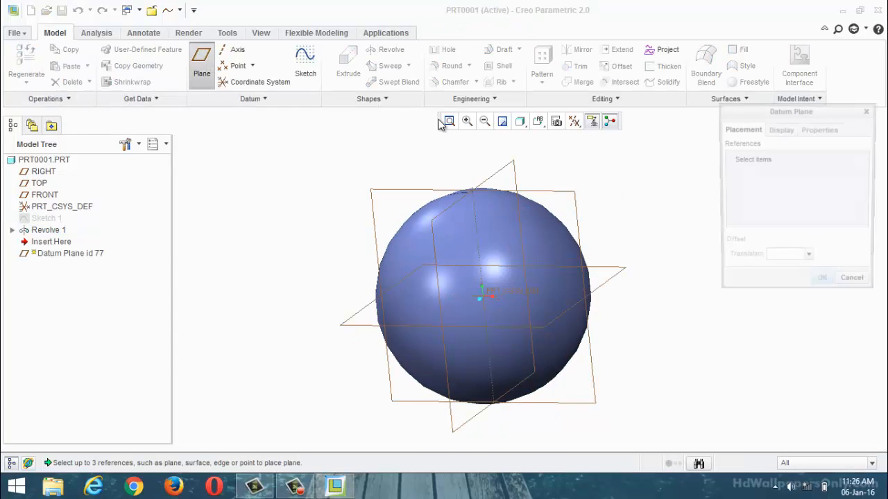
left_click(503, 168)
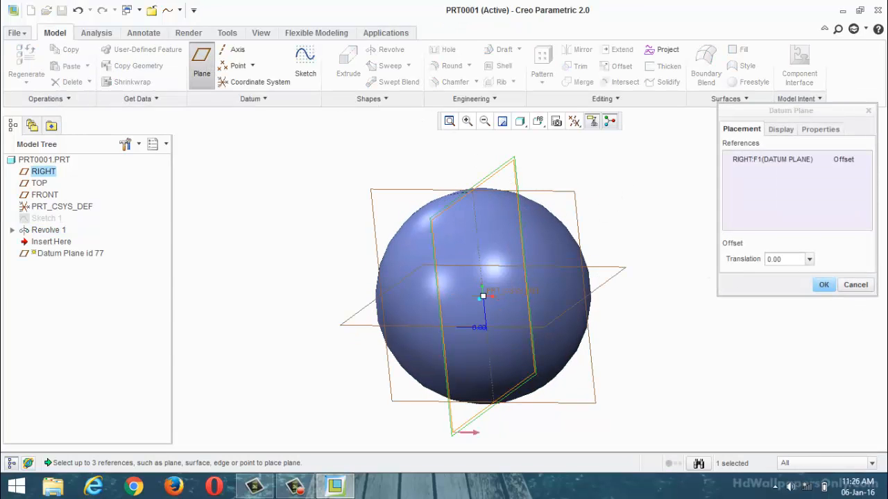
left_click(802, 261)
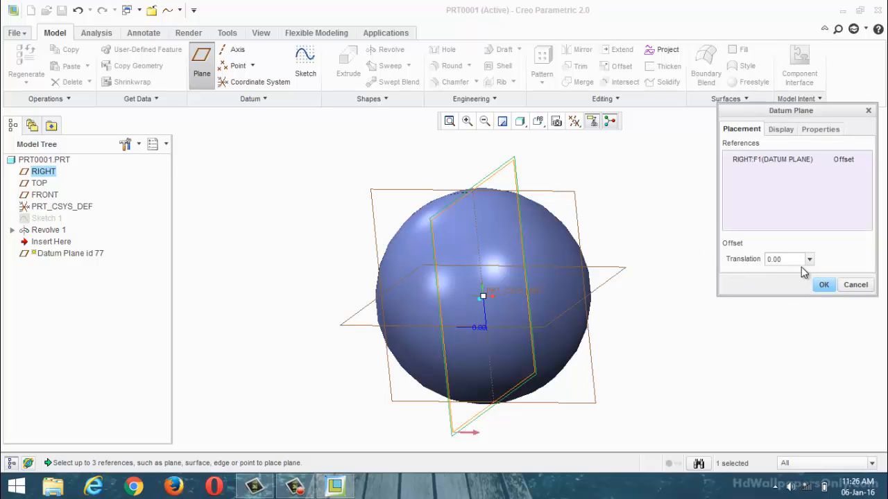
left_click_drag(798, 261, 754, 265)
type("5")
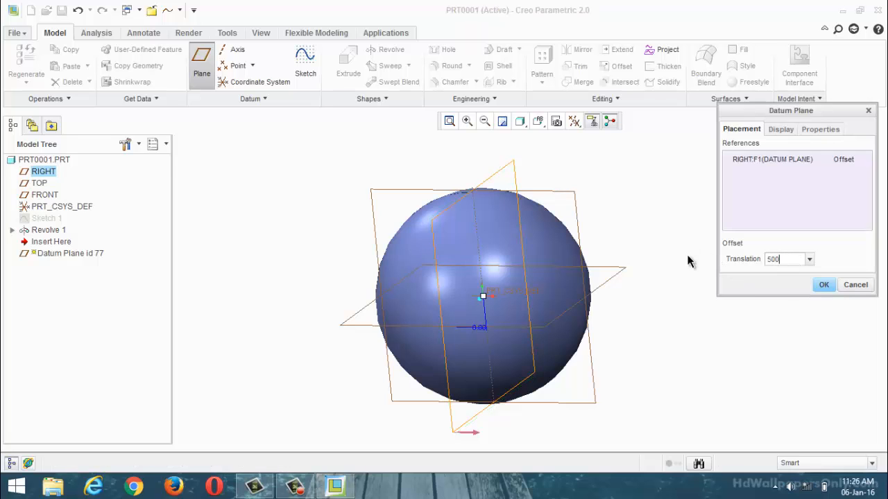
type("00")
key("Return")
left_click(824, 286)
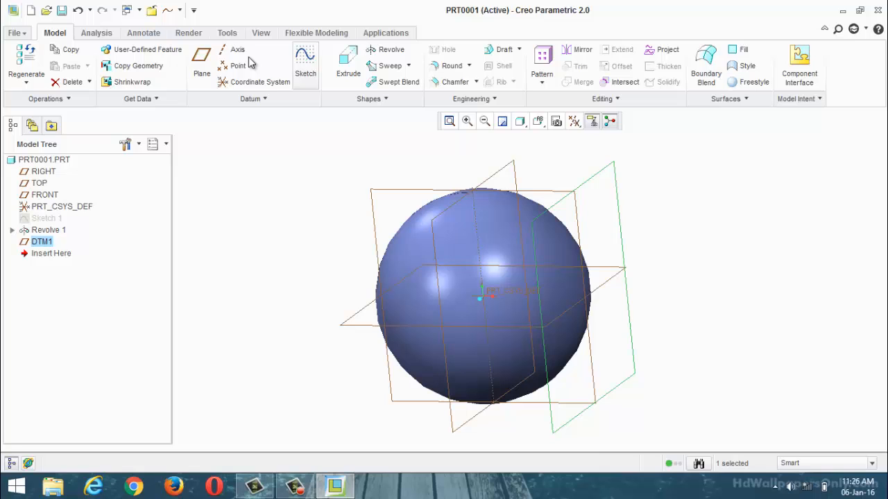
Step: Sketch the text "uigol" in font3d on the new offset datum plane, across the middle of the sphere
left_click(306, 69)
left_click(574, 121)
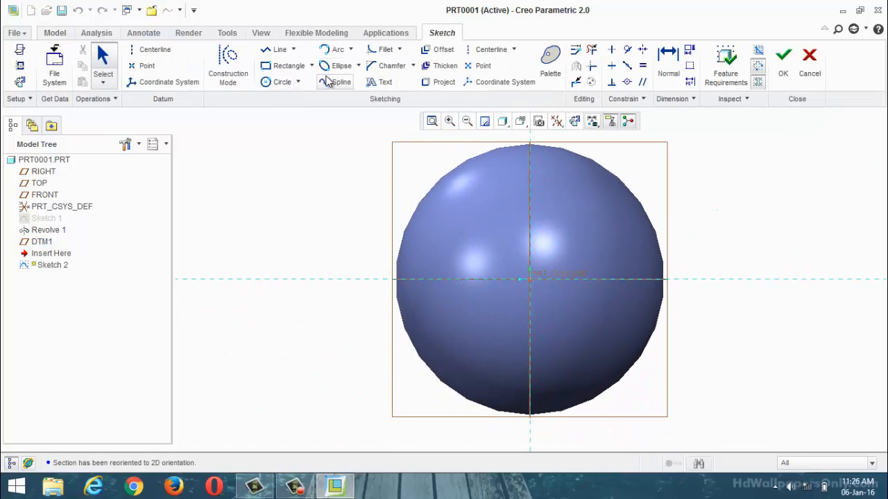
left_click(380, 82)
left_click(439, 308)
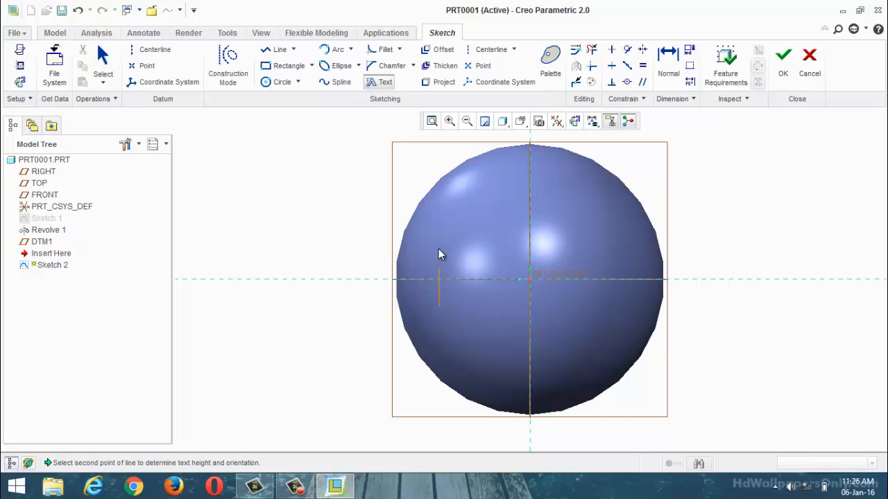
left_click(496, 263)
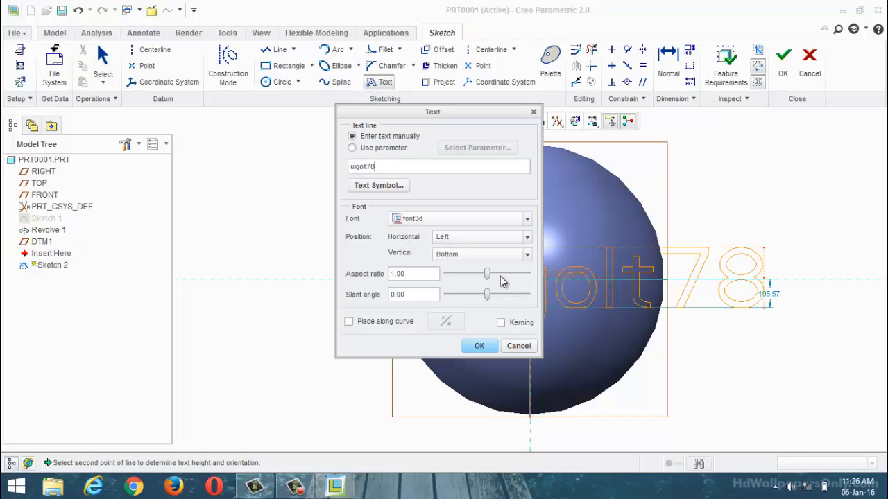
key("BackSpace")
key("BackSpace")
key("BackSpace")
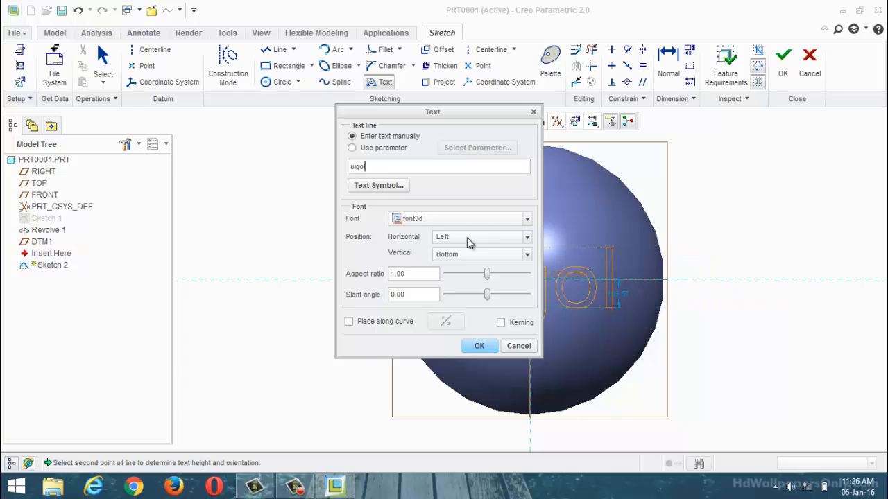
left_click(478, 347)
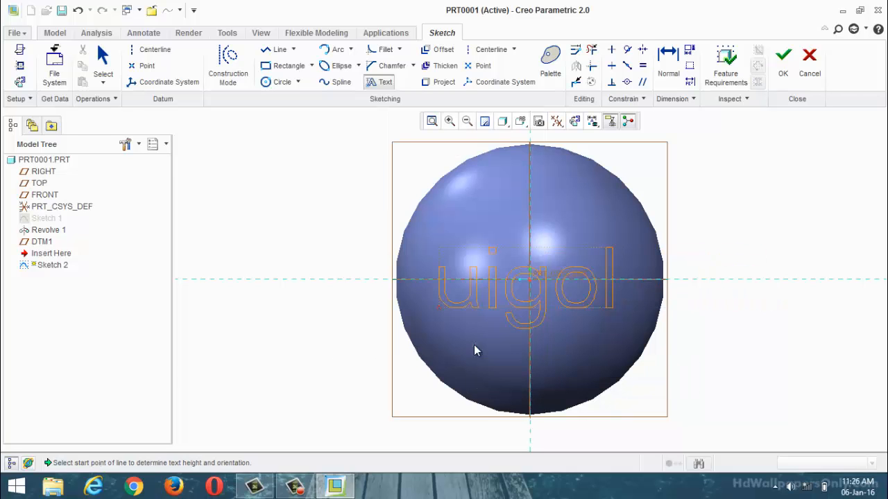
Step: Project the "uigol" text sketch onto the sphere's front surface along the direction of its plane
middle_click_drag(382, 242, 422, 254)
left_click(668, 51)
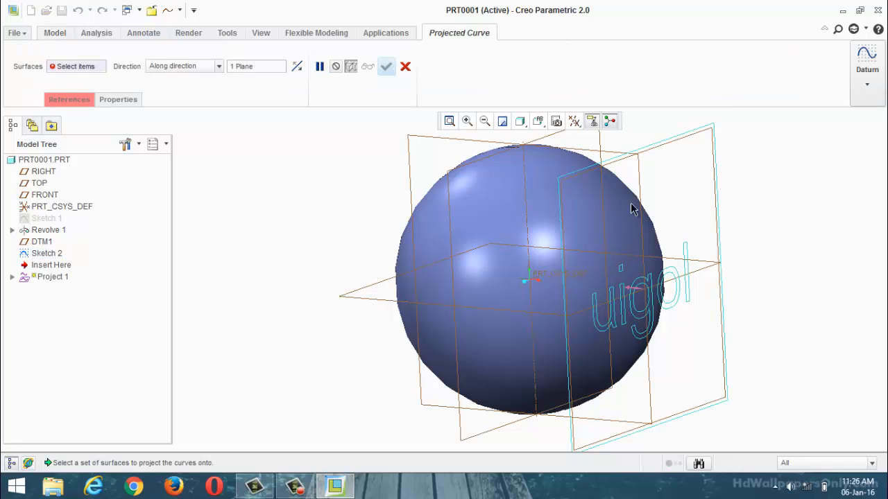
left_click(600, 219)
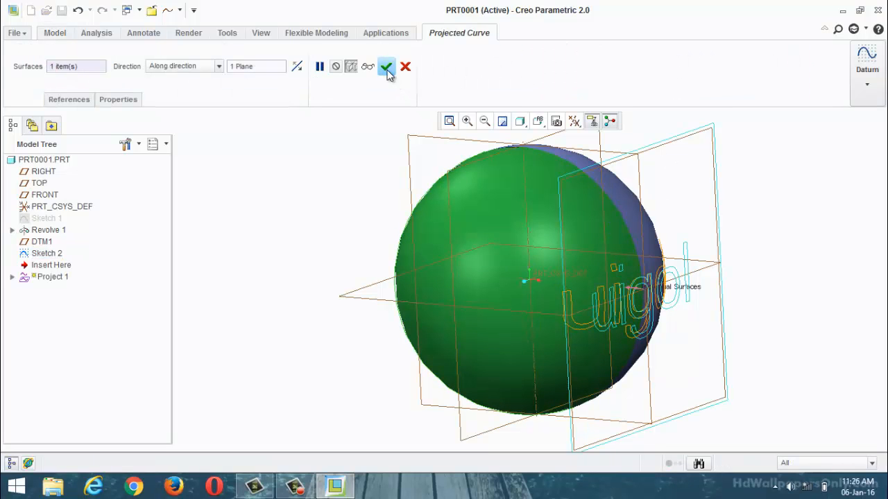
left_click(387, 66)
middle_click_drag(322, 177, 284, 202)
scroll(281, 203, "down", 3)
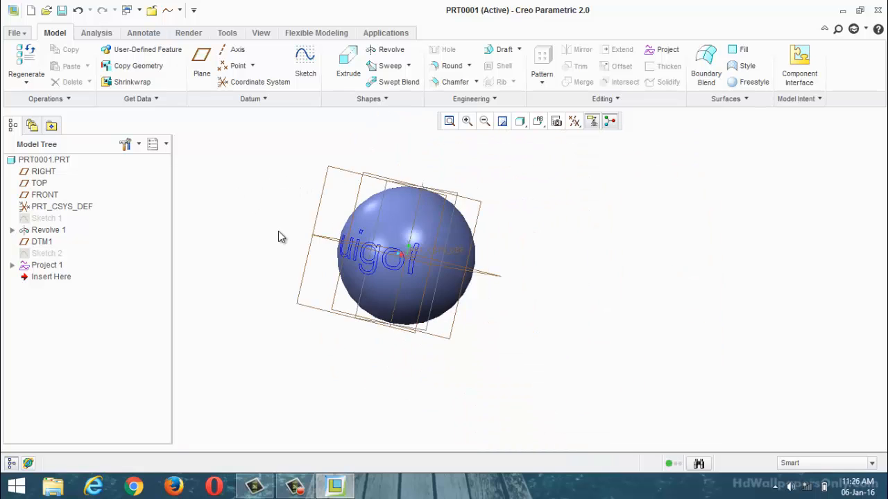
middle_click_drag(278, 233, 525, 269)
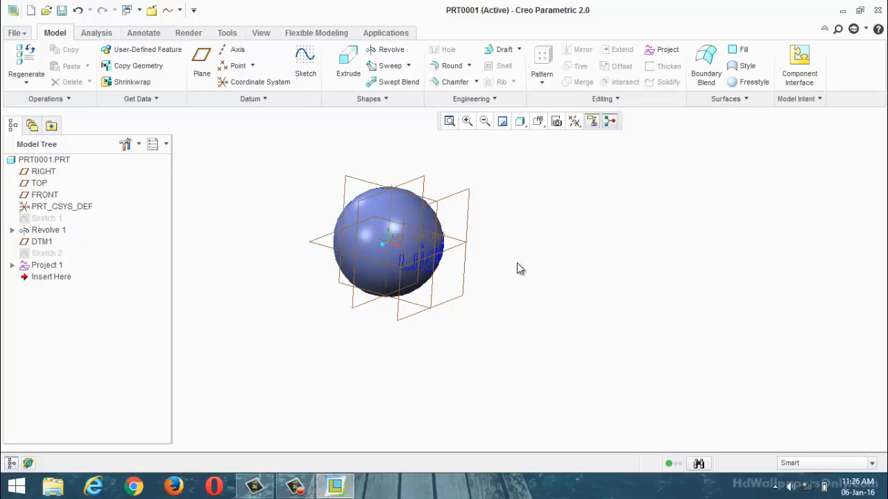
Step: Start a new sketch on the offset datum plane DTM1 and orient the view parallel to it
scroll(601, 302, "down", 2)
scroll(527, 281, "up", 1)
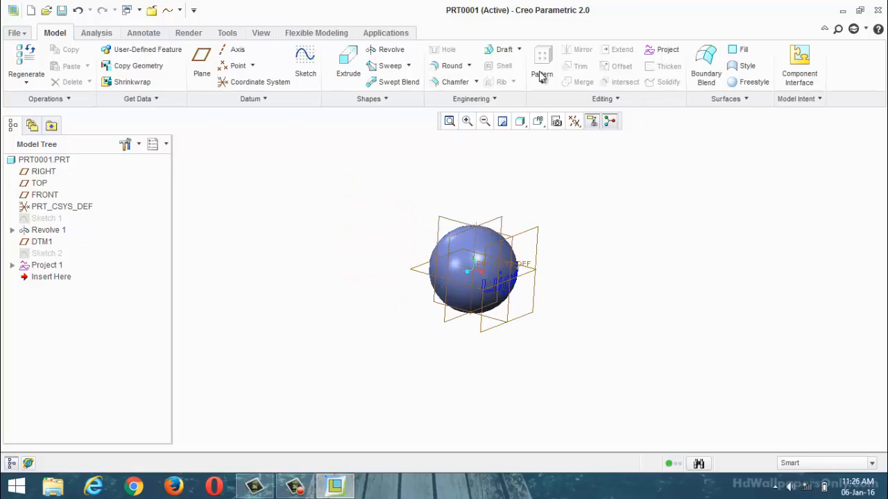
left_click(305, 69)
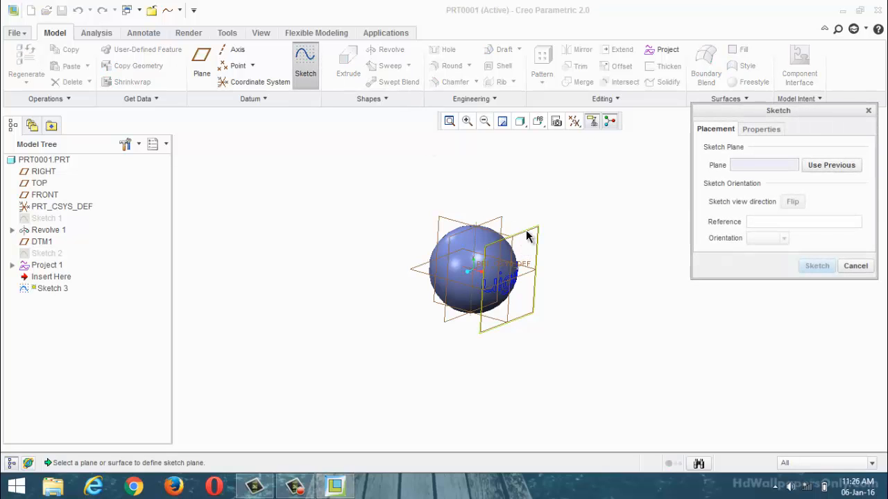
left_click(527, 236)
left_click(817, 265)
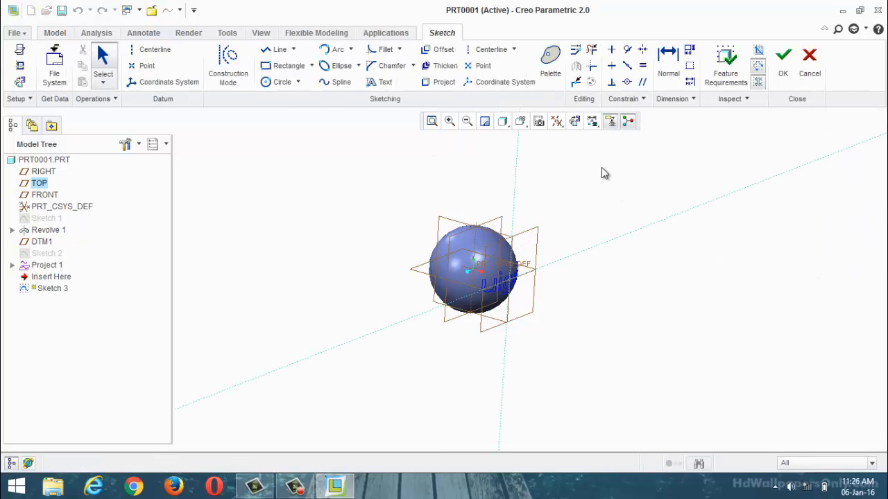
left_click(574, 122)
Step: Project the projected curve's outlines for all letters of "uigol" into the sketch as loops and finish the sketch
left_click(444, 82)
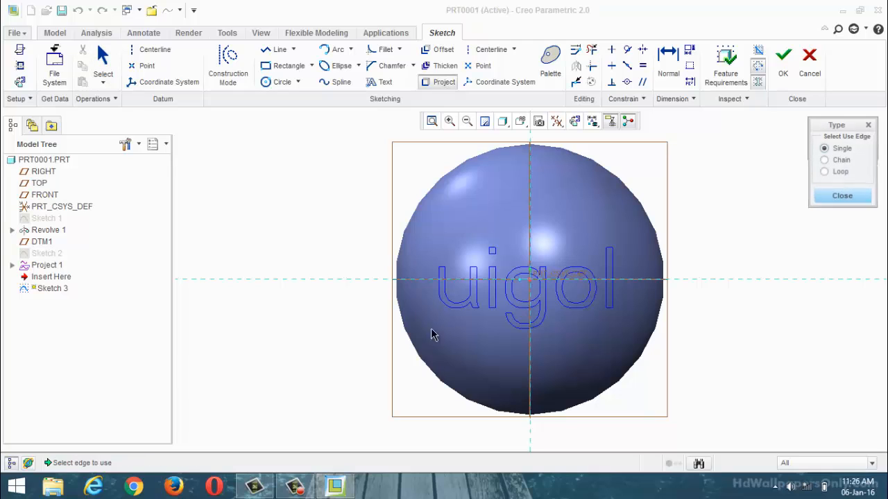
left_click(824, 171)
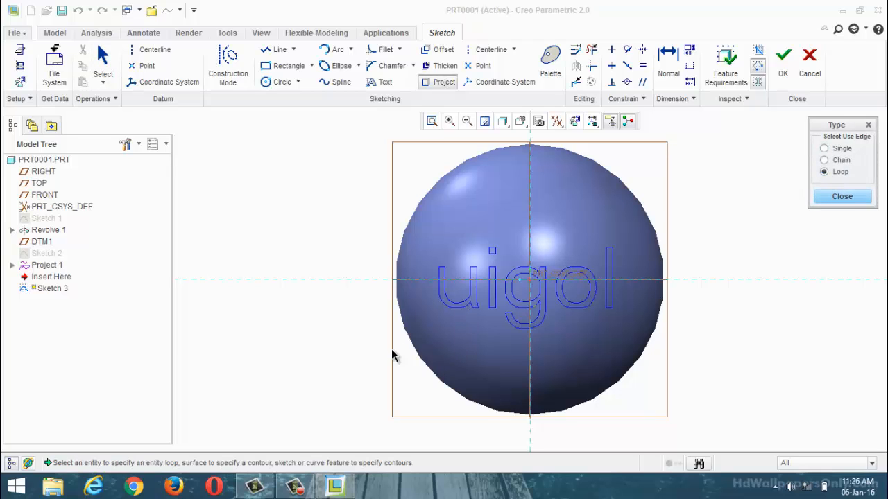
left_click(466, 309)
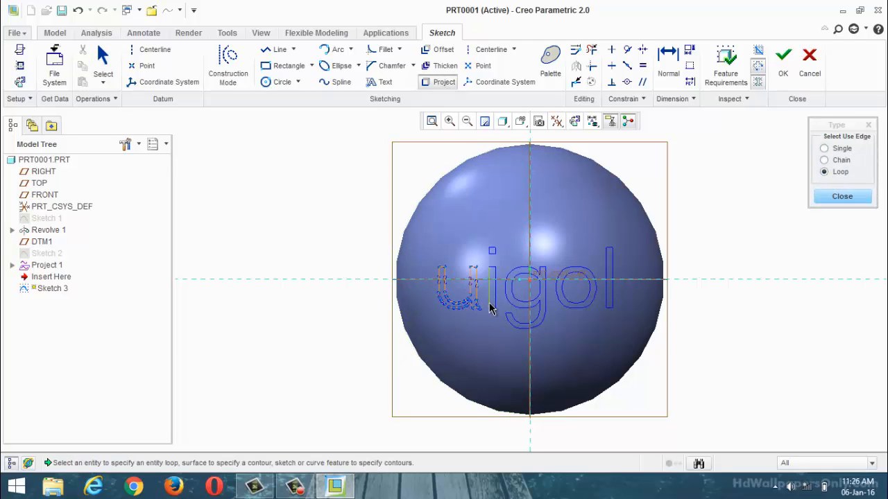
left_click(492, 274)
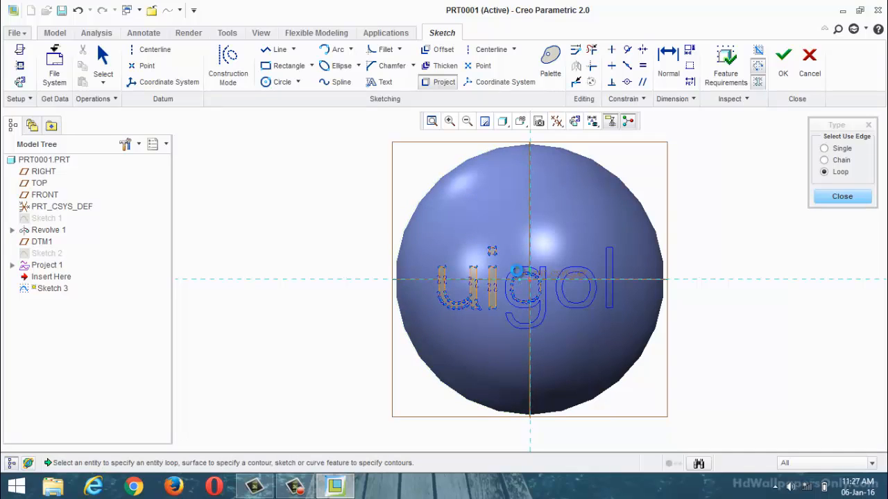
left_click(516, 270)
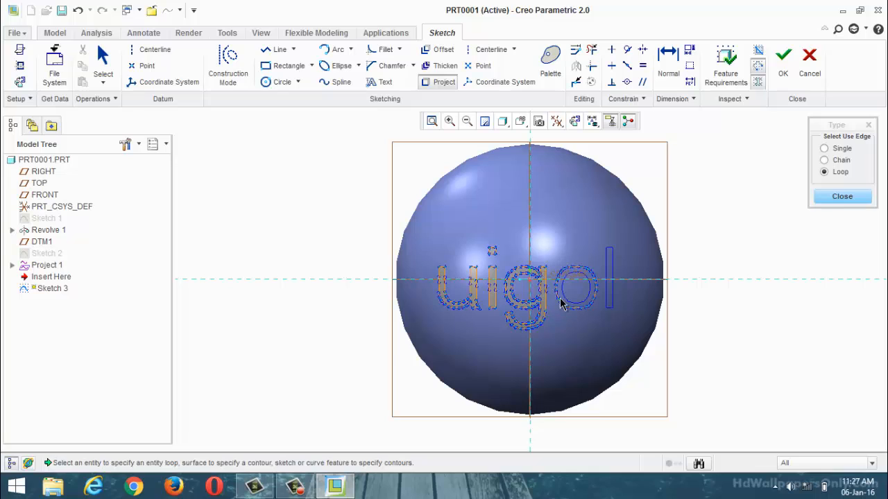
left_click(563, 303)
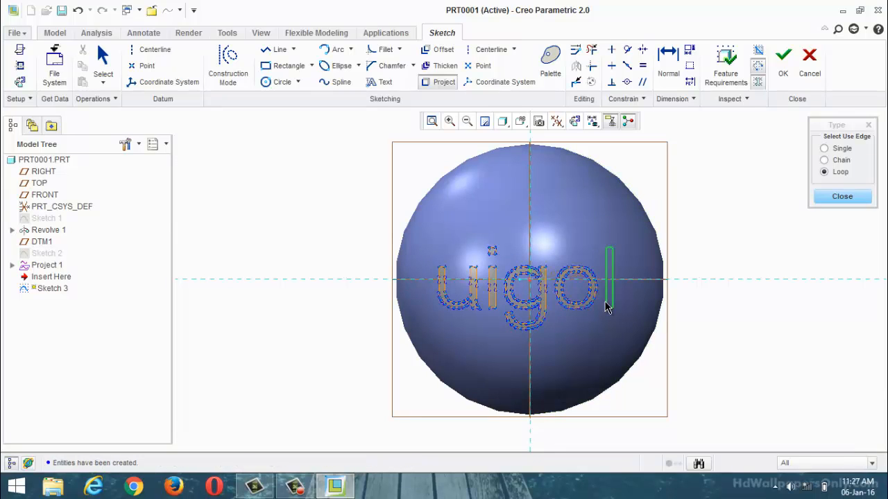
left_click(609, 301)
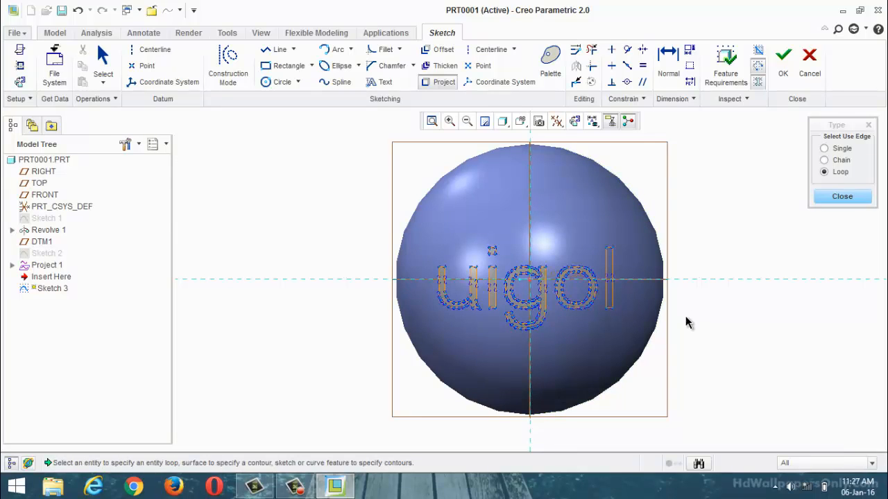
left_click(842, 197)
left_click(783, 72)
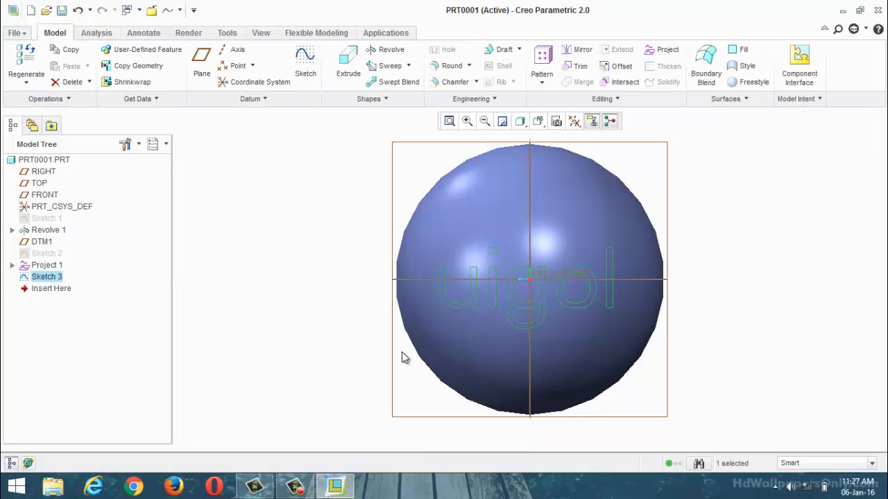
Step: Start an offset of the spherical Revolve 1 surface and set its type to Expand
scroll(383, 285, "up", 3)
middle_click_drag(406, 285, 444, 307)
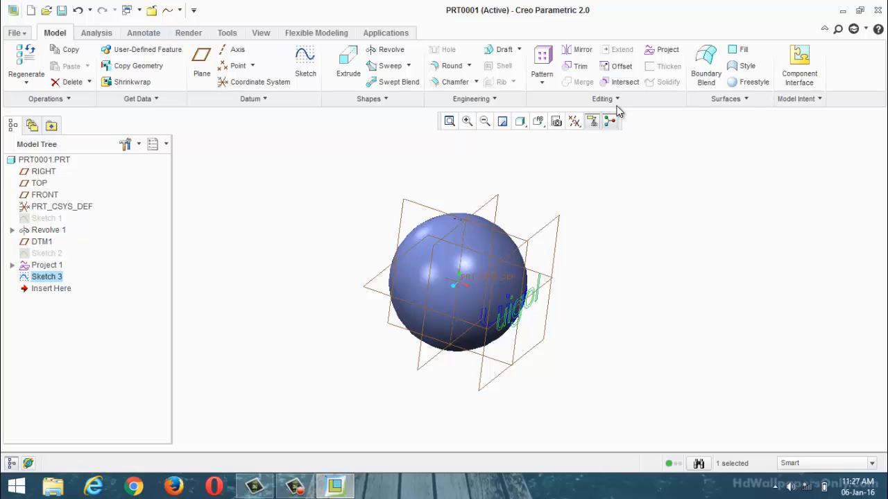
mouse_move(563, 325)
middle_mouse_down()
mouse_move(550, 321)
mouse_move(644, 254)
mouse_move(656, 298)
mouse_move(680, 310)
middle_mouse_up()
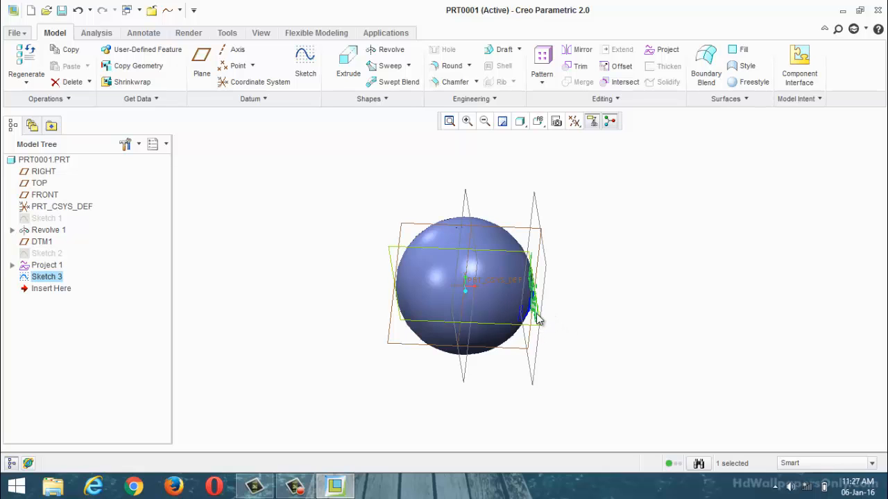
mouse_move(535, 317)
middle_mouse_down()
mouse_move(579, 301)
mouse_move(573, 308)
middle_mouse_up()
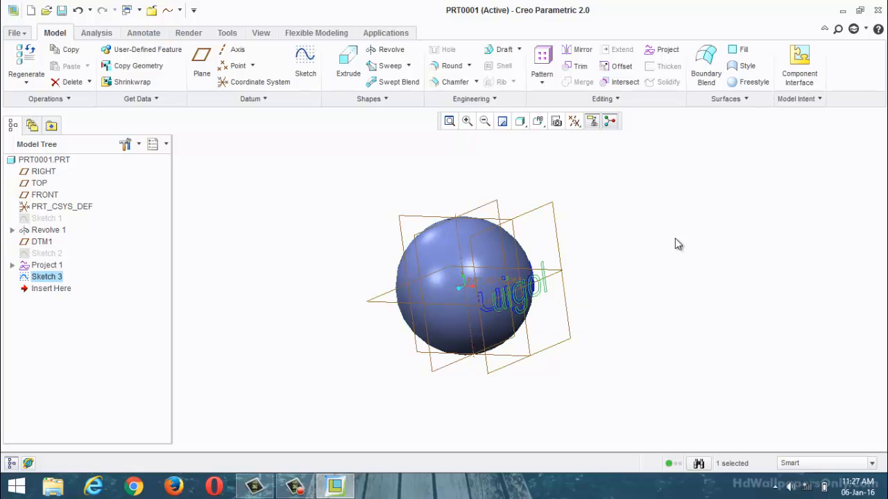
left_click(672, 217)
left_click(432, 271)
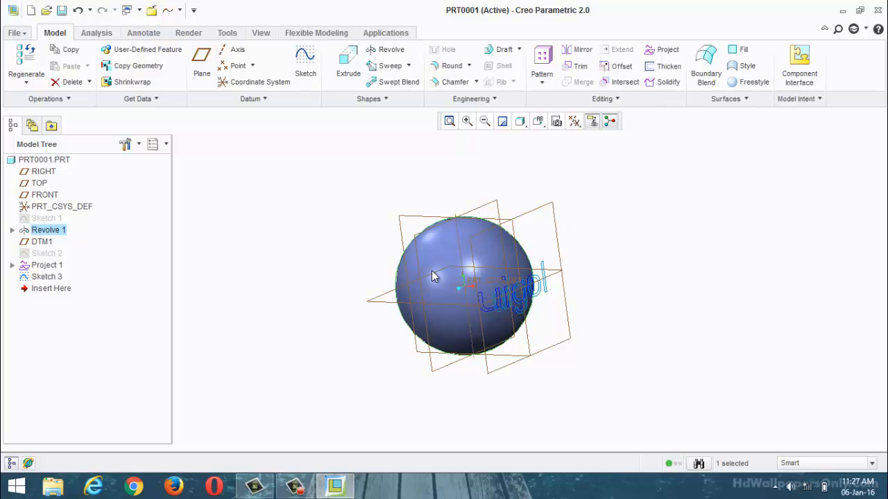
left_click(620, 66)
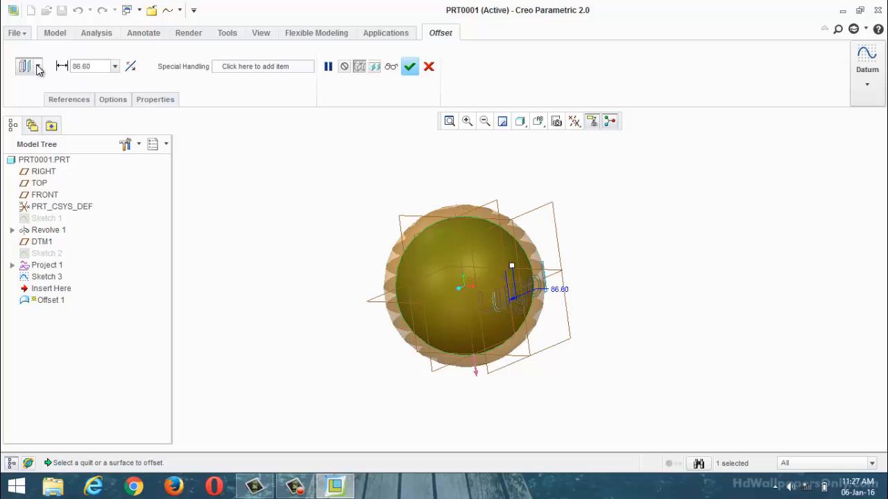
left_click(38, 66)
left_click(32, 125)
Step: Limit the offset expansion to a sketched region, using the text outlines of Sketch 3
left_click(114, 101)
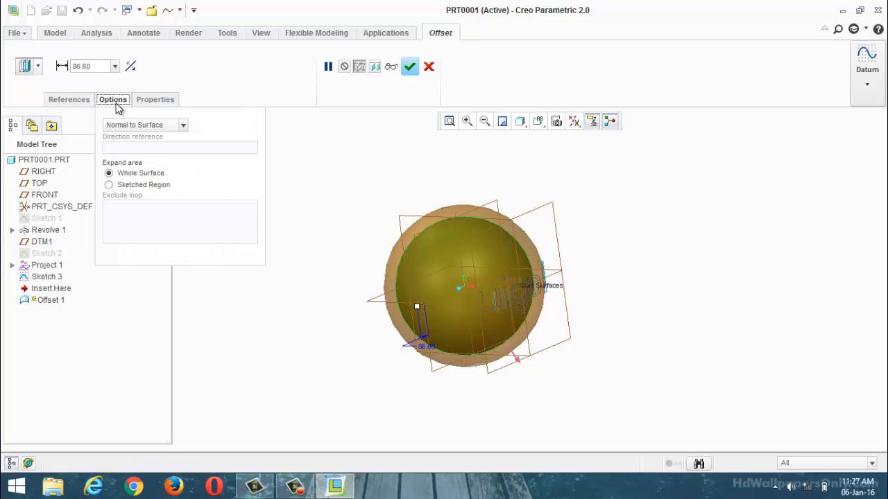
left_click(109, 185)
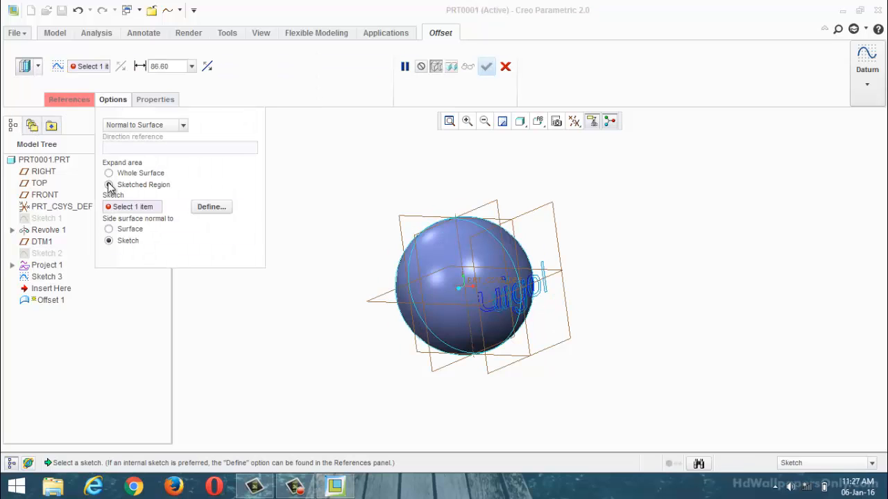
left_click(507, 311)
mouse_move(569, 324)
middle_mouse_down()
mouse_move(594, 311)
mouse_move(584, 330)
middle_mouse_up()
scroll(584, 330, "down", 5)
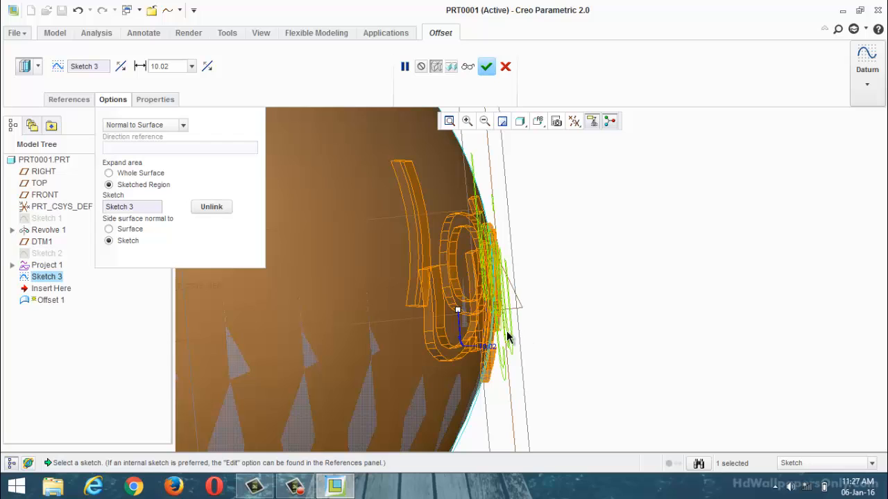
scroll(507, 340, "up", 5)
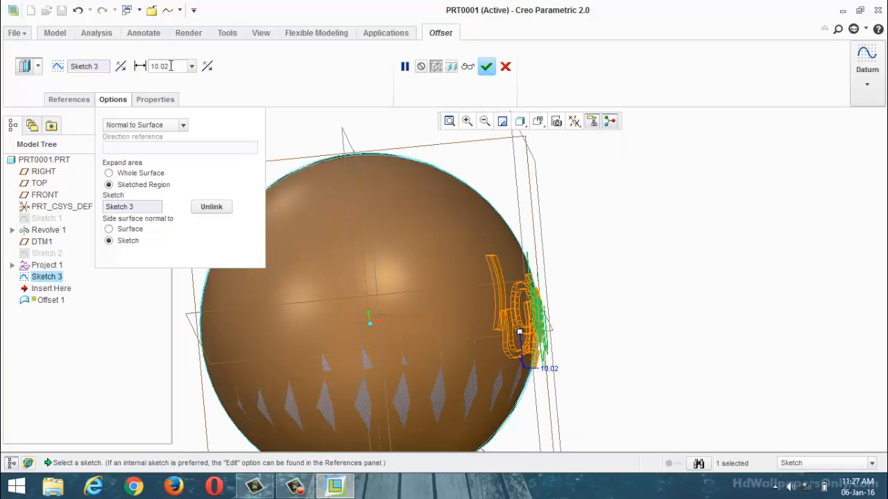
Step: Set the offset distance to 20 and complete the raised text offset on the sphere
double_click(171, 66)
type("20")
key("Return")
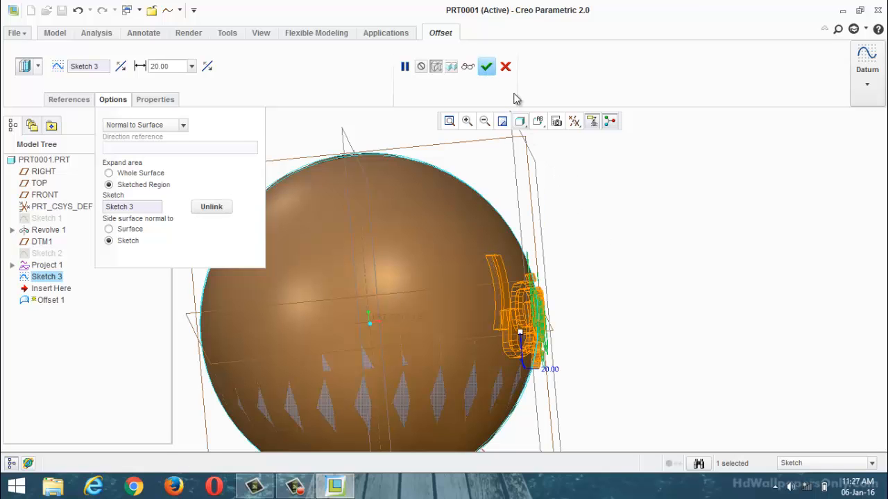
left_click(486, 67)
left_click(653, 252)
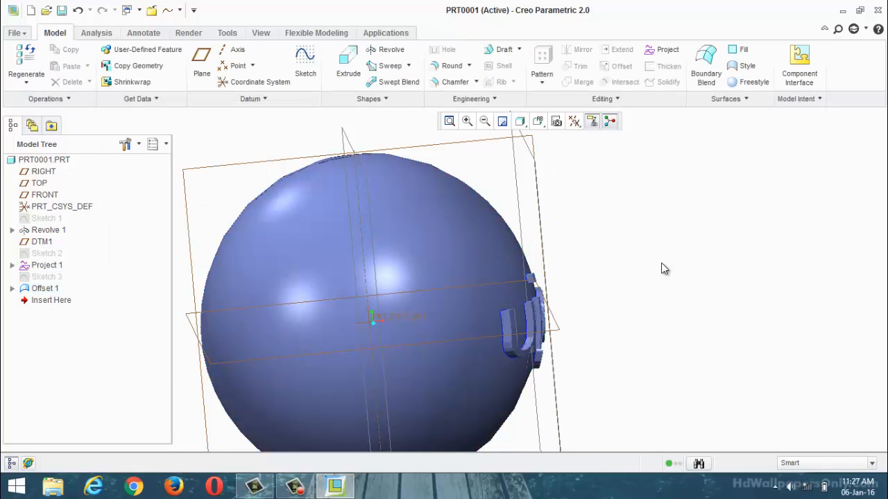
middle_click_drag(661, 263, 595, 249)
scroll(588, 265, "up", 2)
scroll(588, 264, "down", 1)
scroll(596, 285, "up", 1)
scroll(601, 279, "down", 1)
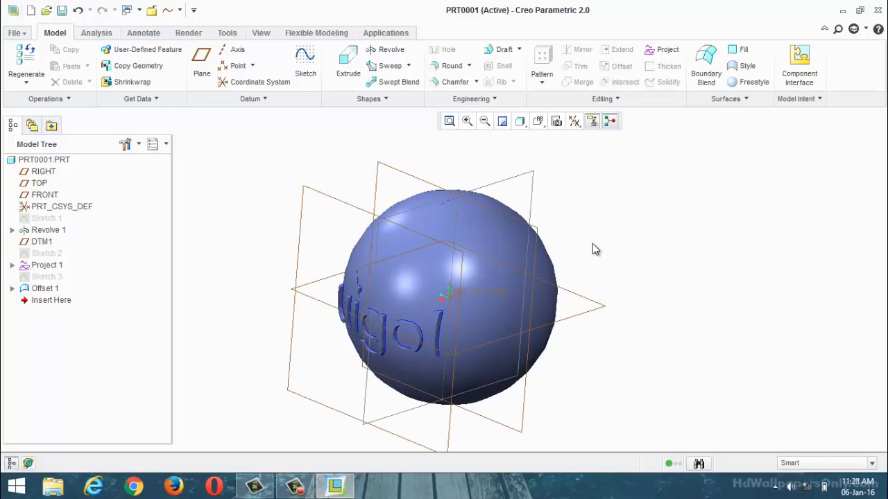
Step: Hide the projected curve feature Project 1
left_click(48, 266)
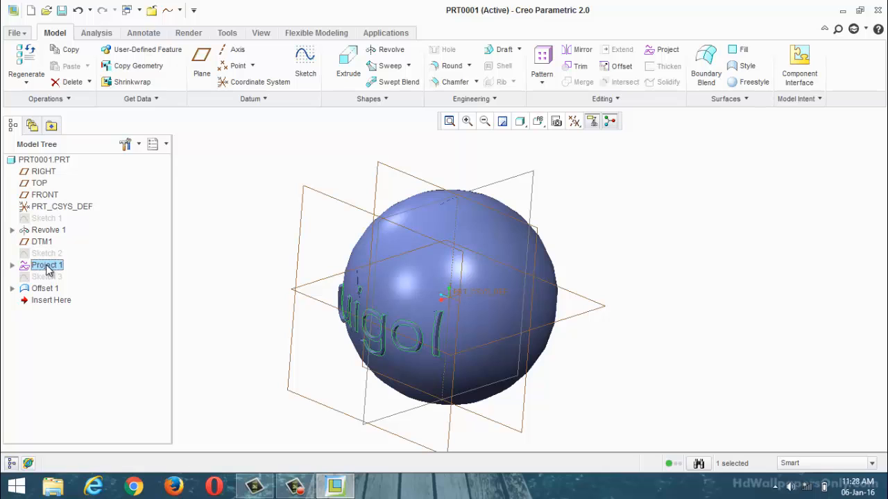
right_click(48, 268)
left_click(71, 295)
middle_click_drag(242, 264, 258, 240)
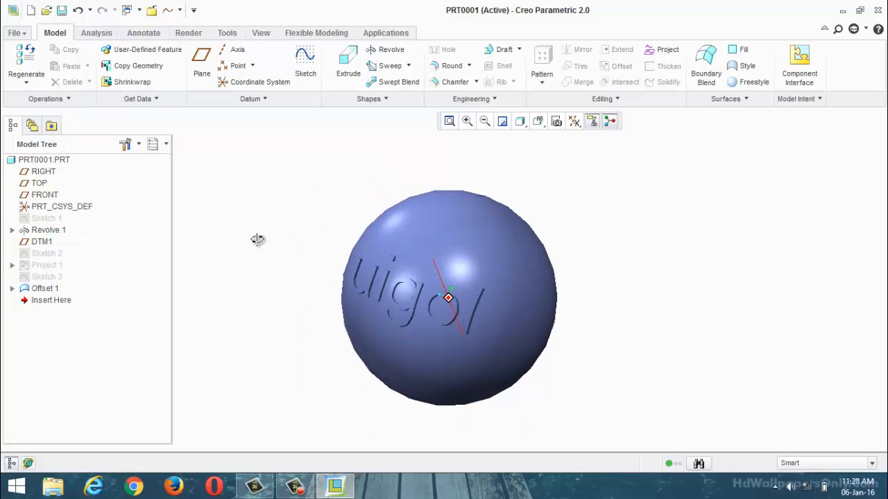
Step: Redefine Offset 1 with its offset direction reversed so the text is cut into the sphere
left_click(46, 288)
right_click(47, 289)
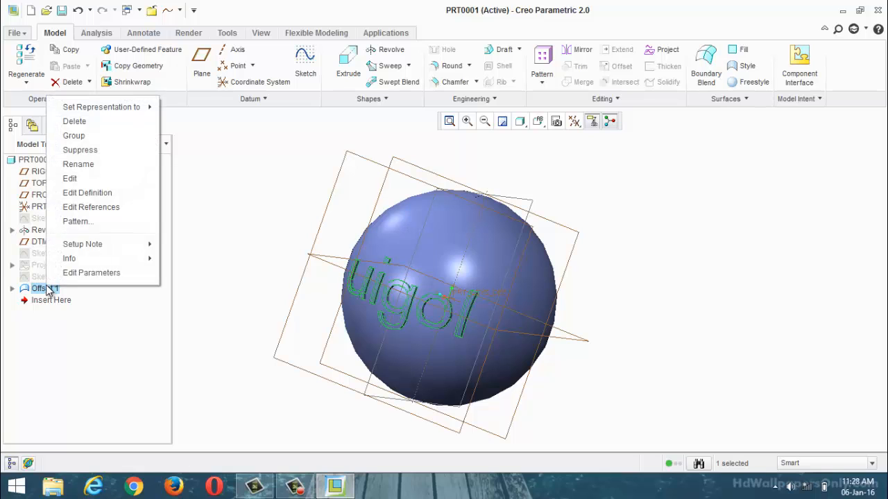
left_click(87, 193)
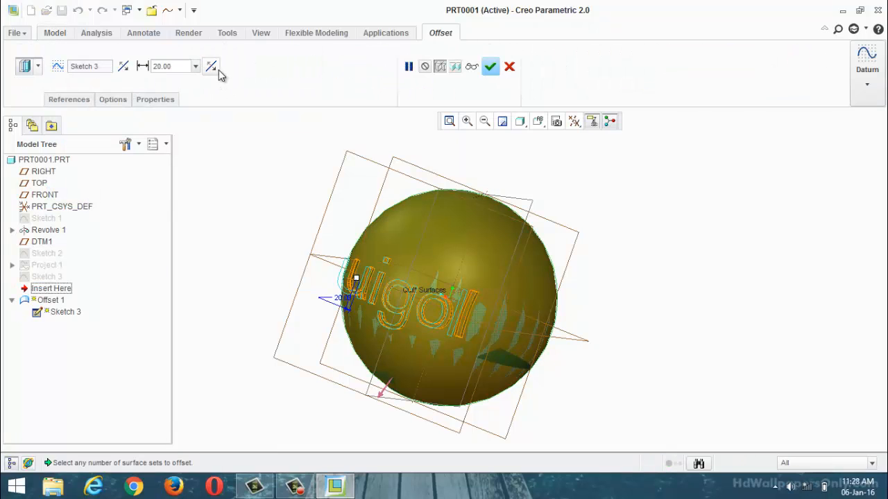
left_click(212, 68)
left_click(490, 66)
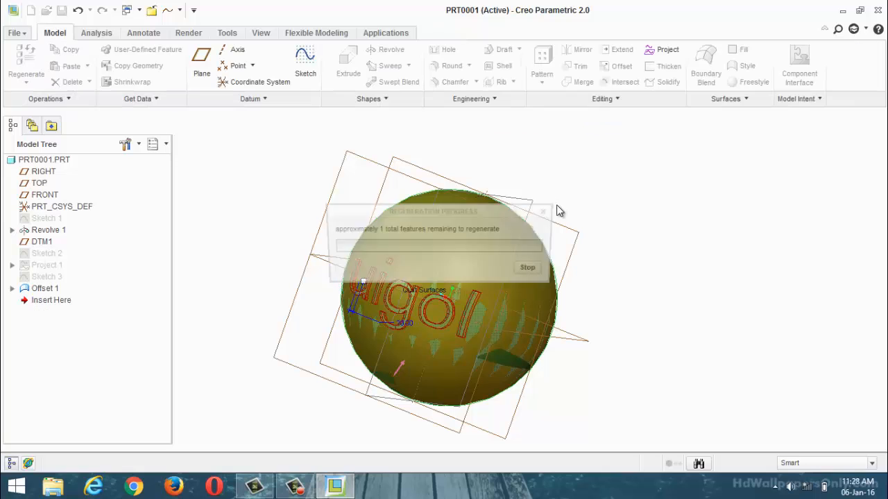
scroll(306, 298, "down", 5)
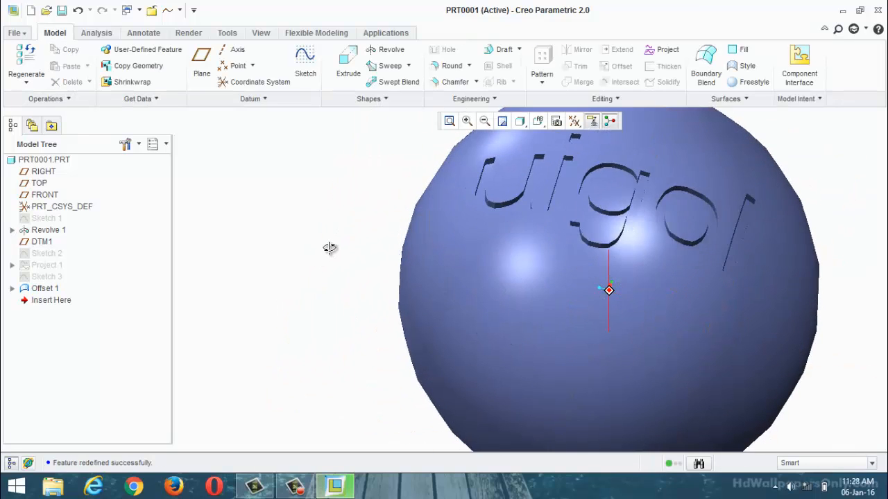
middle_click_drag(330, 248, 297, 277)
scroll(362, 260, "up", 5)
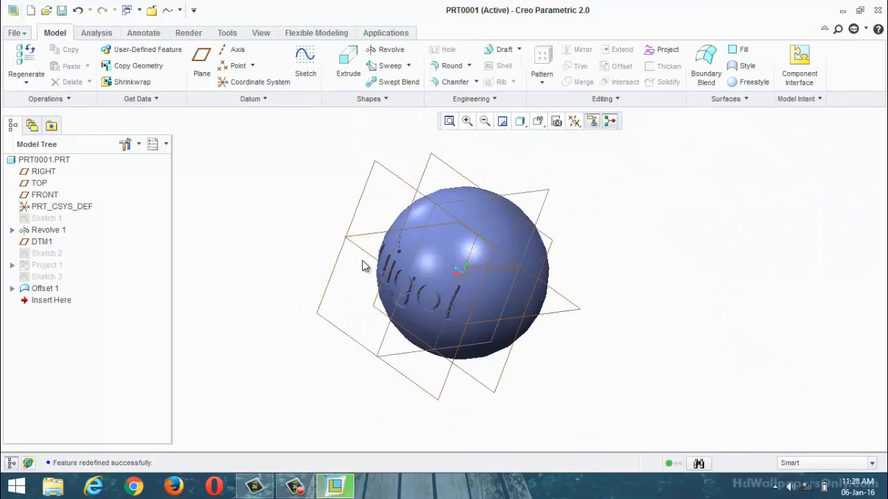
scroll(362, 261, "down", 3)
scroll(365, 291, "up", 5)
scroll(368, 238, "down", 3)
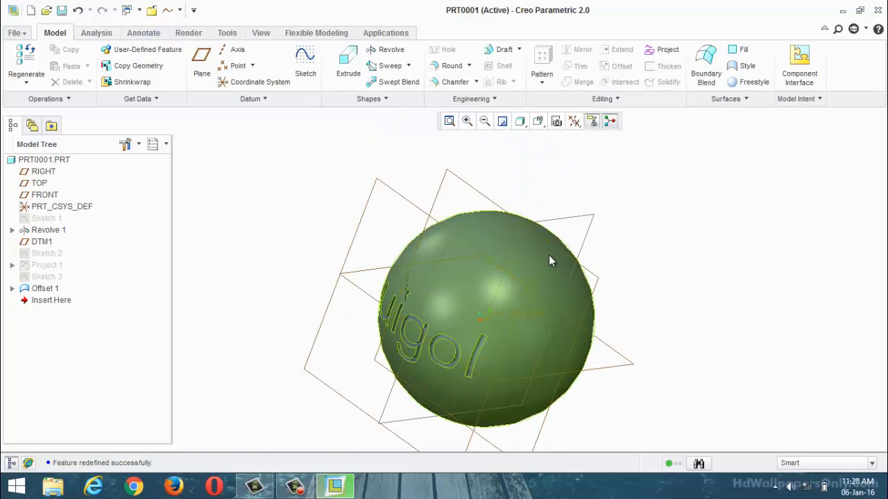
Step: Undo all modeling features back to the default datums and restore the standard view orientation
mouse_move(548, 261)
middle_mouse_down()
mouse_move(597, 228)
mouse_move(525, 268)
middle_mouse_up()
scroll(550, 246, "up", 2)
scroll(549, 263, "down", 2)
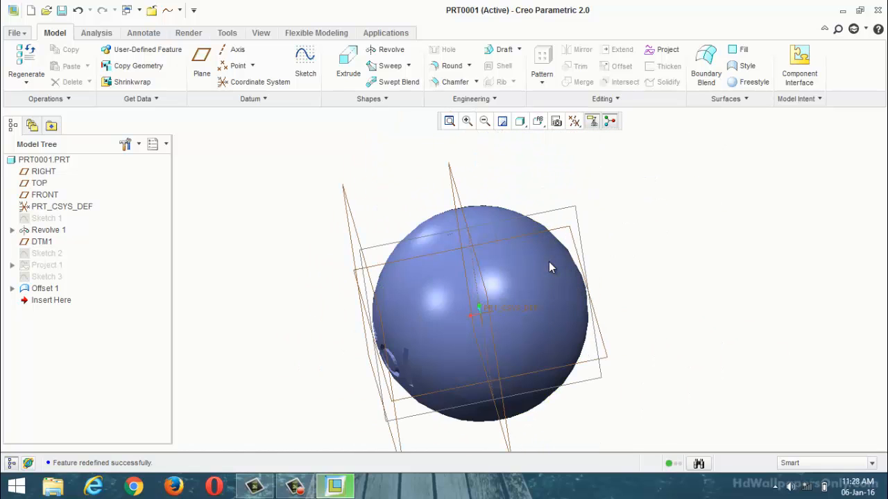
key("ctrl+z")
key("ctrl+z")
key("ctrl+z")
key("ctrl+z")
key("ctrl+z")
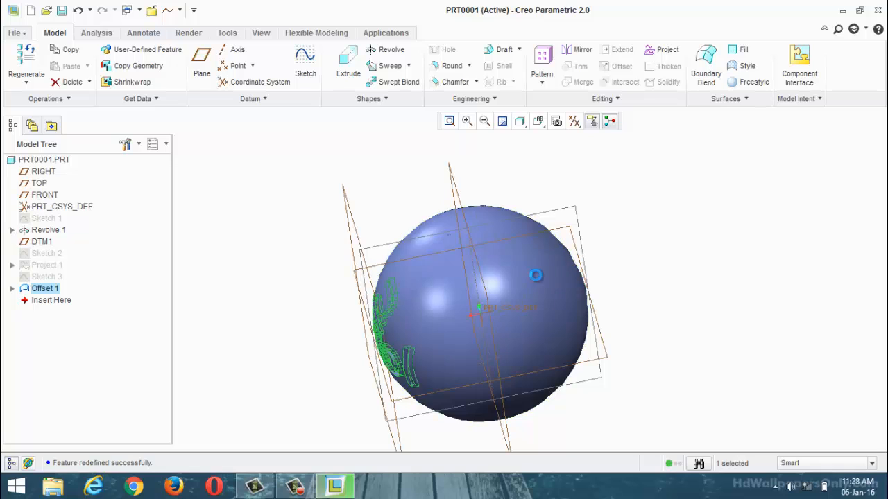
key("ctrl+z")
key("ctrl+z")
key("ctrl+z")
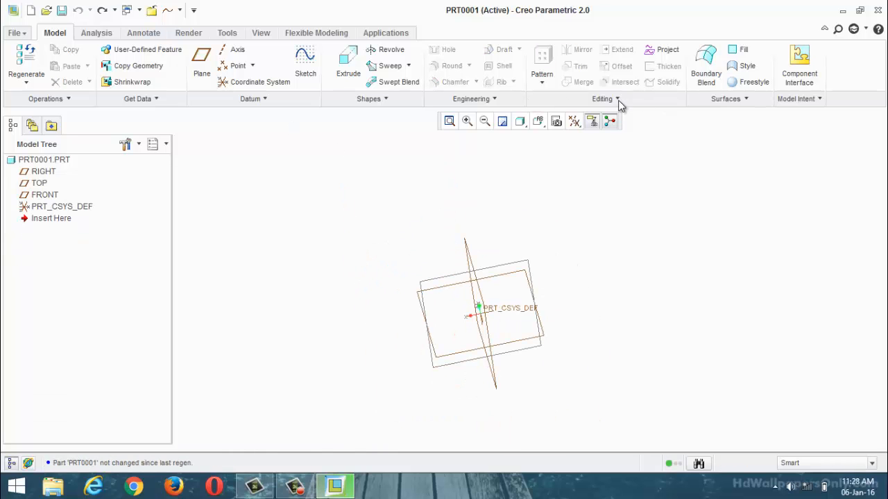
left_click(540, 125)
left_click(548, 153)
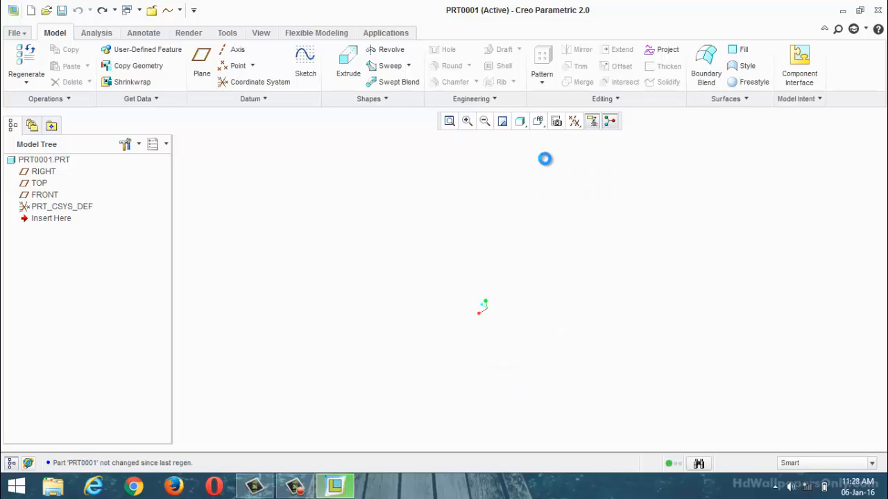
Step: Open fanblade.prt from F:\3.pro-e\1.proe-examples\3.surface\b.surface work examples in a maximized window
left_click(17, 34)
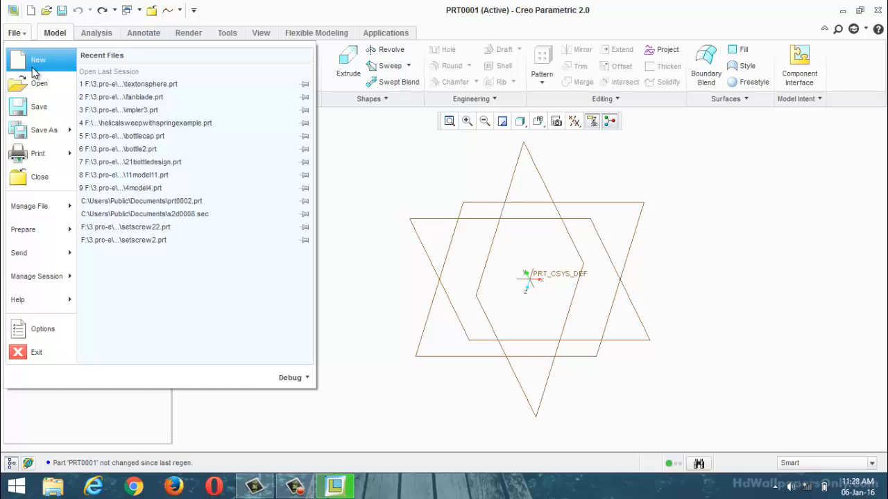
left_click(37, 82)
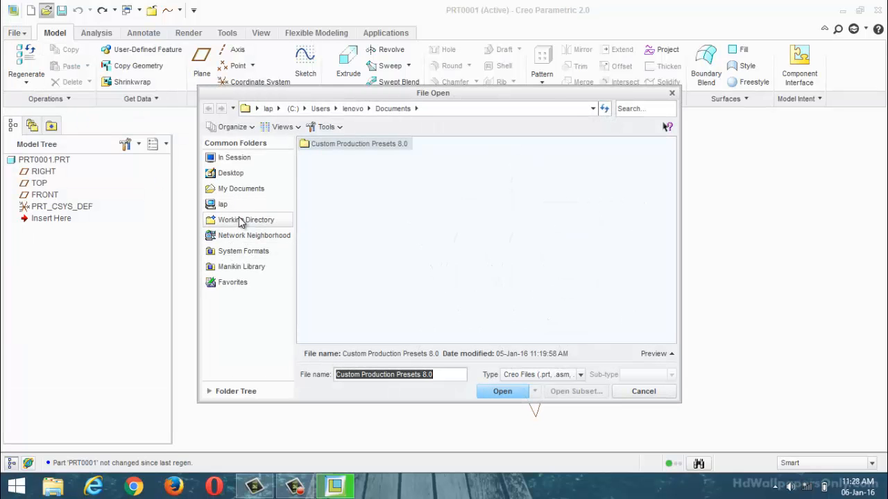
left_click(240, 206)
double_click(317, 183)
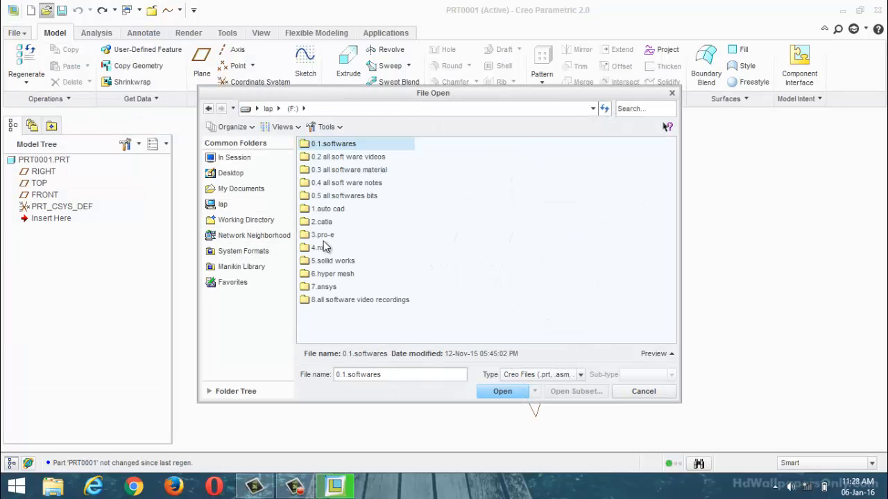
double_click(323, 235)
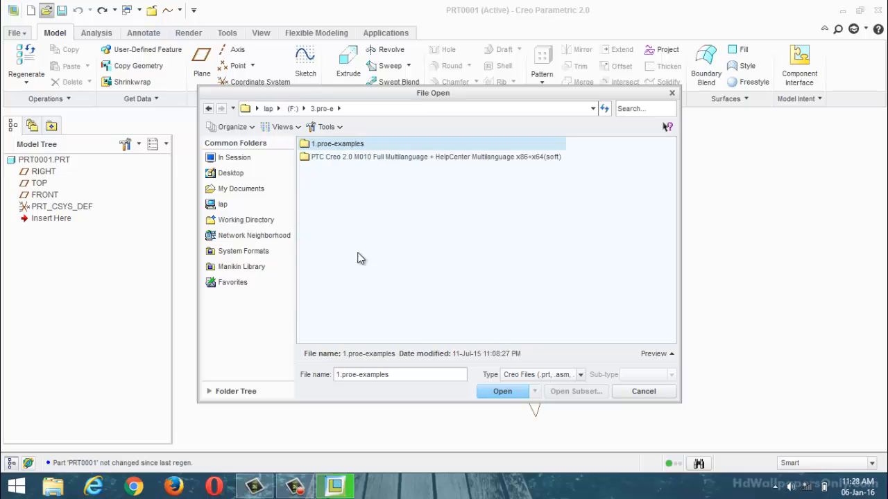
double_click(351, 148)
double_click(337, 170)
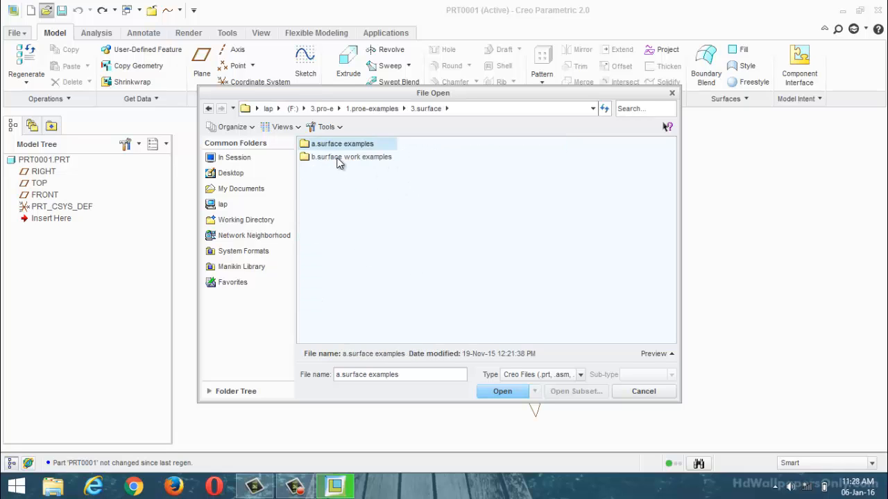
double_click(337, 158)
left_click(339, 184)
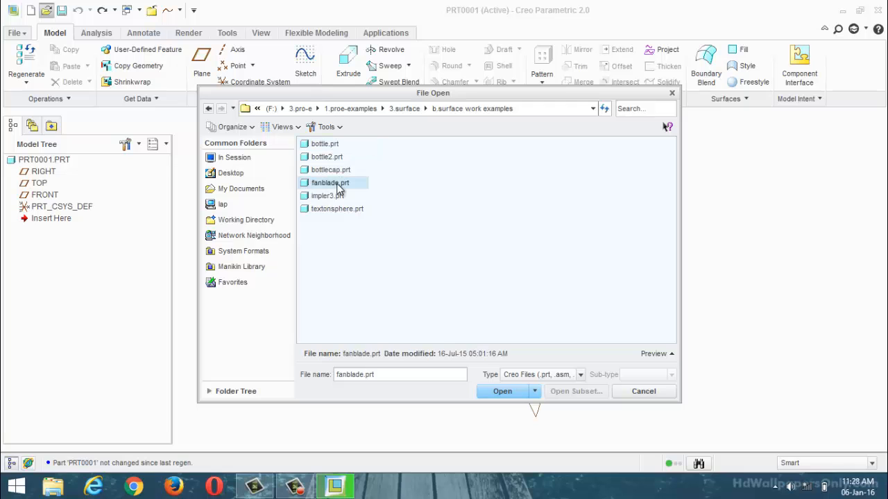
left_click(512, 391)
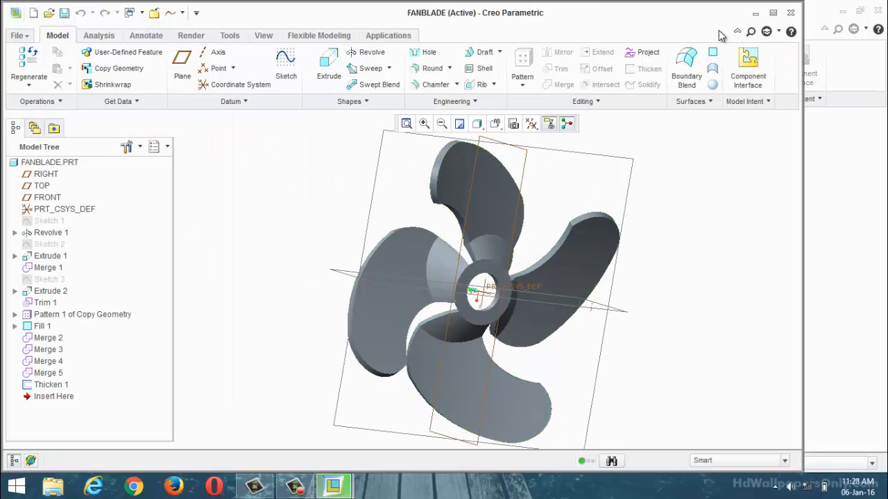
left_click(772, 13)
Step: Inspect the fan blade model and open the definition of its Sketch 1 to read the profile dimensions
middle_click_drag(704, 245, 295, 229)
scroll(508, 365, "up", 2)
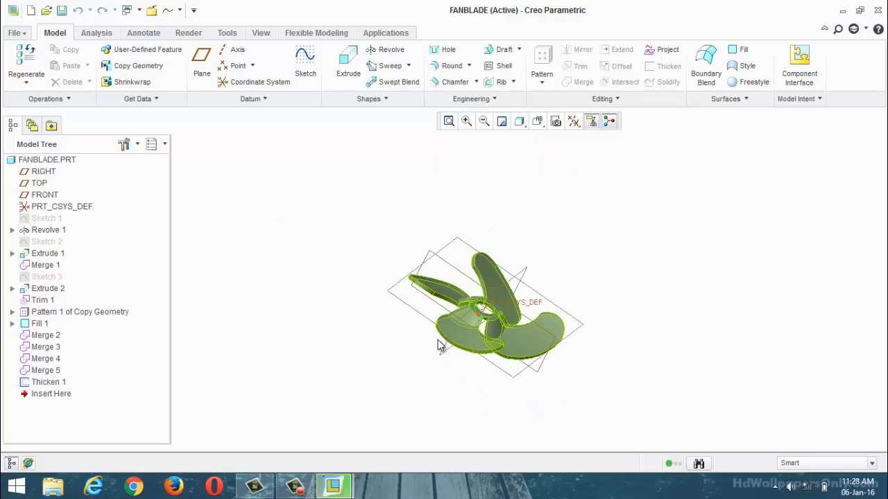
scroll(326, 274, "down", 2)
left_click(48, 219)
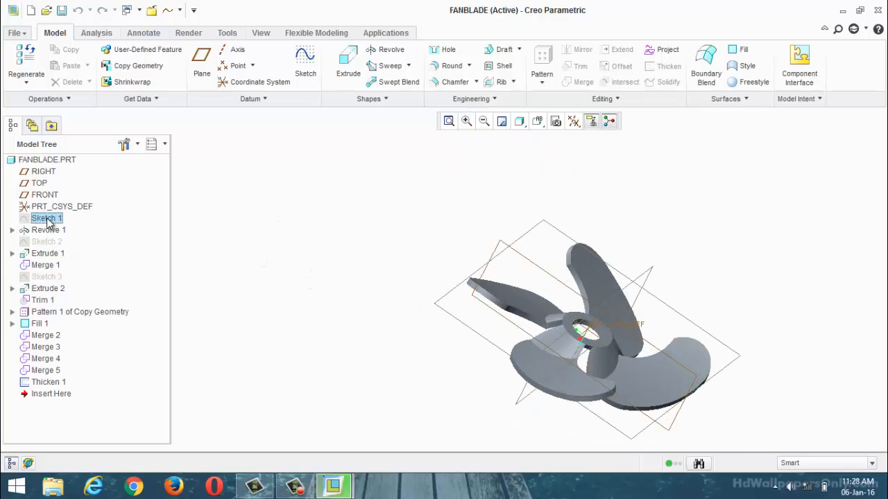
right_click(49, 219)
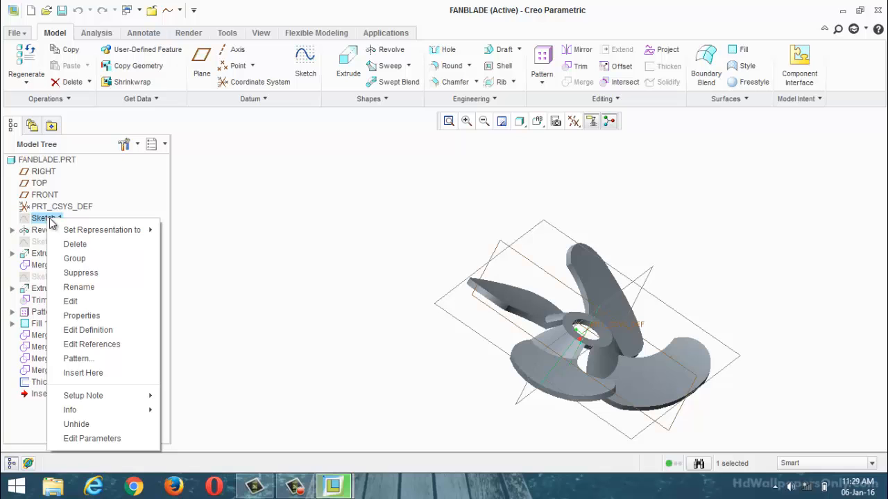
left_click(100, 330)
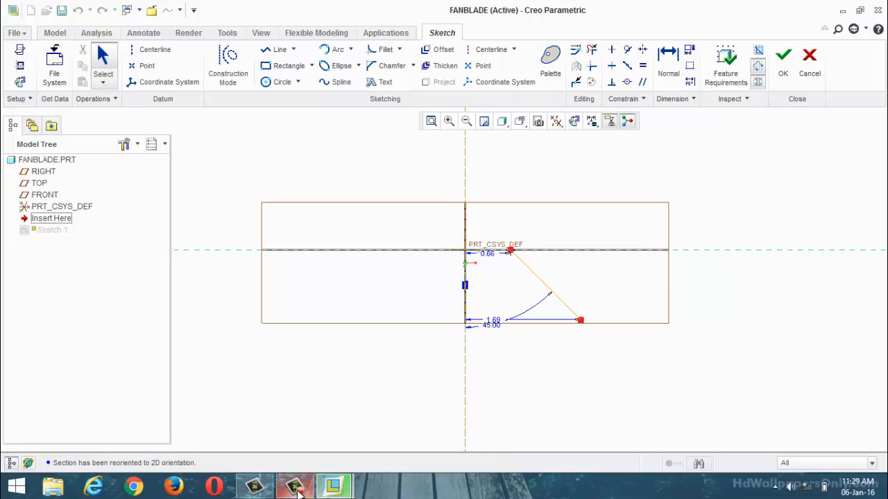
left_click(295, 486)
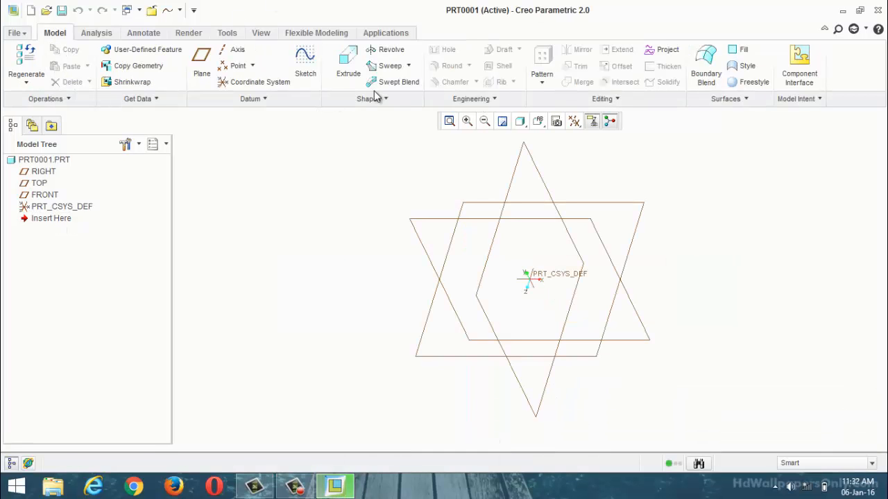
Step: Start a sketch on the RIGHT plane in PRT0001 and orient the view parallel to the sketch plane
left_click(305, 64)
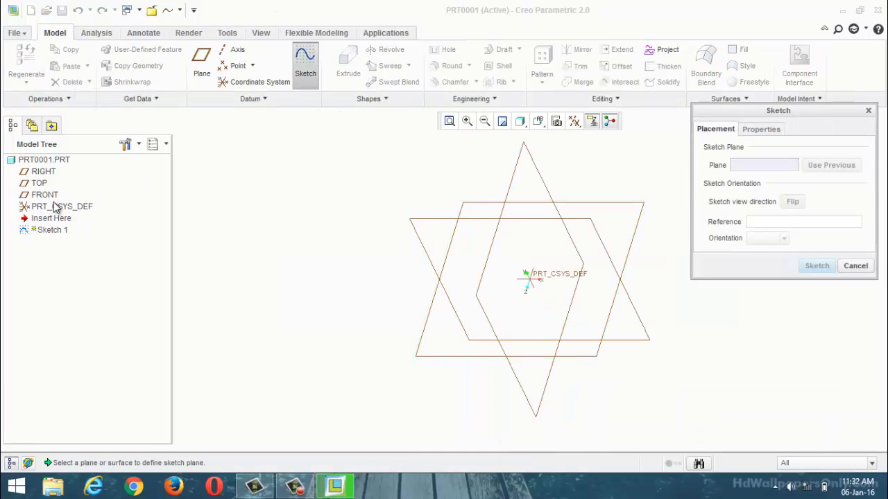
left_click(43, 171)
left_click(816, 266)
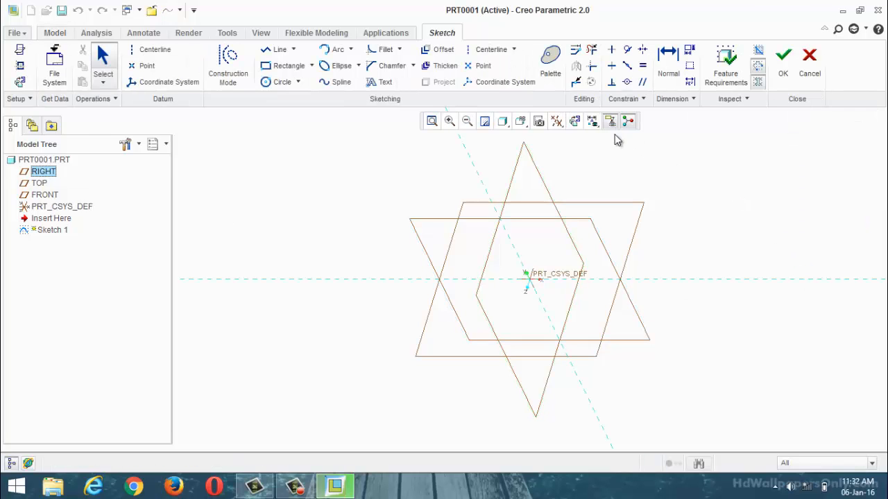
left_click(575, 121)
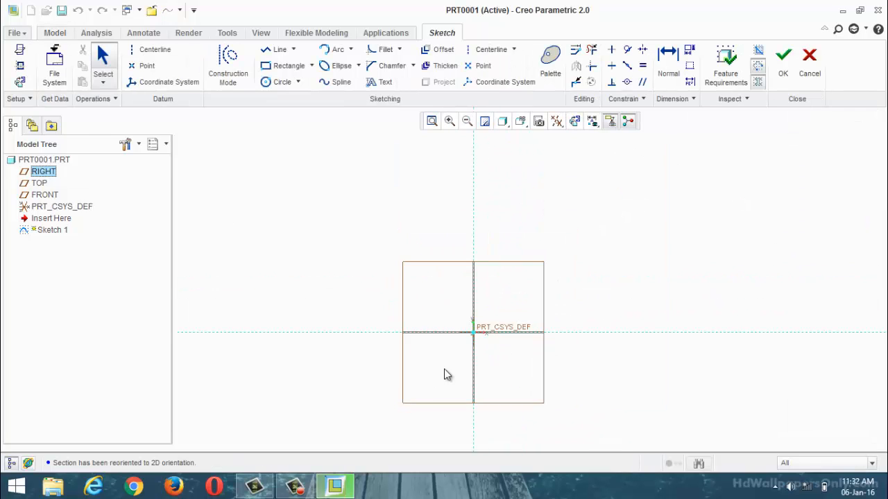
Step: Sketch a slanted line from about 205 right and 127 above the origin down to about 185 below the horizontal reference
scroll(538, 332, "down", 2)
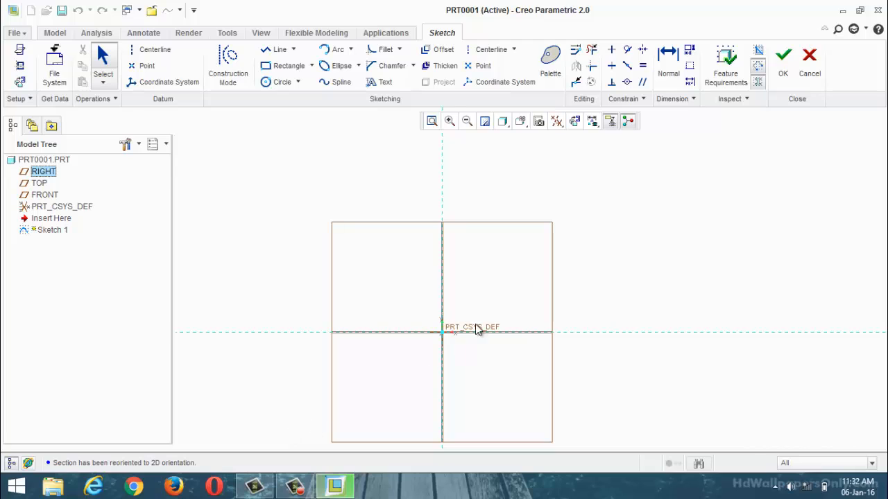
scroll(476, 329, "up", 2)
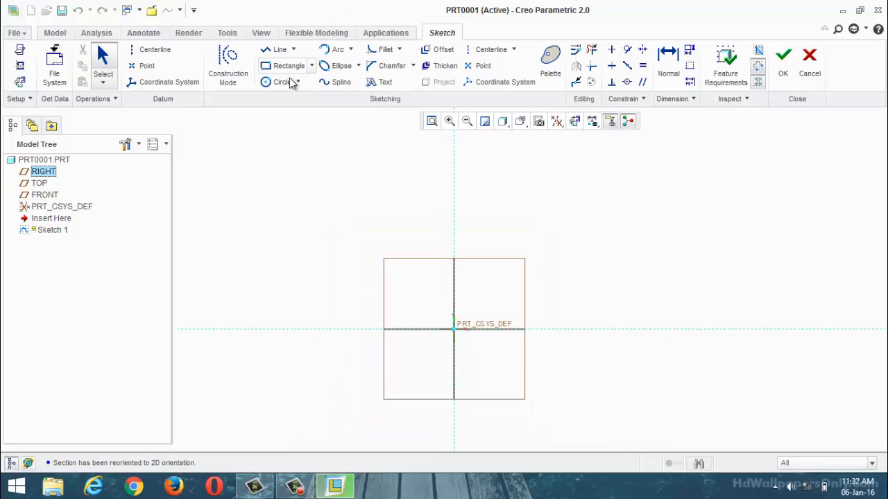
left_click(280, 49)
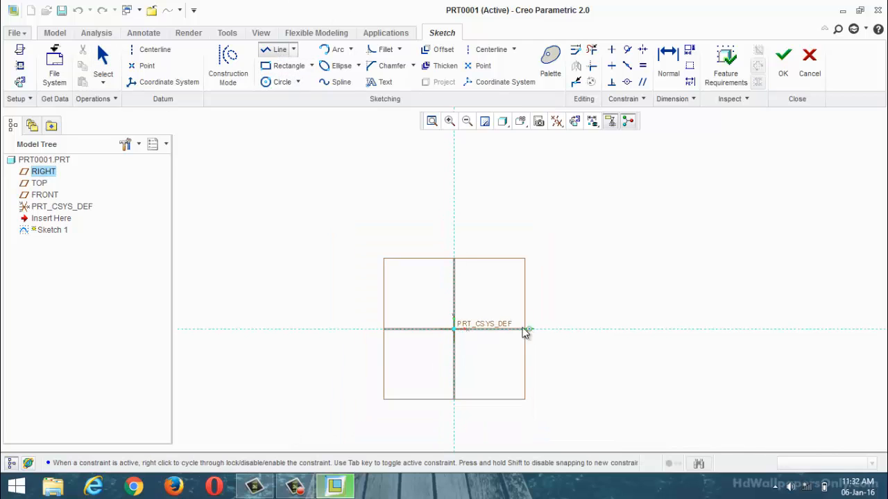
left_click(510, 294)
left_click(538, 380)
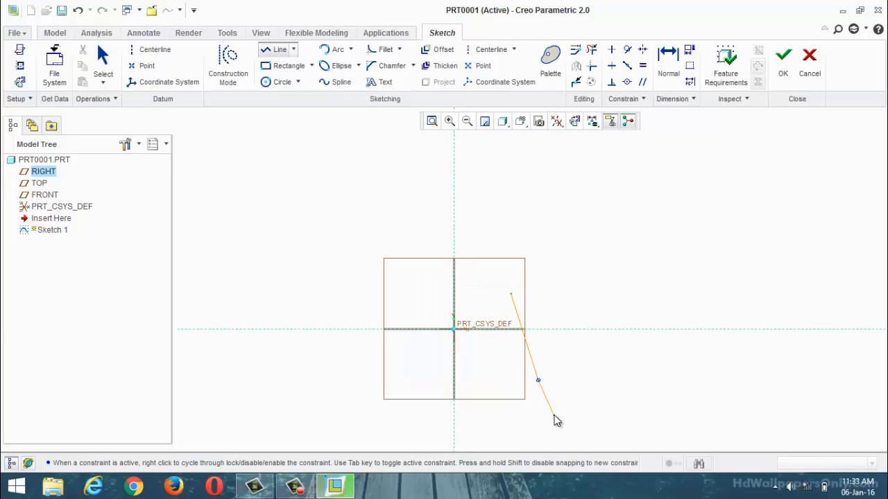
middle_click(557, 420)
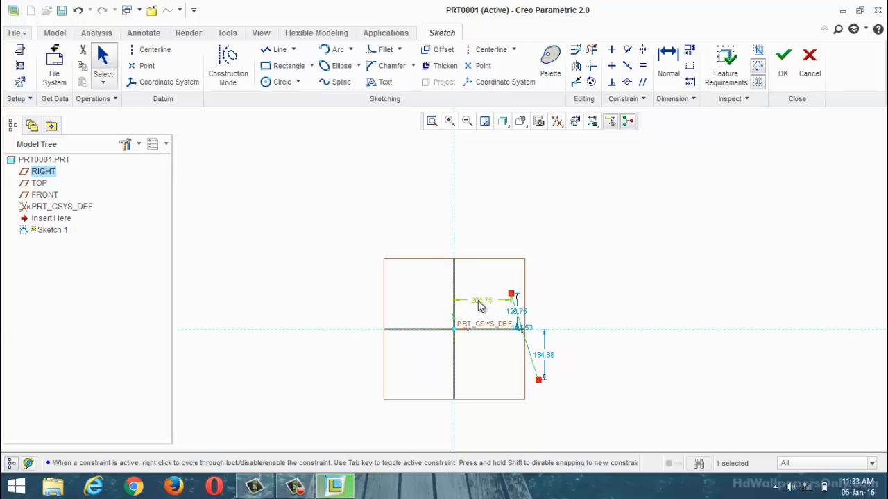
Step: Set the horizontal distance from the vertical reference to the line's upper endpoint to 0.66
scroll(486, 303, "down", 3)
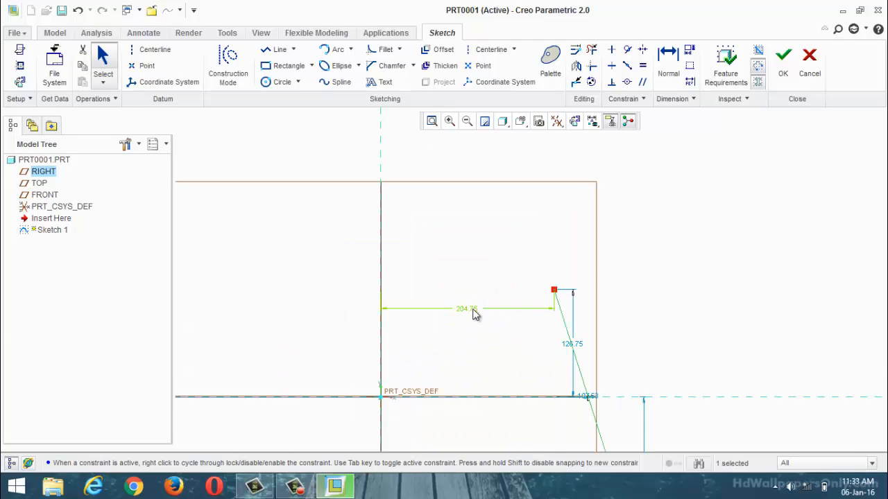
double_click(473, 309)
type("0.66")
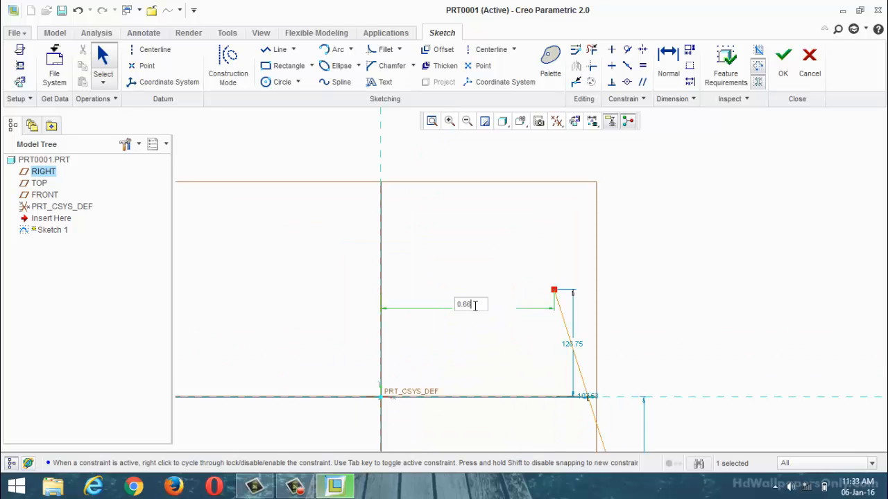
key("Return")
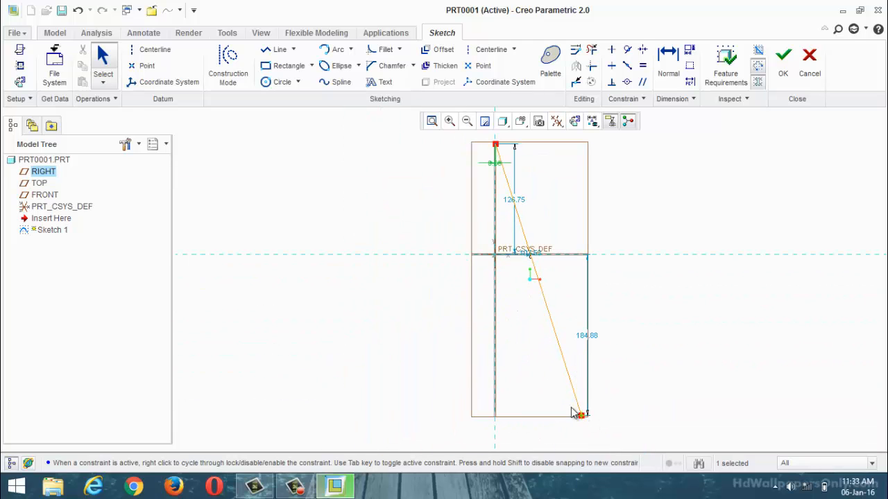
Step: Dimension the line's lower endpoint horizontally from the vertical reference and set the distance to 1.69
left_click(662, 68)
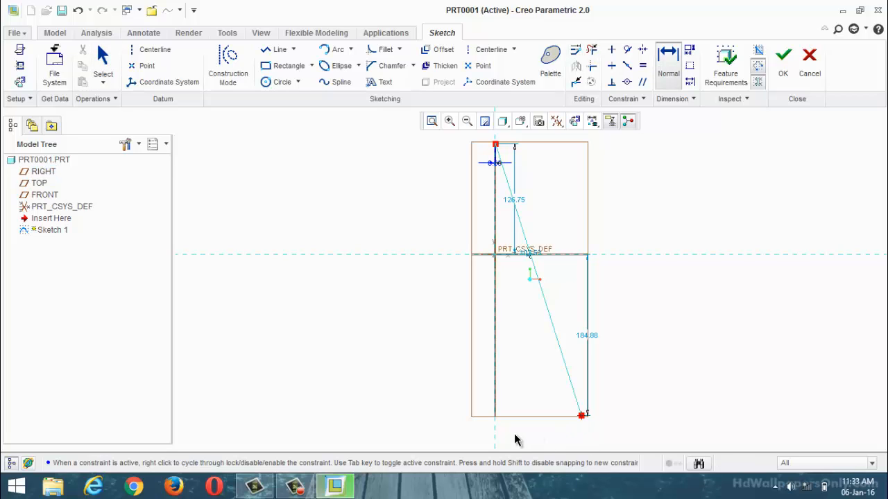
middle_click(525, 396)
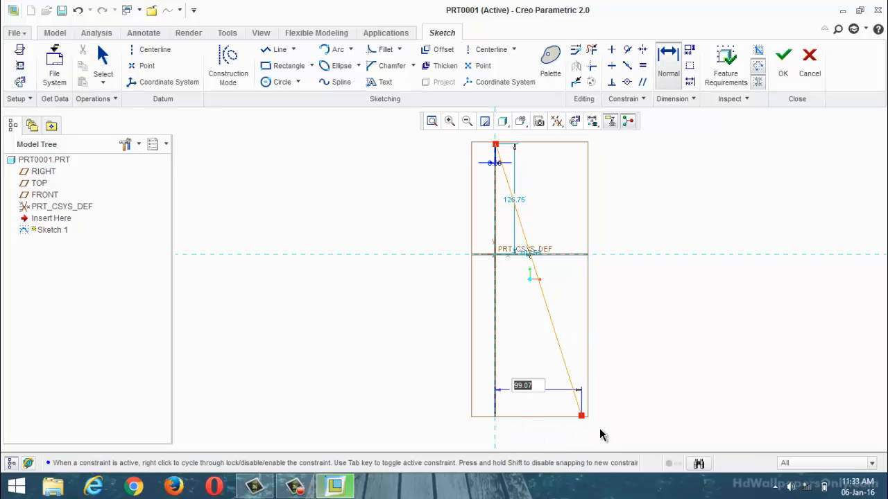
type("1.69")
key("Return")
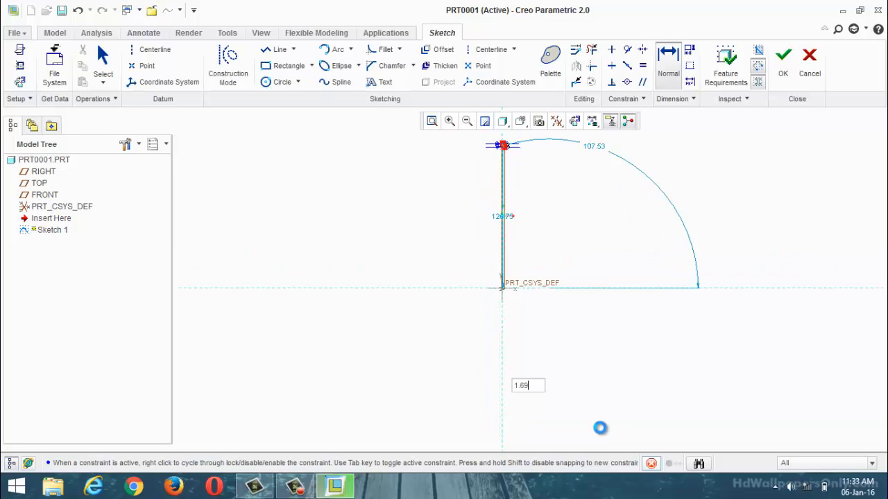
scroll(511, 157, "down", 8)
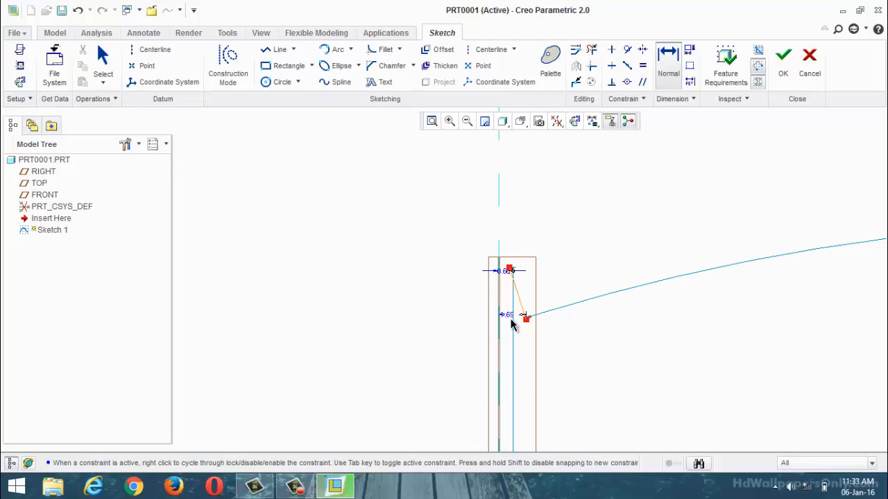
double_click(508, 315)
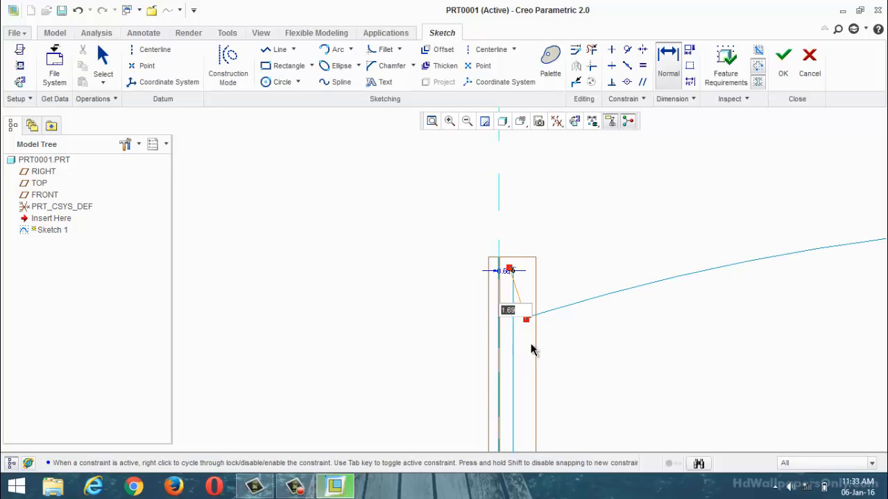
left_click(577, 353)
Step: Set the vertical distance from the horizontal reference to the slanted line's upper endpoint to 0.5
scroll(578, 333, "down", 4)
scroll(634, 281, "up", 3)
scroll(586, 340, "up", 4)
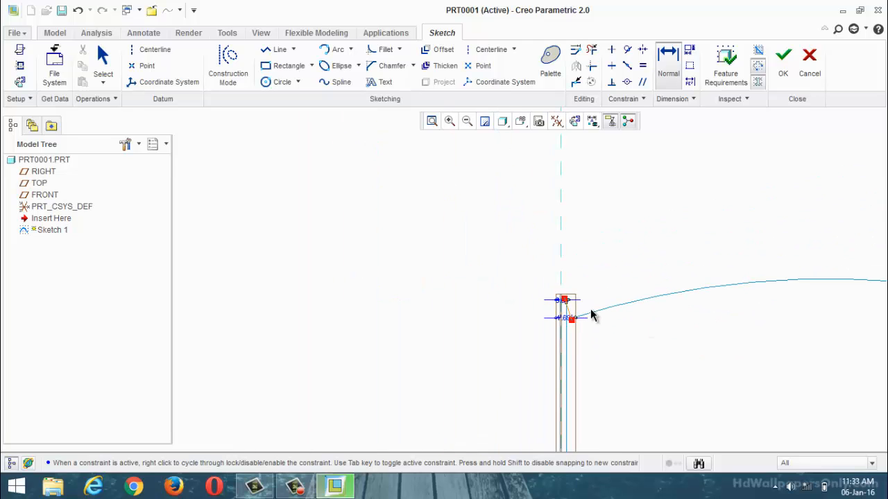
scroll(591, 316, "down", 3)
scroll(536, 301, "up", 6)
scroll(534, 376, "down", 3)
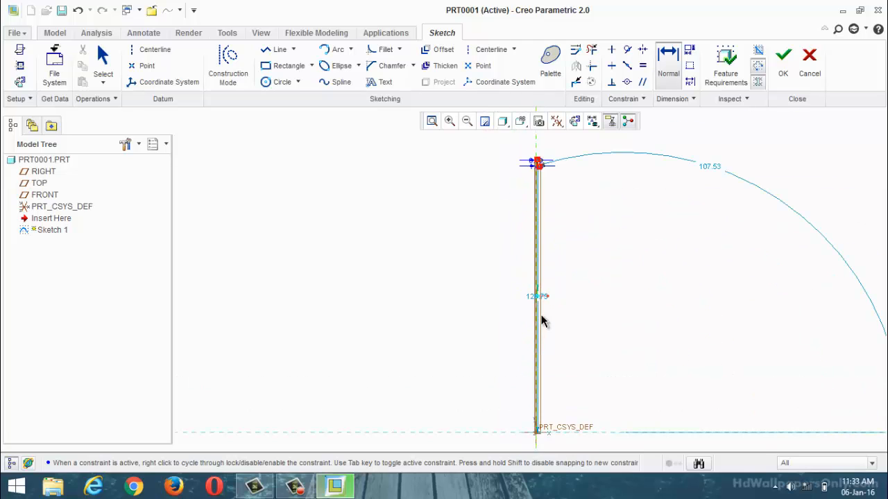
scroll(544, 321, "down", 5)
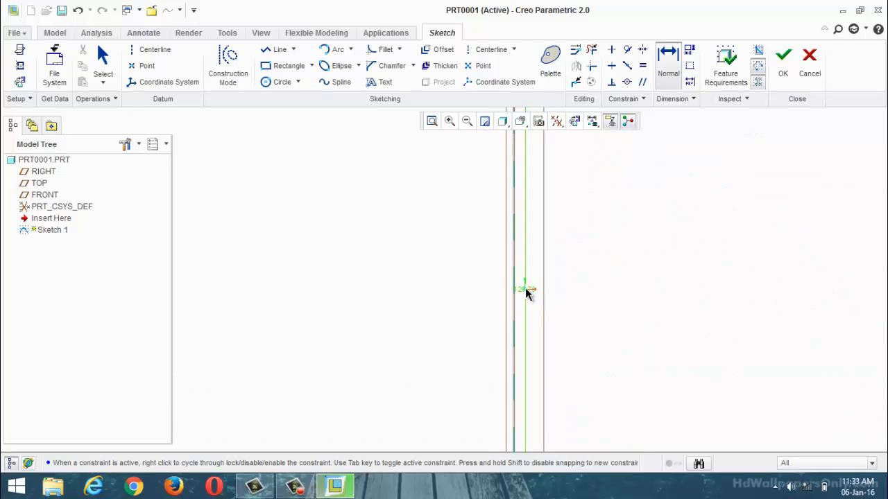
middle_click(525, 289)
scroll(525, 377, "up", 4)
scroll(603, 381, "up", 4)
scroll(601, 251, "down", 3)
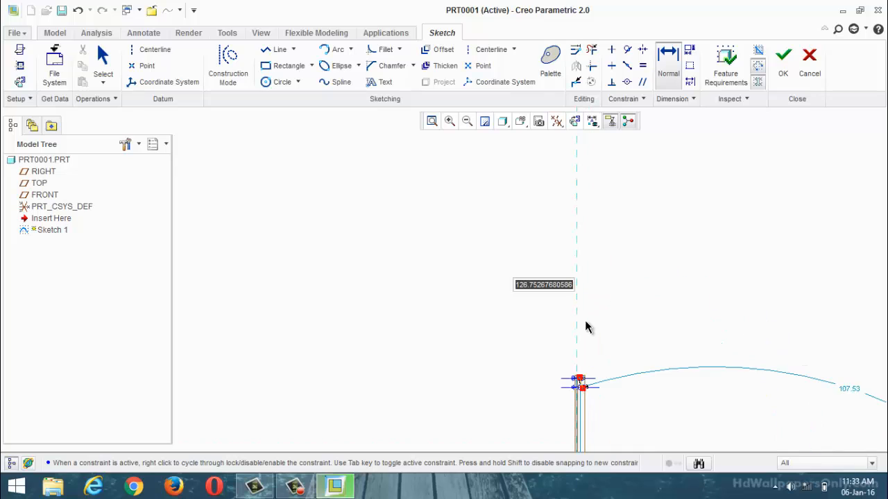
scroll(626, 440, "down", 2)
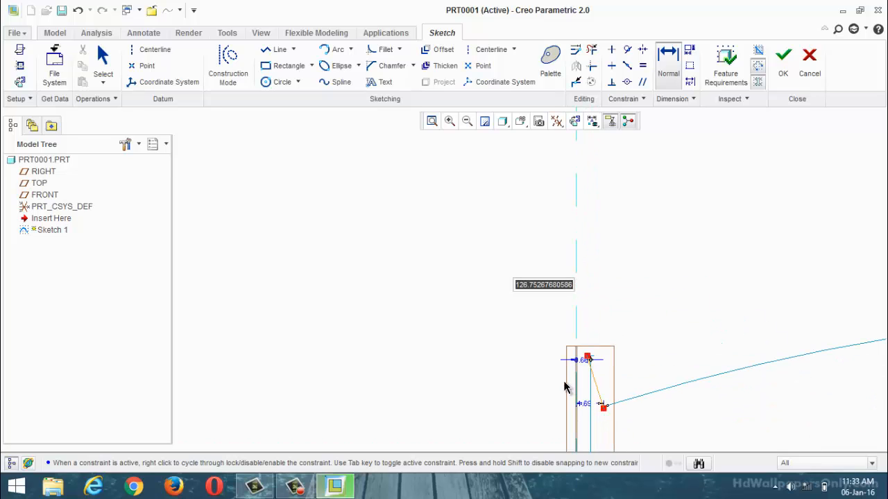
scroll(605, 384, "down", 2)
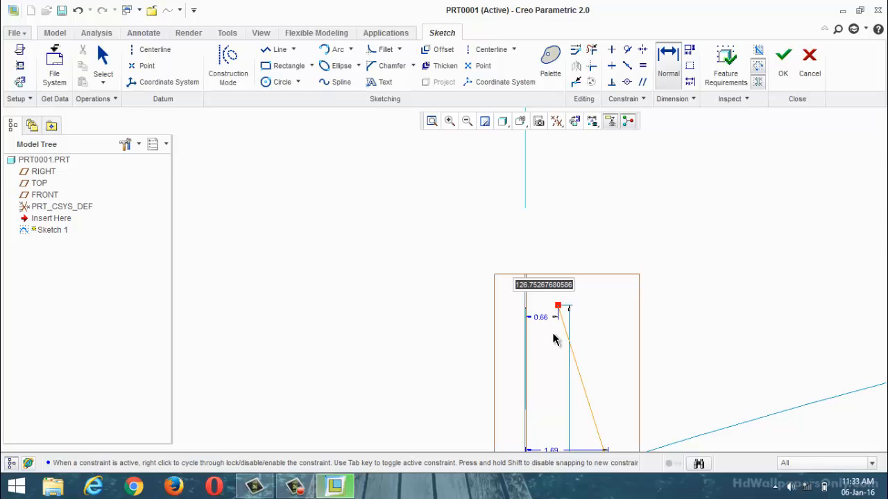
type("0.5")
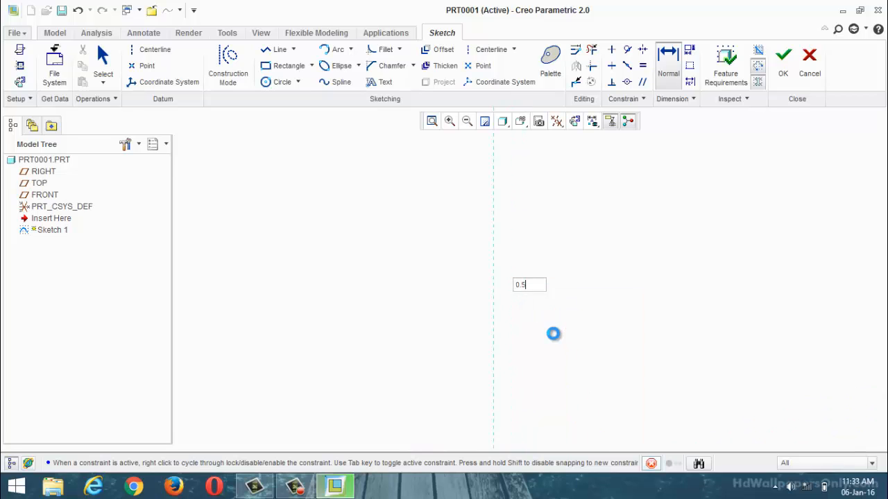
key("Return")
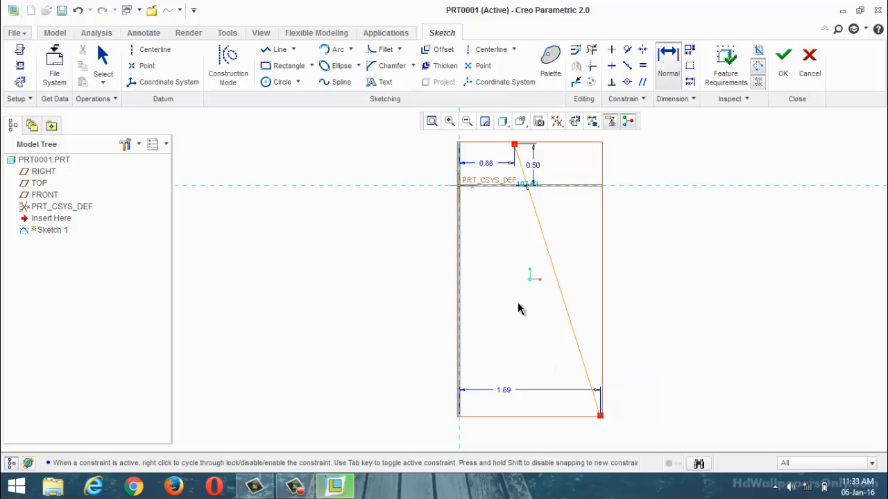
Step: Change the vertical distance of the line's upper endpoint above the horizontal reference to 2.5
double_click(537, 168)
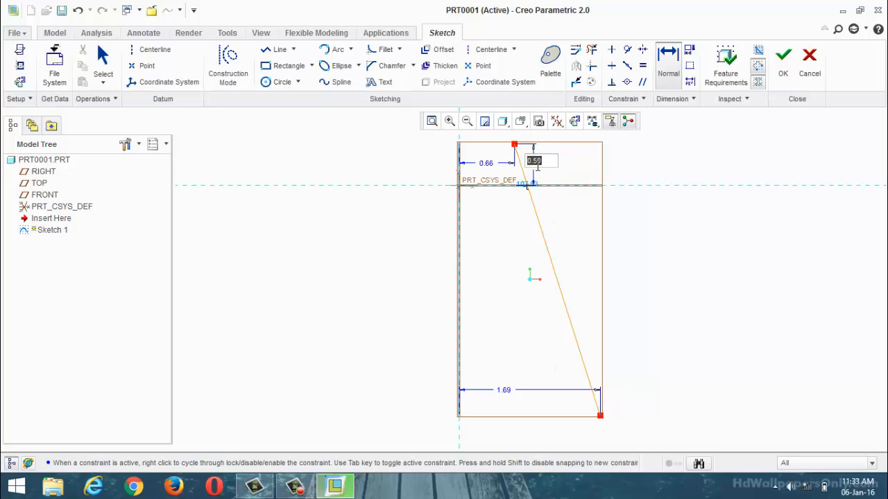
key("Return")
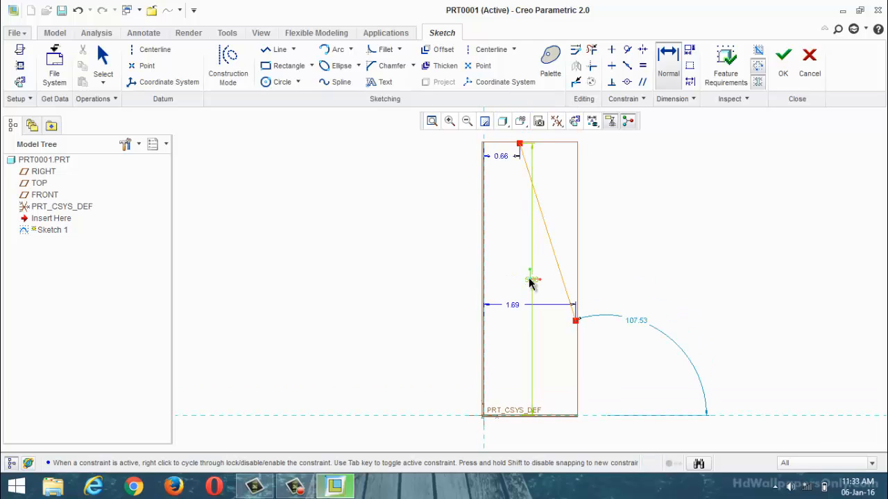
double_click(530, 280)
type("2.5")
key("Return")
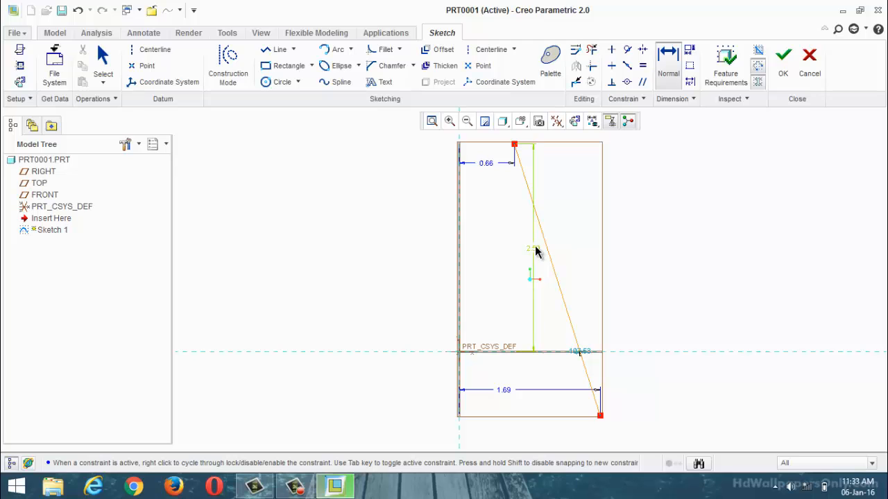
Step: Set the upper endpoint's height above the horizontal reference to 1.75
double_click(533, 248)
type("1")
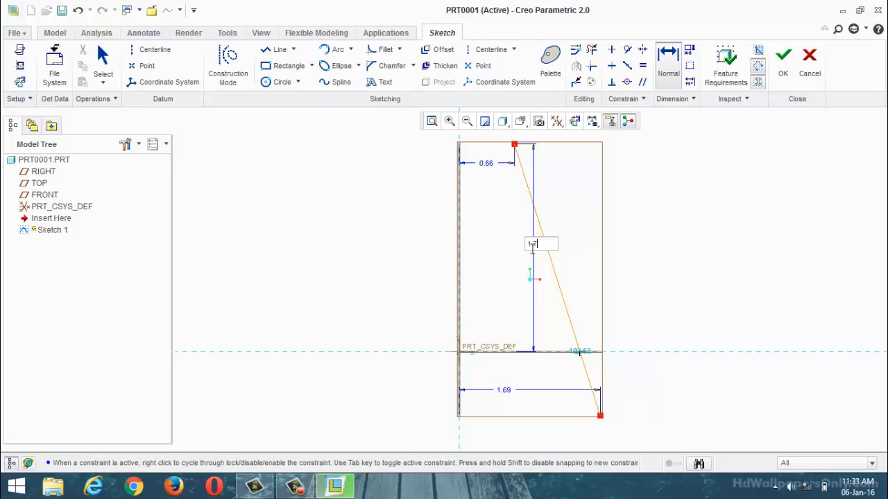
type(".75")
key("Return")
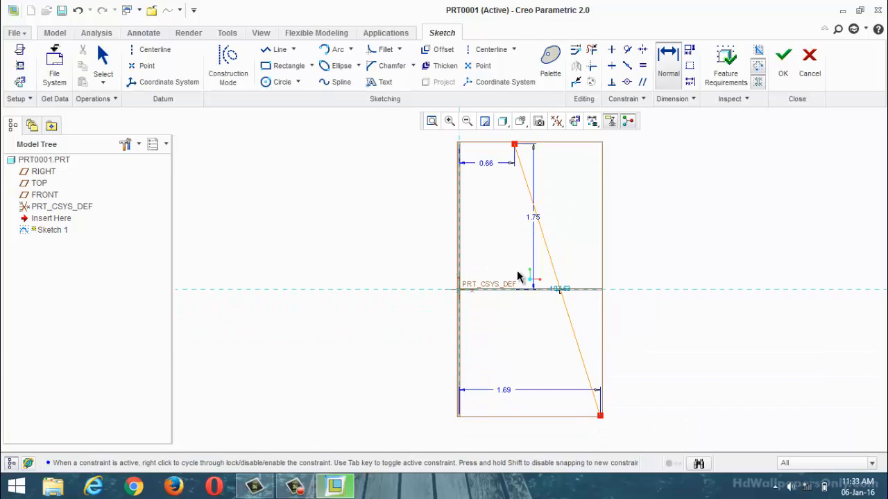
Step: Dimension the angle between the slanted line and the vertical reference and set it to 45 degrees
scroll(457, 296, "down", 2)
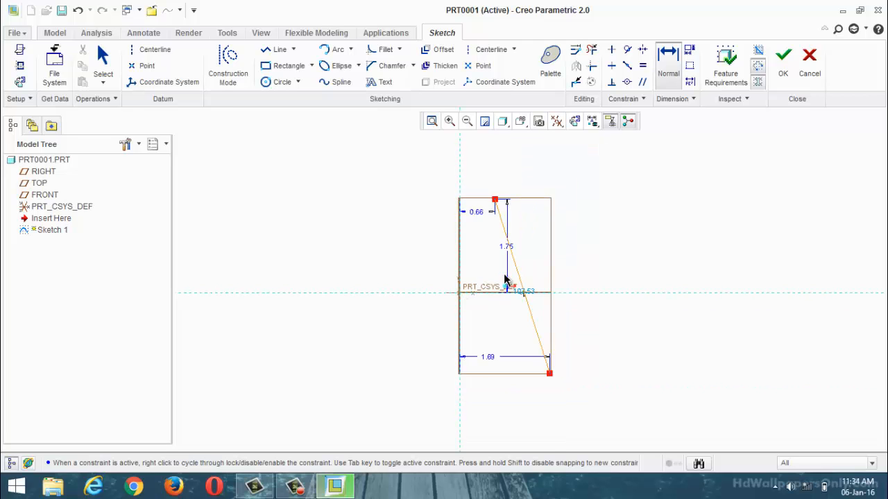
scroll(553, 240, "up", 2)
scroll(561, 229, "down", 1)
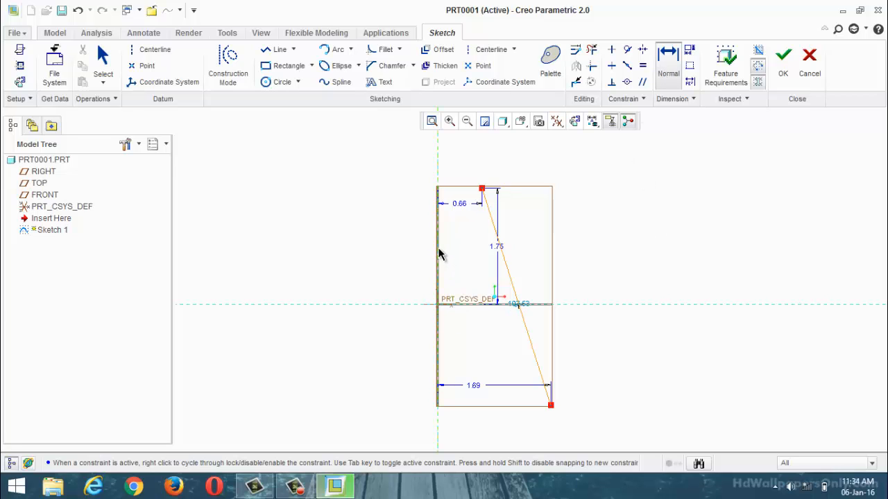
left_click(509, 280)
middle_click(455, 266)
type("45")
key("Return")
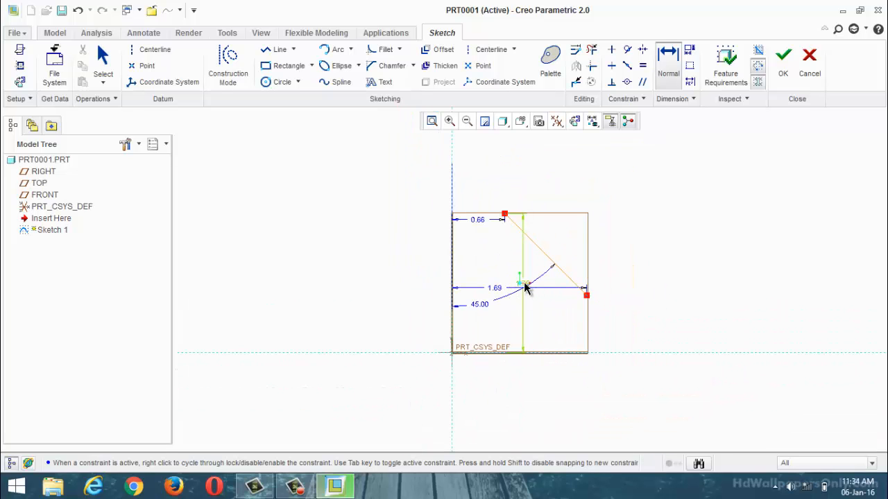
Step: Set the upper endpoint's height above the horizontal reference to 0.50 and finish the sketch
double_click(525, 284)
key("Return")
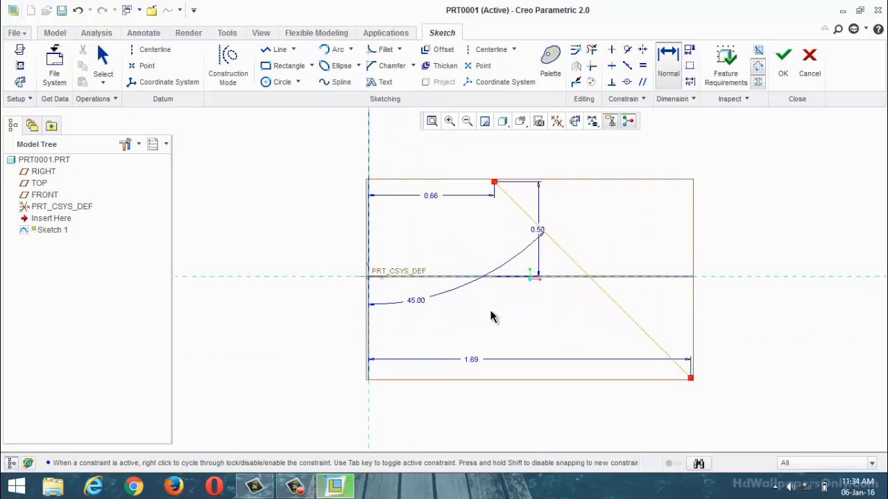
left_click(777, 71)
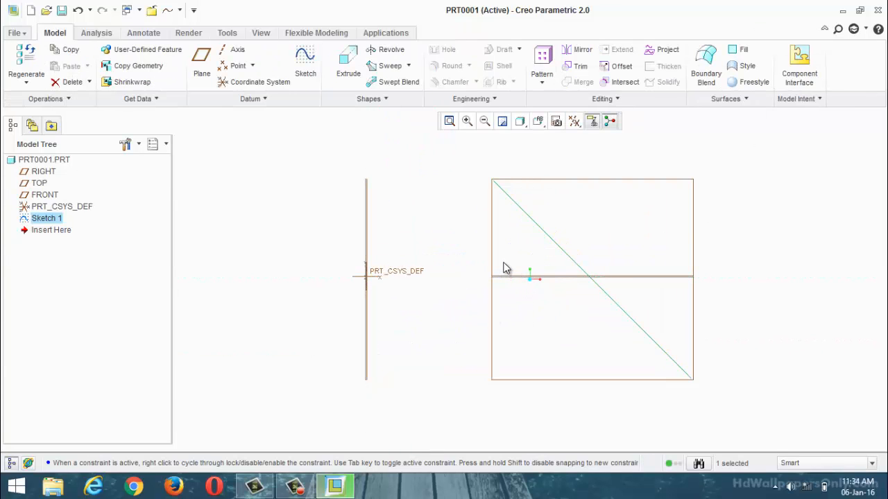
Step: Edit the definition of Sketch 1 to add a vertical datum centerline along the vertical reference, and save the section
right_click(52, 221)
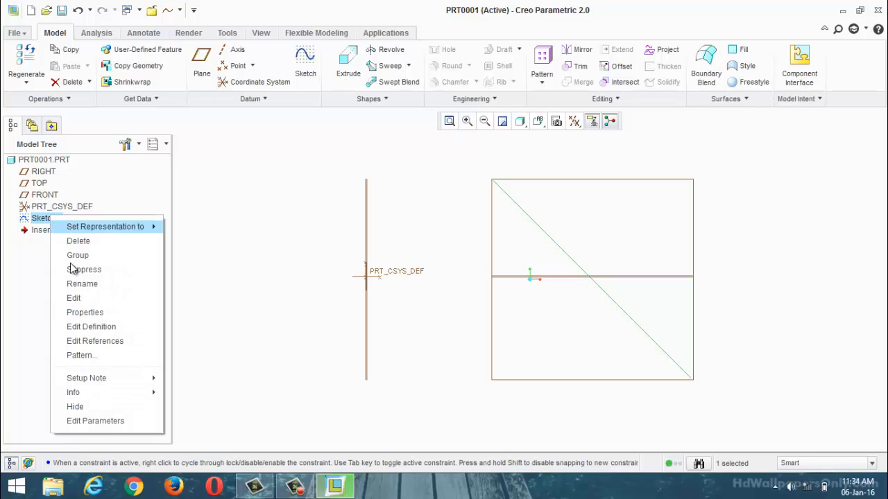
left_click(87, 326)
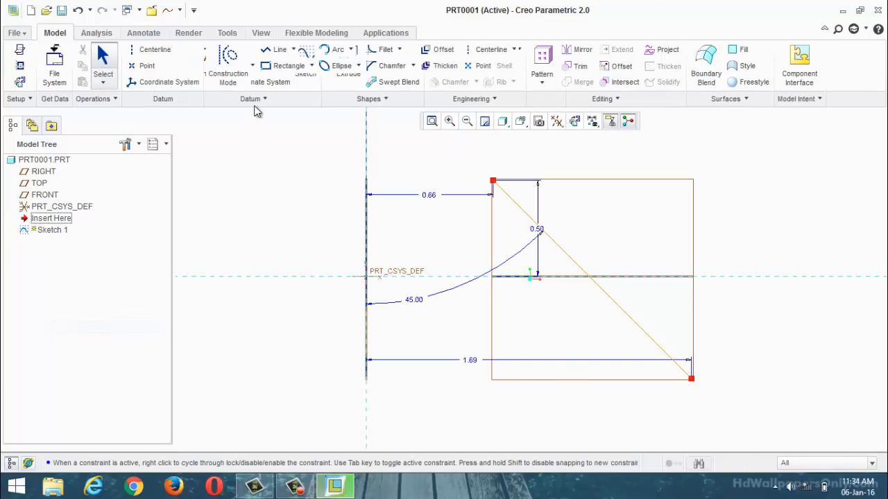
left_click(149, 49)
left_click(366, 142)
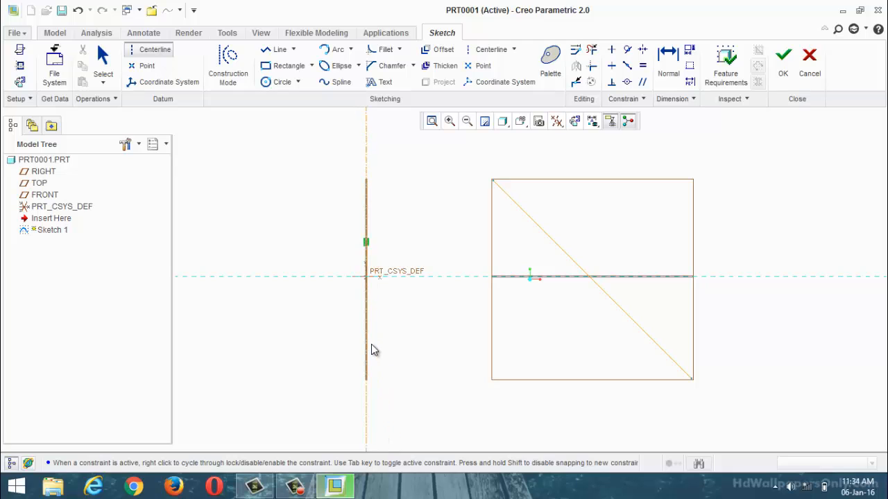
left_click(371, 344)
scroll(476, 282, "down", 3)
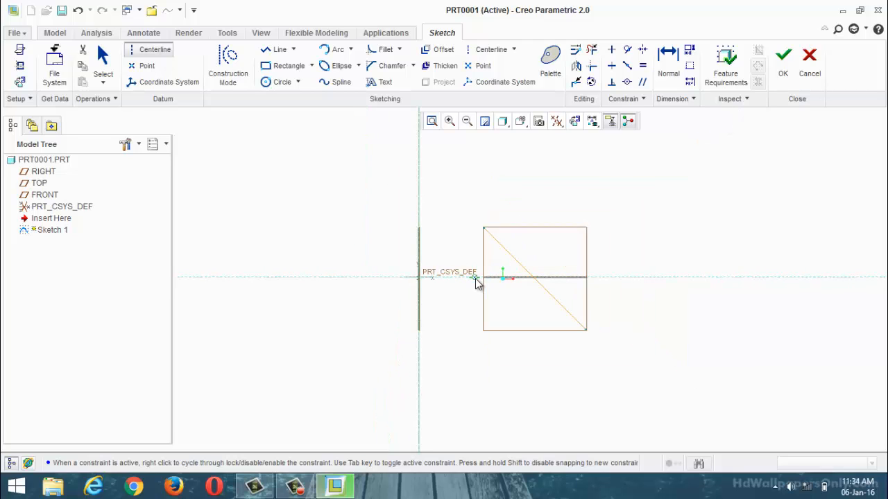
scroll(424, 277, "up", 1)
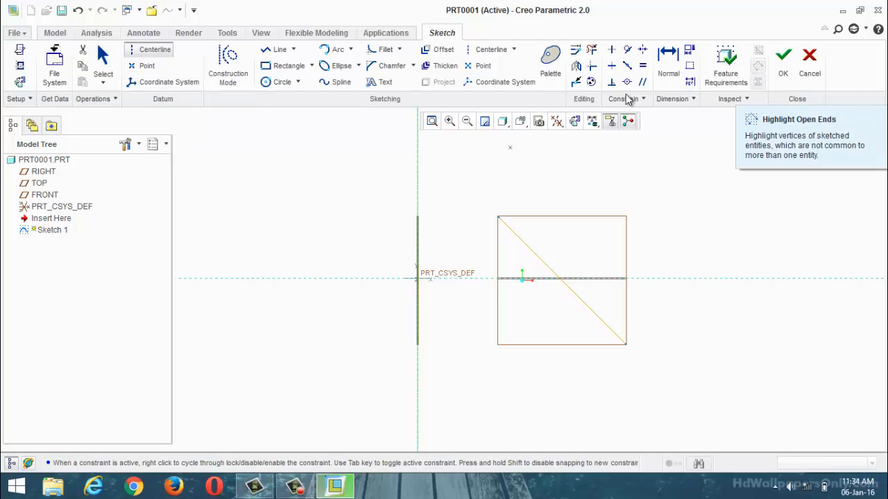
left_click(782, 67)
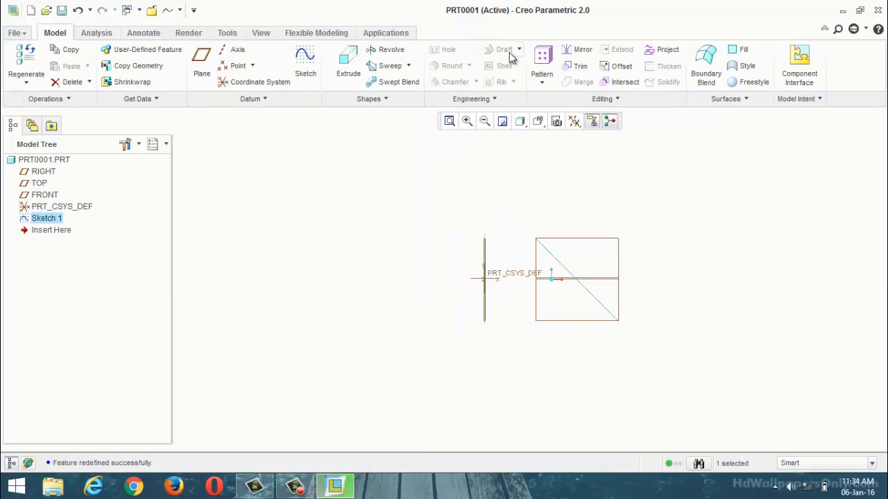
Step: Revolve Sketch 1 as a surface about its internal centerline with an angle of 180 degrees
scroll(599, 292, "down", 3)
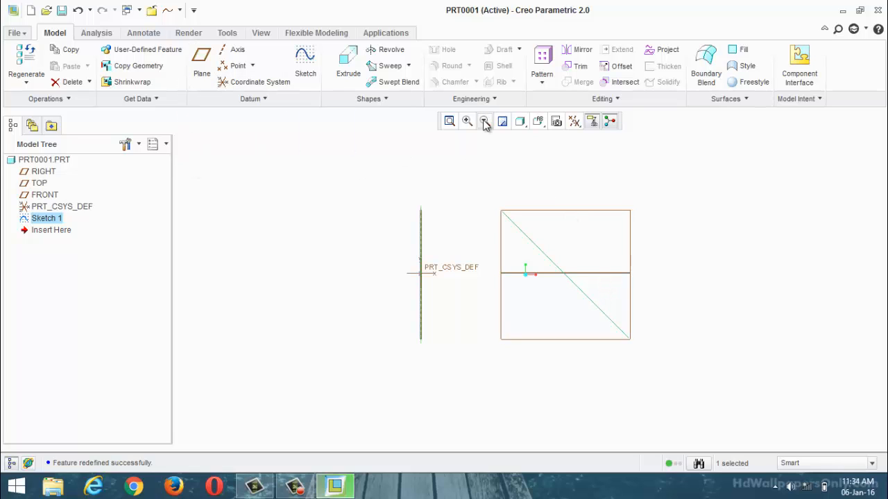
scroll(600, 231, "up", 2)
scroll(591, 257, "down", 2)
key("ctrl+d")
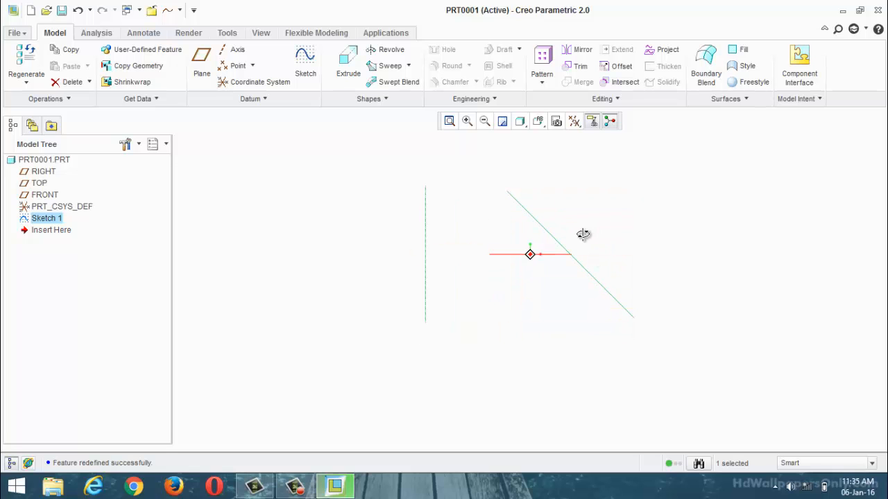
left_click(391, 51)
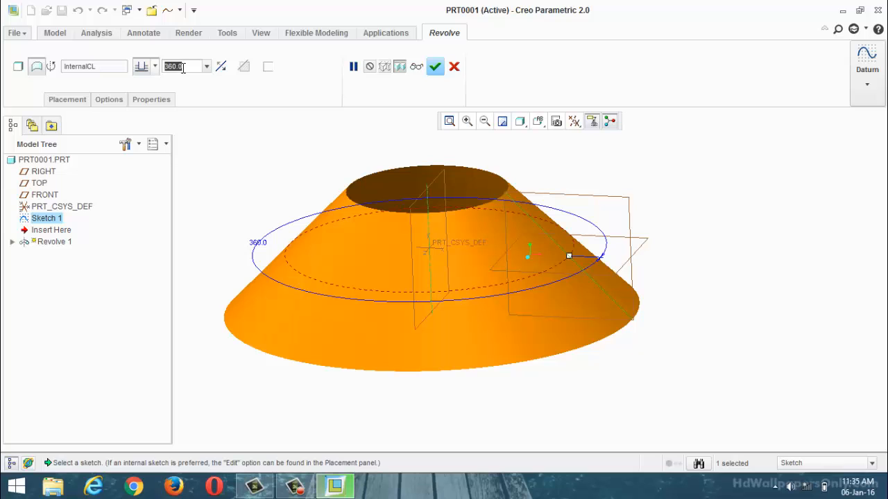
type("180")
key("Return")
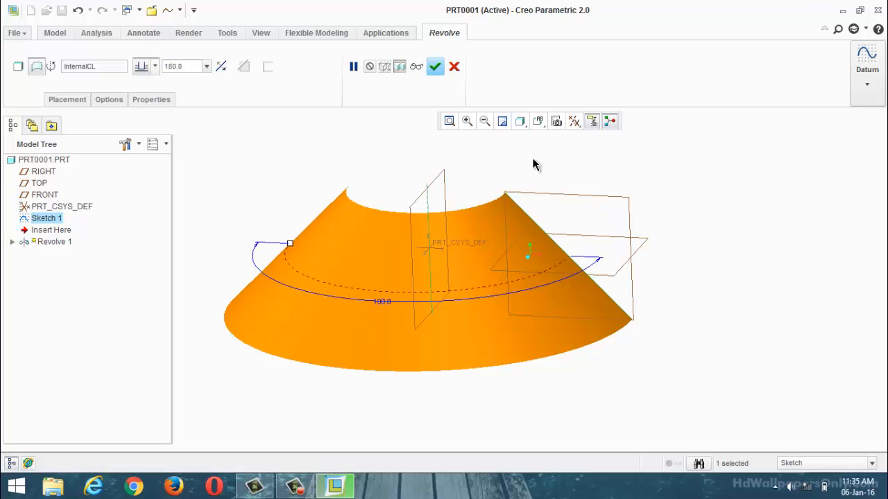
Step: Make the 180-degree revolve symmetric about the sketch plane and complete the feature
middle_click_drag(532, 164, 358, 230)
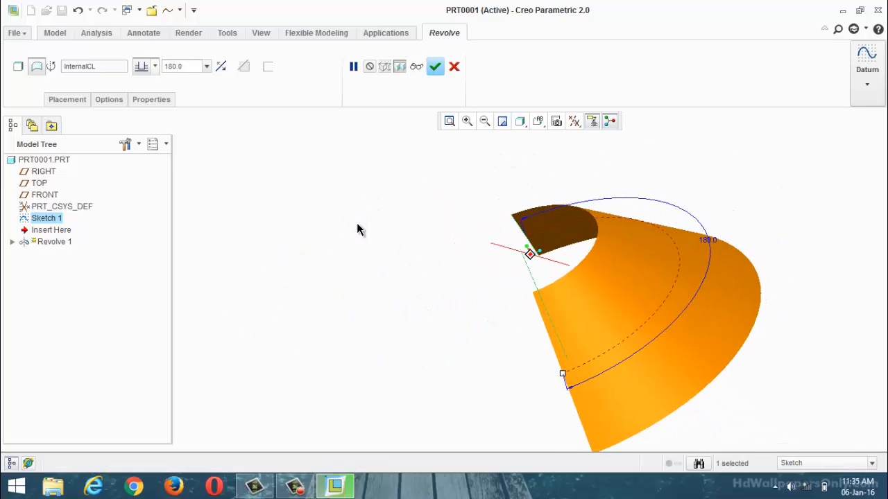
left_click(155, 67)
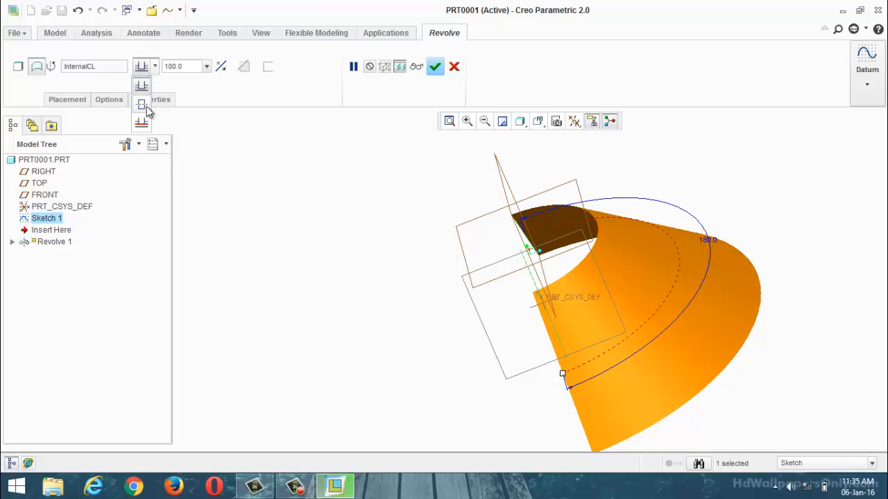
left_click(141, 104)
middle_click_drag(270, 170, 282, 223)
left_click(435, 66)
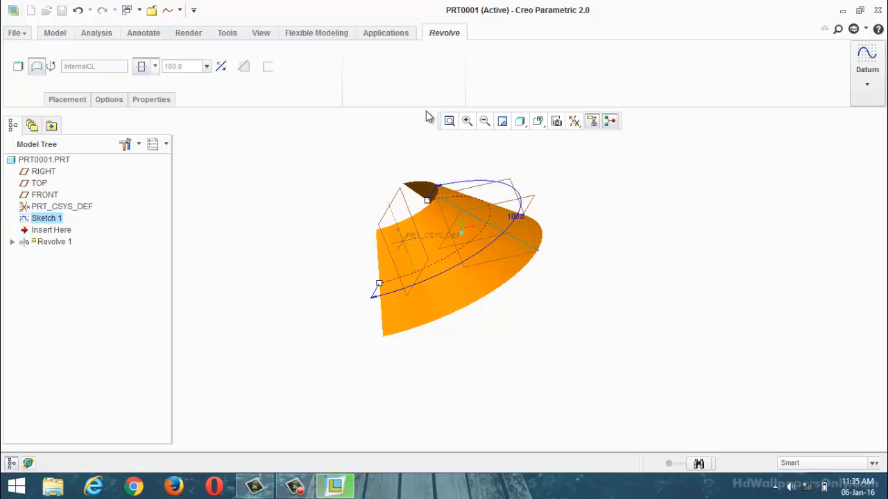
Step: Examine the revolved half-cone surface and its inner and outer edges from several angles
scroll(394, 235, "up", 2)
middle_click_drag(462, 192, 478, 210)
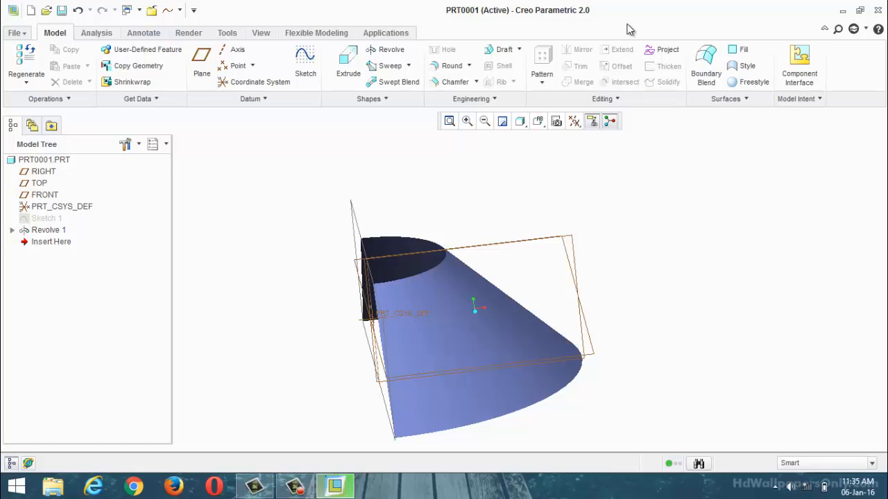
scroll(395, 194, "up", 2)
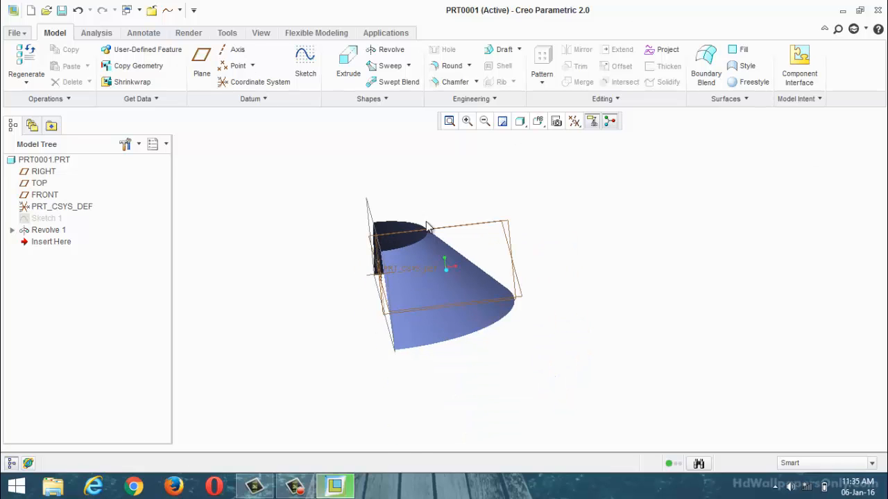
scroll(434, 227, "down", 2)
middle_click_drag(475, 248, 468, 261)
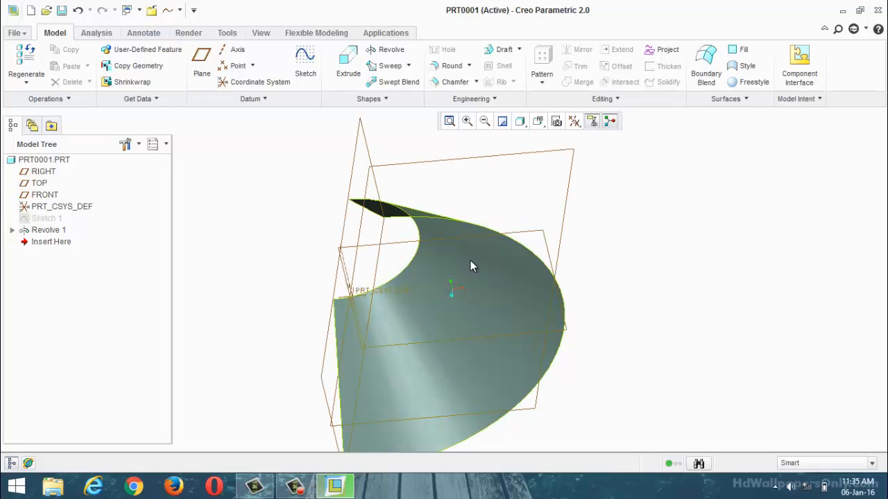
middle_click_drag(473, 265, 535, 254)
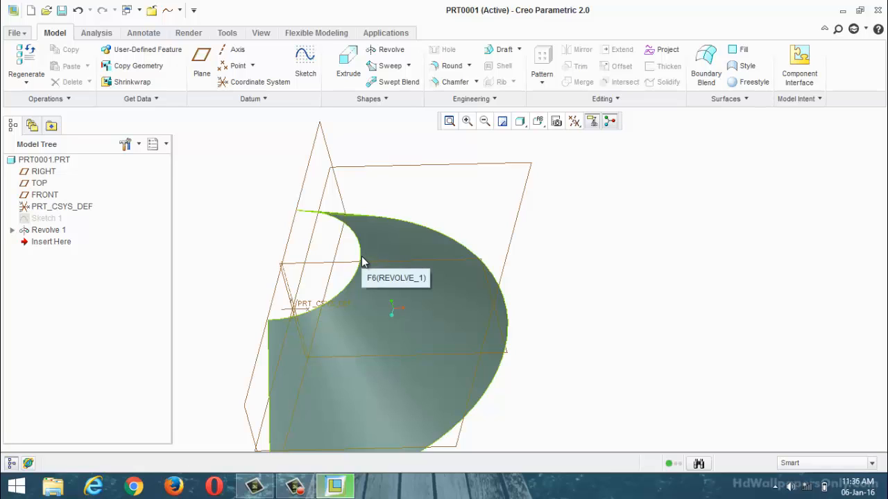
Step: Start a sketch on the RIGHT plane with TOP as the left-facing reference and align the view to the sketch plane
left_click(444, 244)
middle_click_drag(612, 256, 609, 236)
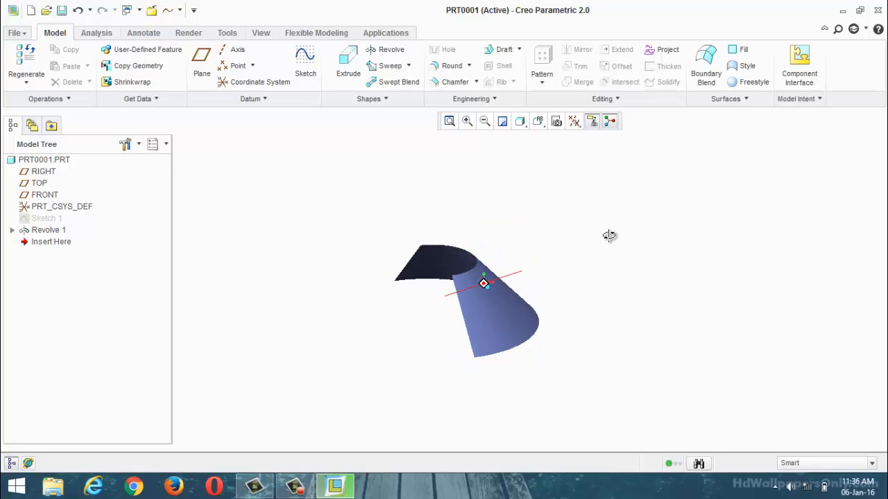
left_click(305, 64)
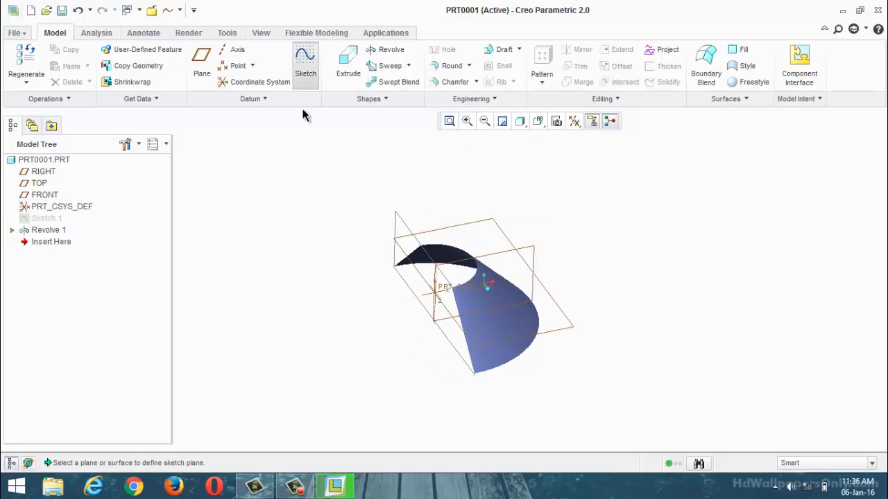
left_click(398, 223)
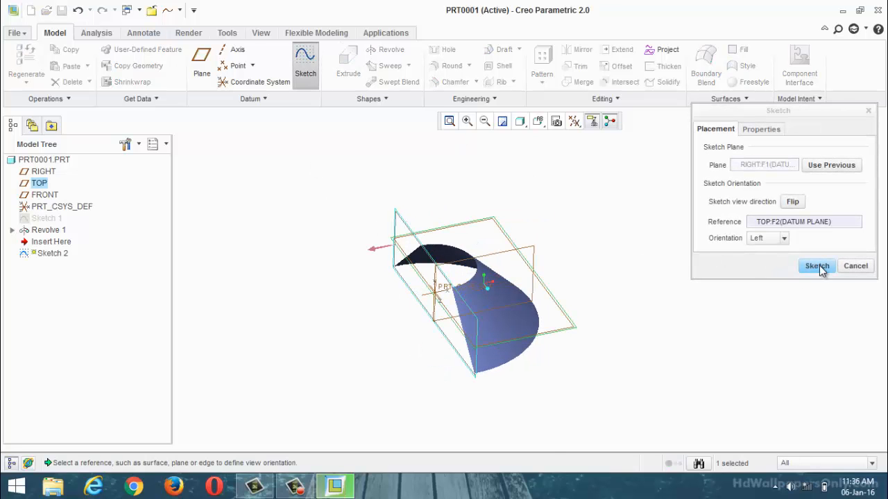
left_click(817, 266)
left_click(575, 121)
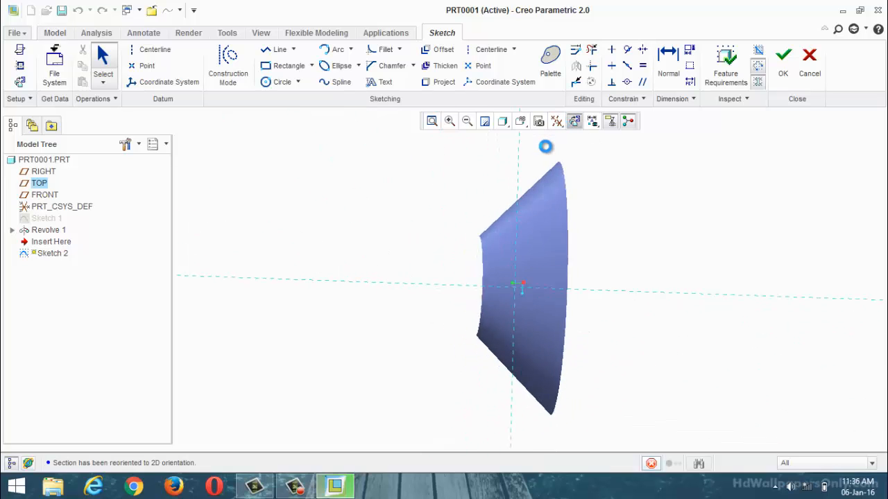
Step: Sketch a shallow three-point arc spanning nearly the cone's full height, bulging toward its wide end, and finish the sketch
left_click(334, 50)
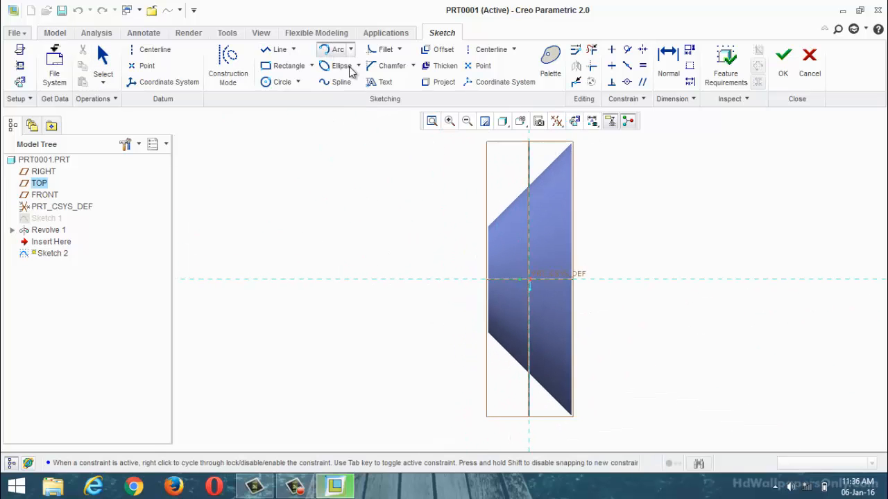
left_click(511, 160)
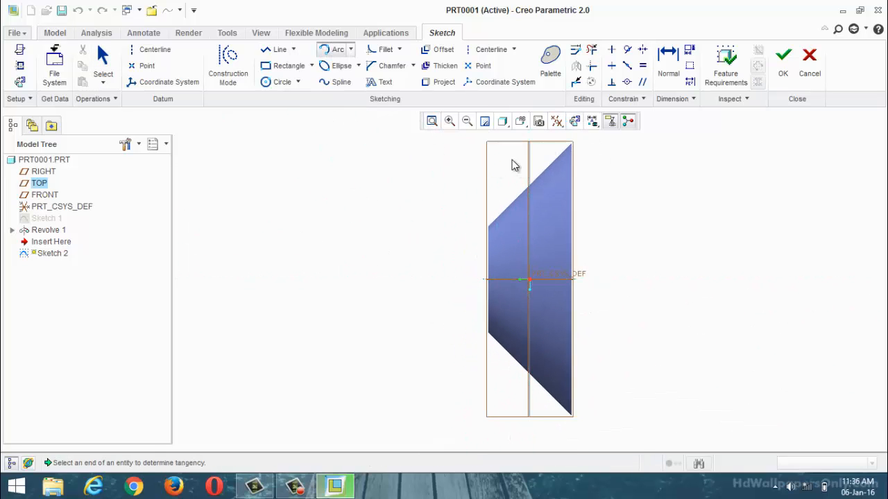
left_click(511, 419)
left_click(526, 388)
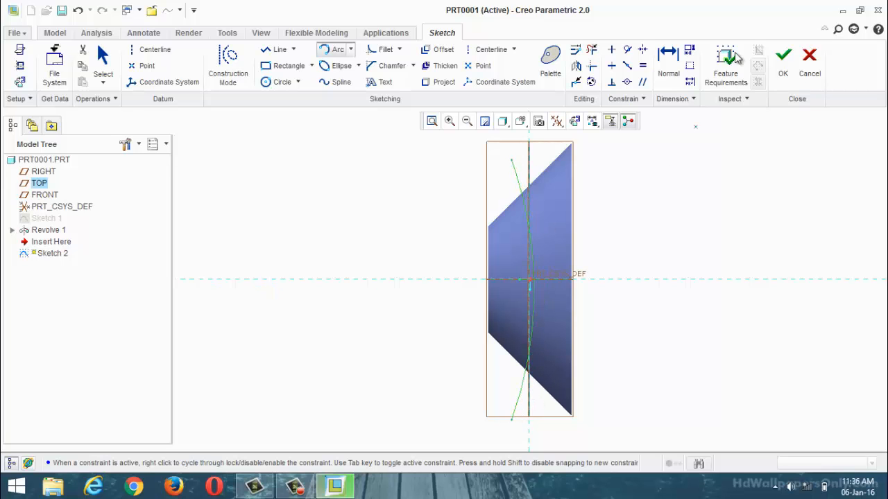
left_click(785, 62)
Step: Extrude Sketch 2 as a surface to a depth of about 2.70, passing through and beyond the cone, and complete the feature
mouse_move(638, 263)
middle_mouse_down()
mouse_move(684, 206)
mouse_move(676, 176)
mouse_move(683, 195)
middle_mouse_up()
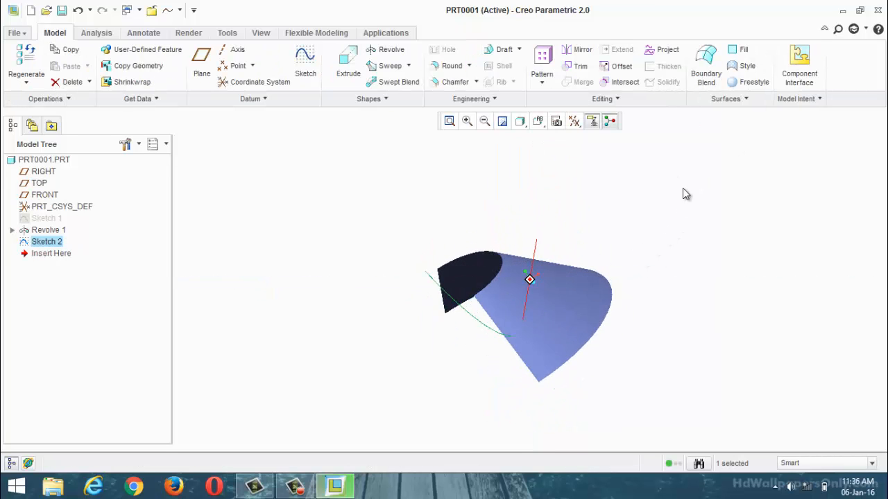
left_click(338, 74)
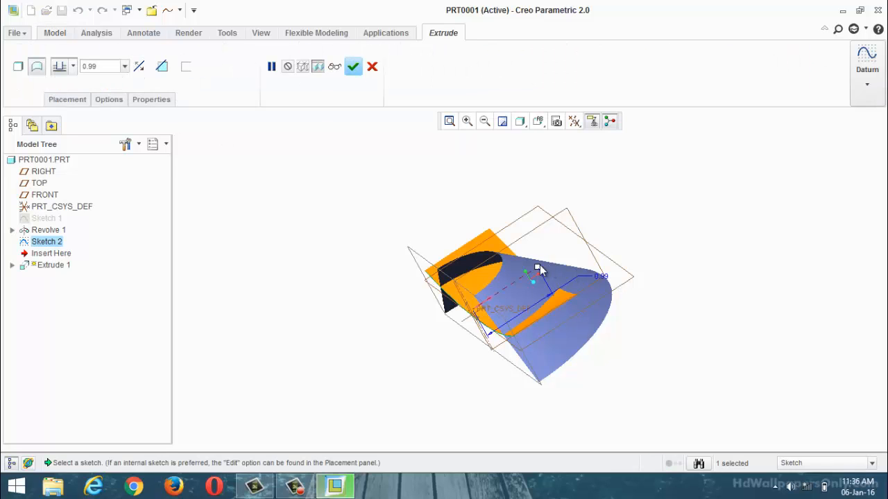
left_click_drag(539, 267, 648, 195)
scroll(361, 218, "up", 3)
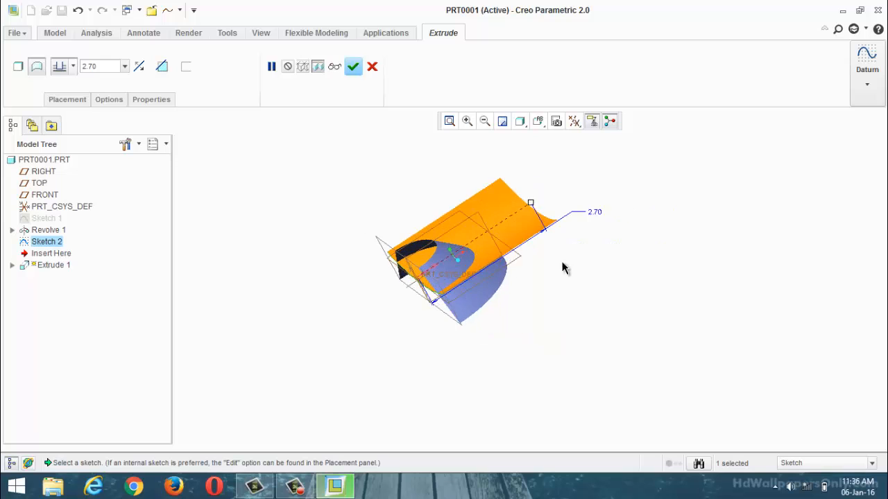
middle_click_drag(563, 269, 372, 105)
left_click(353, 66)
Step: Select the extruded curved surface together with the revolved conical surface
middle_click_drag(322, 173, 567, 200)
scroll(363, 195, "down", 3)
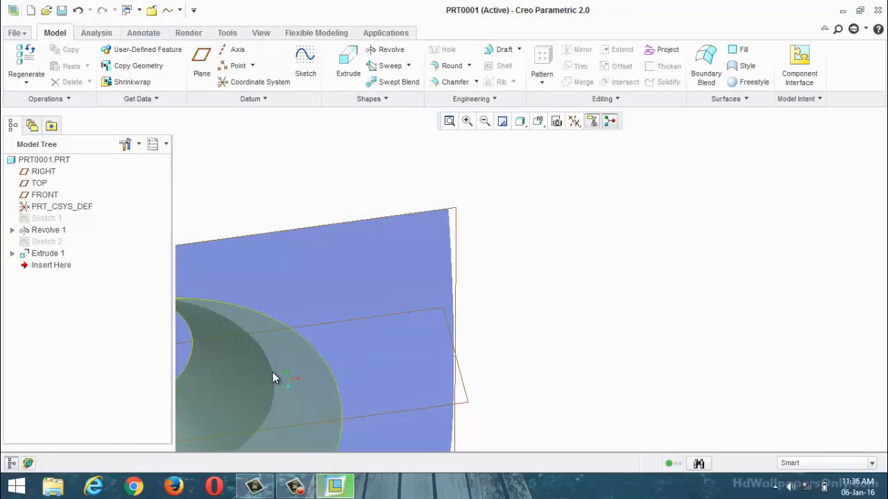
scroll(430, 333, "up", 3)
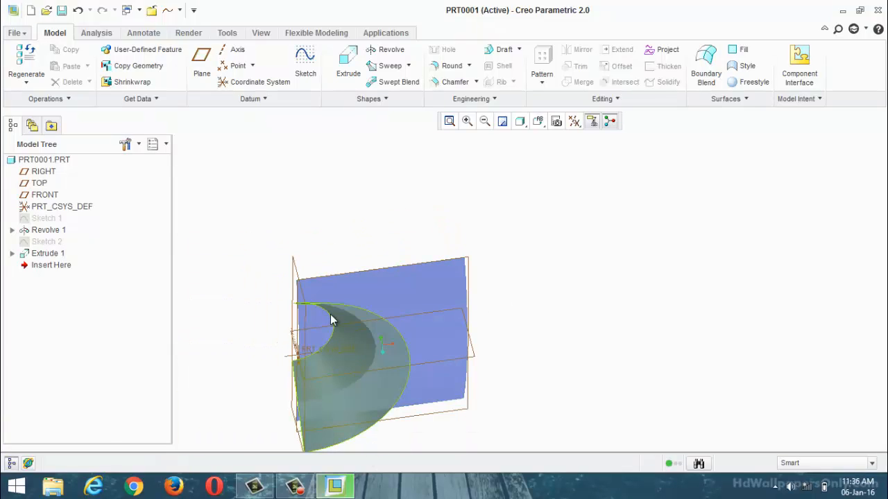
middle_click_drag(349, 193, 409, 210)
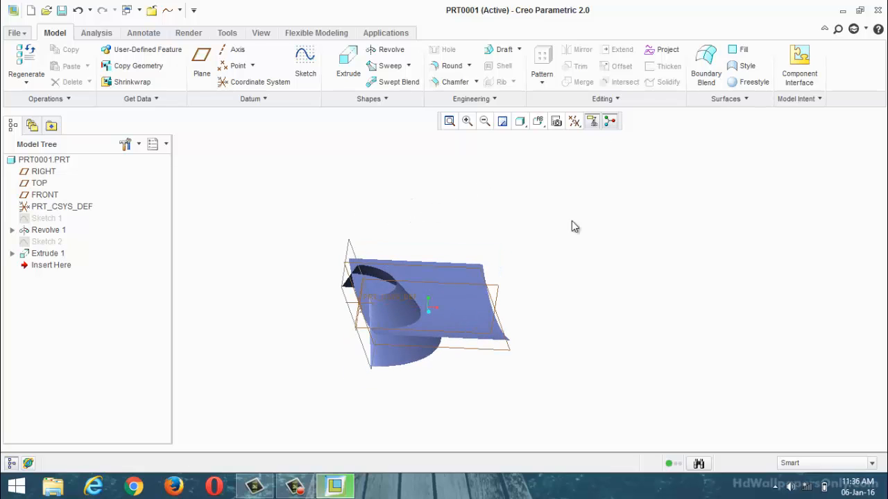
left_click(462, 305)
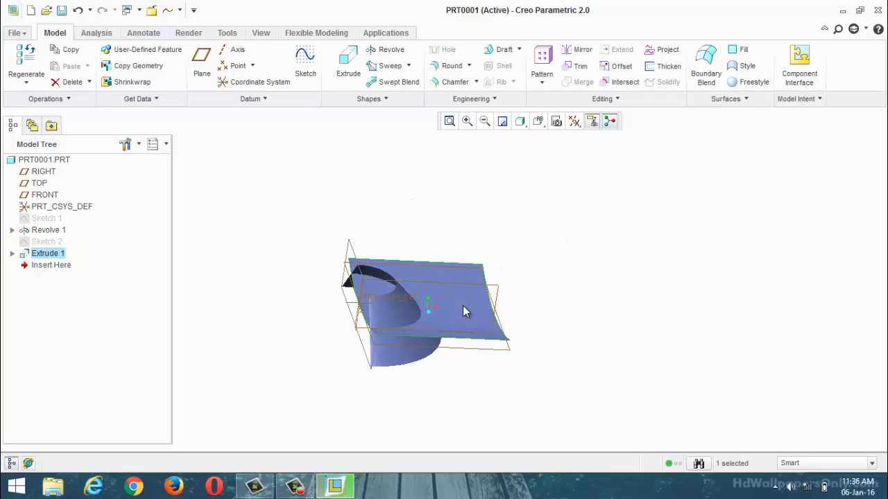
left_click(398, 313, "ctrl")
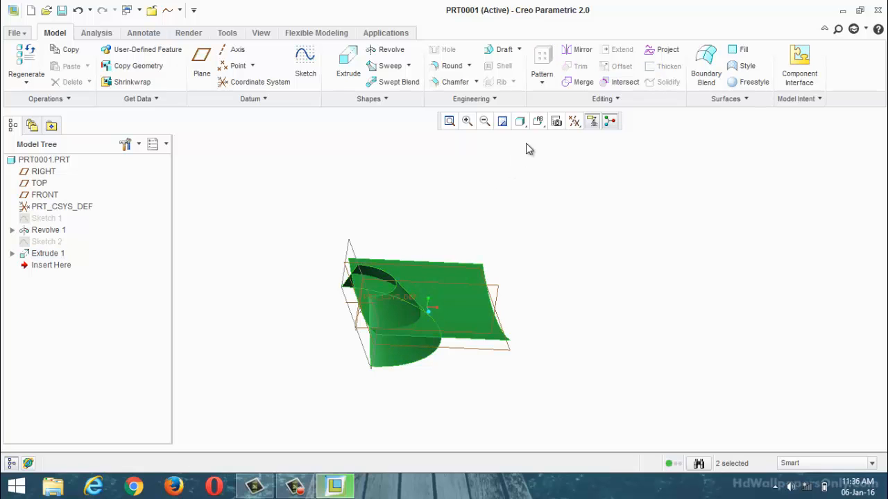
left_click(581, 83)
mouse_move(519, 217)
middle_mouse_down()
mouse_move(490, 238)
mouse_move(503, 222)
middle_mouse_up()
scroll(395, 335, "down", 1)
left_click(412, 335)
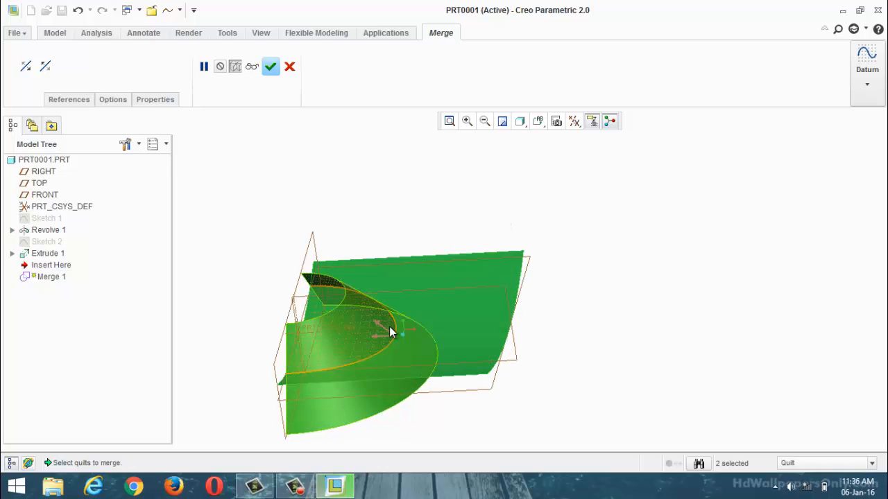
left_click(387, 328)
left_click(410, 340, "ctrl")
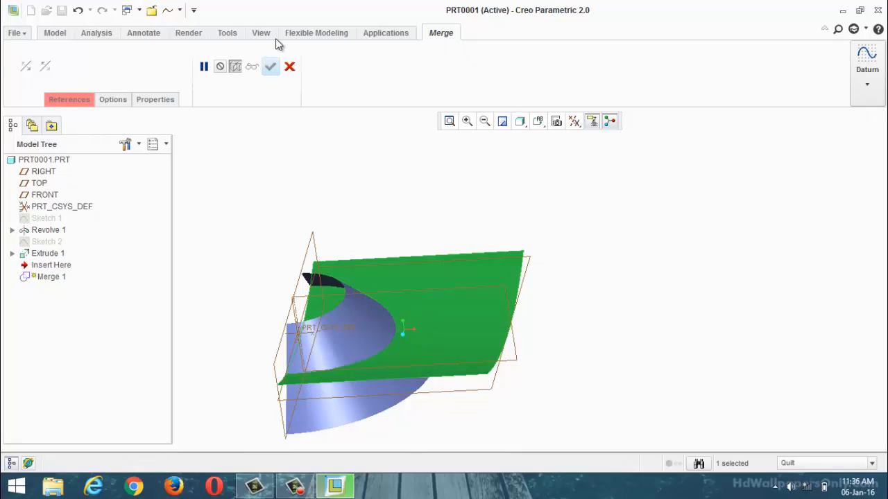
left_click(289, 66)
Step: Merge the two selected surfaces, keeping the cone's narrow portion and the extruded sheet outside their intersection
left_click(413, 257)
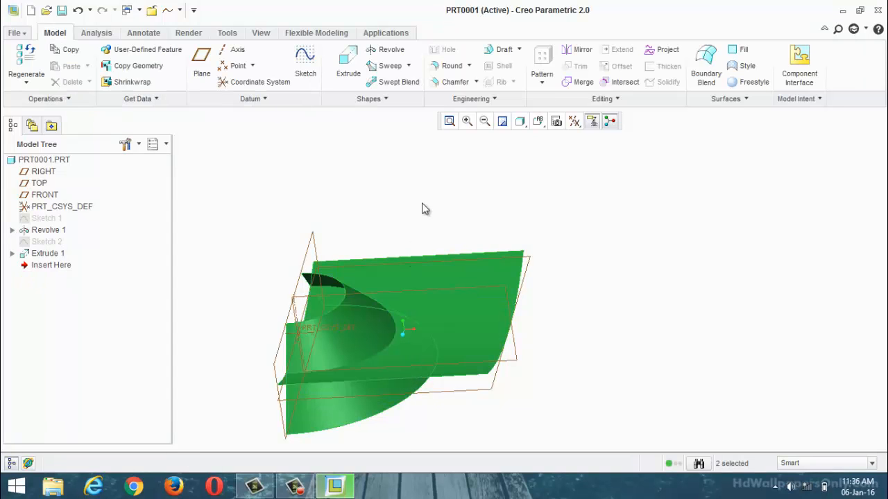
left_click(572, 85)
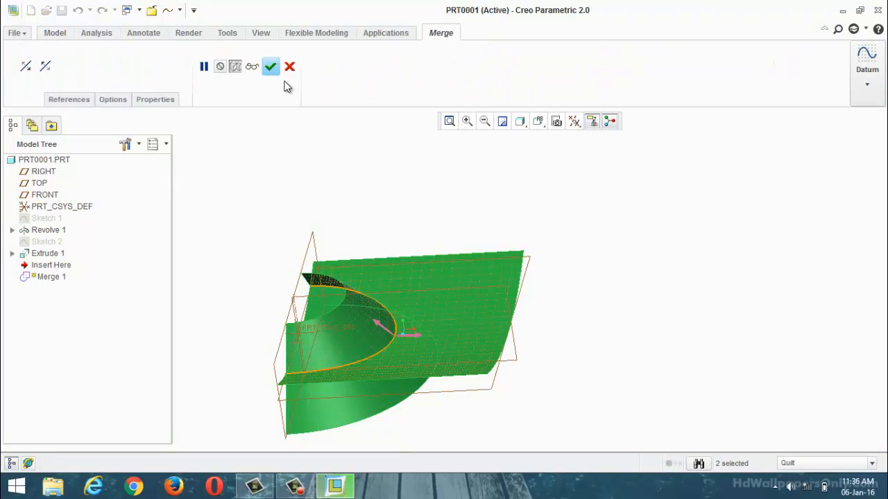
left_click(270, 66)
Step: Start a sketch on the TOP plane with RIGHT as the right-facing reference and align the view to the sketch plane
middle_click_drag(417, 150, 386, 164)
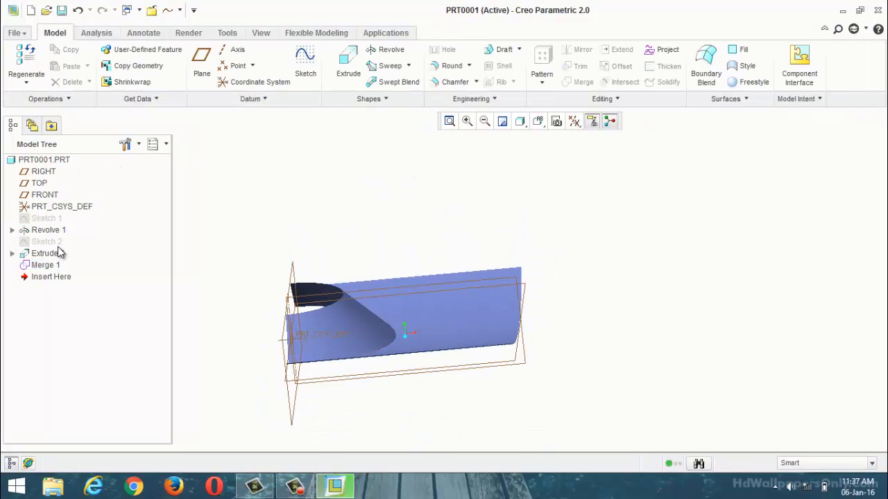
left_click(305, 69)
mouse_move(383, 345)
middle_mouse_down()
mouse_move(596, 317)
mouse_move(585, 339)
middle_mouse_up()
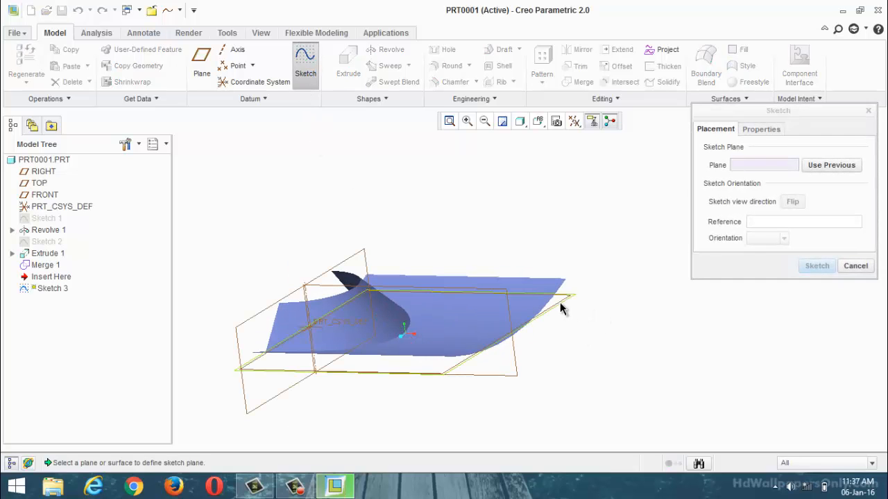
left_click(562, 307)
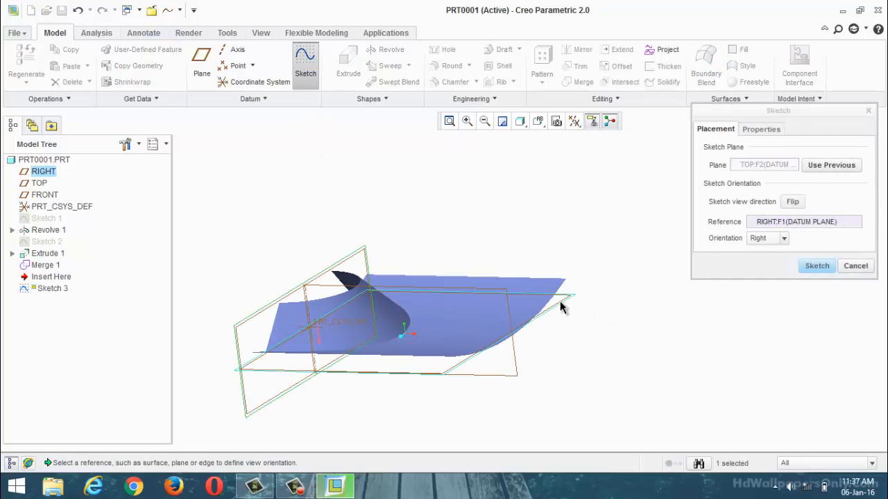
left_click(821, 267)
left_click(574, 121)
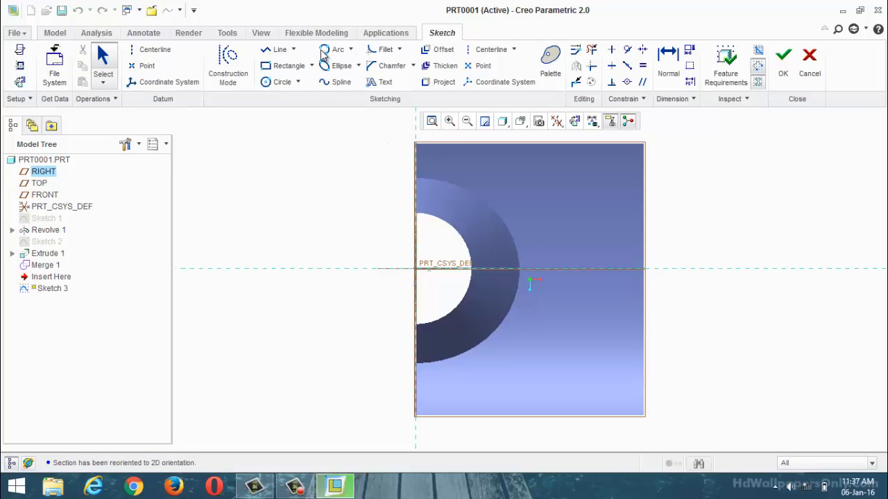
Step: Add the revolved surface's inner circular edge as a sketch reference
left_click(20, 65)
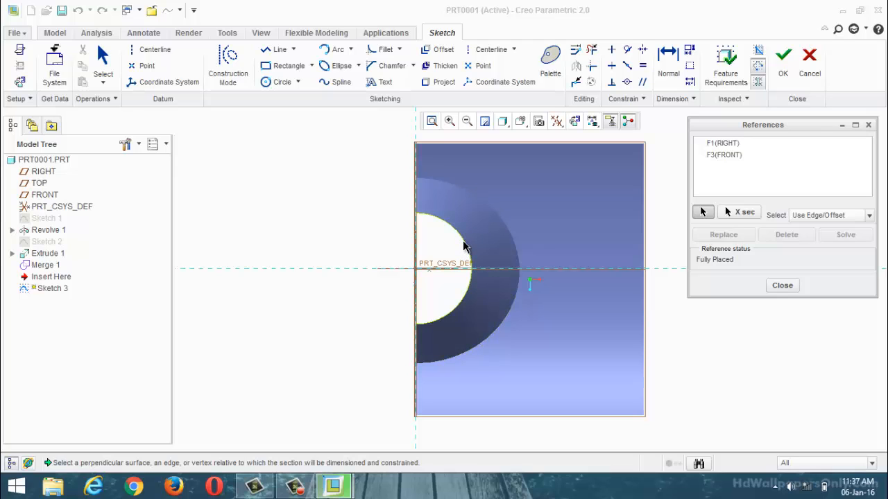
left_click(465, 243)
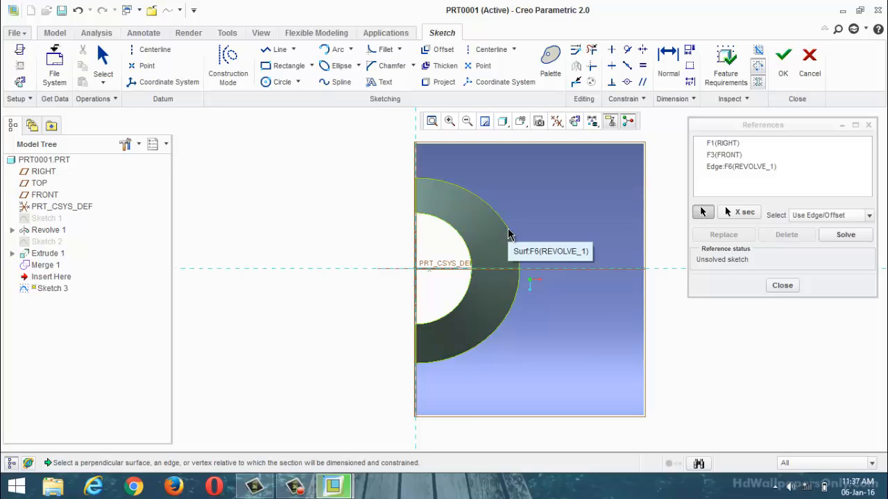
left_click(781, 287)
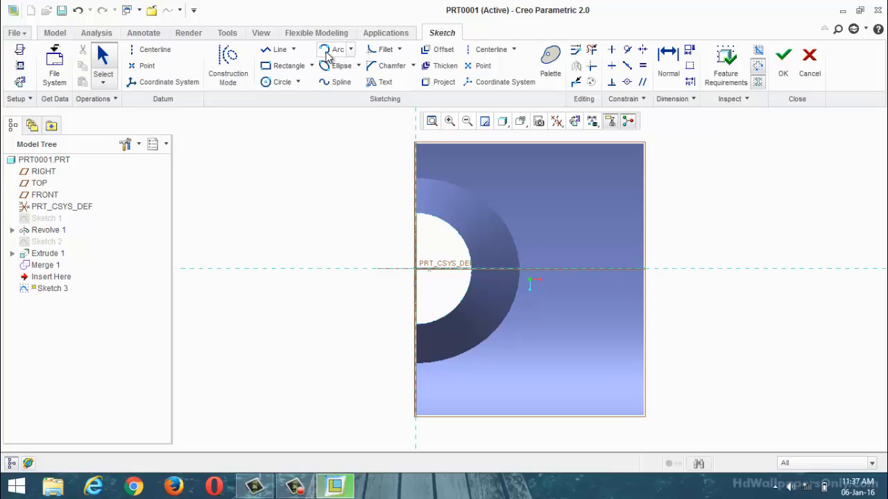
Step: Sketch the blade's upper arc outward from the inner circular edge, then a tip arc of about 0.75 radius from its outer end
left_click(327, 54)
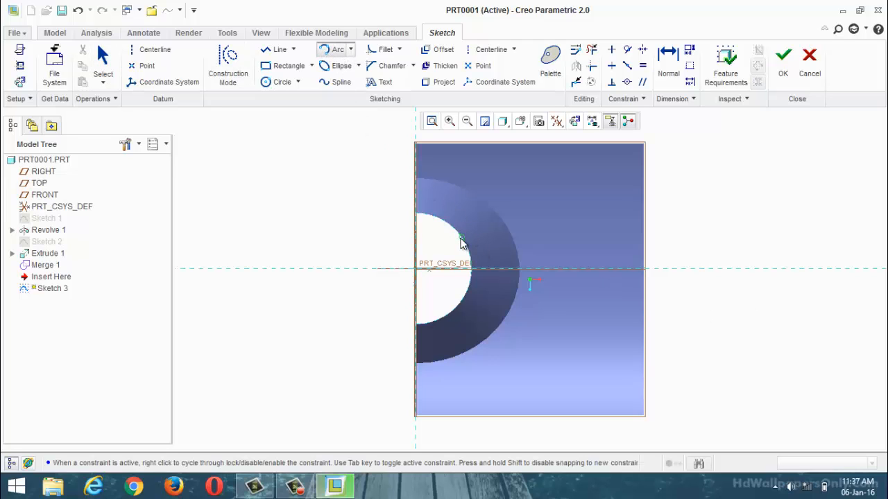
left_click(611, 201)
left_click(587, 196)
left_click(610, 204)
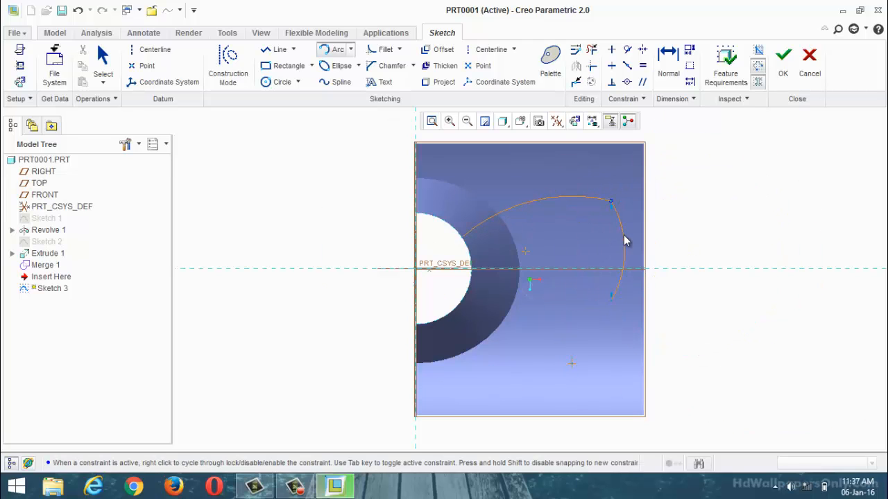
left_click(629, 243)
left_click(637, 244)
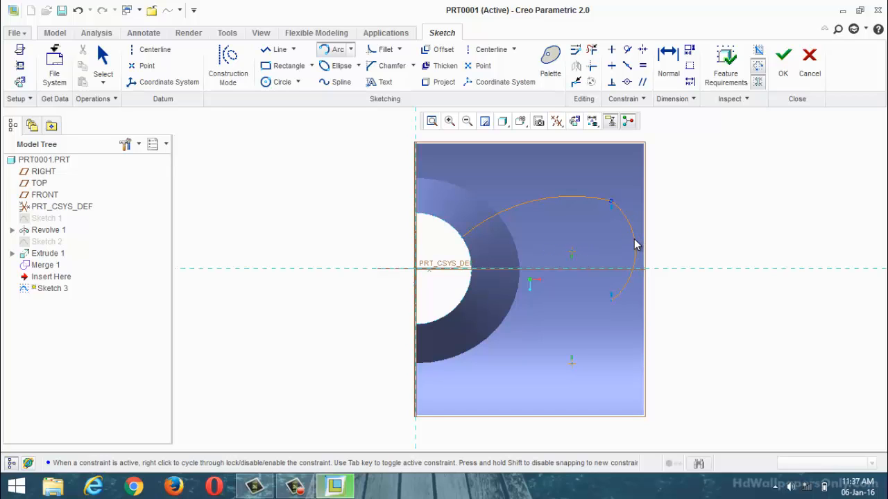
left_click(613, 301)
middle_click(580, 334)
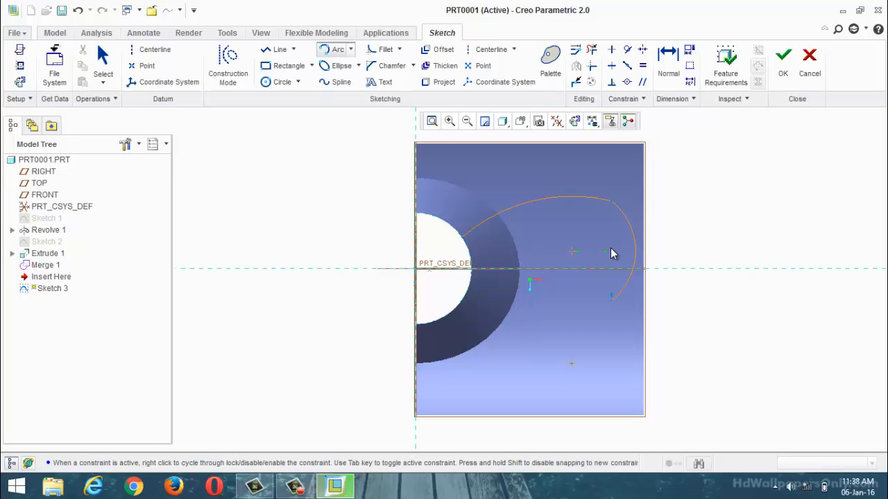
left_click(611, 300)
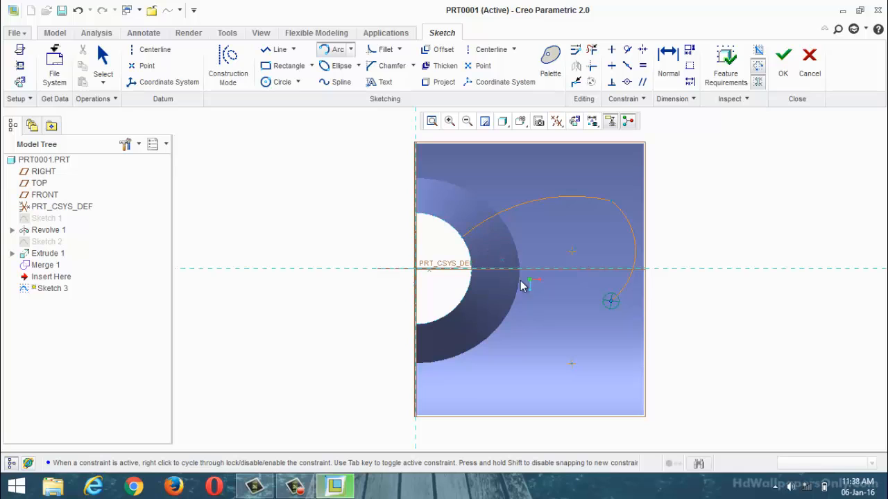
middle_click(327, 157)
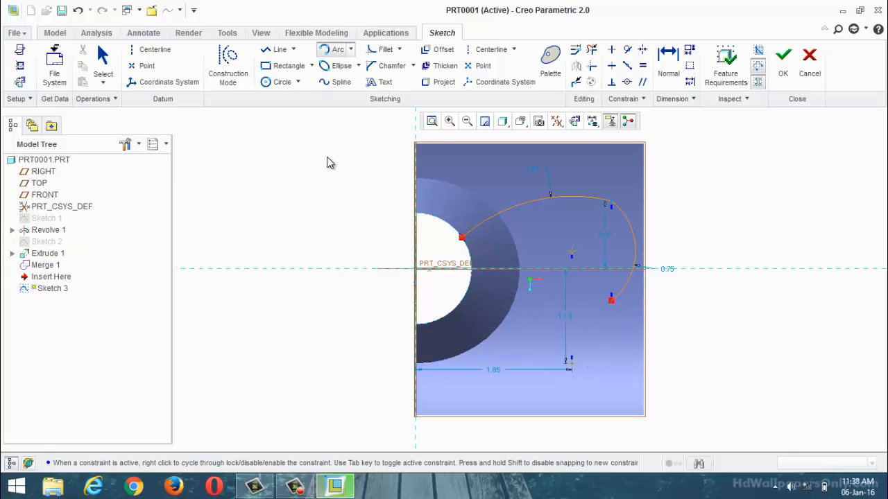
middle_click(327, 157)
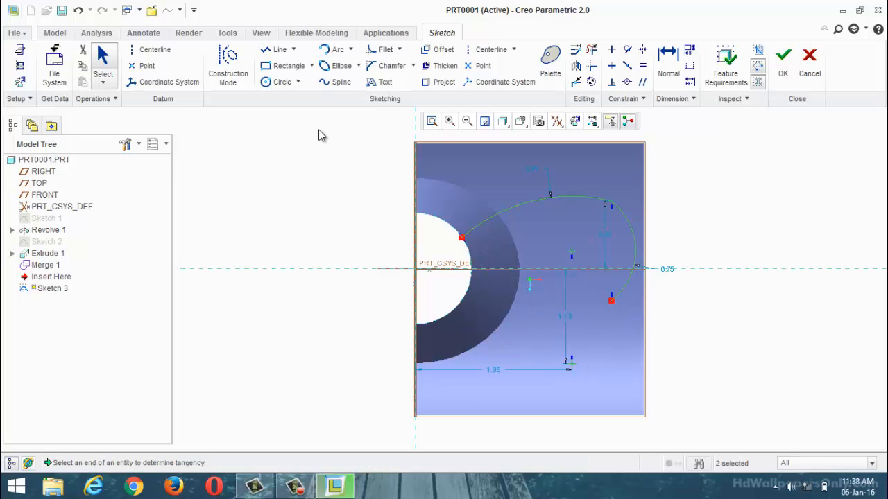
Step: Sketch the blade's lower arc from the free end of the tip arc back to the cone's outer edge
left_click(340, 54)
left_click(611, 300)
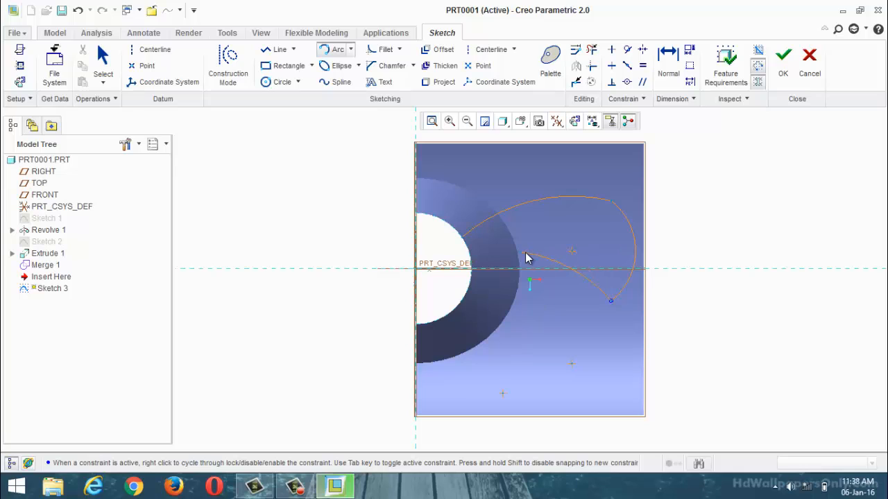
left_click(525, 258)
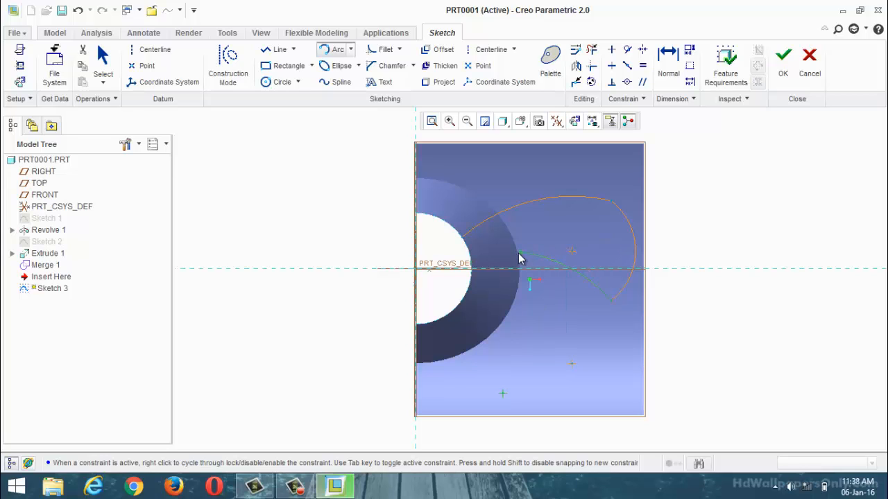
Step: Sketch a tangent arc from the lower arc's end at the cone's outer edge to the inner circular edge and finish the sketch
left_click(521, 258)
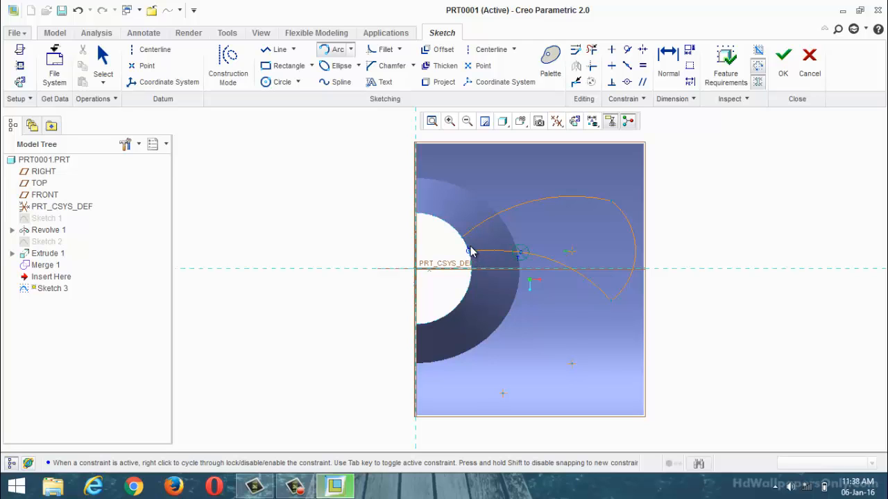
left_click(470, 247)
key("Escape")
key("Escape")
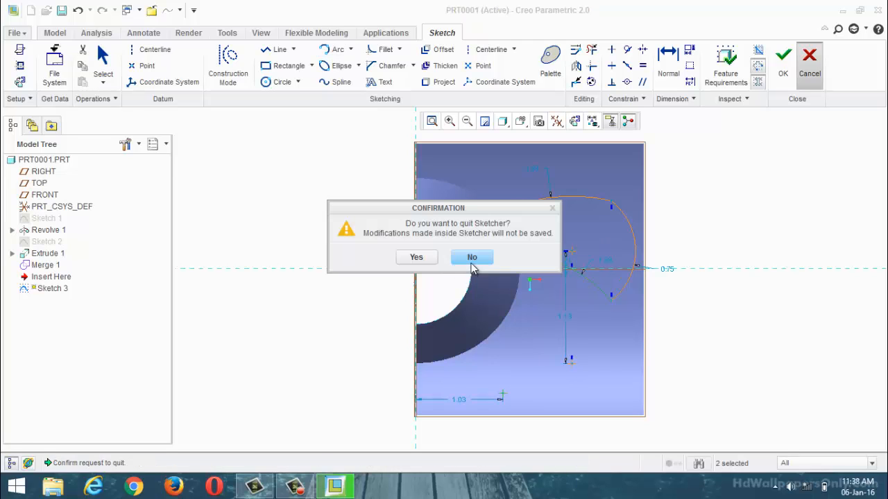
left_click(471, 259)
scroll(490, 248, "up", 3)
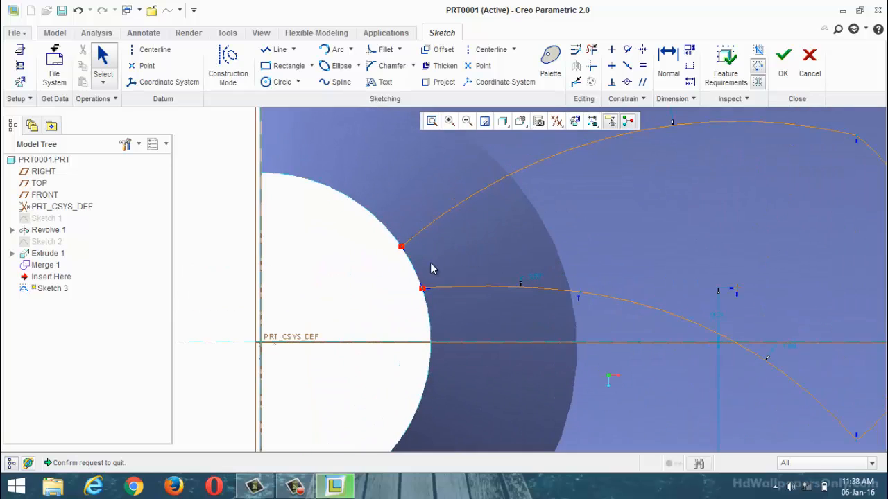
scroll(432, 268, "down", 2)
scroll(420, 263, "up", 1)
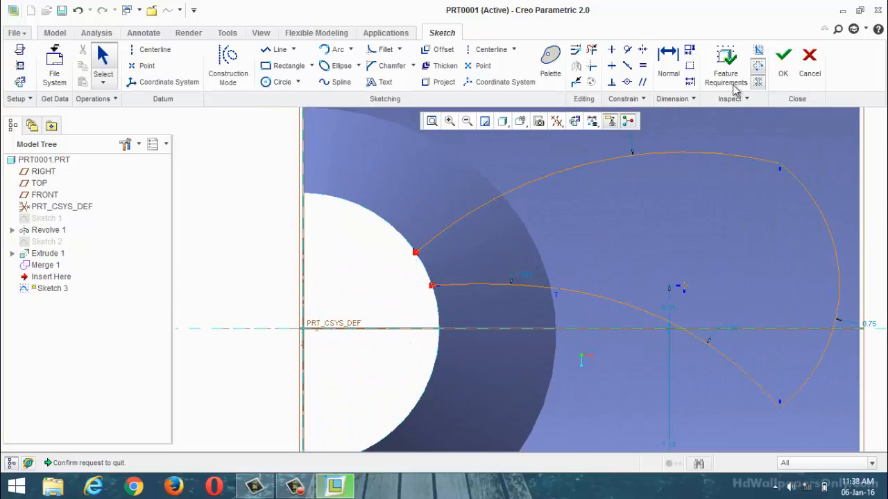
left_click(782, 63)
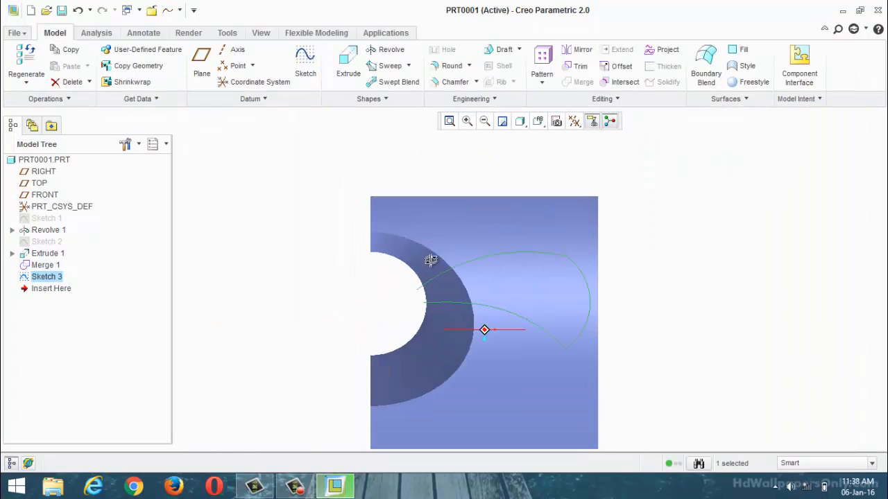
Step: Extrude the blade outline as a surface, symmetric about the sketch plane, with a total depth of about 2.70
mouse_move(430, 260)
middle_mouse_down()
mouse_move(430, 221)
mouse_move(420, 214)
mouse_move(411, 239)
middle_mouse_up()
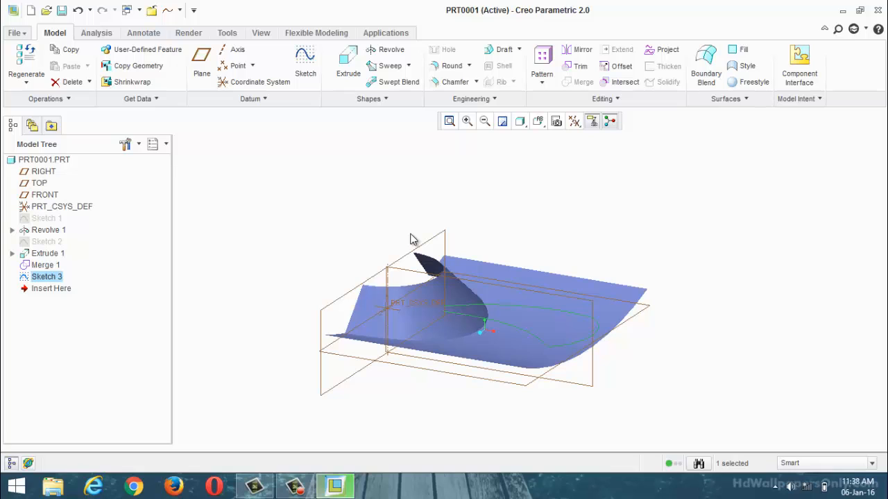
left_click(341, 69)
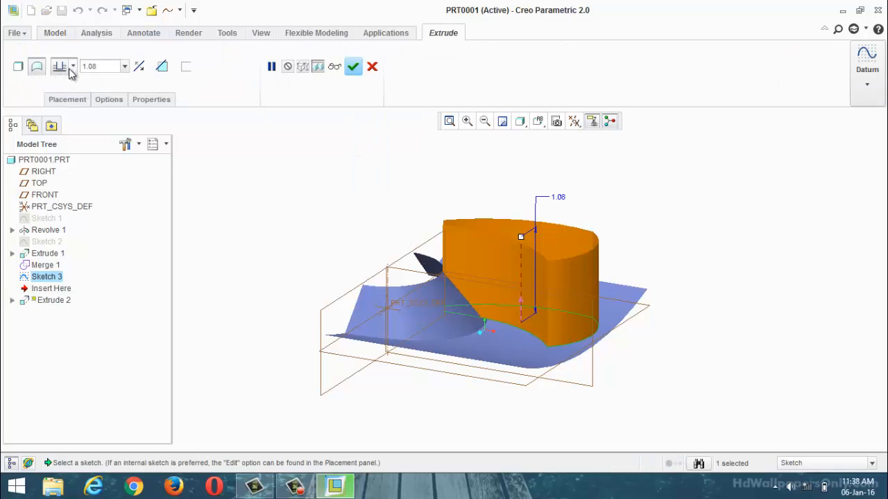
left_click(72, 67)
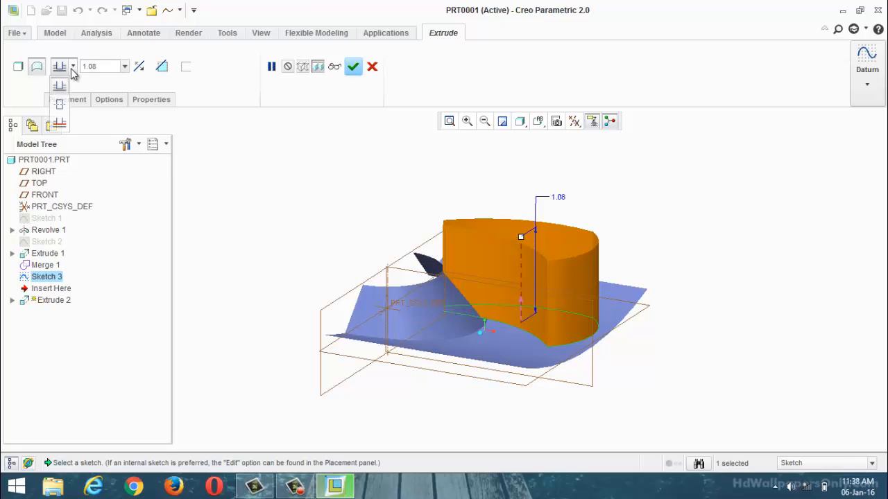
left_click(59, 99)
left_click_drag(521, 279, 520, 214)
middle_click_drag(521, 214, 521, 265)
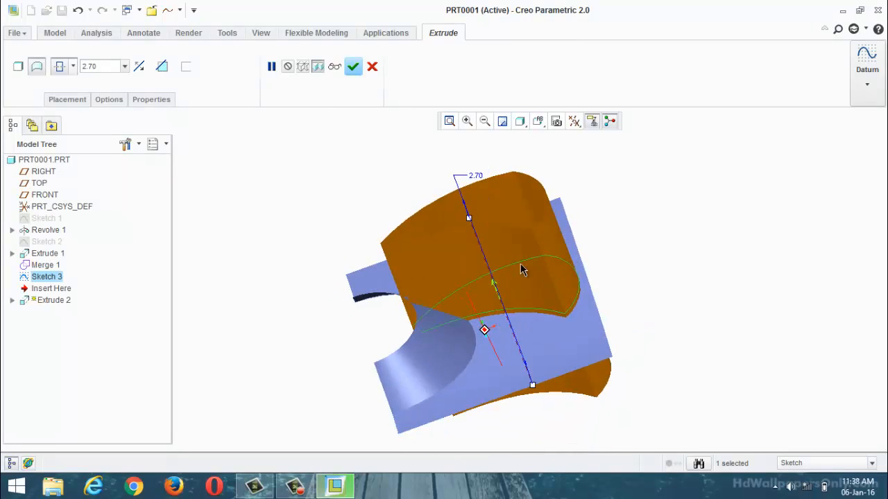
left_click(353, 67)
Step: Trim the merged cone-and-extrusion quilt with the extruded blade outline surface
middle_click_drag(349, 173, 465, 310)
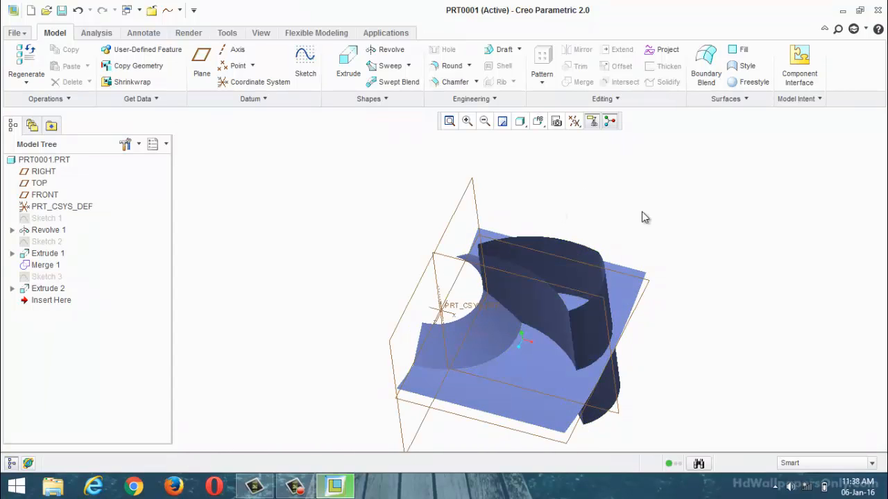
left_click(472, 401)
left_click(472, 344)
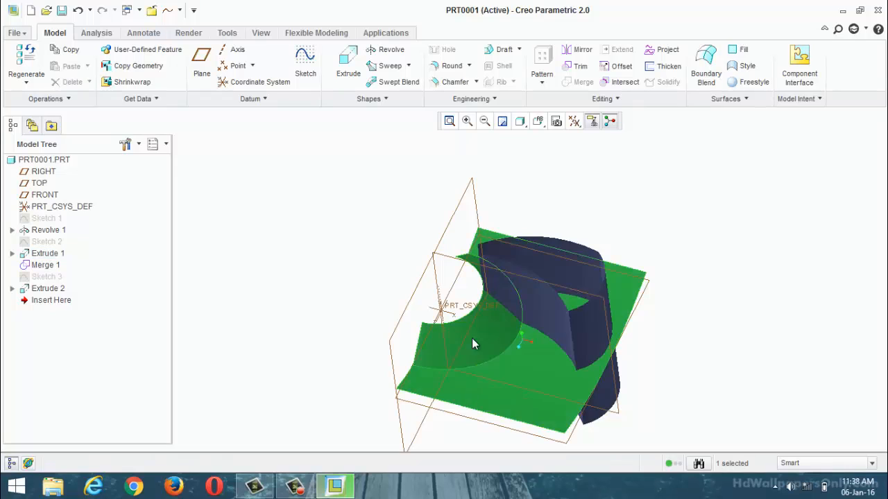
left_click(575, 66)
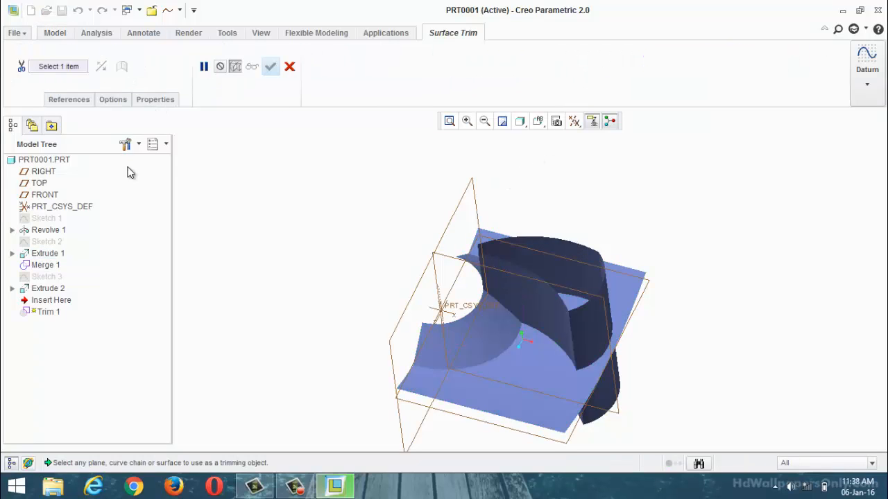
left_click(551, 303)
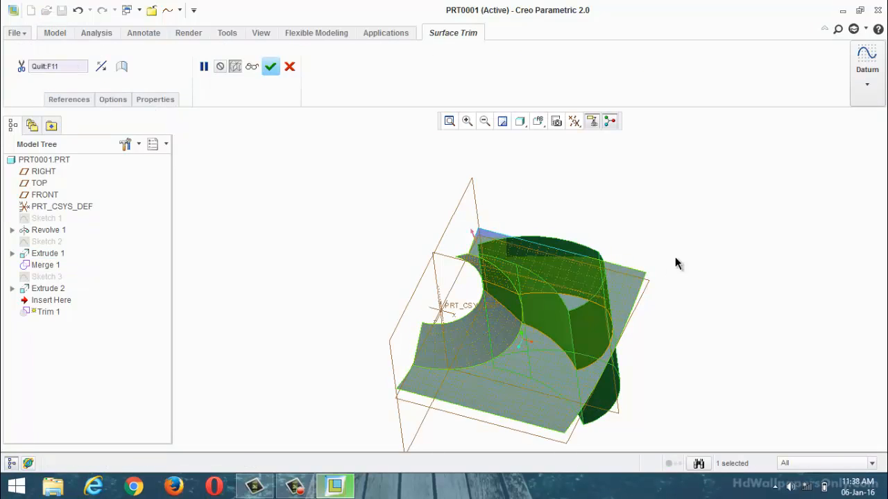
middle_click_drag(675, 263, 421, 270)
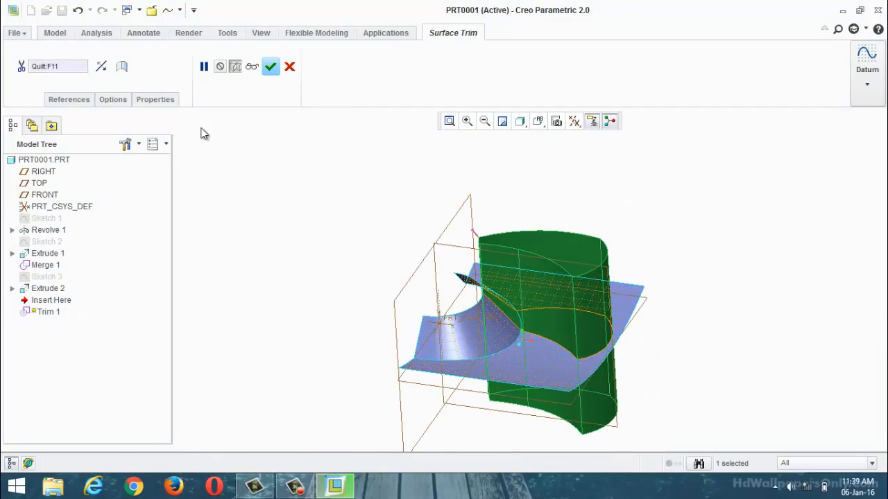
left_click(113, 100)
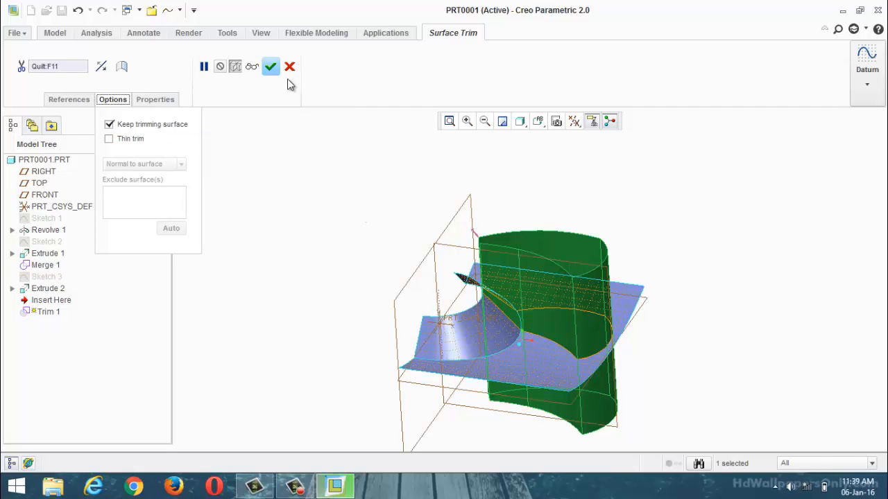
left_click(270, 67)
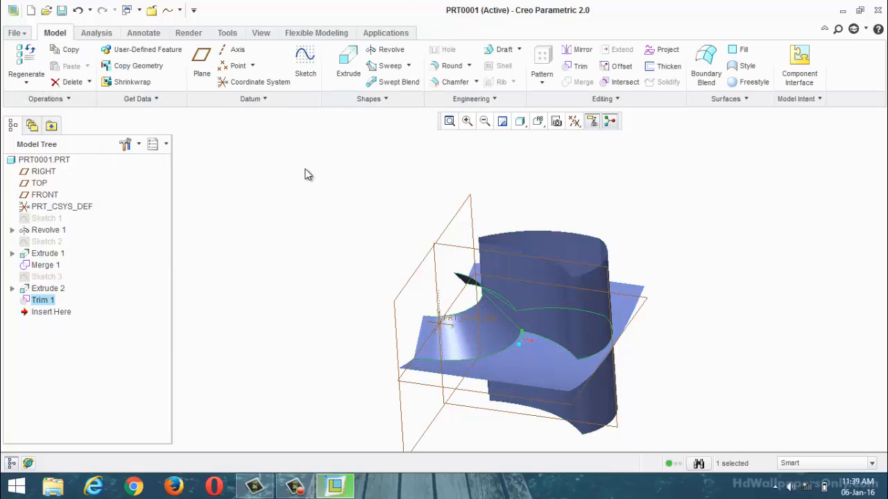
left_click(310, 181)
middle_click_drag(328, 232, 327, 250)
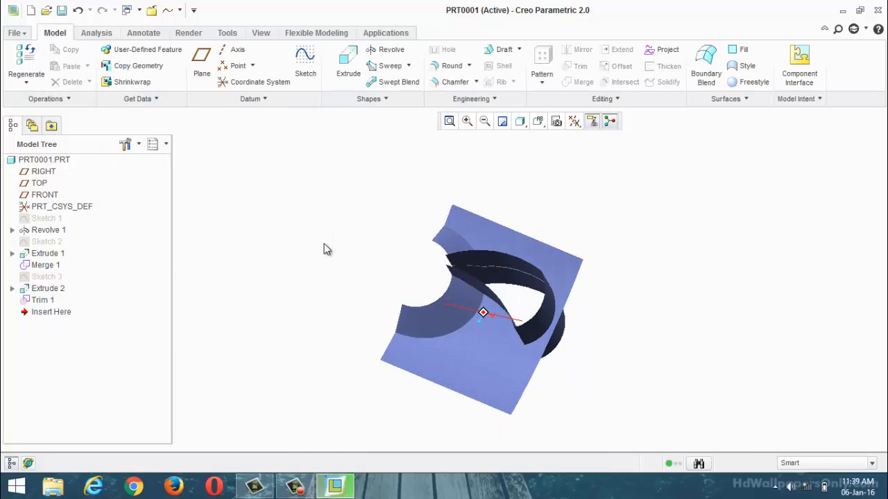
Step: Redefine Trim 1 to keep the quilt portion inside the blade outline
right_click(42, 302)
left_click(69, 380)
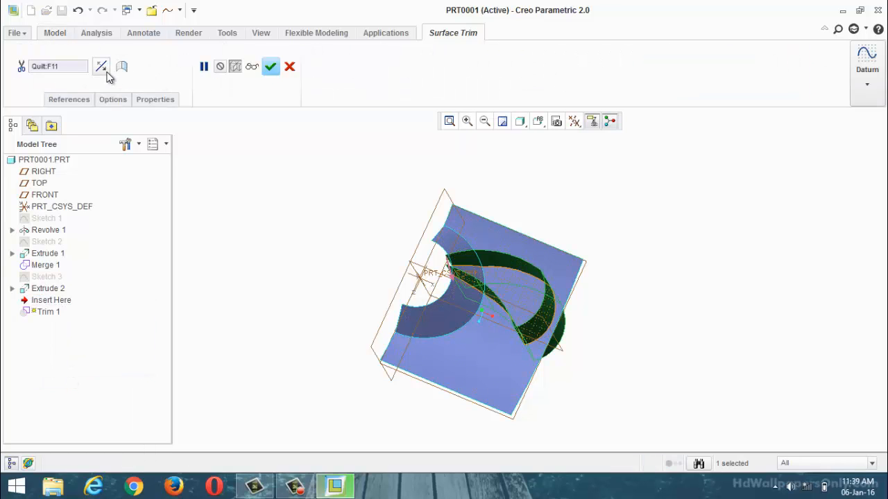
left_click(270, 69)
middle_click_drag(317, 242, 354, 187)
middle_click_drag(498, 290, 533, 294)
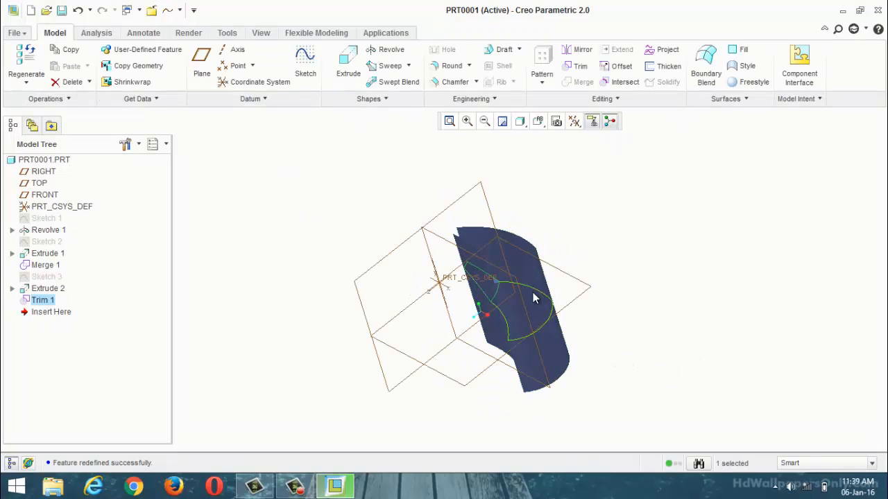
Step: Redefine Trim 1 with Keep trimming surface turned off so the outline surface is discarded
right_click(50, 301)
left_click(102, 381)
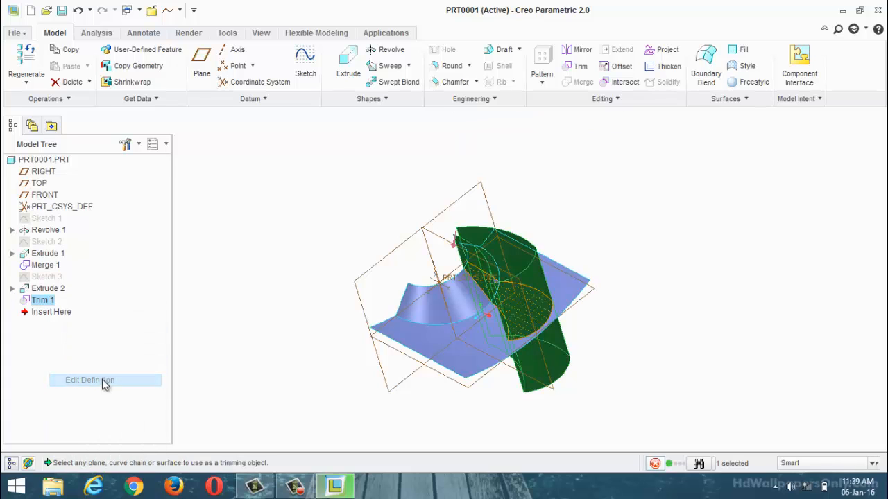
left_click(122, 102)
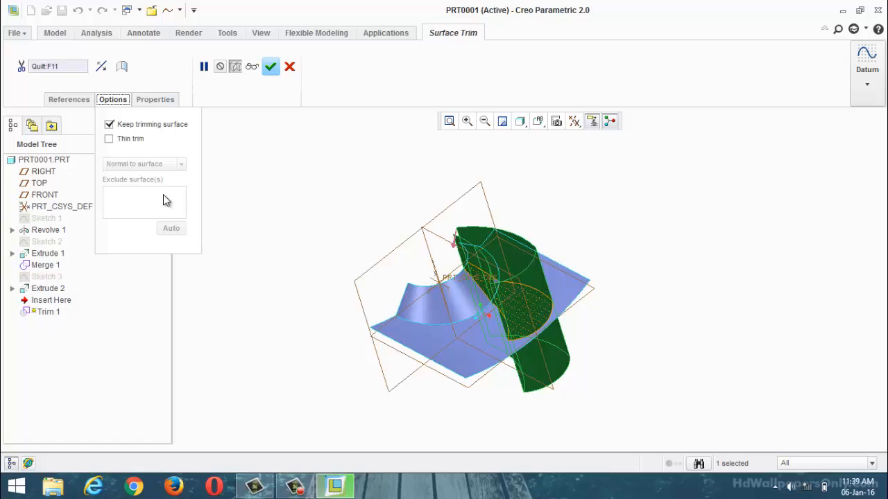
left_click(108, 125)
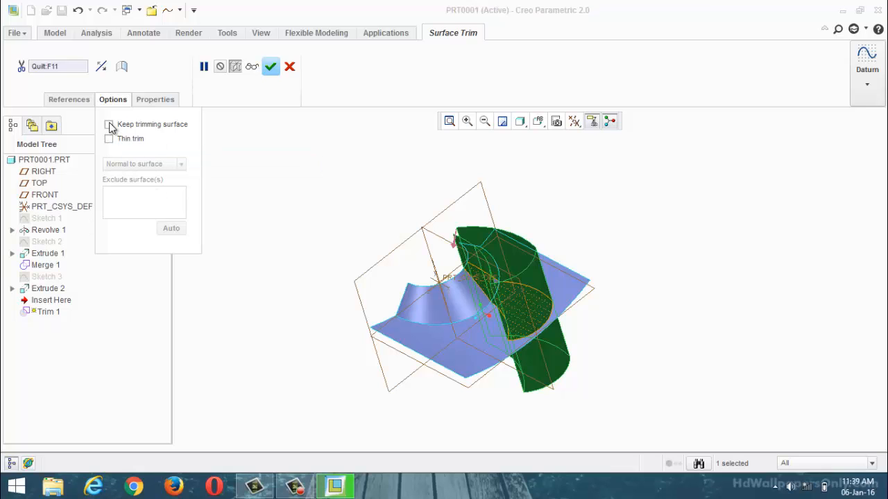
left_click(271, 66)
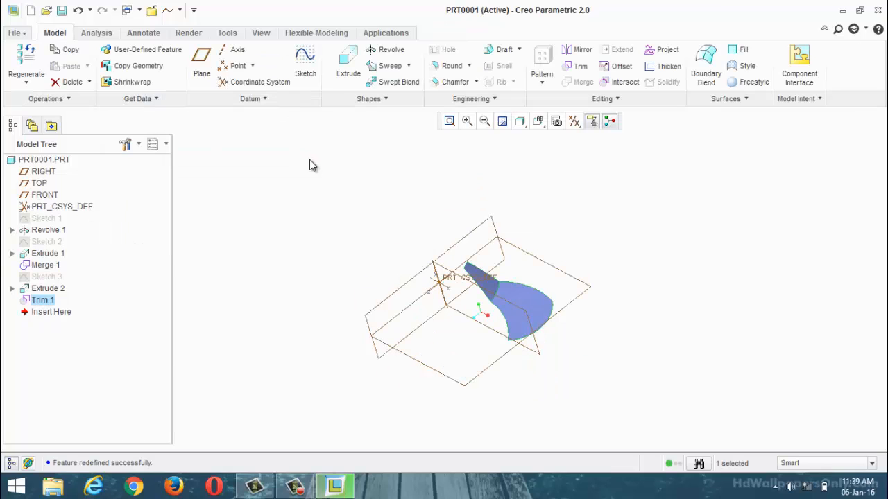
left_click(340, 218)
middle_click_drag(339, 218, 490, 323)
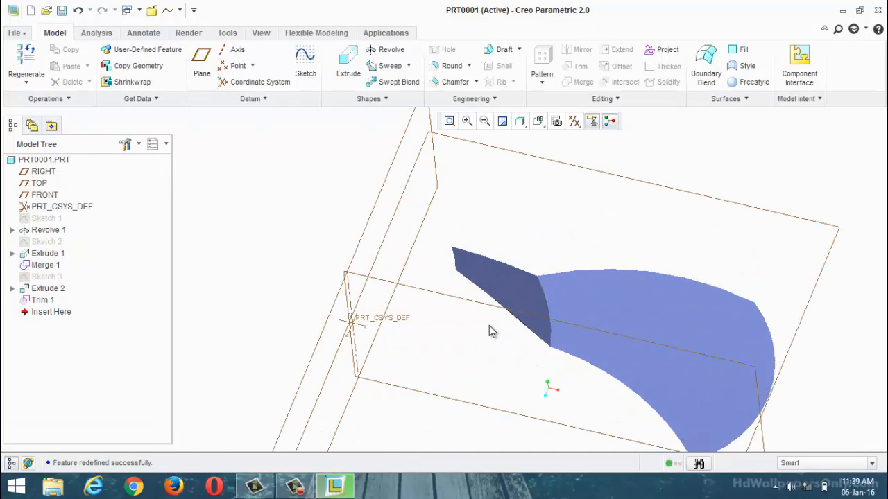
scroll(471, 250, "up", 2)
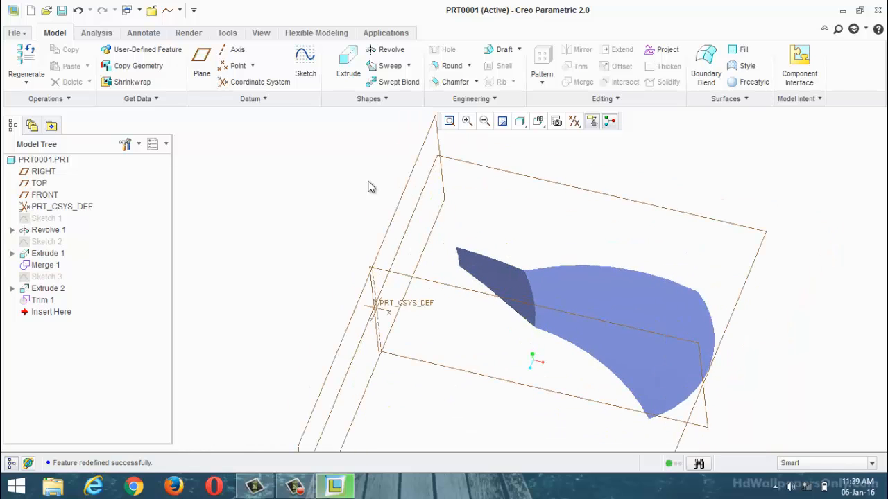
Step: Start a Geometry Pattern of the whole blade quilt, using the Axis type around the central vertical axis
left_click(561, 296)
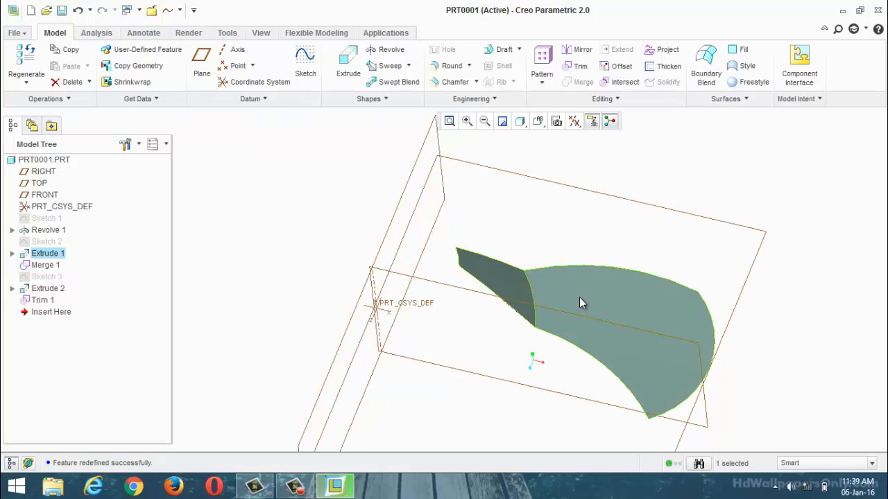
left_click(579, 297)
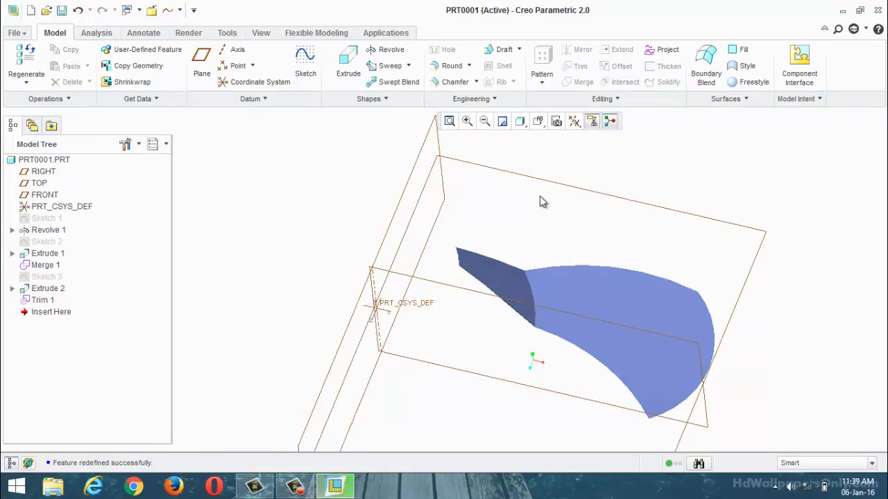
left_click(553, 291)
left_click(508, 291)
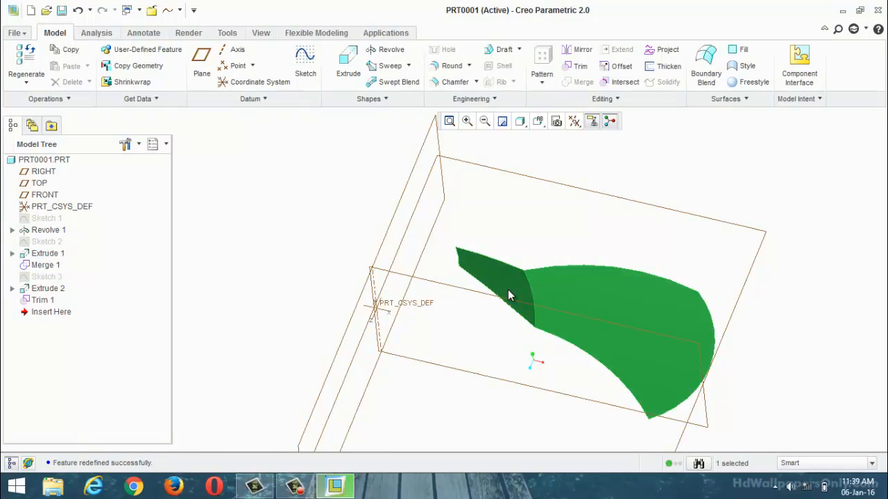
left_click(550, 84)
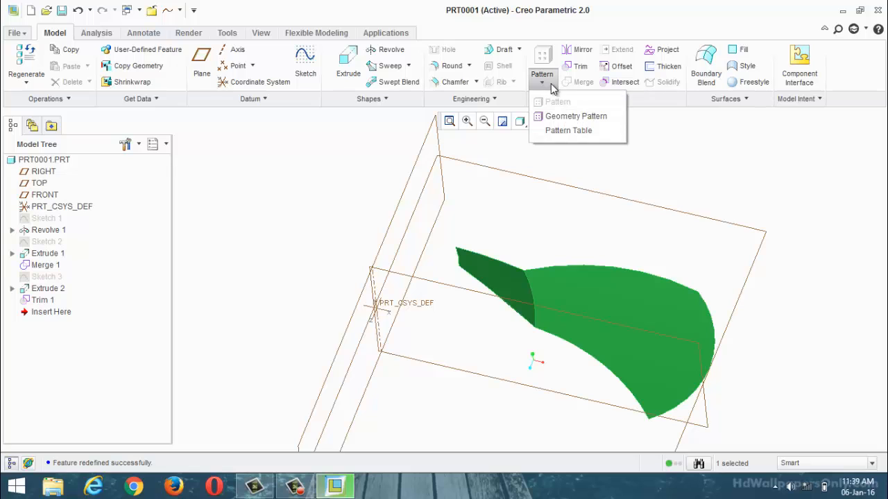
left_click(553, 118)
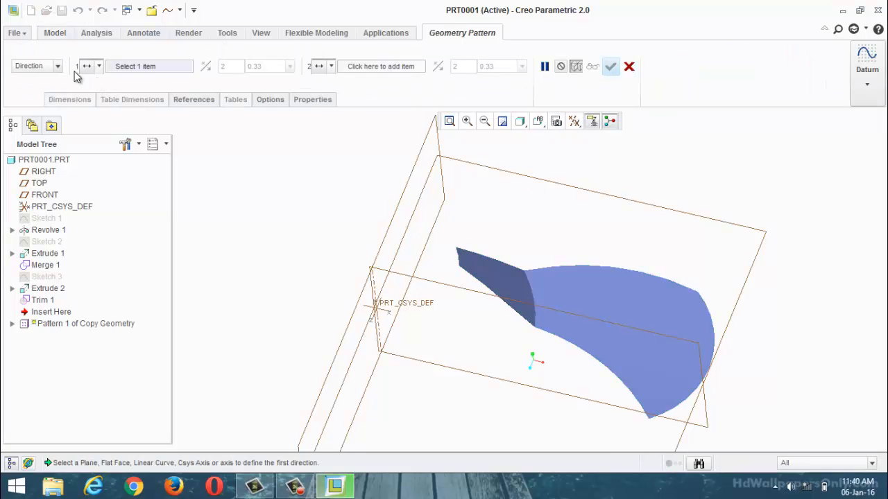
left_click(57, 66)
left_click(41, 103)
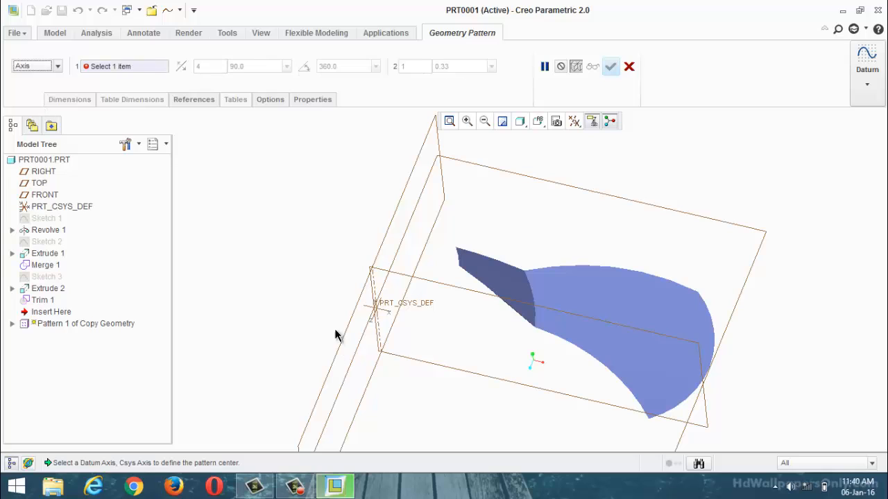
left_click(377, 333)
scroll(476, 333, "up", 3)
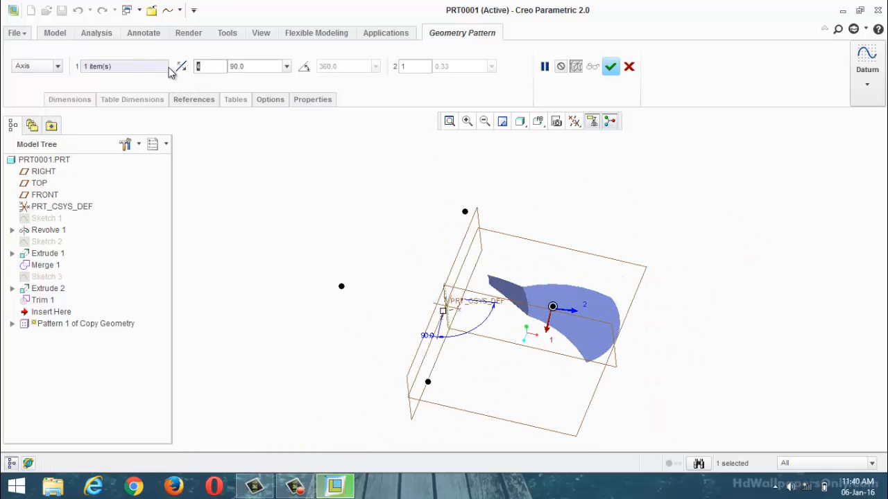
Step: Set the pattern to 10 blades at 36° spacing and create it
type("10")
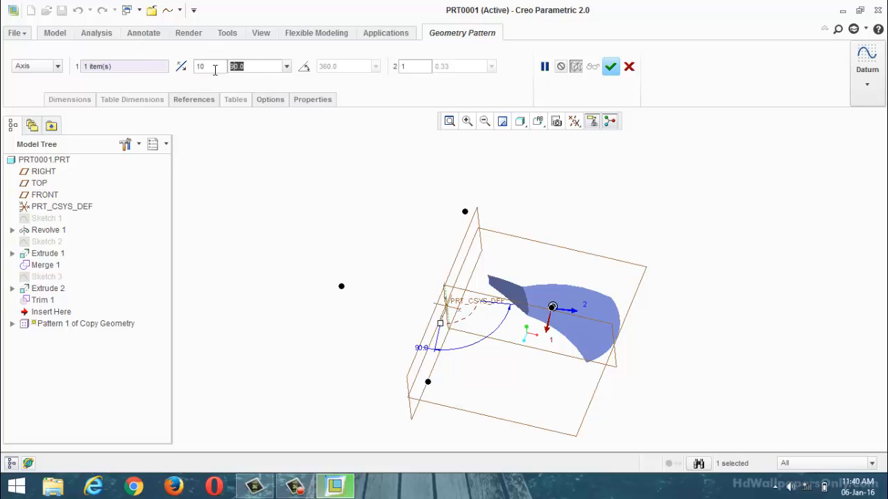
type("36")
key("Return")
left_click(609, 66)
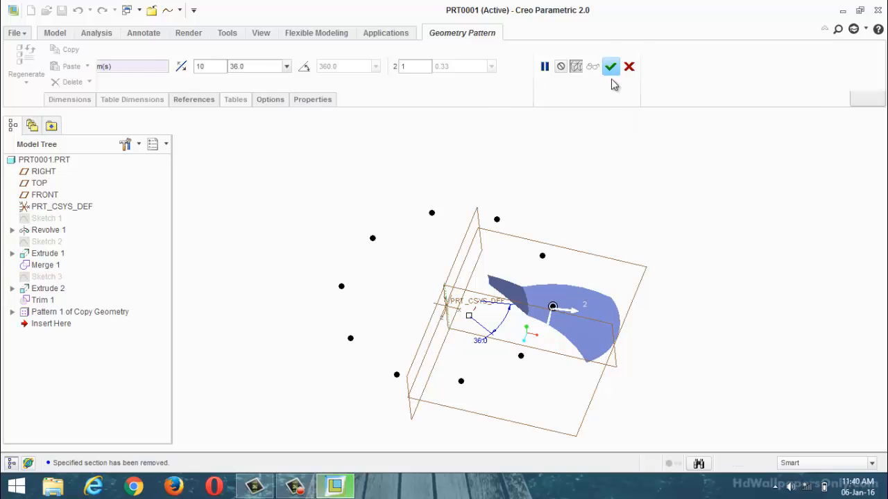
middle_click_drag(673, 275, 299, 236)
scroll(456, 287, "up", 3)
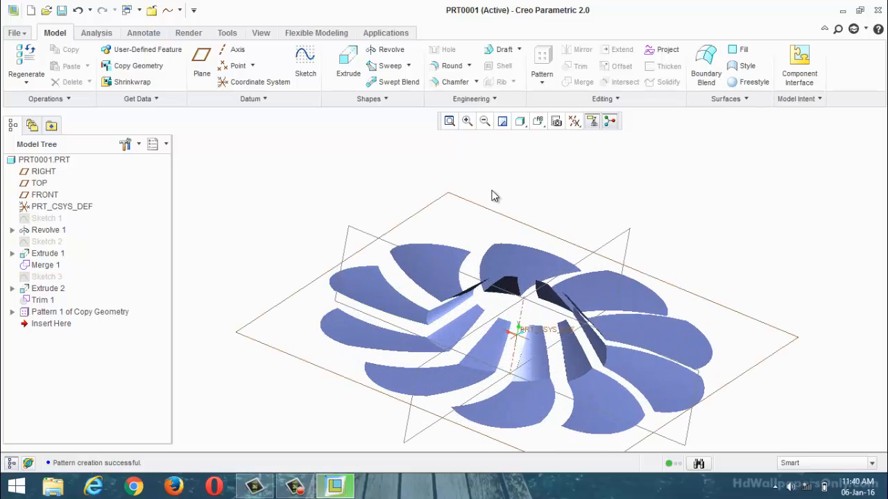
middle_click_drag(491, 196, 463, 196)
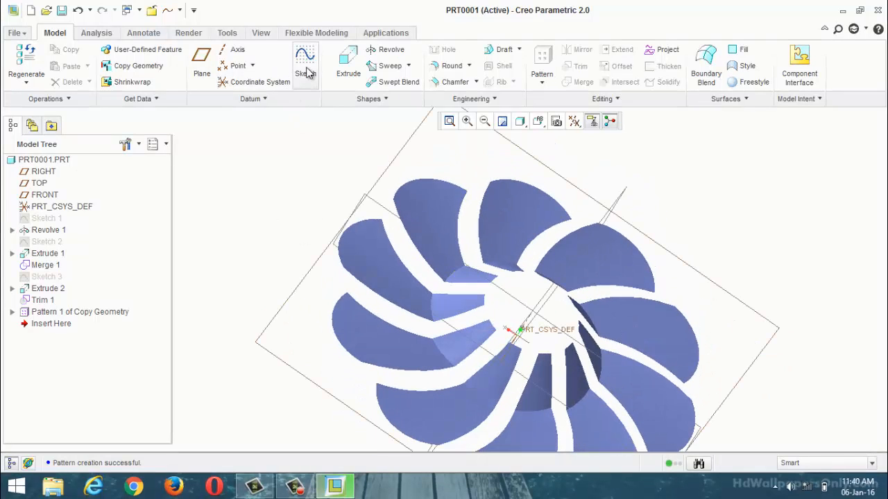
scroll(301, 170, "down", 3)
left_click(739, 50)
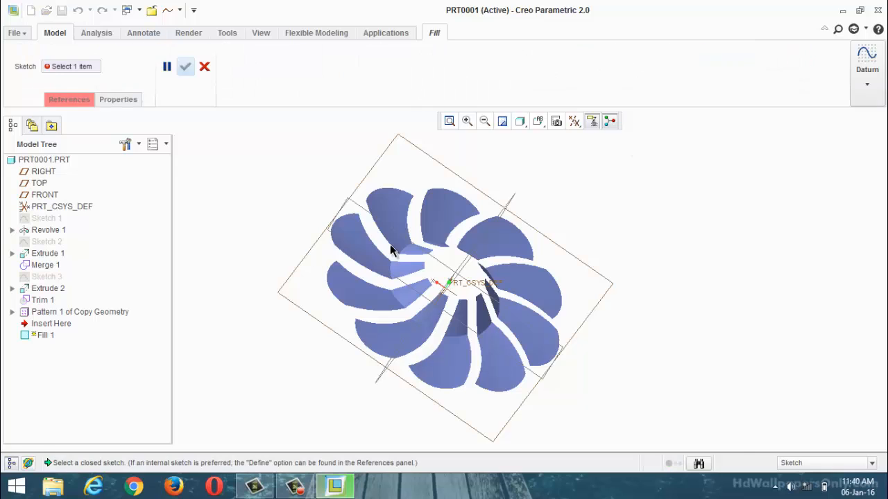
scroll(392, 251, "up", 3)
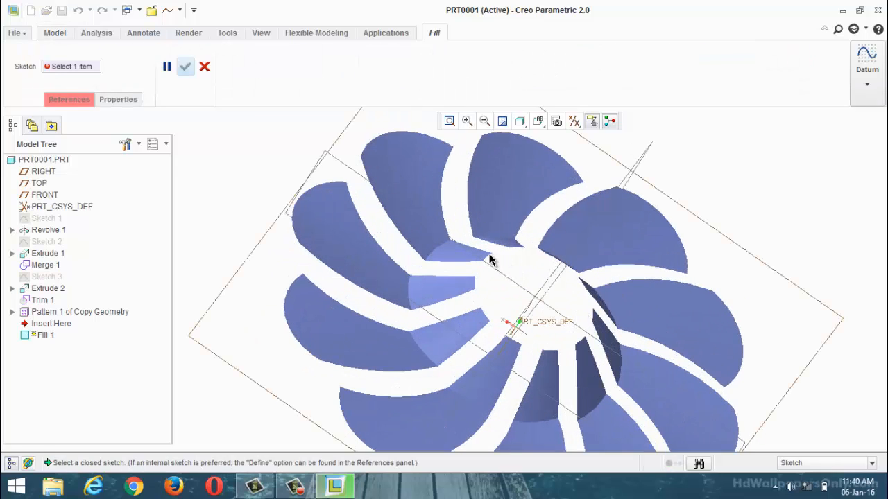
scroll(482, 267, "up", 5)
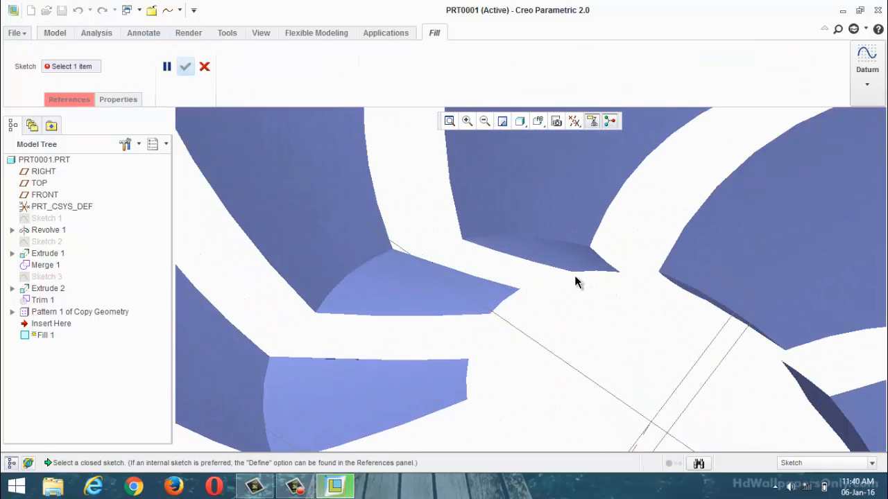
left_click(202, 67)
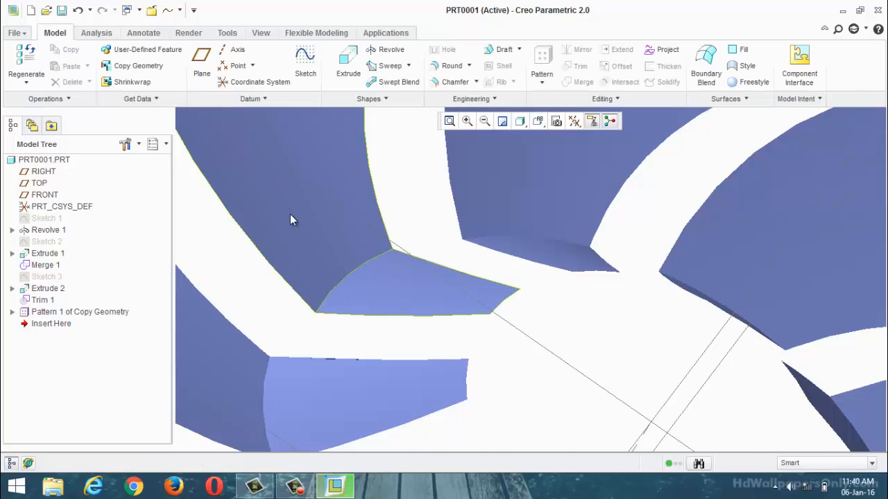
Step: Create a datum plane through the upper inner edge of one of the blades
scroll(289, 214, "down", 5)
scroll(584, 178, "down", 3)
key("ctrl+d")
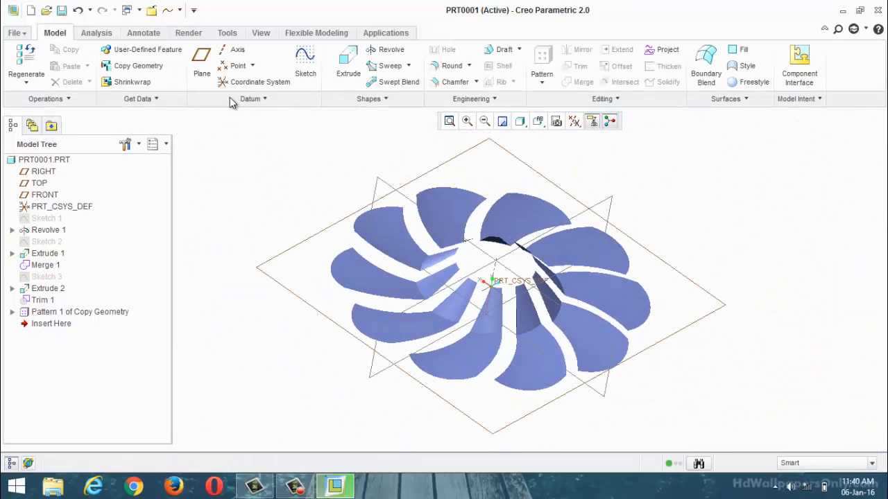
left_click(201, 63)
scroll(438, 215, "up", 3)
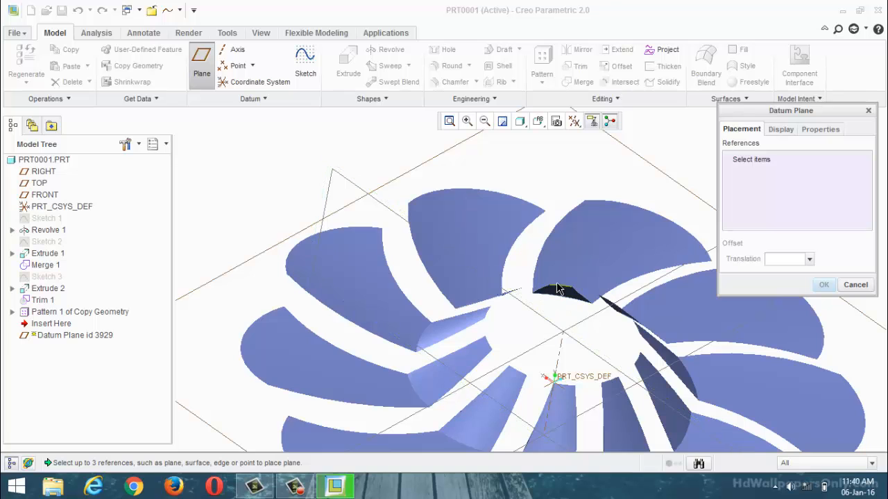
left_click(559, 286)
scroll(442, 233, "down", 3)
scroll(441, 234, "up", 2)
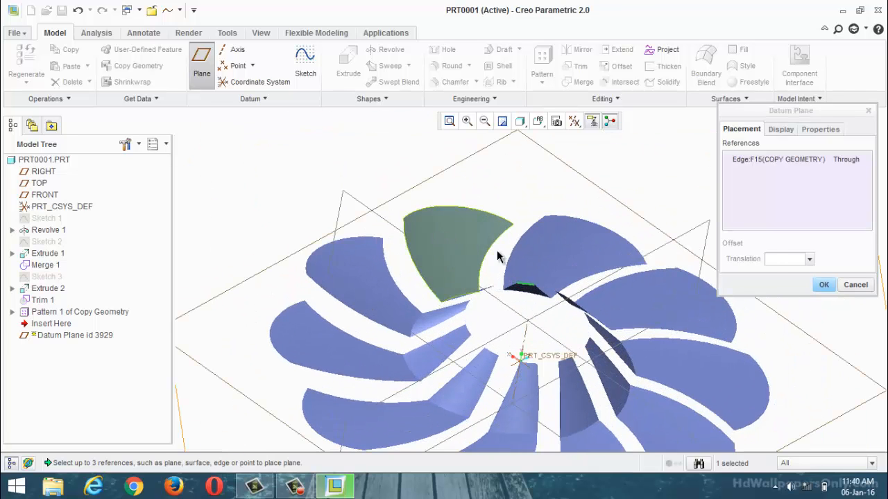
scroll(500, 254, "down", 3)
middle_click_drag(509, 245, 677, 271)
left_click(825, 288)
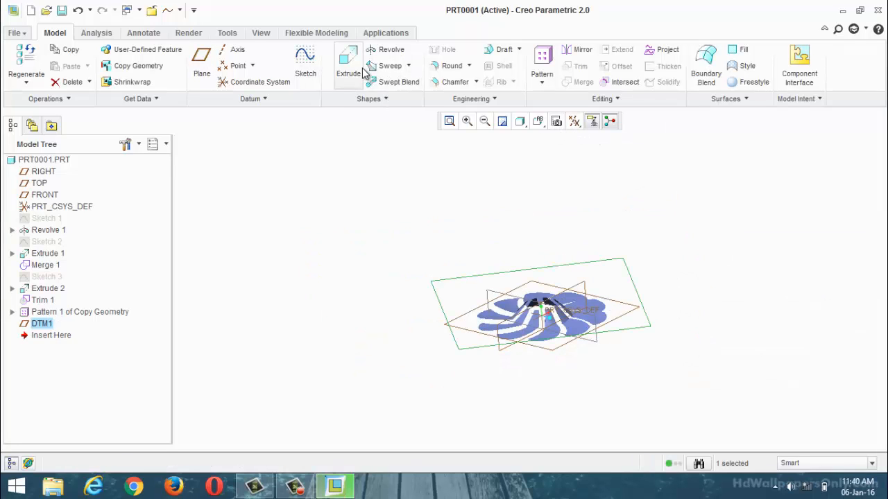
Step: Sketch two concentric circles on the new datum plane, one following the blades' inner edges and one about 0.51 in diameter
left_click(305, 63)
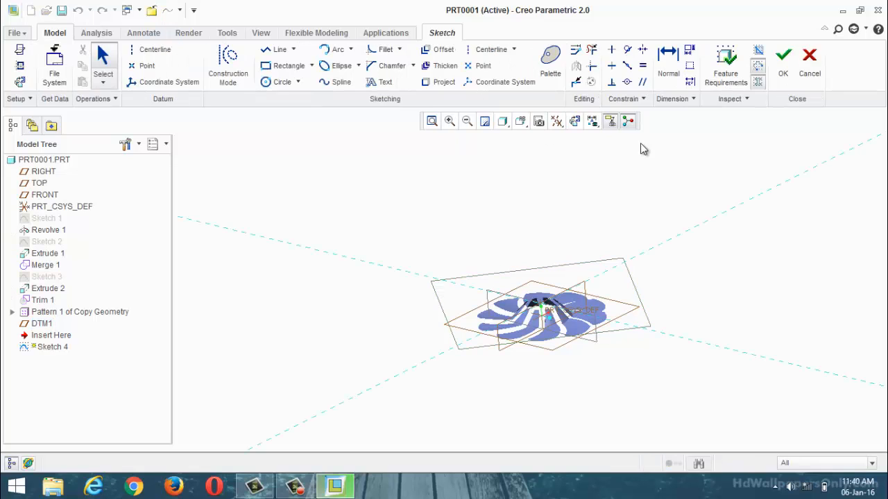
left_click(575, 122)
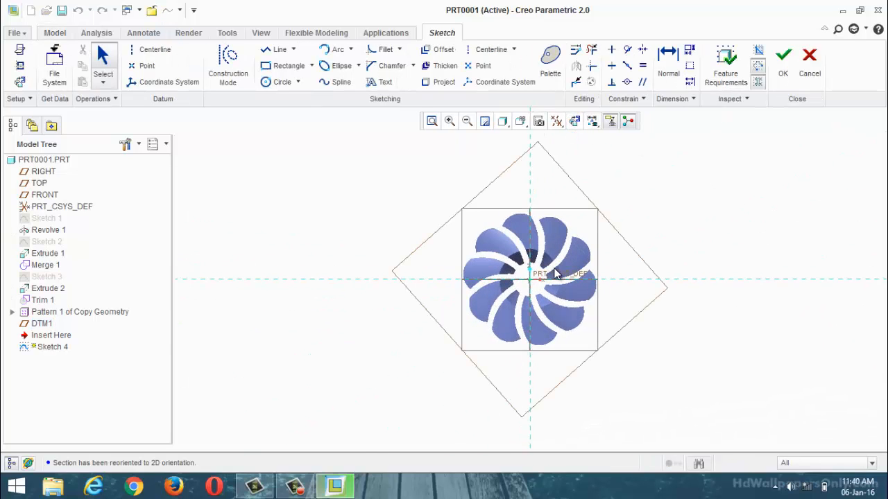
left_click(299, 82)
left_click(289, 115)
scroll(484, 277, "down", 2)
scroll(483, 277, "down", 2)
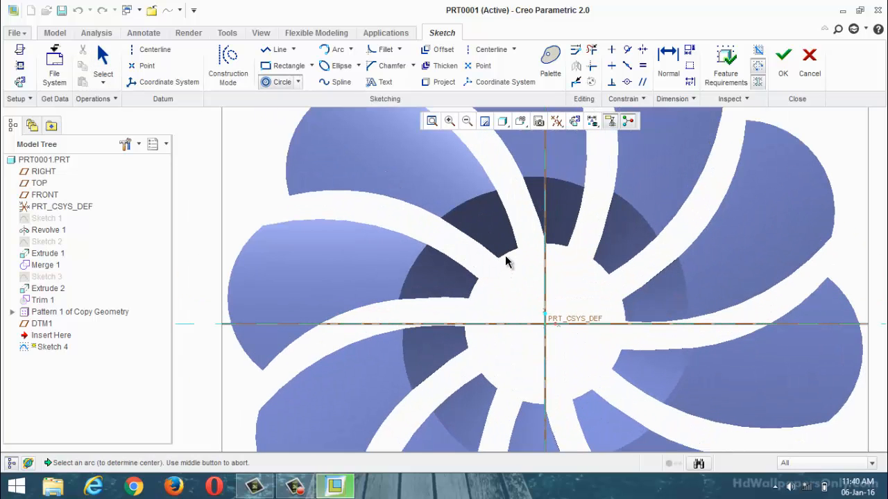
left_click(510, 258)
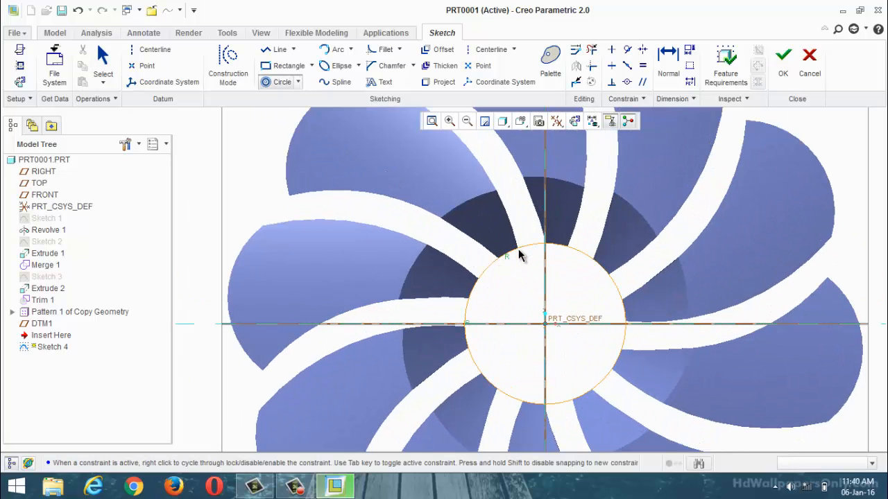
left_click(573, 325)
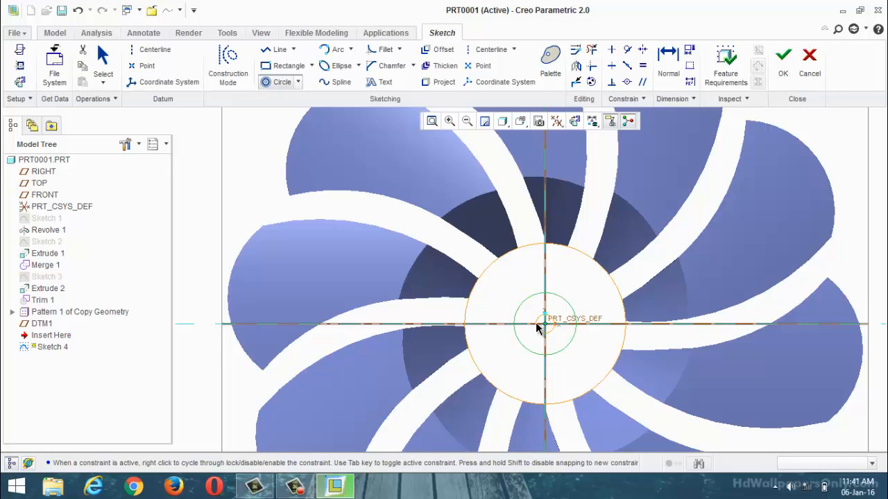
middle_click(538, 328)
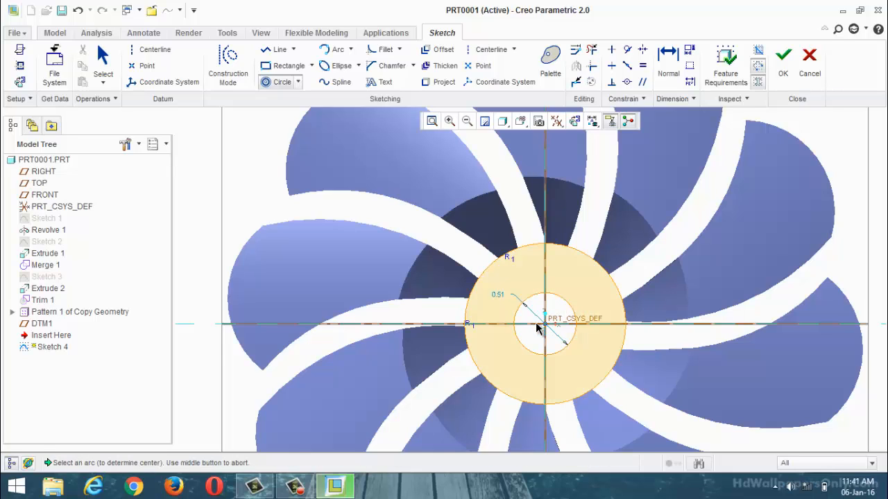
left_click(782, 62)
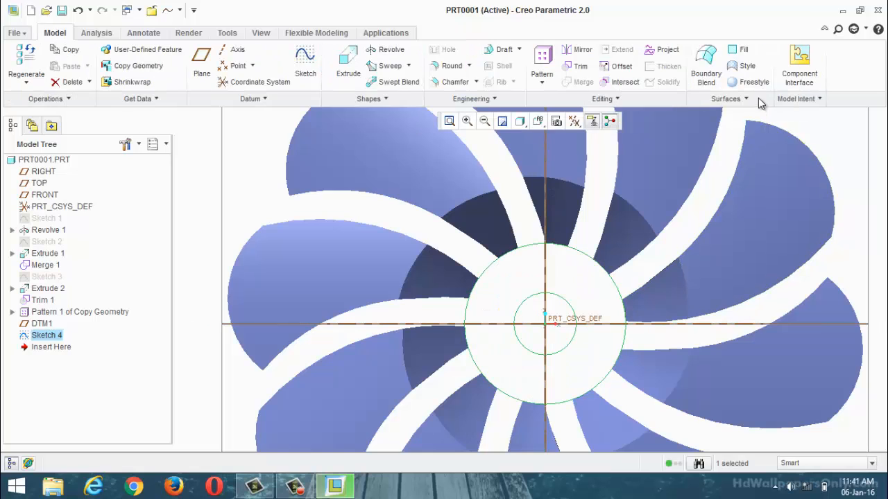
Step: Fill the ring between the two sketched circles with a flat surface
scroll(558, 358, "up", 3)
middle_click_drag(558, 358, 444, 215)
left_click(394, 230)
scroll(430, 267, "down", 3)
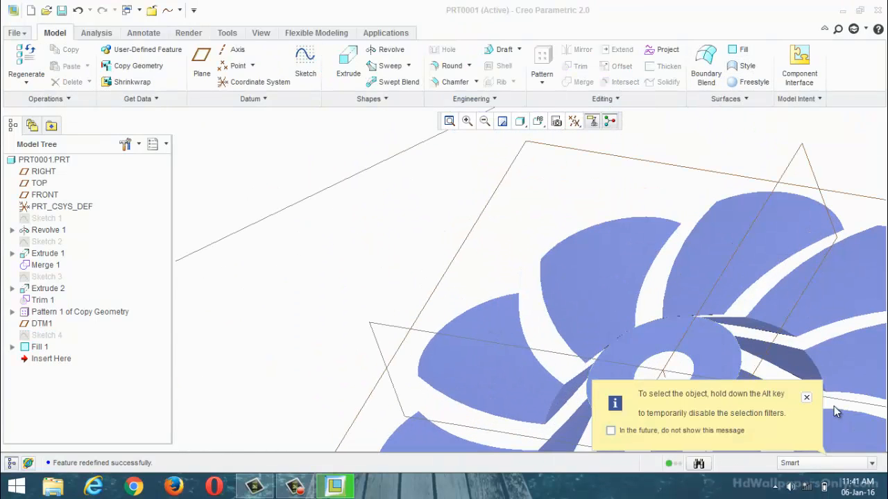
left_click(807, 399)
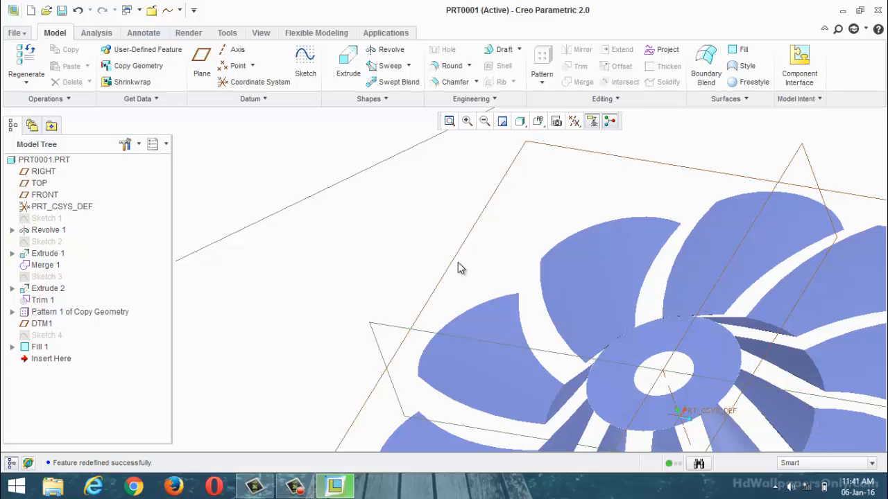
Step: Start a Merge of one blade quilt with the flat hub ring surface
scroll(458, 262, "up", 3)
middle_click_drag(446, 249, 477, 275)
scroll(569, 324, "down", 3)
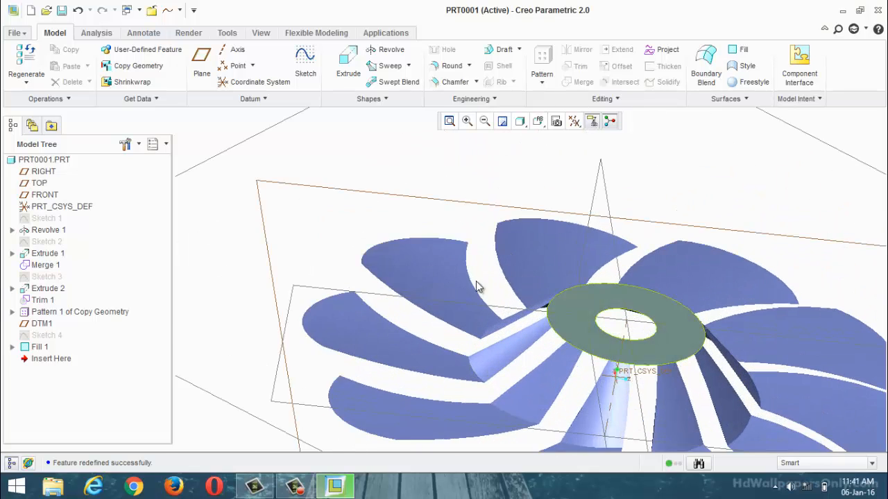
scroll(476, 286, "up", 3)
middle_click_drag(743, 311, 755, 300)
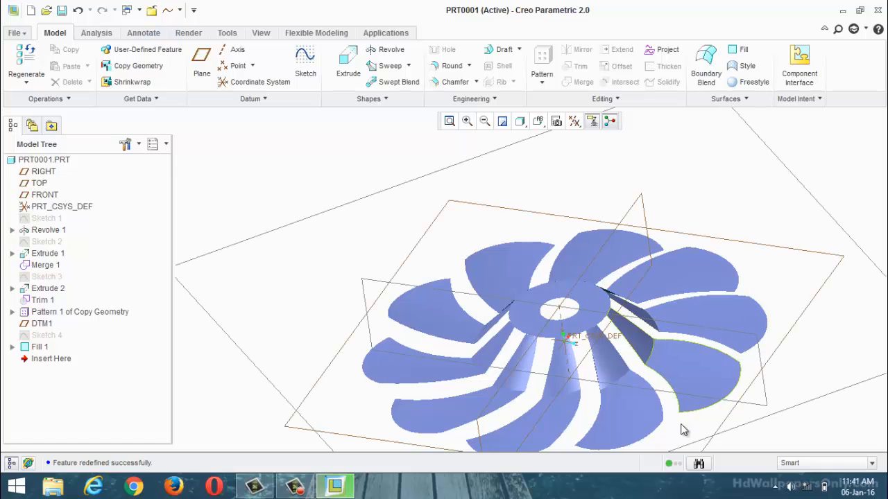
left_click(639, 419)
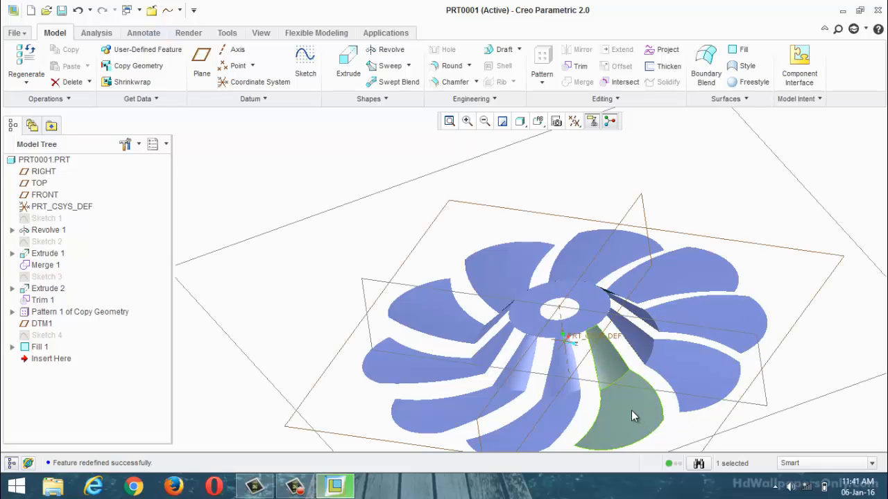
left_click(591, 319, "ctrl")
left_click(576, 82)
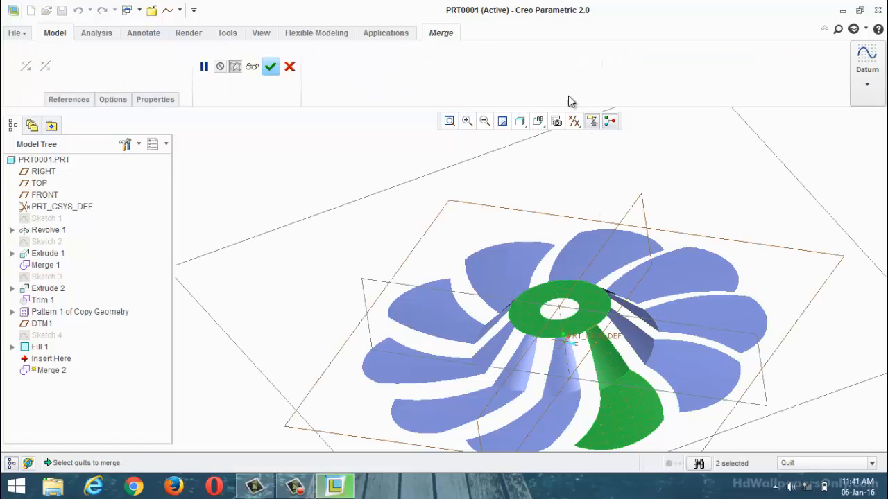
Step: Add the remaining nine blade quilts to the merge and create it
left_click(657, 362, "ctrl")
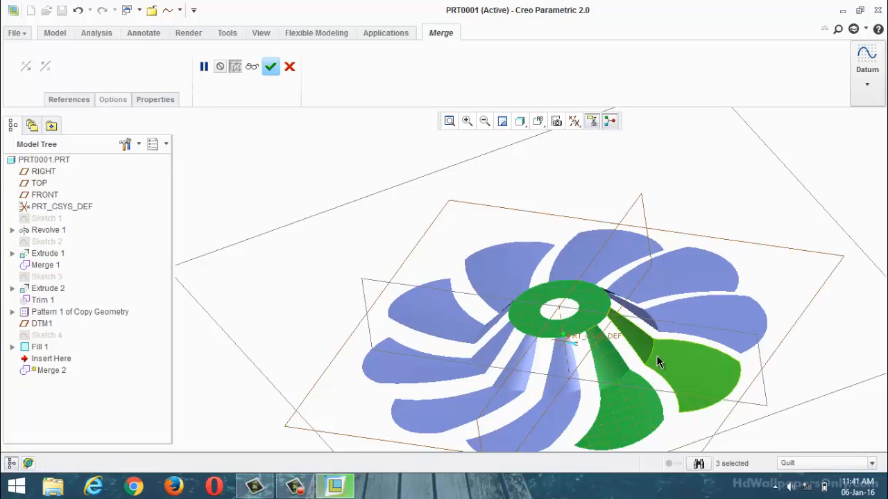
left_click(670, 312, "ctrl")
left_click(662, 287, "ctrl")
left_click(585, 256, "ctrl")
left_click(494, 290, "ctrl")
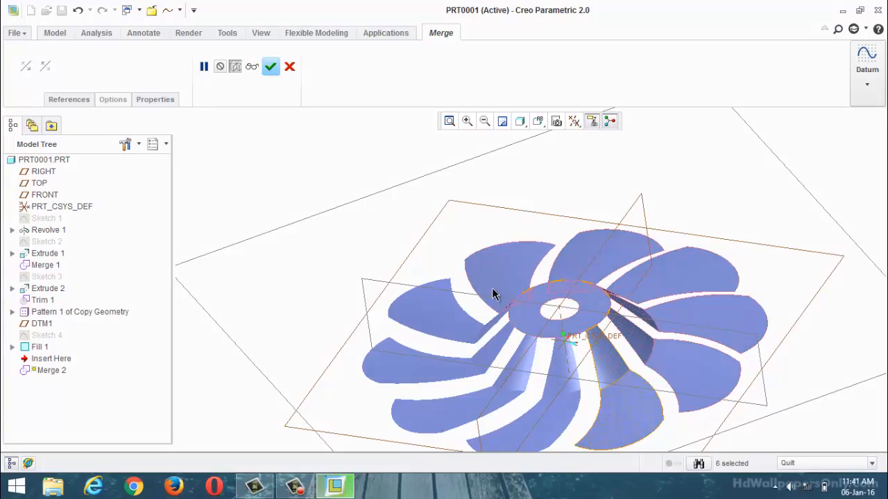
left_click(455, 323, "ctrl")
left_click(436, 370, "ctrl")
left_click(444, 409, "ctrl")
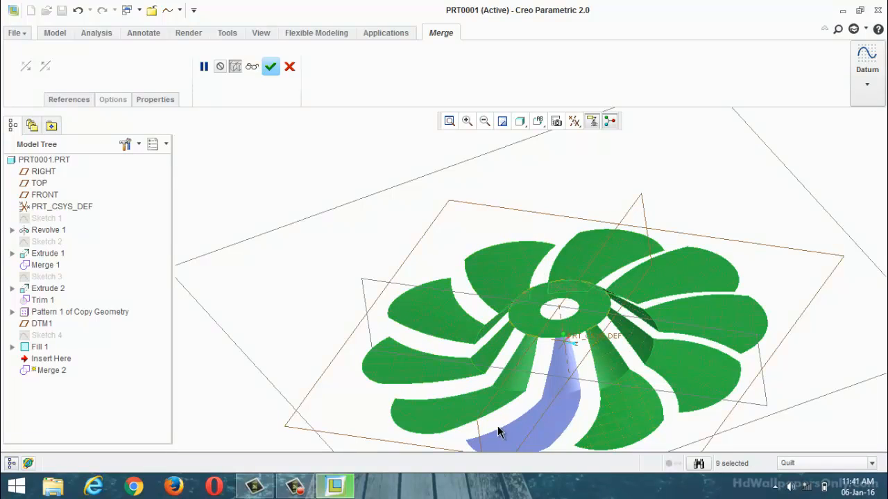
left_click(512, 430, "ctrl")
left_click(270, 67)
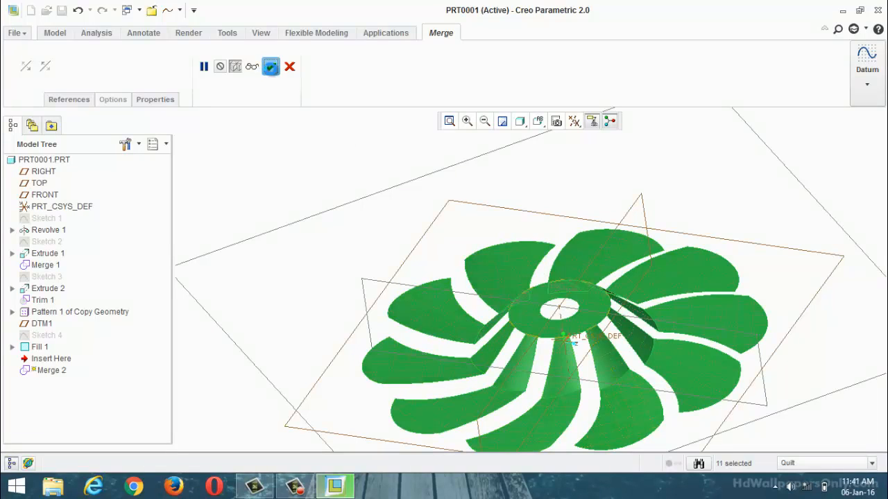
Step: Start a Thicken of the merged fan quilt with a thickness of 5
mouse_move(380, 257)
middle_mouse_down()
mouse_move(386, 263)
mouse_move(440, 190)
mouse_move(365, 241)
mouse_move(367, 249)
middle_mouse_up()
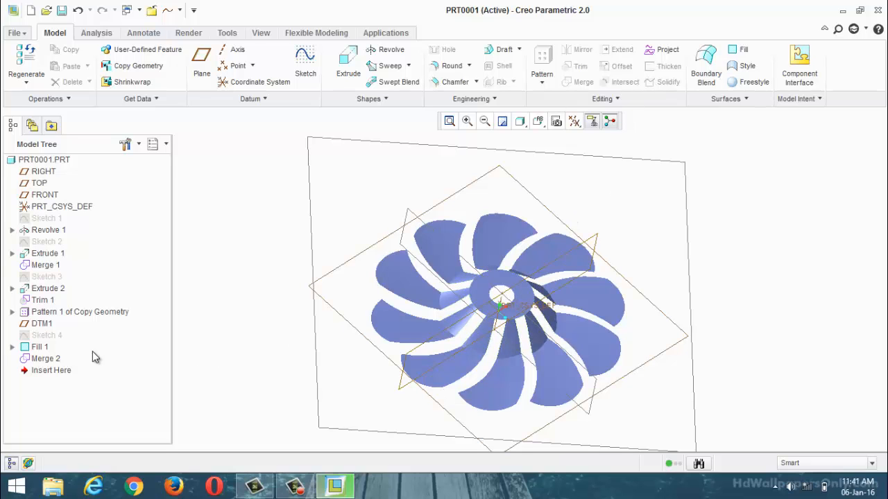
left_click(43, 359)
left_click(664, 67)
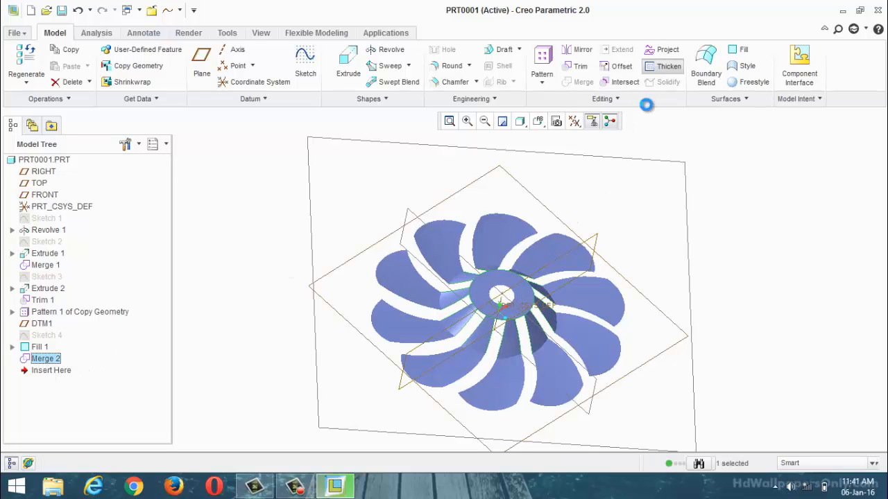
middle_click_drag(650, 250, 649, 204)
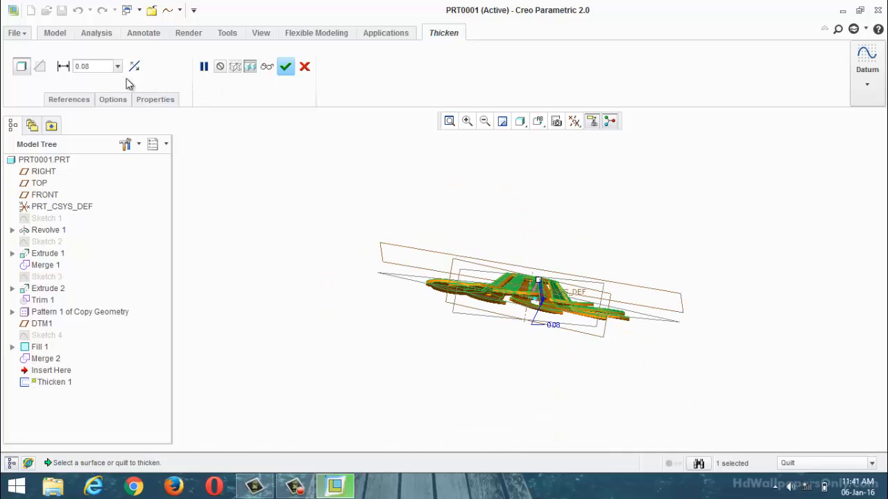
left_click_drag(111, 70, 49, 78)
type("5")
key("Return")
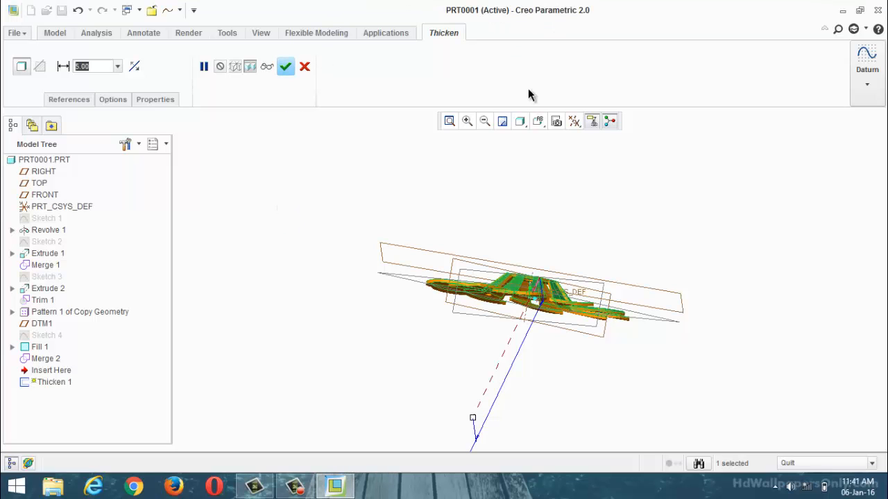
Step: Set the Thicken thickness to 1 and change the material side to both sides of the quilt
middle_click_drag(566, 232, 529, 272)
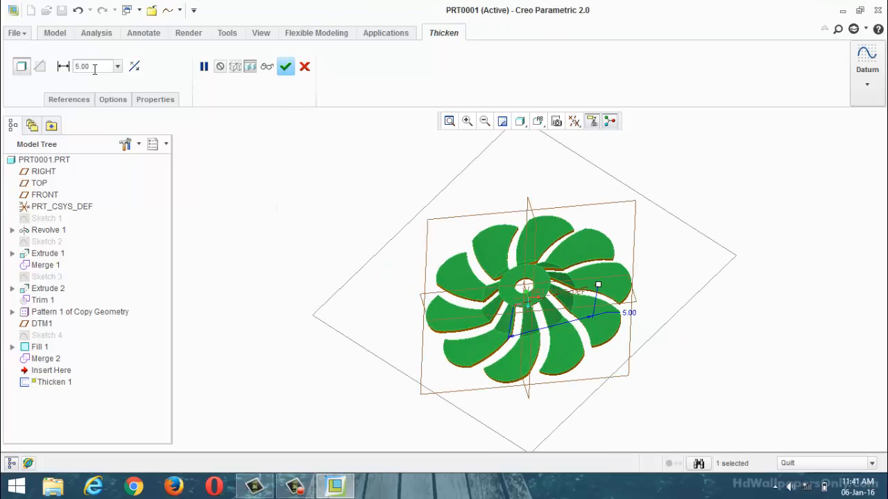
left_click_drag(95, 67, 63, 72)
type("1")
key("Return")
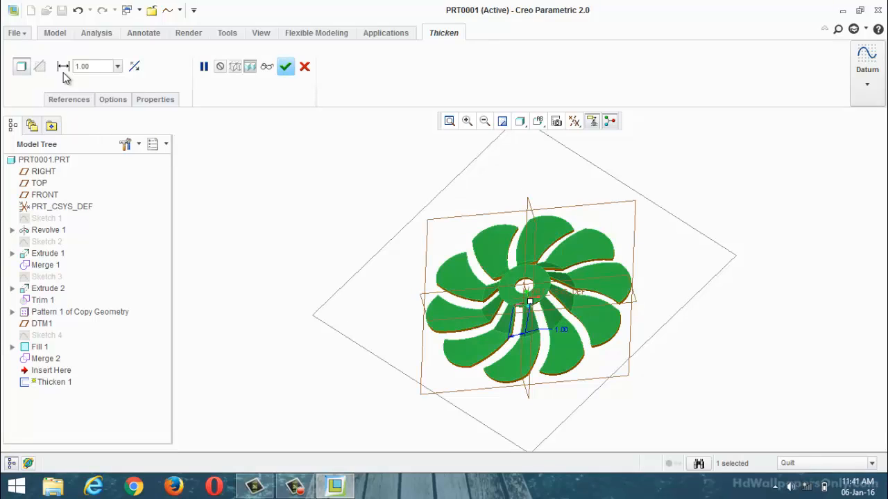
middle_click_drag(598, 314, 590, 271)
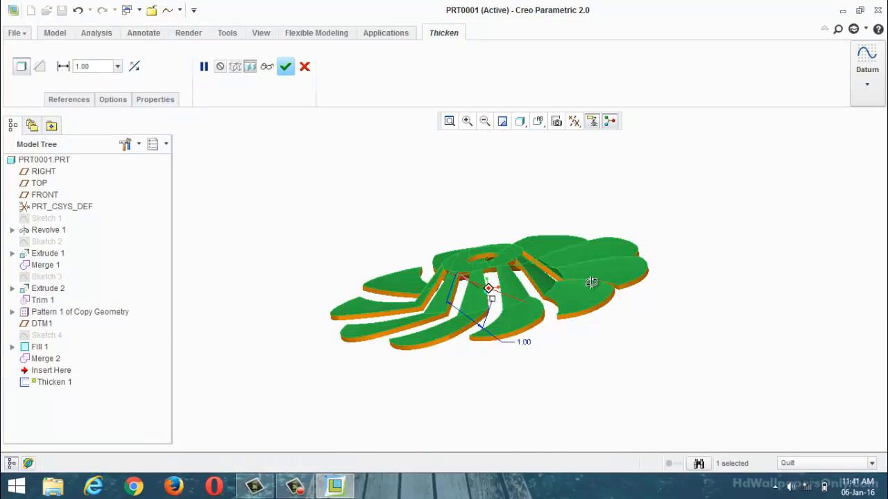
left_click(140, 68)
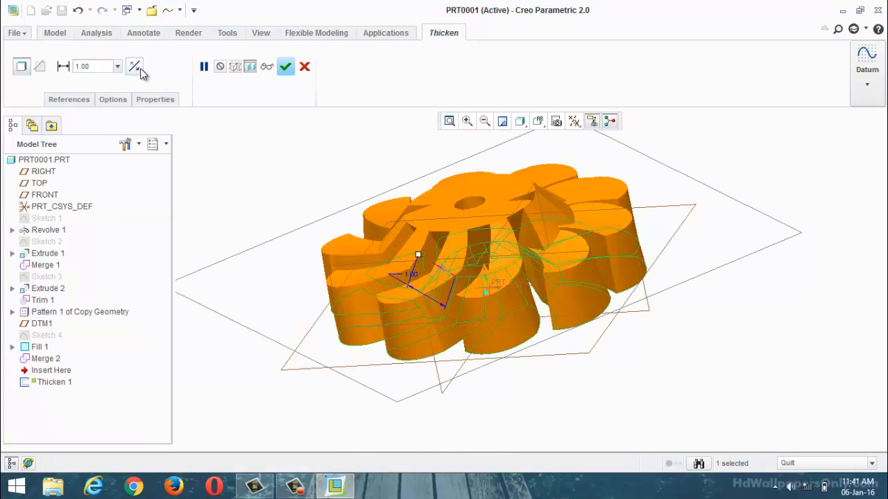
left_click(140, 69)
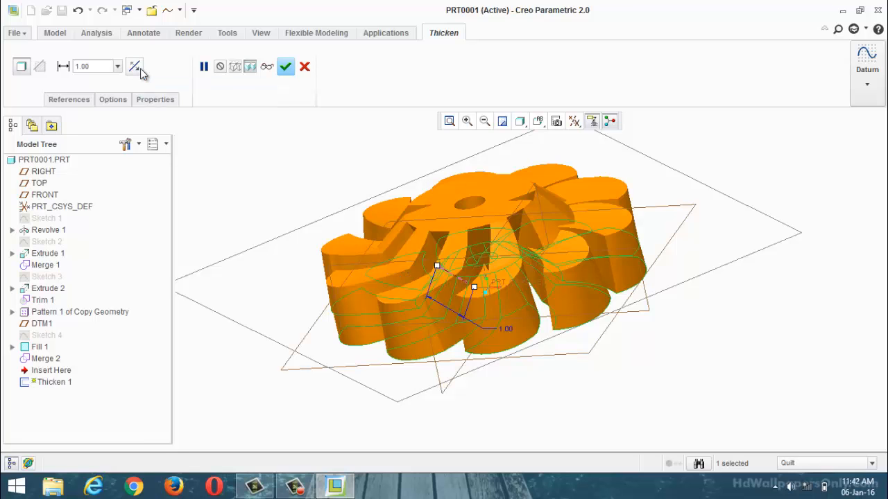
Step: Set the Thicken thickness to 0.5
middle_click_drag(408, 289, 702, 316)
left_click_drag(100, 68, 48, 67)
type("0")
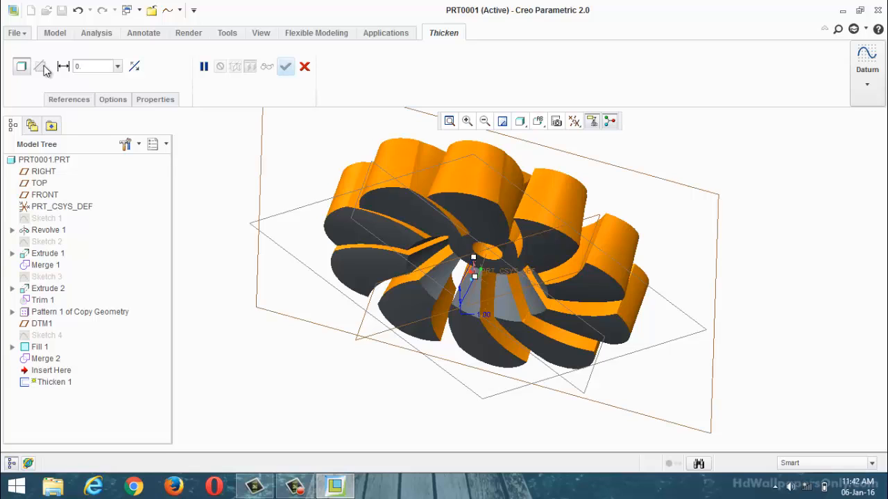
type(".5")
key("Return")
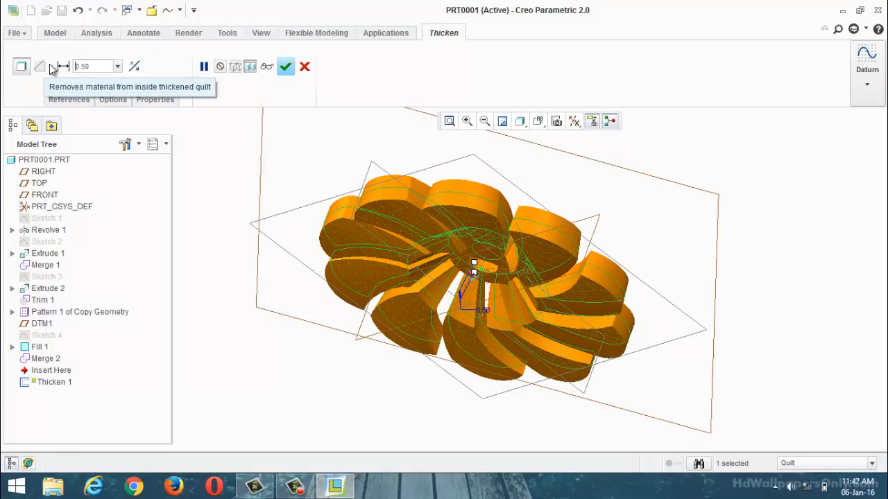
Step: Set the Thicken thickness of the merged fan quilt to 0.1
left_click_drag(87, 66, 61, 63)
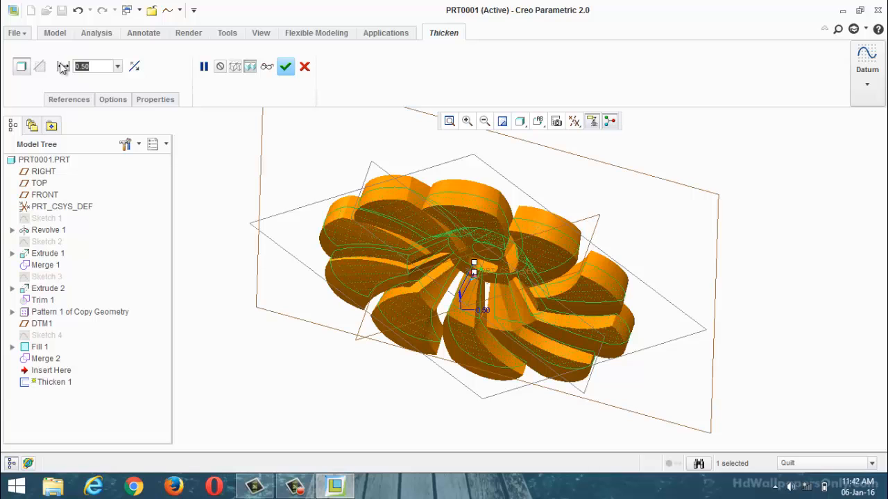
type(".1")
key("Return")
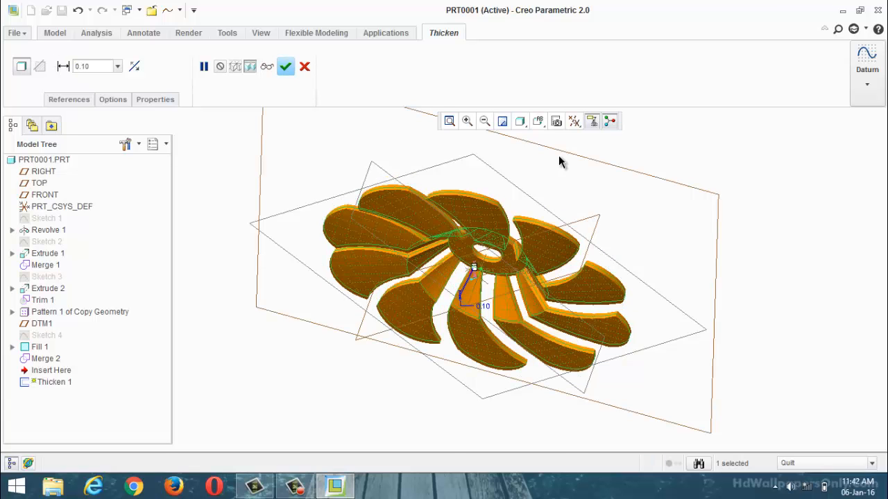
middle_click_drag(559, 156, 620, 193)
key("ctrl+d")
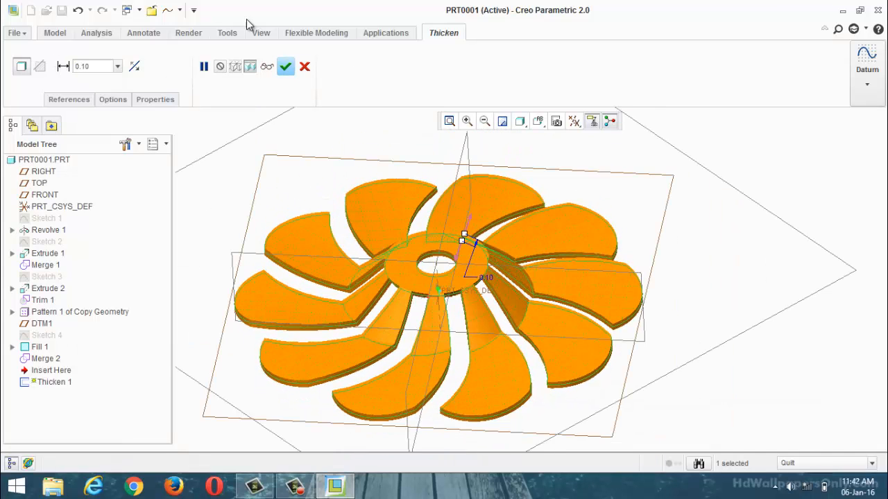
Step: Cycle through the Thicken's material sides, switch the side on which the thickness is added, and create the feature
left_click(136, 69)
left_click(136, 70)
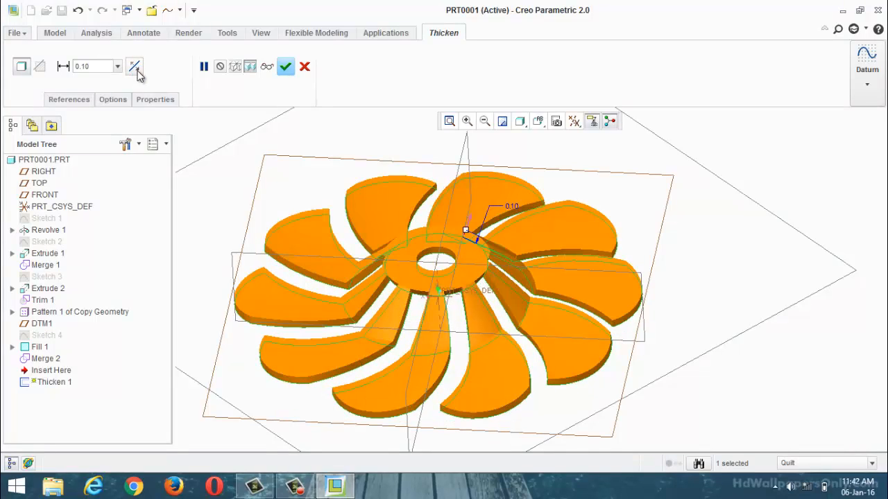
left_click(136, 69)
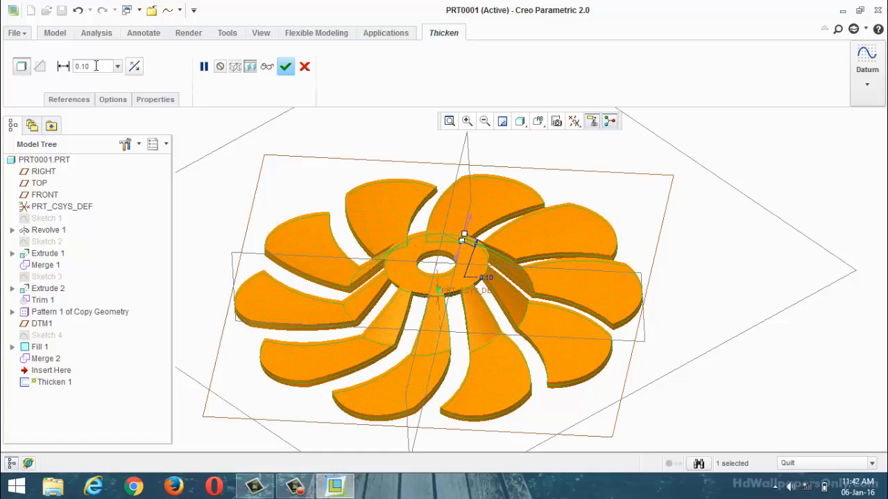
left_click(135, 70)
left_click(135, 72)
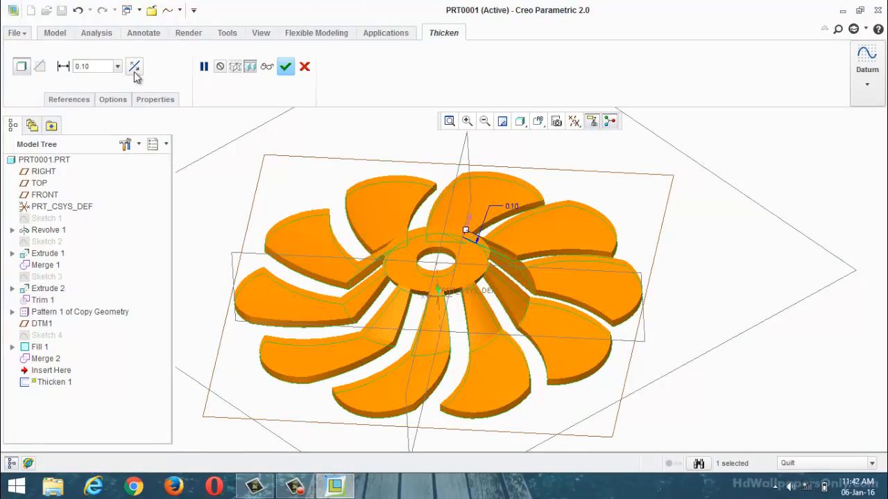
left_click(285, 66)
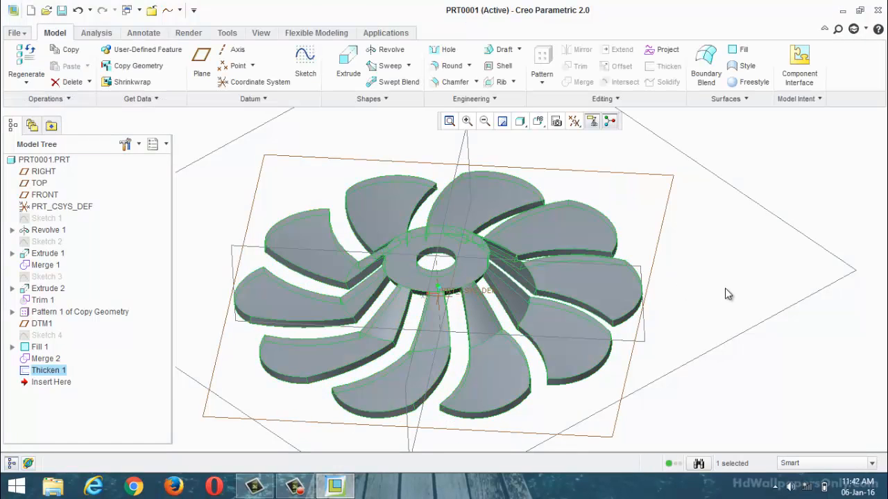
Step: Examine the thickened fan from the front, the edge and the back, checking the blades and the hub ring
middle_click_drag(713, 320, 520, 305)
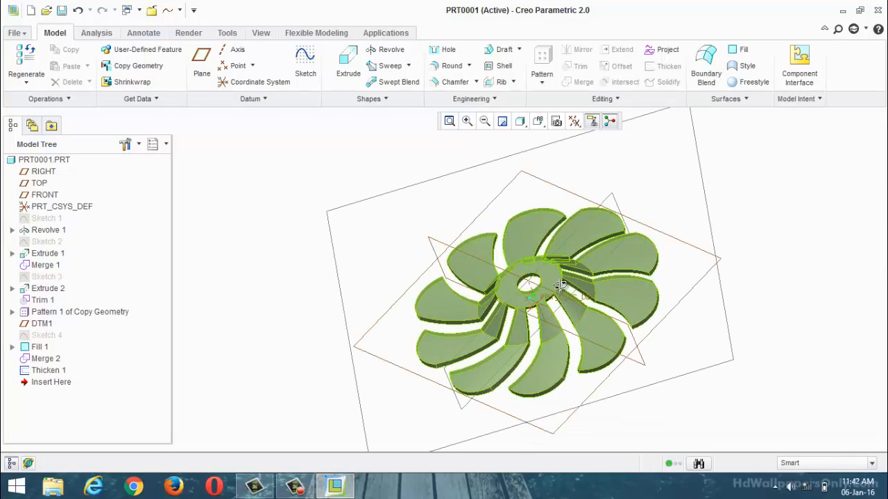
middle_click_drag(560, 285, 478, 207)
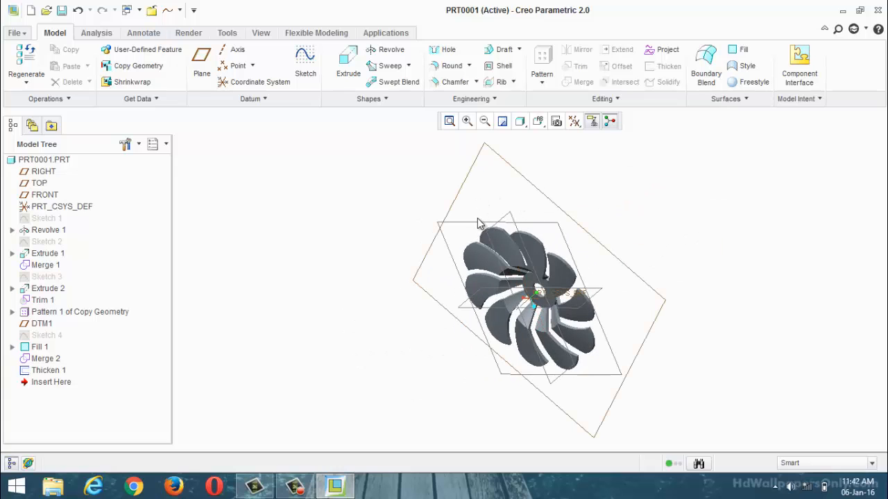
middle_click_drag(494, 233, 594, 224)
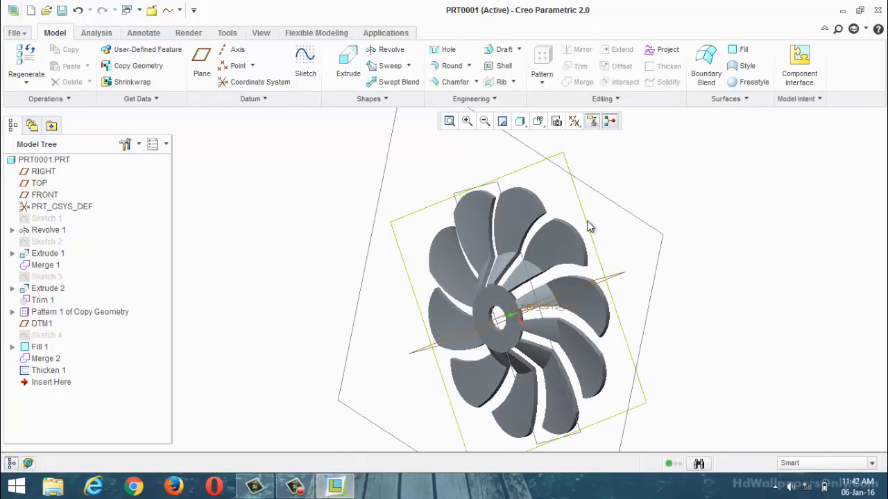
scroll(522, 303, "down", 2)
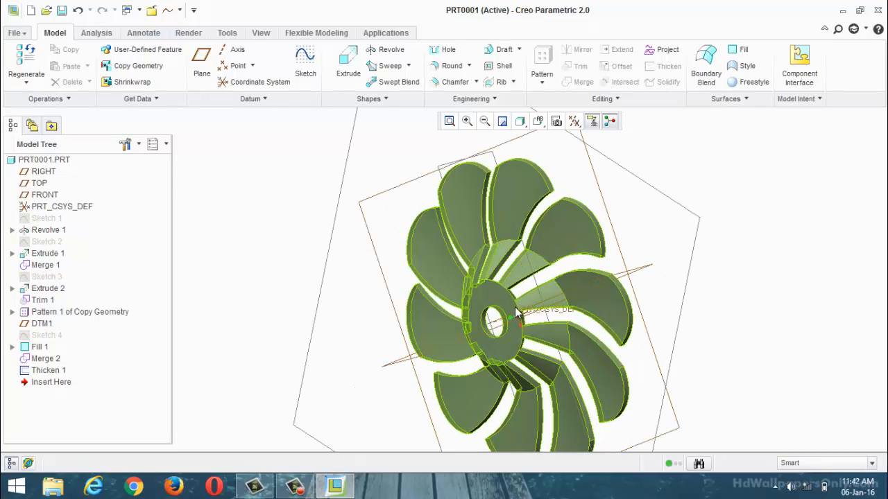
middle_click_drag(666, 265, 626, 224)
middle_click_drag(511, 297, 466, 297)
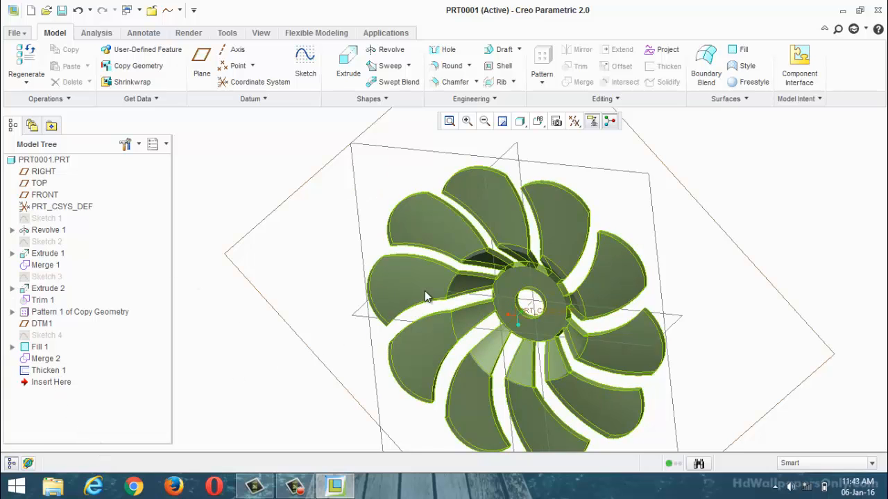
scroll(444, 271, "up", 3)
scroll(495, 248, "down", 2)
middle_click_drag(608, 256, 578, 301)
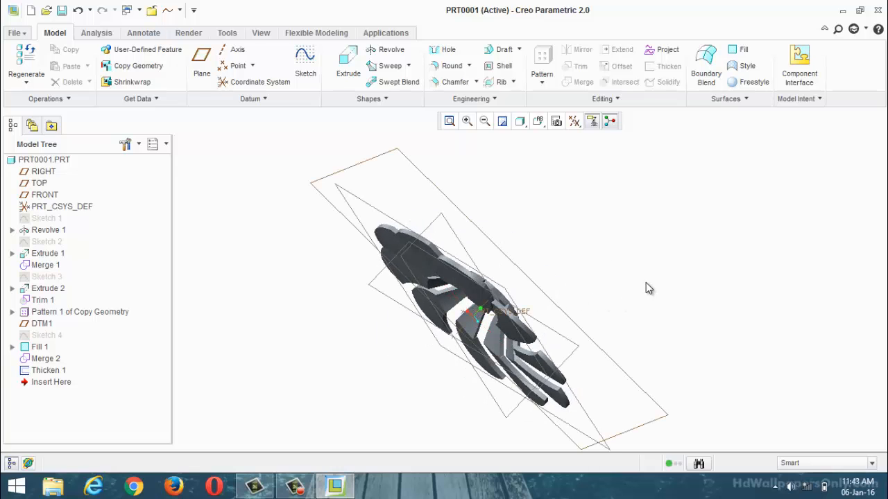
middle_click_drag(646, 289, 340, 290)
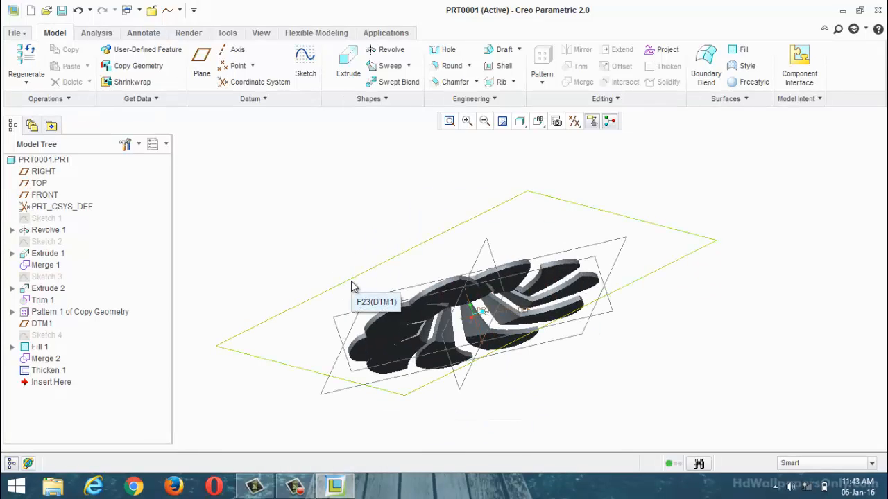
middle_click_drag(510, 332, 303, 222)
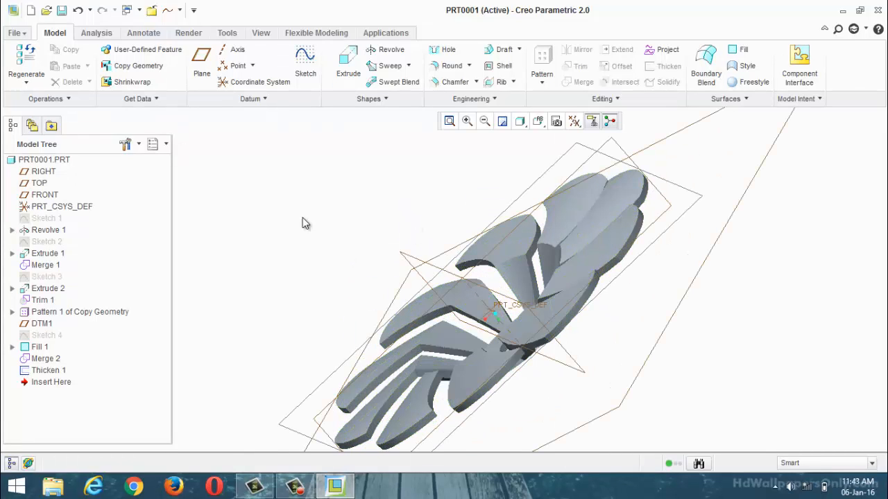
Step: Close the fan part and open impler3.prt from the surface work examples folder
left_click(152, 11)
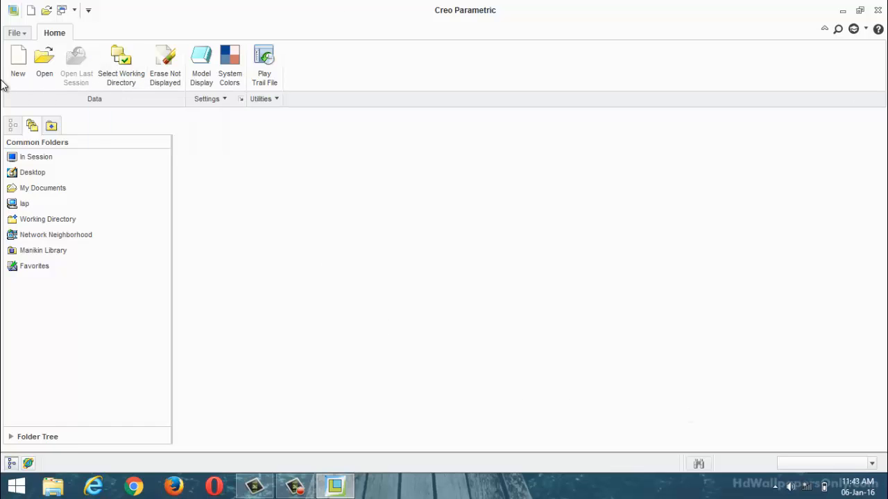
left_click(40, 73)
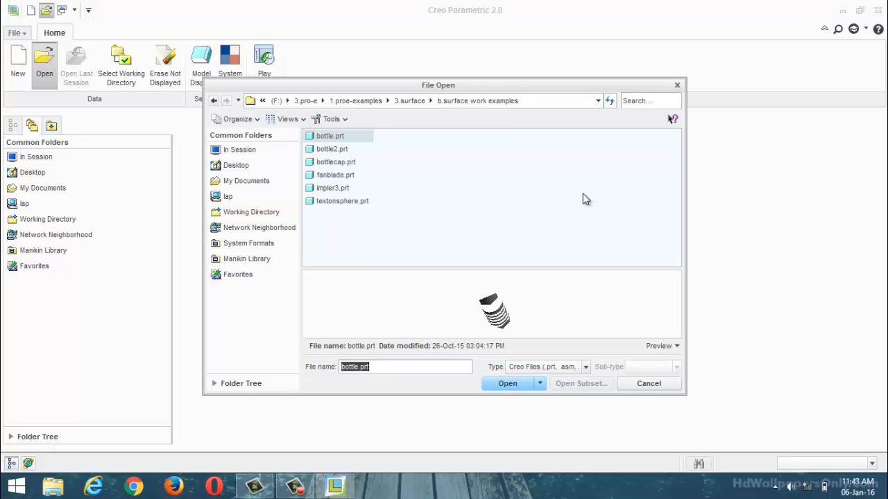
left_click(352, 203)
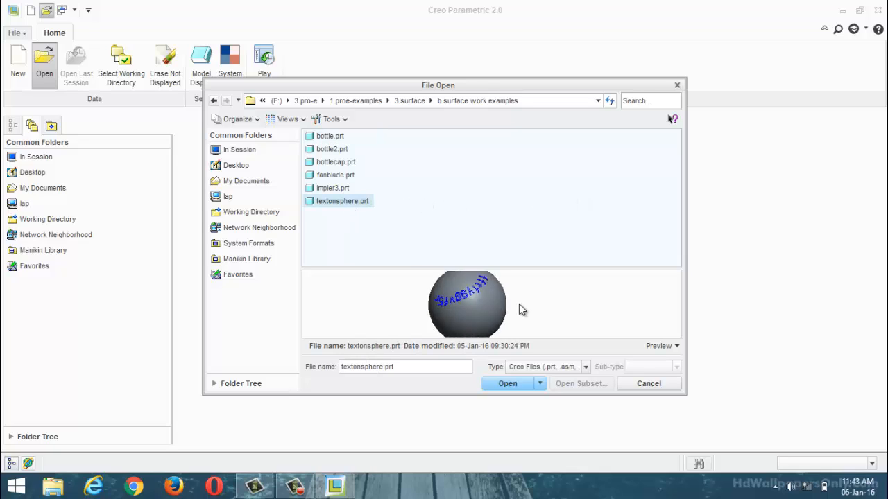
left_click(338, 189)
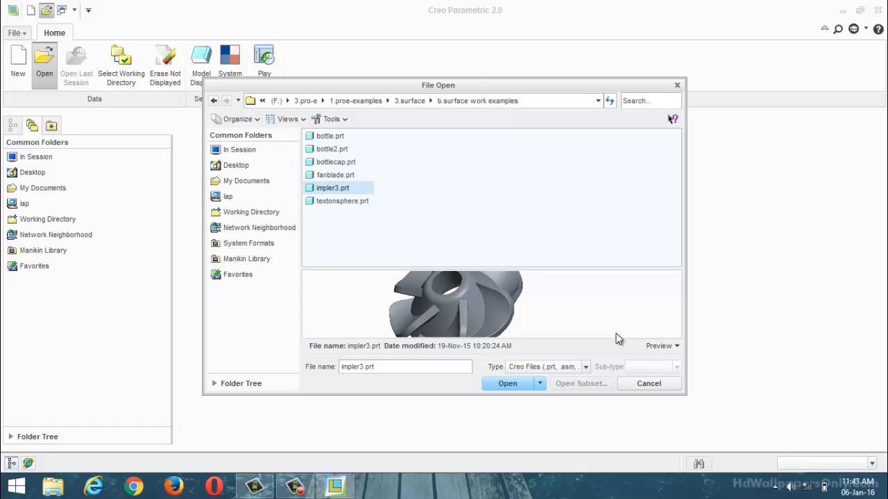
left_click(506, 384)
middle_click_drag(511, 367, 502, 275)
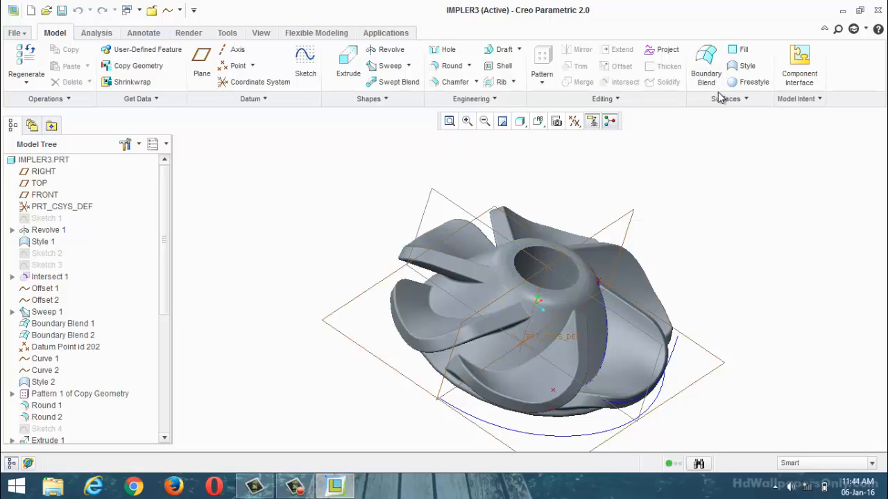
middle_click_drag(466, 303, 624, 298)
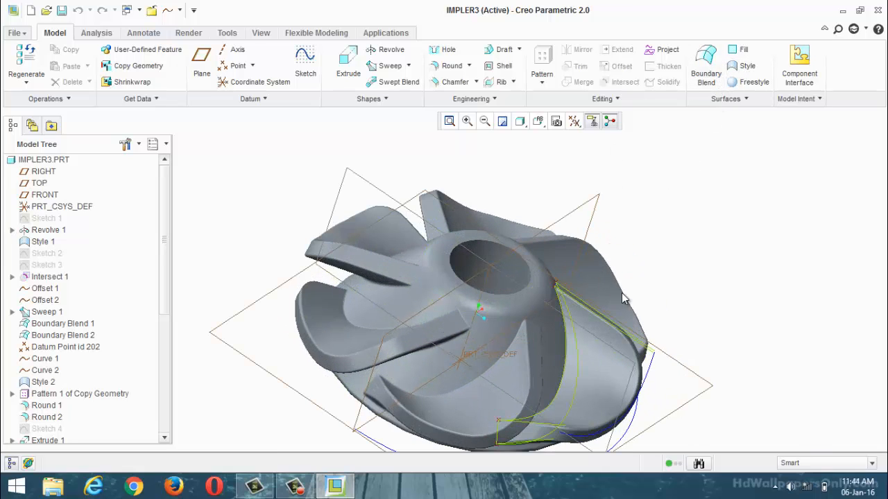
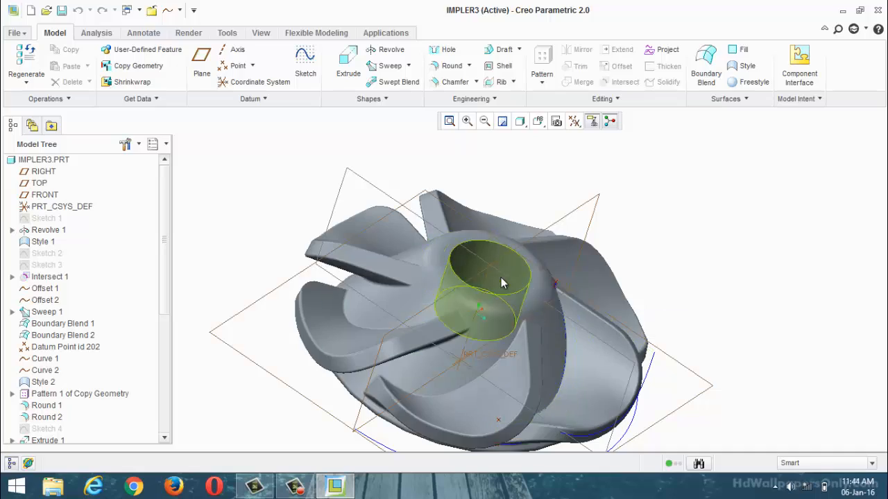
Step: Open Sketch 1 of the impeller for editing and examine its dimensioned profile facing the sketching plane
middle_click_drag(501, 284, 446, 196)
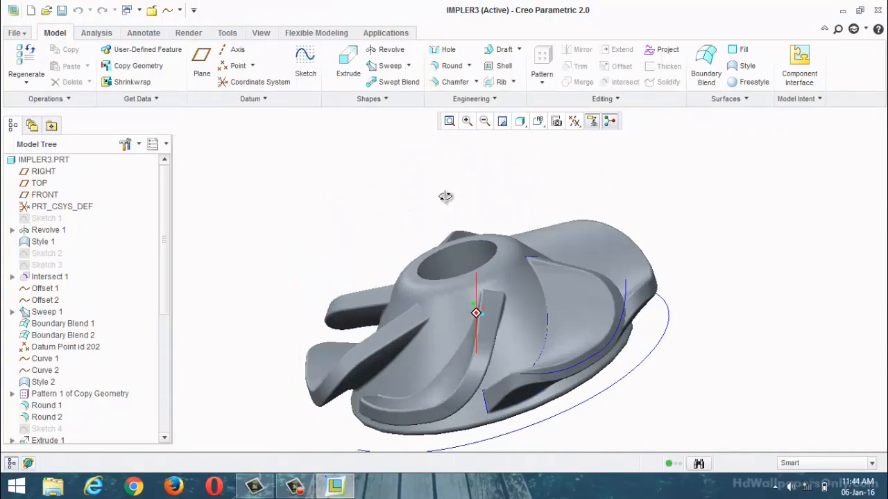
left_click(46, 219)
right_click(48, 219)
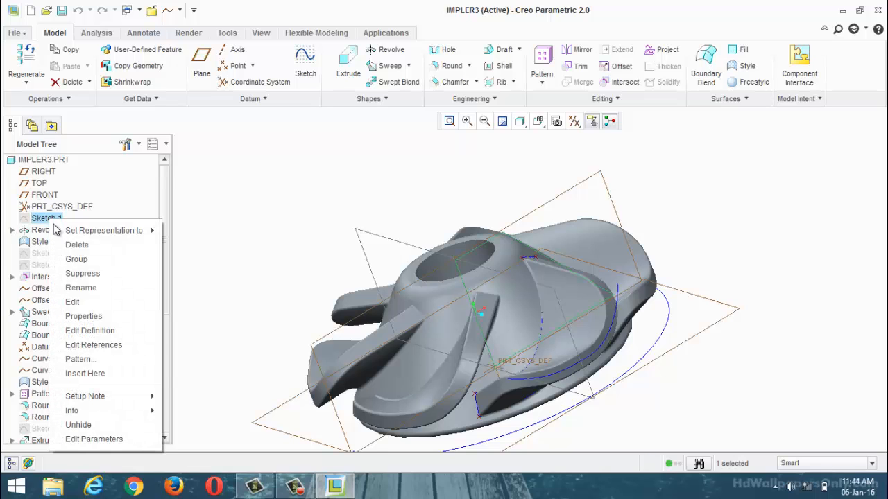
left_click(93, 332)
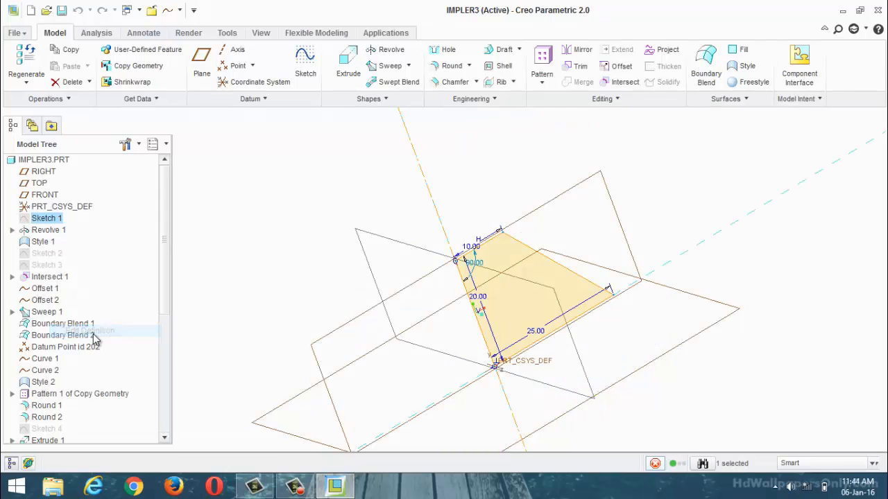
left_click(575, 122)
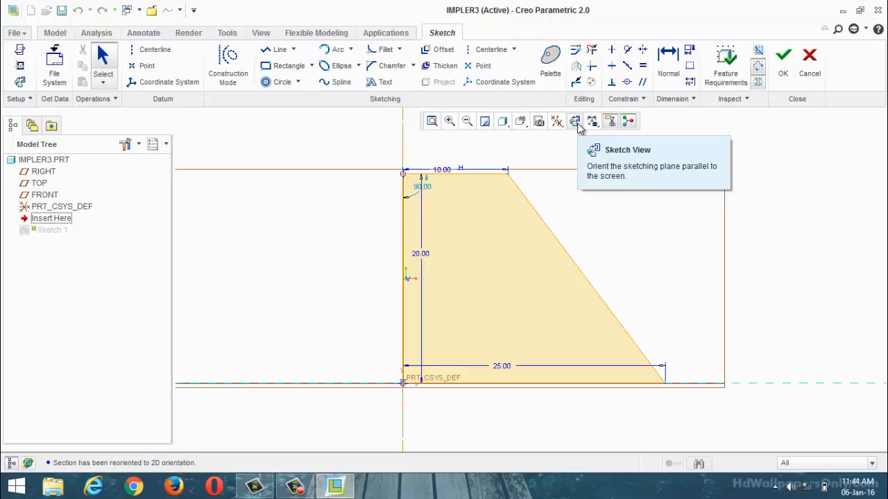
left_click(306, 491)
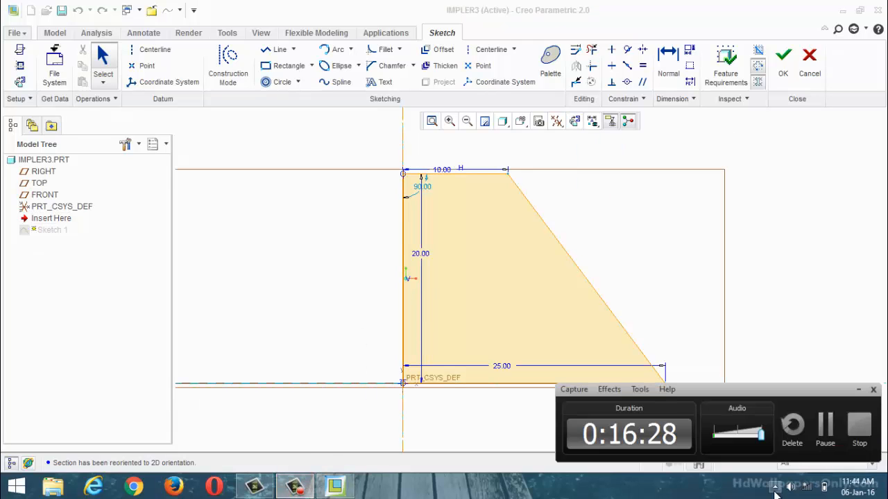
left_click(825, 426)
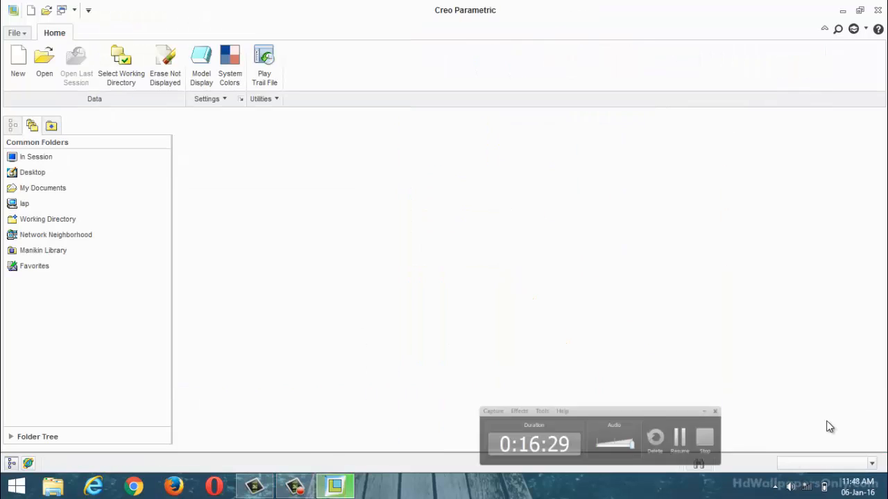
Step: Create a new solid part named prt0002 from the mmns_part_solid template instead of the default one
left_click(24, 81)
left_click(360, 330)
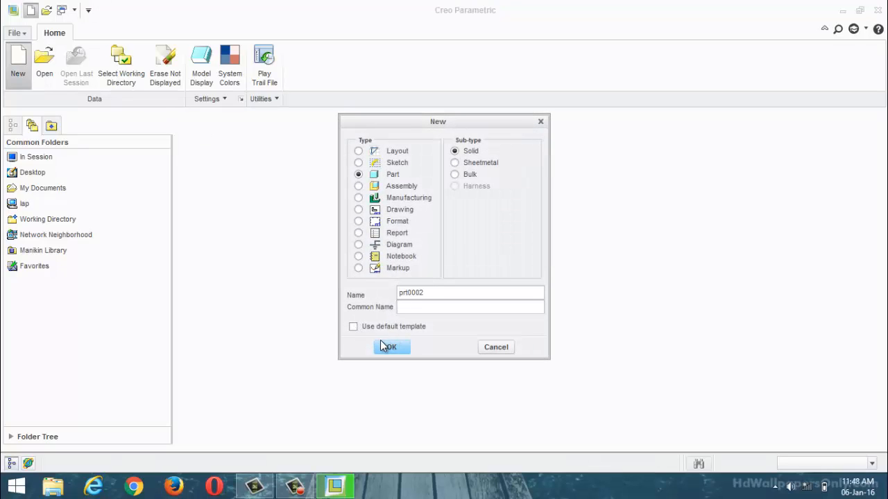
left_click(391, 347)
left_click(378, 200)
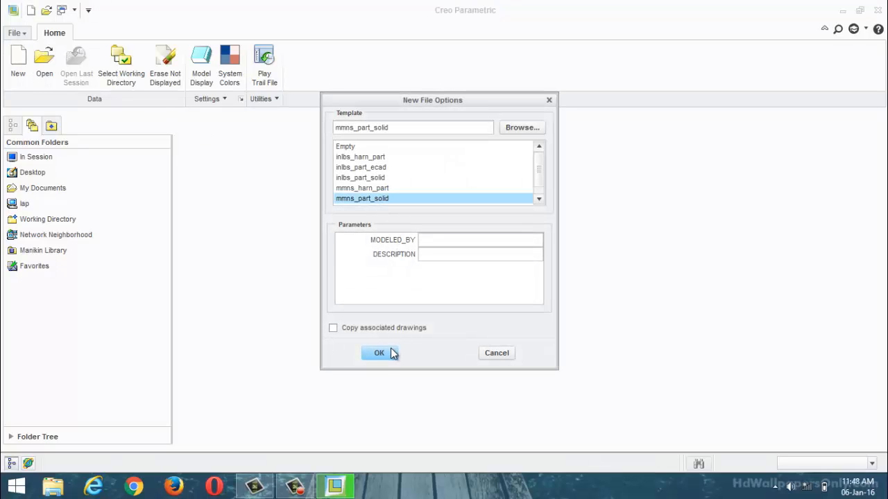
left_click(380, 354)
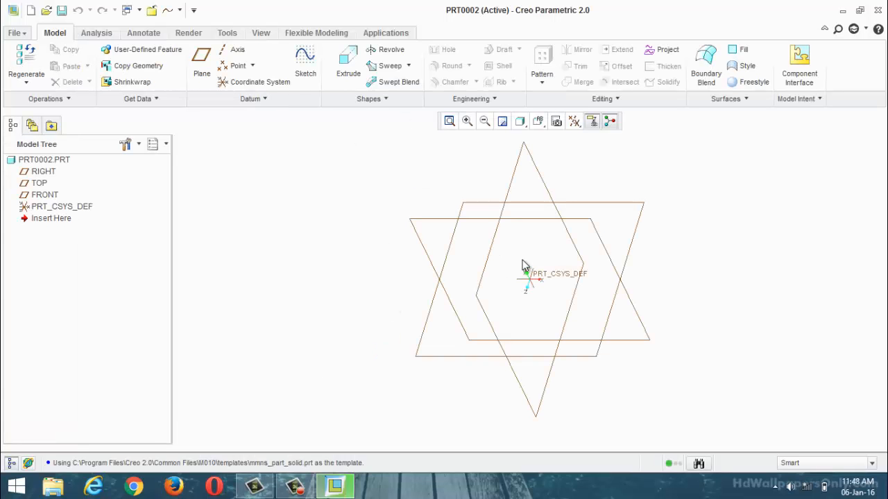
Step: Start a sketch on the FRONT plane and orient the sketching plane parallel to the screen
left_click(54, 197)
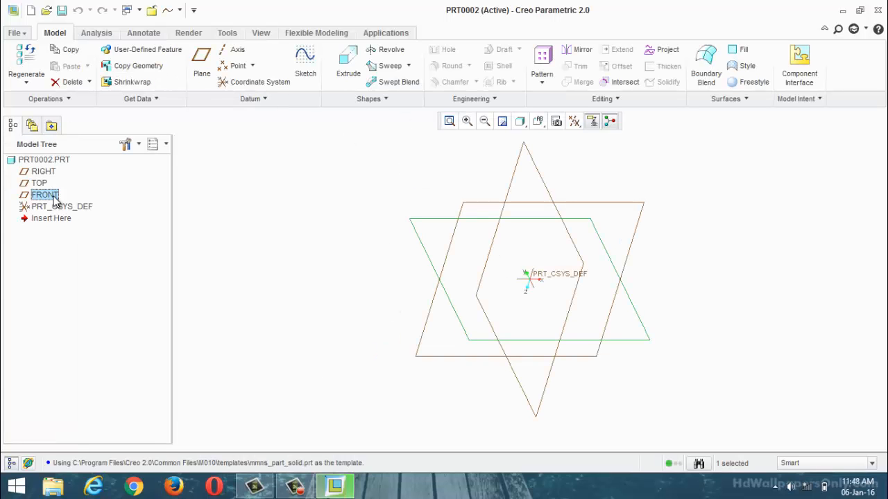
left_click(308, 80)
left_click(575, 124)
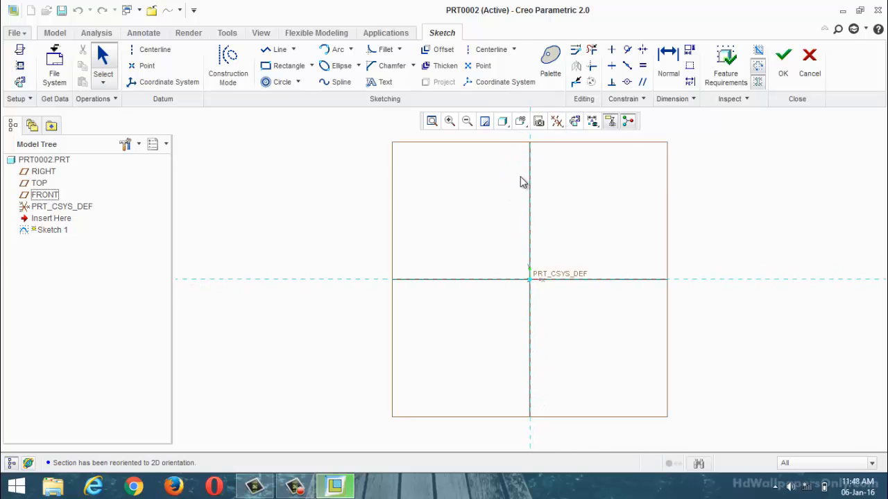
scroll(513, 337, "up", 3)
scroll(525, 326, "down", 2)
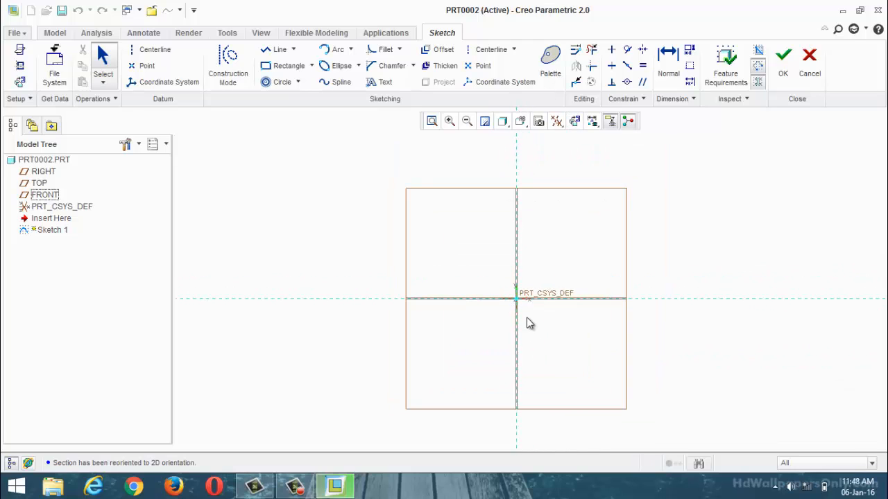
scroll(548, 317, "up", 3)
scroll(562, 316, "down", 2)
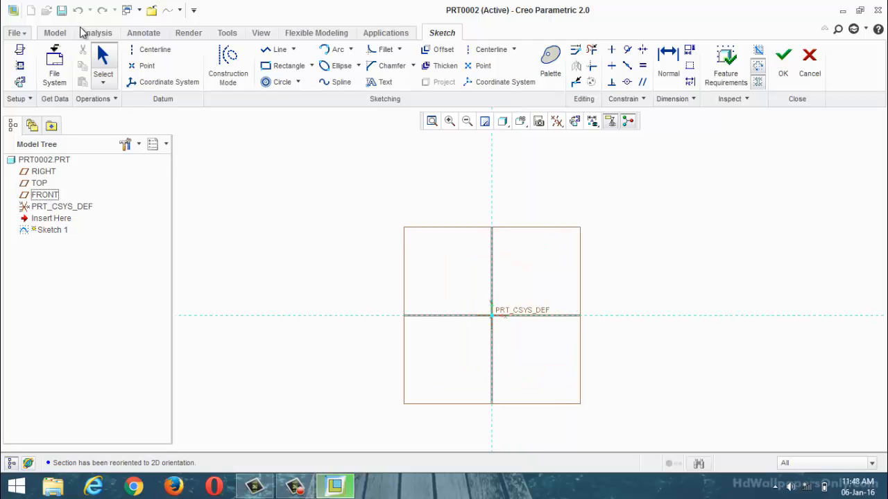
Step: Sketch an open three-line profile from the vertical reference: a top line about 220 mm long, a sloped side and a longer horizontal bottom line, about 194 mm high
left_click(277, 49)
scroll(603, 239, "down", 2)
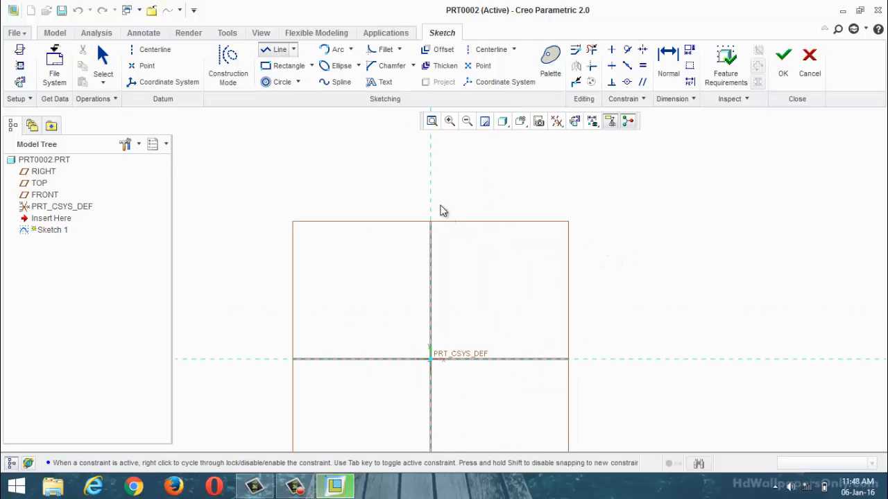
left_click(431, 280)
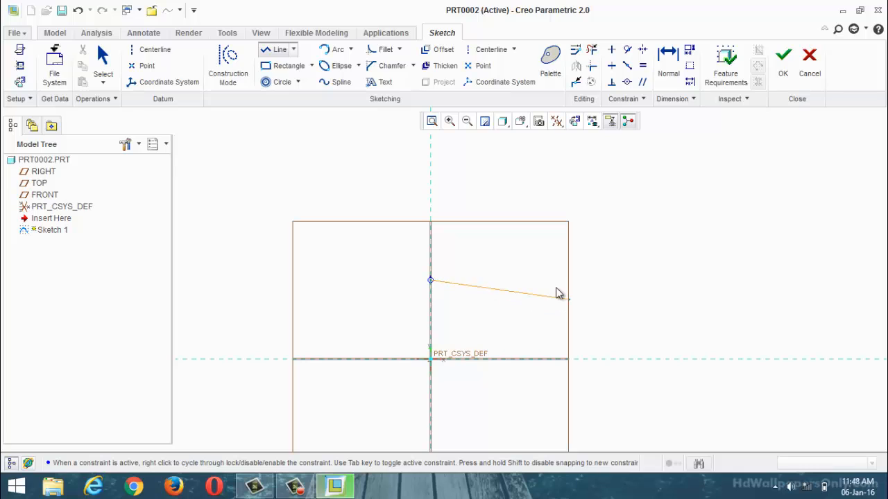
left_click(550, 280)
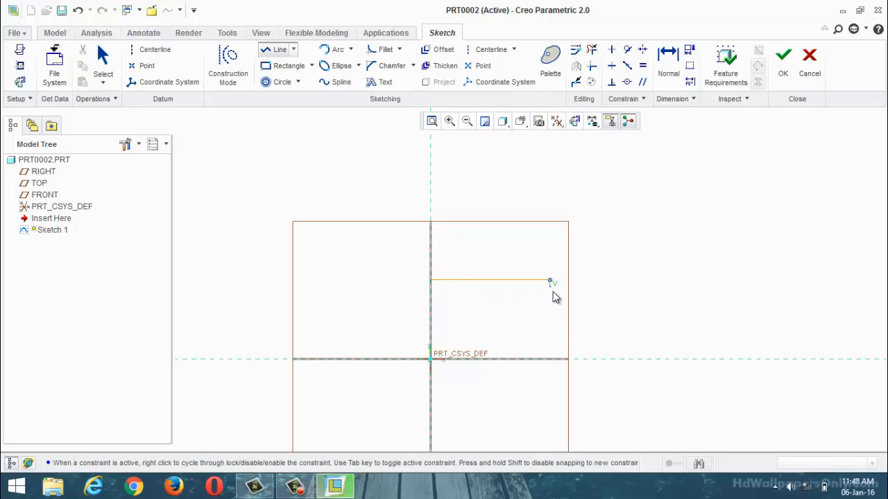
left_click(618, 386)
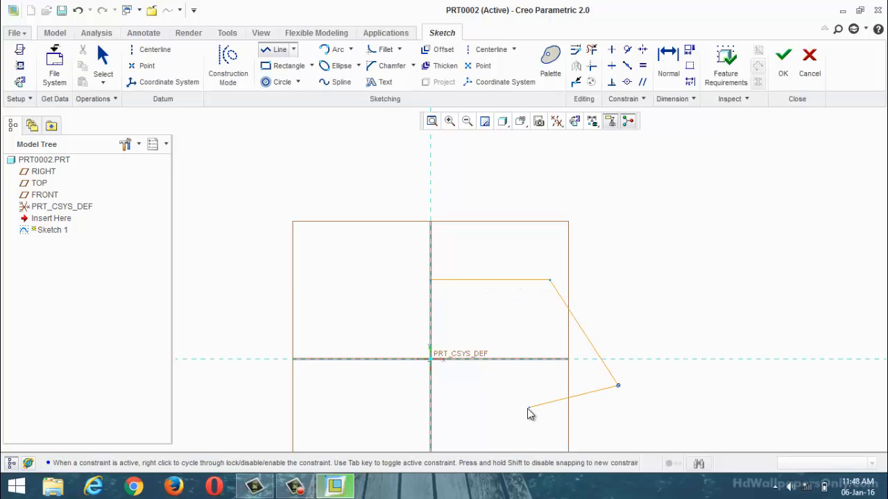
left_click(430, 386)
middle_click(430, 385)
middle_click(536, 421)
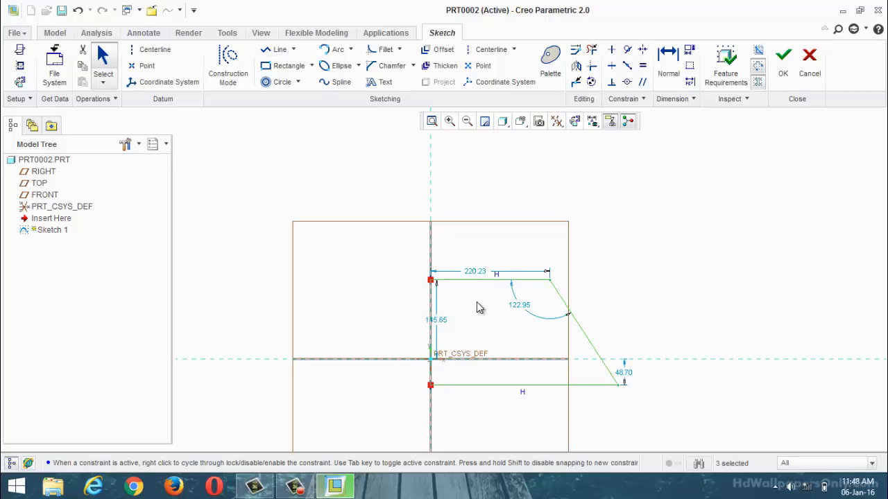
Step: Set the length of the profile's top line to 10 mm
double_click(475, 276)
type("10")
key("Return")
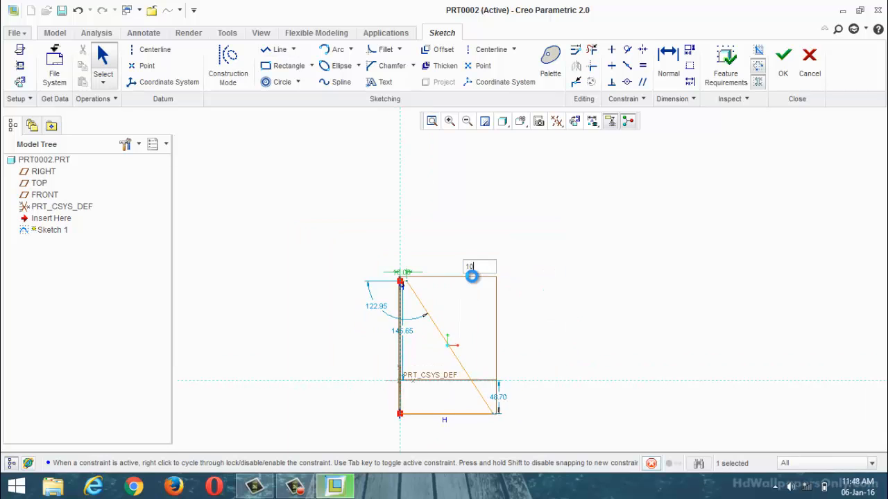
Step: Dimension the profile's height along the vertical reference as 20 mm and set the bottom line's length to 25 mm
scroll(519, 368, "down", 2)
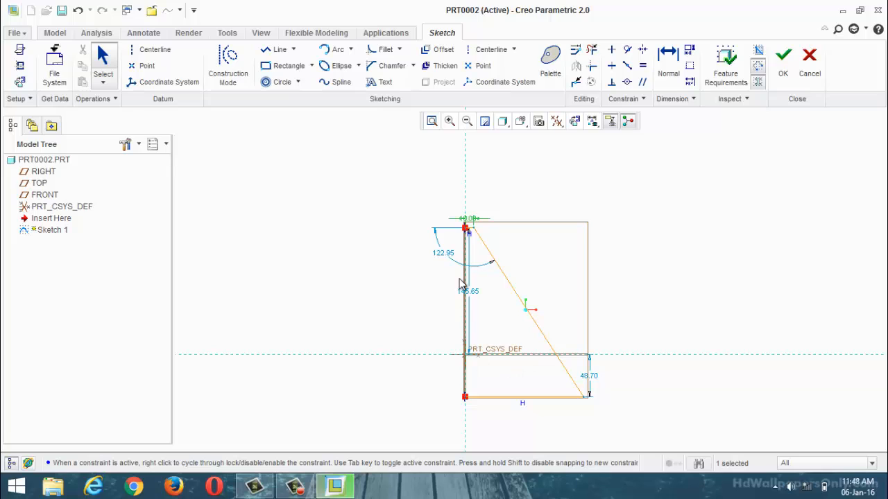
left_click(668, 56)
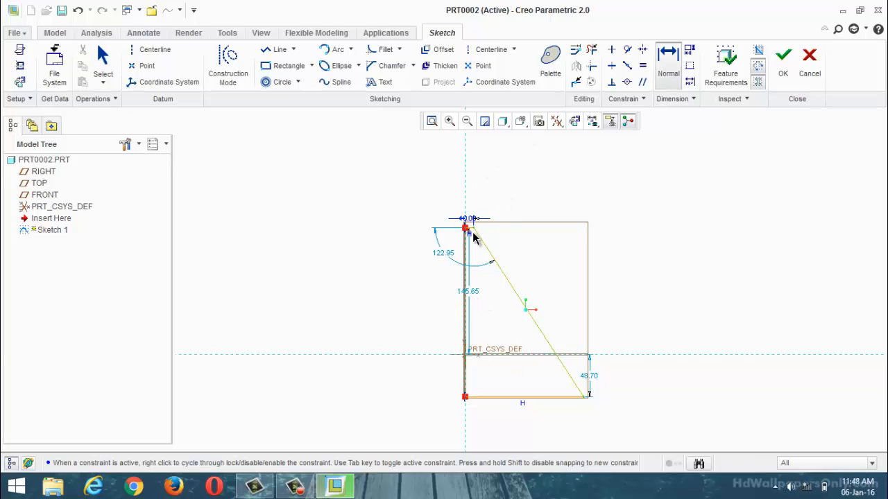
left_click(465, 398)
middle_click(387, 358)
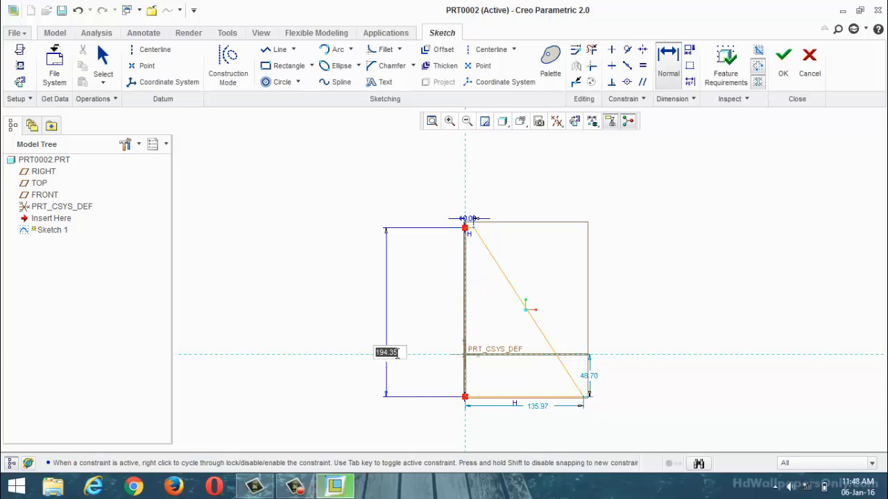
type("20")
key("Return")
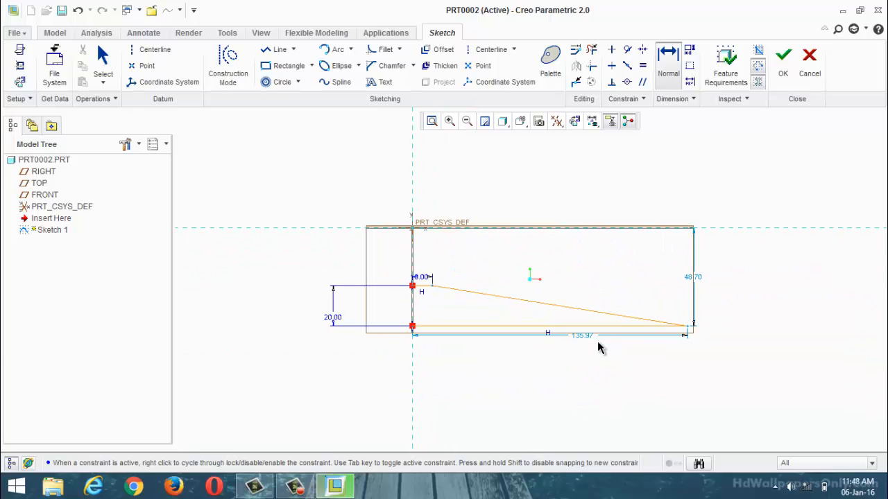
double_click(588, 336)
type("25")
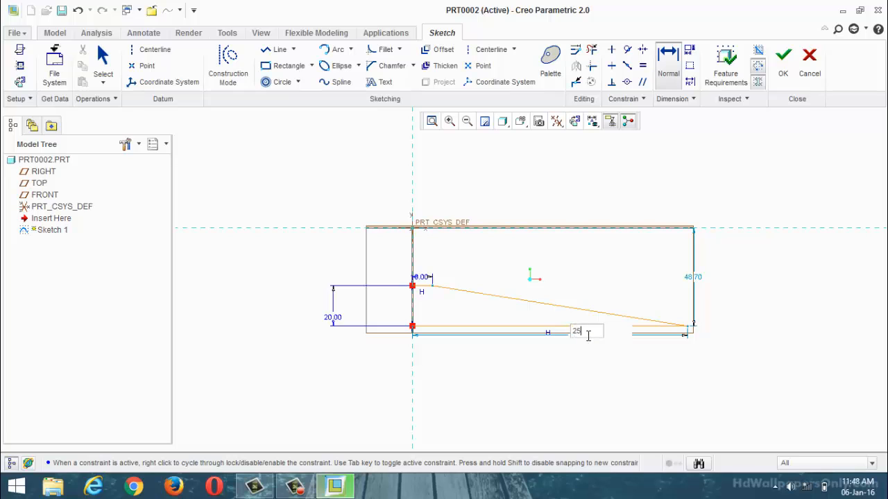
key("Return")
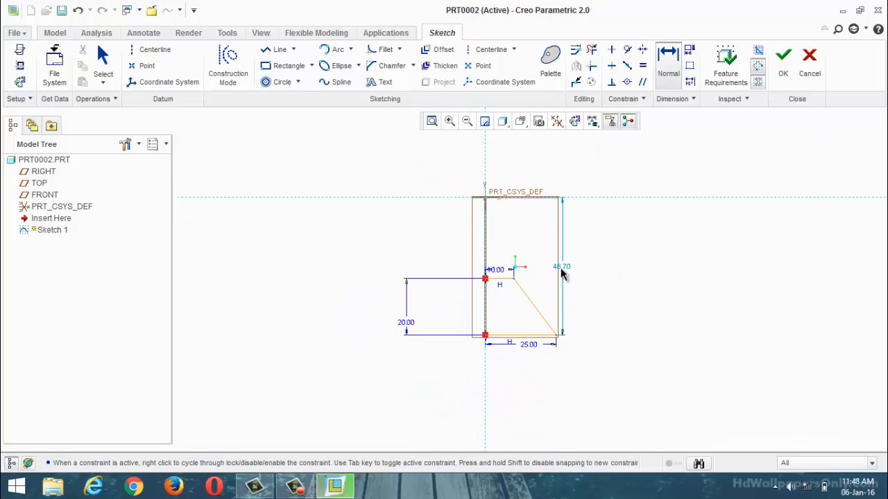
Step: Try 40, 20 and -10 mm as the bottom line's offset from the horizontal reference
double_click(561, 266)
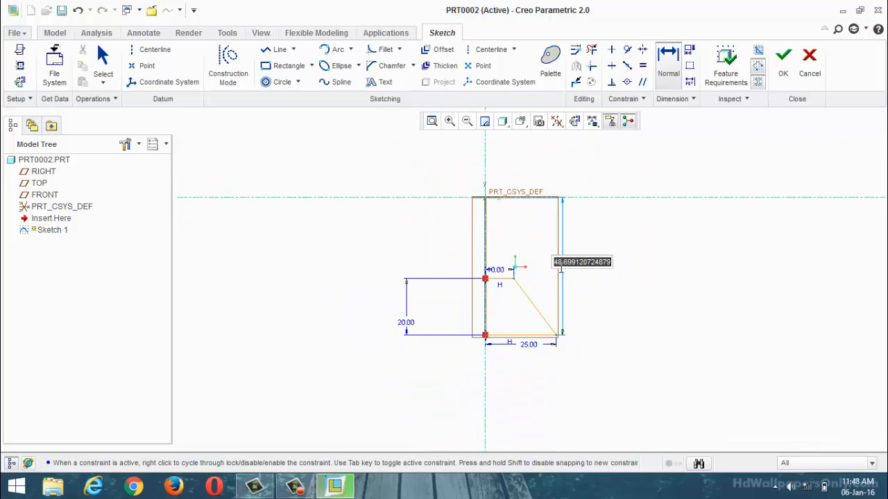
type("40")
key("Return")
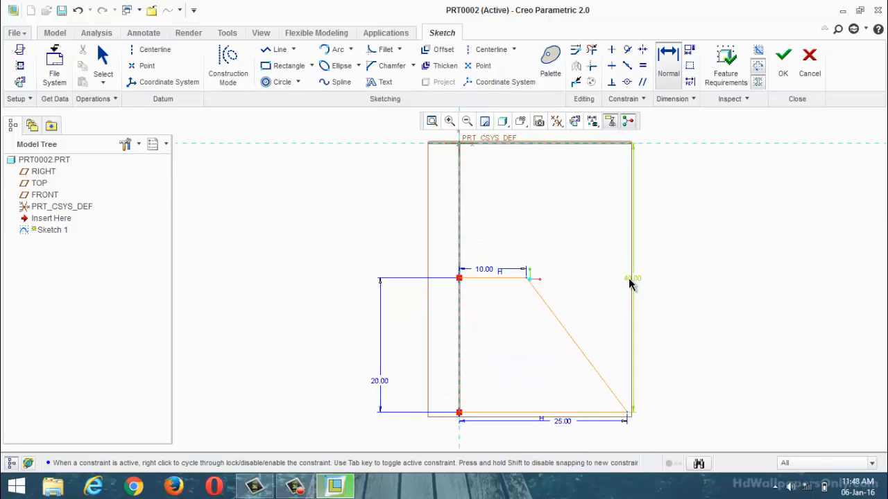
double_click(630, 281)
type("20")
key("Return")
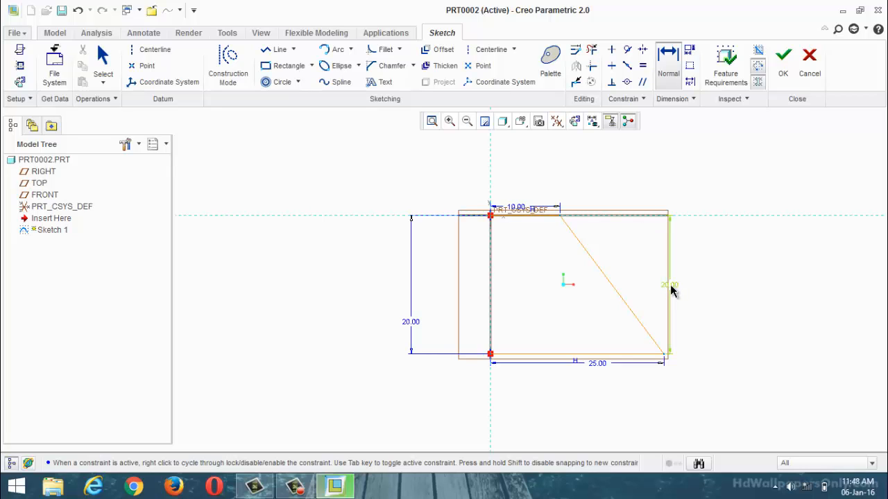
double_click(671, 289)
key("BackSpace")
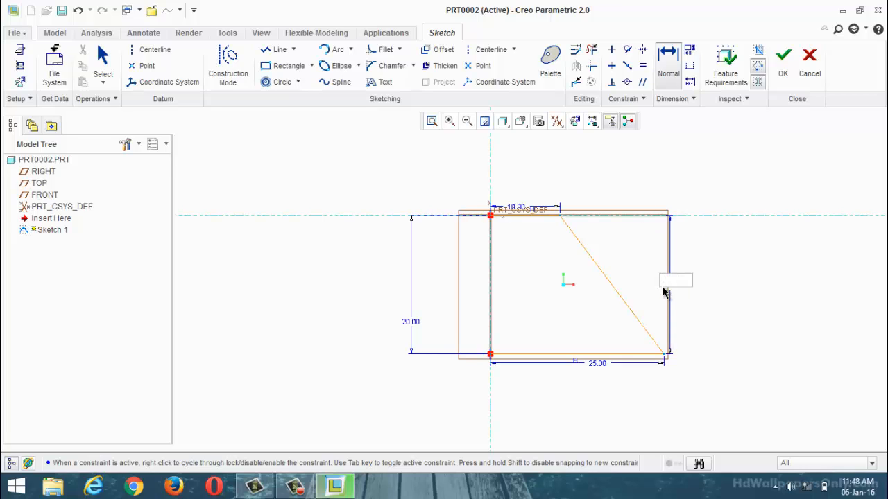
type("-10")
key("Return")
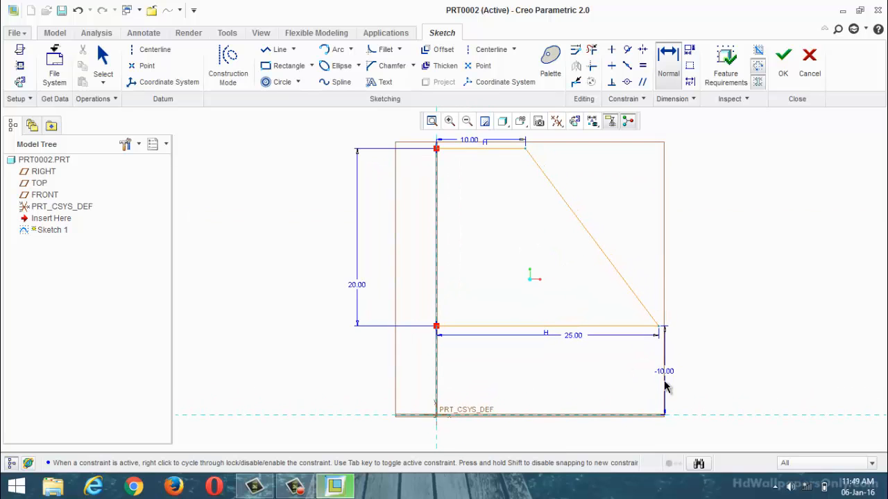
Step: Set the bottom line's offset from the horizontal reference to 0 so the profile sits on it
left_click(670, 376)
scroll(640, 368, "up", 2)
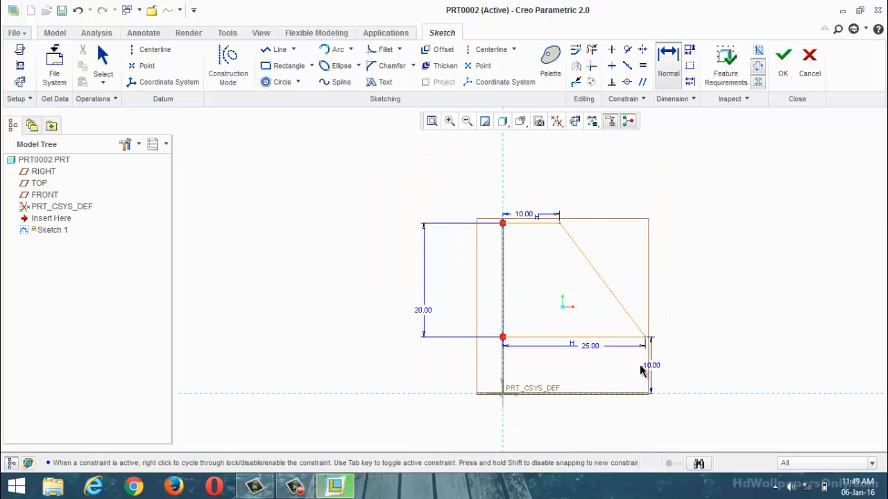
double_click(649, 364)
type("0")
key("Return")
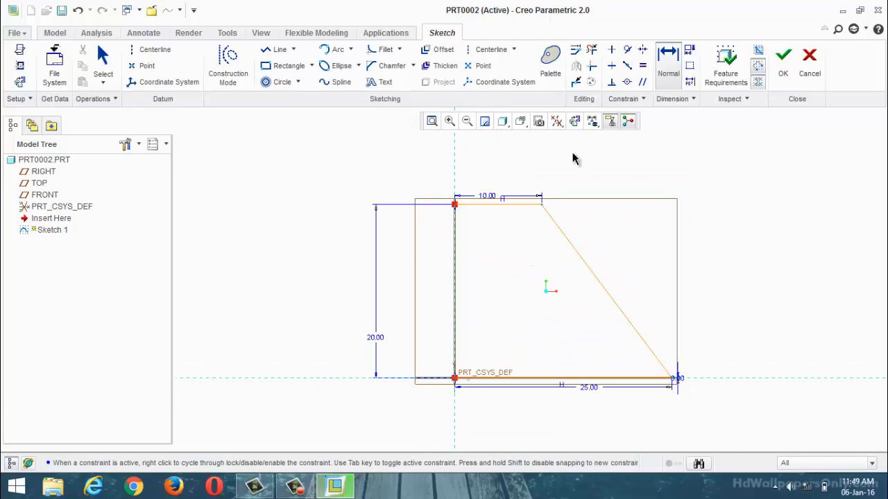
Step: Try to add a second height dimension along the profile's vertical reference
left_click(667, 63)
left_click(458, 204)
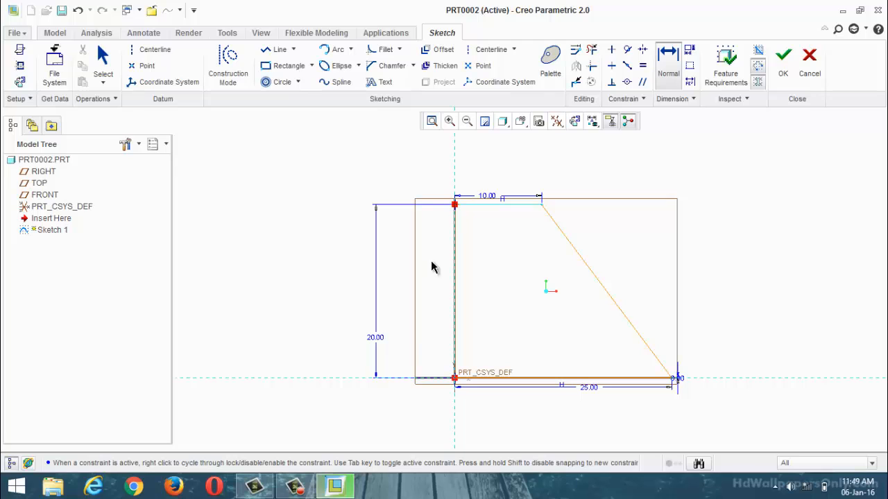
middle_click(318, 321)
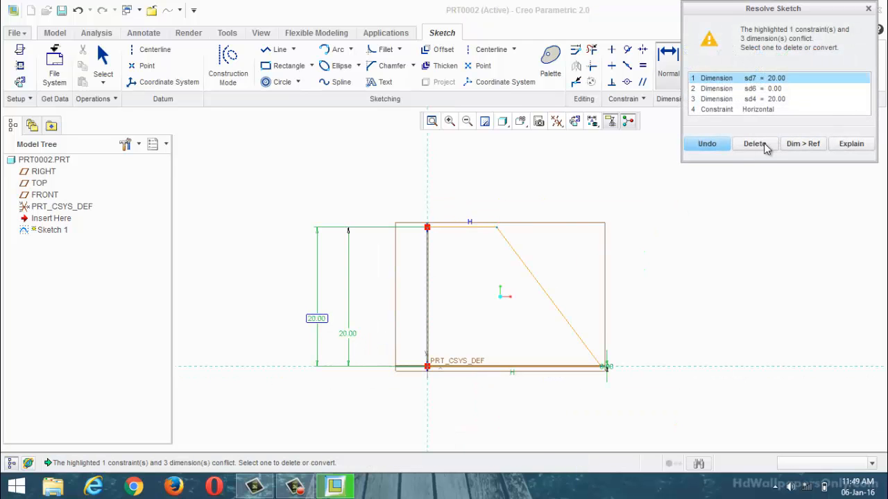
left_click(868, 9)
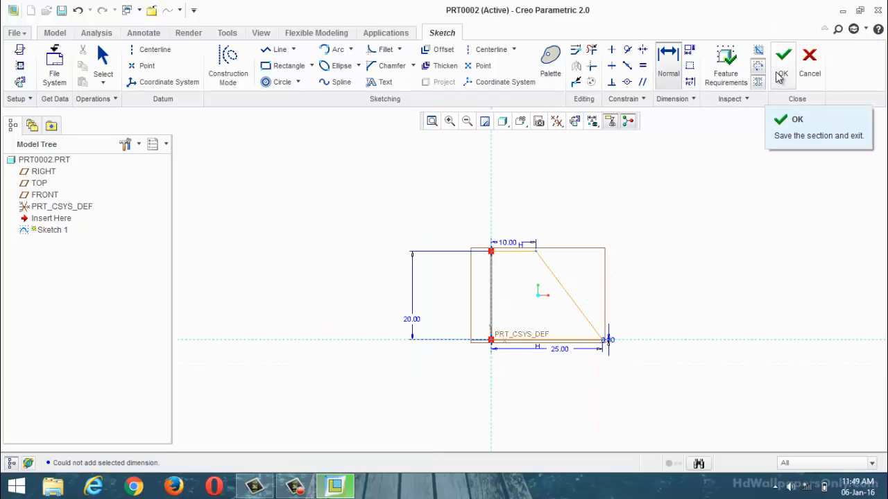
Step: Add a datum centerline along the vertical reference of the trapezoid sketch and finish the sketch
left_click(149, 49)
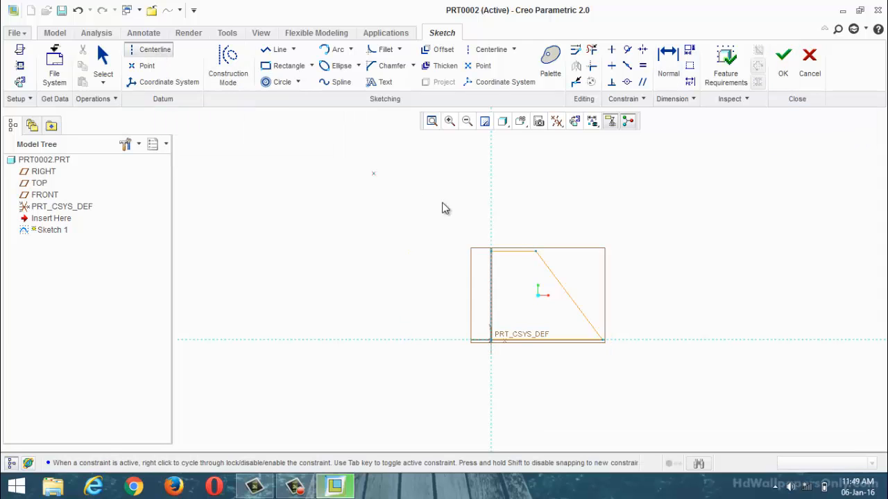
left_click(493, 199)
left_click(494, 222)
left_click(785, 58)
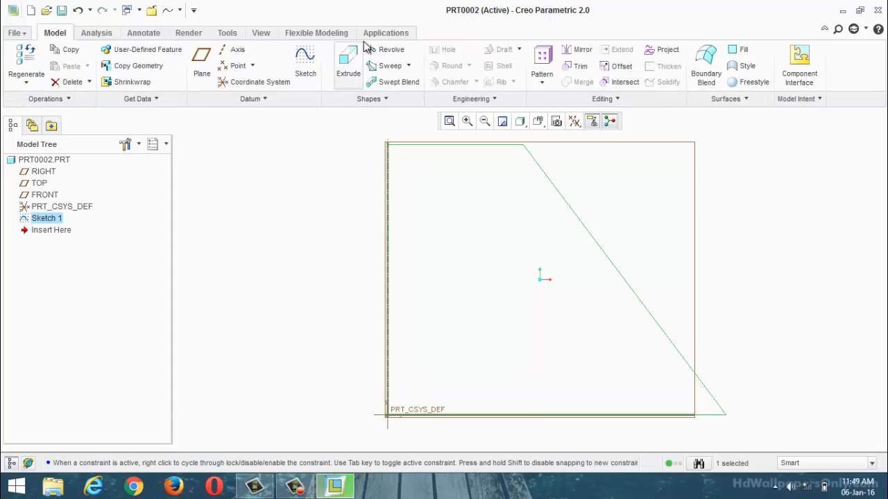
Step: Revolve the trapezoid sketch 360 degrees about its internal centerline as a surface and return to the default view
left_click(390, 52)
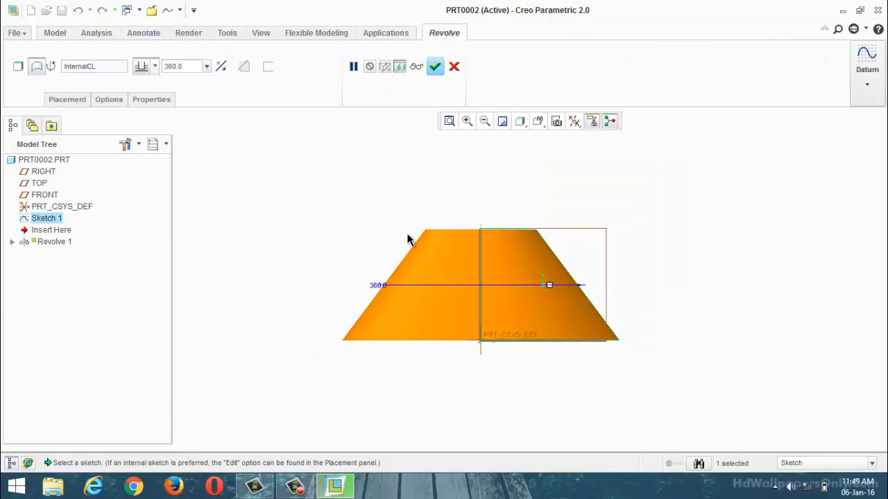
mouse_move(409, 238)
middle_mouse_down()
mouse_move(349, 257)
mouse_move(402, 111)
middle_mouse_up()
left_click(435, 67)
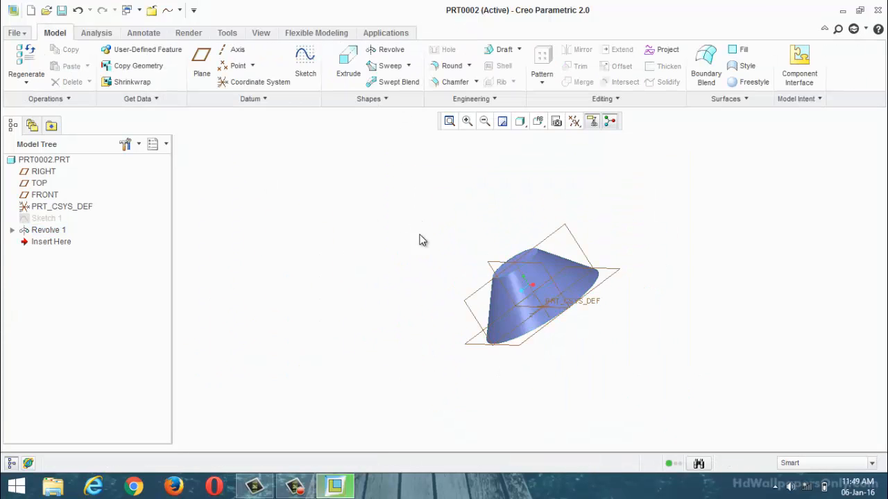
mouse_move(570, 294)
middle_mouse_down()
mouse_move(602, 230)
mouse_move(531, 264)
mouse_move(367, 240)
mouse_move(274, 211)
middle_mouse_up()
key("ctrl+d")
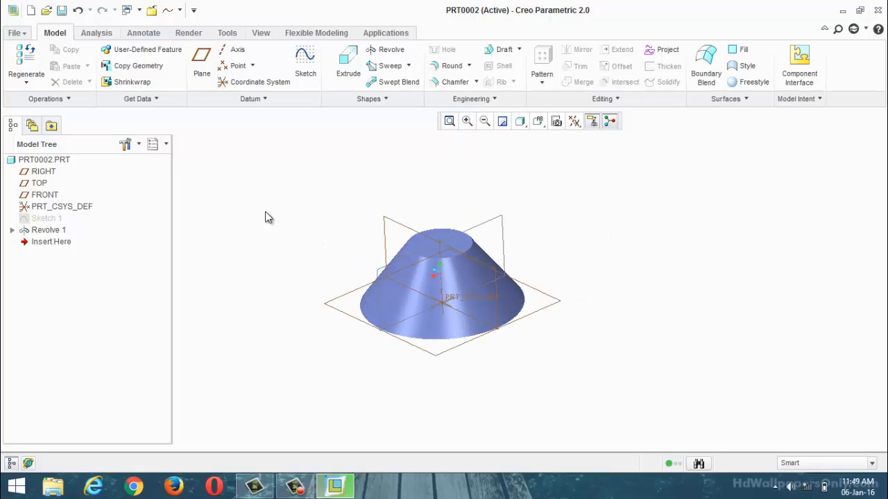
Step: Redefine the existing Revolve 1 feature as a solid instead of a surface
left_click(384, 49)
left_click(453, 66)
left_click(47, 229)
right_click(46, 229)
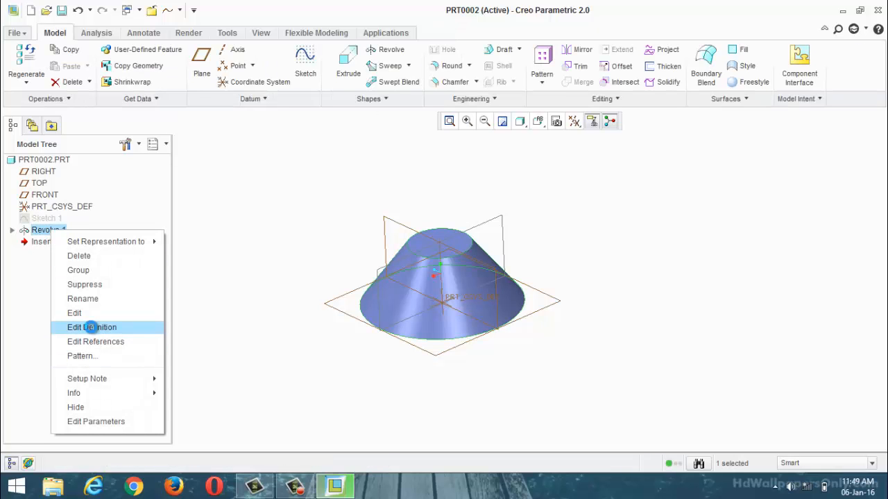
left_click(85, 326)
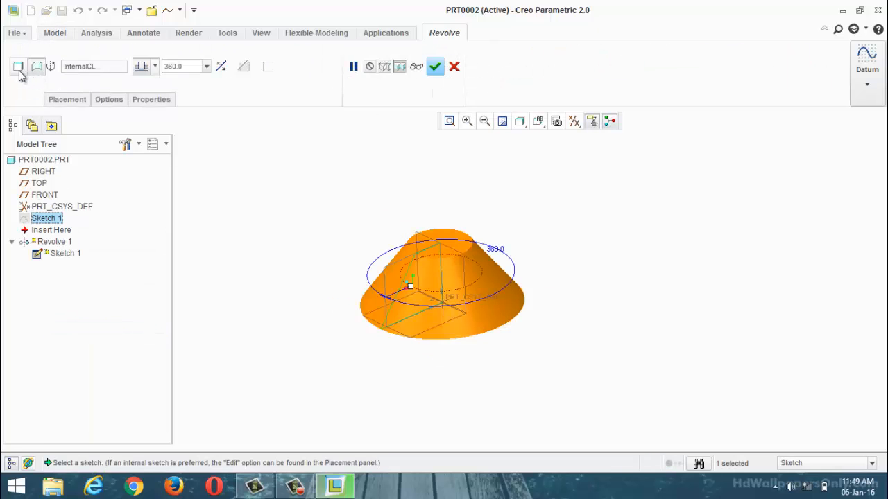
left_click(20, 70)
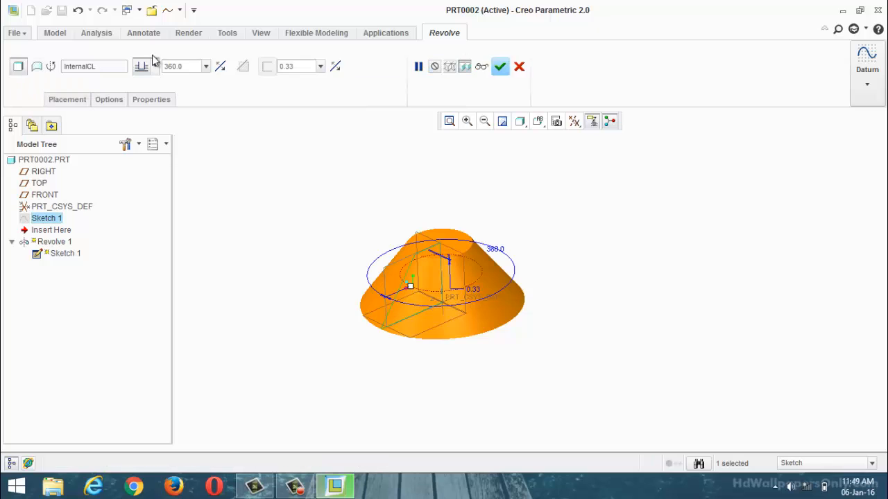
left_click(501, 68)
Step: Examine the revolved hub from its top, side and underside to check the solid body
scroll(339, 261, "down", 3)
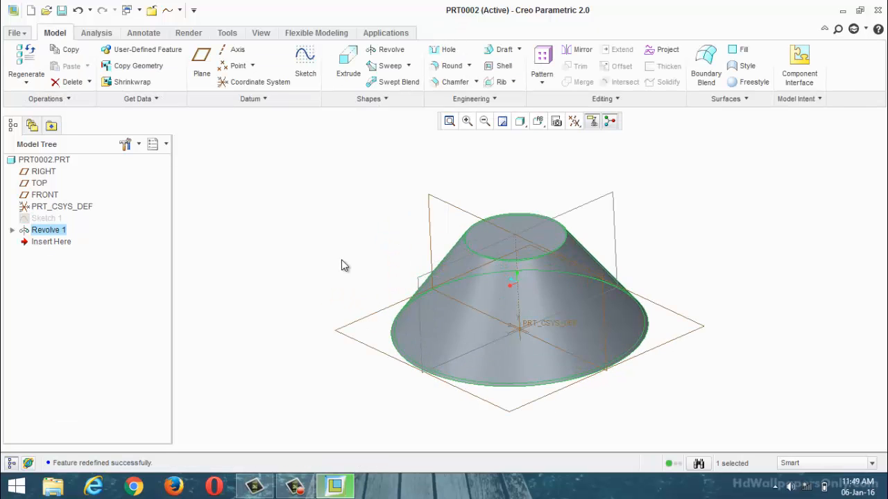
middle_click_drag(369, 254, 308, 240)
left_click(309, 240)
middle_click_drag(841, 243, 341, 124)
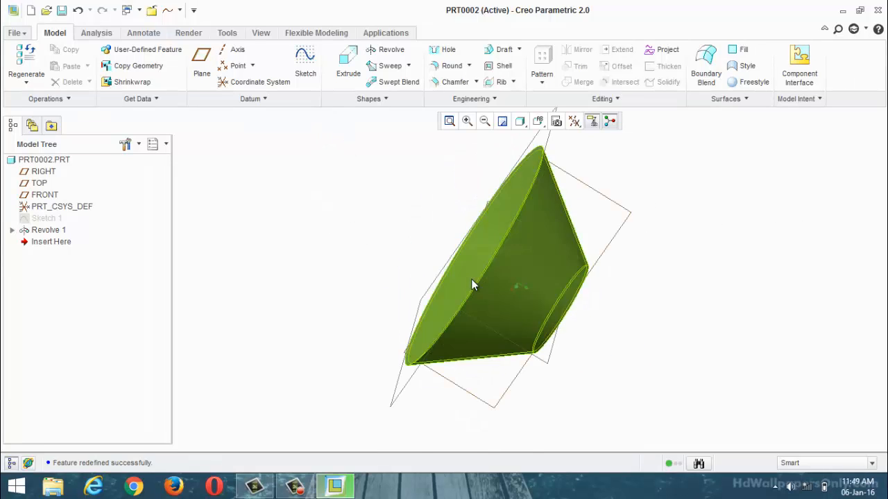
scroll(471, 279, "up", 2)
scroll(515, 245, "down", 3)
scroll(534, 300, "up", 2)
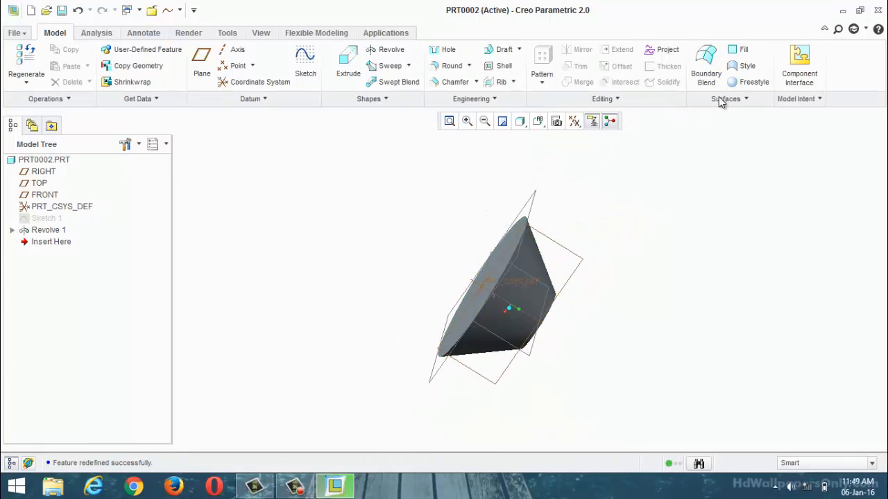
middle_click_drag(602, 337, 580, 222)
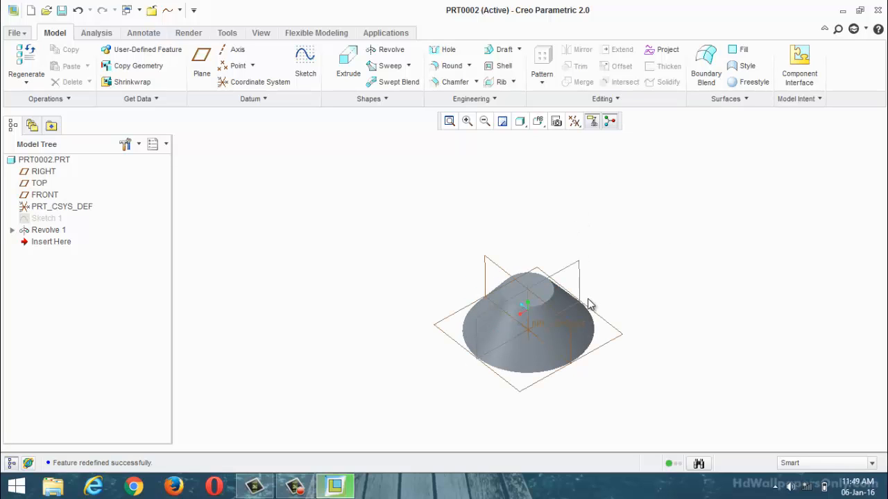
Step: Create a Style feature on the hub and set the RIGHT datum plane as its active plane
left_click(746, 68)
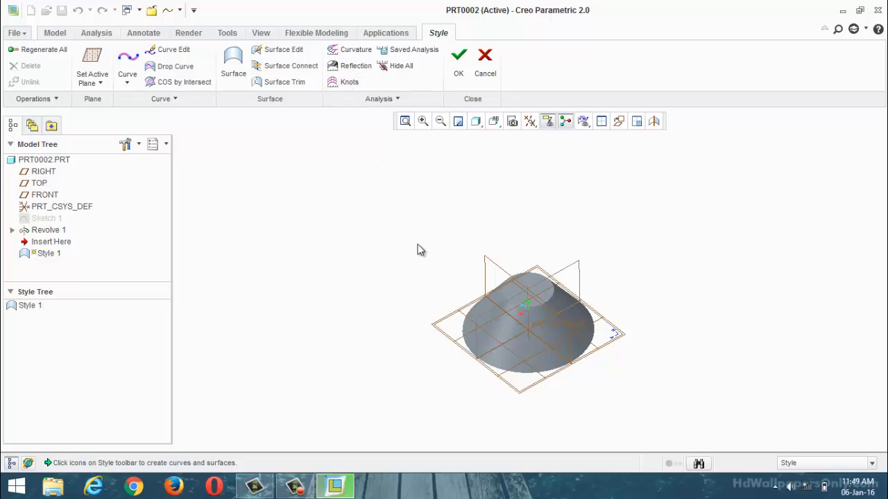
middle_click_drag(418, 245, 642, 287)
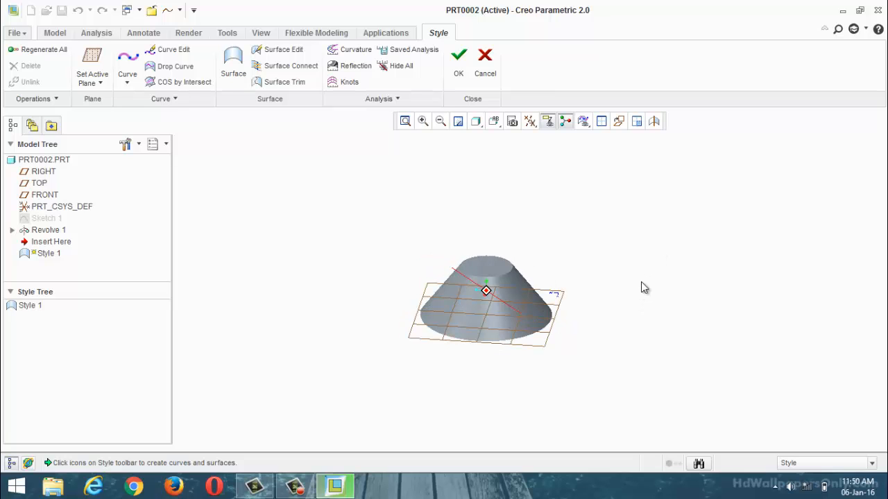
scroll(462, 233, "down", 3)
middle_click_drag(428, 296, 408, 296)
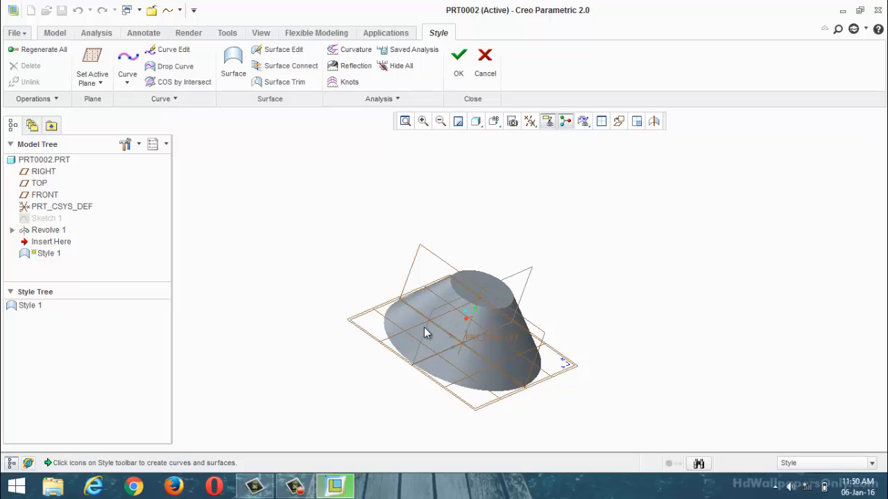
middle_click_drag(457, 313, 606, 226)
scroll(560, 292, "down", 4)
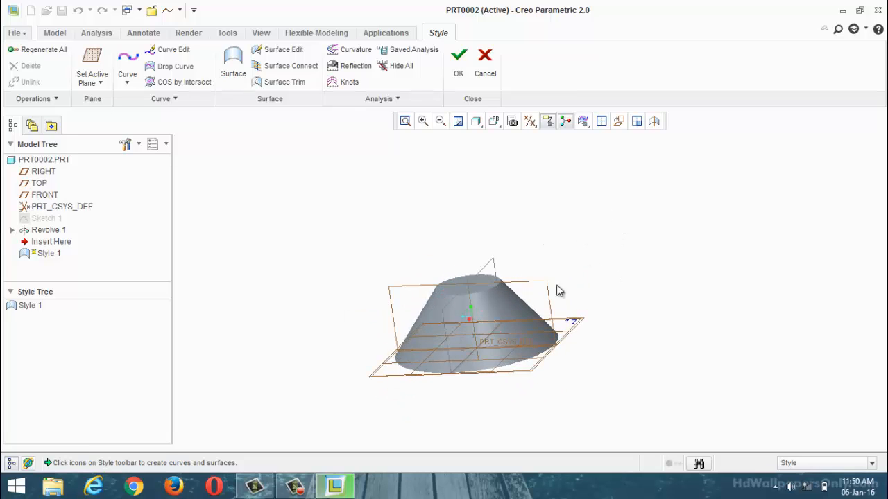
middle_click_drag(636, 256, 622, 277)
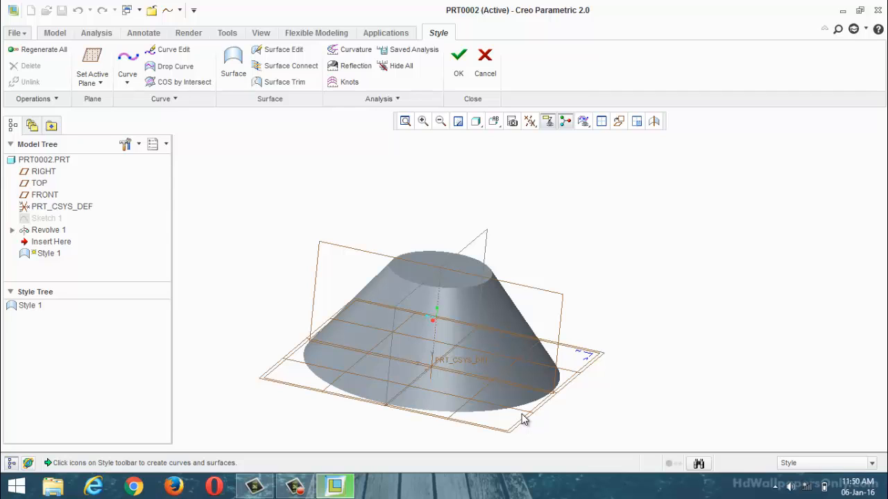
left_click(100, 82)
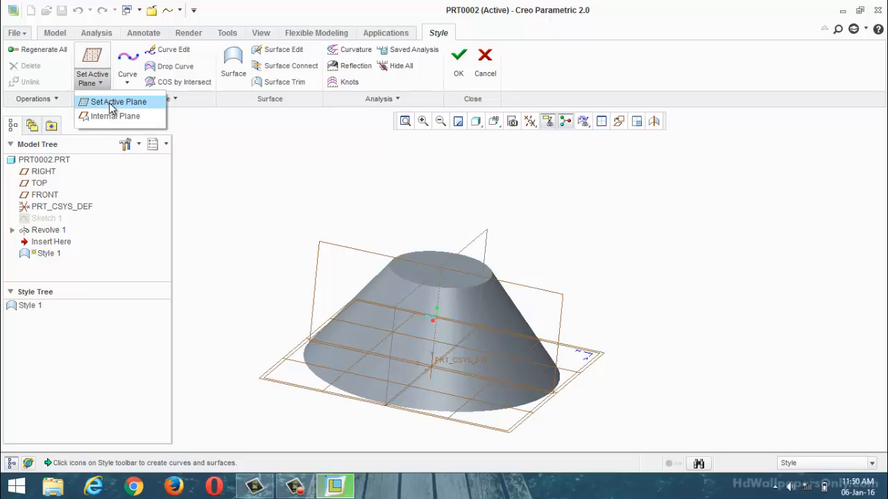
left_click(376, 156)
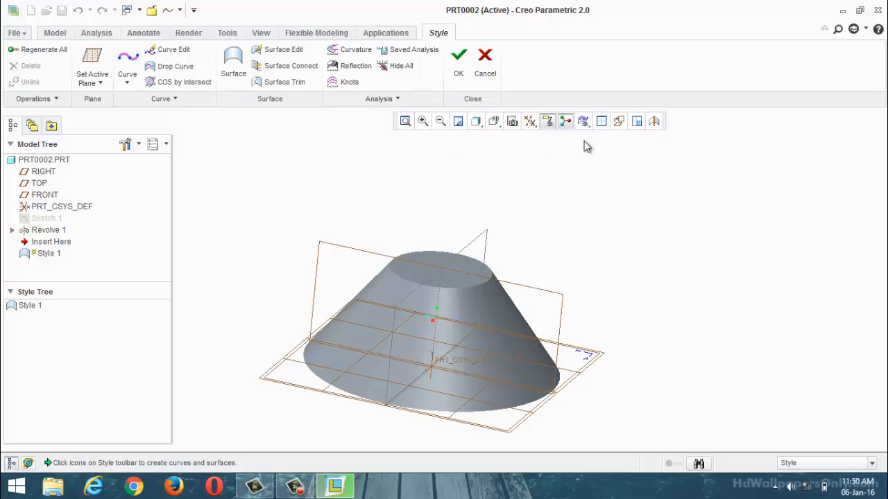
left_click(87, 67)
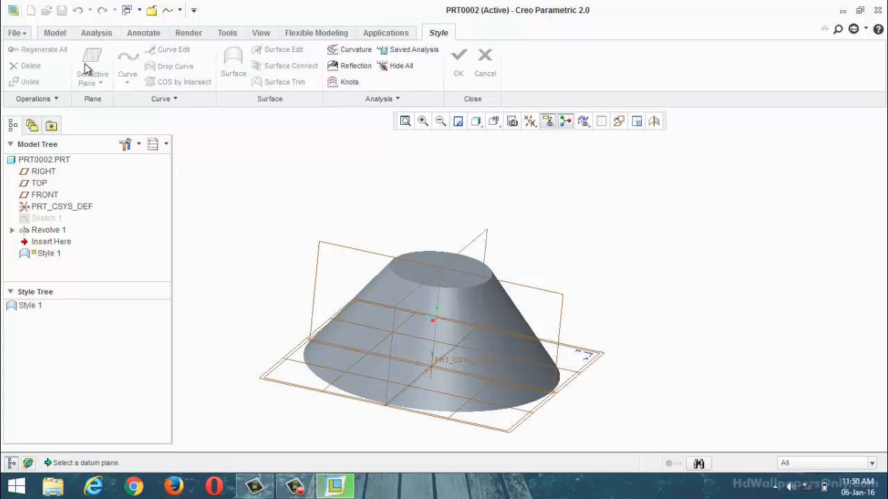
left_click(355, 252)
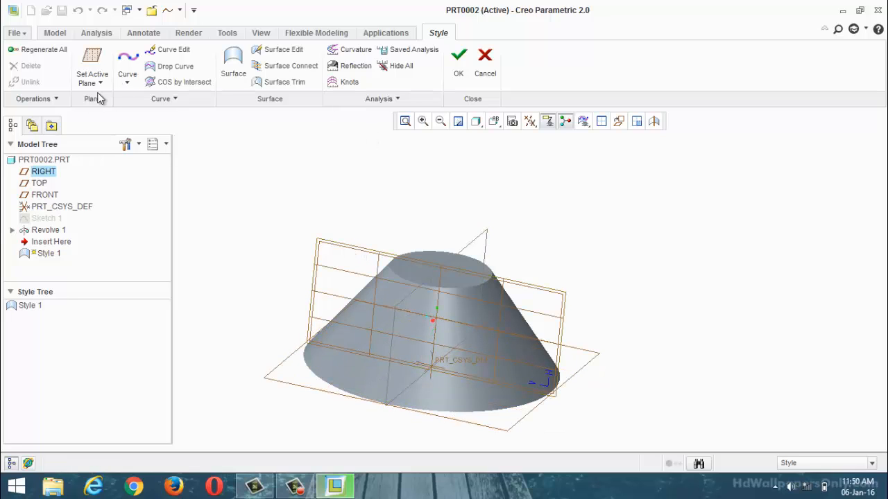
Step: Orient the model parallel to the active plane and choose RIGHT as the active plane again
left_click(98, 69)
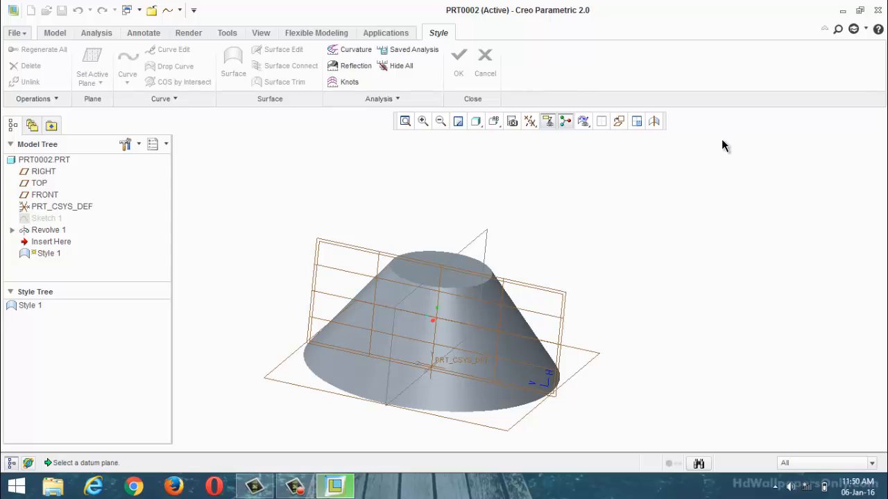
left_click(619, 121)
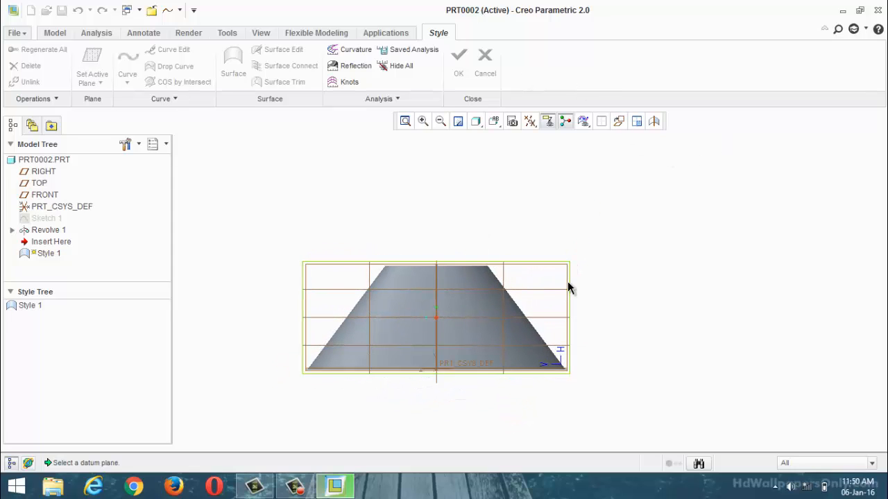
left_click(535, 264)
scroll(582, 257, "down", 3)
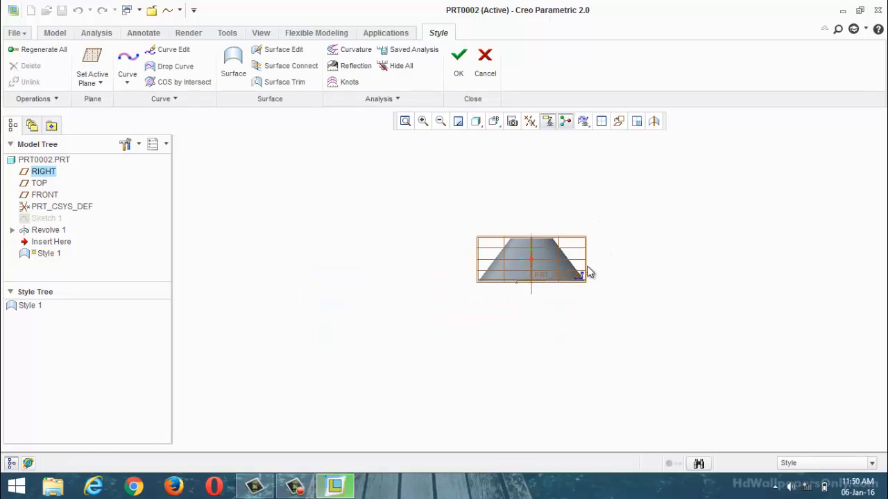
scroll(547, 269, "up", 3)
middle_click_drag(549, 251, 484, 257)
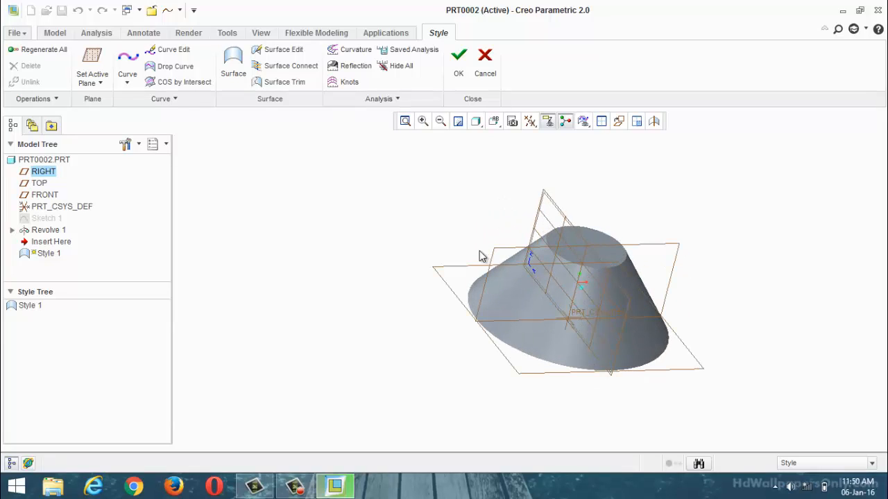
Step: Try the TOP and FRONT datum planes as the Style feature's active plane and return to RIGHT
left_click(94, 59)
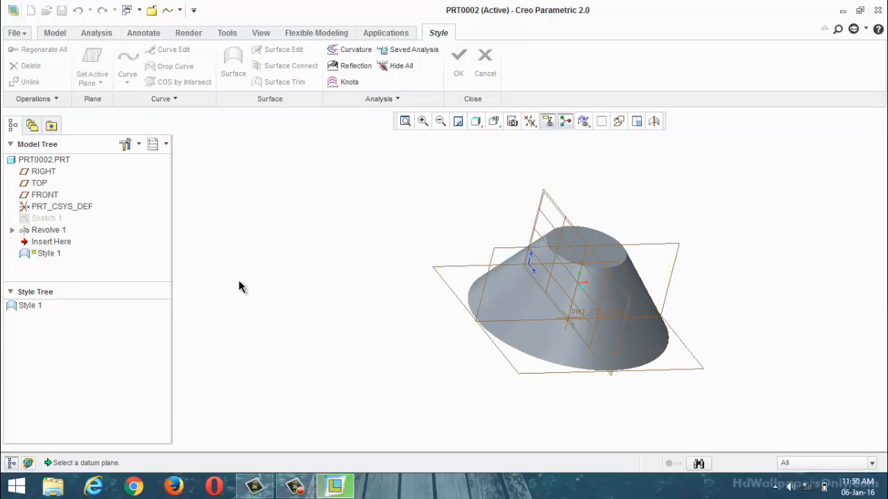
left_click(440, 279)
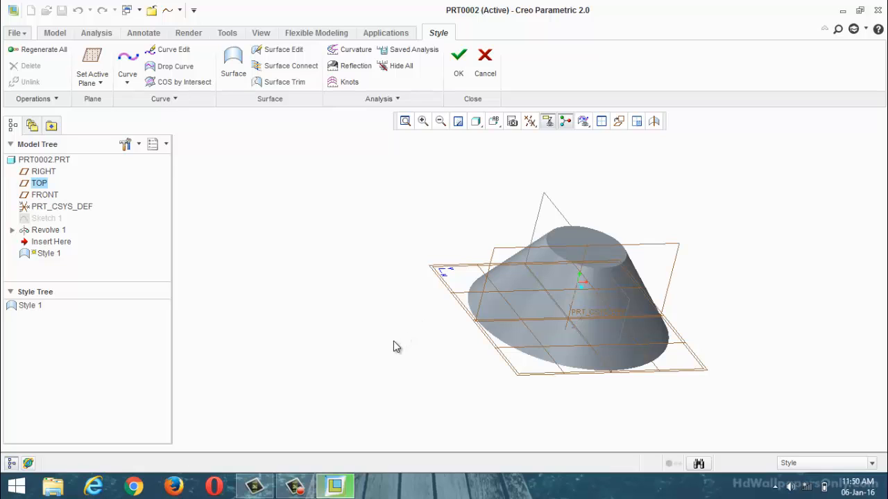
left_click(98, 67)
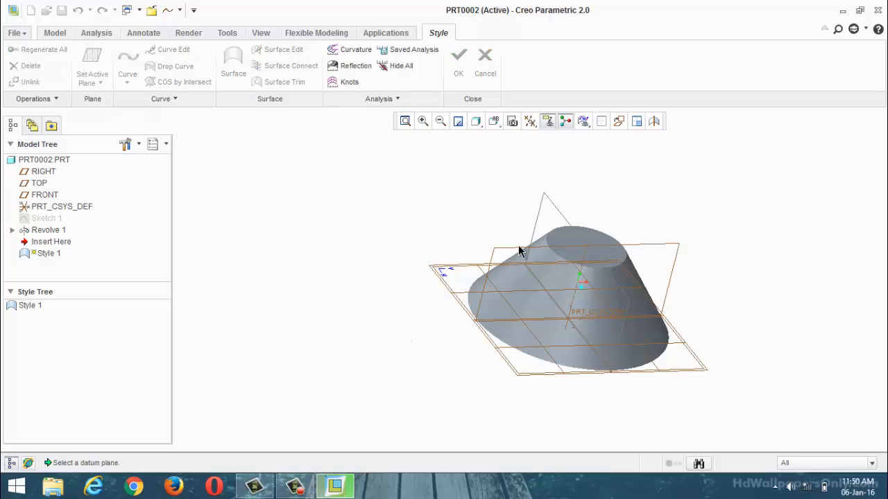
left_click(489, 267)
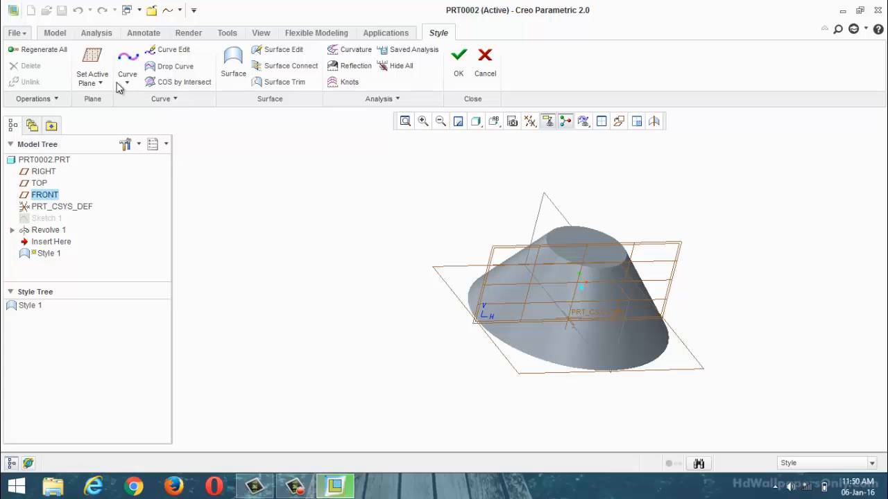
left_click(95, 69)
left_click(544, 203)
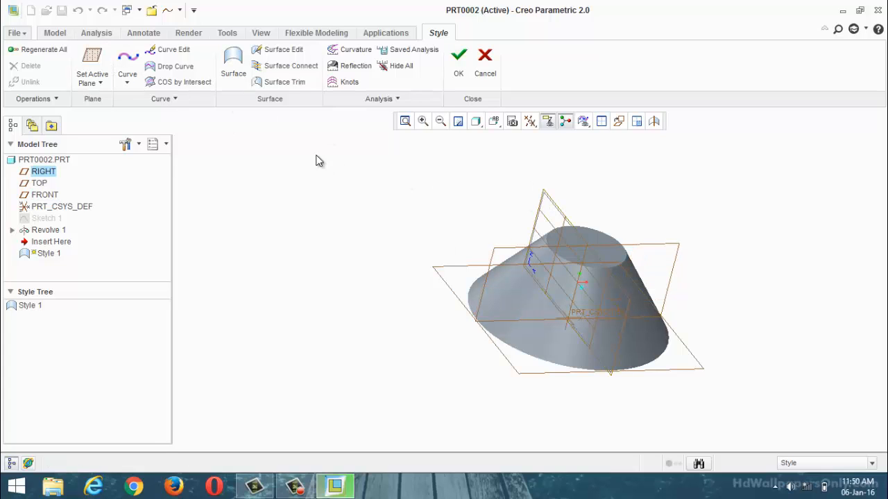
Step: Orient the model with the active RIGHT plane parallel to the screen, keeping the whole hub in view
left_click(99, 83)
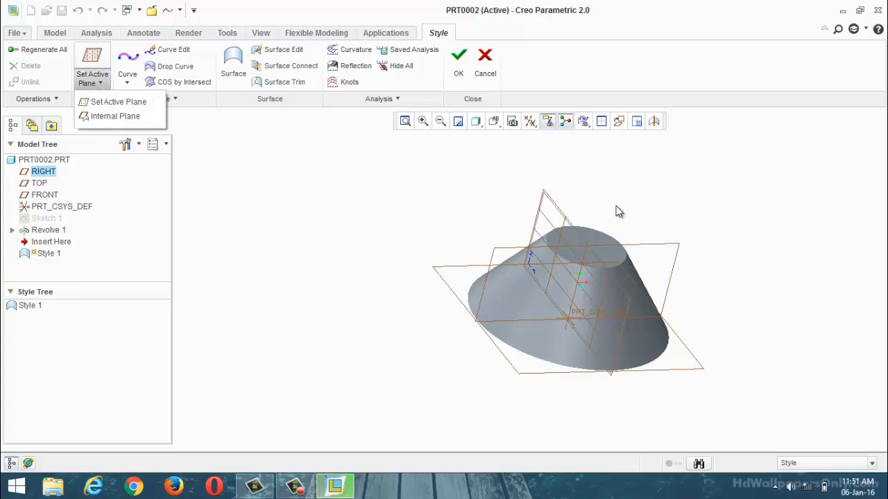
left_click(562, 216)
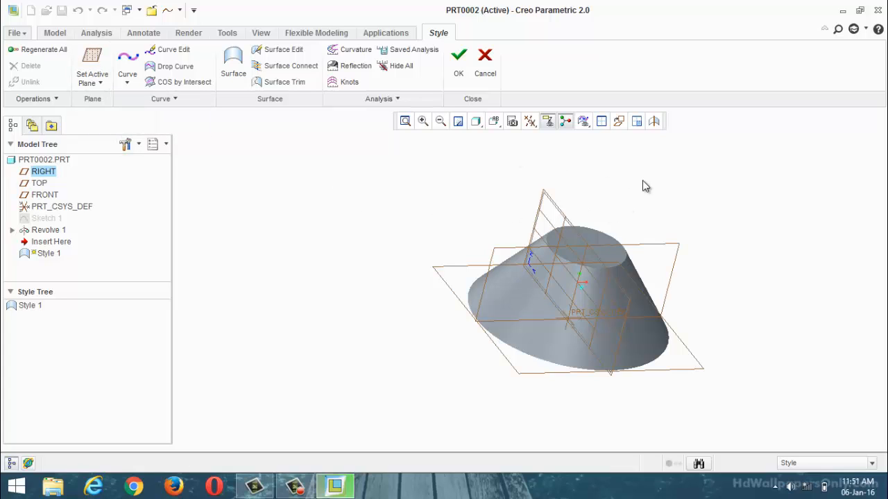
left_click(618, 122)
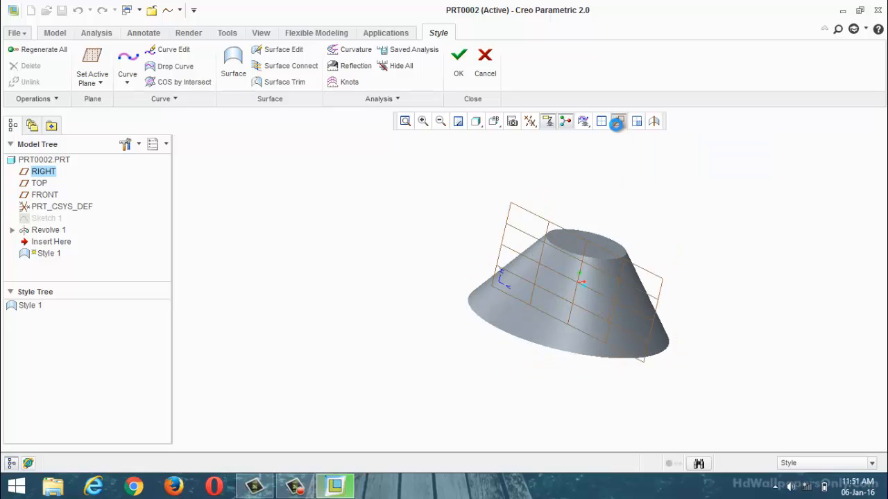
scroll(831, 319, "down", 2)
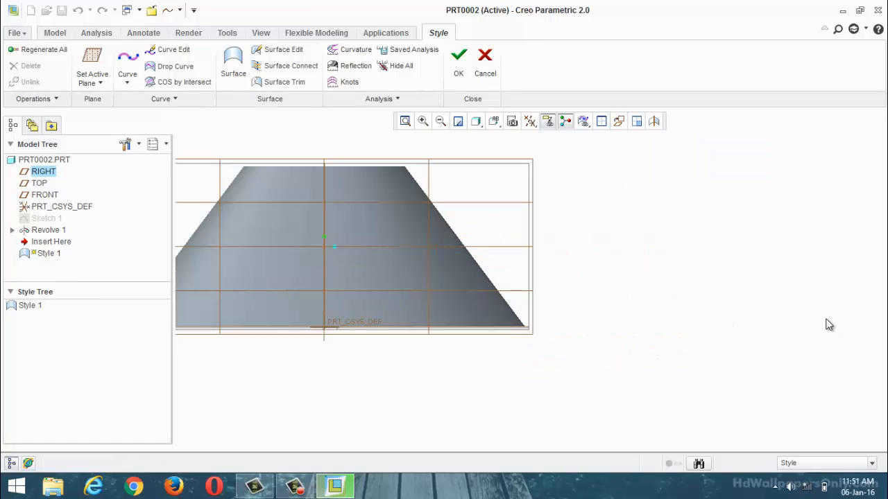
scroll(825, 319, "up", 2)
scroll(696, 276, "down", 1)
scroll(713, 277, "up", 1)
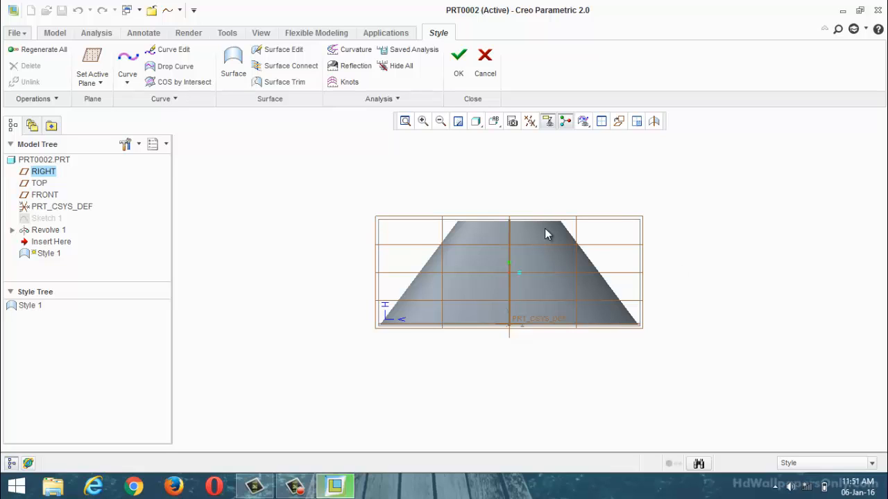
scroll(458, 219, "up", 2)
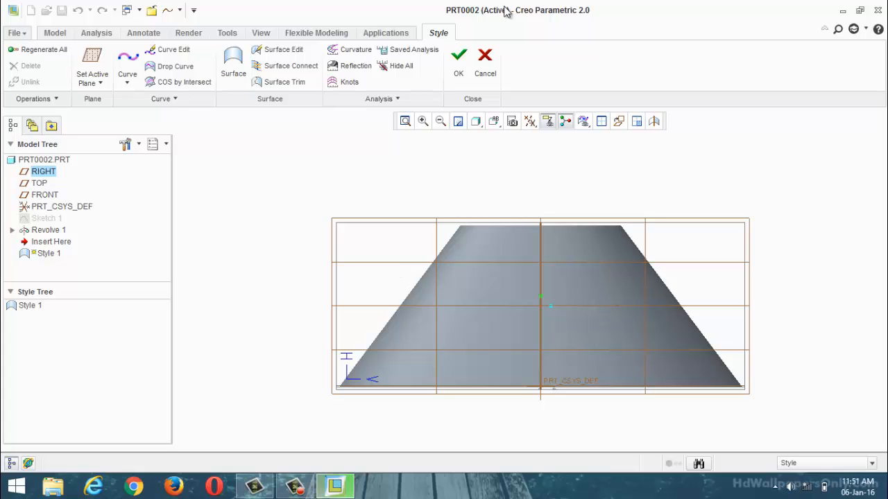
left_click(131, 82)
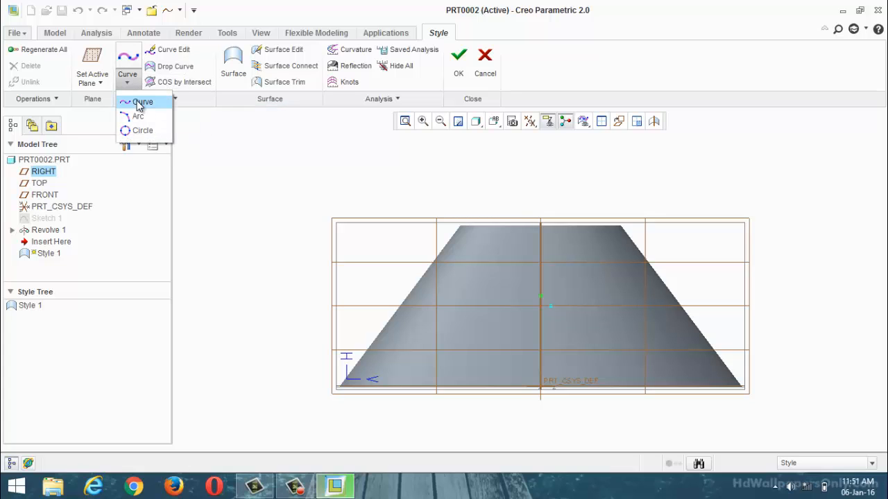
left_click(141, 103)
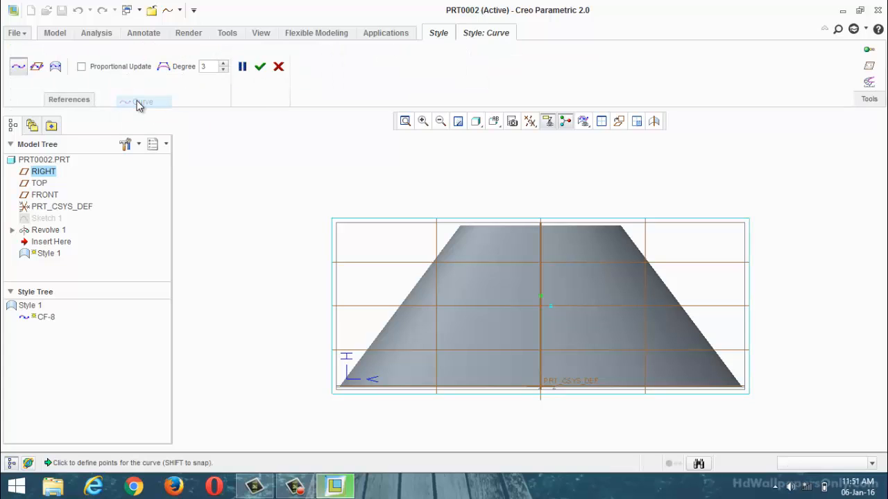
left_click(38, 69)
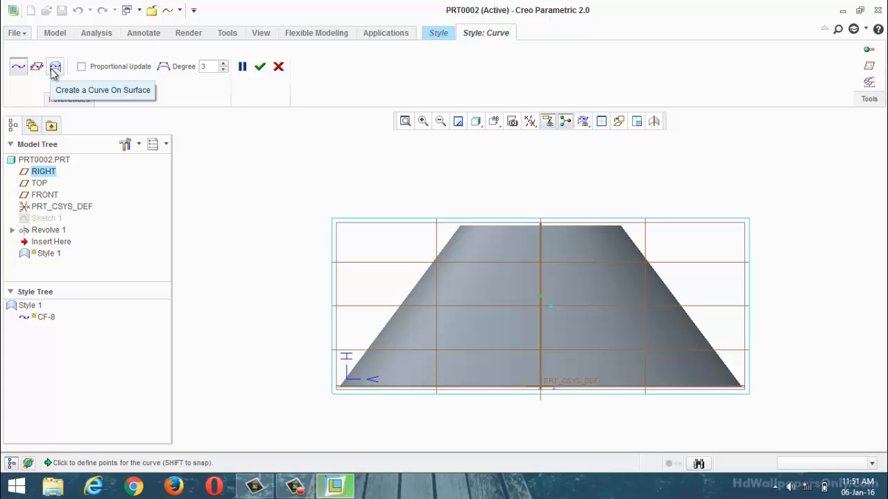
left_click(55, 68)
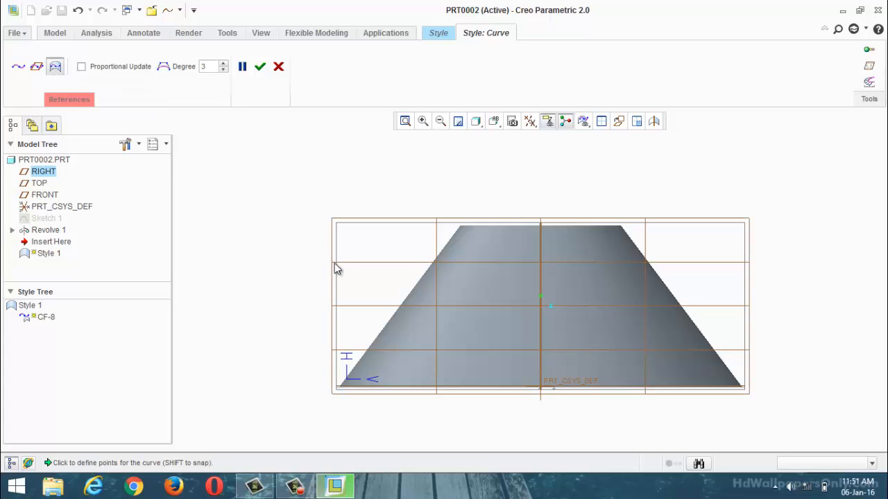
left_click(63, 104)
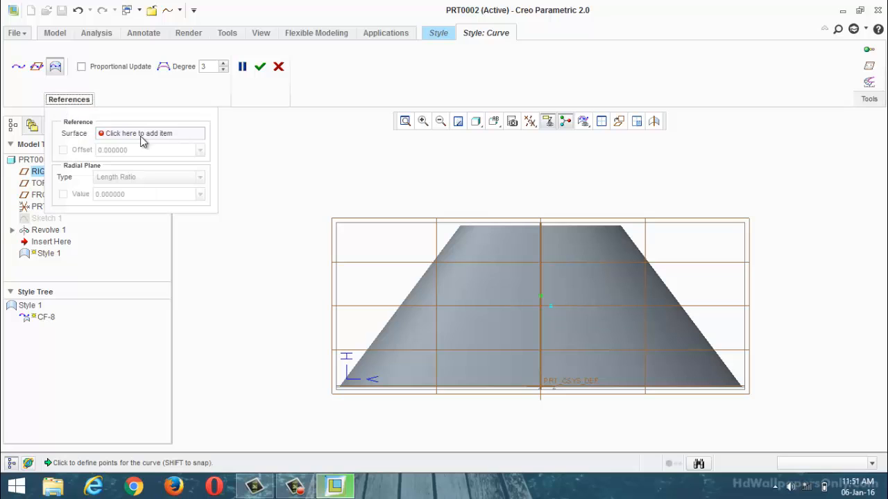
key("ctrl+d")
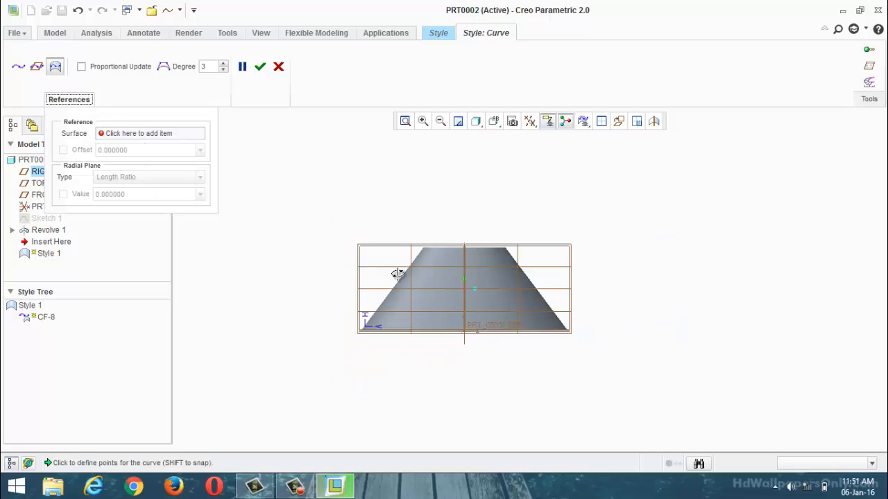
scroll(473, 341, "up", 3)
scroll(497, 343, "down", 2)
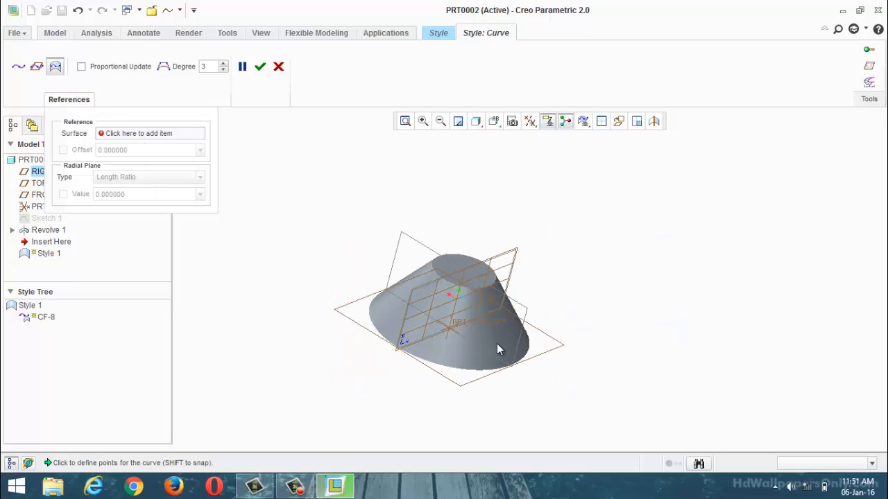
middle_click_drag(497, 344, 450, 336)
scroll(450, 336, "down", 3)
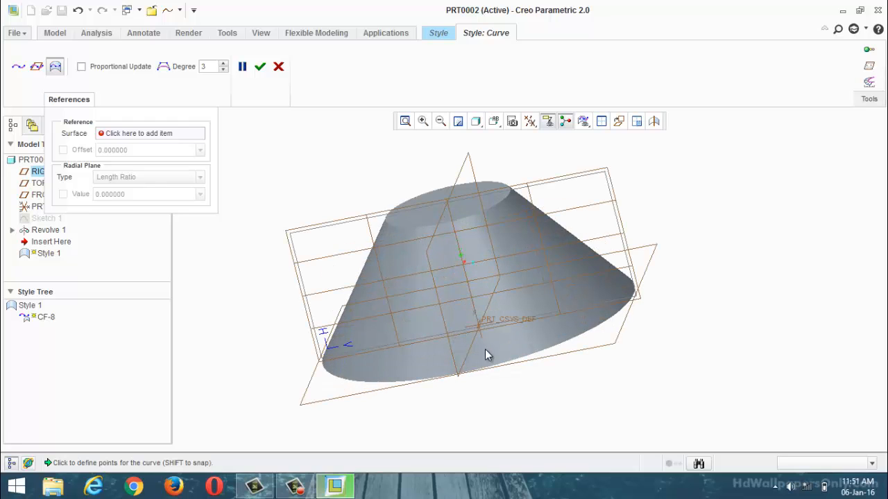
left_click(486, 349)
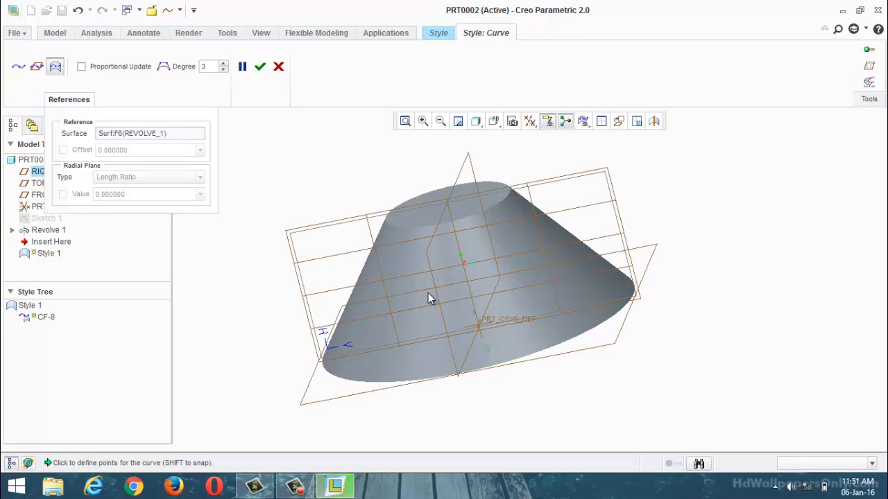
mouse_move(353, 277)
middle_mouse_down()
mouse_move(280, 298)
mouse_move(300, 302)
middle_mouse_up()
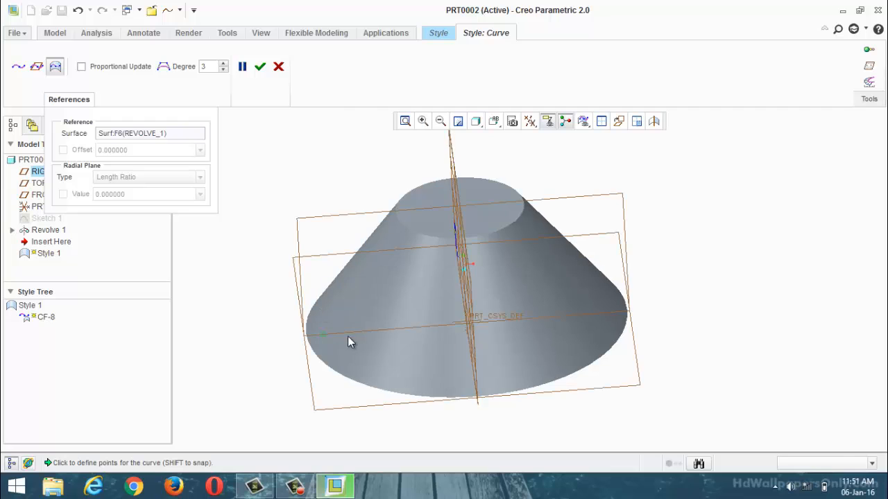
left_click(399, 315)
left_click(278, 66)
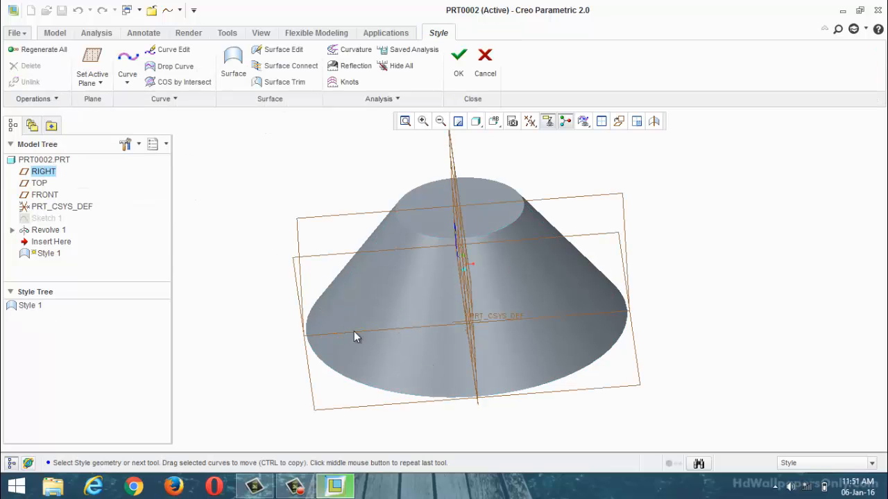
Step: Set the FRONT datum plane as the active plane and orient the model parallel to it
scroll(387, 244, "up", 2)
scroll(378, 267, "down", 1)
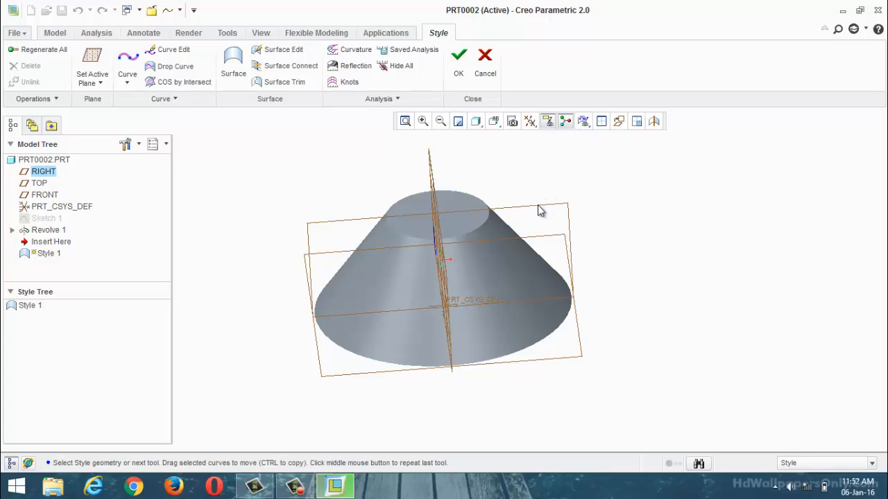
left_click(87, 80)
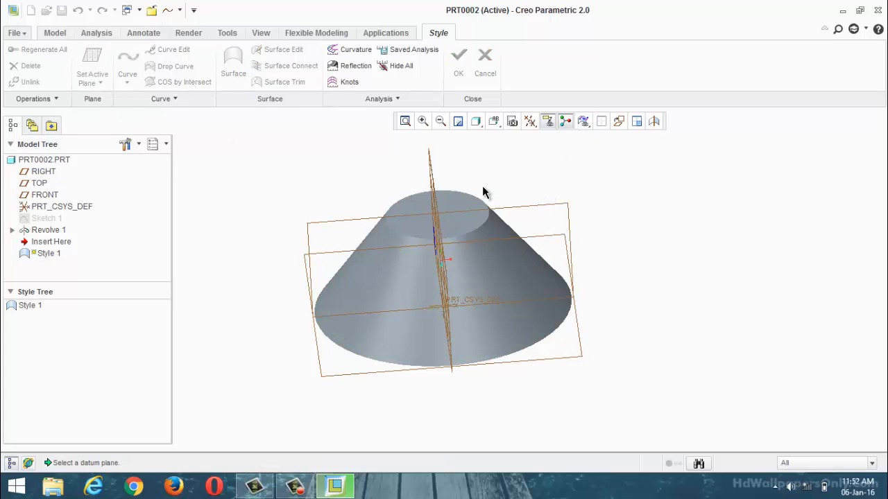
left_click(525, 201)
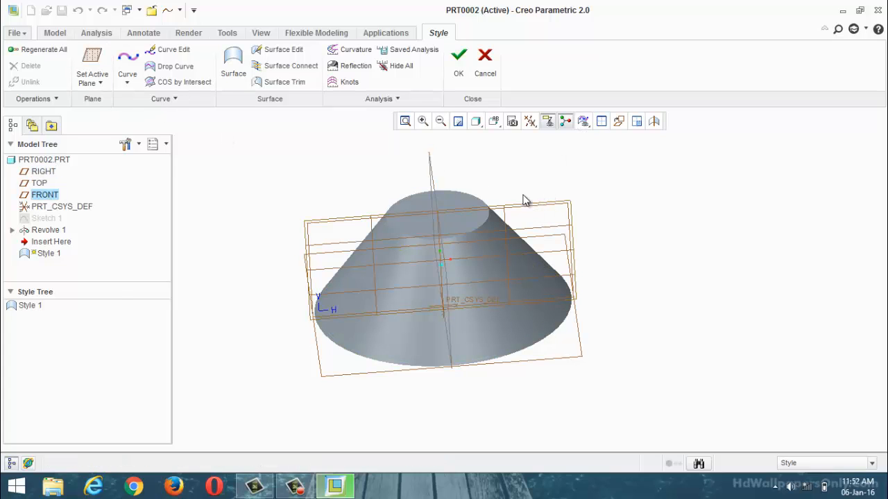
left_click(620, 124)
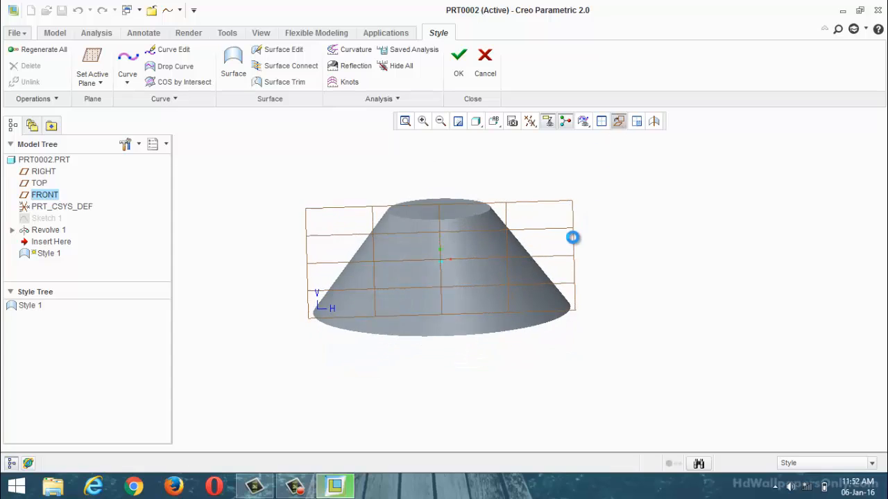
Step: Create a four-point, degree 3 curve on the hub's conical surface, rising from its lower left to its upper right
left_click(125, 84)
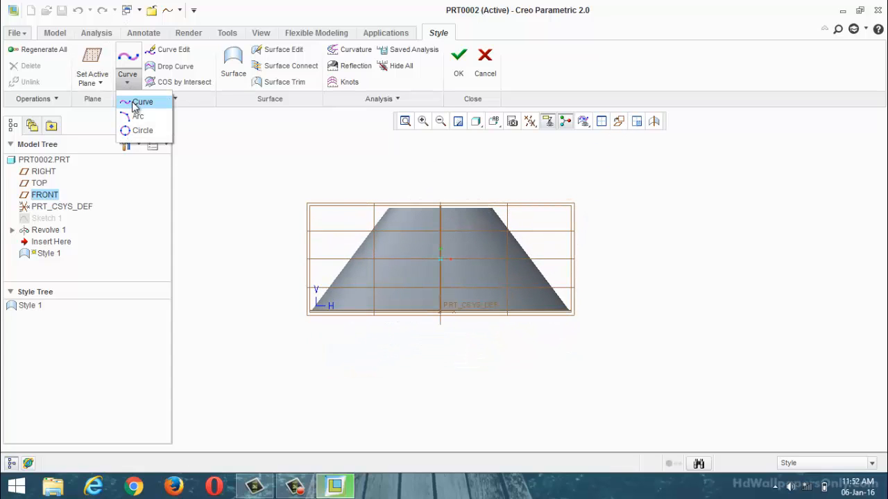
left_click(134, 100)
middle_click_drag(361, 306, 442, 297)
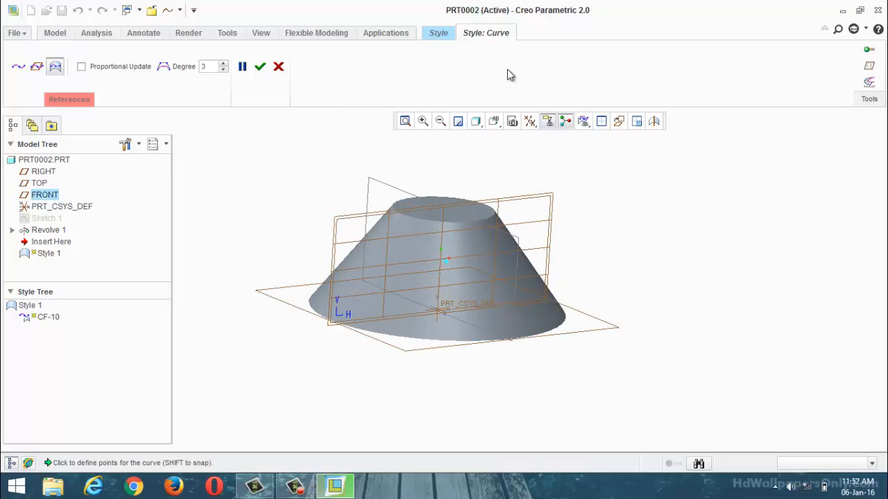
left_click(619, 121)
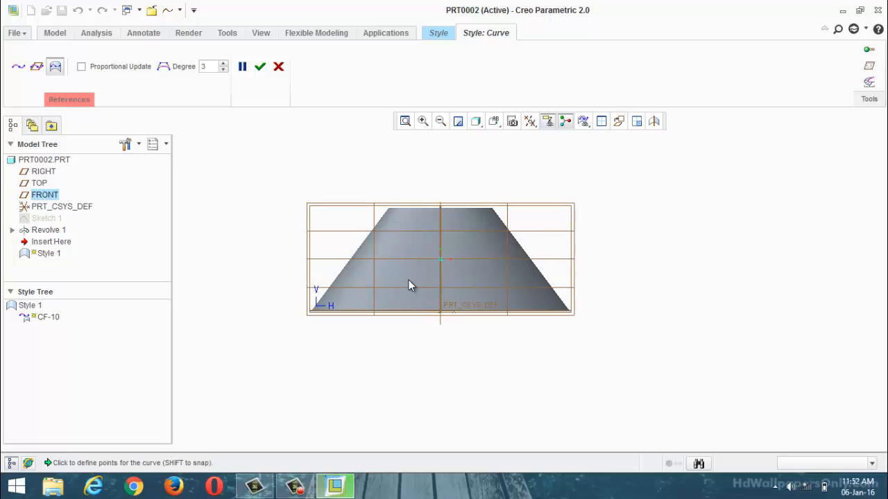
scroll(408, 283, "down", 2)
left_click(333, 294)
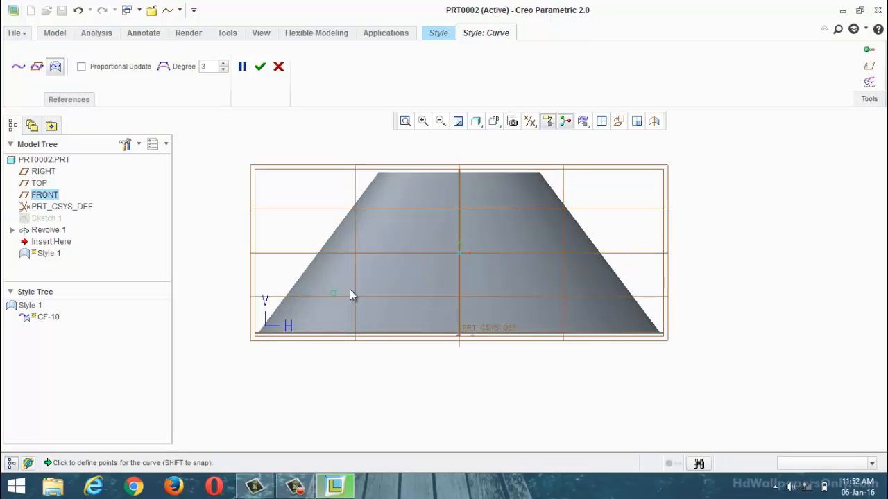
left_click(477, 255)
left_click(261, 66)
Step: Edit the curve on the hub surface by moving its end and interior points so it sags into a deeper, rounded bow
scroll(369, 320, "down", 2)
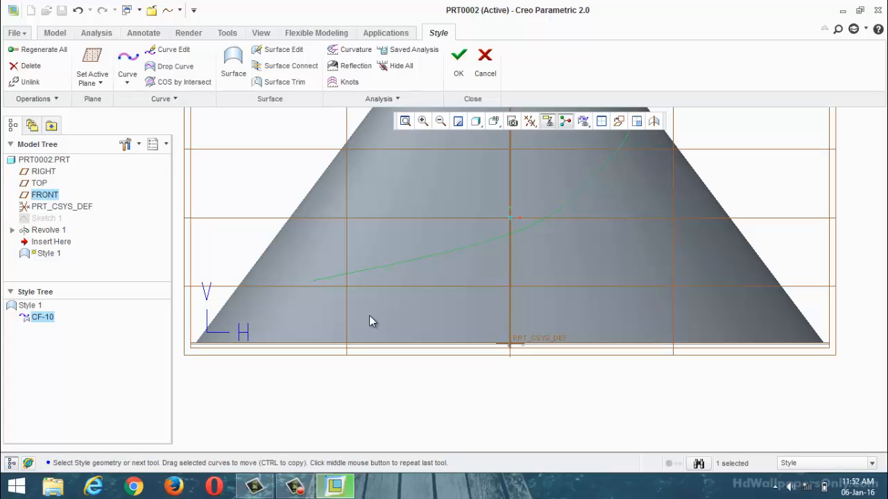
scroll(302, 220, "up", 3)
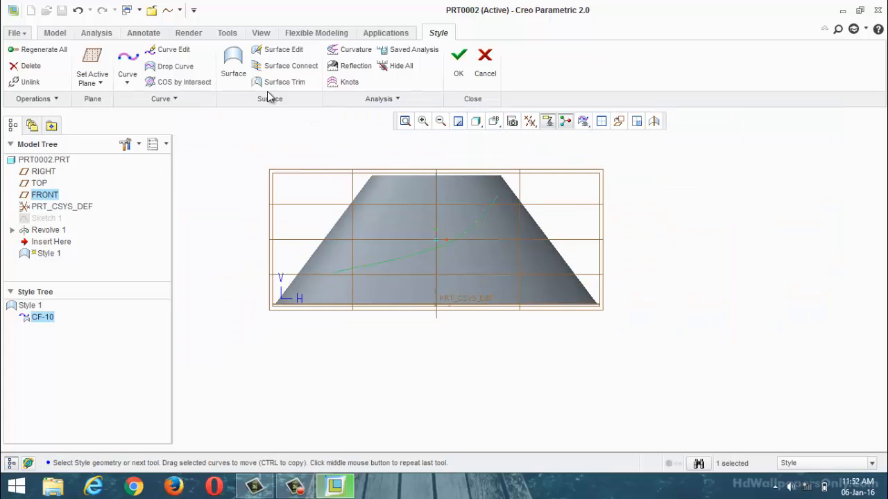
left_click(175, 54)
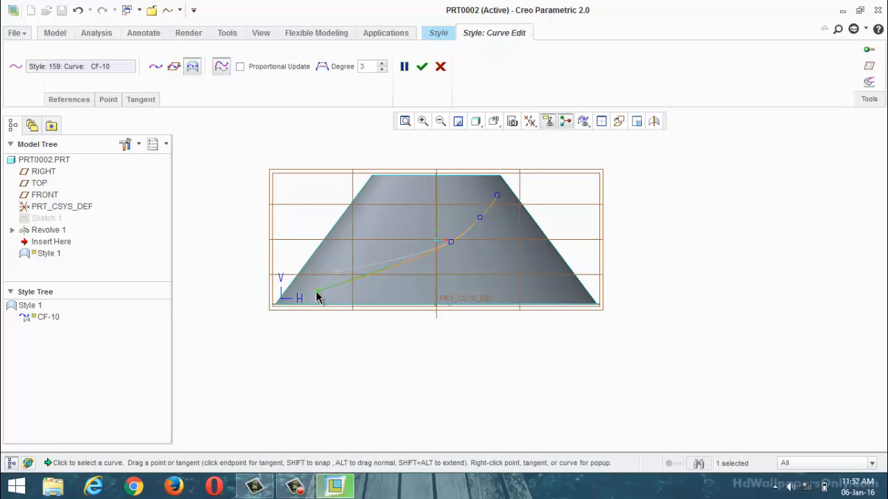
left_click_drag(330, 272, 324, 276)
left_click_drag(442, 252, 434, 257)
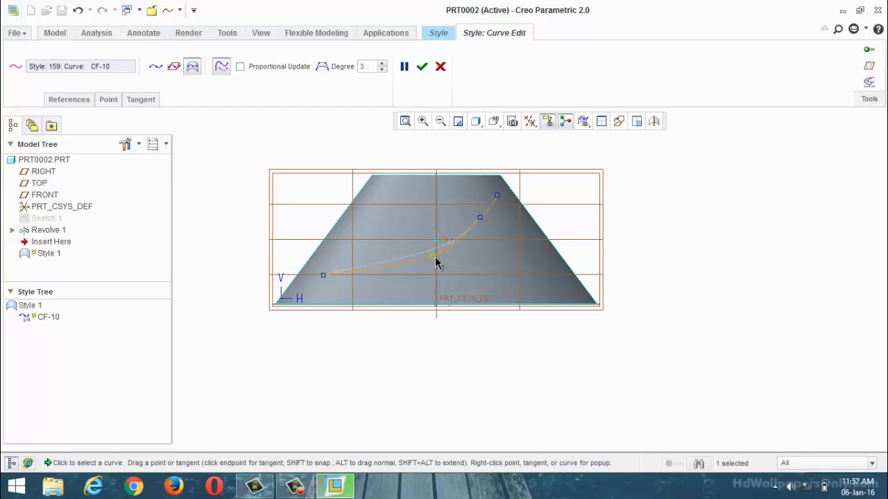
left_click_drag(480, 219, 493, 203)
scroll(474, 246, "up", 2)
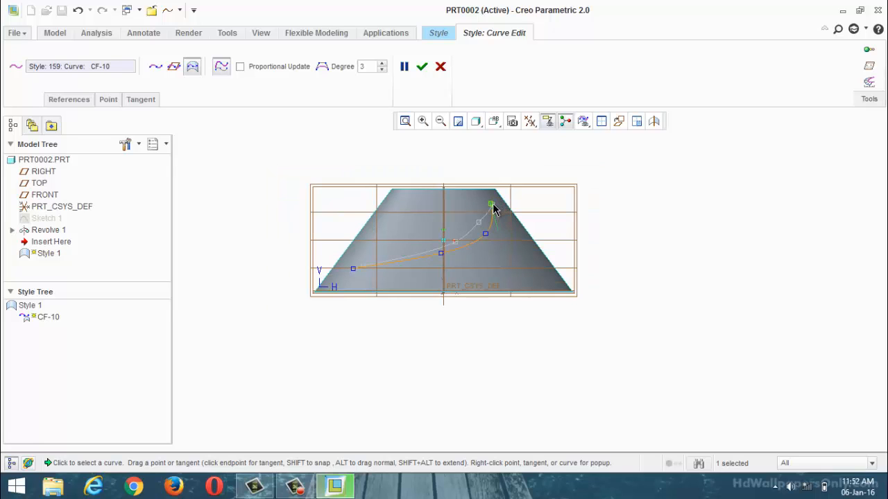
left_click_drag(486, 233, 428, 269)
left_click_drag(492, 206, 476, 208)
left_click_drag(474, 254, 464, 243)
mouse_move(462, 315)
middle_mouse_down()
mouse_move(453, 331)
mouse_move(467, 311)
middle_mouse_up()
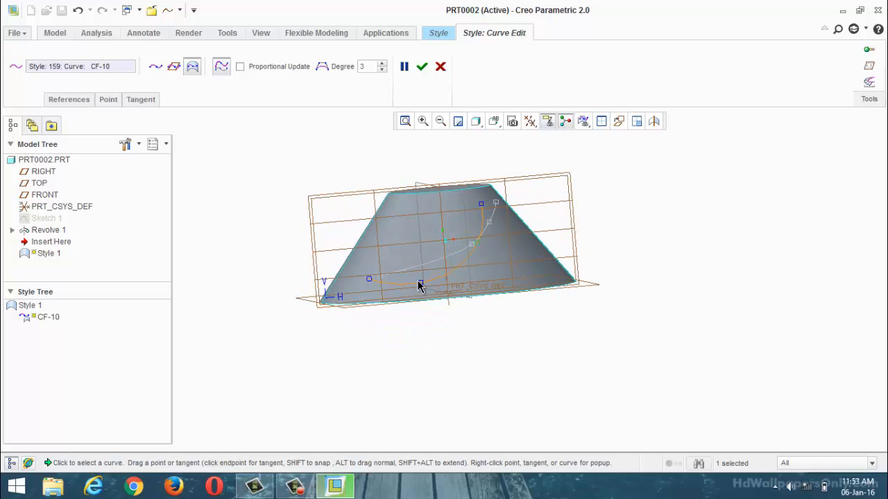
left_click(421, 66)
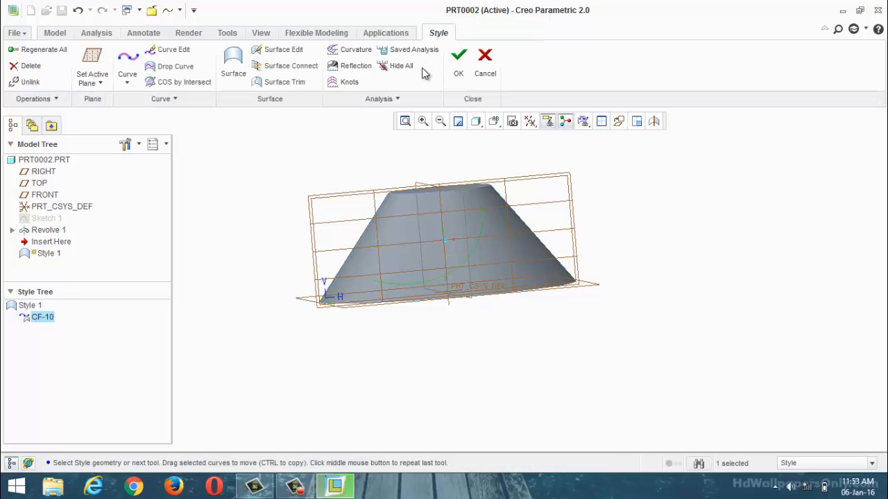
Step: With the view parallel to the FRONT plane, create a five-point planar curve on it that crosses the hub-surface curve
left_click(622, 236)
middle_click_drag(622, 235, 572, 263)
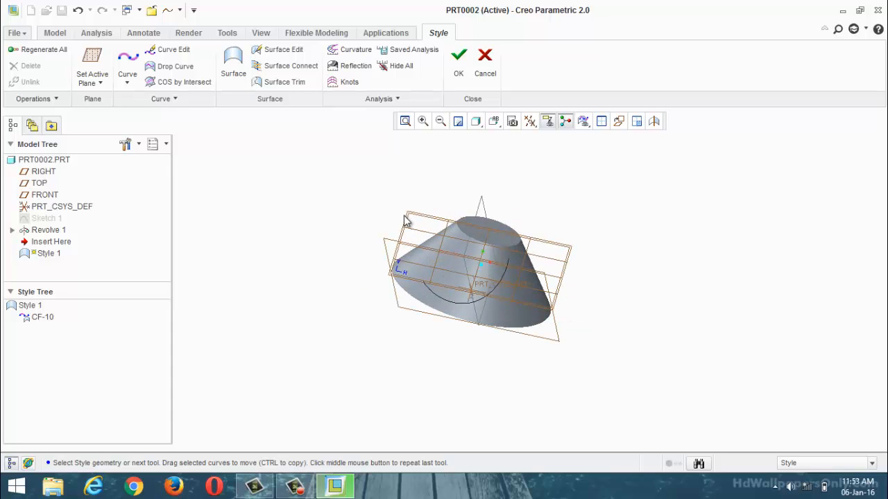
middle_click_drag(279, 200, 315, 268)
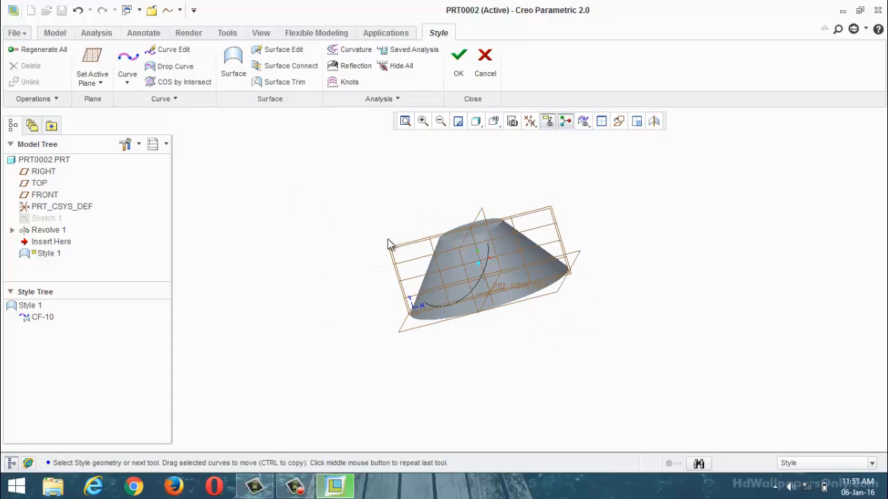
left_click(127, 82)
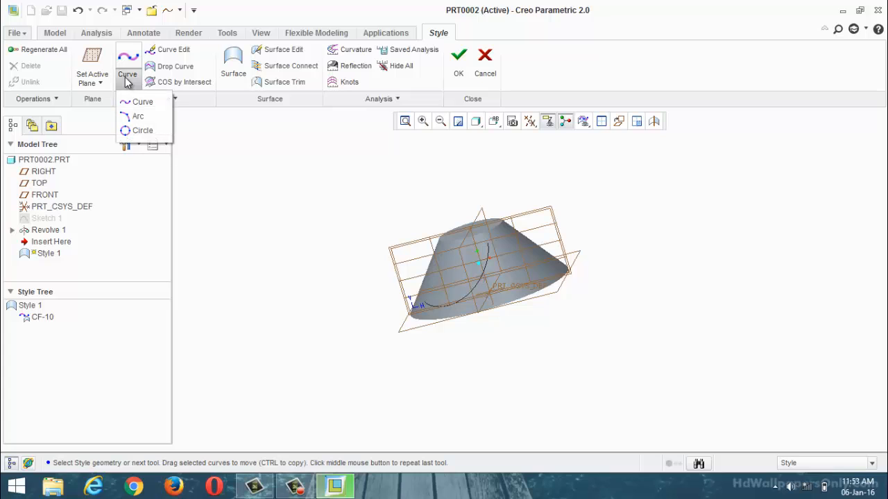
left_click(619, 122)
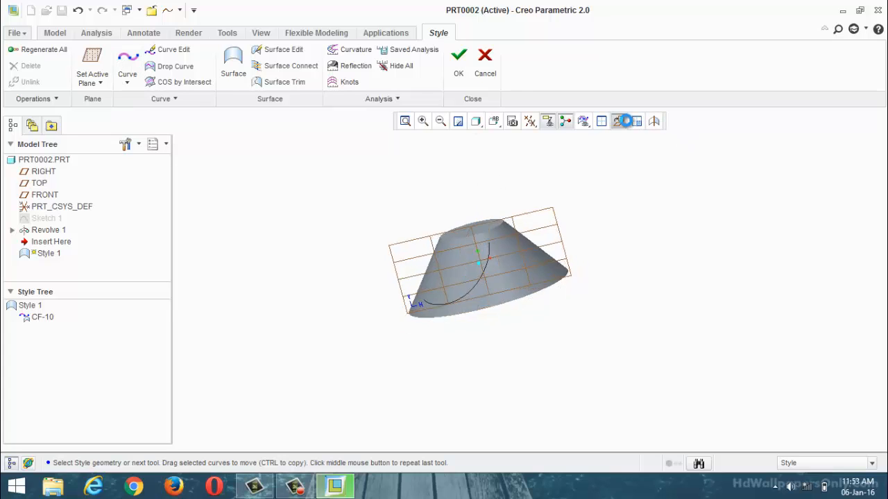
left_click(128, 84)
left_click(133, 104)
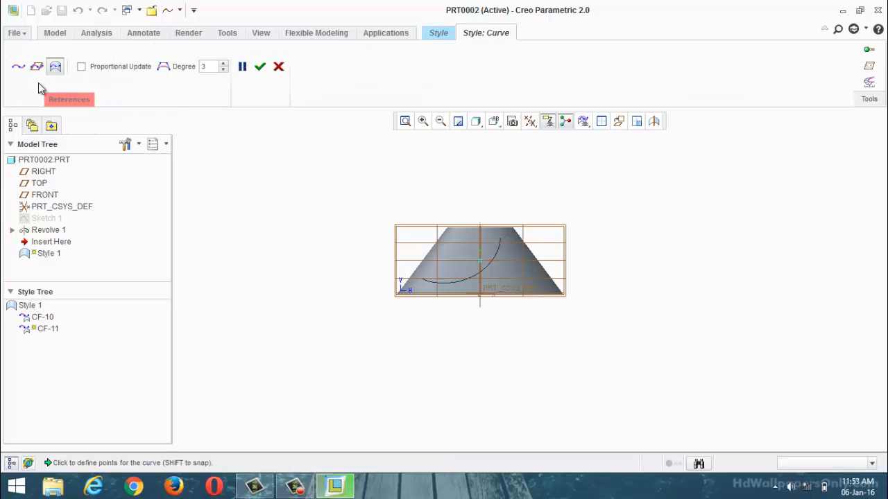
left_click(35, 66)
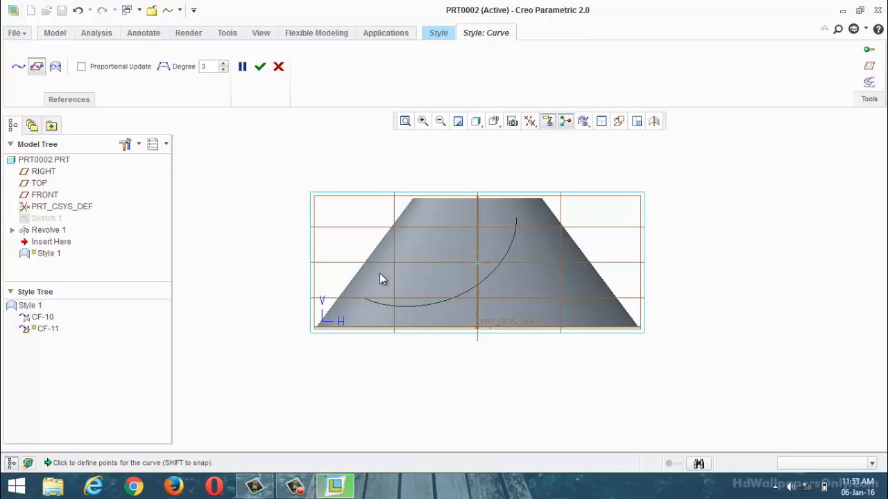
left_click(548, 238)
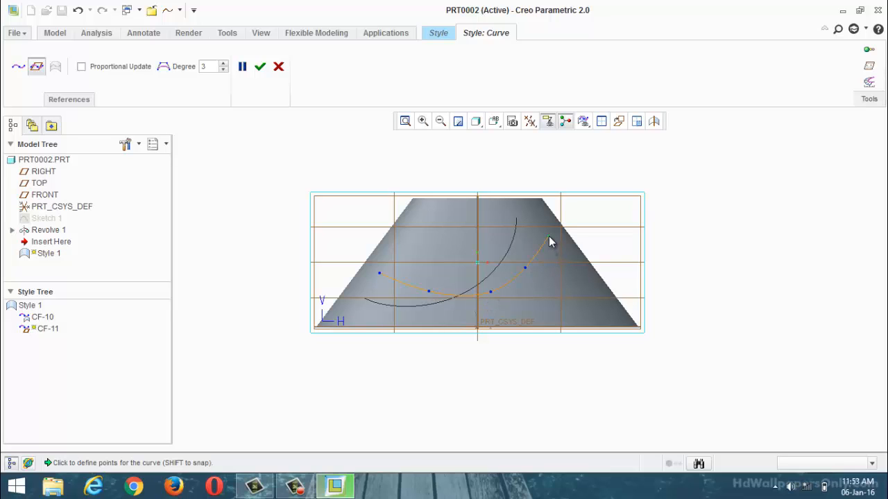
left_click(259, 67)
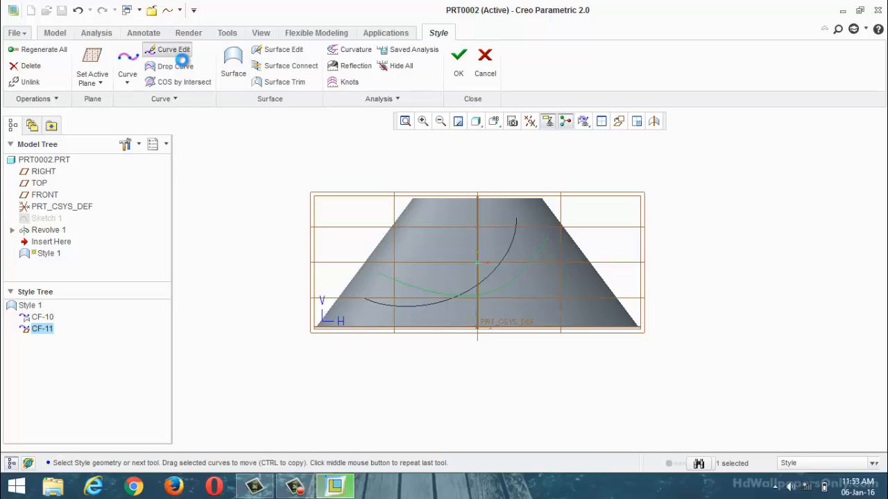
Step: Edit the planar curve by shifting its points to give it a deeper bow similar to the hub-surface curve
left_click(179, 58)
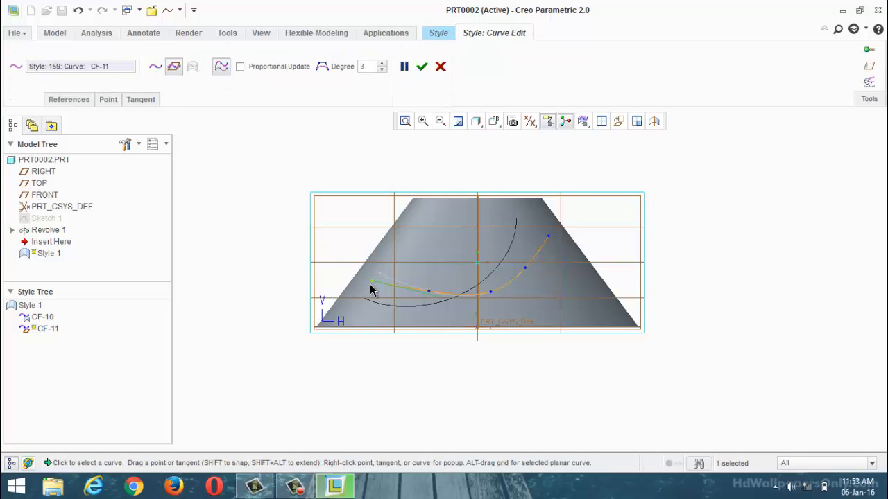
left_click_drag(371, 286, 366, 273)
left_click_drag(554, 248, 548, 236)
left_click(422, 66)
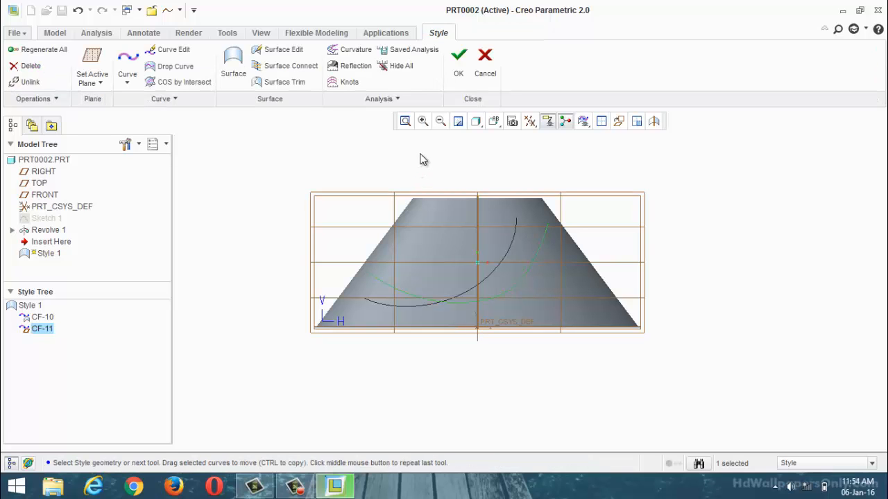
Step: Set the TOP plane as the active plane and orient the view parallel to it
left_click(433, 159)
middle_click_drag(448, 164, 427, 247)
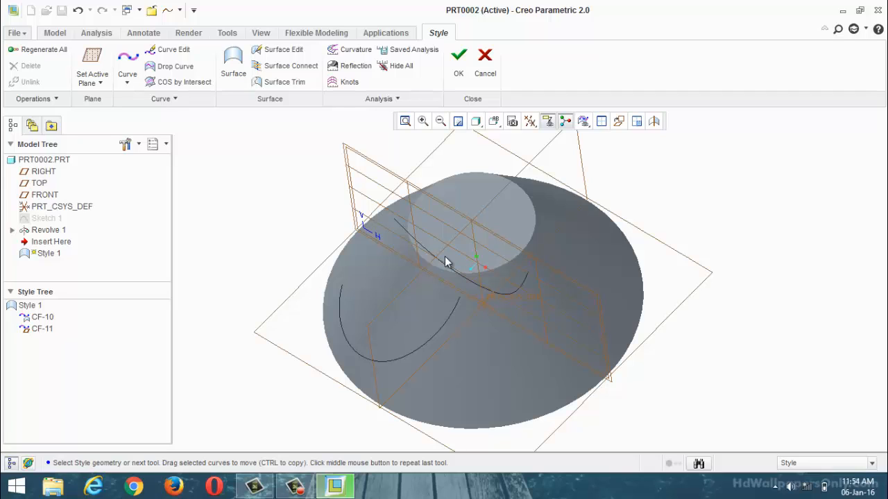
scroll(439, 254, "down", 4)
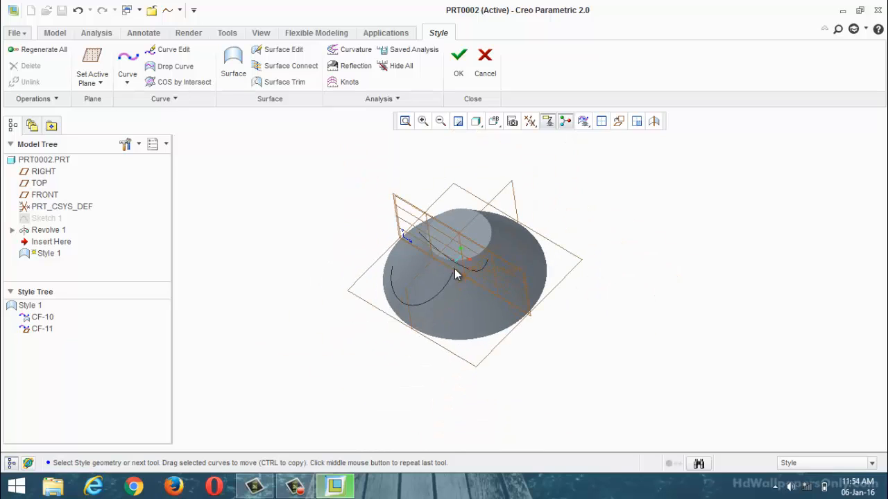
scroll(452, 271, "up", 1)
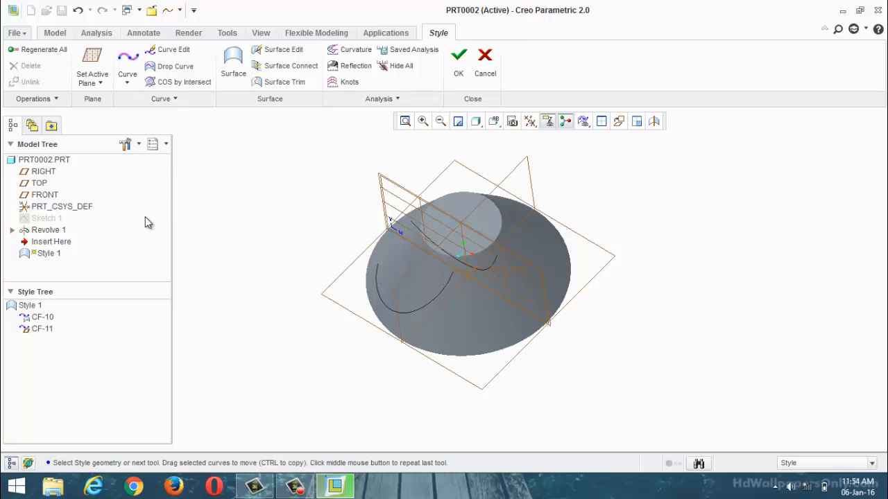
left_click(92, 58)
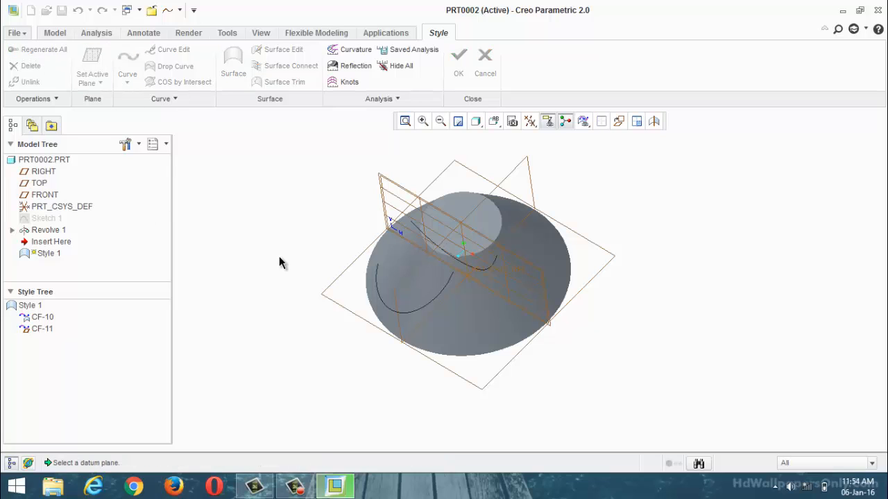
left_click(350, 311)
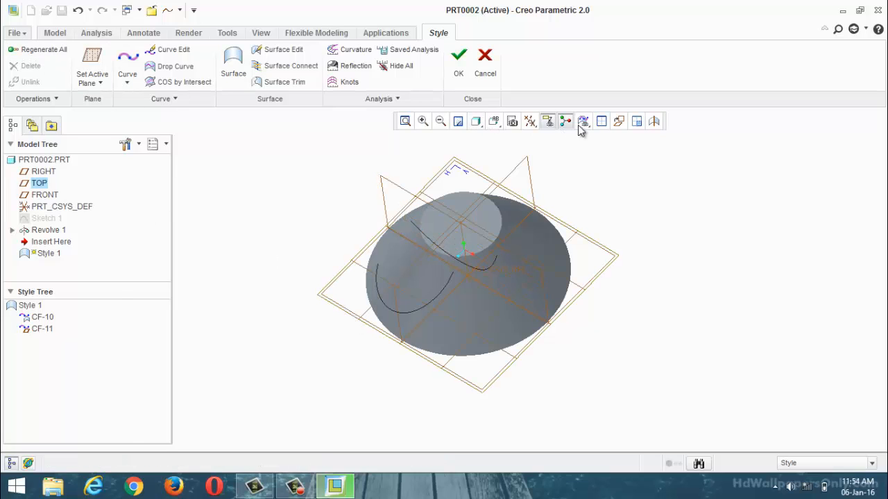
left_click(619, 122)
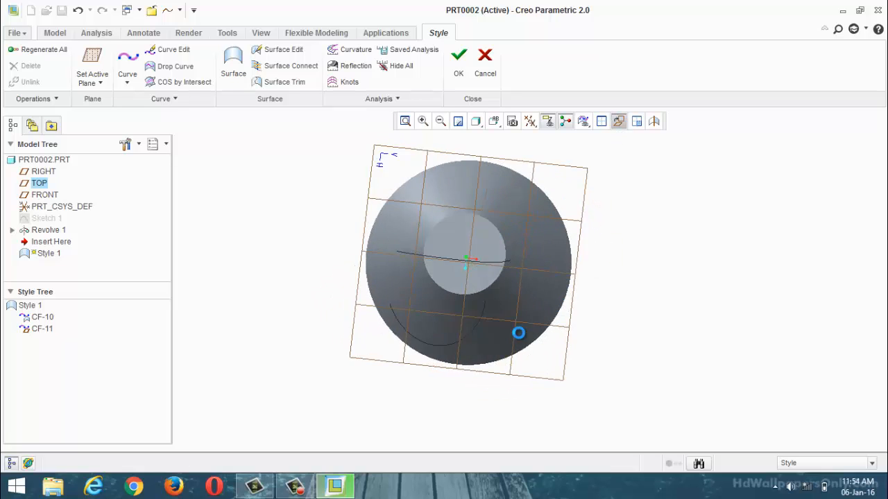
scroll(478, 392, "up", 2)
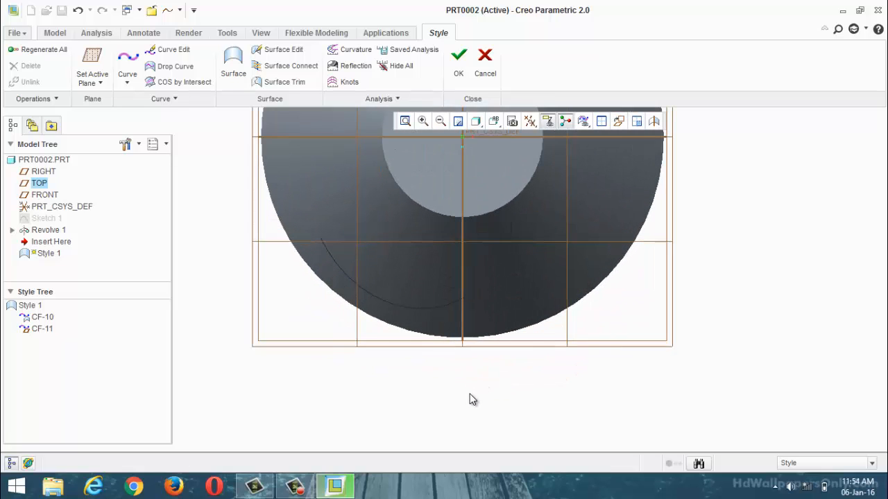
Step: Create an arc centred on the hub's origin in the TOP plane, running below the hub from about 286.4 to about 88.7 degrees
left_click(128, 82)
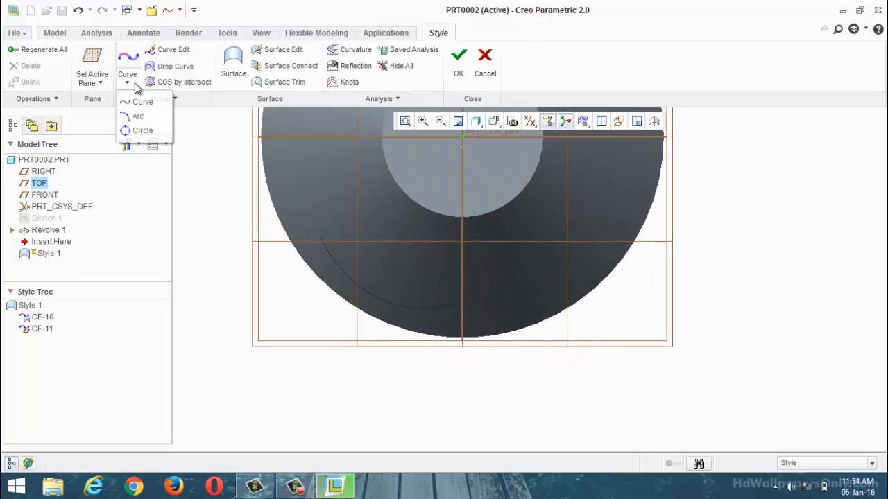
left_click(147, 122)
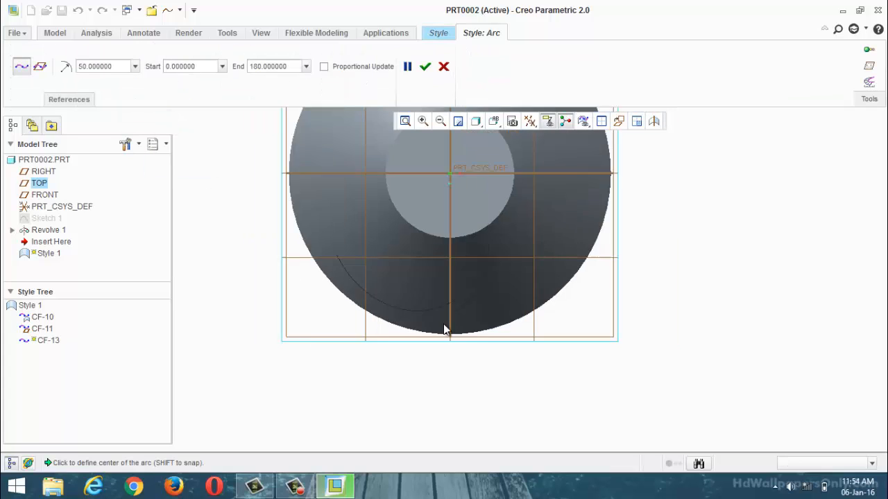
scroll(434, 284, "down", 2)
scroll(444, 235, "up", 2)
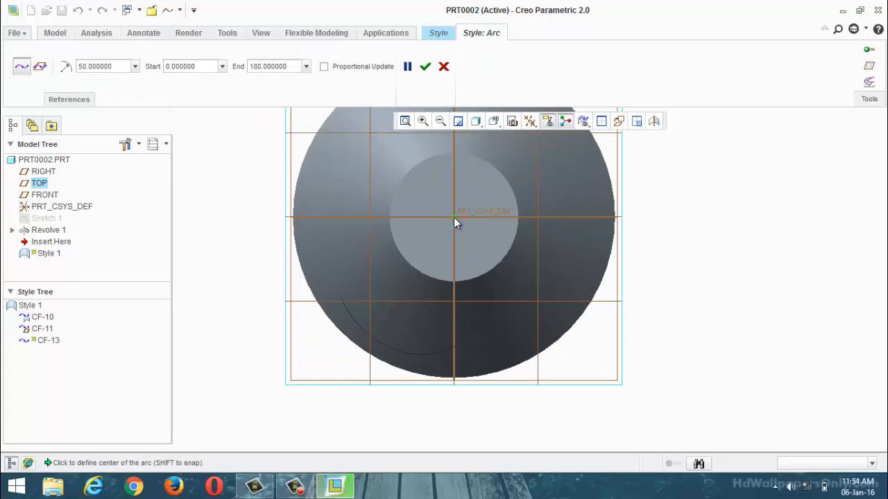
left_click(454, 218)
scroll(533, 273, "down", 3)
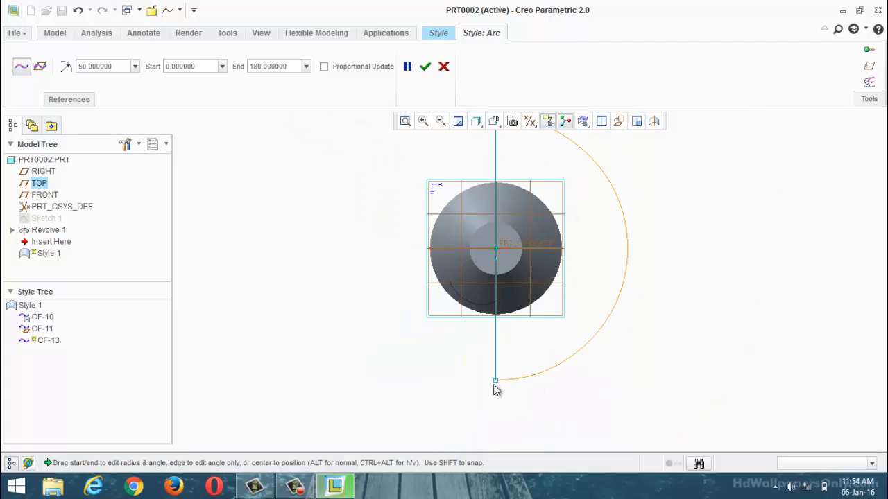
left_click_drag(493, 381, 341, 267)
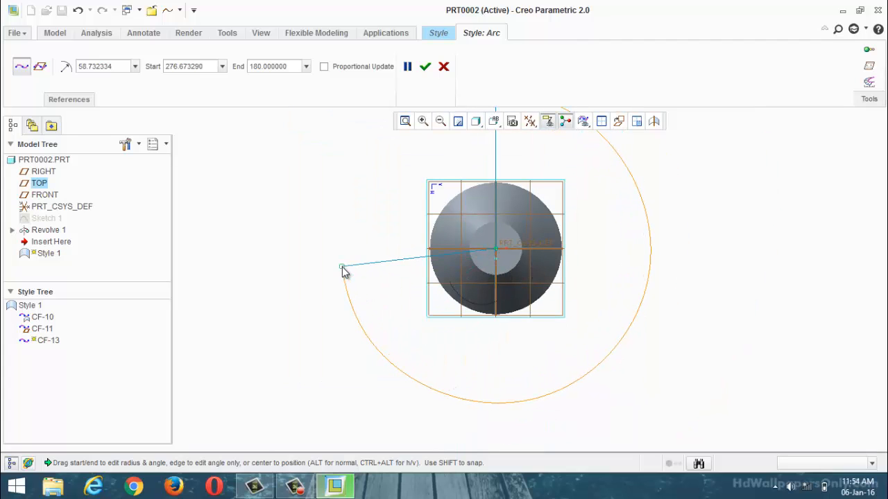
scroll(527, 322, "down", 2)
left_click_drag(505, 178, 589, 274)
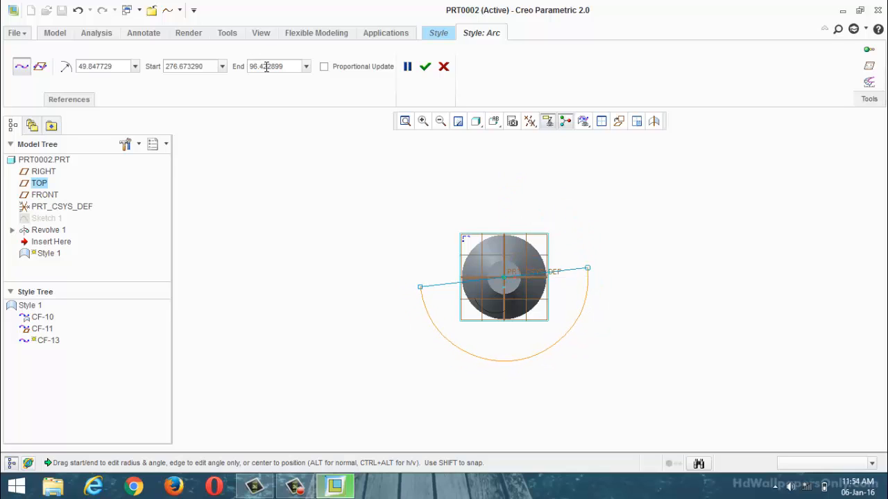
double_click(108, 67)
left_click_drag(422, 291, 432, 299)
left_click_drag(578, 270, 579, 279)
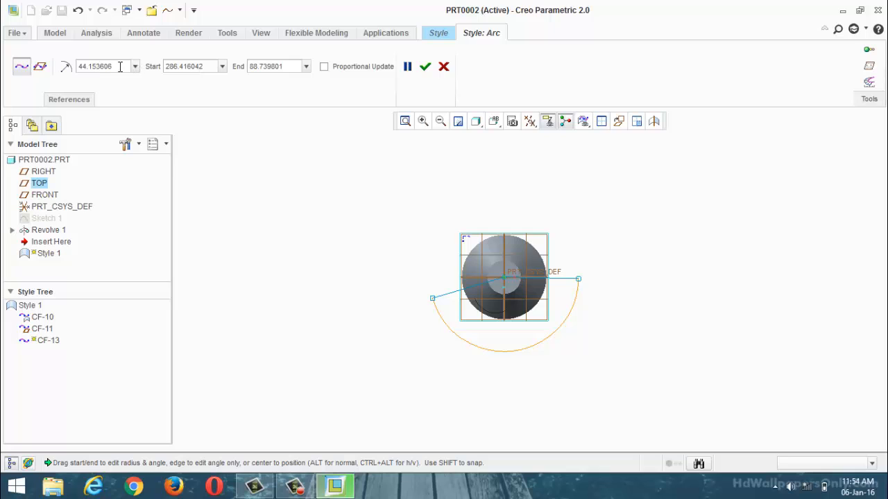
Step: Set the arc's radius to 25 and accept the arc
left_click_drag(119, 67, 67, 68)
type("25")
key("Return")
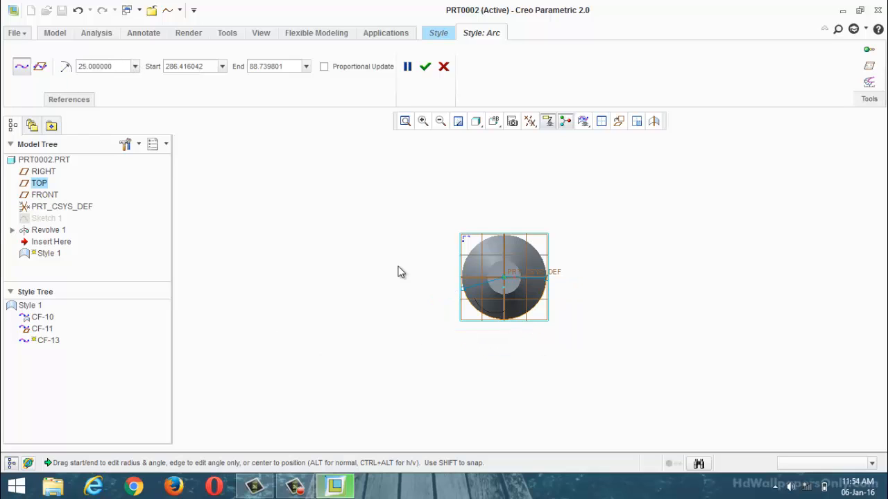
scroll(541, 318, "down", 3)
middle_click_drag(547, 347, 495, 276)
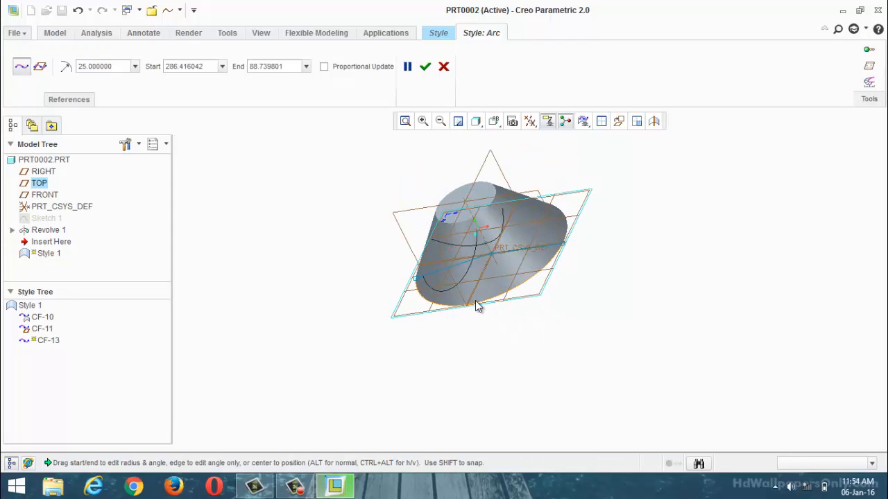
left_click(424, 66)
left_click(682, 283)
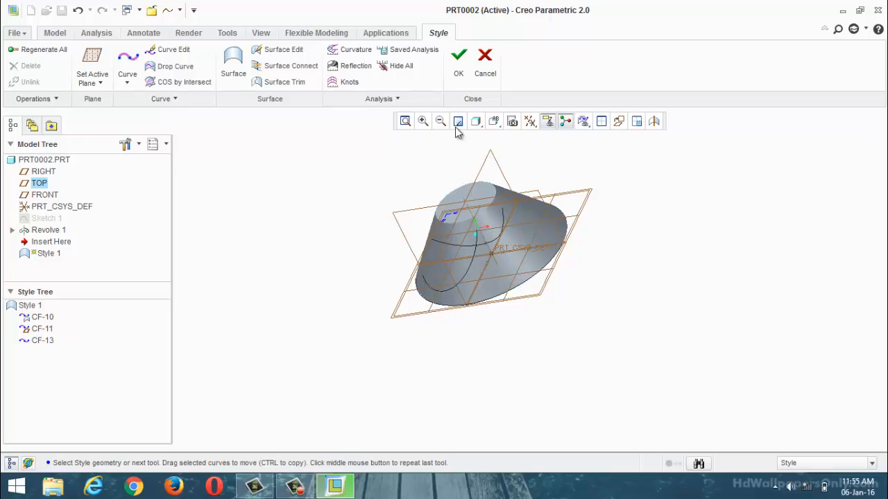
Step: Save and exit the Style feature, and switch the model display to wireframe
left_click(462, 75)
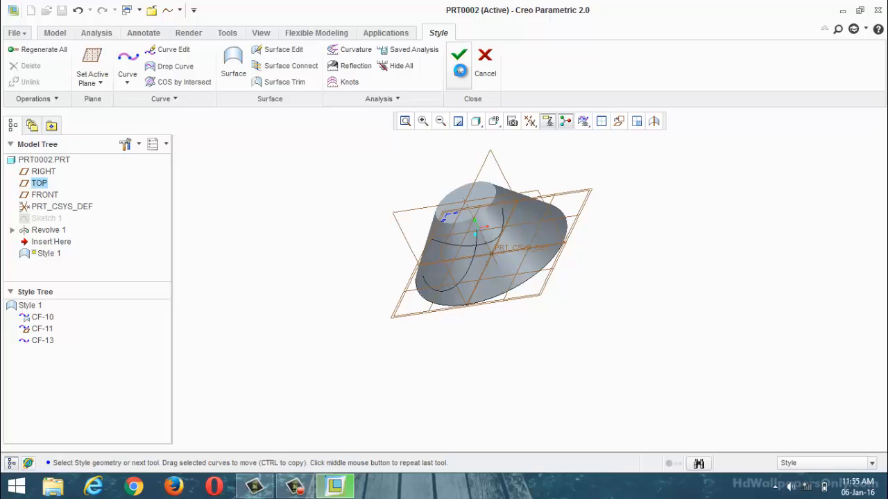
left_click(360, 300)
middle_click_drag(326, 259, 368, 296)
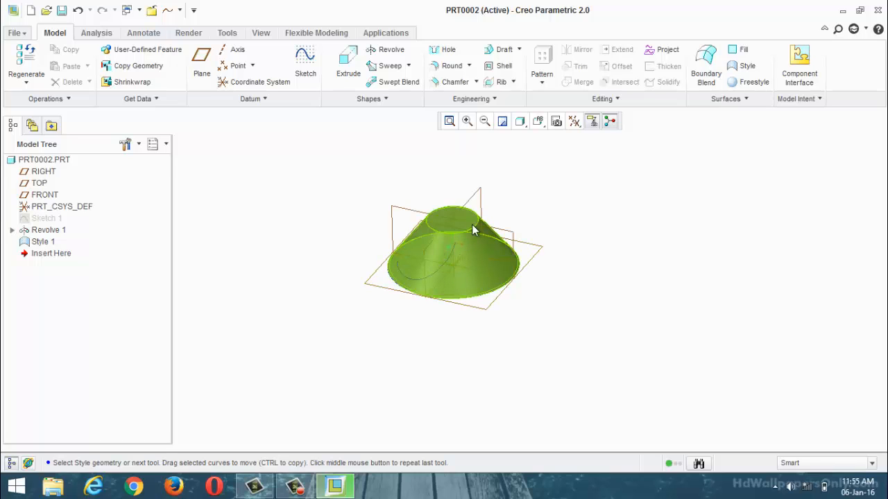
left_click(539, 125)
left_click(521, 125)
left_click(520, 123)
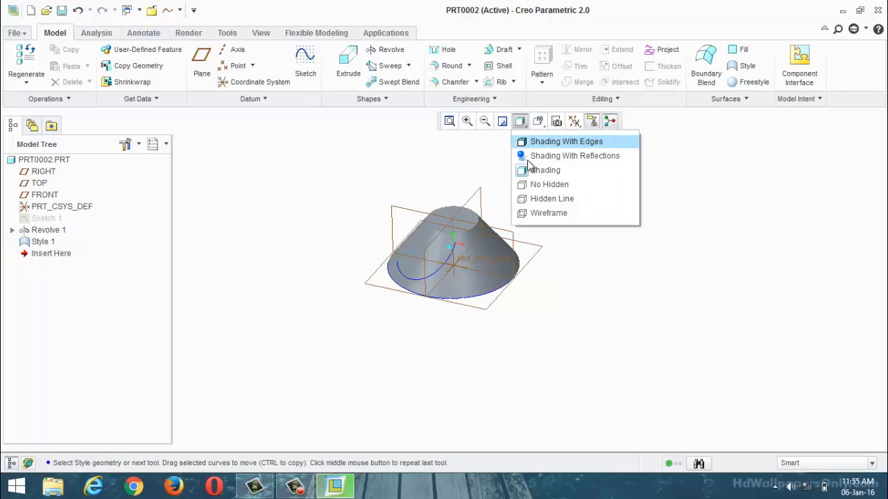
left_click(538, 213)
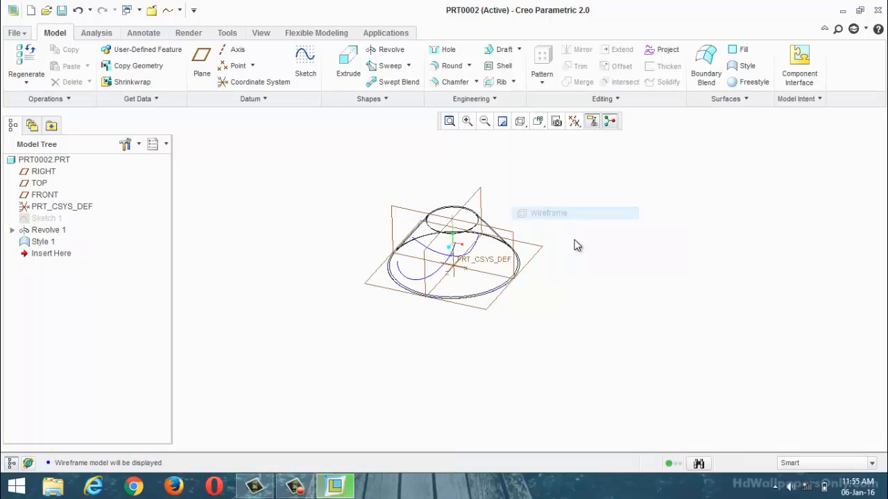
Step: Examine the Style 1 curves in the wireframe view, checking their positions relative to the hub
middle_click_drag(575, 245, 566, 194)
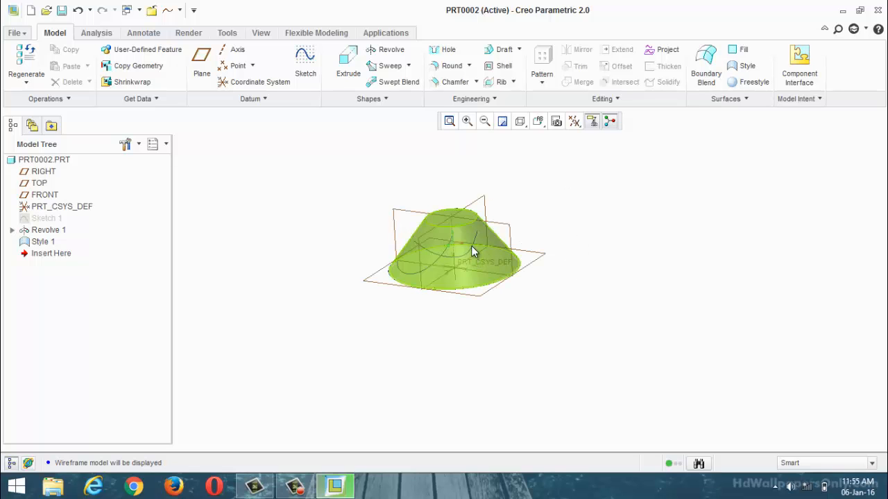
scroll(404, 258, "down", 3)
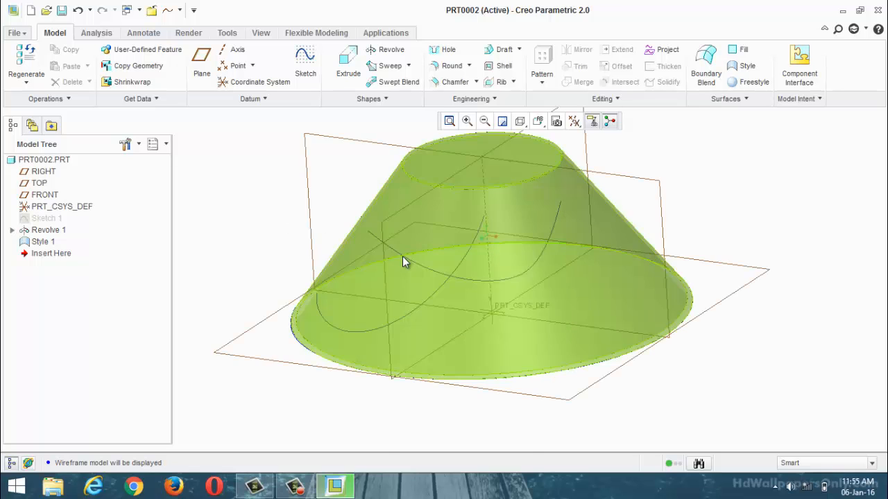
scroll(409, 264, "down", 2)
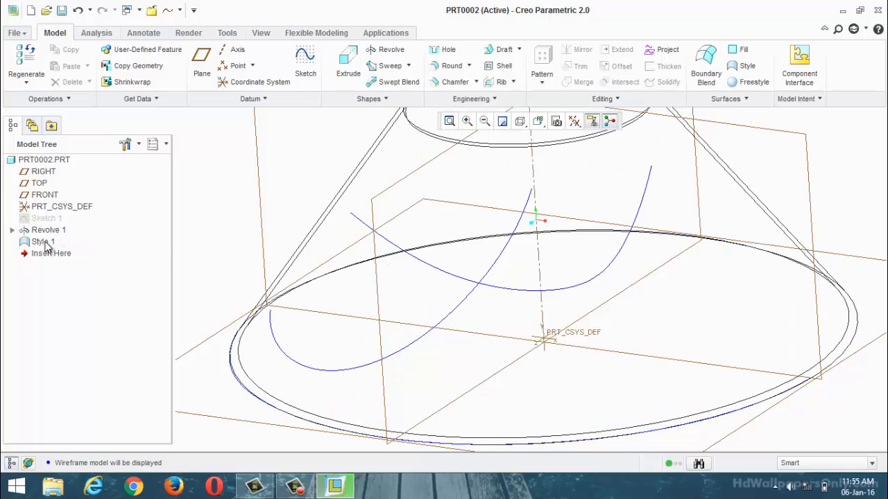
left_click(43, 243)
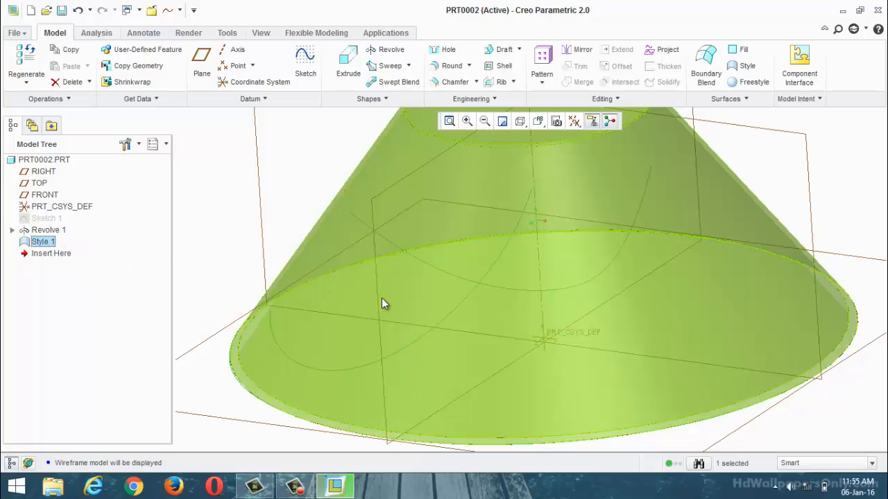
scroll(296, 286, "up", 3)
left_click(246, 247)
scroll(333, 276, "up", 2)
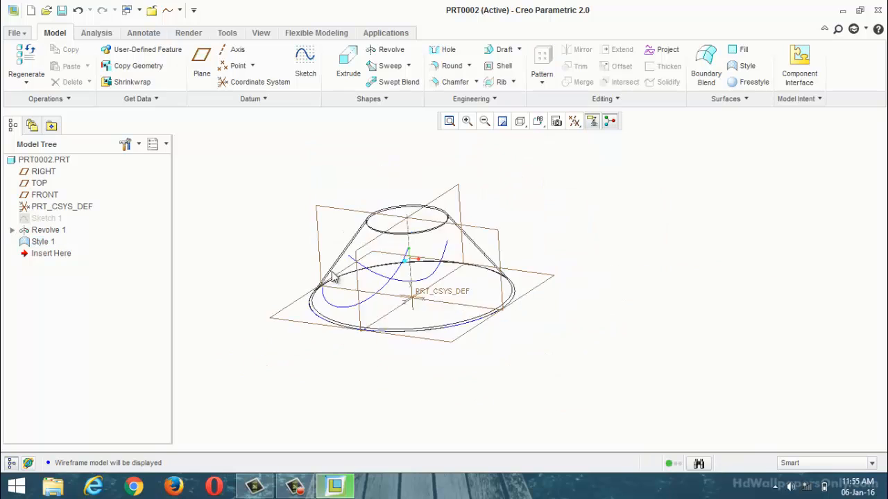
scroll(292, 244, "down", 2)
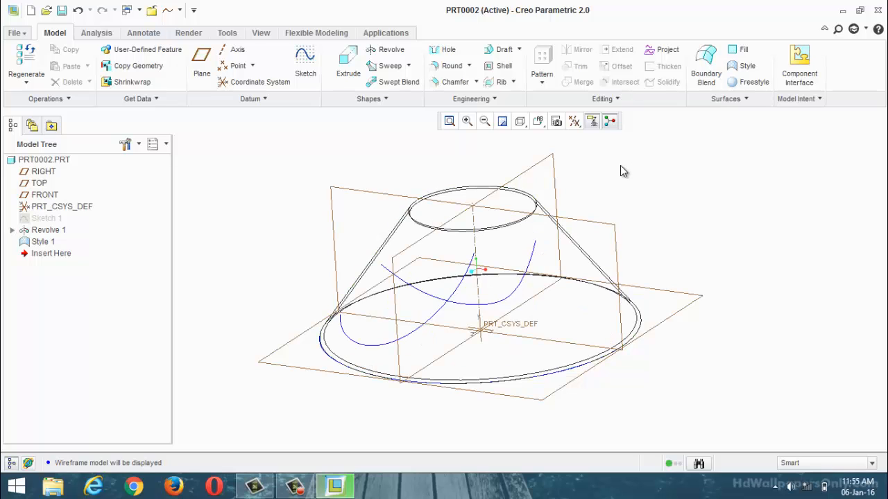
Step: Sketch on the FRONT plane, projecting the planar Style curve as a single edge, and finish the sketch
left_click(305, 63)
left_click(361, 190)
left_click(825, 267)
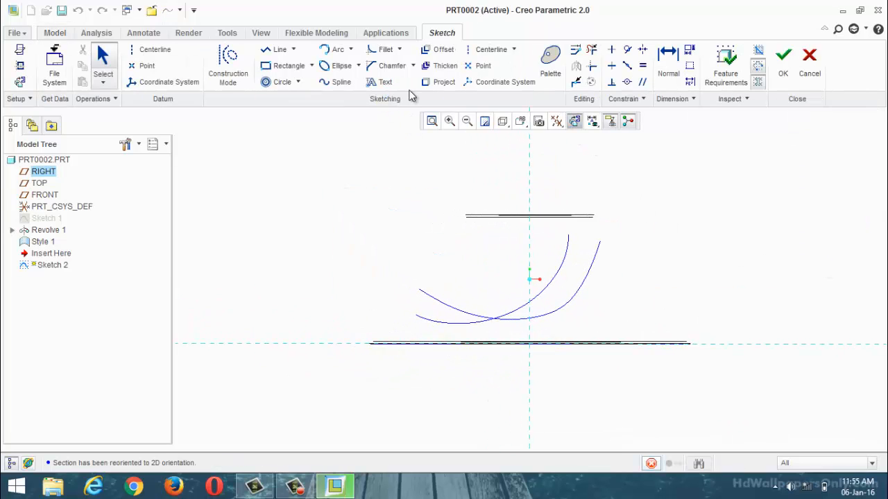
left_click(439, 83)
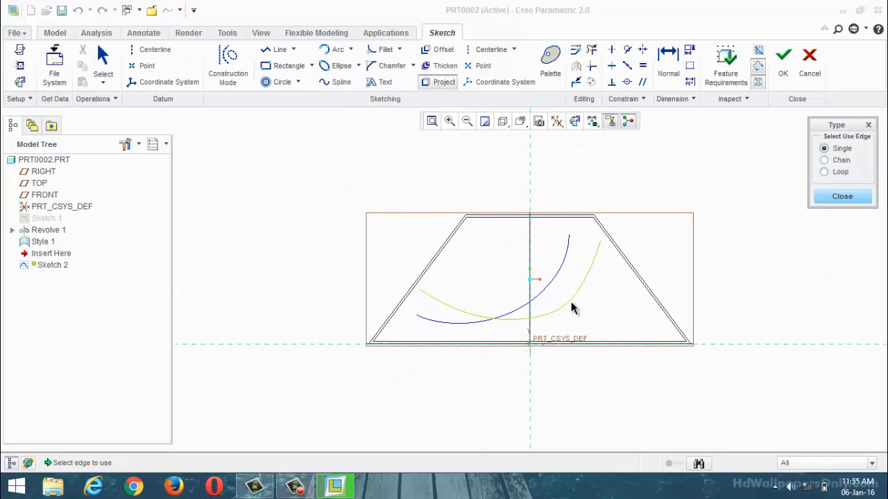
mouse_move(725, 276)
middle_mouse_down()
mouse_move(690, 293)
mouse_move(675, 226)
middle_mouse_up()
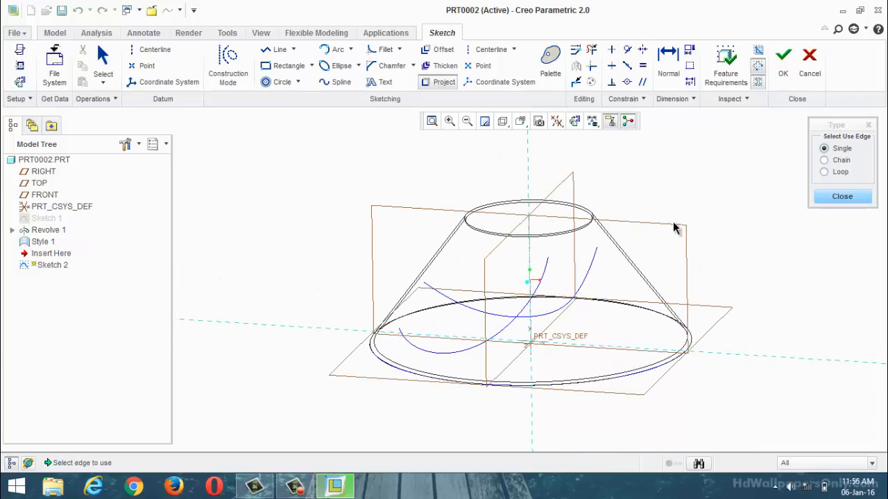
left_click(575, 121)
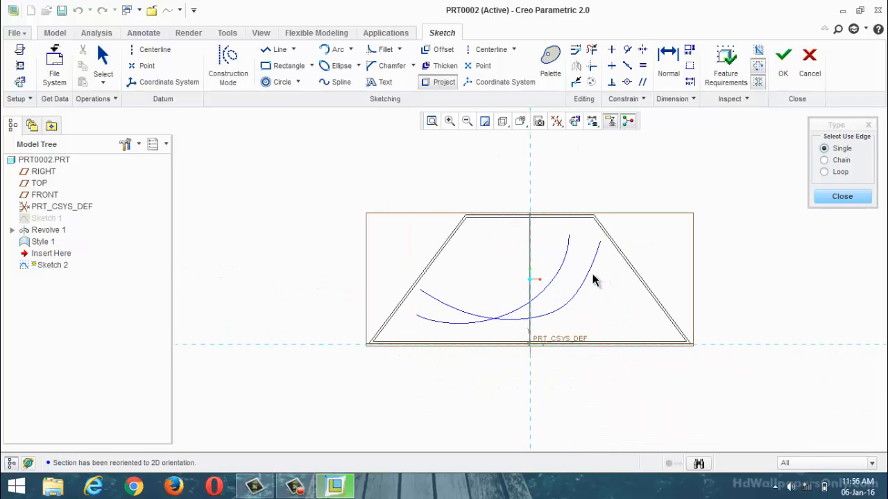
left_click(591, 277)
left_click(839, 197)
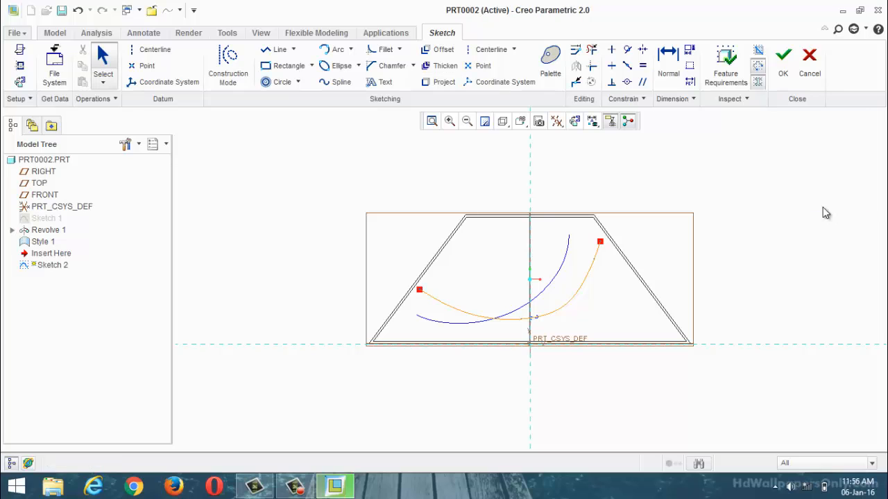
left_click(782, 61)
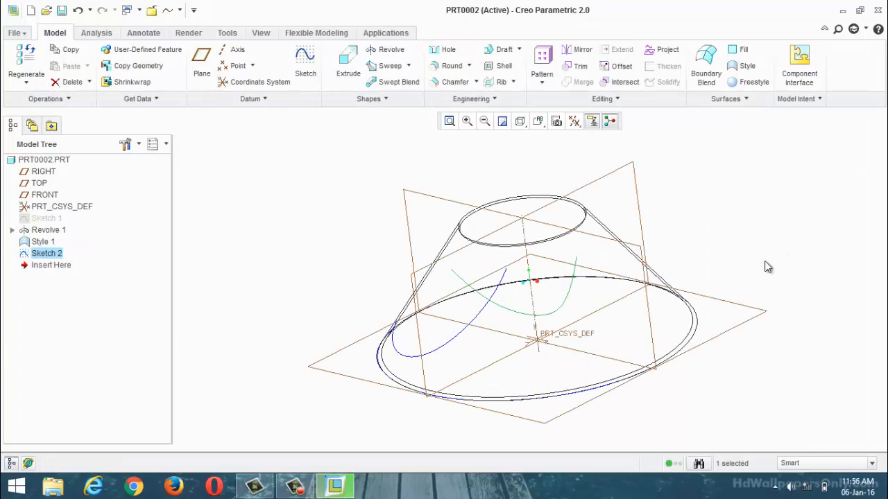
Step: Sketch on the horizontal datum plane at the hub's base, projecting the semicircular Style curve as a single edge, and finish the sketch
left_click(305, 63)
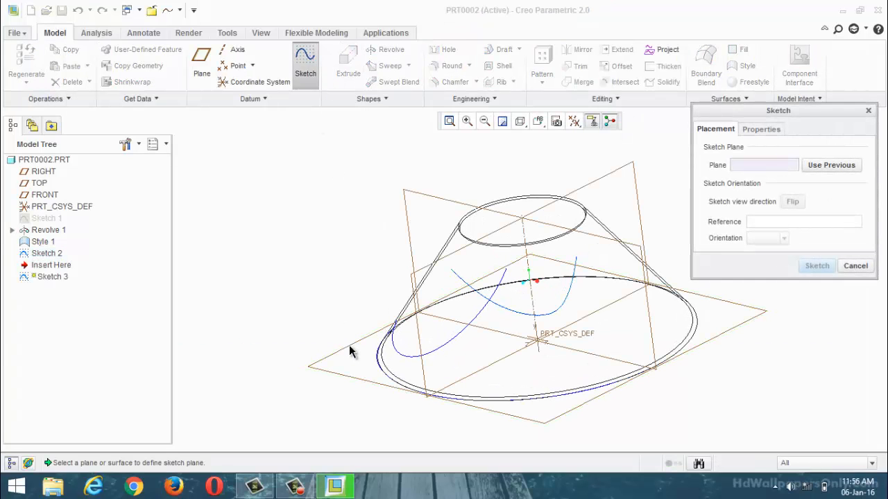
left_click(350, 345)
left_click(817, 265)
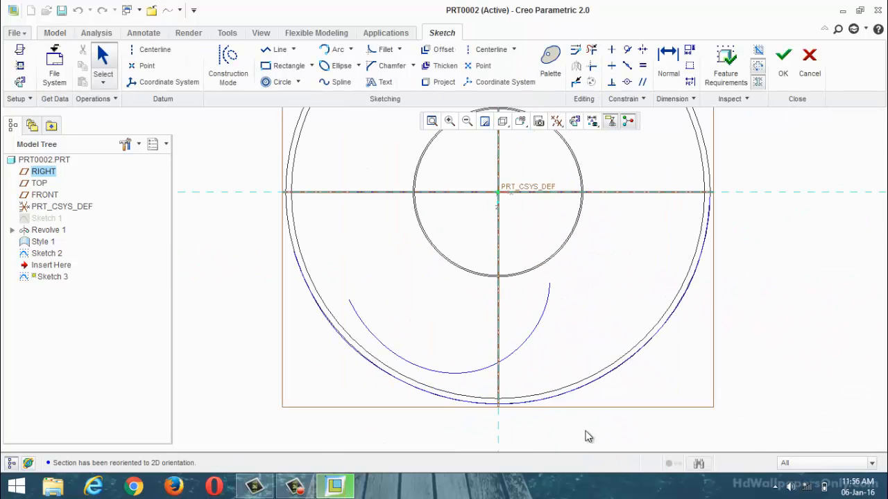
left_click(439, 82)
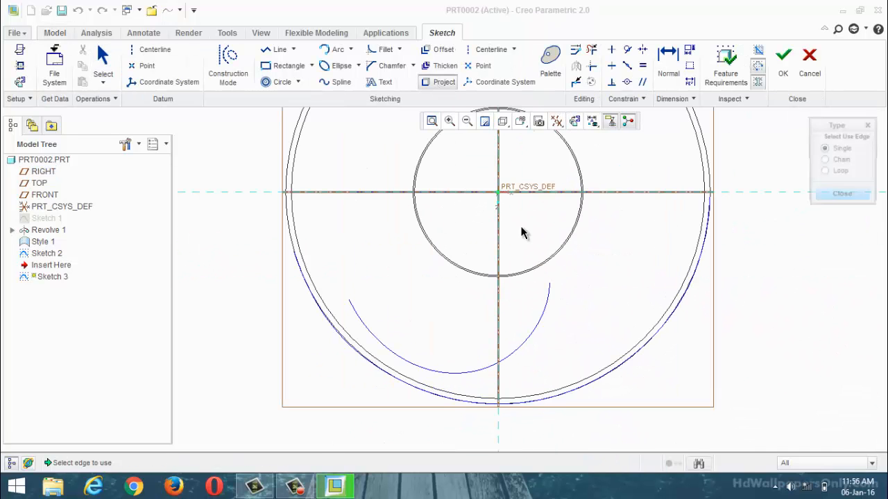
left_click(633, 357)
left_click(837, 198)
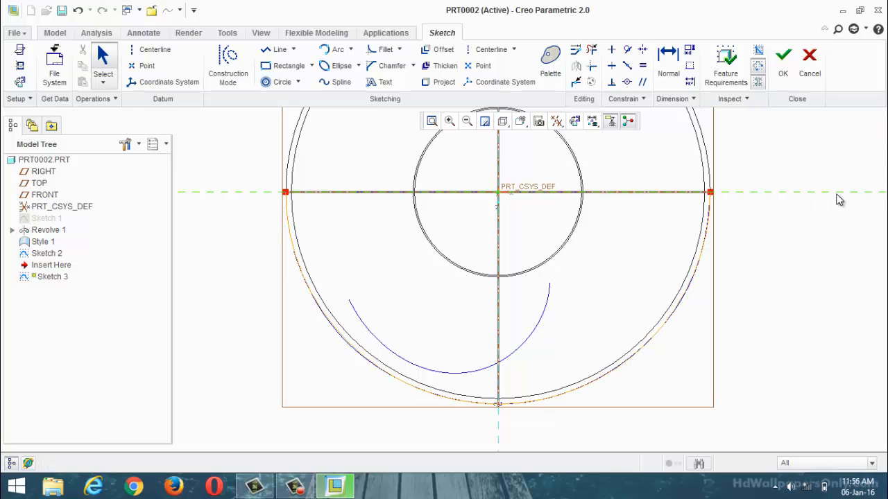
left_click(792, 67)
mouse_move(604, 382)
middle_mouse_down()
mouse_move(602, 277)
mouse_move(584, 283)
middle_mouse_up()
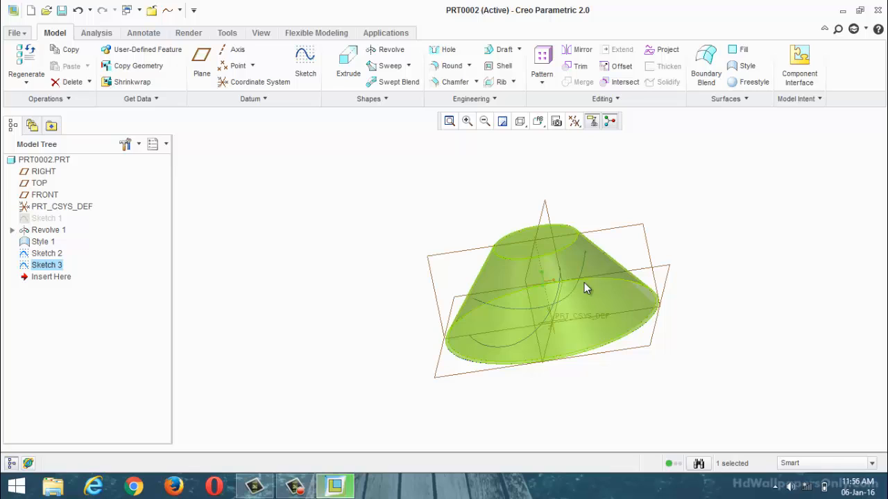
Step: Intersect Sketch 2 with Sketch 3 to create a combined 3D curve
left_click(188, 276)
left_click(54, 254)
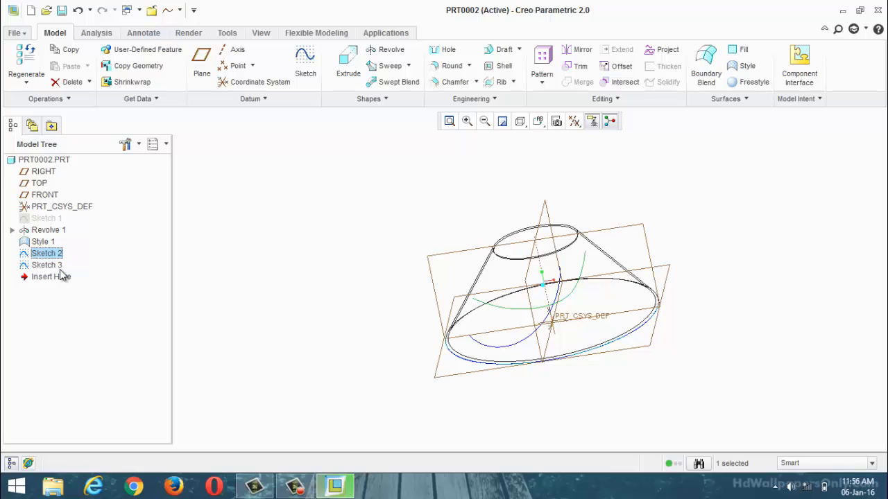
scroll(478, 377, "up", 2)
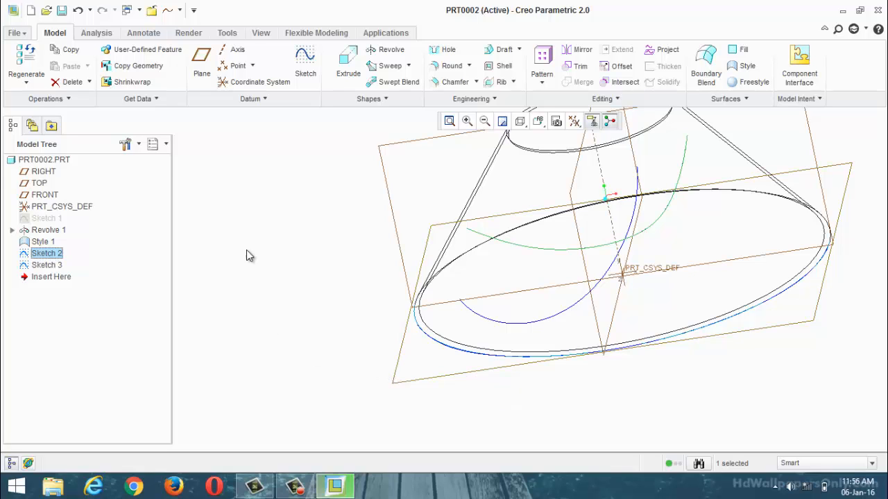
left_click(57, 267, "ctrl")
left_click(619, 82)
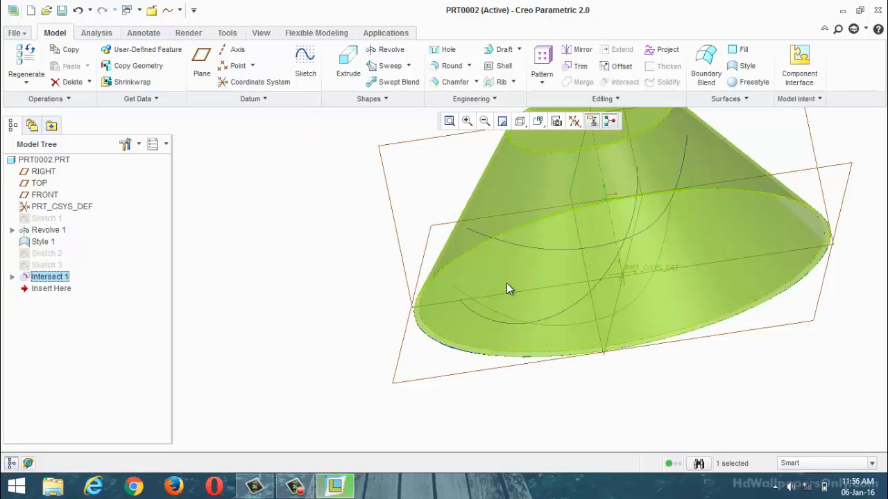
mouse_move(506, 285)
middle_mouse_down()
mouse_move(525, 228)
mouse_move(495, 264)
mouse_move(509, 268)
middle_mouse_up()
Step: Hide Style 1 to inspect the intersection curve on its own, and unhide it again
right_click(42, 243)
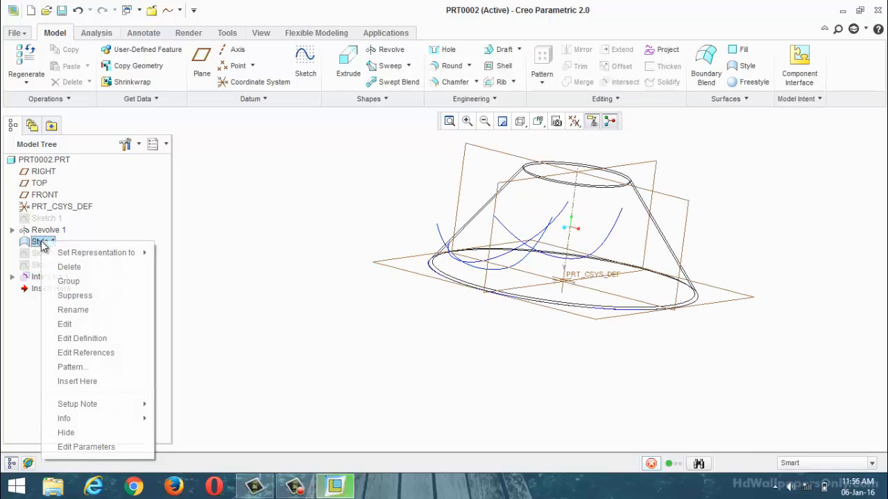
left_click(84, 432)
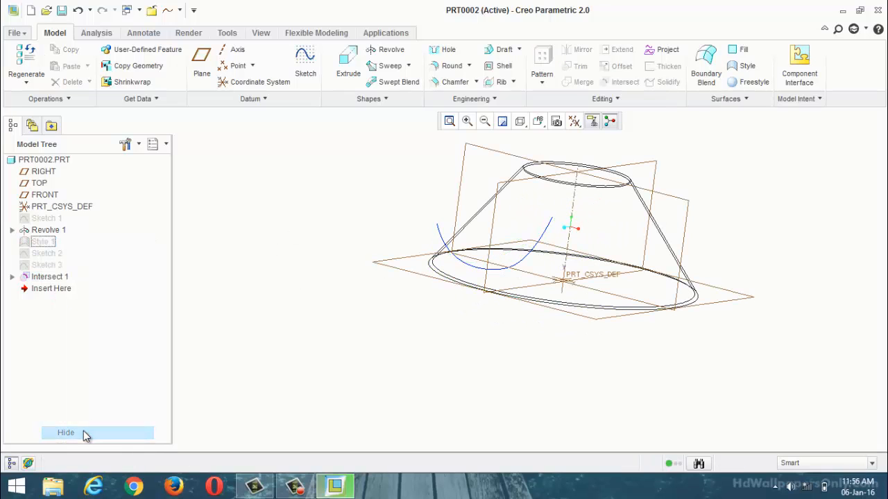
right_click(42, 248)
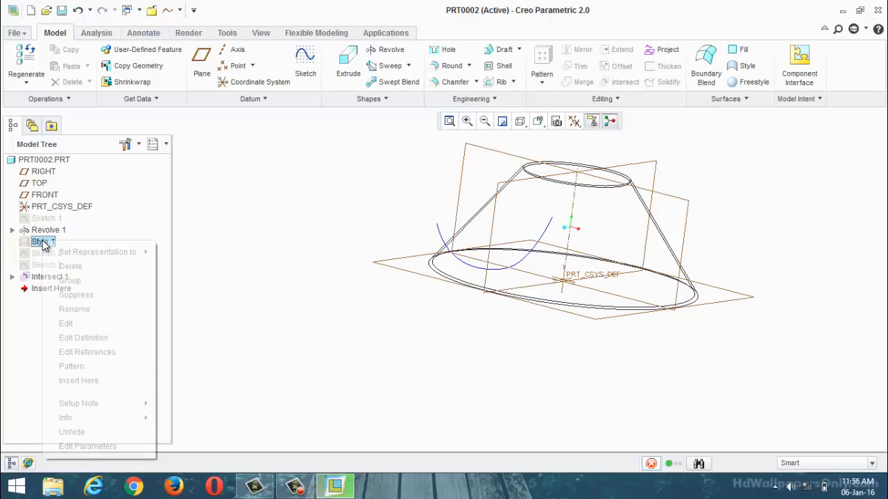
left_click(101, 433)
middle_click_drag(398, 334, 411, 359)
left_click(338, 338)
middle_click_drag(339, 343, 378, 378)
middle_click_drag(860, 303, 681, 256)
Step: Switch the model display to Shading With Edges and check the curves against the shaded hub
left_click(539, 122)
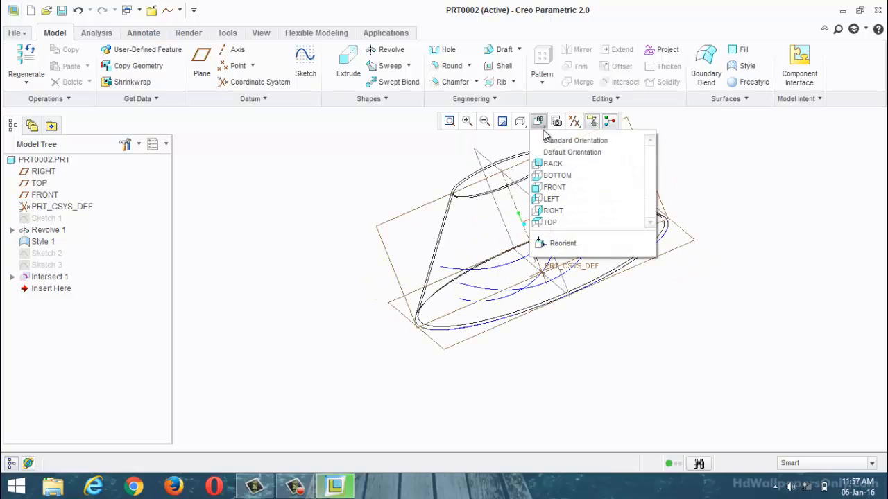
left_click(526, 135)
left_click(520, 121)
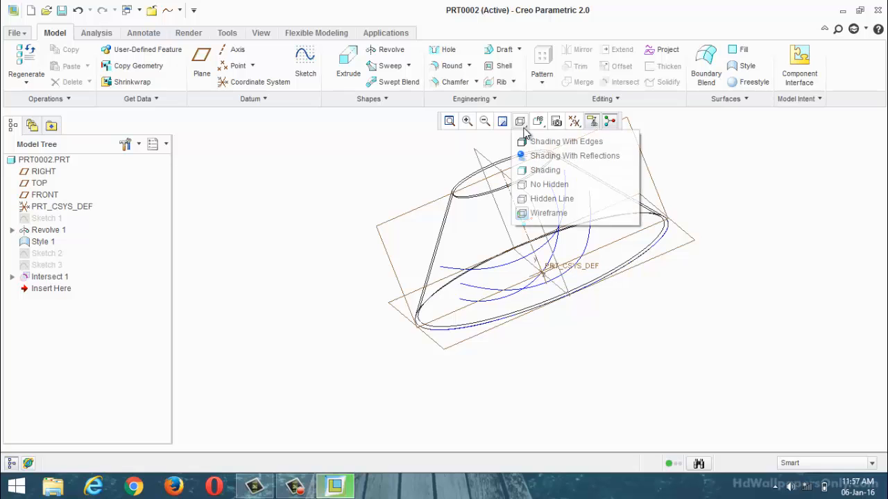
left_click(564, 141)
mouse_move(626, 333)
middle_mouse_down()
mouse_move(676, 308)
mouse_move(714, 326)
mouse_move(576, 329)
middle_mouse_up()
middle_click_drag(666, 258, 616, 326)
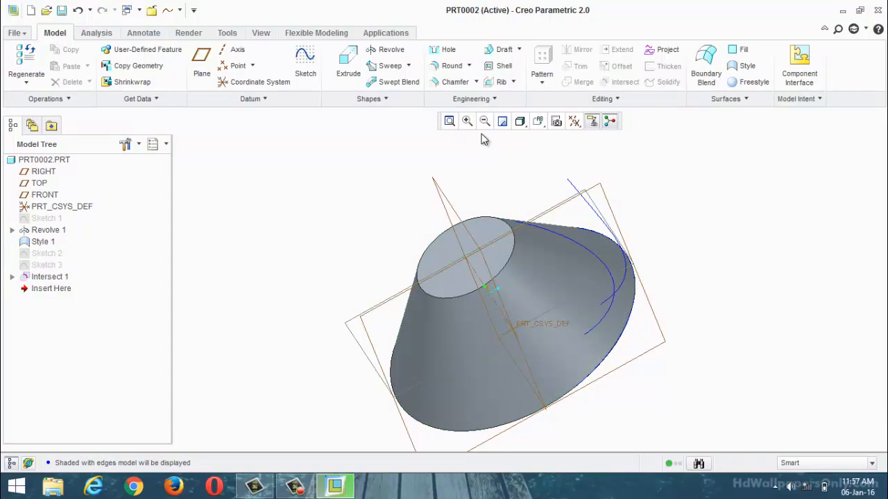
Step: Start a Sweep with the outer intersection curve as the origin trajectory
left_click(390, 65)
scroll(628, 277, "up", 3)
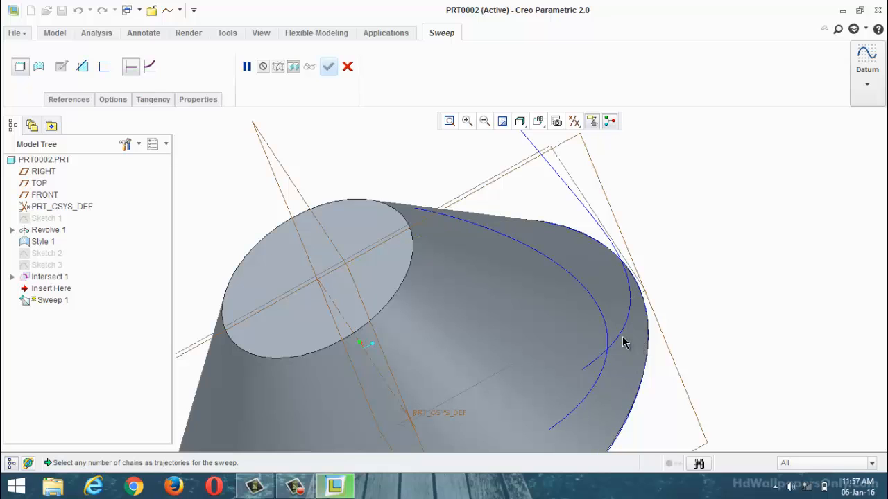
left_click(620, 336)
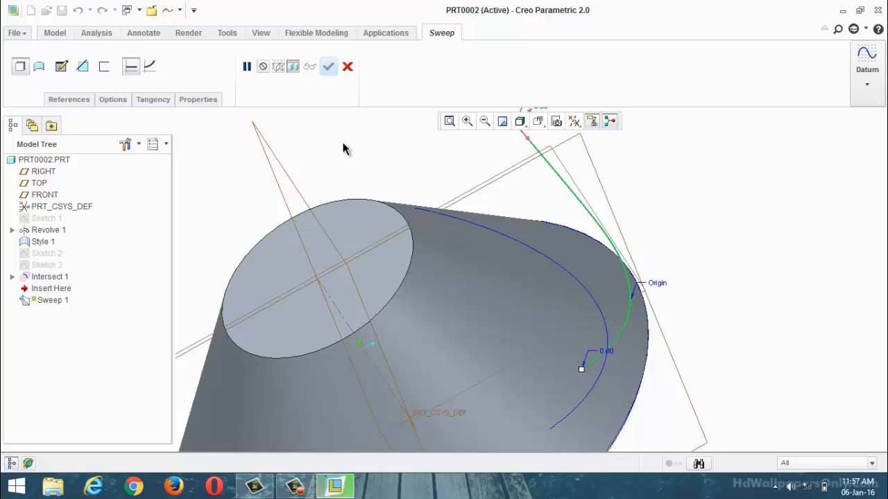
scroll(510, 163, "up", 4)
scroll(601, 229, "down", 3)
middle_click_drag(601, 229, 618, 234)
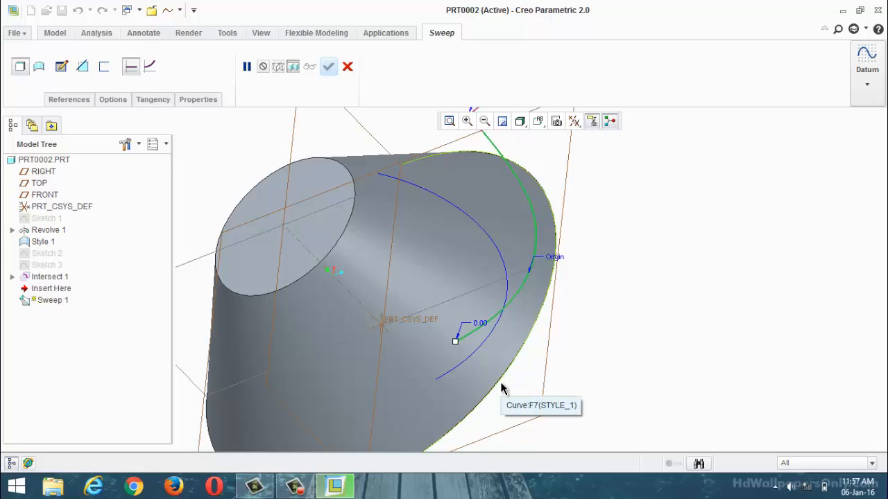
Step: Sketch the sweep section as a short slanted line across the trajectory's start point, spanning about 0.48 and 0.67 horizontally either side, and accept it
left_click(61, 67)
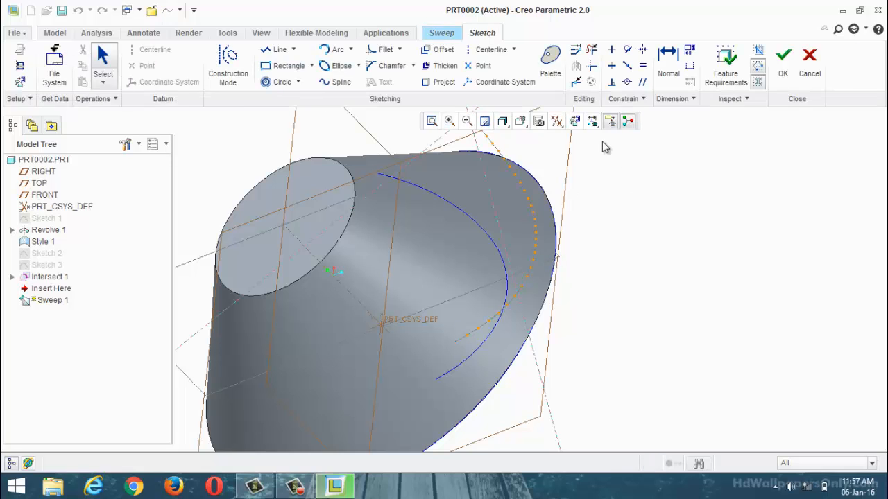
left_click(575, 121)
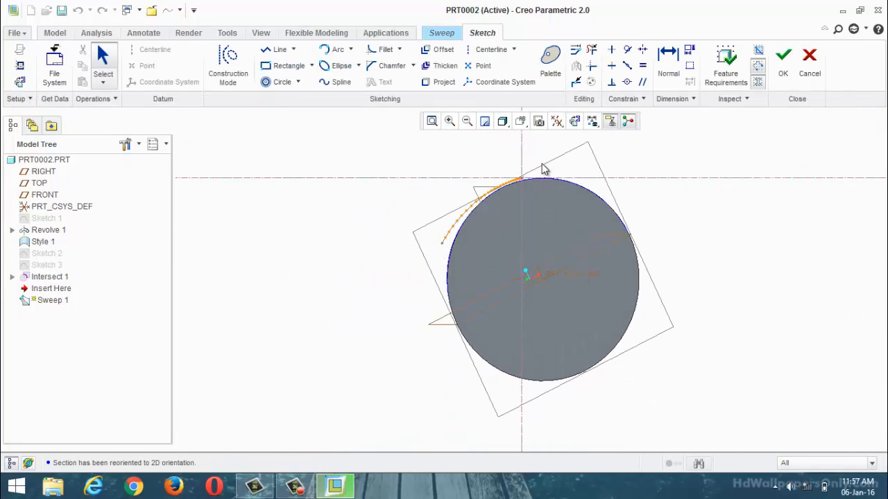
scroll(543, 168, "up", 3)
mouse_move(559, 213)
middle_mouse_down()
mouse_move(479, 218)
mouse_move(421, 198)
mouse_move(349, 191)
mouse_move(283, 210)
mouse_move(439, 280)
mouse_move(474, 238)
mouse_move(495, 246)
mouse_move(470, 252)
mouse_move(398, 229)
mouse_move(463, 323)
mouse_move(297, 254)
mouse_move(305, 301)
mouse_move(515, 220)
mouse_move(594, 269)
mouse_move(602, 331)
mouse_move(571, 298)
mouse_move(567, 257)
mouse_move(481, 309)
mouse_move(478, 291)
mouse_move(506, 358)
mouse_move(444, 305)
middle_mouse_up()
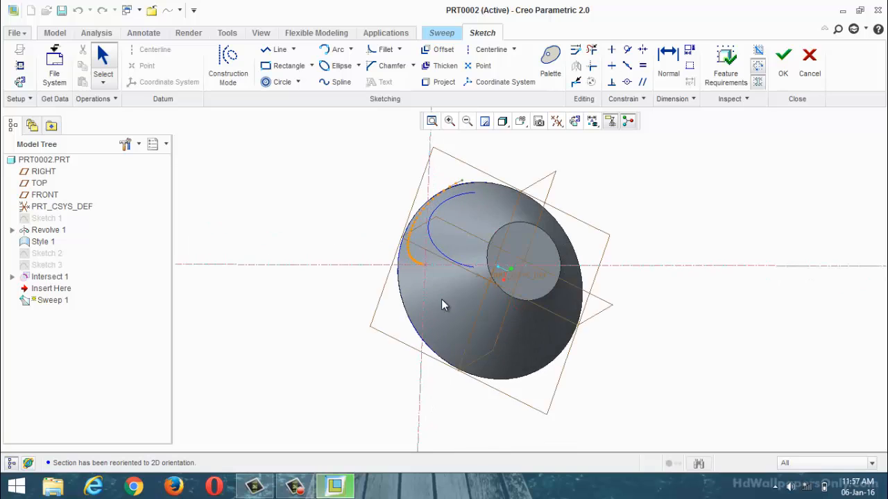
scroll(427, 265, "down", 8)
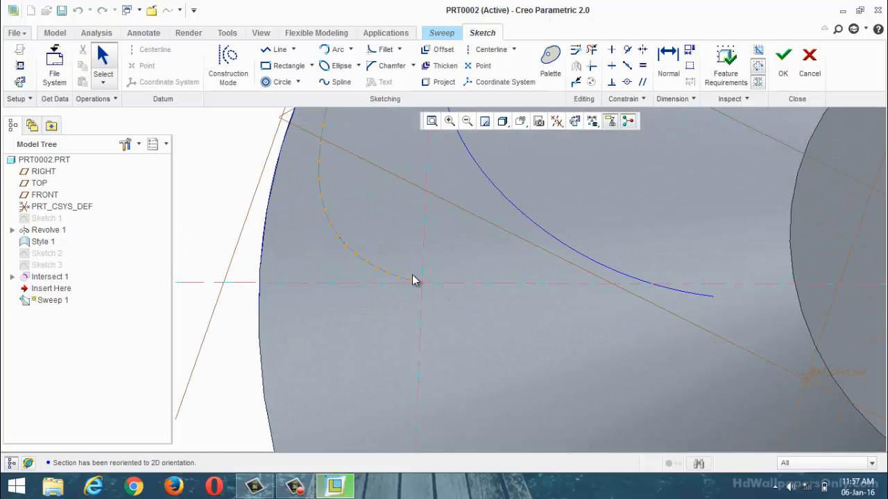
left_click(277, 50)
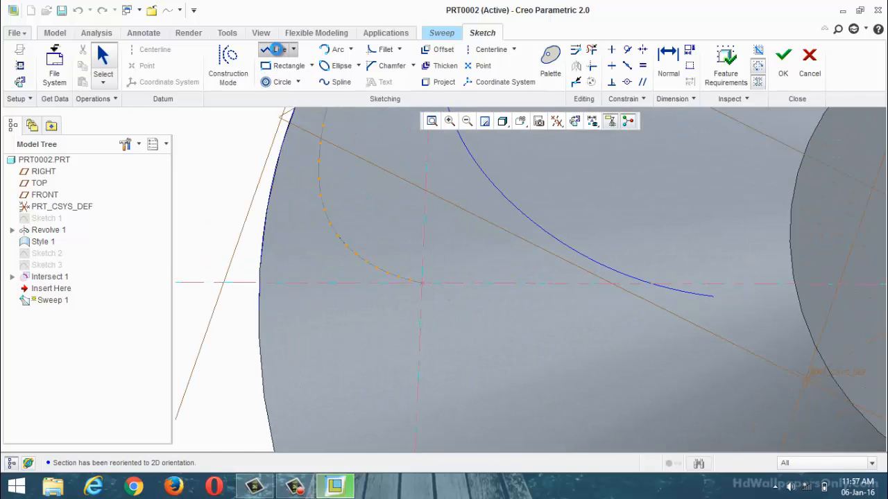
left_click(433, 262)
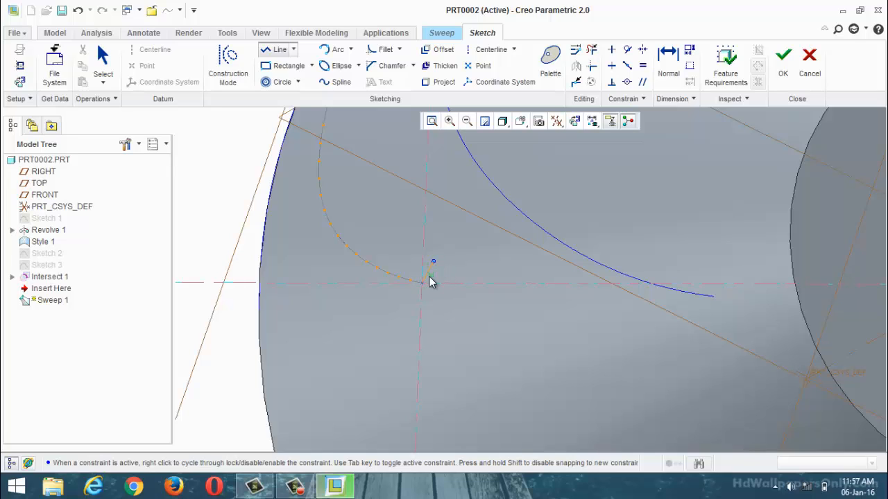
left_click(412, 299)
left_click(591, 50)
scroll(428, 281, "up", 3)
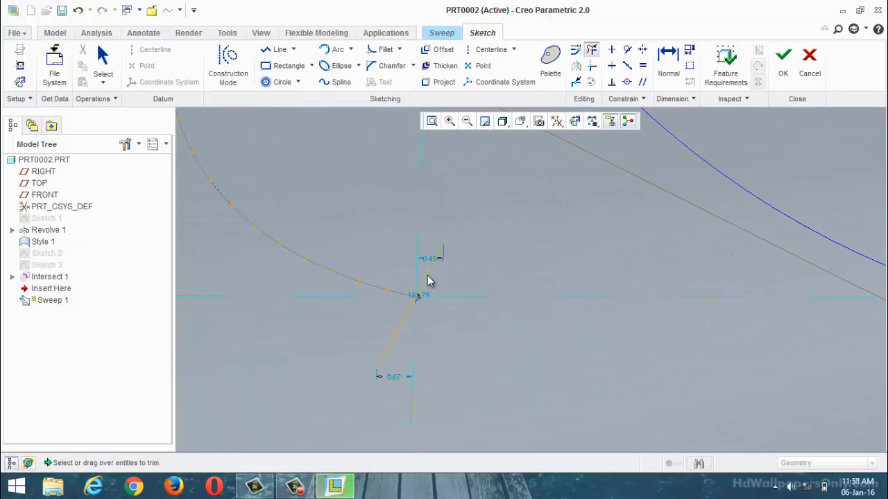
scroll(430, 312, "down", 2)
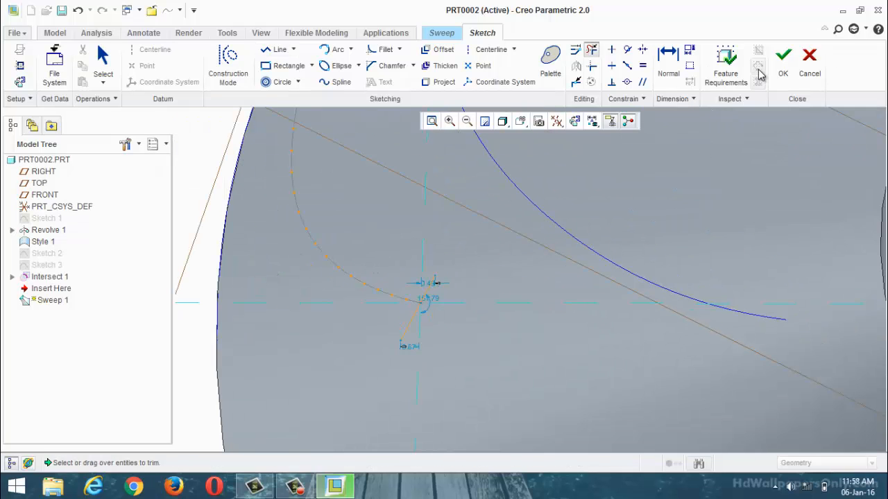
left_click(783, 59)
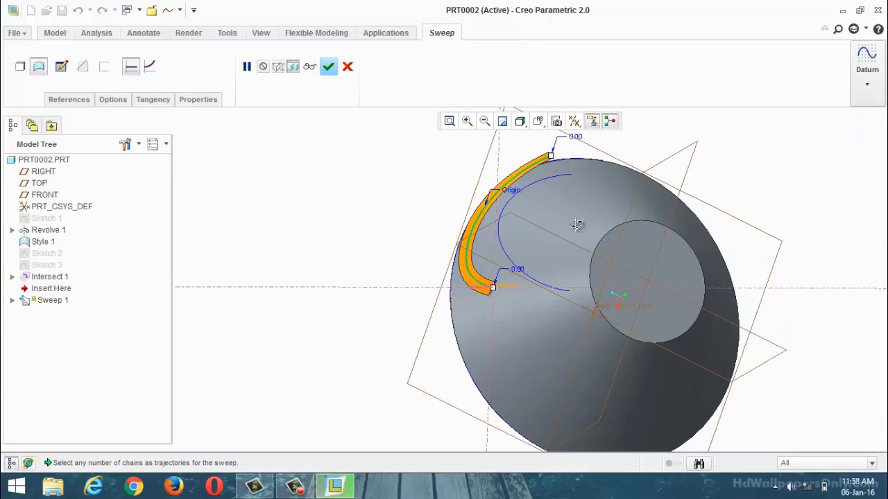
Step: Examine the surface sweep preview along the intersection curve, checking its width and position relative to the hub
middle_click_drag(577, 225, 443, 192)
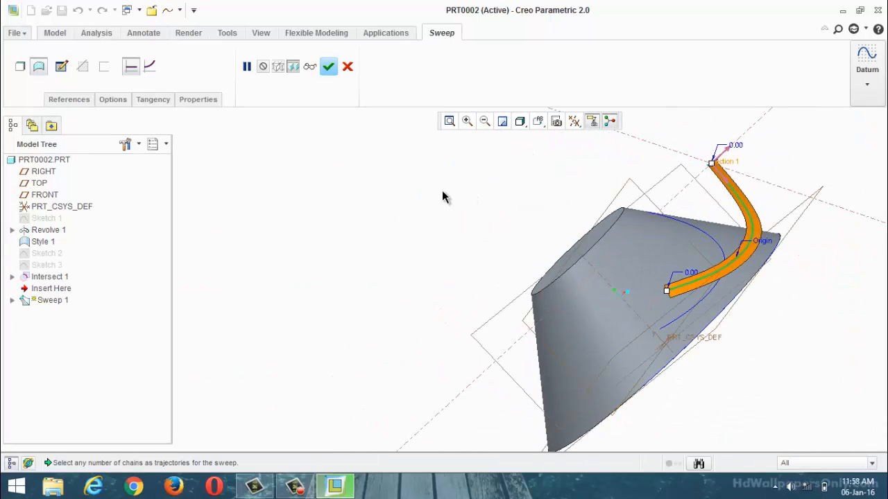
scroll(443, 192, "up", 2)
scroll(571, 238, "down", 4)
middle_click_drag(487, 256, 526, 273)
scroll(525, 273, "up", 2)
scroll(546, 265, "down", 2)
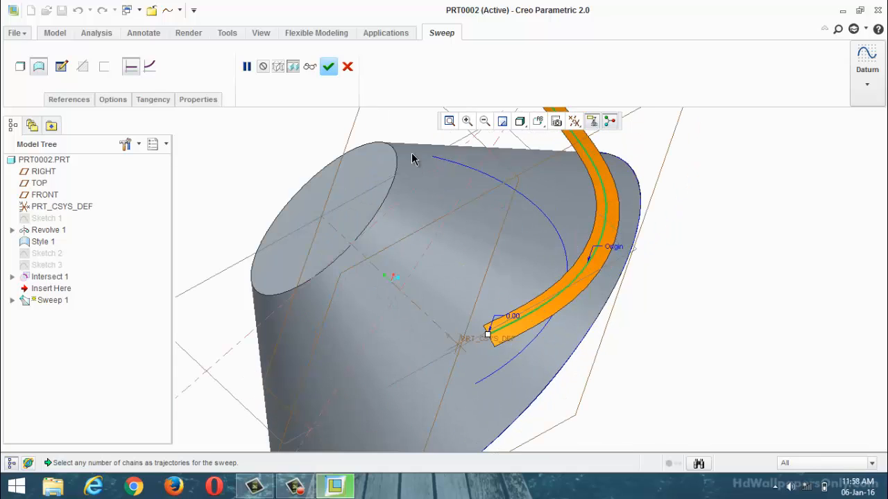
scroll(412, 157, "down", 1)
scroll(477, 217, "up", 2)
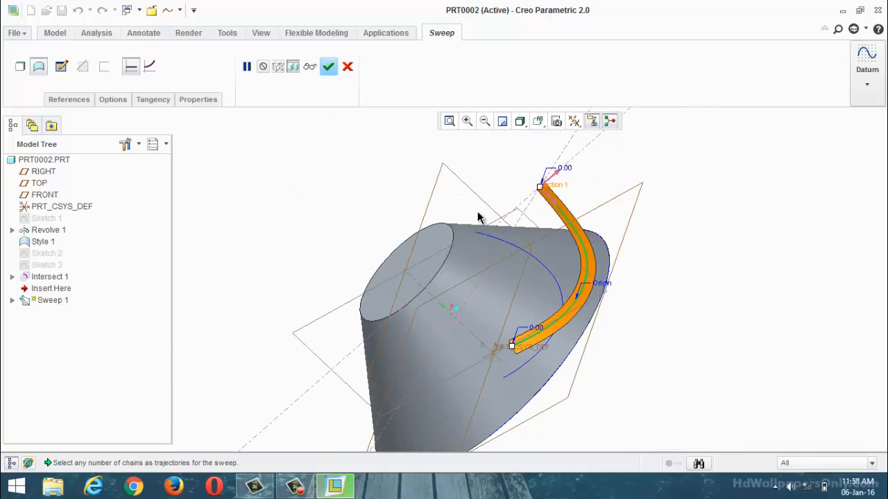
scroll(618, 307, "down", 2)
scroll(521, 299, "down", 2)
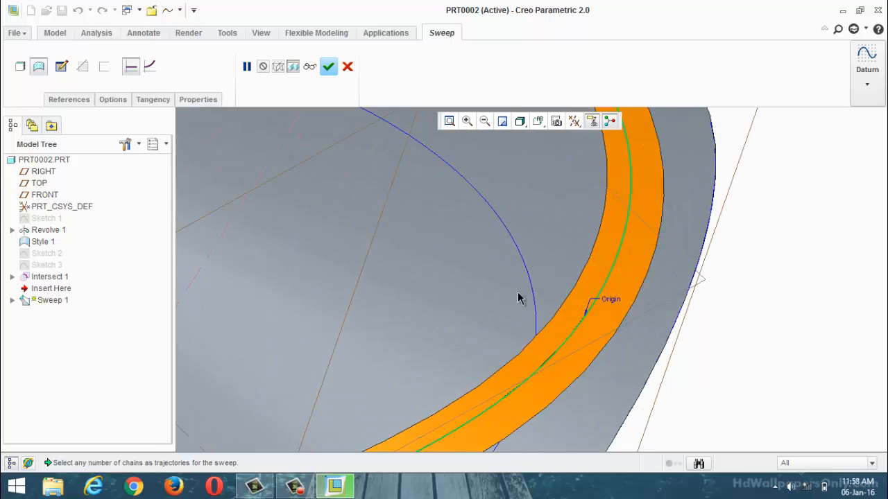
scroll(543, 332, "up", 2)
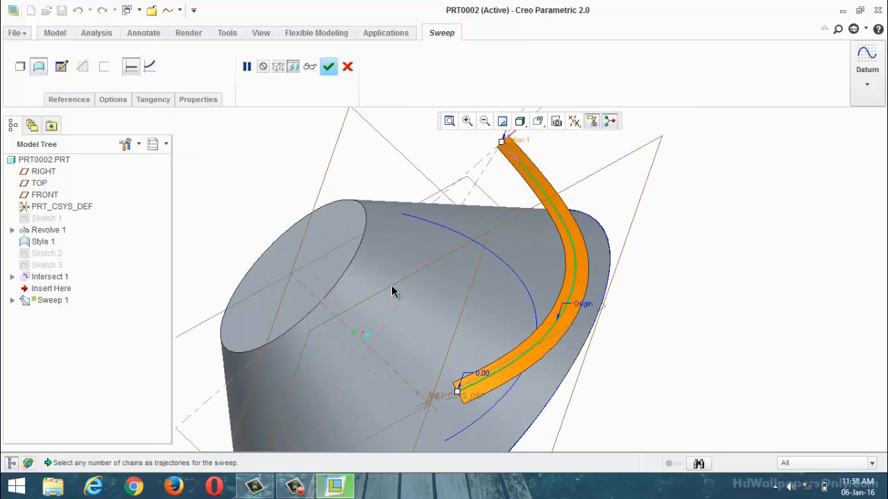
mouse_move(378, 303)
middle_mouse_down()
mouse_move(406, 278)
mouse_move(380, 295)
middle_mouse_up()
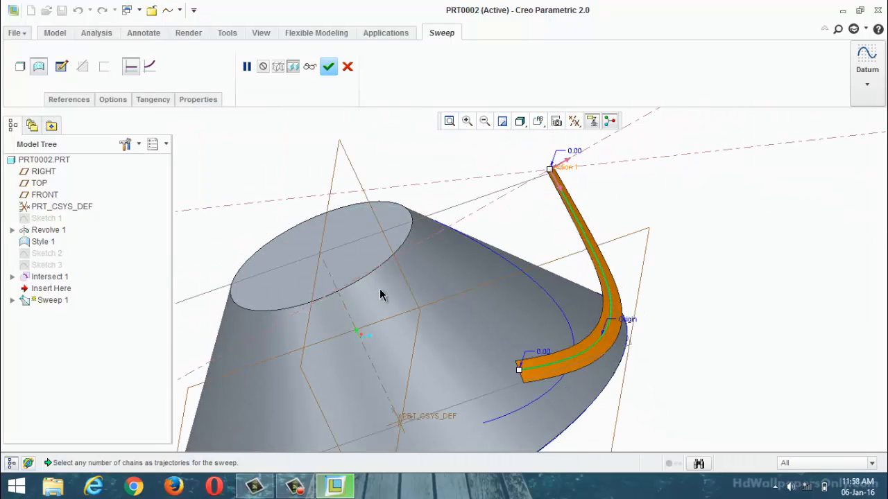
scroll(421, 327, "up", 2)
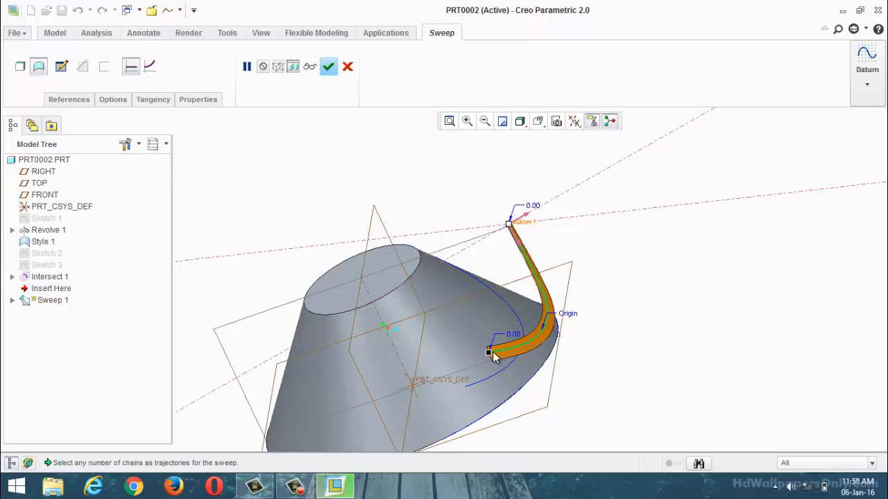
Step: Accept the surface sweep along the intersection curve
left_click(42, 242)
left_click(330, 69)
middle_click_drag(633, 235, 502, 273)
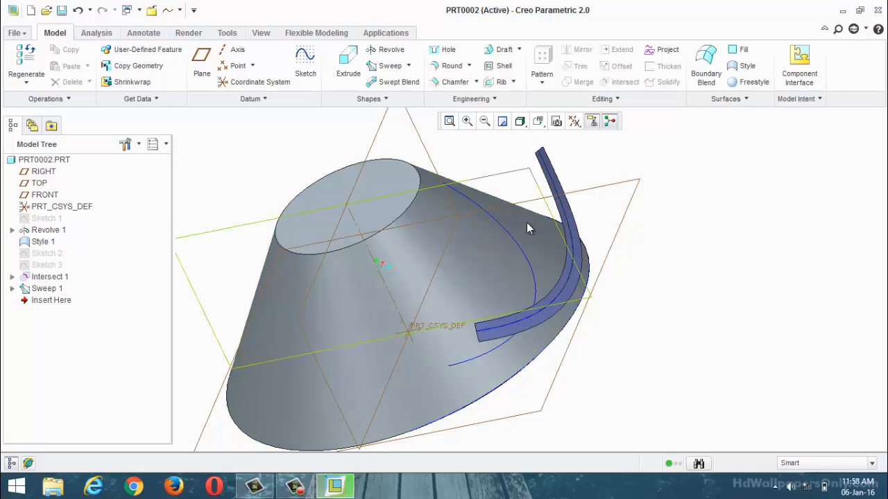
left_click(518, 244)
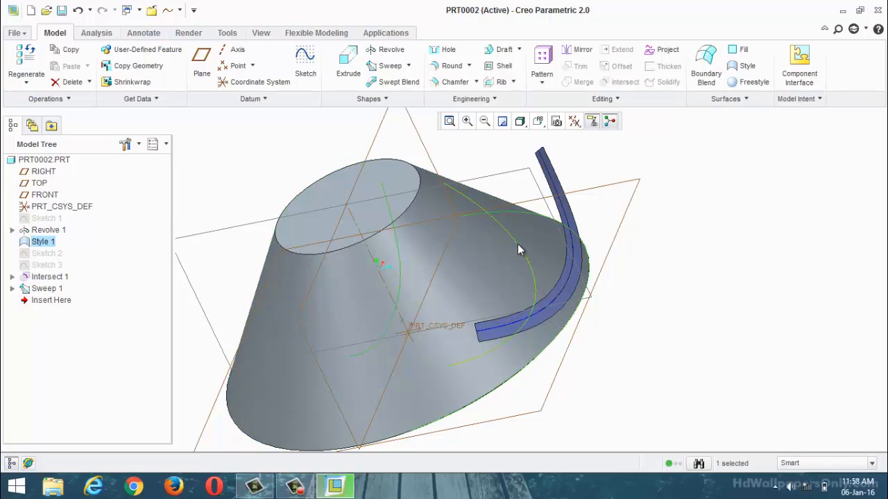
left_click(517, 244)
left_click(613, 72)
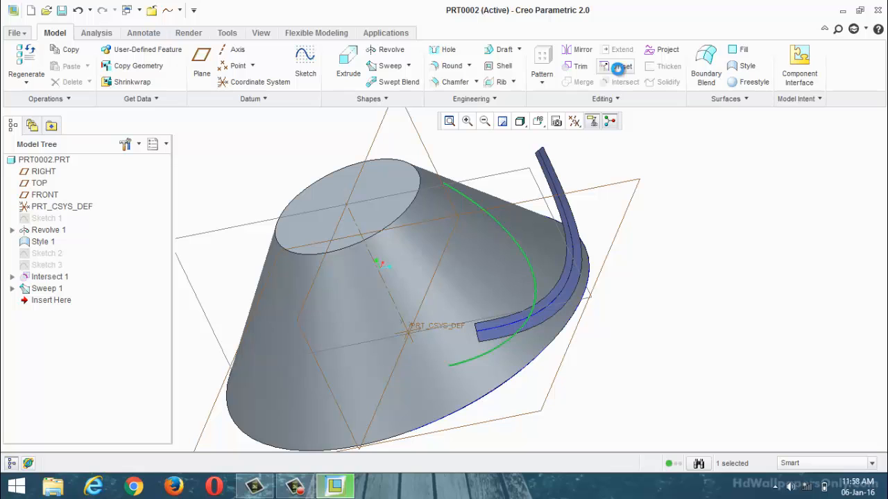
scroll(501, 332, "up", 2)
scroll(527, 359, "down", 2)
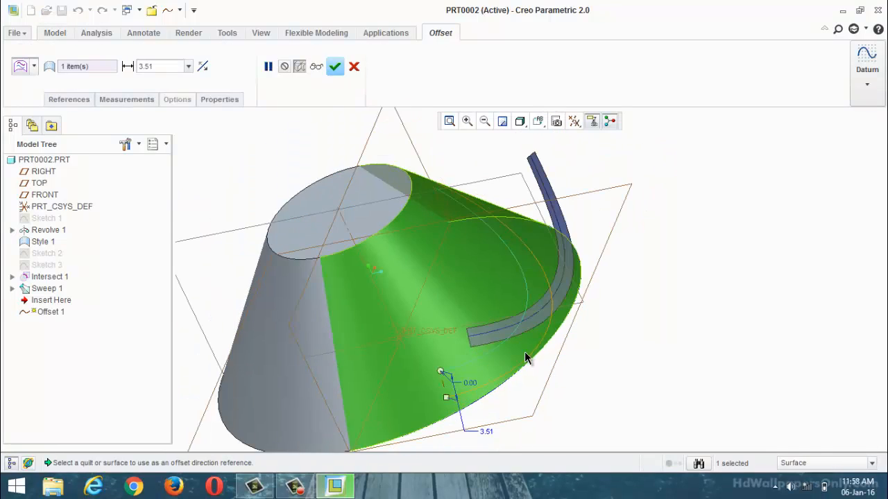
mouse_move(527, 358)
middle_mouse_down()
mouse_move(571, 298)
mouse_move(563, 332)
mouse_move(518, 357)
middle_mouse_up()
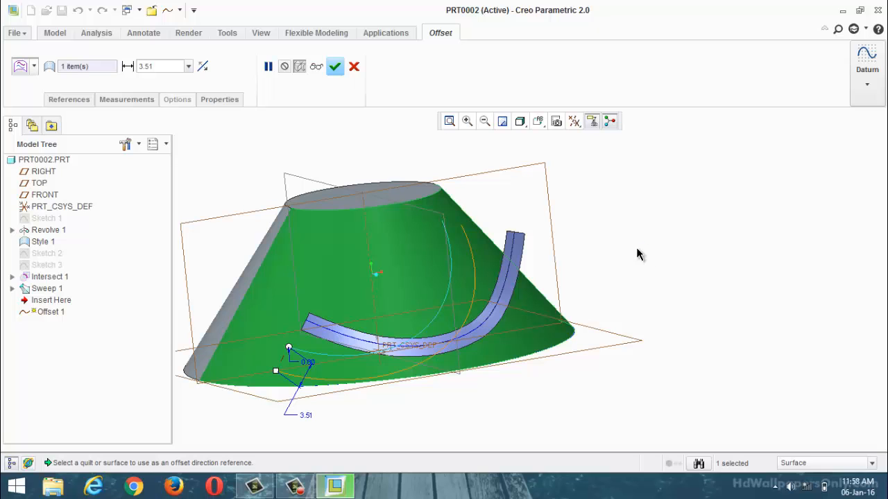
left_click(355, 66)
Step: Offset the Style curve on the hub's conical surface toward the wide base by a distance of 2
middle_click_drag(690, 262, 503, 291)
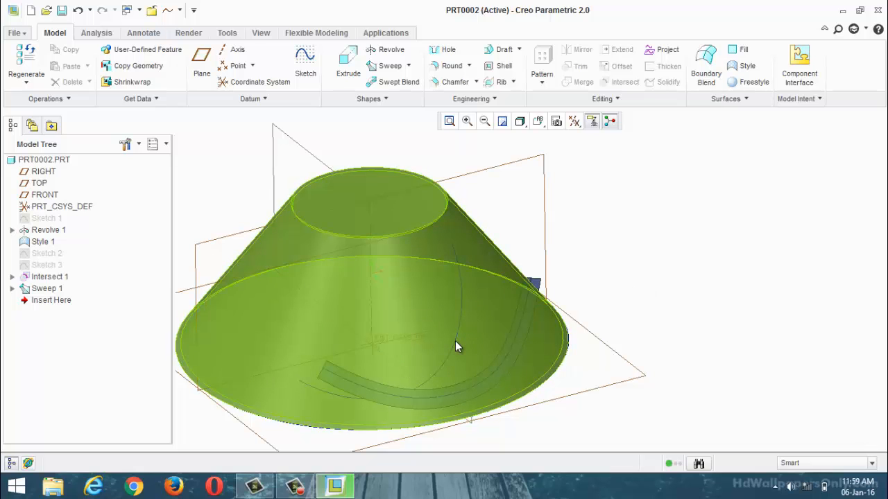
left_click(455, 340)
left_click(455, 341)
left_click(602, 273)
left_click(457, 260)
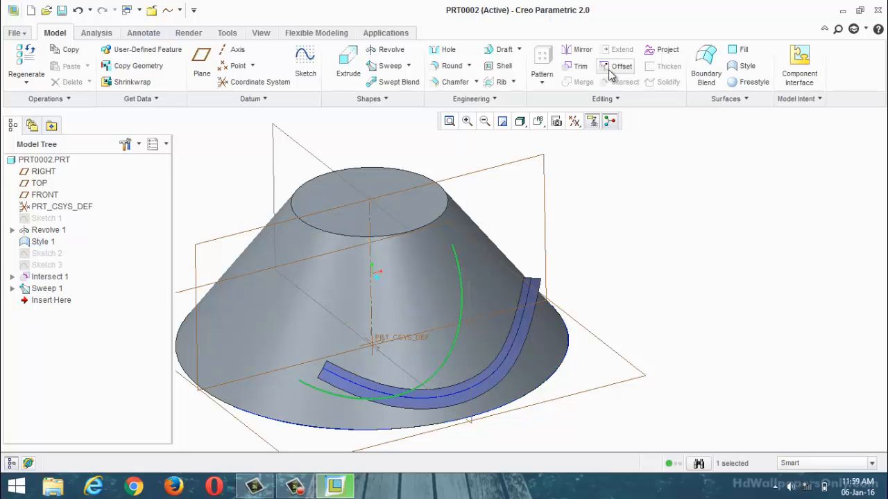
left_click(614, 66)
middle_click_drag(636, 240, 522, 363)
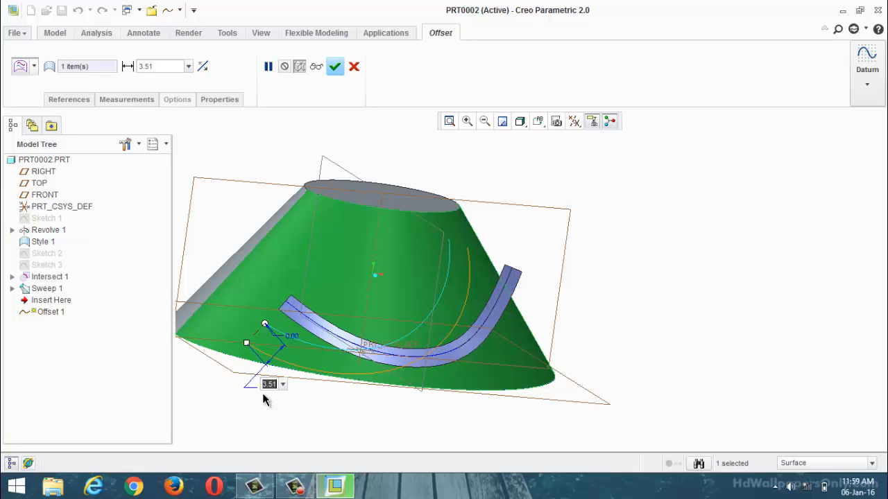
middle_click_drag(460, 338, 414, 426)
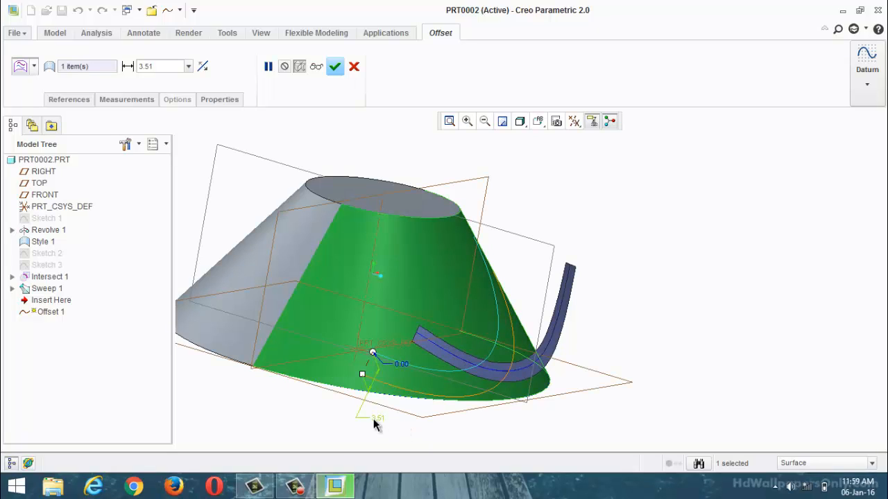
type("2")
key("Return")
scroll(481, 408, "down", 2)
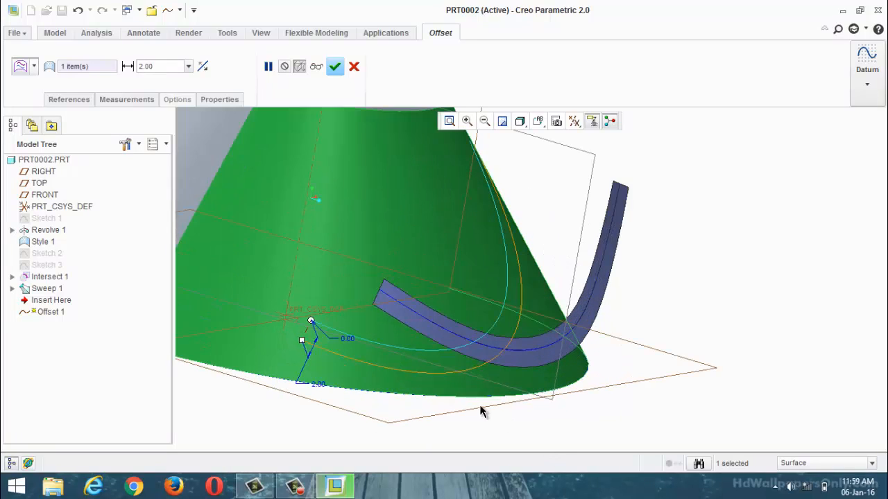
Step: Set the hub curve's offset distance to 3 and accept the offset
double_click(318, 383)
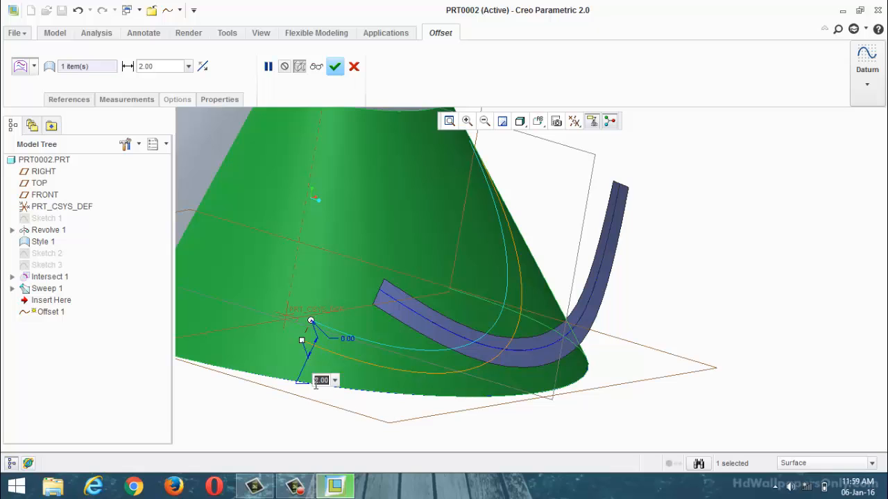
type("3")
key("Return")
scroll(398, 423, "up", 2)
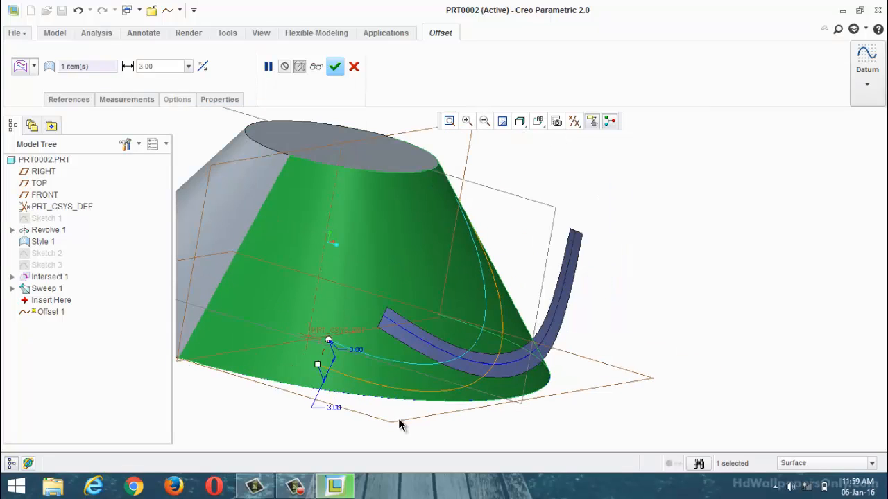
left_click(335, 67)
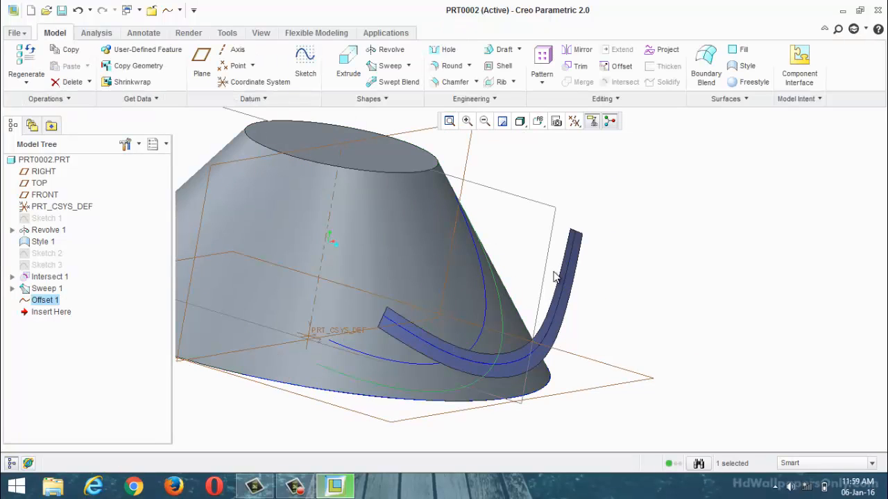
Step: Offset the new curve along the hub's conical surface by 6, with the direction flipped toward the narrow end, and accept it
left_click(619, 65)
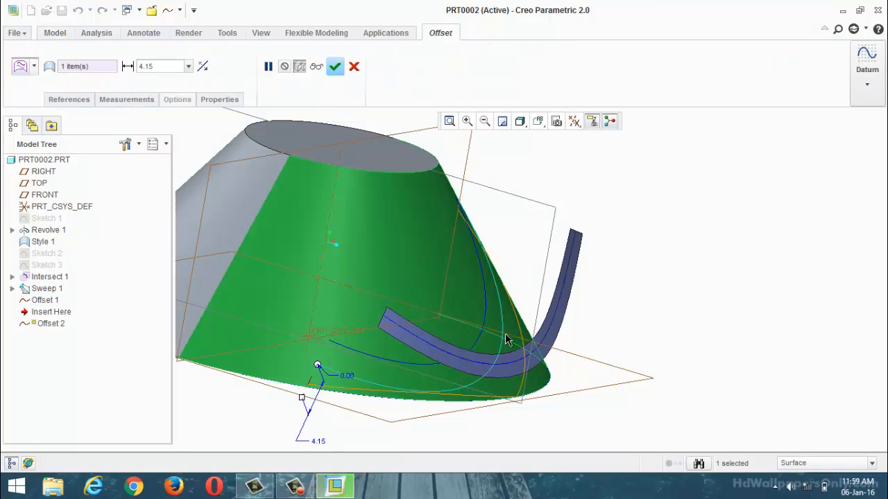
middle_click_drag(680, 269, 583, 319)
scroll(582, 319, "up", 3)
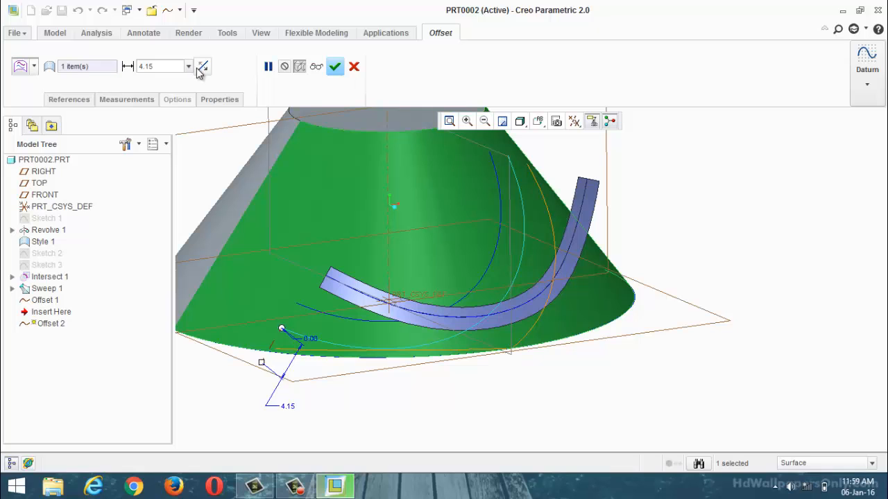
left_click(202, 66)
scroll(289, 350, "up", 4)
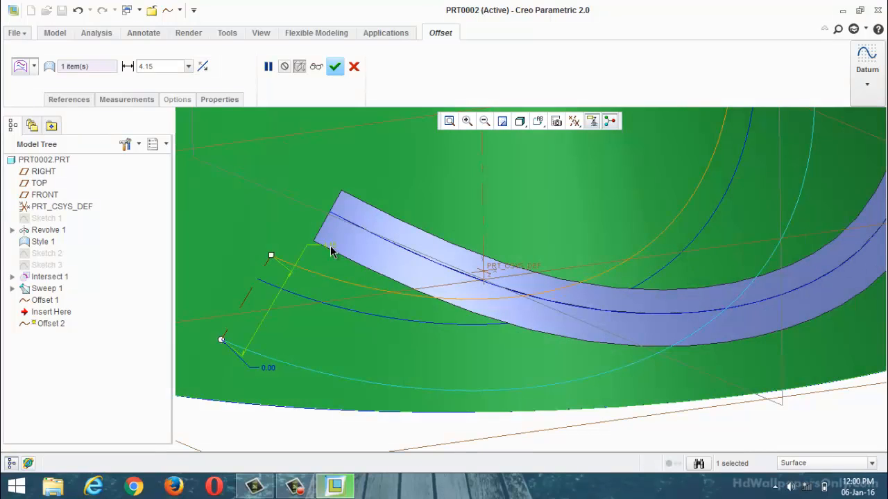
double_click(332, 248)
type("6")
key("Return")
scroll(380, 301, "up", 5)
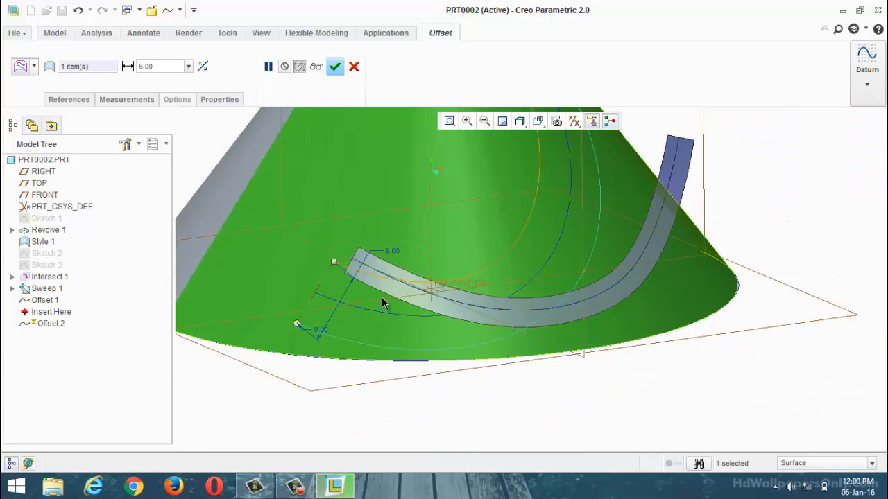
middle_click_drag(407, 290, 475, 201)
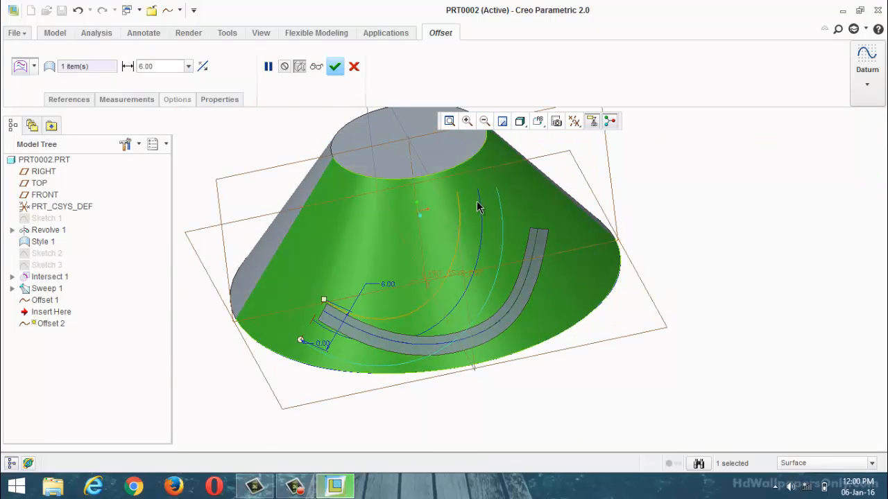
left_click(335, 66)
Step: Create a boundary blend between the swept strip's inner edge and the offset hub curve nearest the hub's narrow end
left_click(722, 206)
middle_click_drag(722, 206, 592, 241)
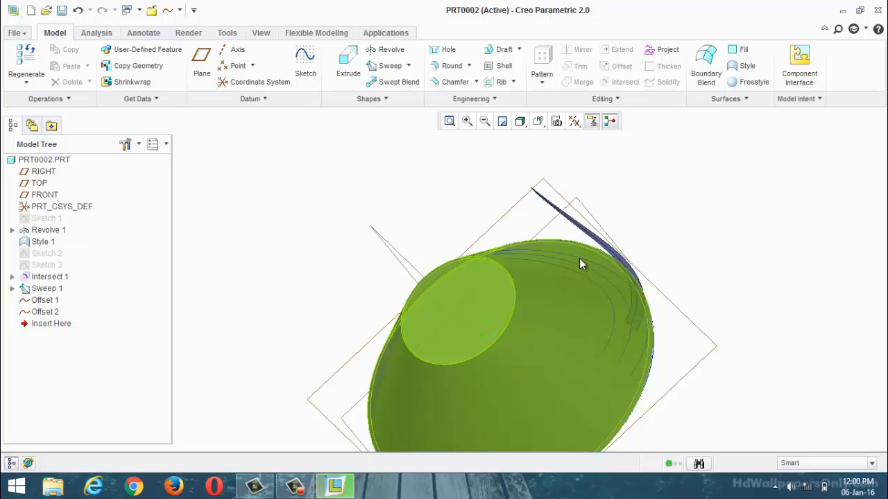
middle_click_drag(645, 198, 646, 210)
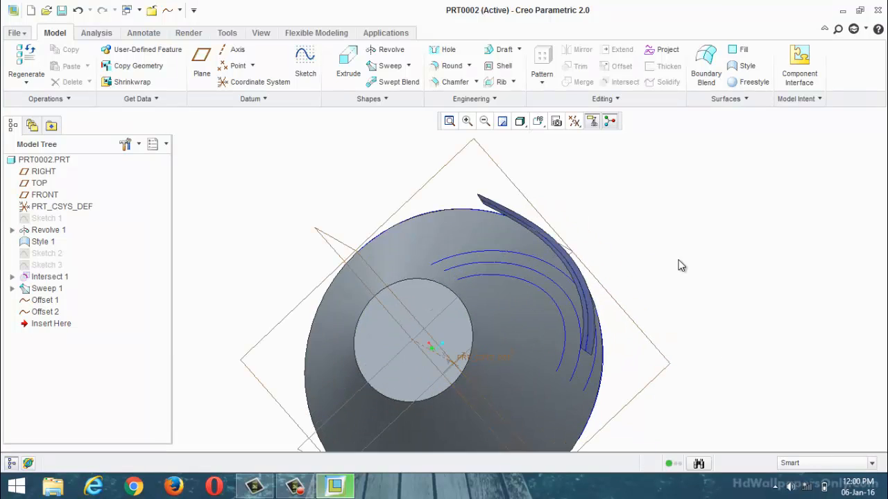
middle_click_drag(677, 264, 650, 242)
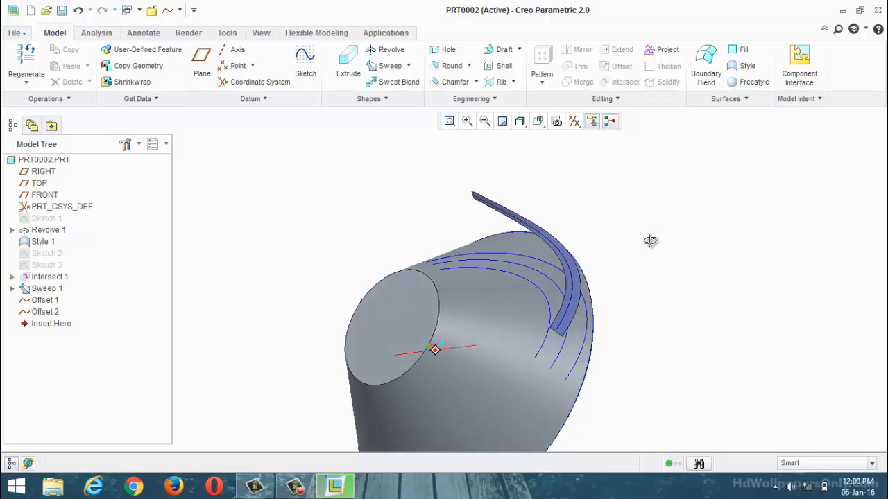
left_click(702, 80)
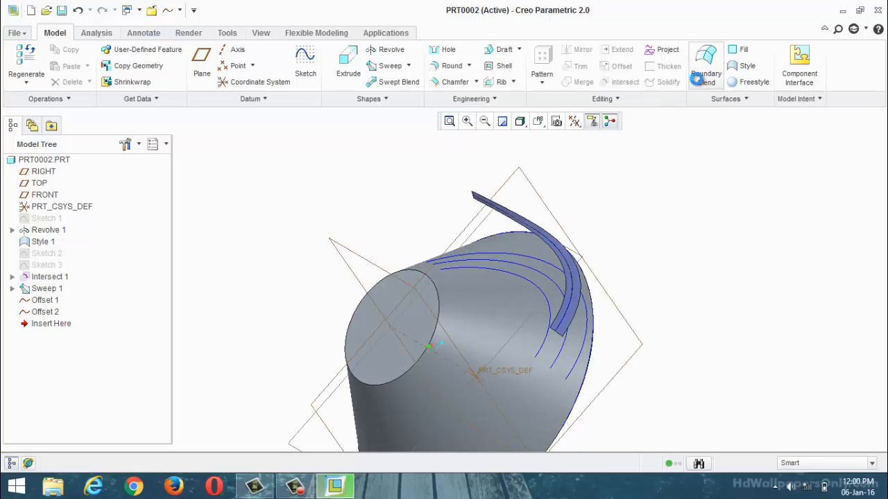
scroll(567, 306, "down", 3)
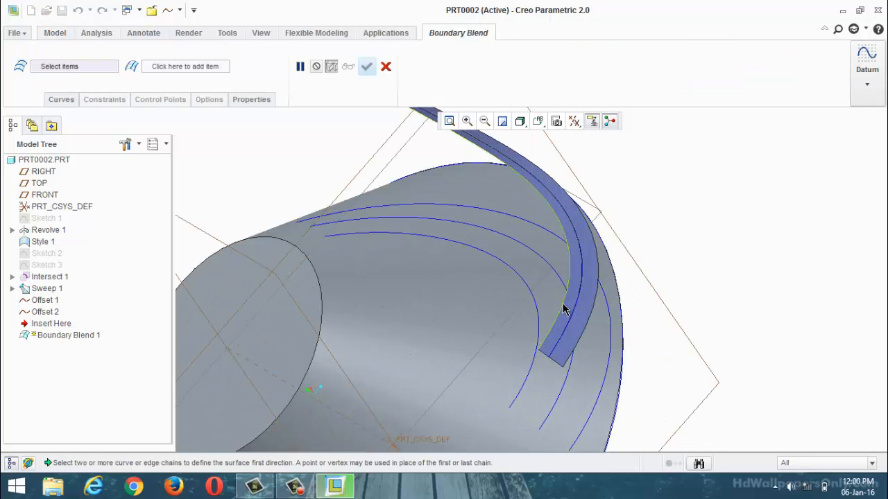
left_click(563, 310)
left_click(536, 320, "ctrl")
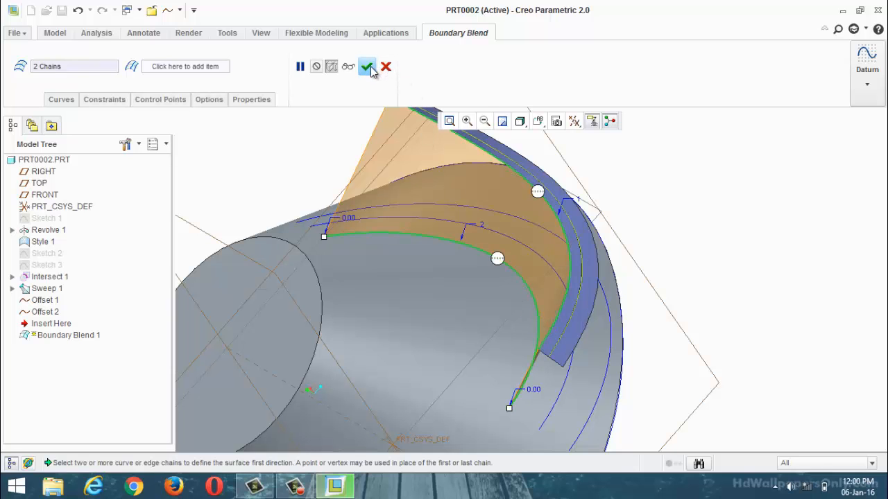
left_click(367, 66)
Step: Create a second boundary blend between the swept strip's outer edge and the offset hub curve nearest the hub's wide base
middle_click_drag(709, 190, 685, 197)
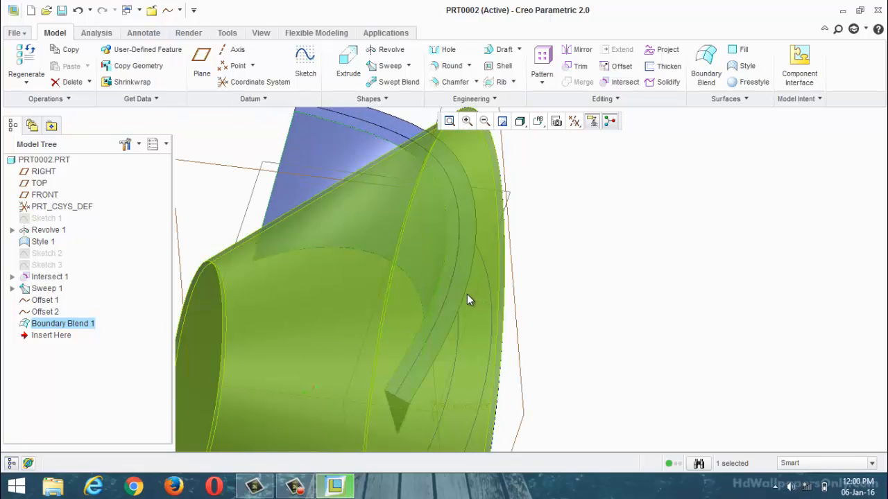
left_click(466, 294)
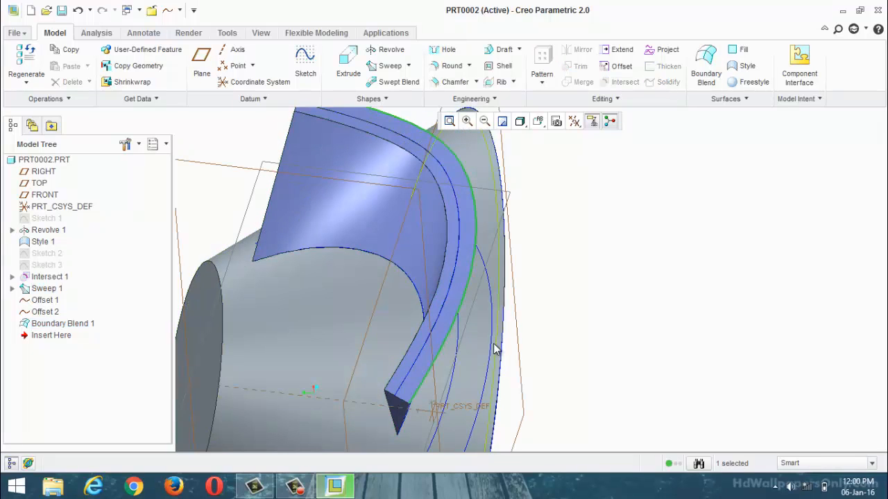
middle_click_drag(528, 330, 493, 307)
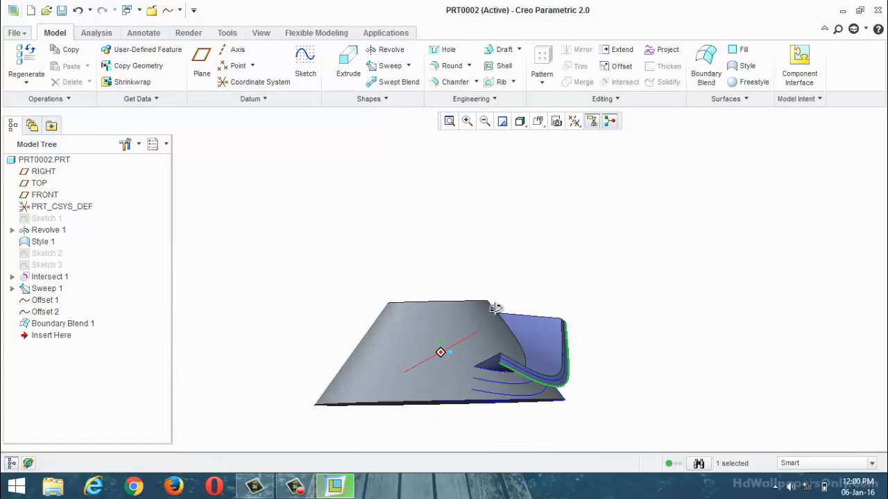
scroll(569, 399, "down", 3)
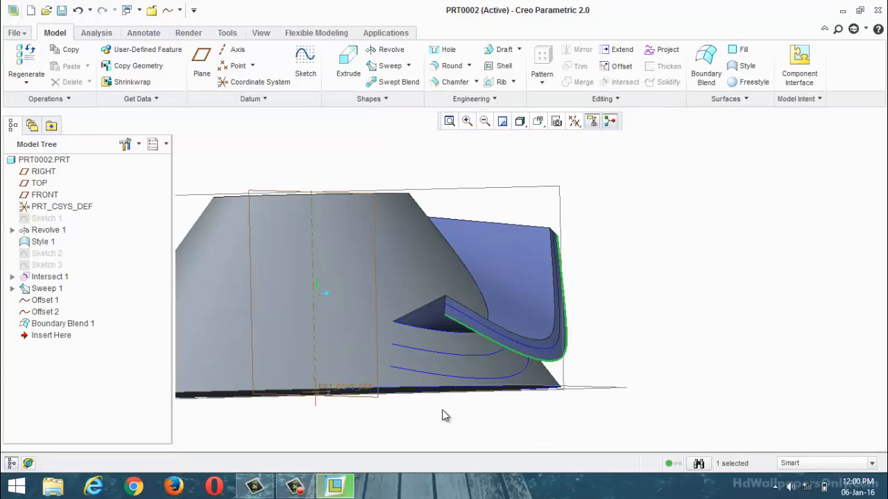
scroll(423, 368, "down", 4)
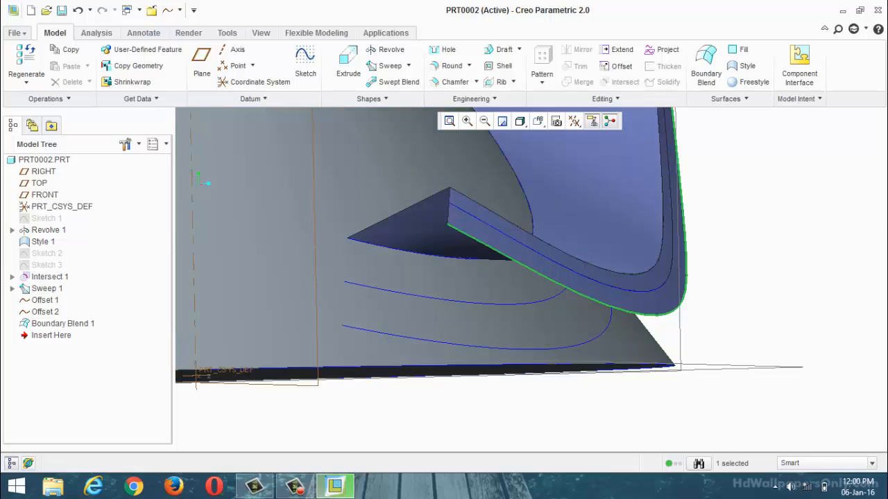
left_click(798, 212)
left_click(706, 61)
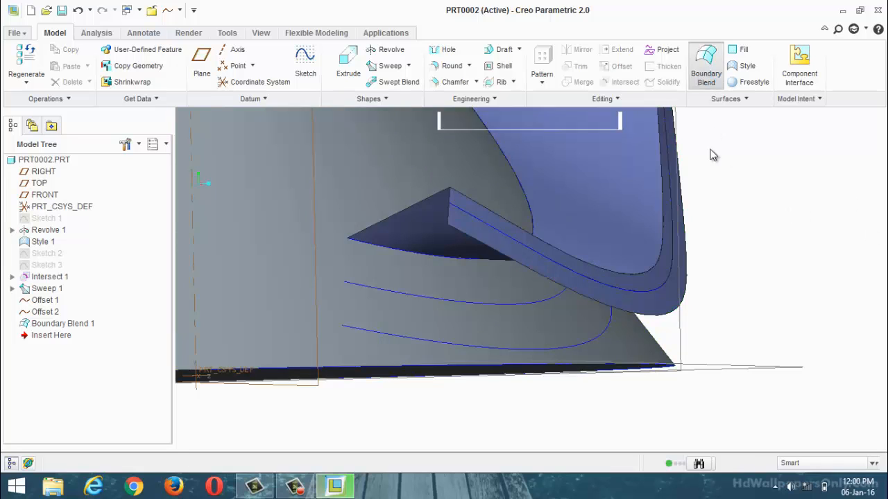
left_click(571, 298)
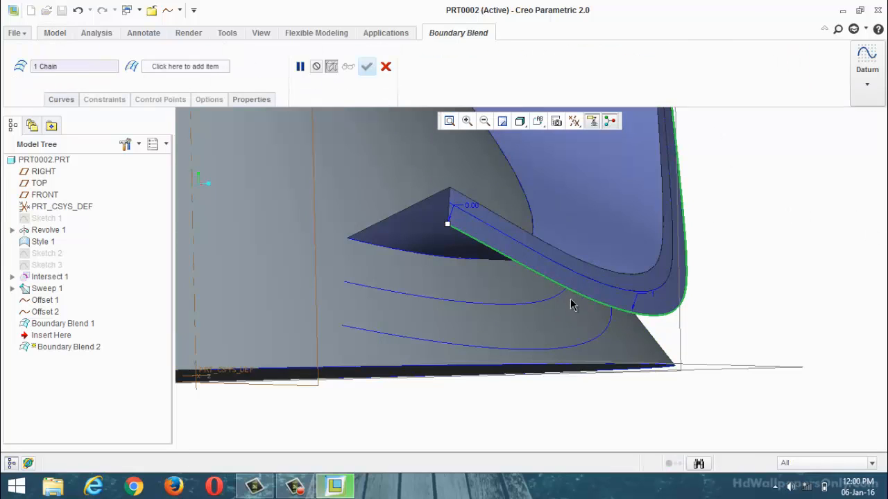
left_click(527, 354, "ctrl")
middle_click_drag(527, 353, 624, 321)
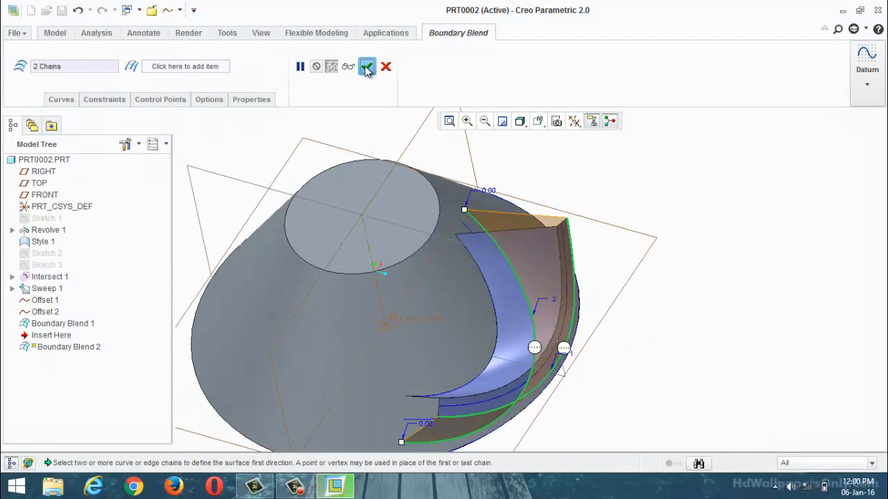
left_click(366, 66)
Step: Examine the two boundary blend surfaces and the open end of the blade between them and the hub
middle_click_drag(642, 160, 564, 254)
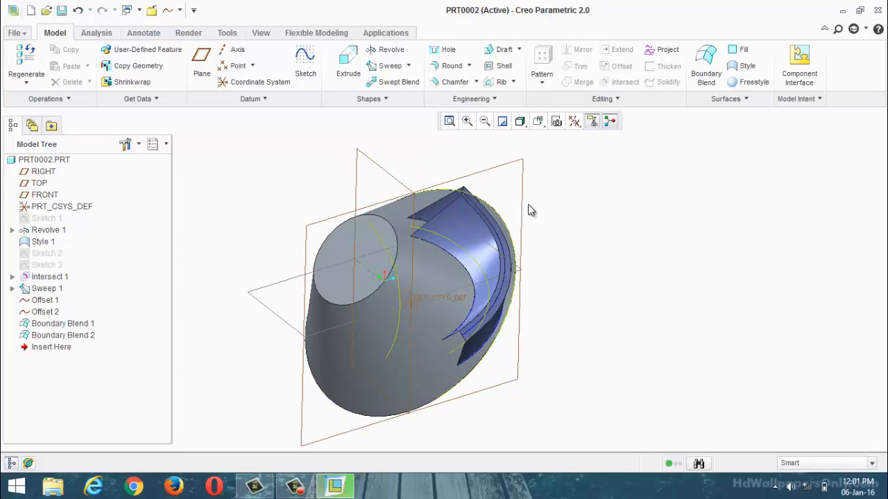
scroll(401, 368, "down", 4)
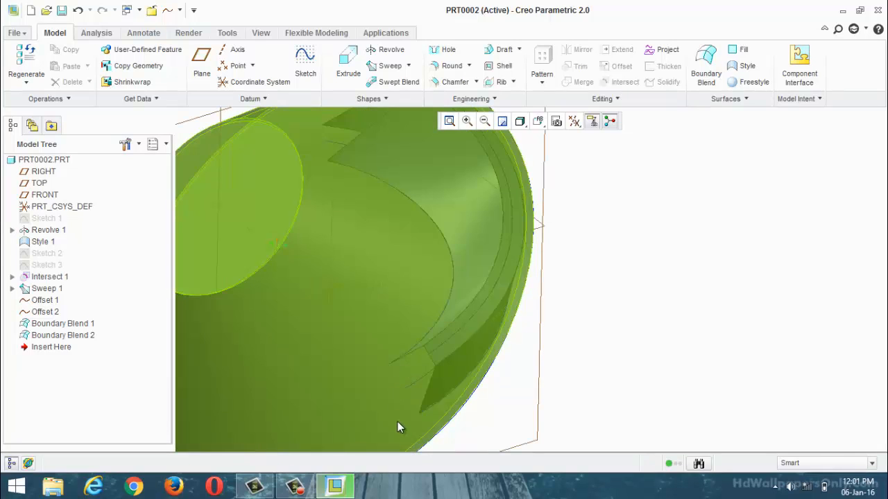
scroll(451, 374, "up", 2)
scroll(409, 366, "down", 2)
scroll(530, 326, "up", 5)
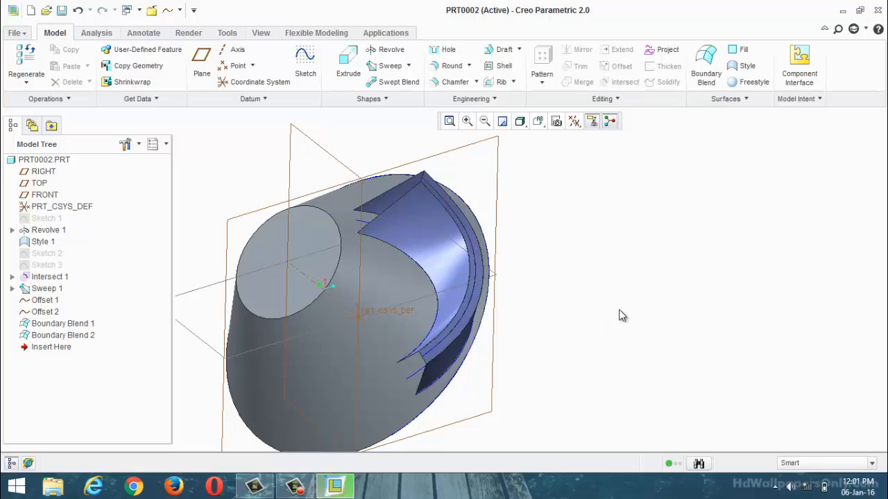
middle_click_drag(573, 325, 515, 329)
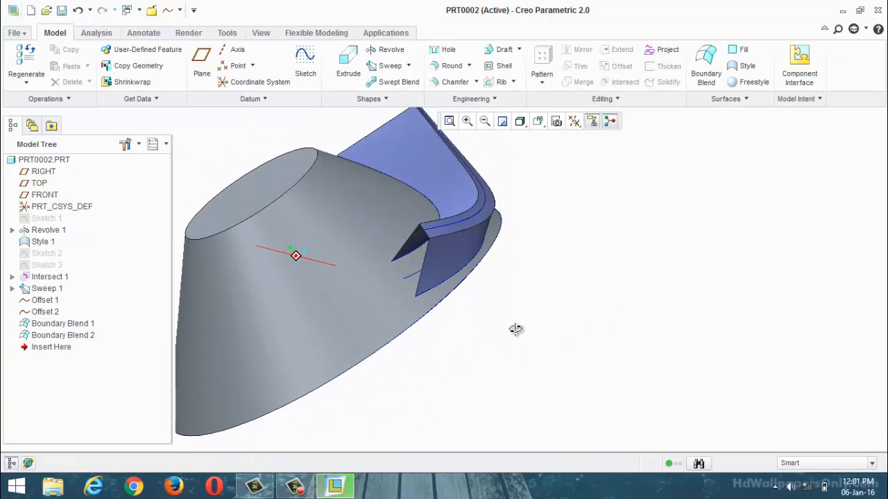
scroll(436, 270, "down", 4)
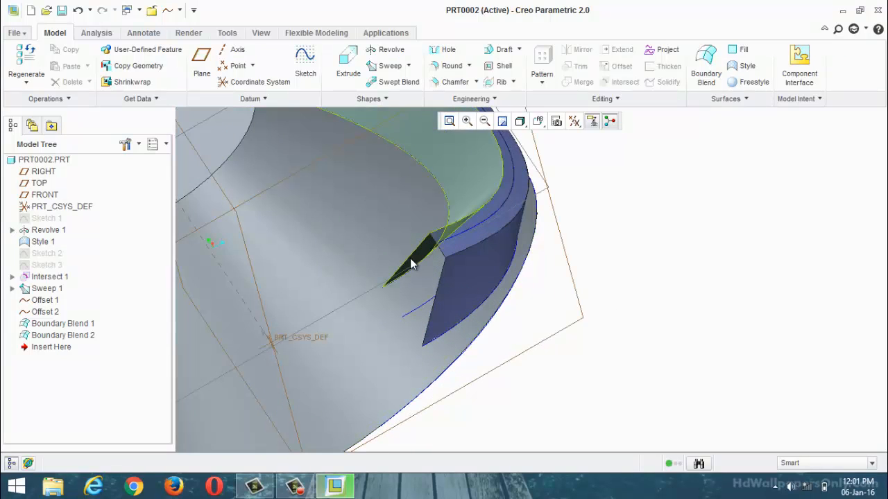
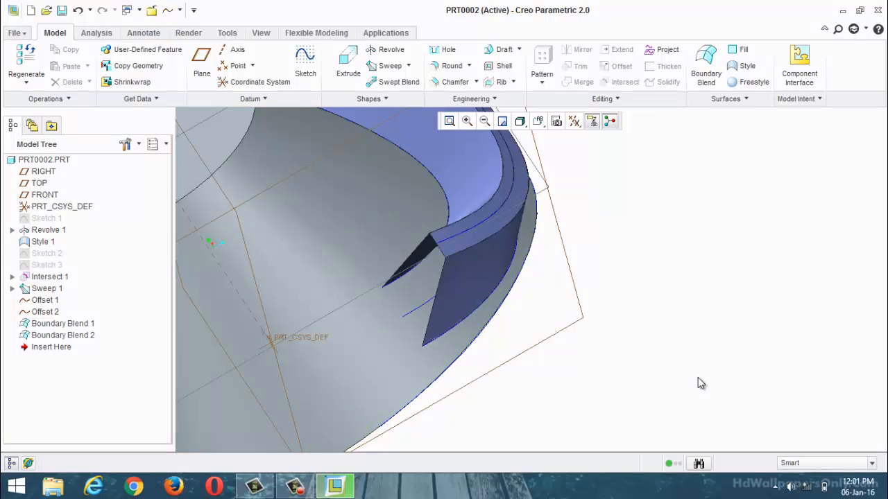
Step: Try offset datum planes from the default coordinate system, with offsets of 100 in x and 0 in y and z
left_click(285, 99)
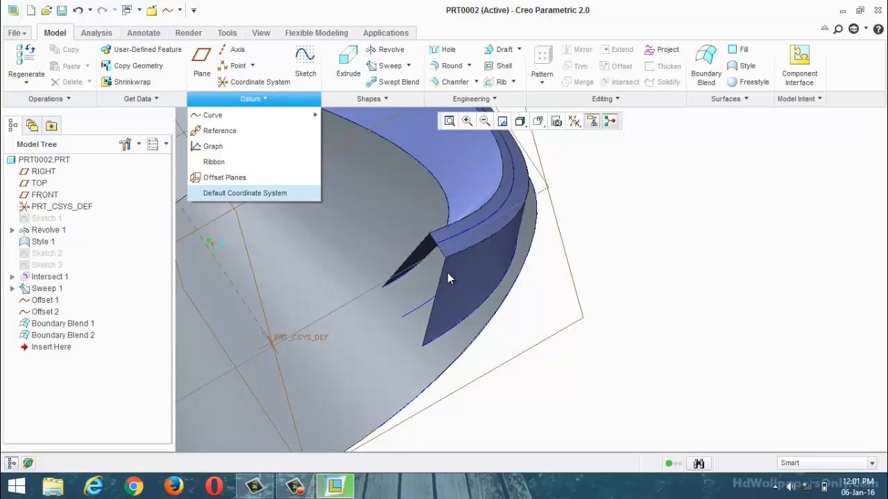
left_click(650, 294)
scroll(693, 300, "up", 5)
scroll(714, 306, "down", 3)
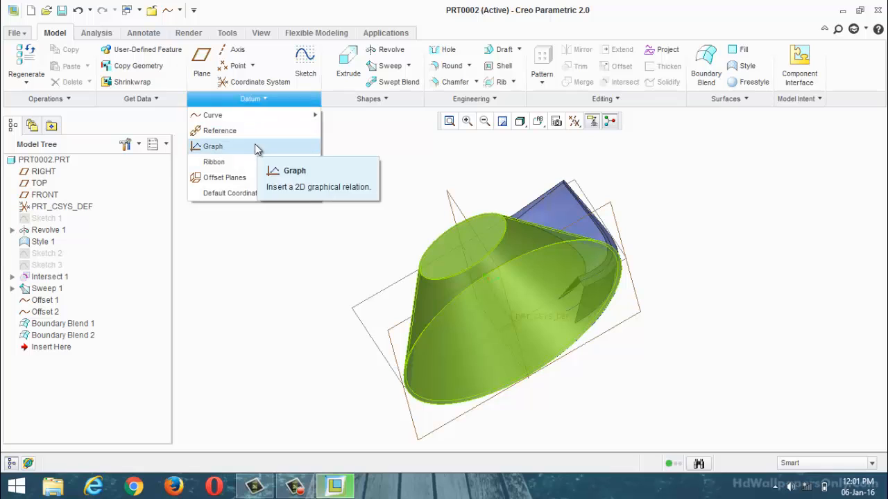
left_click(235, 176)
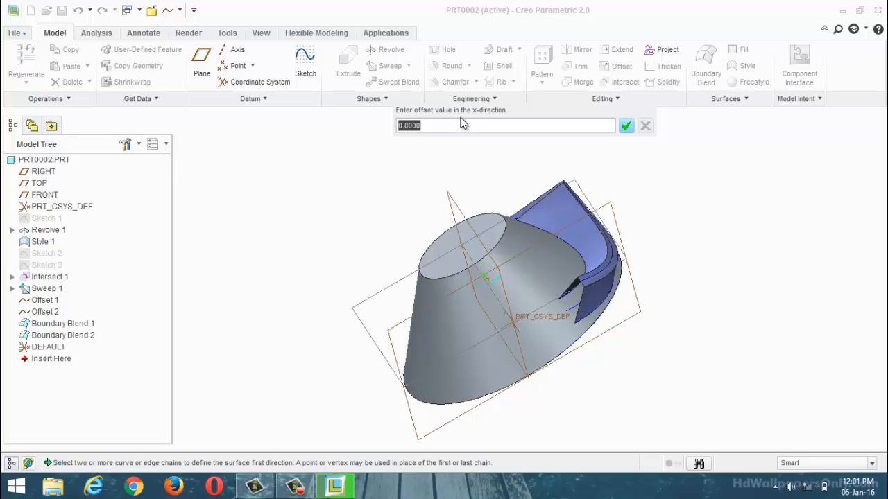
type("100")
key("Return")
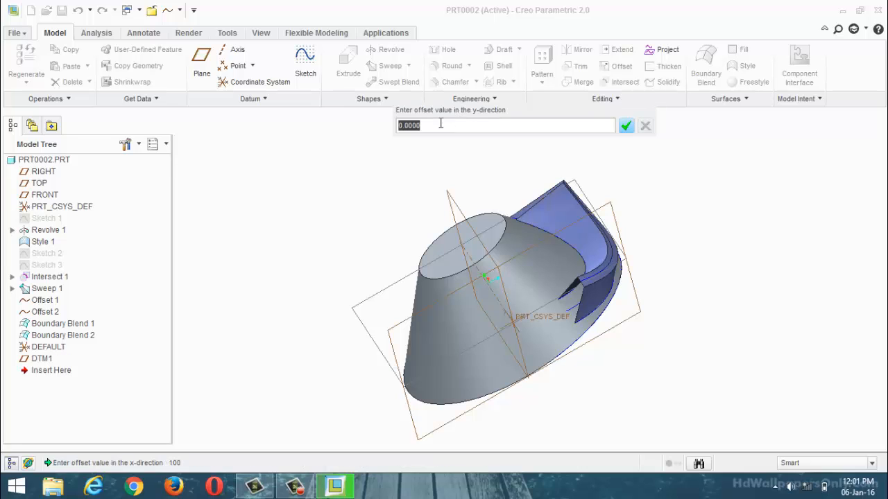
key("Return")
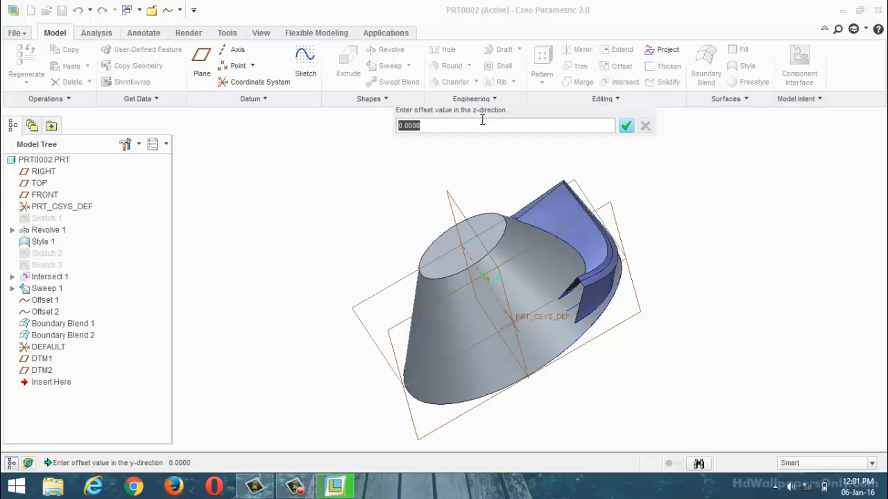
key("Return")
mouse_move(526, 237)
middle_mouse_down()
mouse_move(571, 210)
mouse_move(534, 228)
middle_mouse_up()
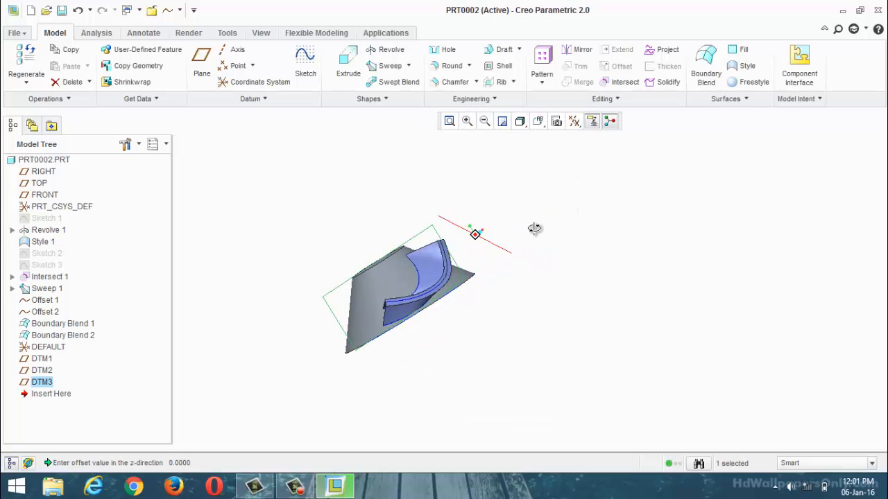
scroll(554, 251, "up", 4)
middle_click_drag(555, 258, 520, 222)
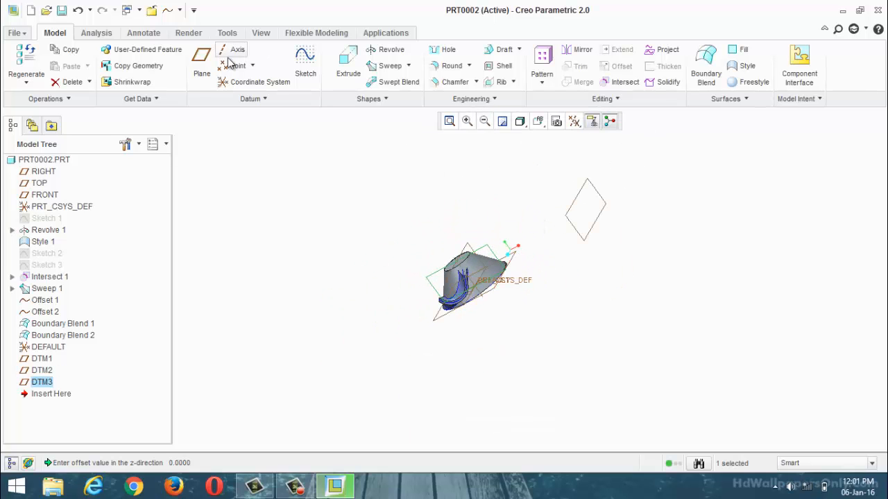
Step: Try adding two default coordinate systems to the part
left_click(284, 101)
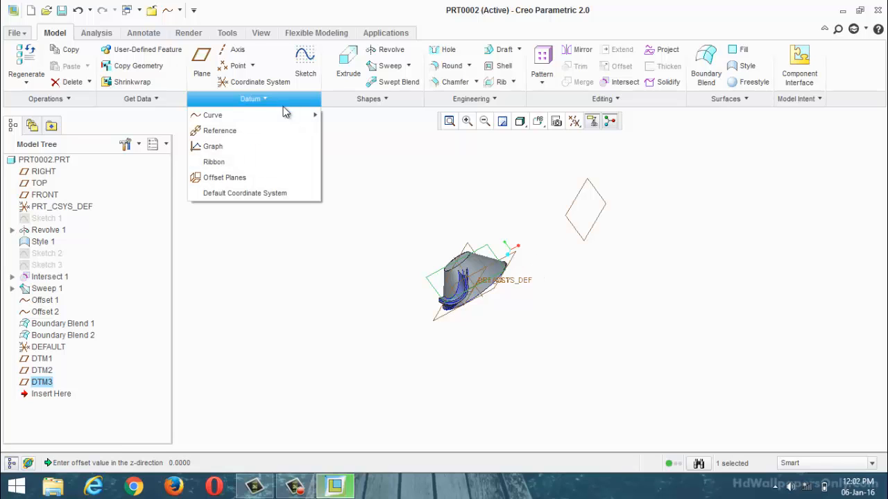
left_click(247, 195)
scroll(446, 268, "down", 3)
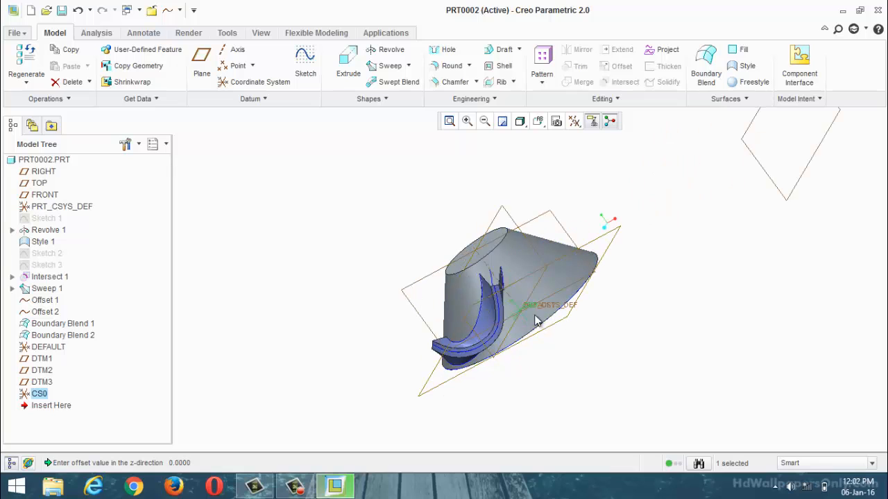
left_click(248, 98)
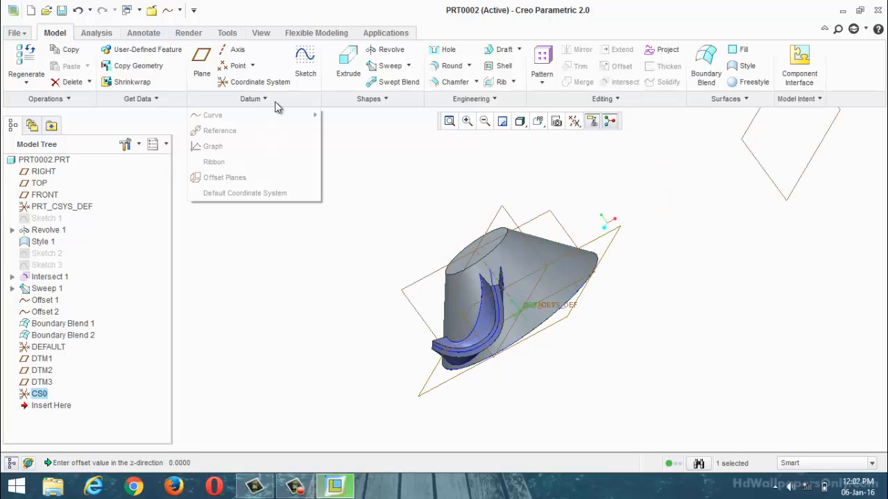
left_click(262, 195)
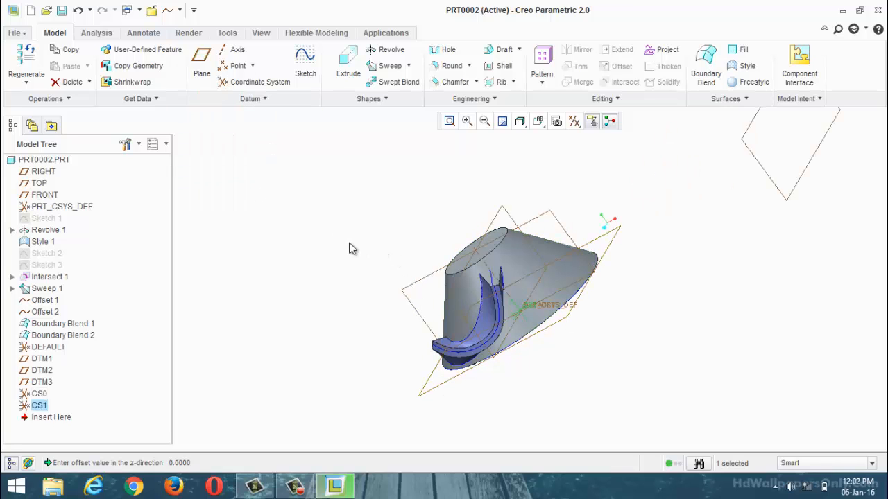
Step: Undo the added coordinate systems and the offset datum planes
left_click(267, 309)
key("ctrl+z")
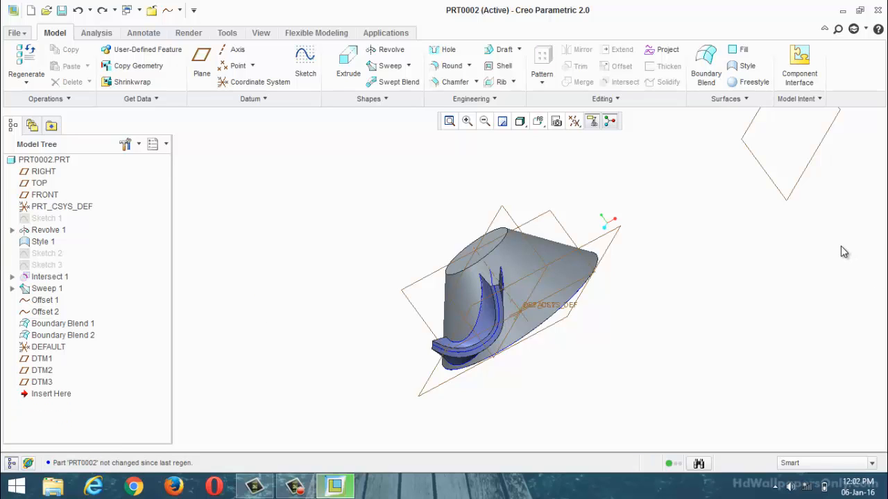
key("ctrl+z")
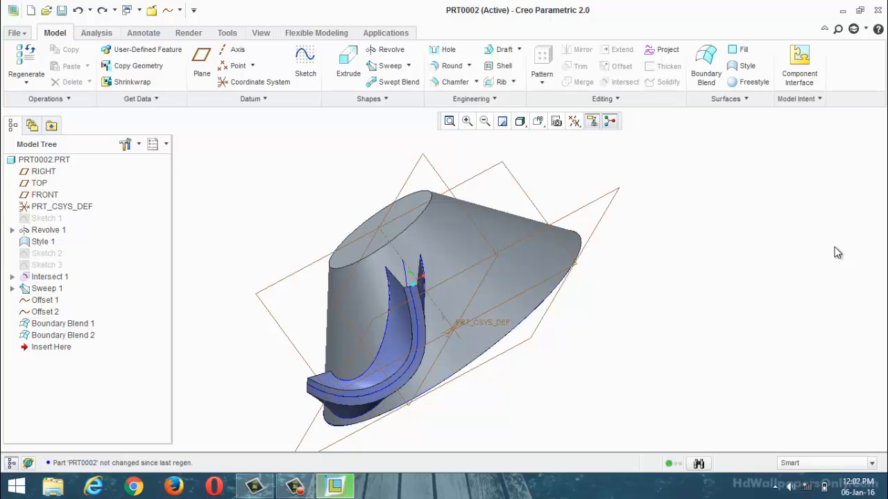
Step: Create a curve through points joining the hub corners of the two boundary blends at one open end of the blade
scroll(625, 270, "down", 3)
mouse_move(624, 269)
middle_mouse_down()
mouse_move(538, 260)
mouse_move(523, 240)
mouse_move(578, 228)
middle_mouse_up()
left_click(267, 99)
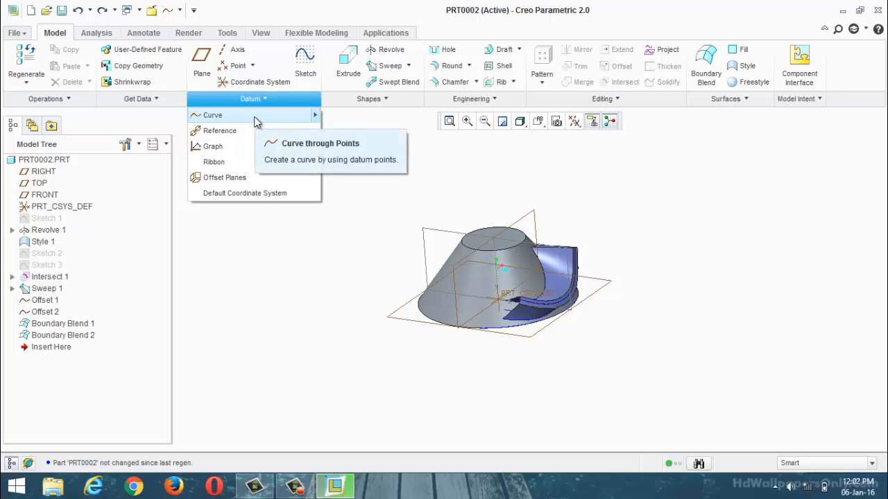
left_click(255, 116)
scroll(611, 312, "up", 3)
middle_click_drag(611, 312, 578, 339)
scroll(570, 335, "down", 2)
scroll(578, 337, "up", 1)
scroll(527, 202, "down", 3)
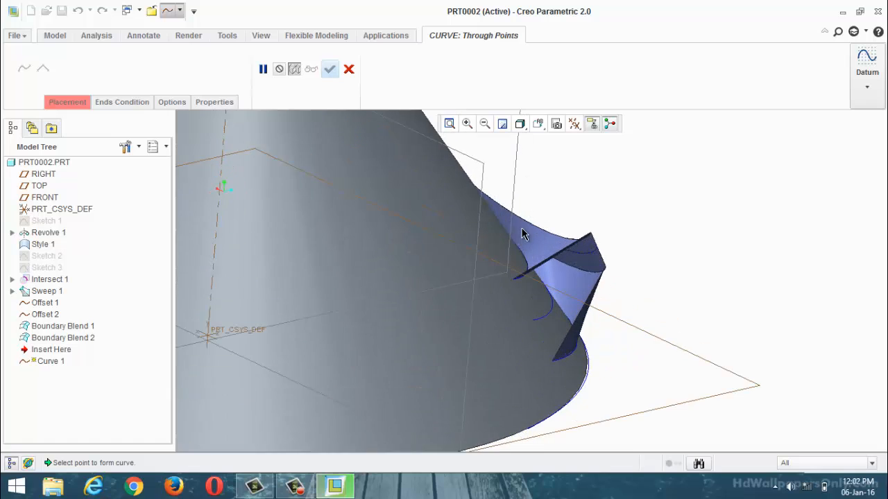
scroll(524, 234, "down", 2)
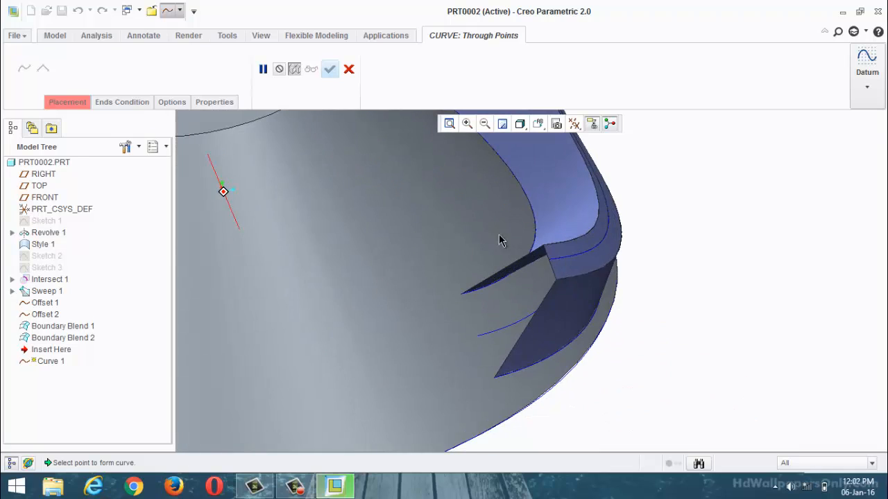
left_click(462, 298)
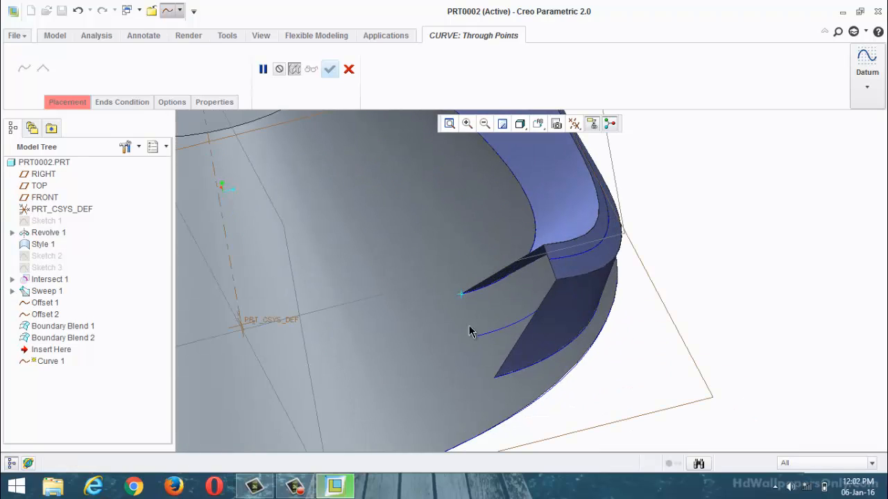
left_click(494, 380)
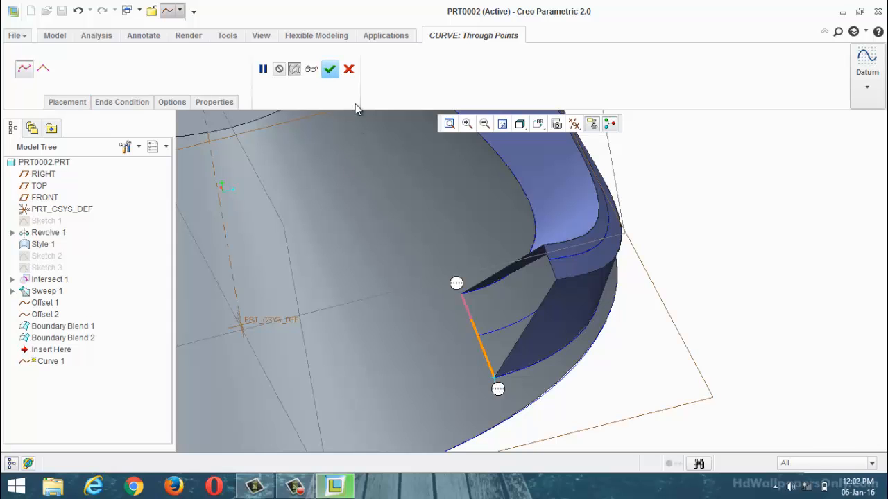
left_click(330, 69)
Step: Create a second curve through points joining the two boundary blends' hub corners at the opposite open end of the blade
key("ctrl+d")
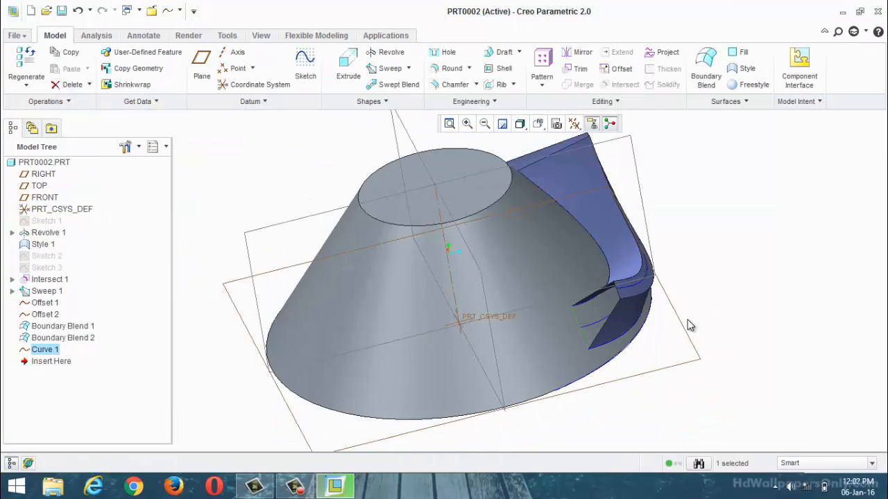
middle_click_drag(710, 247, 590, 248)
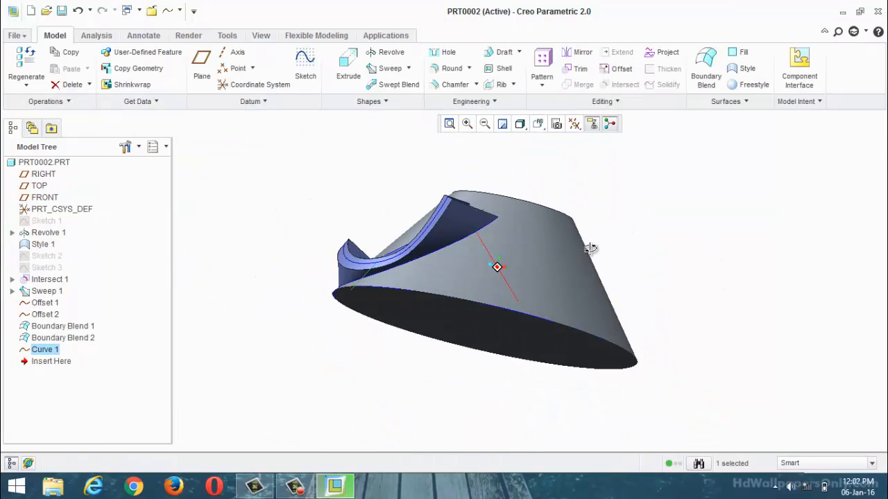
left_click(274, 102)
left_click(240, 118)
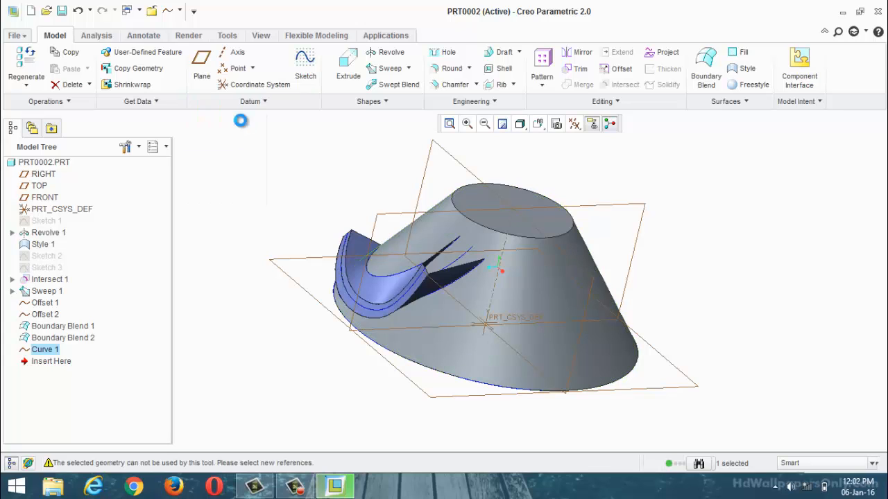
scroll(485, 267, "down", 3)
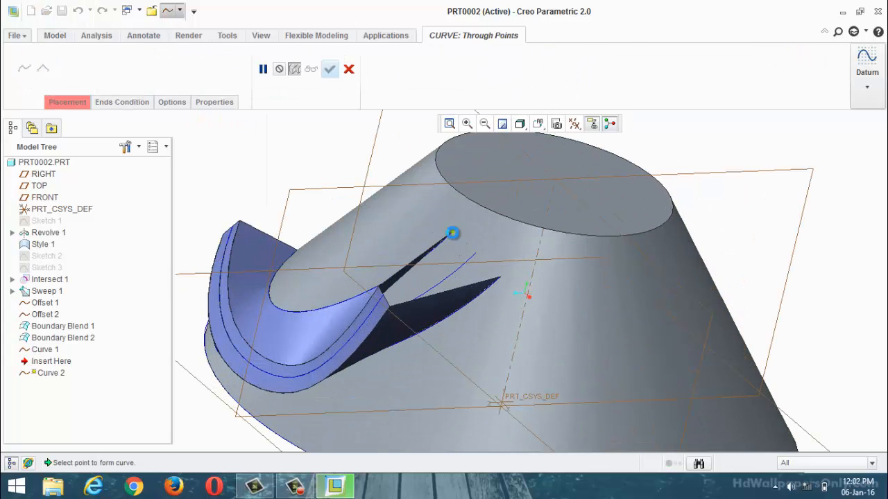
left_click(452, 233)
left_click(500, 278)
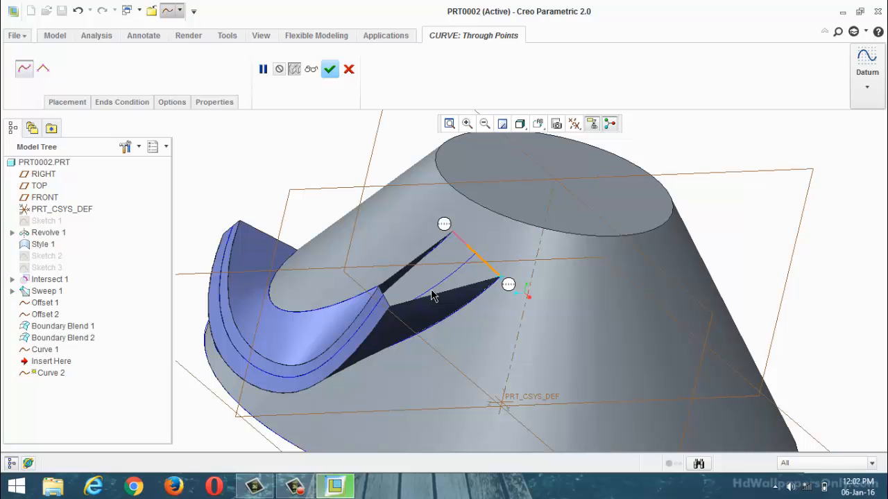
left_click(330, 69)
left_click(384, 200)
key("ctrl+d")
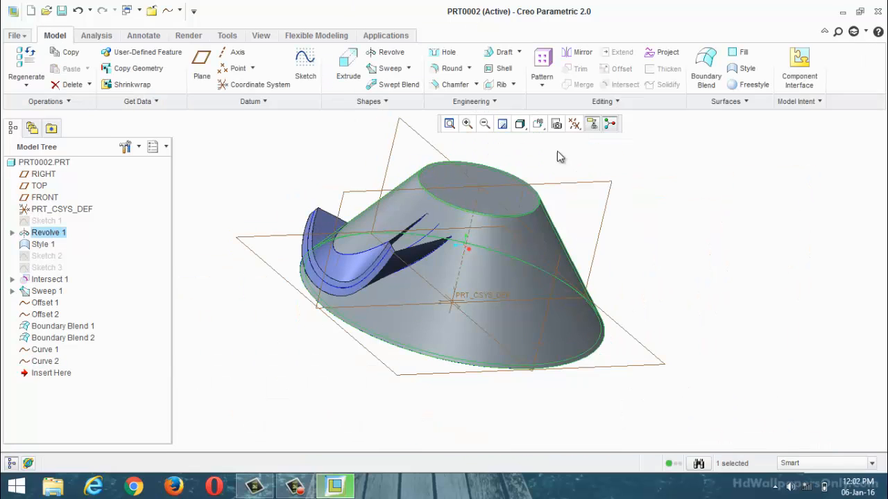
Step: Examine the blade's open ends against the hub and check which end each of the two new curves closes
scroll(498, 221, "down", 6)
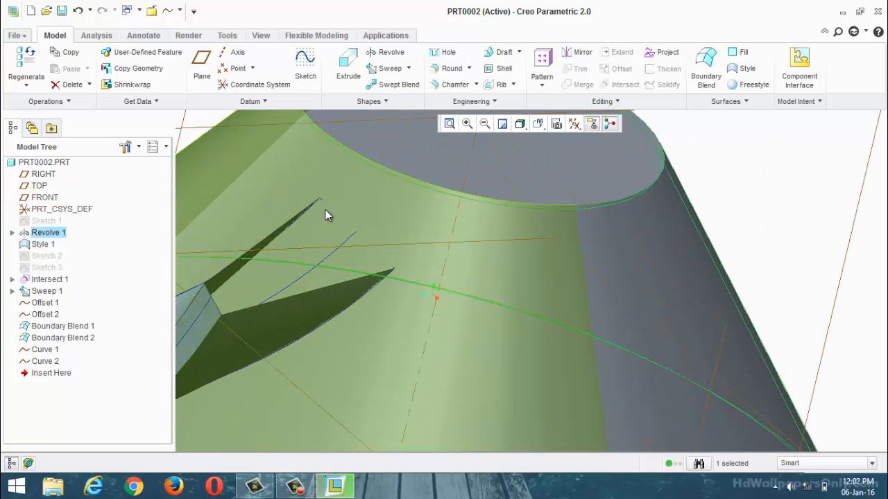
scroll(412, 239, "up", 4)
left_click(646, 170)
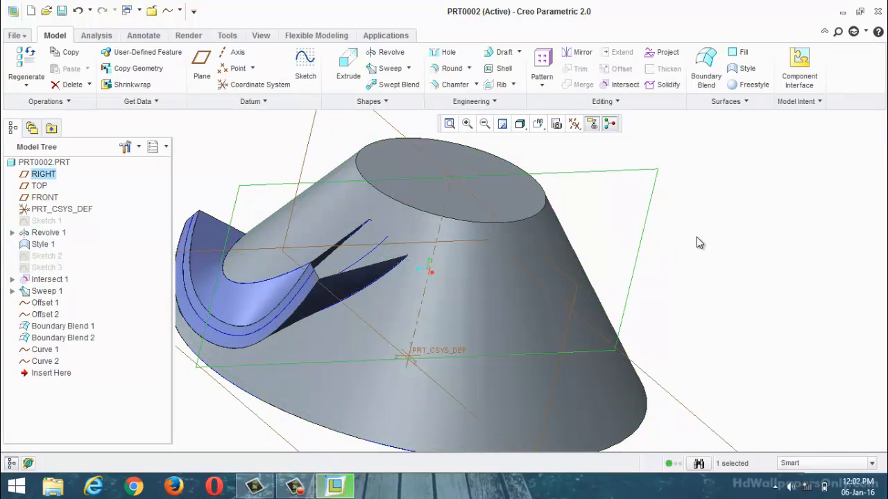
left_click(777, 296)
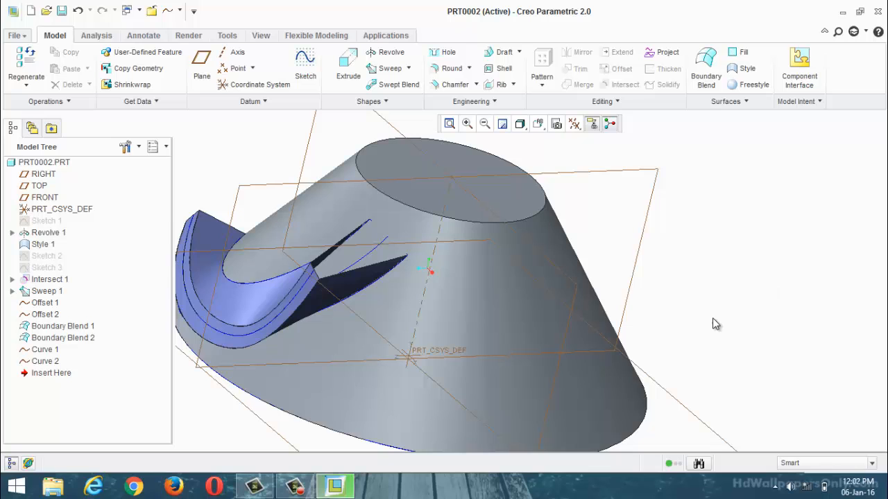
scroll(713, 319, "up", 1)
scroll(316, 262, "down", 2)
middle_click_drag(316, 262, 332, 250)
scroll(552, 228, "down", 3)
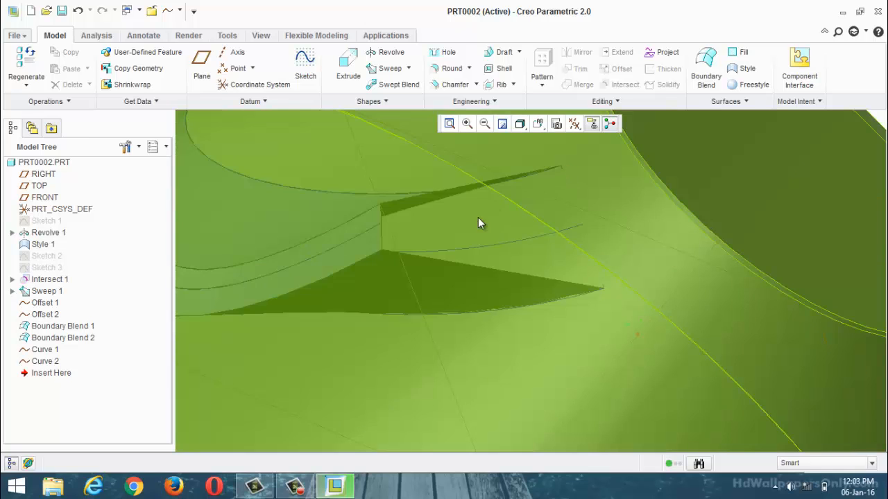
scroll(478, 217, "up", 4)
left_click(44, 361)
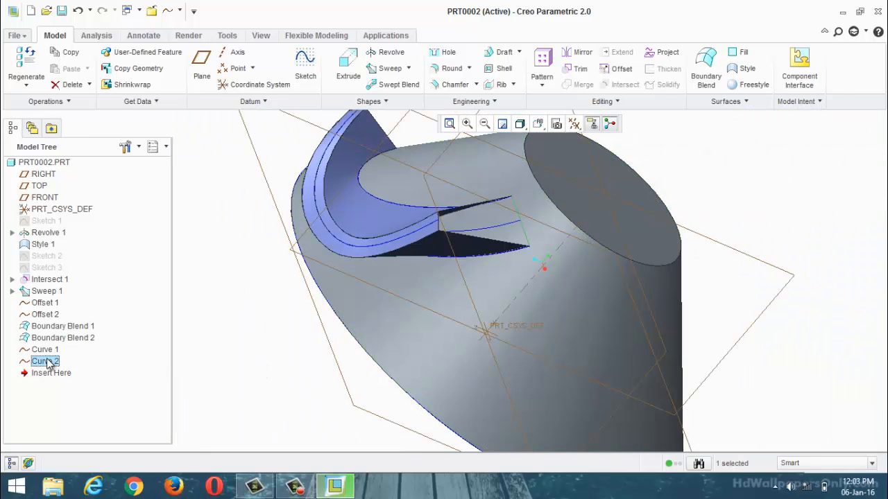
left_click(54, 350)
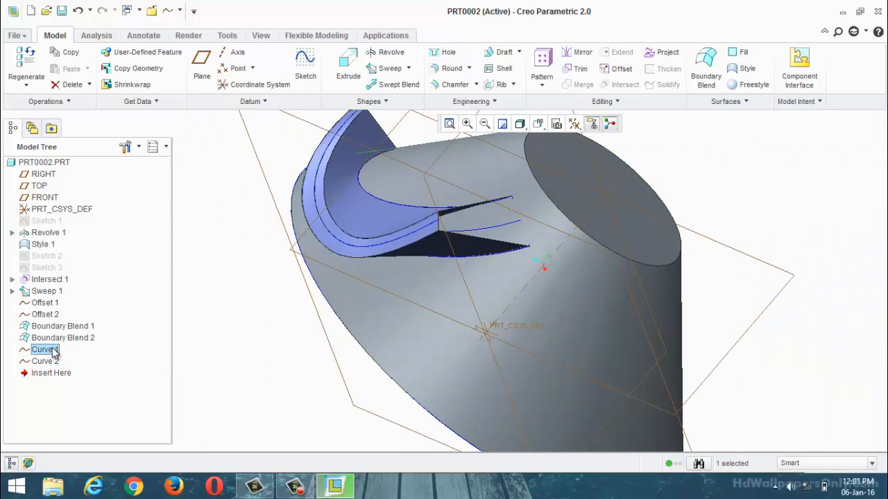
left_click(223, 359)
scroll(612, 214, "up", 2)
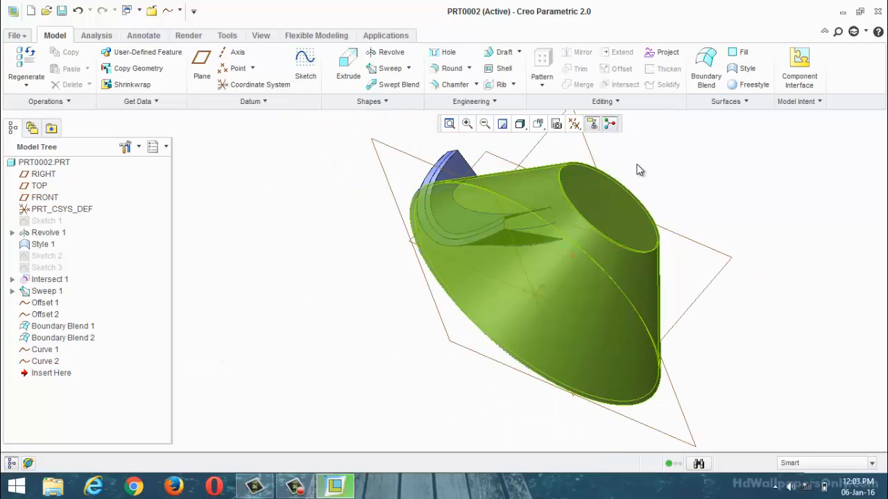
Step: Start a Style feature and create a surface closing one open blade end from the closing curve and four surrounding blade edge chains
left_click(741, 78)
middle_click_drag(664, 238, 626, 317)
scroll(600, 277, "down", 3)
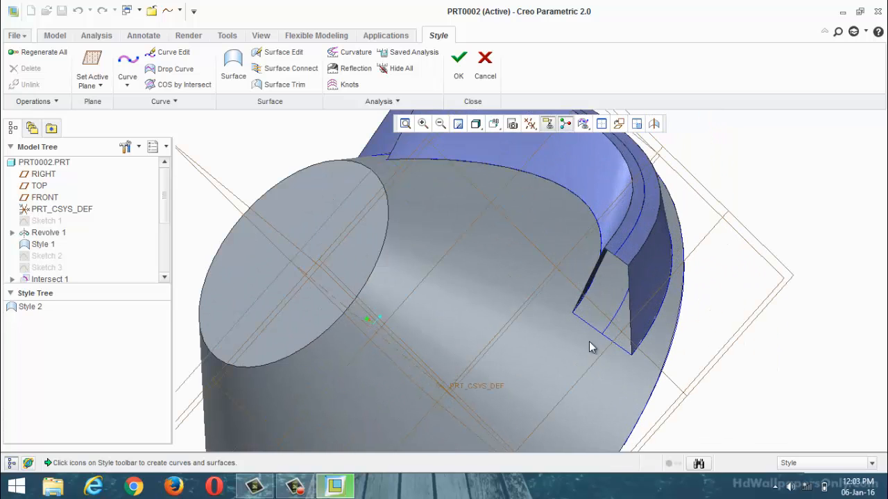
left_click(236, 66)
scroll(601, 350, "down", 2)
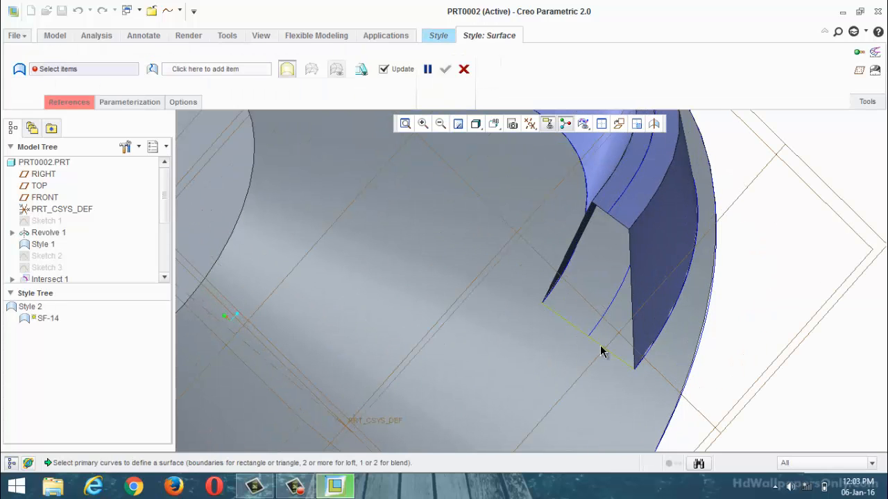
left_click(601, 350)
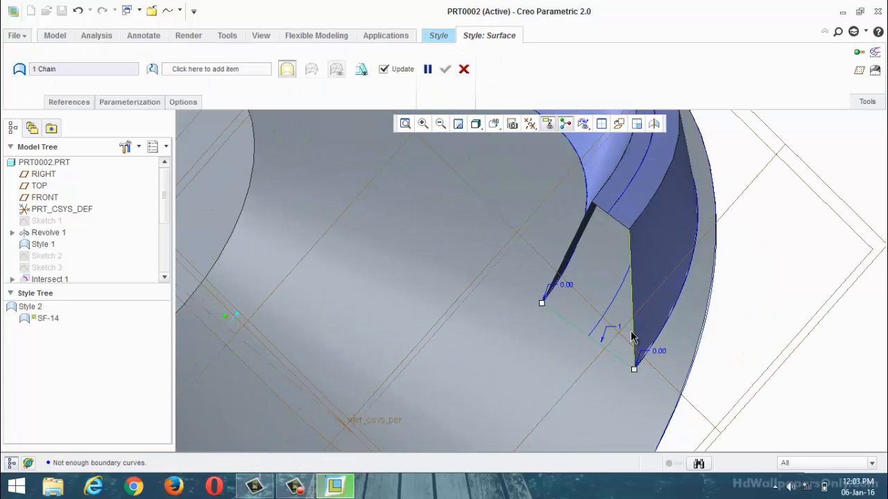
left_click(631, 337, "ctrl")
left_click(616, 225, "ctrl")
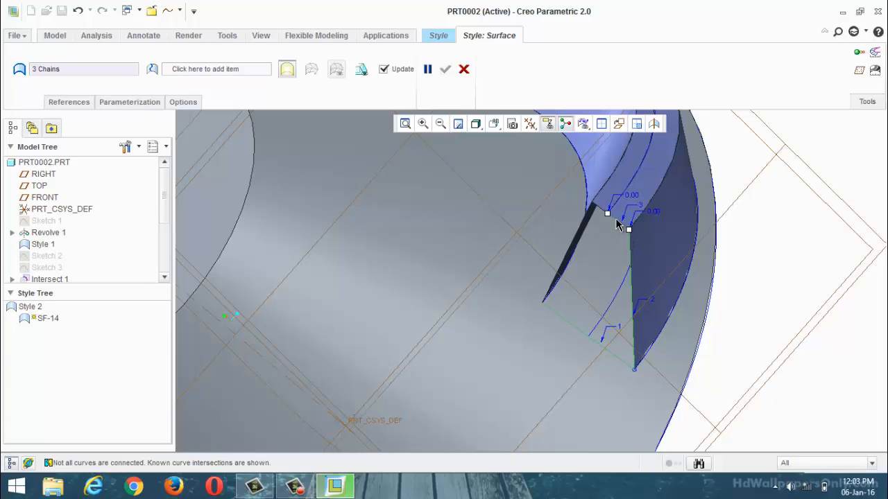
left_click(593, 213, "ctrl")
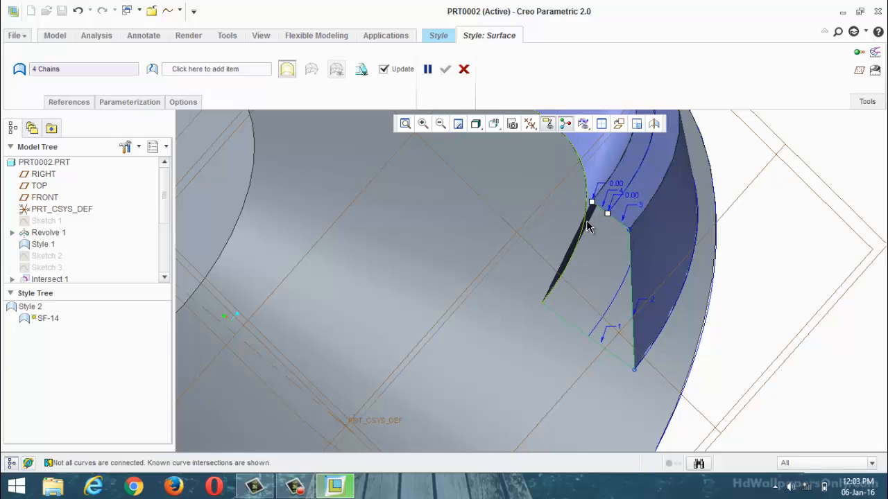
left_click(579, 226, "ctrl")
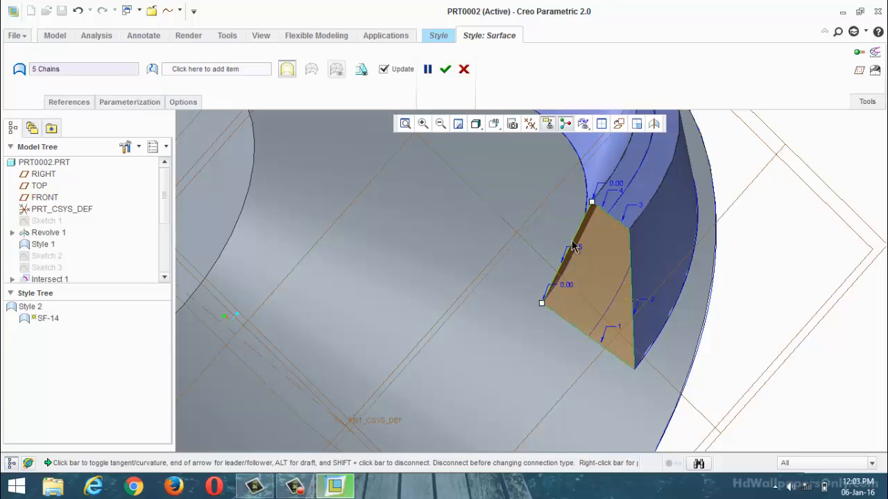
middle_click_drag(544, 275, 677, 267)
left_click(445, 69)
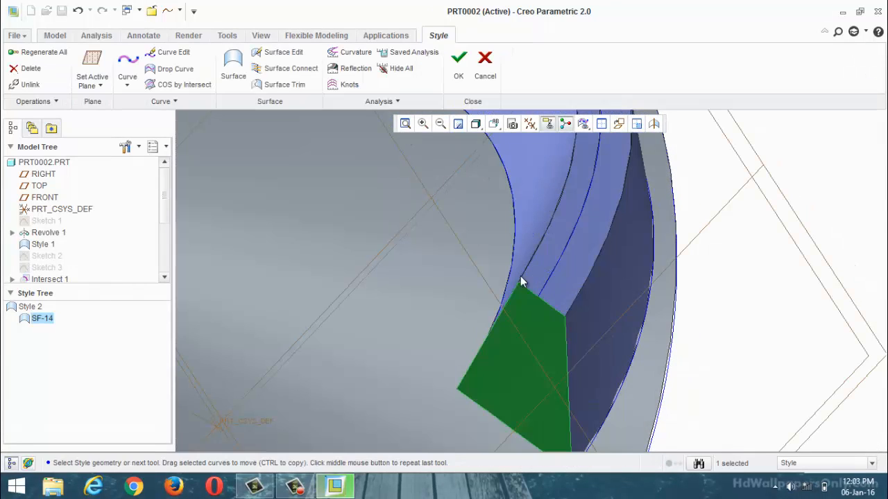
Step: Create a second Style surface over the opposite open blade end from its closing curve and the four surrounding edge chains
middle_click_drag(520, 276, 299, 116)
left_click(669, 278)
left_click(233, 66)
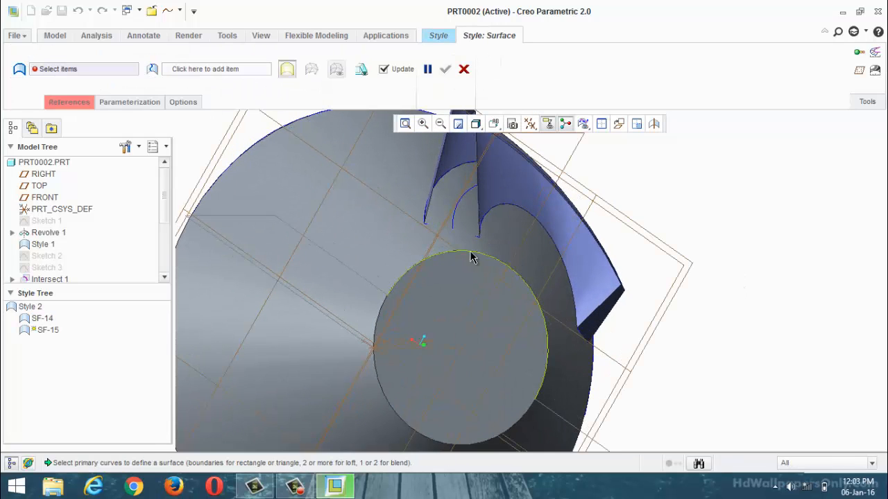
left_click(477, 242)
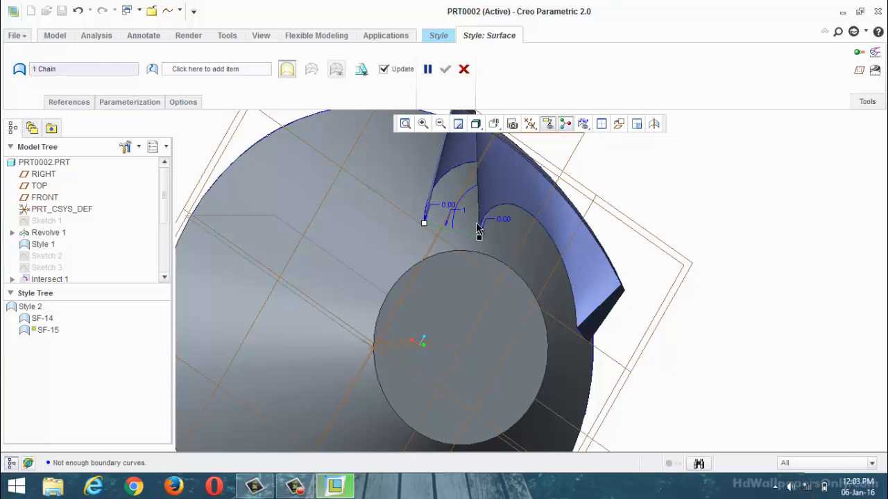
left_click(477, 233, "ctrl")
scroll(475, 219, "up", 4)
scroll(450, 145, "down", 4)
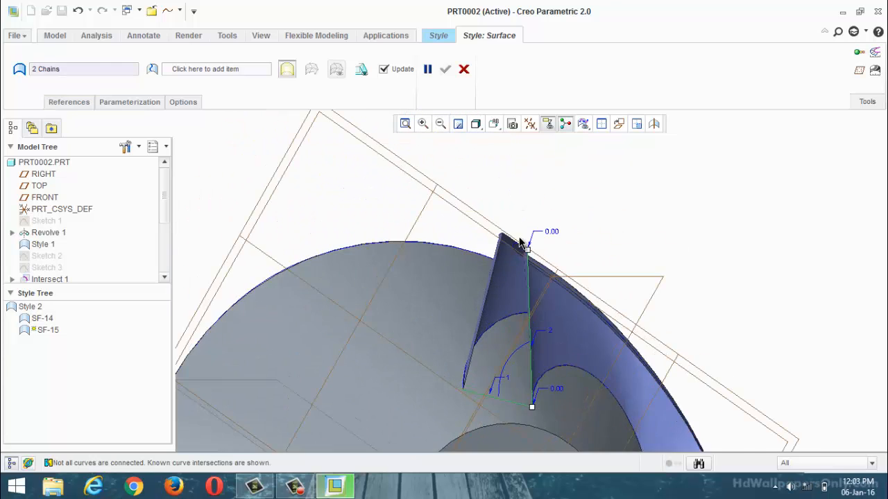
scroll(520, 240, "down", 5)
left_click(534, 298, "ctrl")
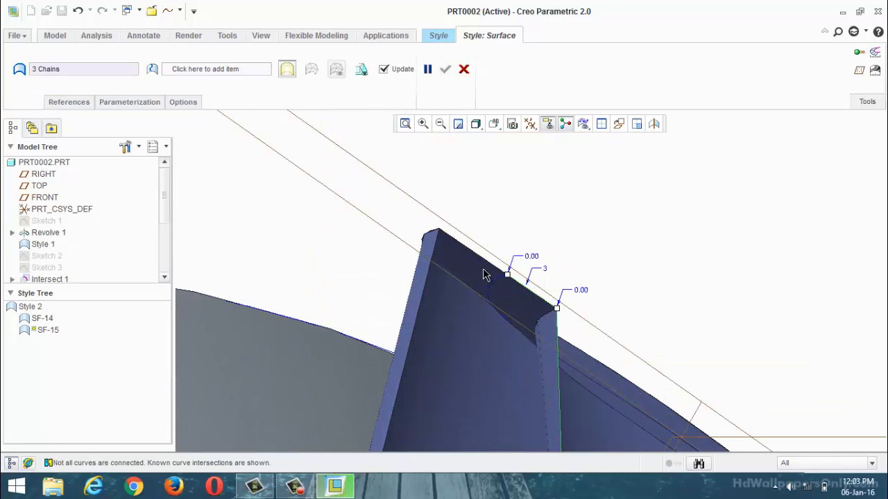
scroll(482, 257, "up", 3)
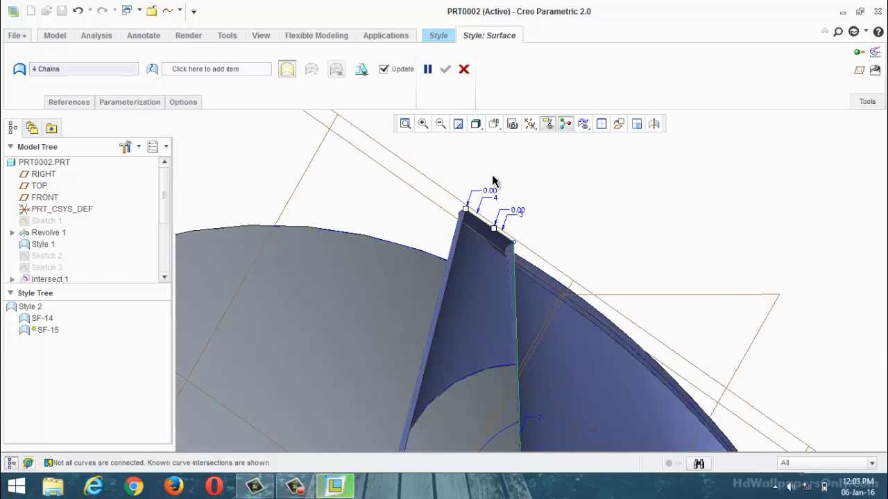
left_click(448, 291, "ctrl")
left_click(446, 285, "ctrl")
scroll(446, 284, "up", 4)
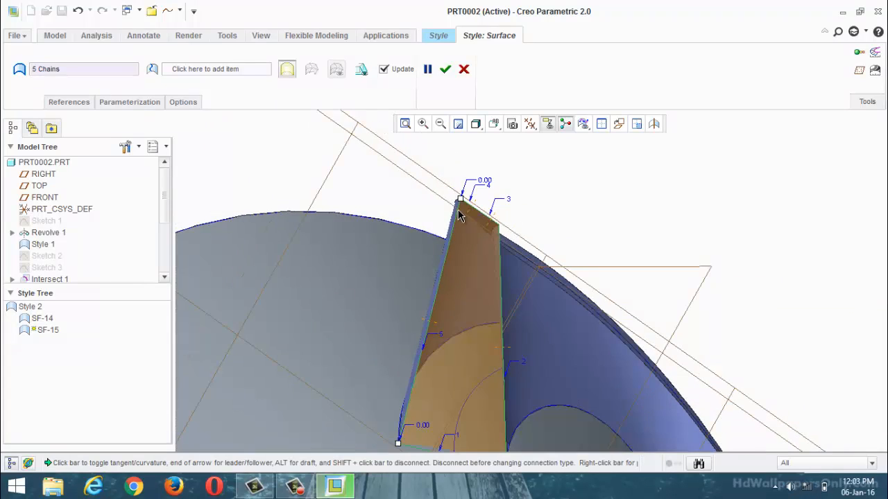
left_click(444, 69)
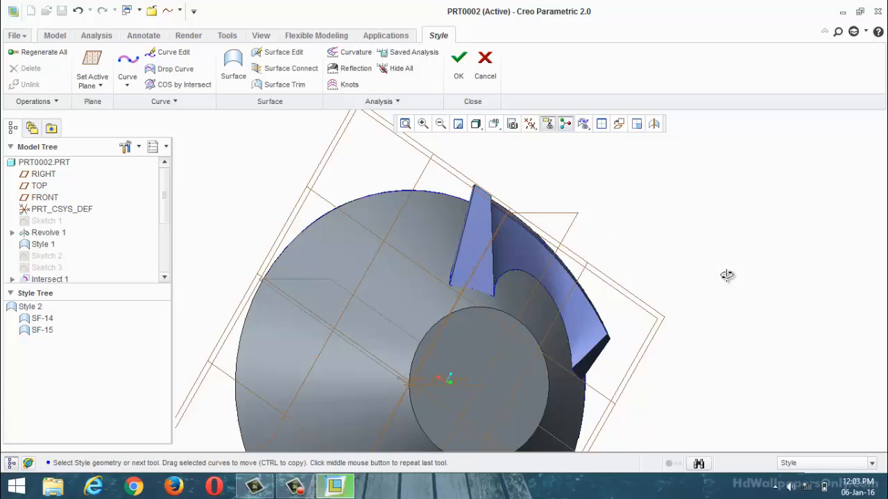
Step: Inspect both closed blade ends and complete the Style feature
middle_click_drag(728, 275, 569, 269)
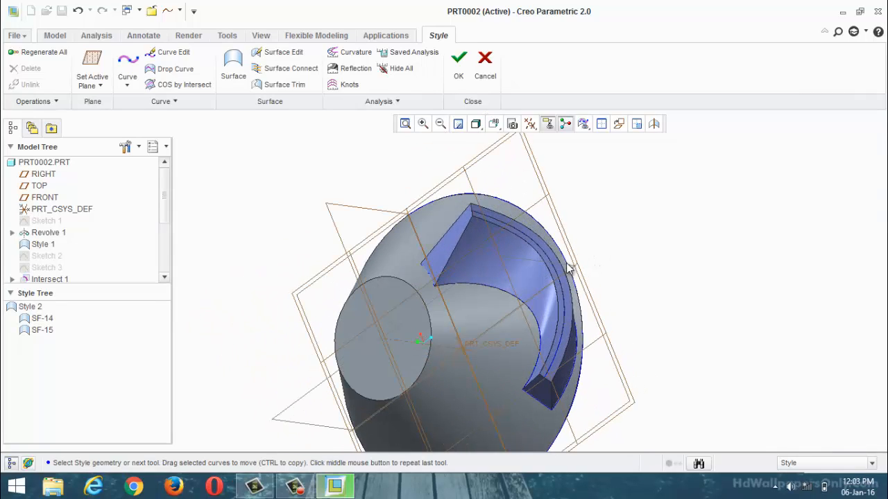
left_click(457, 70)
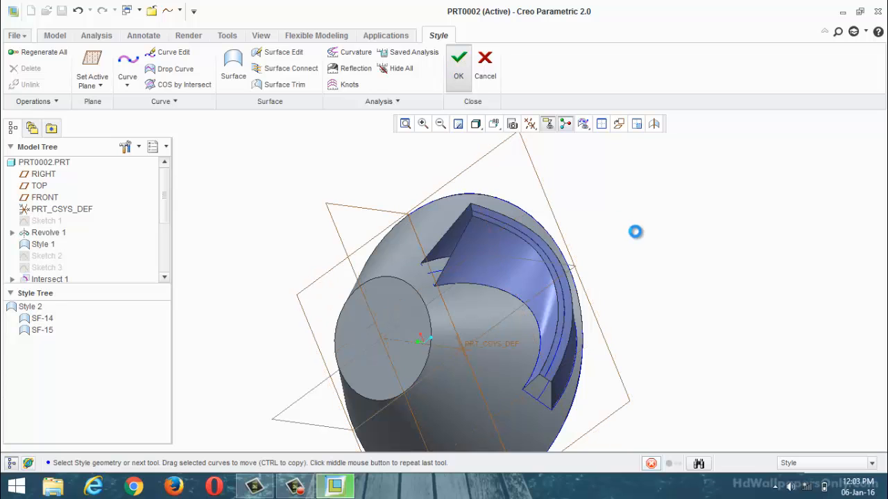
left_click(652, 244)
middle_click_drag(618, 276, 556, 336)
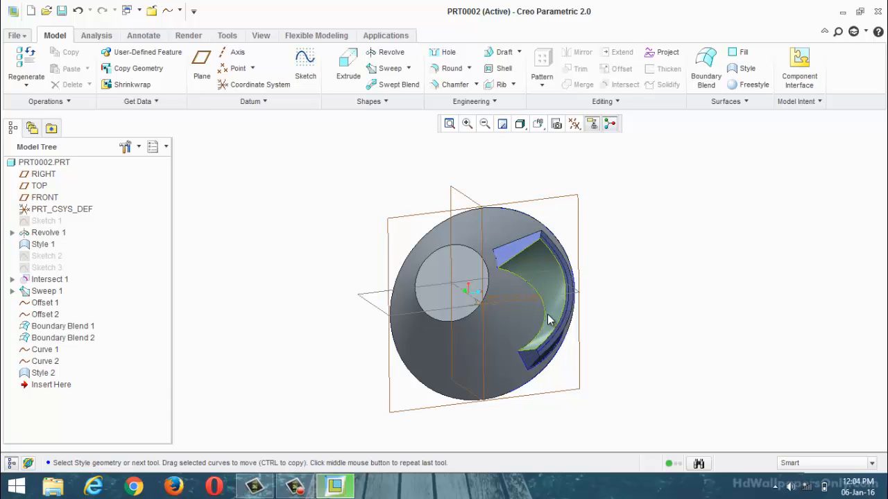
left_click(570, 312)
scroll(535, 265, "down", 3)
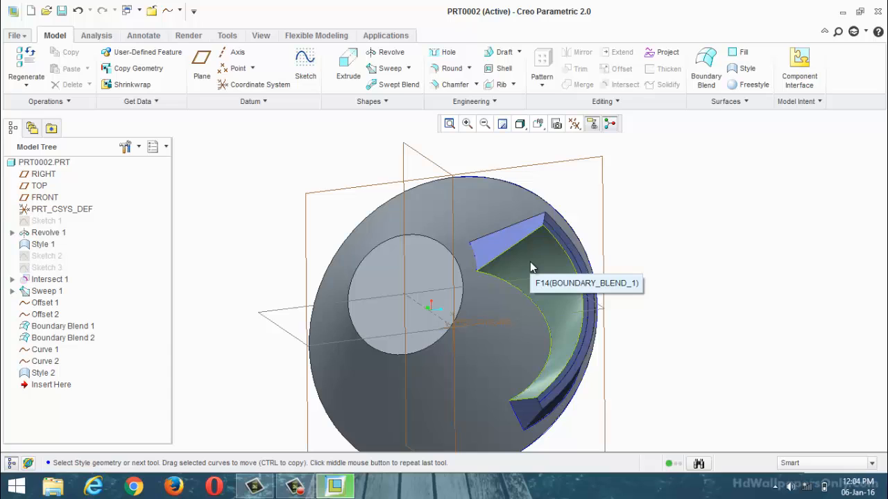
left_click(630, 240)
left_click(551, 264)
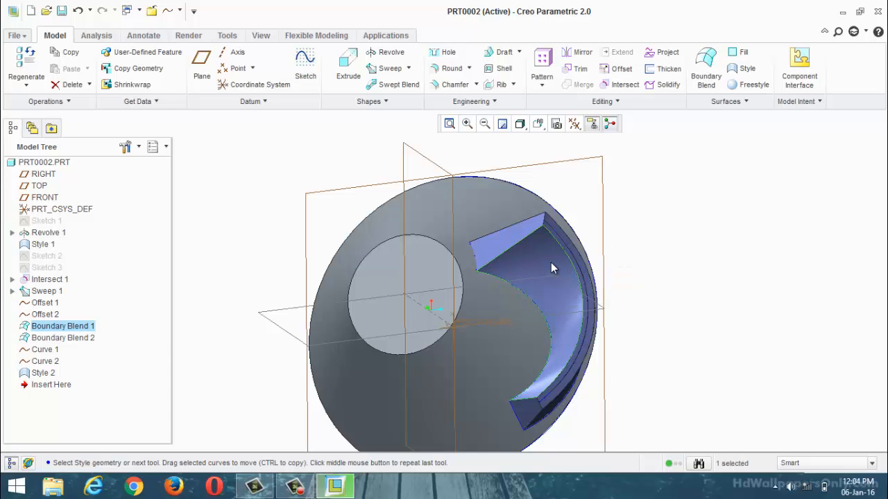
left_click(540, 265)
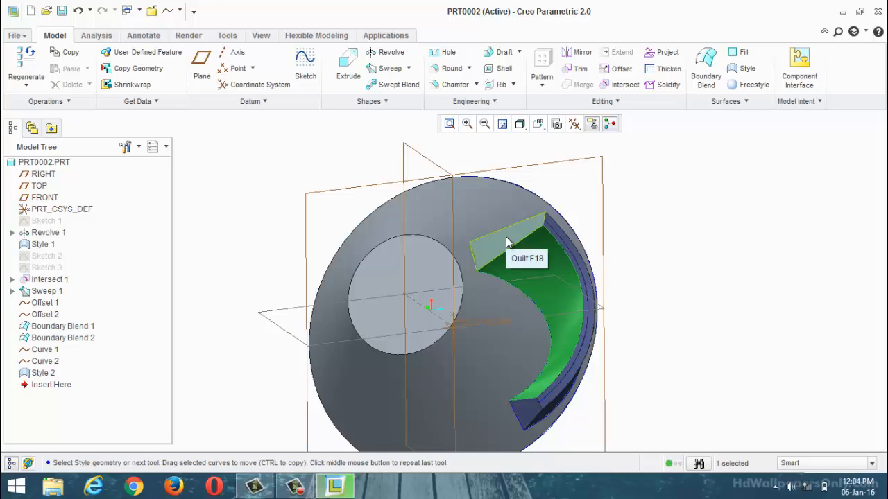
left_click(506, 240, "ctrl")
scroll(558, 243, "down", 5)
left_click(556, 250, "ctrl")
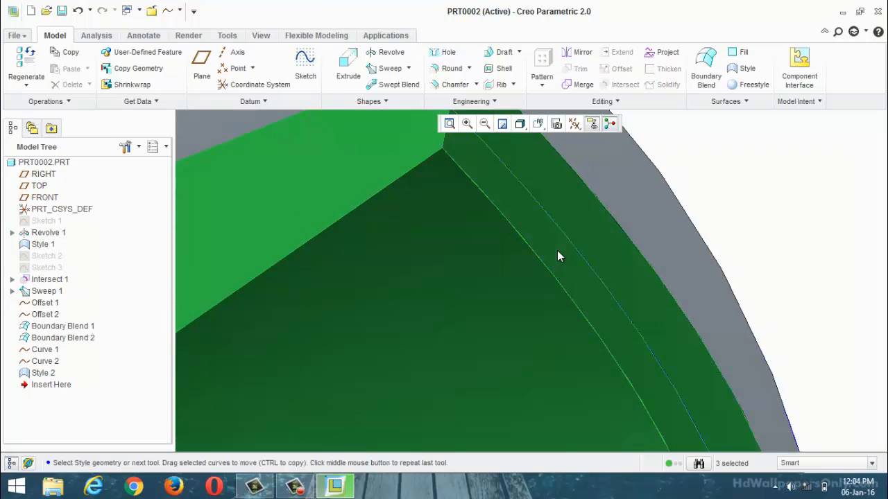
scroll(557, 251, "up", 5)
mouse_move(645, 244)
middle_mouse_down()
mouse_move(679, 254)
mouse_move(658, 278)
mouse_move(638, 250)
mouse_move(642, 236)
mouse_move(739, 183)
mouse_move(640, 256)
middle_mouse_up()
scroll(604, 231, "down", 5)
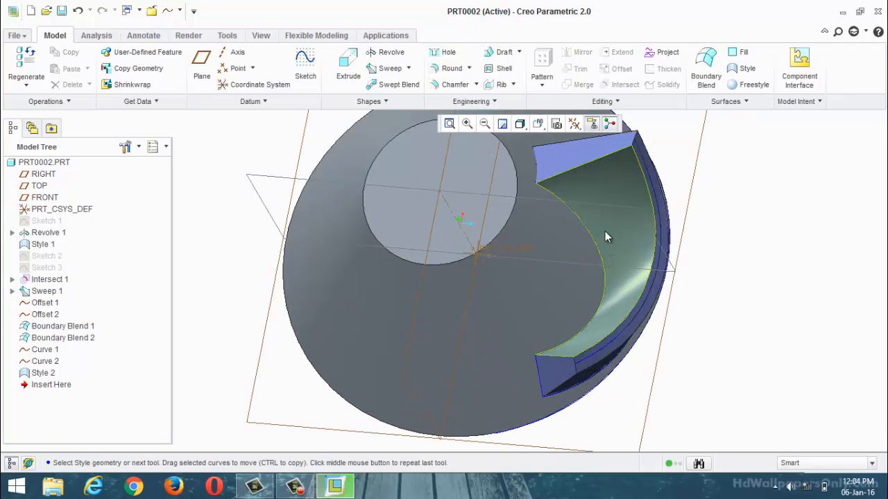
Step: Select the blade's five quilts together: both boundary blends, the two Style end surfaces and the swept rim surface
left_click(608, 209)
left_click(609, 186)
left_click(608, 186)
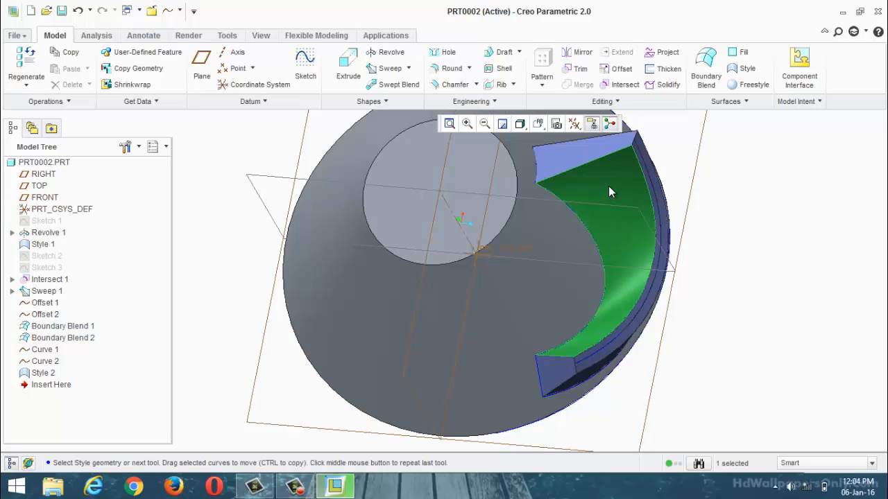
left_click(586, 156, "ctrl")
scroll(586, 159, "up", 4)
scroll(556, 298, "down", 3)
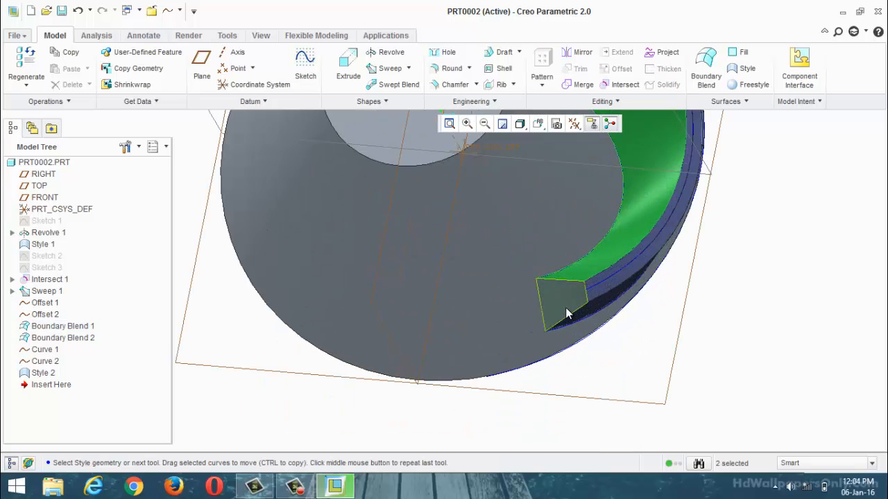
left_click(566, 308, "ctrl")
scroll(557, 312, "up", 4)
middle_click_drag(662, 241, 635, 266)
scroll(594, 224, "down", 4)
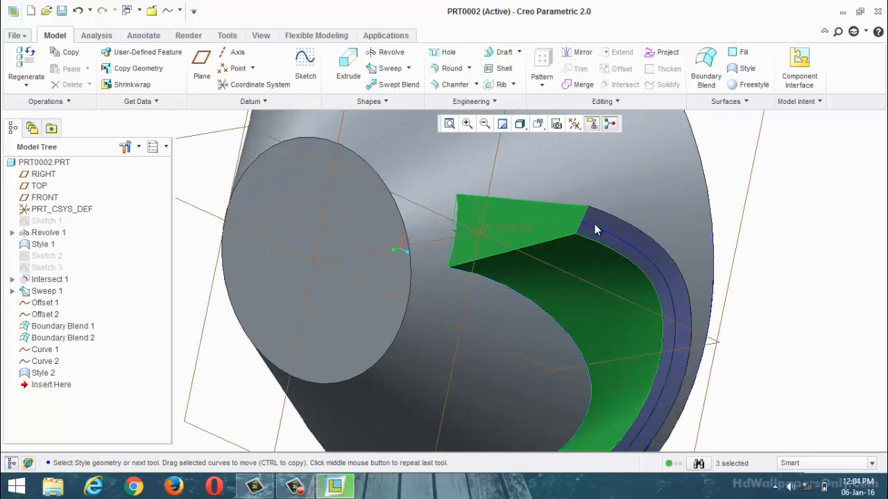
left_click(596, 225, "ctrl")
scroll(612, 228, "up", 4)
middle_click_drag(612, 228, 593, 267)
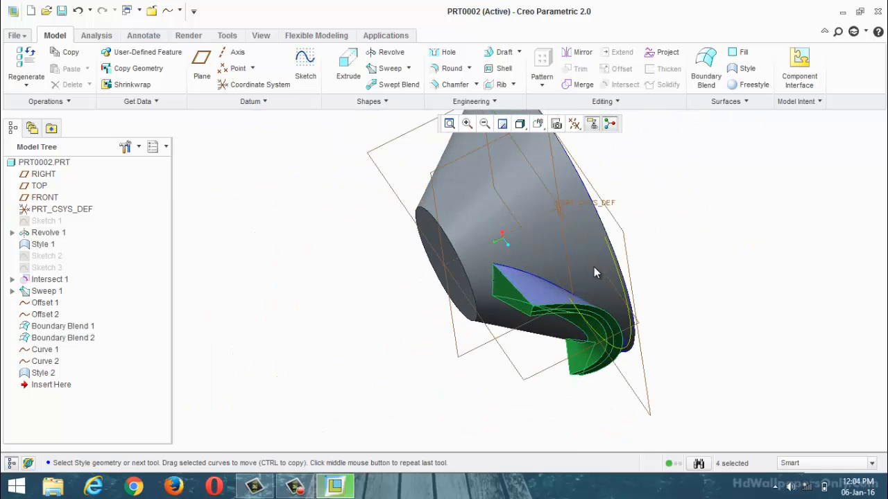
scroll(555, 305, "down", 4)
left_click(501, 344, "ctrl")
scroll(500, 341, "up", 4)
middle_click_drag(478, 267, 599, 234)
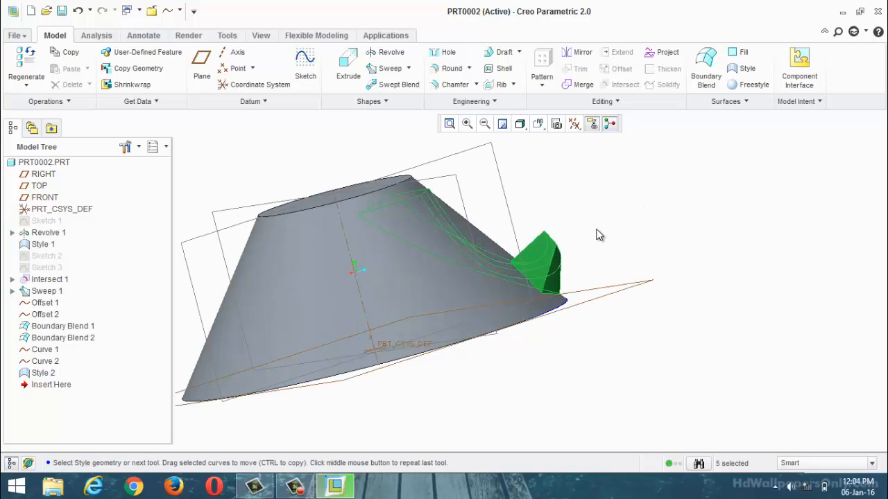
Step: Start a Geometry Pattern of the selected blade quilts, using the Axis type about the hub's central axis
left_click(541, 81)
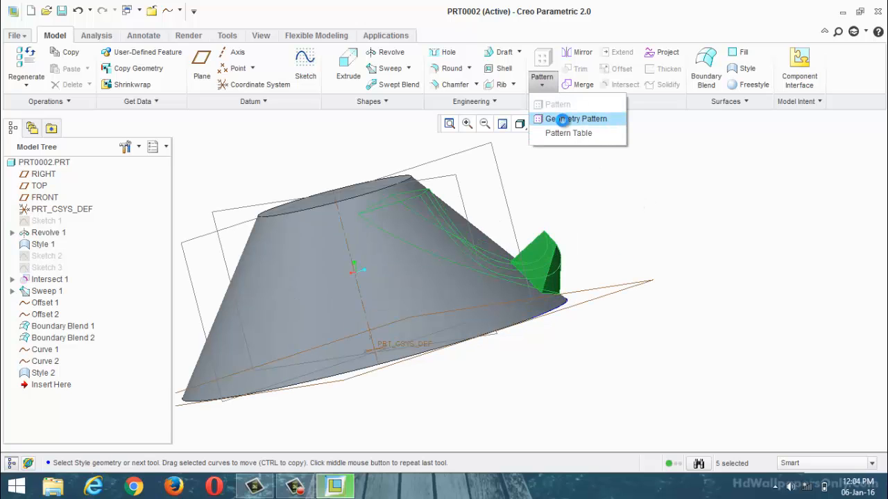
left_click(561, 119)
key("ctrl+d")
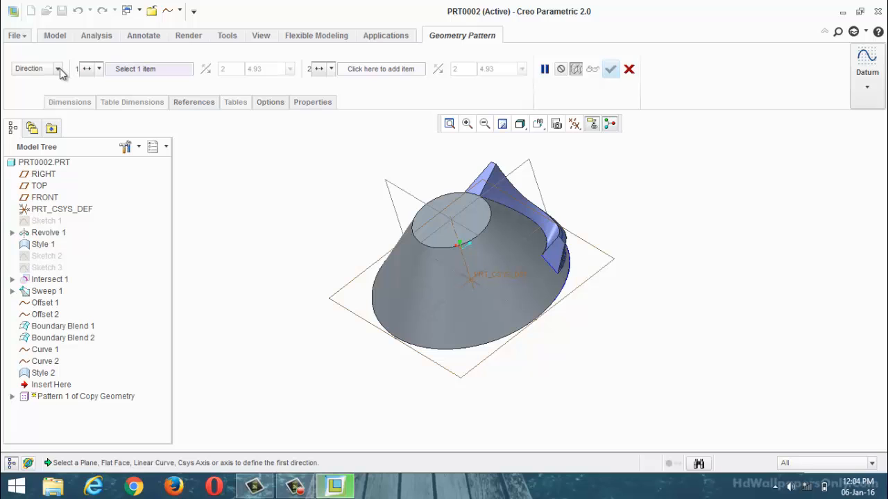
left_click(58, 69)
left_click(21, 101)
scroll(475, 279, "up", 2)
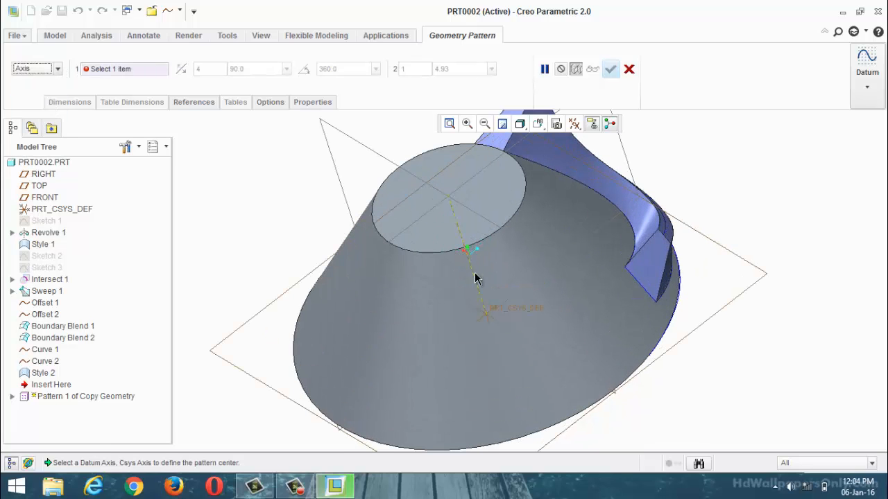
left_click(475, 280)
scroll(478, 277, "down", 3)
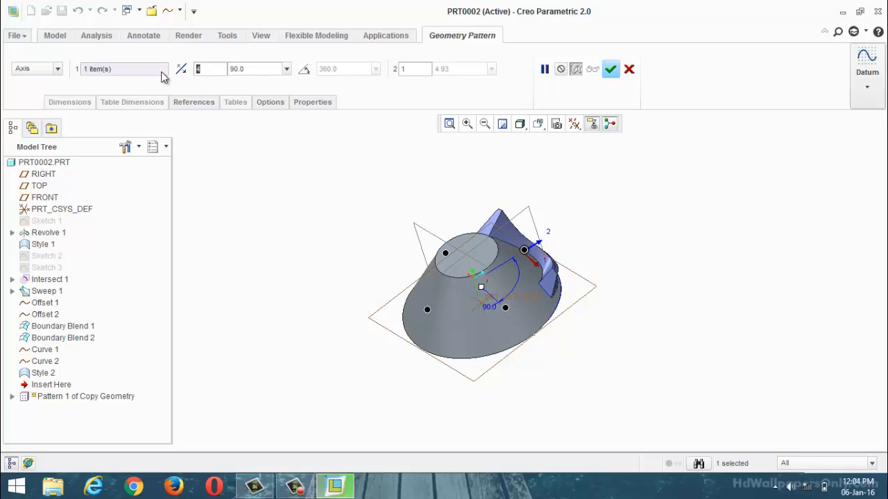
Step: Try 6 pattern members spaced 60° apart around the hub
type("6")
key("Tab")
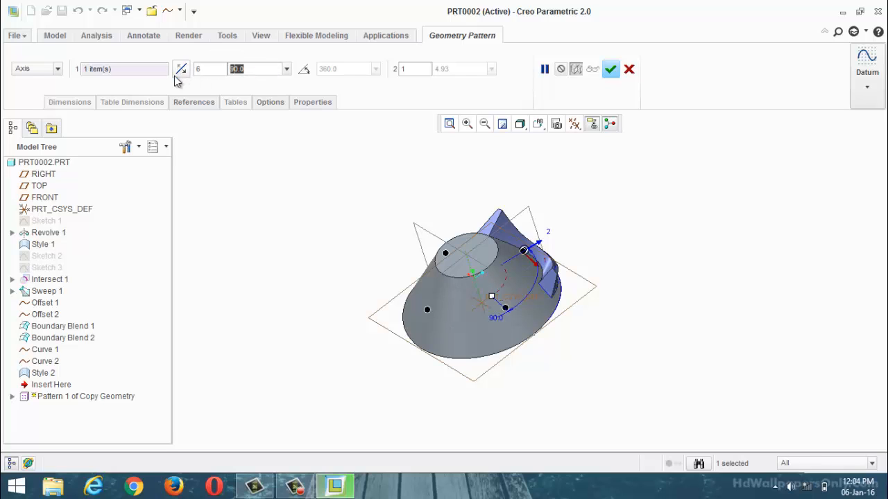
type("60")
key("Return")
middle_click_drag(522, 189, 548, 212)
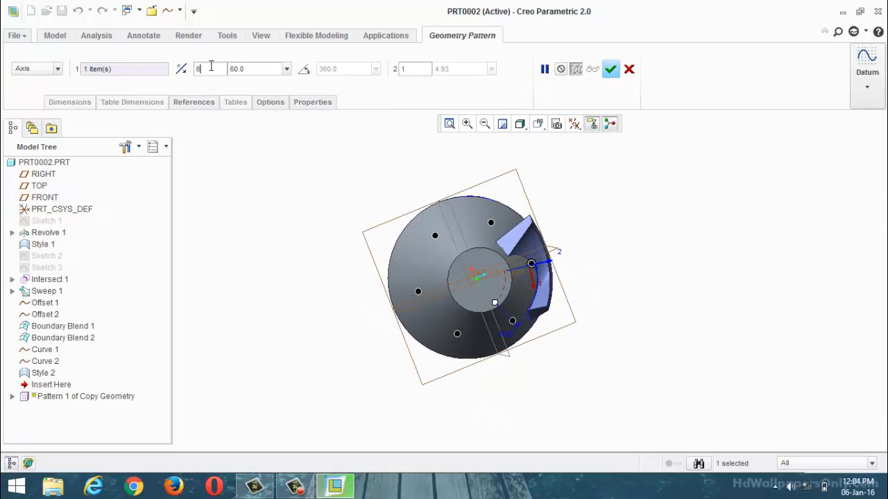
Step: Set the axis pattern to 4 members spaced 90° apart, and complete the geometry pattern of the blade
type("4")
key("Tab")
type("90")
key("Return")
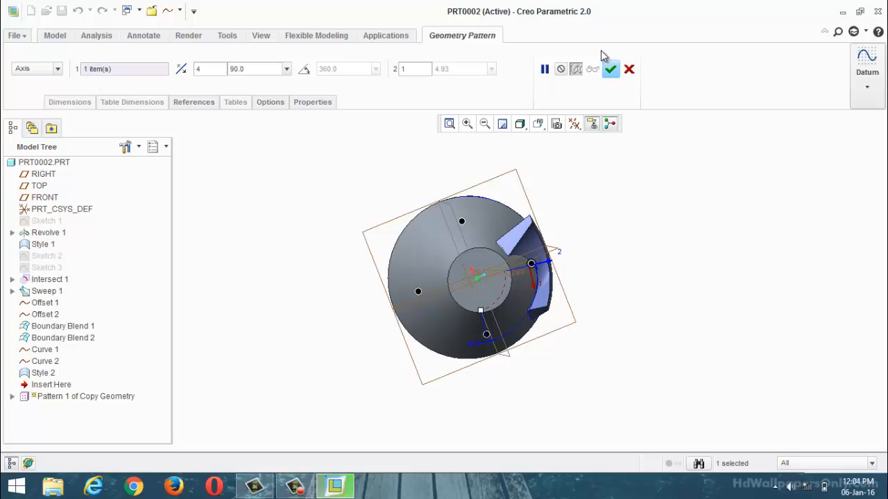
left_click(611, 69)
middle_click_drag(631, 217, 448, 358)
scroll(444, 346, "up", 5)
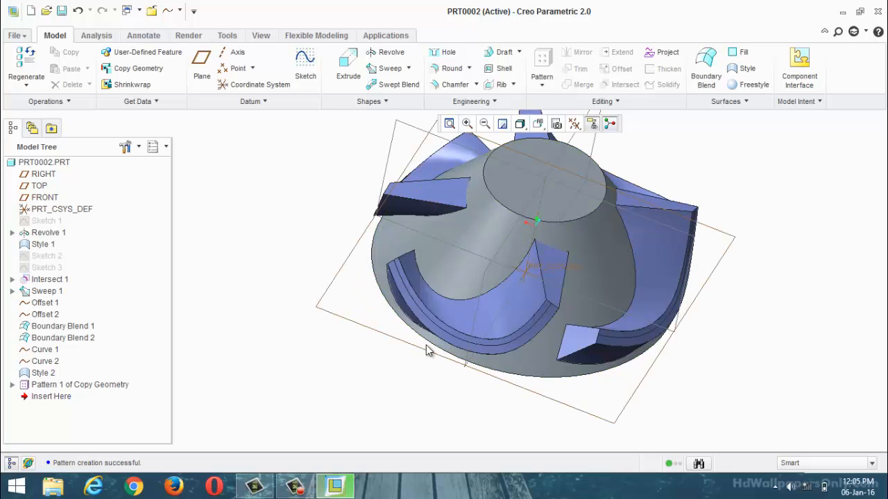
Step: Redefine the blade geometry pattern to try 6 members spaced 60° apart
right_click(109, 387)
left_click(138, 275)
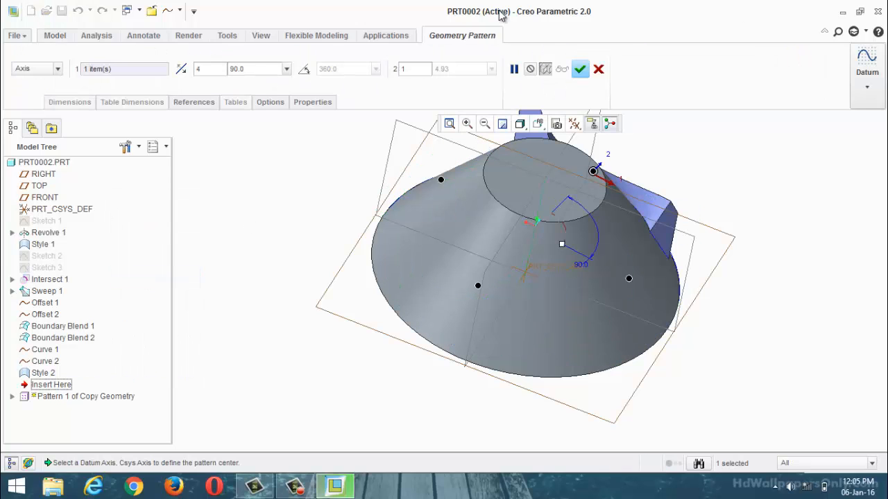
left_click(210, 70)
type("6")
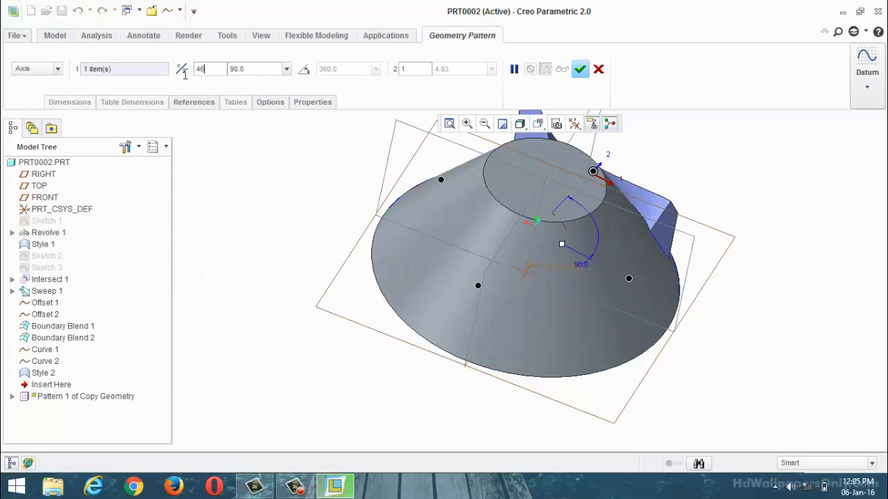
left_click(257, 70)
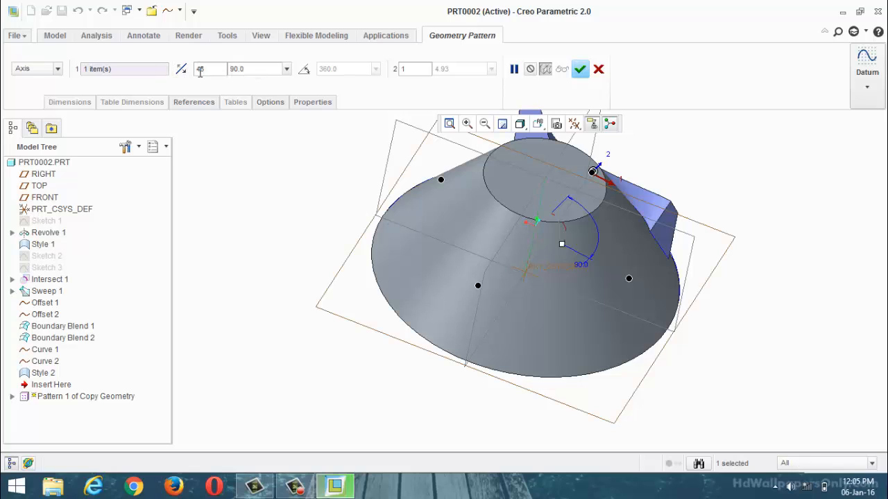
key("BackSpace")
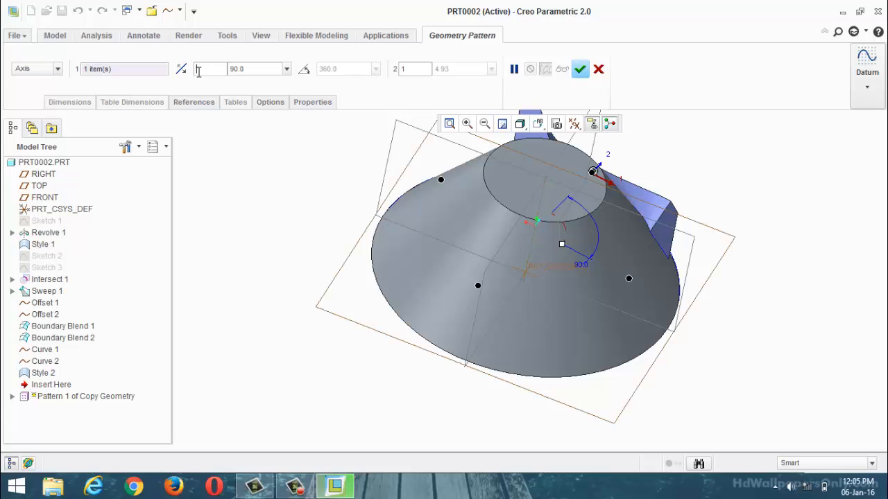
left_click(270, 71)
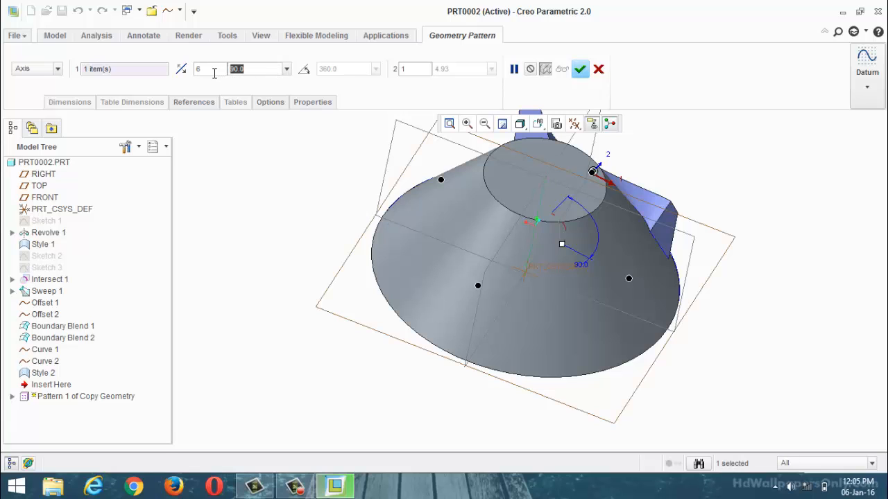
type("60")
key("Return")
left_click(579, 70)
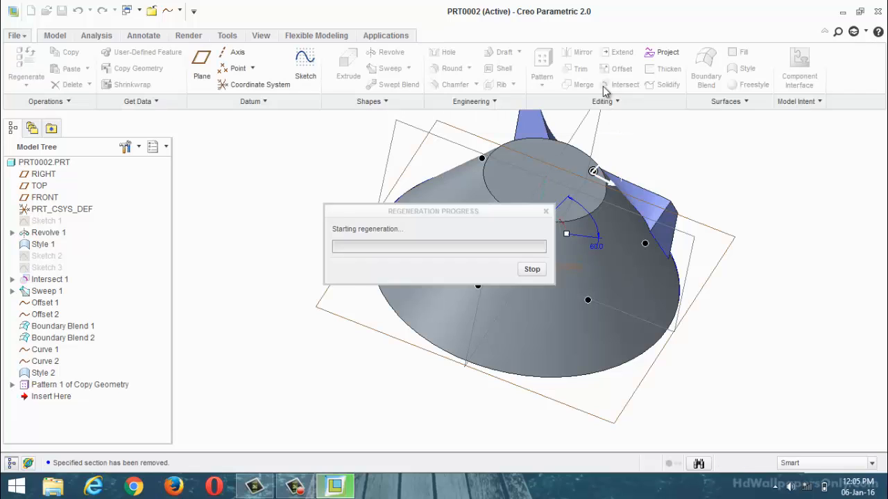
Step: Examine the patterned blades around the hub from several sides, especially where neighbouring blade rims meet
left_click(755, 186)
middle_click_drag(754, 187, 774, 143)
scroll(380, 257, "down", 2)
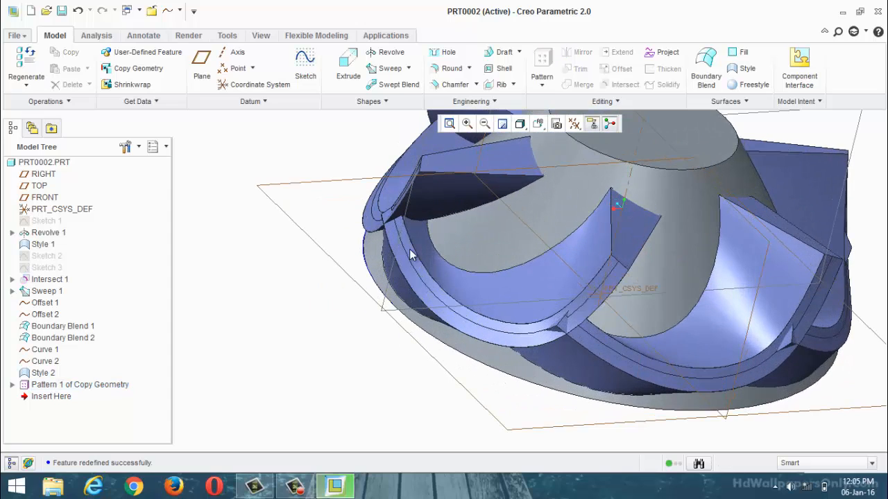
scroll(504, 302, "up", 2)
middle_click_drag(505, 300, 472, 316)
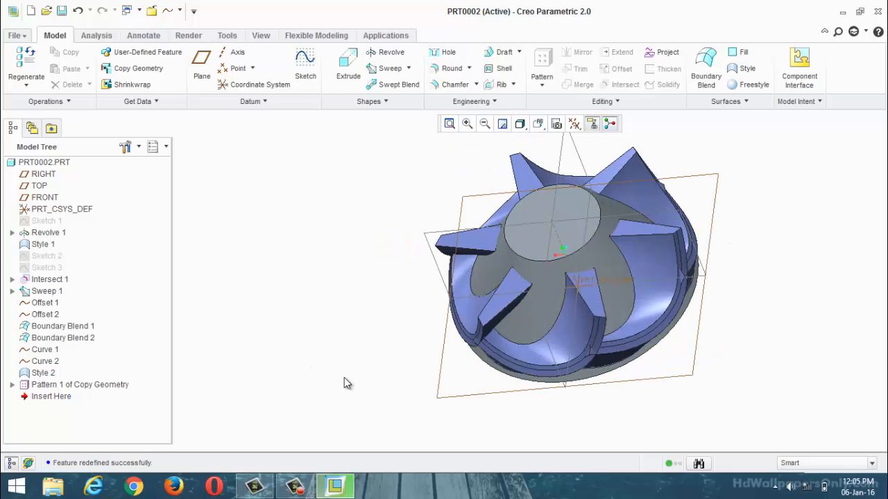
scroll(373, 382, "down", 3)
middle_click_drag(407, 352, 485, 274)
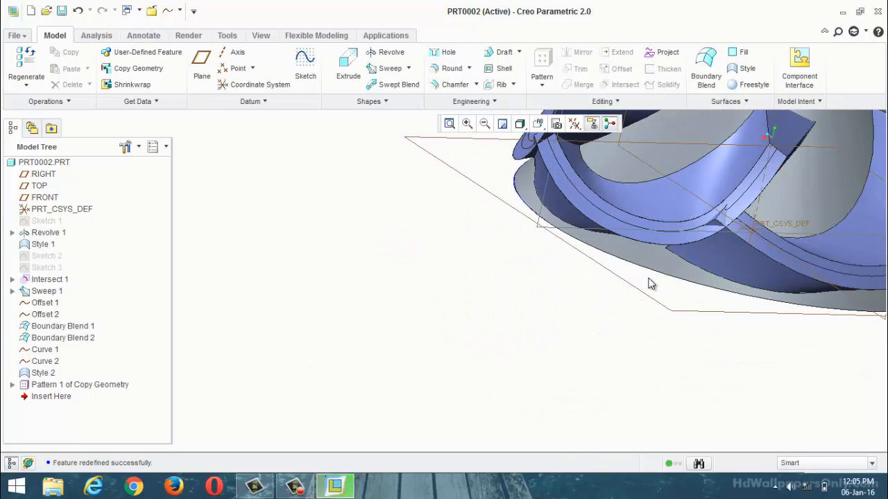
scroll(374, 334, "up", 3)
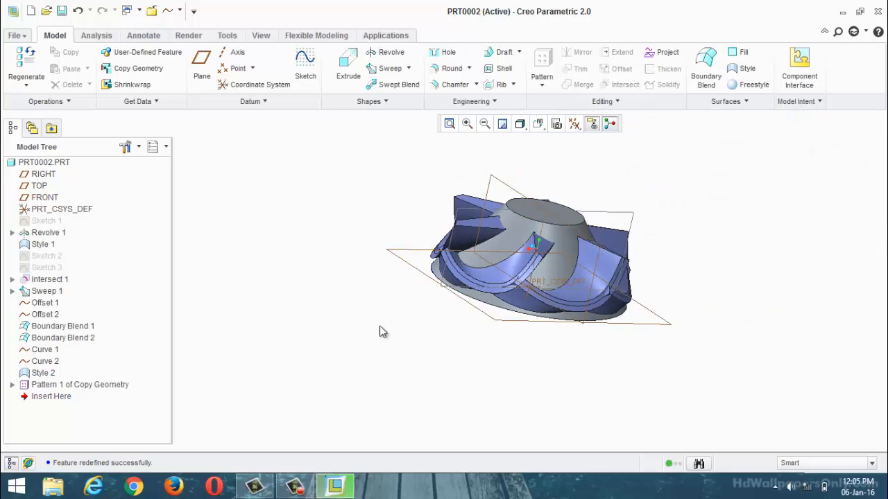
middle_click_drag(376, 333, 455, 323)
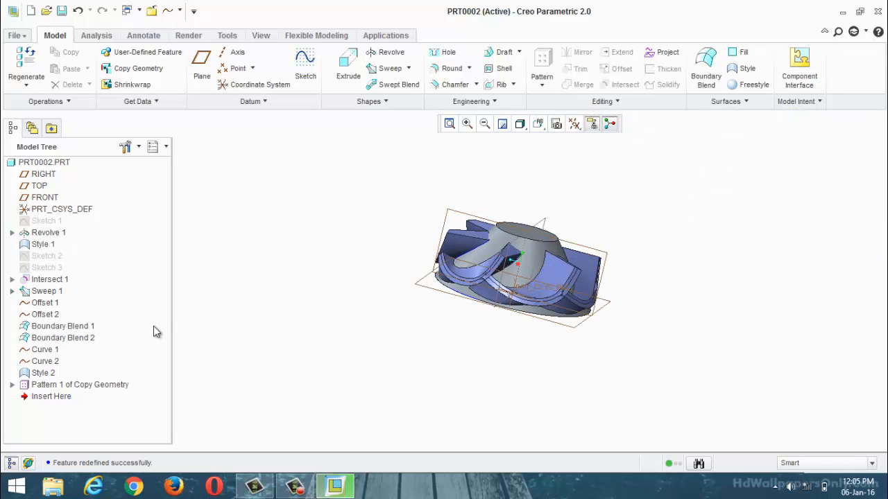
Step: Redefine the blade geometry pattern to 5 members spaced 72° apart
left_click(81, 386)
right_click(82, 385)
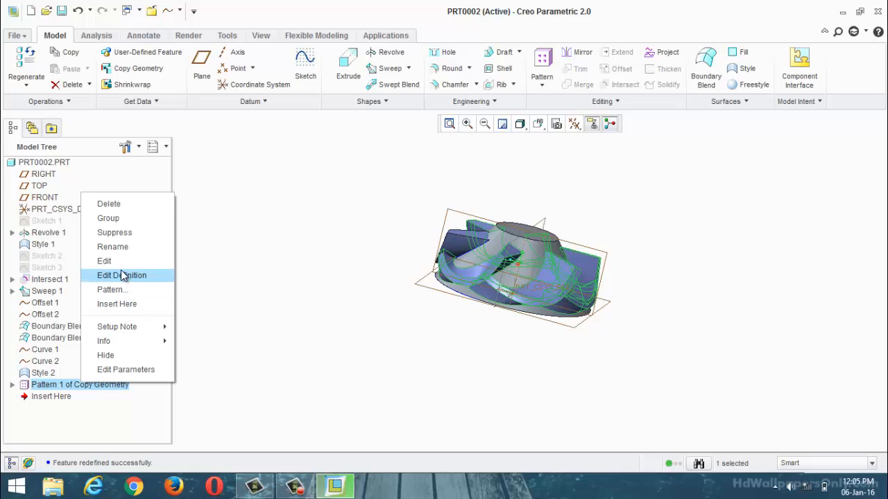
left_click(451, 342)
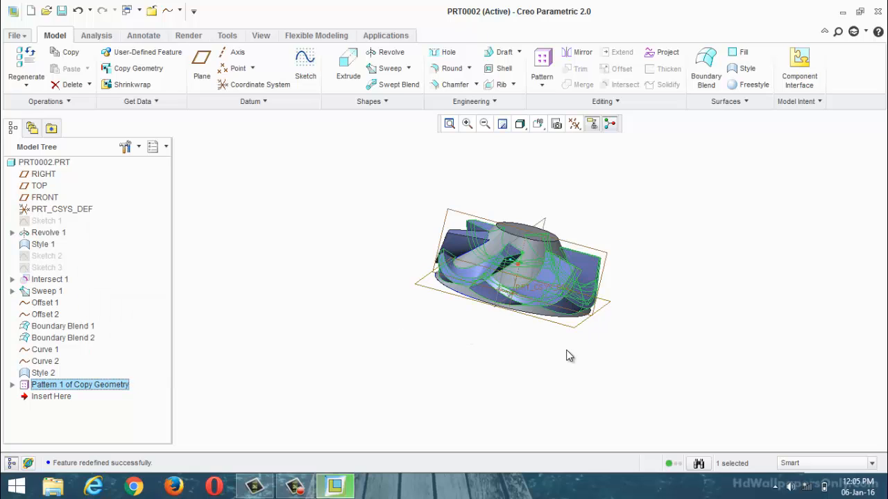
right_click(76, 387)
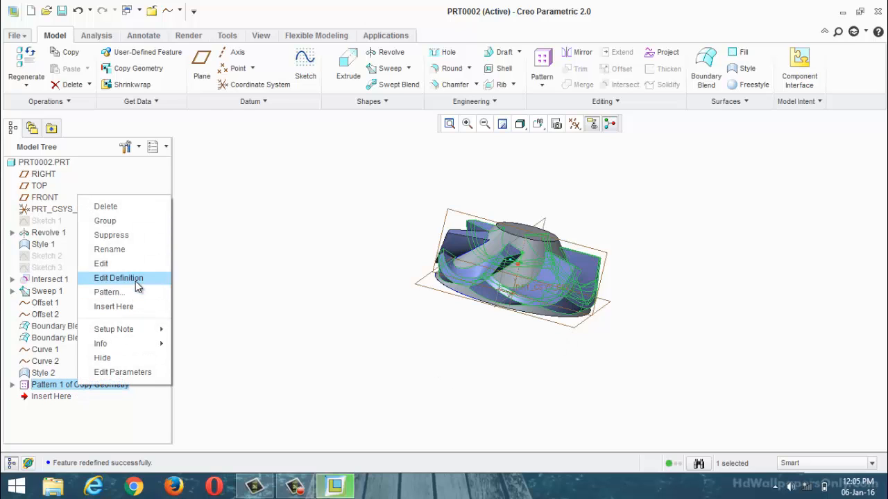
left_click(136, 281)
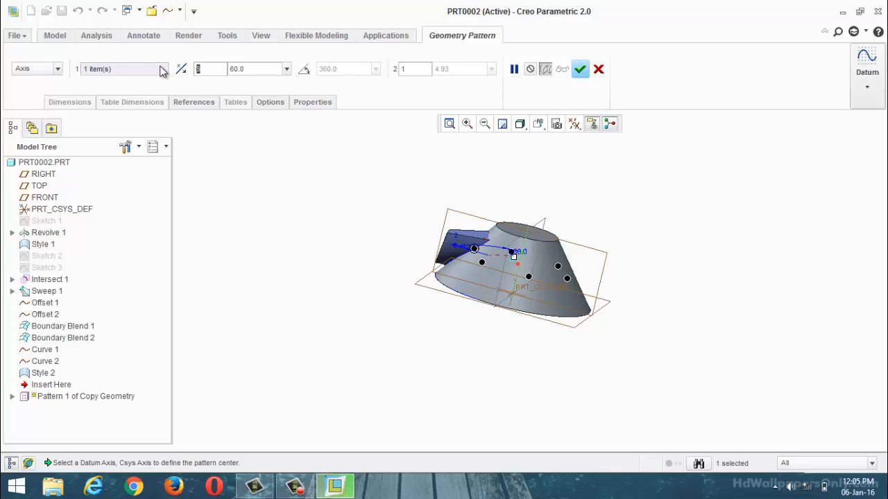
type("5")
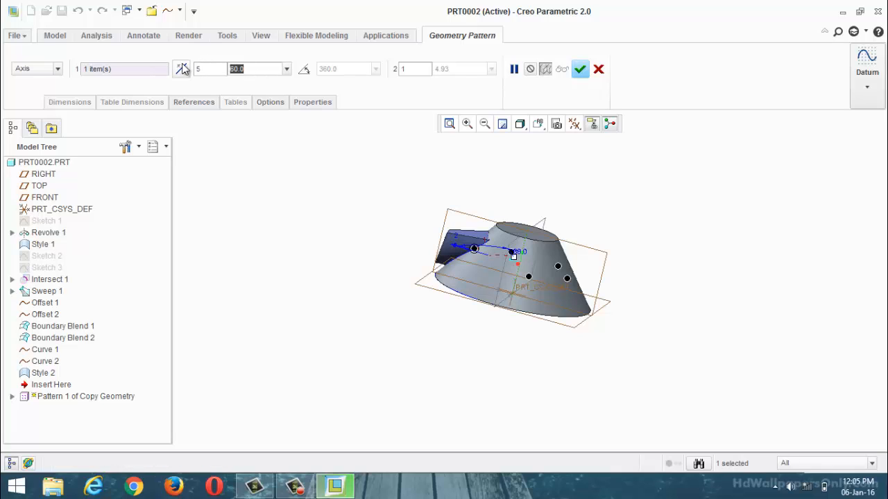
type("72")
key("Return")
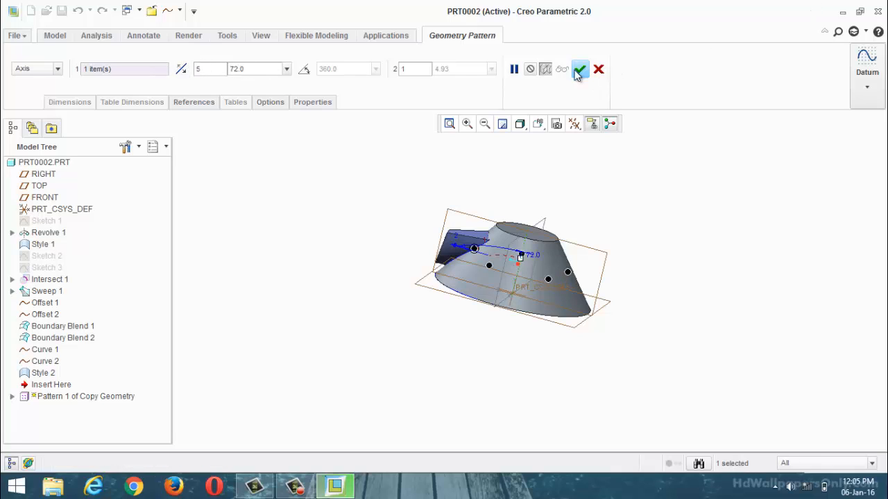
left_click(580, 68)
Step: Select the inner curved quilt of one patterned blade together with its end surface nearest the hub top
middle_click_drag(670, 194, 660, 222)
scroll(632, 223, "down", 3)
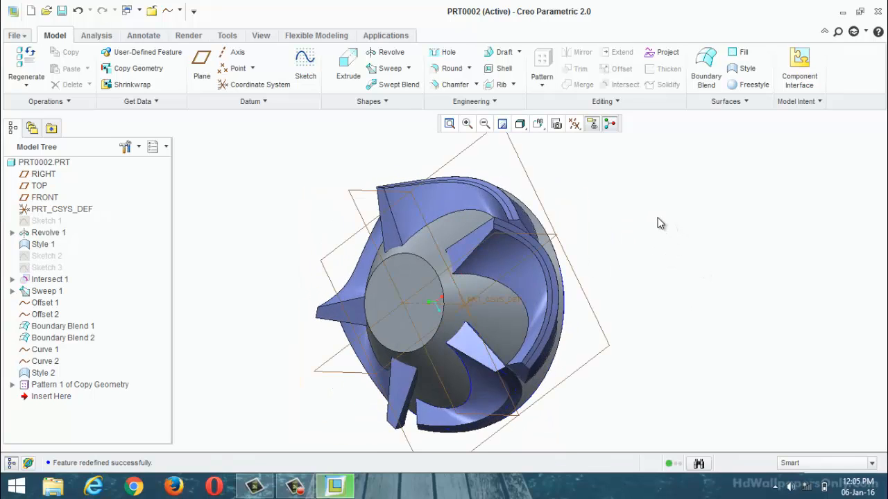
scroll(652, 217, "down", 2)
scroll(624, 236, "up", 3)
scroll(513, 256, "down", 2)
left_click(510, 250)
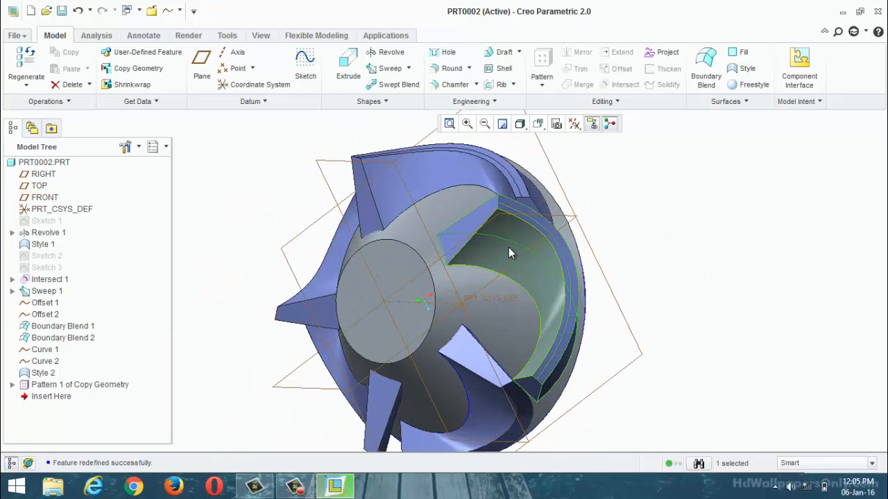
left_click(504, 255)
left_click(734, 229)
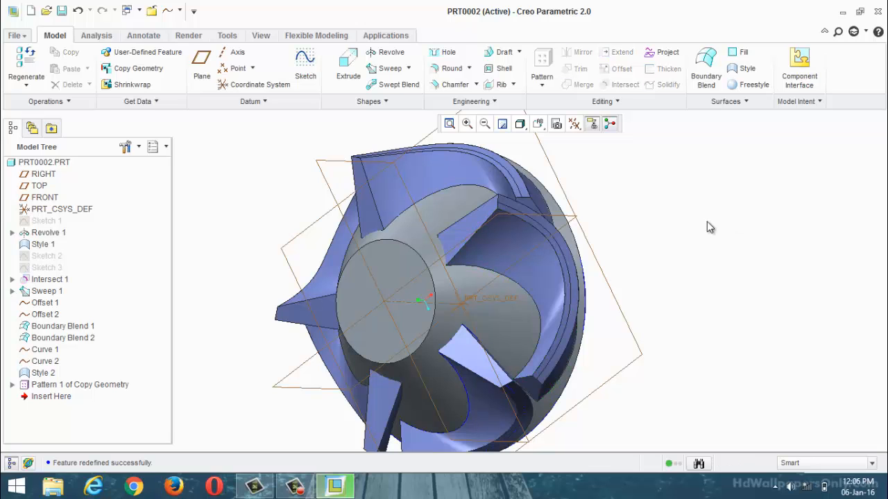
left_click(490, 254)
scroll(478, 237, "down", 3)
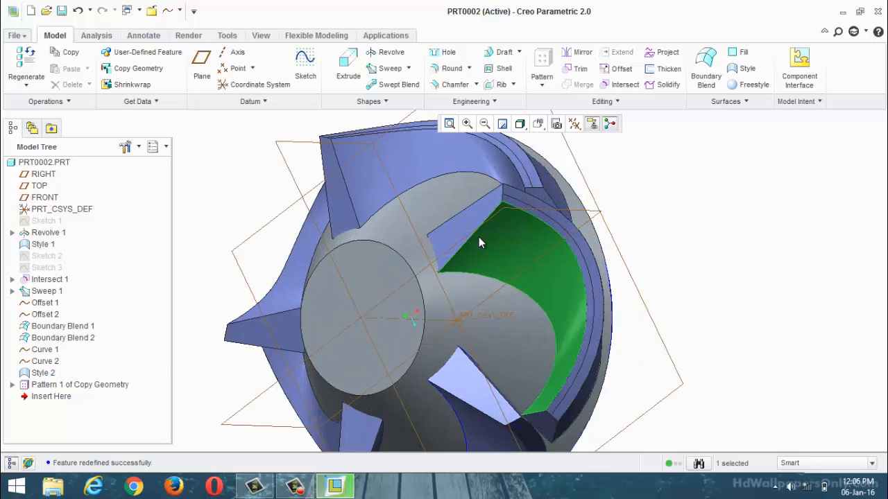
left_click(467, 222, "ctrl")
Step: Add the same blade's rim surface, outer curved quilt and remaining end surface to the selection
scroll(585, 153, "down", 3)
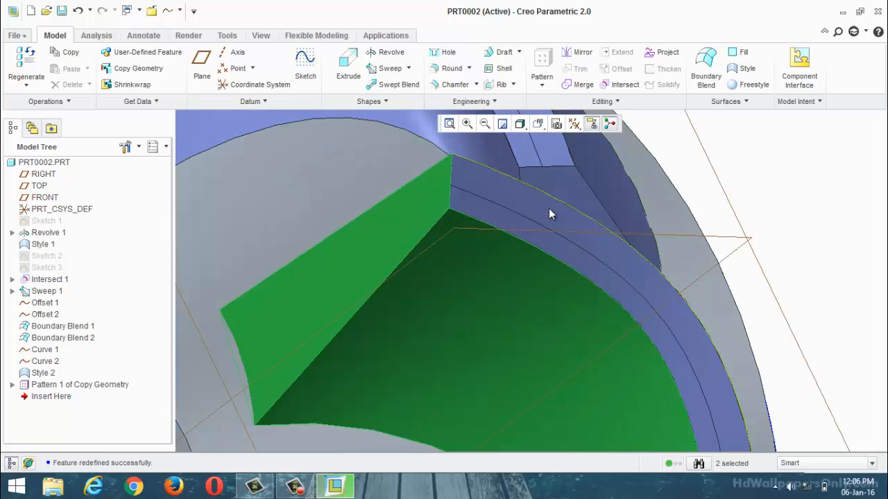
left_click(546, 215, "ctrl")
middle_click_drag(546, 216, 609, 163)
scroll(608, 163, "up", 5)
scroll(504, 282, "down", 2)
middle_click_drag(505, 283, 464, 290)
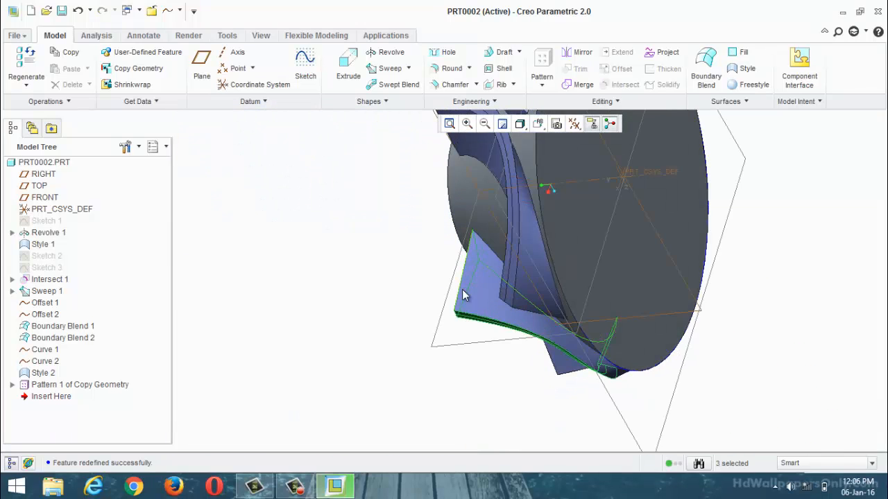
scroll(464, 291, "down", 3)
left_click(504, 312, "ctrl")
scroll(580, 290, "up", 3)
middle_click_drag(581, 289, 633, 228)
scroll(633, 229, "down", 5)
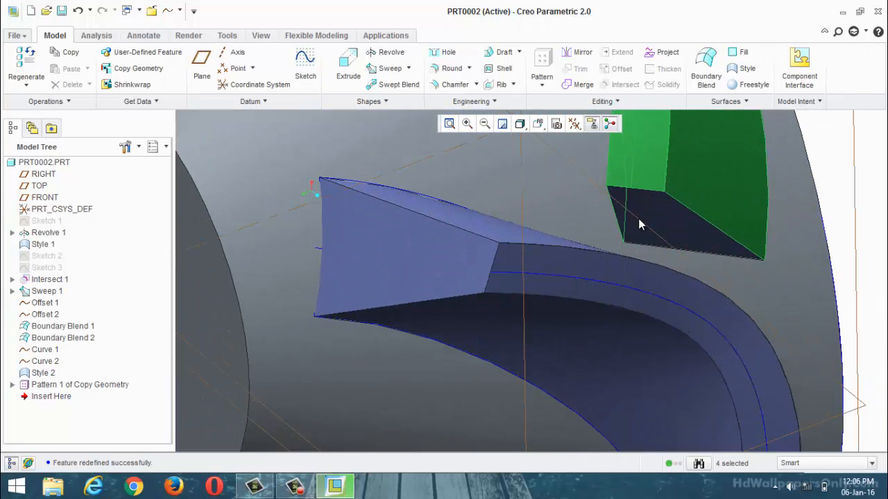
scroll(600, 262, "up", 5)
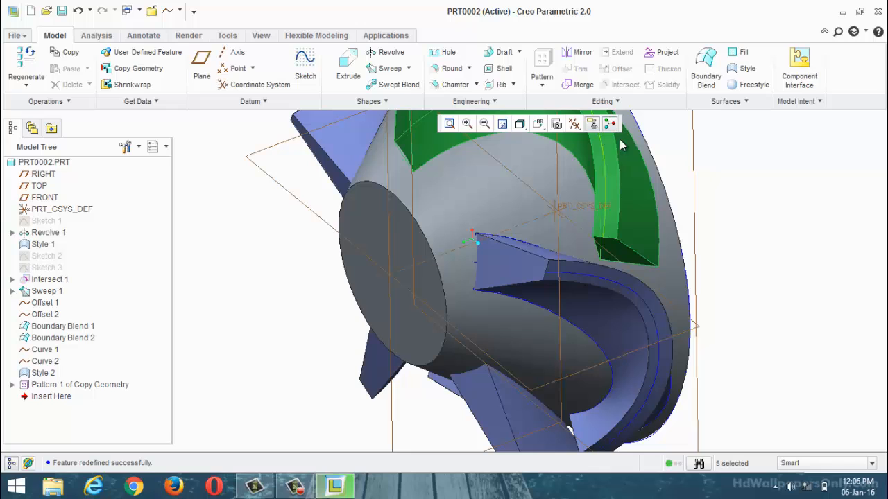
Step: Merge the blade's five selected quilts into a single quilt
left_click(583, 83)
left_click(270, 69)
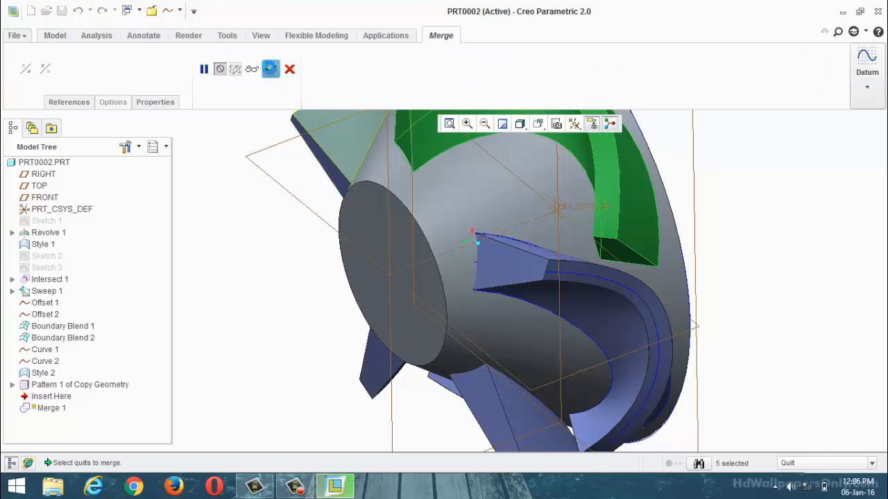
scroll(309, 298, "up", 3)
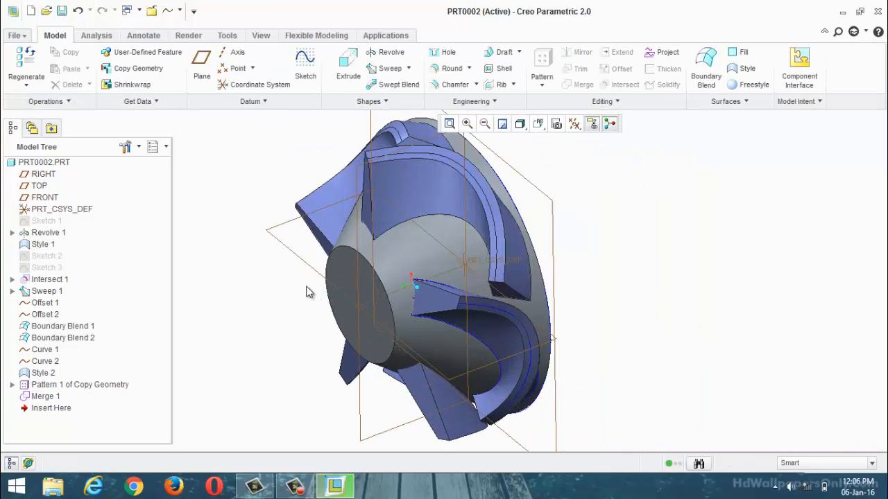
Step: Try to start a Geometry Pattern from the blade's merge feature
left_click(41, 396)
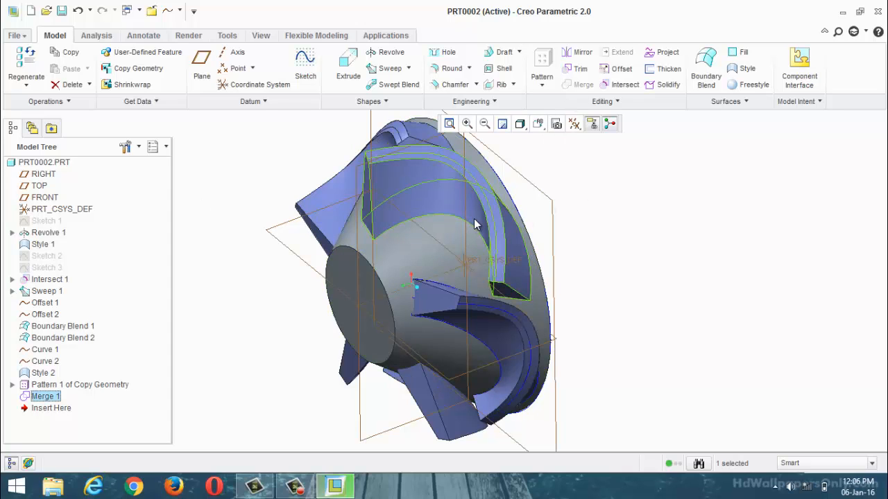
left_click(544, 83)
left_click(563, 118)
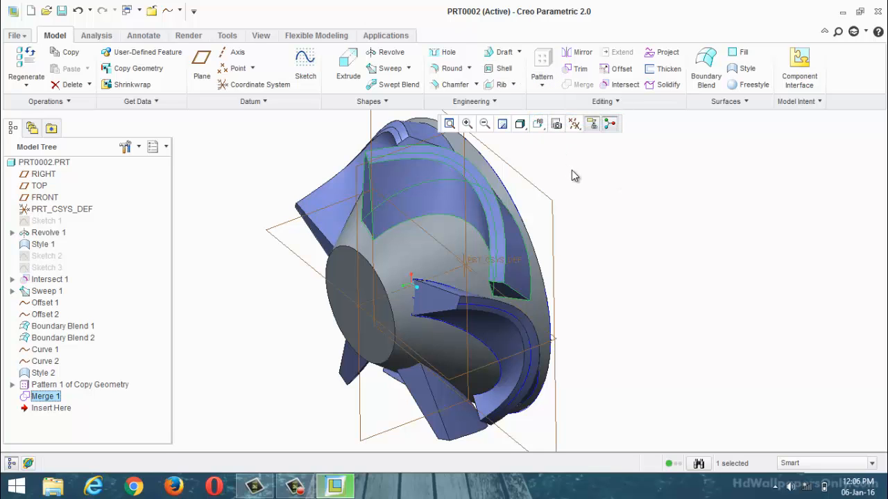
middle_click_drag(582, 290, 583, 225)
left_click(611, 230)
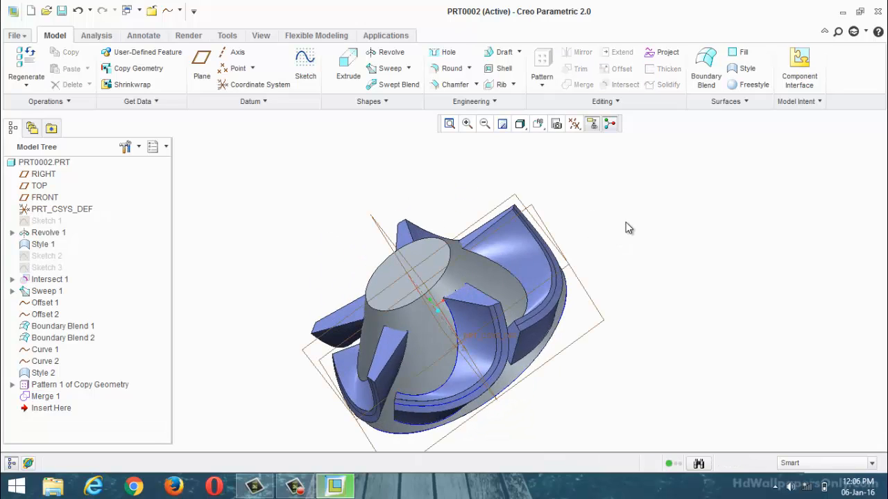
Step: Create a Geometry Pattern of the merged blade quilt about the hub's central axis, with 4 members spaced 90° apart
scroll(627, 200, "up", 2)
scroll(628, 238, "down", 2)
left_click(532, 254)
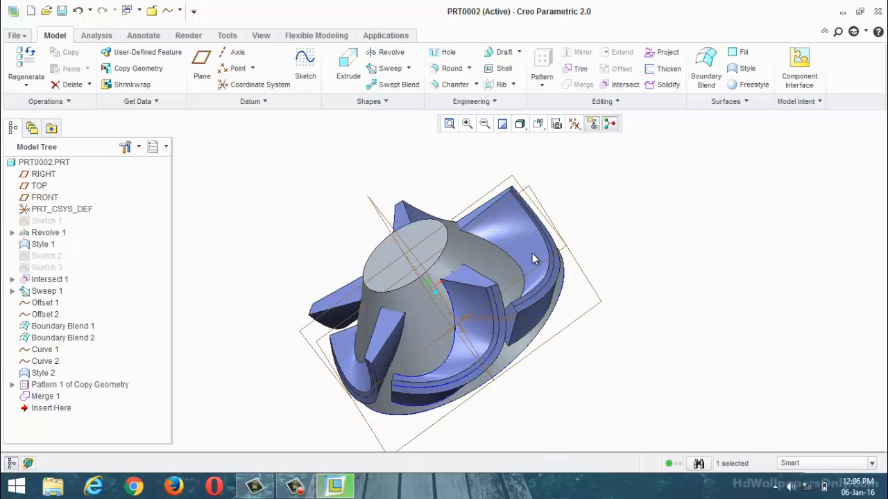
left_click(513, 223)
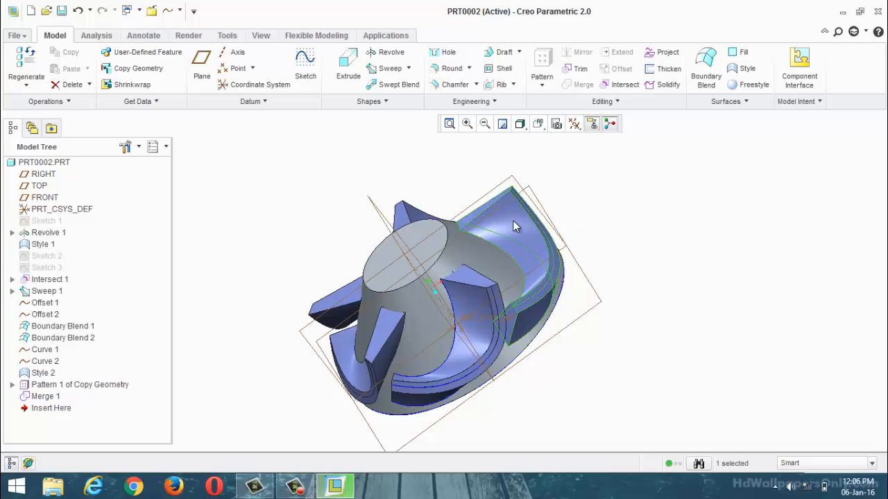
left_click(543, 85)
left_click(551, 120)
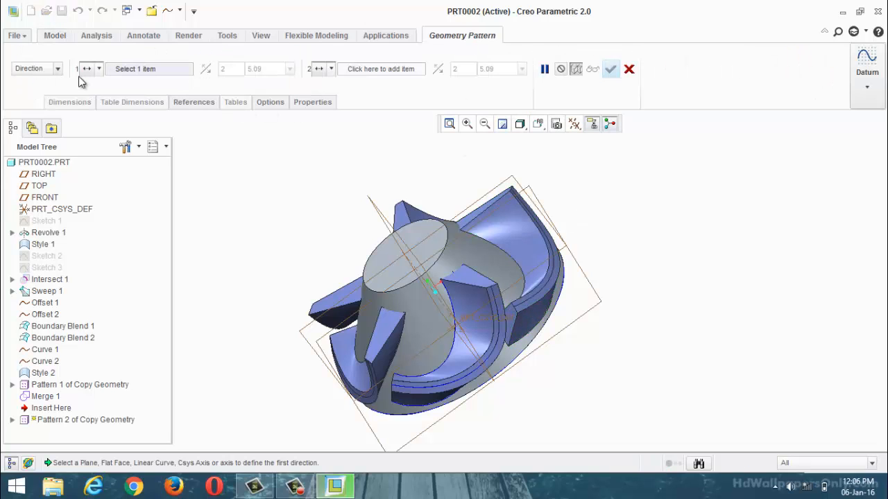
left_click(58, 68)
left_click(43, 103)
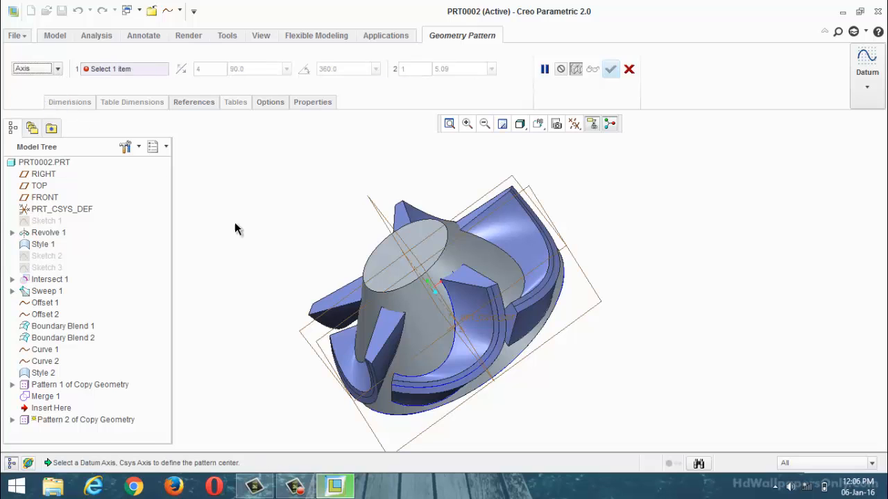
left_click(437, 295)
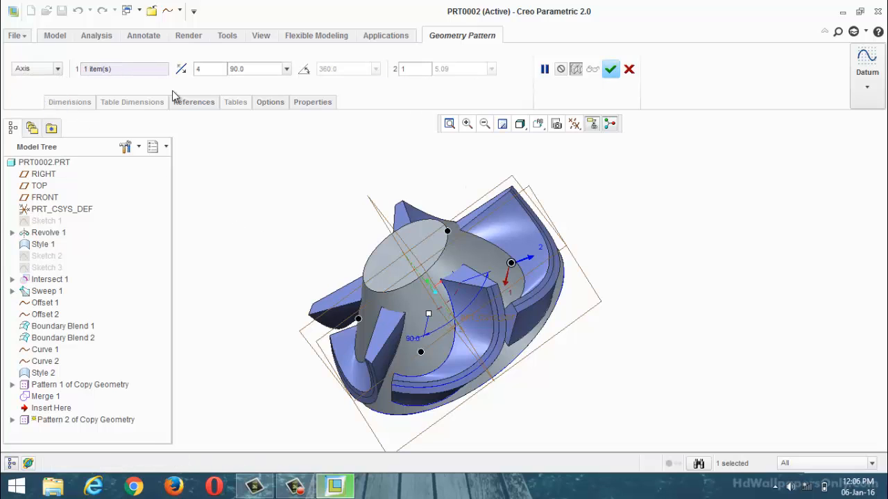
left_click(605, 68)
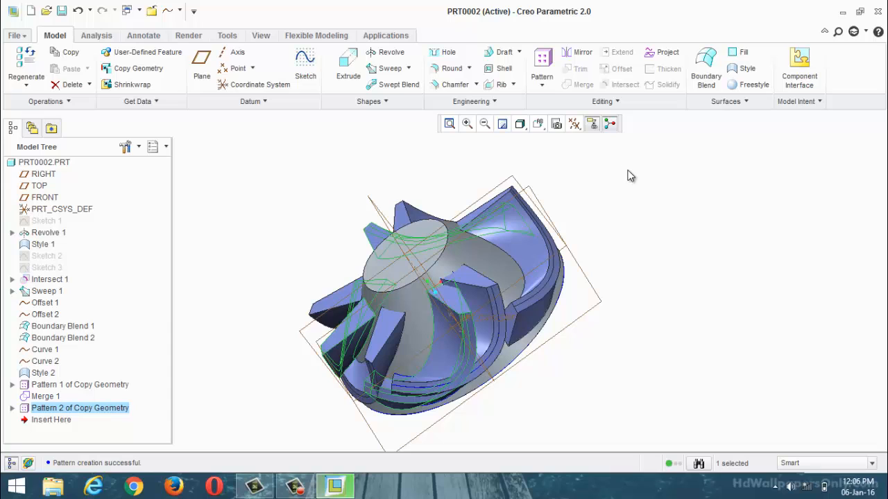
Step: Undo the second Geometry Pattern, the blade merge and the first Geometry Pattern
left_click(630, 175)
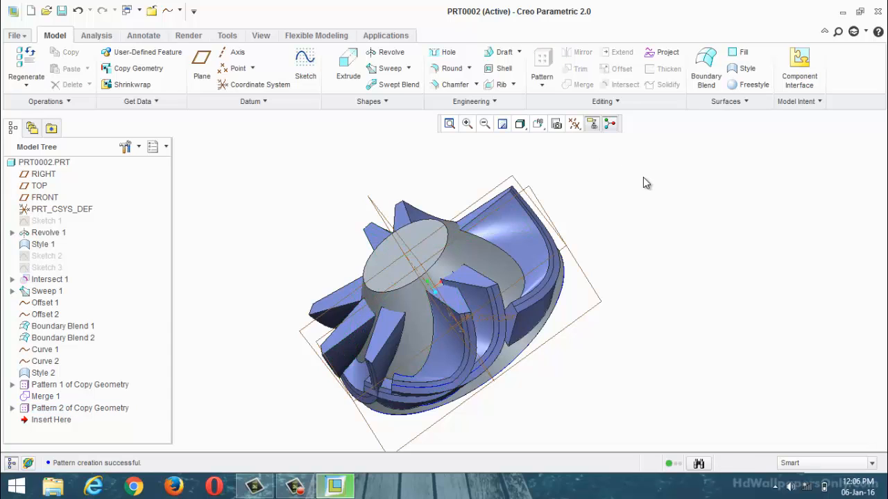
key("ctrl+z")
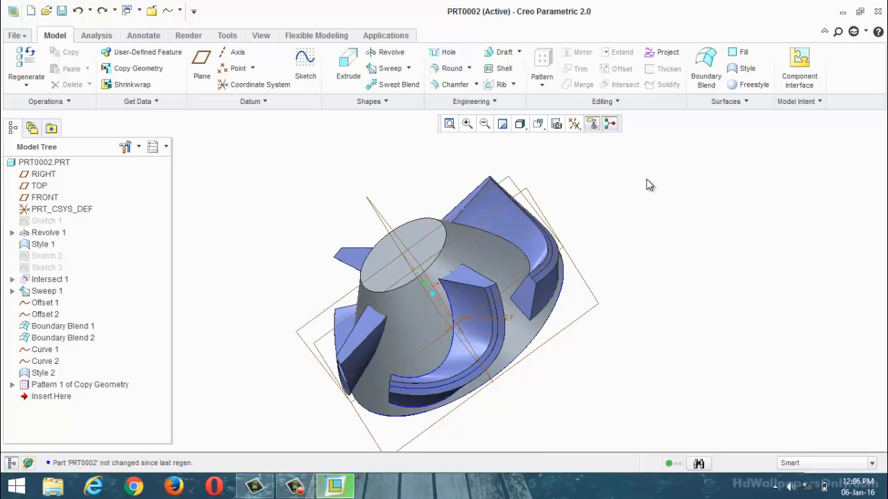
key("ctrl+z")
scroll(603, 275, "up", 2)
middle_click_drag(603, 275, 567, 201)
left_click(547, 269)
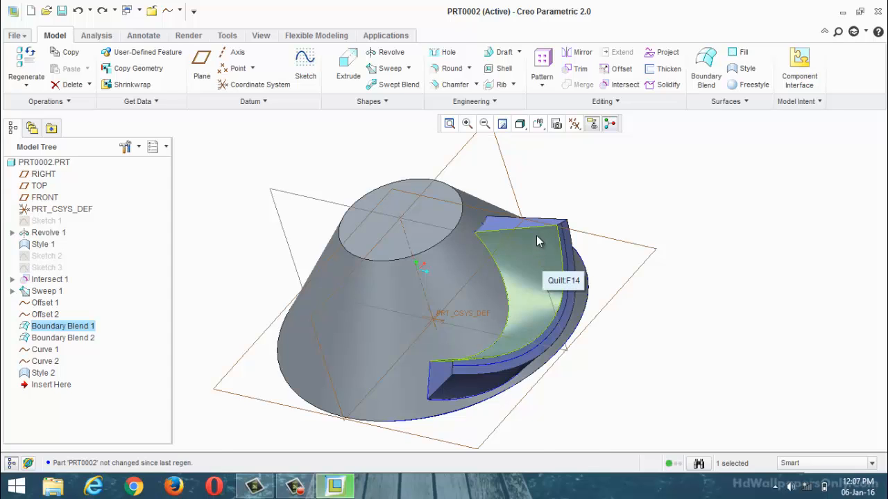
scroll(530, 231, "up", 3)
left_click(512, 259, "ctrl")
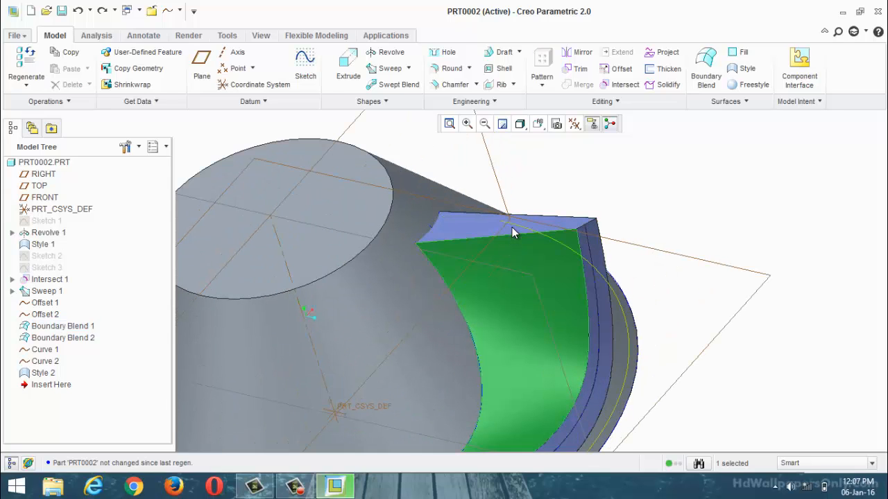
left_click(478, 226, "ctrl")
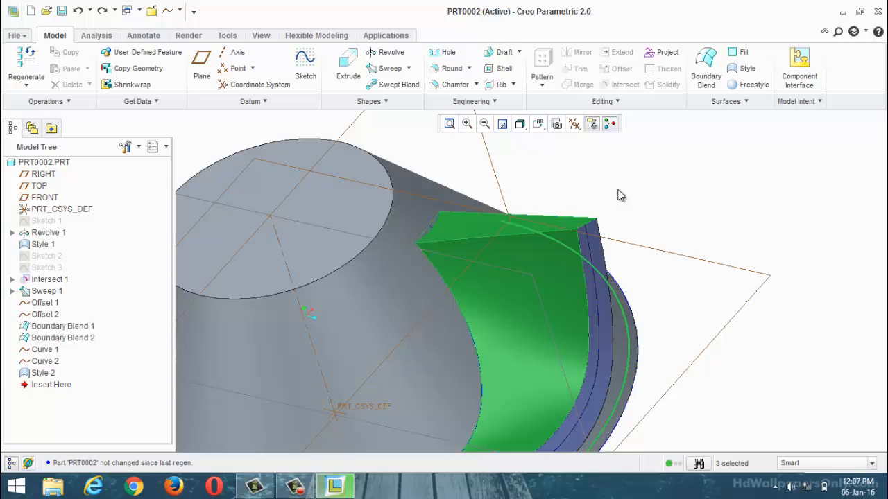
left_click(645, 192)
Step: Select the blade's inner curved quilt, its outer curved quilt and both end surfaces together
left_click(573, 276)
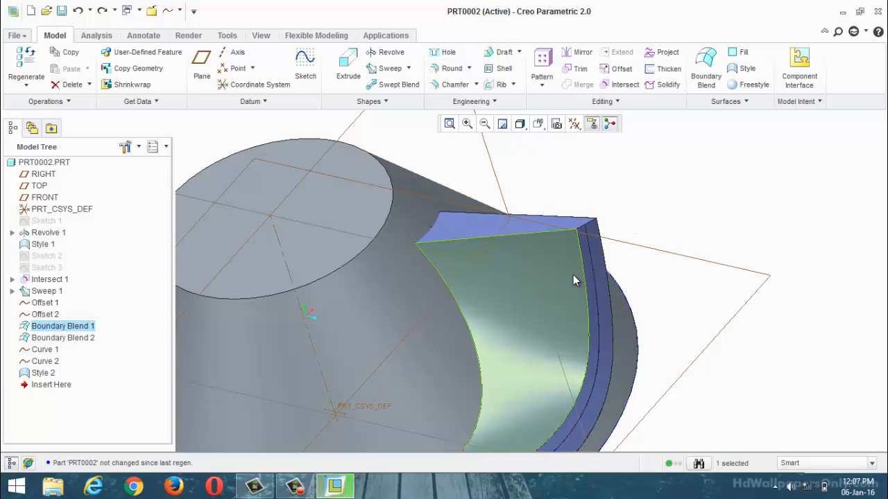
left_click(562, 278)
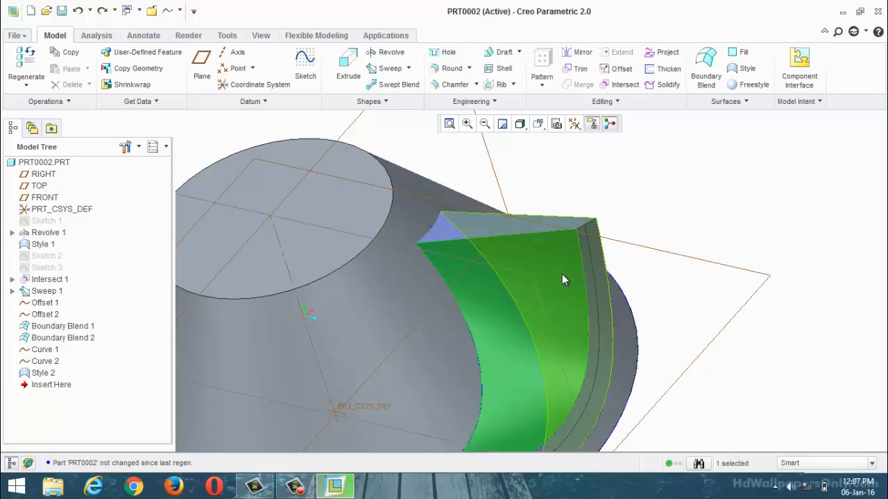
left_click(494, 227, "ctrl")
middle_click_drag(519, 210, 505, 251)
left_click(329, 217, "ctrl")
scroll(517, 292, "down", 3)
left_click(519, 347, "ctrl")
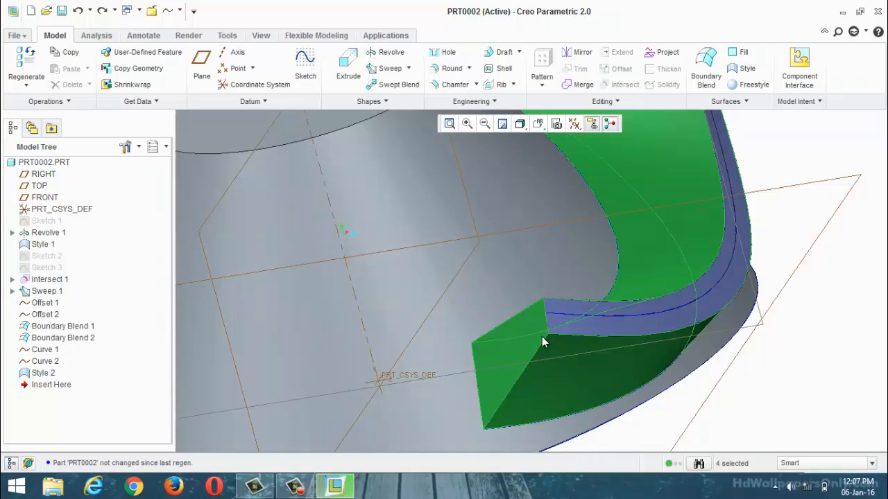
Step: Add the blade's rim surface to the selection and merge the five selected quilts into a single quilt
scroll(573, 326, "down", 3)
left_click(575, 332, "ctrl")
scroll(577, 333, "up", 5)
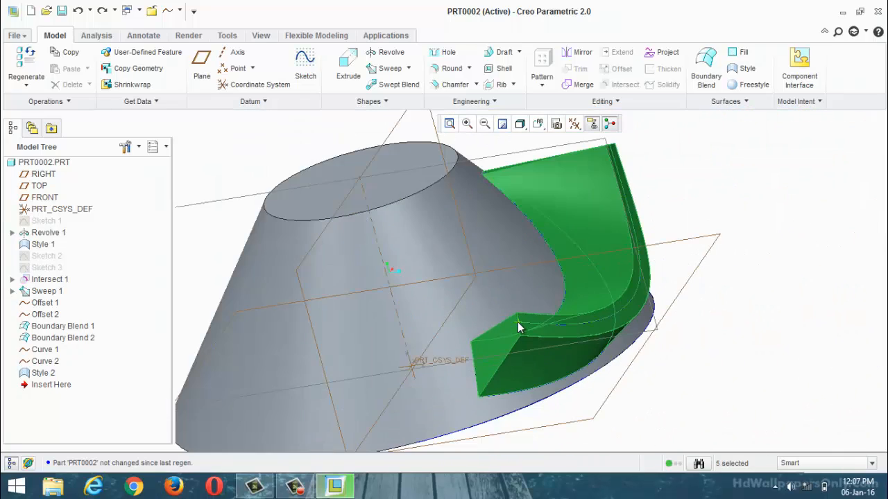
middle_click_drag(577, 333, 536, 307)
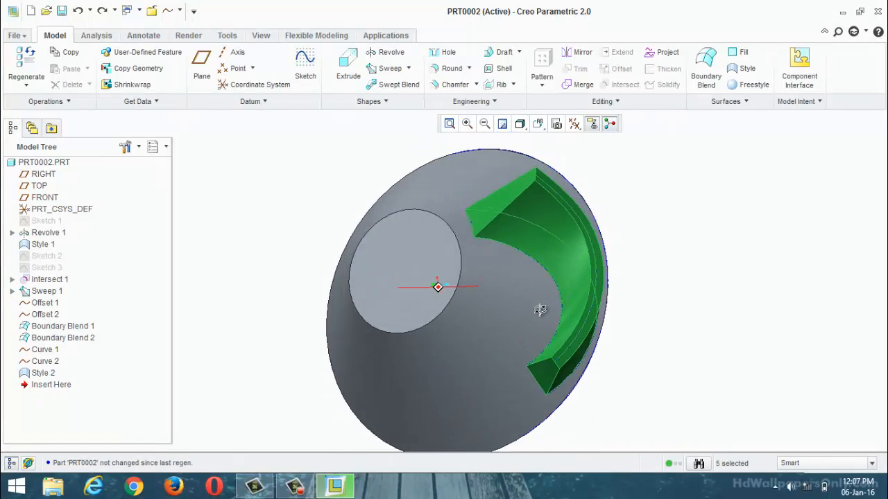
left_click(581, 84)
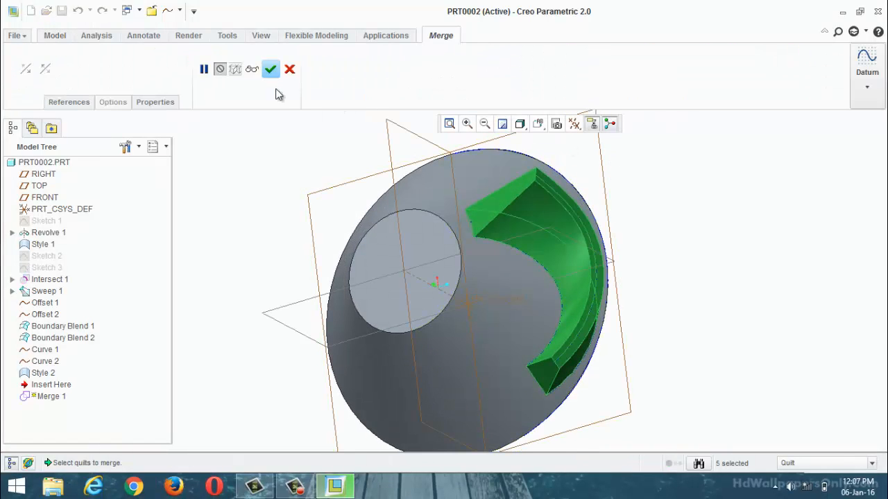
left_click(271, 69)
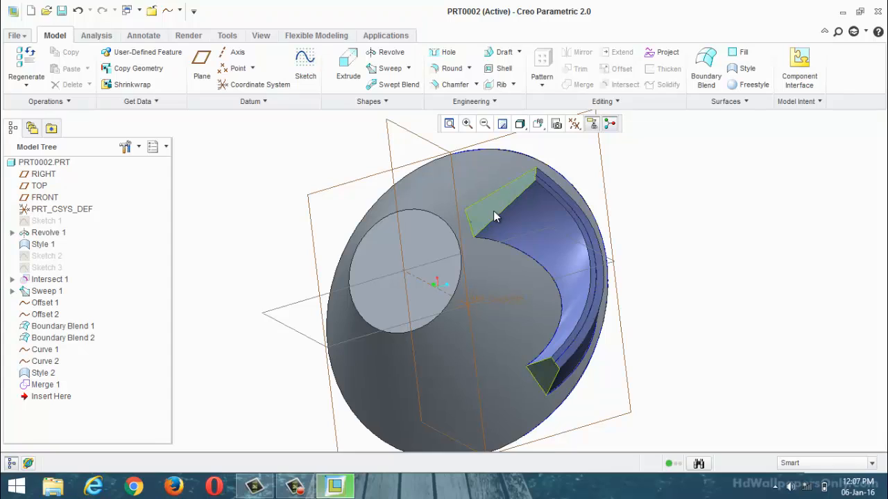
Step: Create an axis-type Geometry Pattern of the merged blade quilt about the hub's central axis, with 5 members spaced 72° apart
left_click(57, 384)
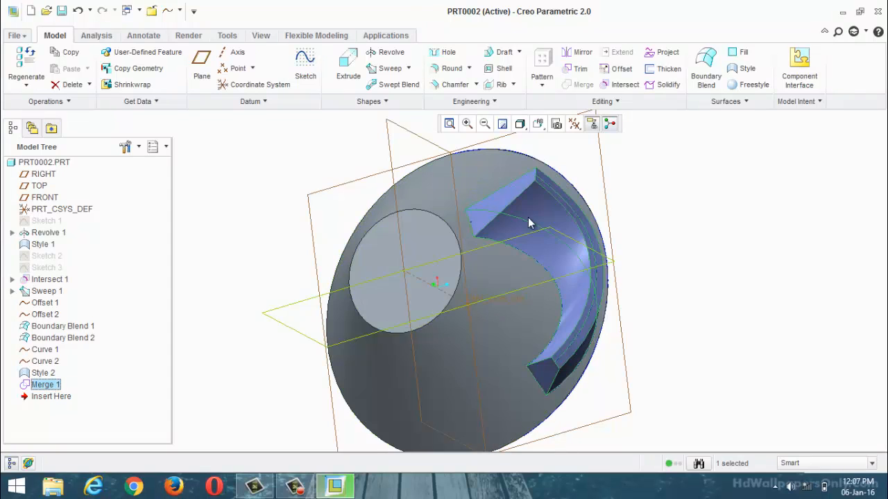
left_click(534, 215)
left_click(534, 217)
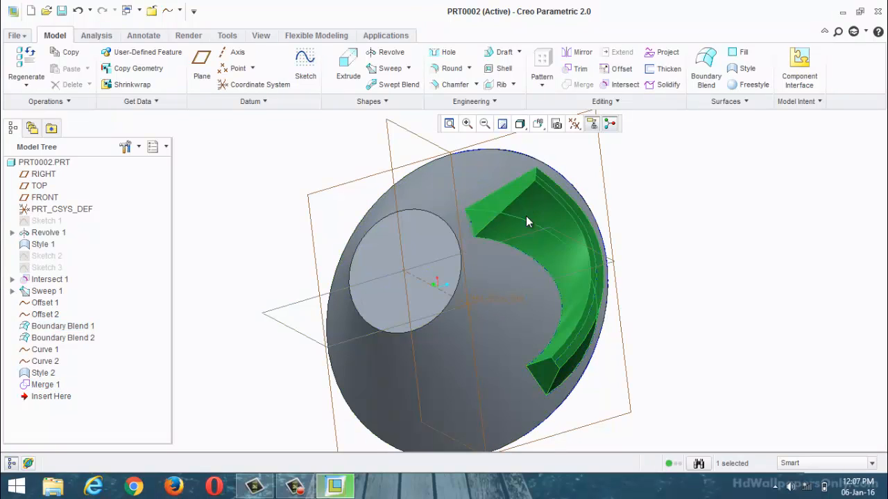
left_click(544, 85)
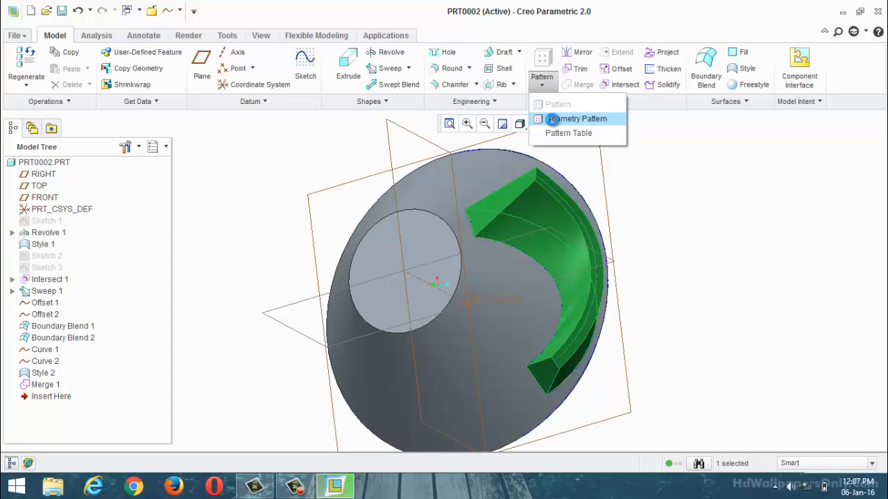
left_click(551, 118)
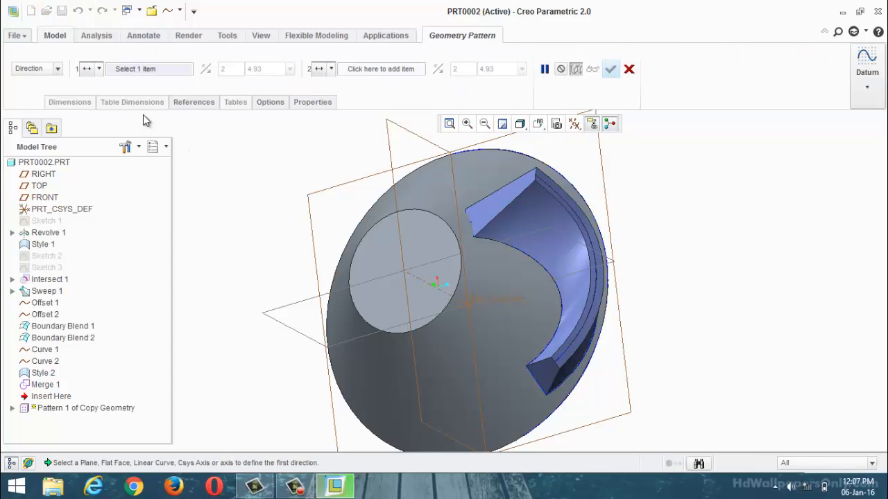
left_click(57, 69)
left_click(22, 102)
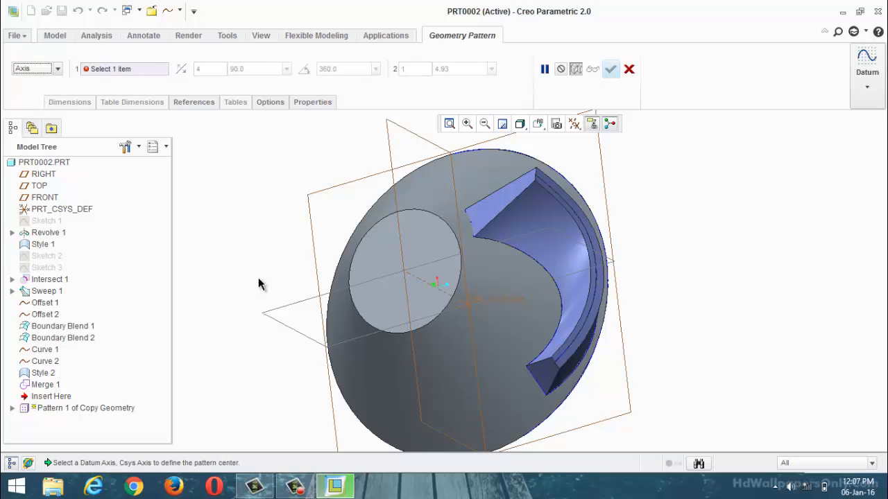
left_click(430, 282)
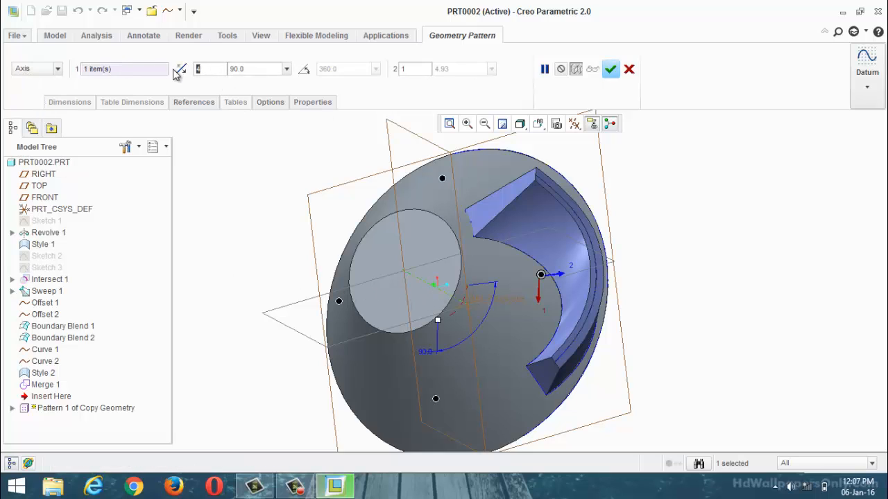
key("BackSpace")
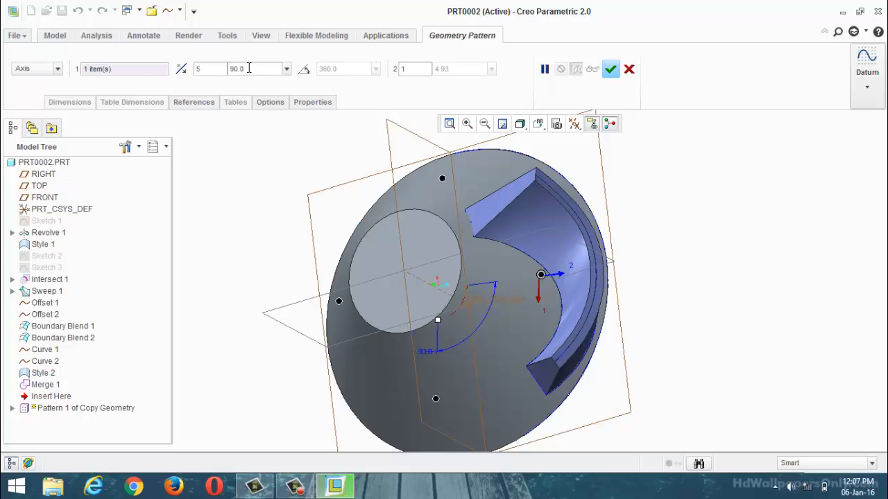
double_click(248, 68)
type("72")
left_click(610, 70)
Step: Solidify the first blade quilt, filling it with material on the hub
mouse_move(661, 261)
middle_mouse_down()
mouse_move(664, 229)
mouse_move(724, 233)
mouse_move(708, 188)
mouse_move(634, 190)
mouse_move(591, 252)
middle_mouse_up()
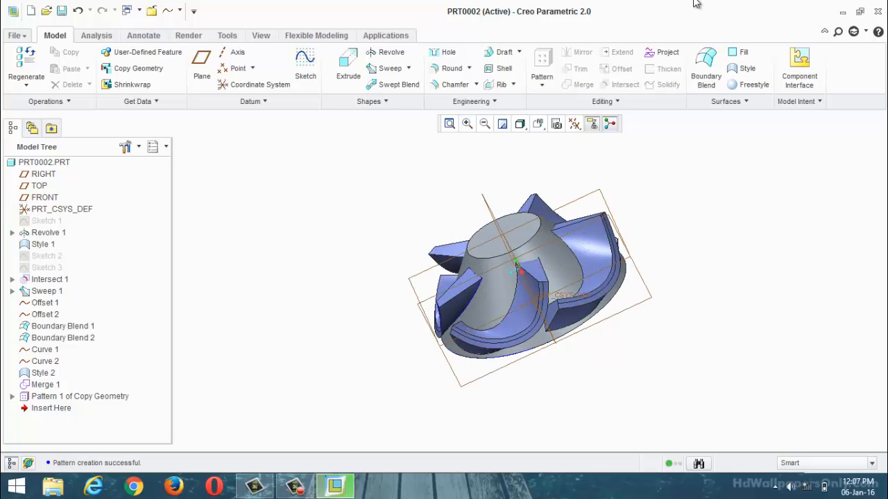
scroll(591, 270, "up", 2)
middle_click_drag(729, 183, 741, 196)
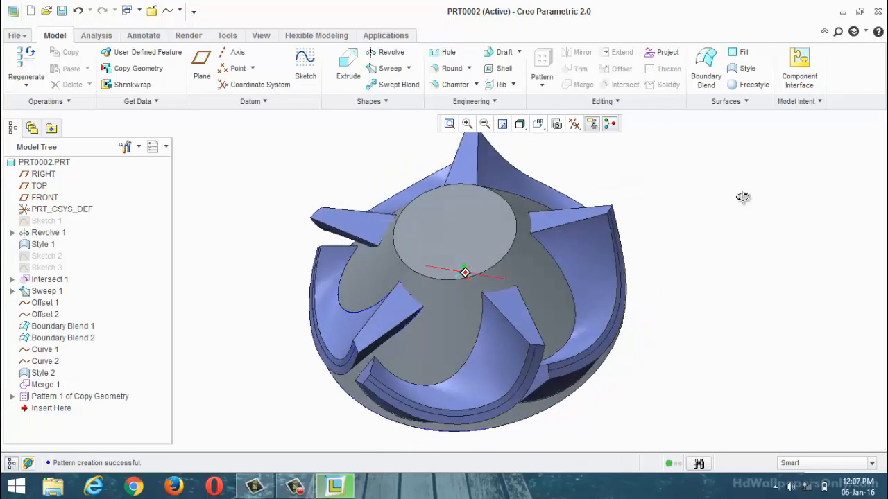
left_click(584, 247)
left_click(583, 240)
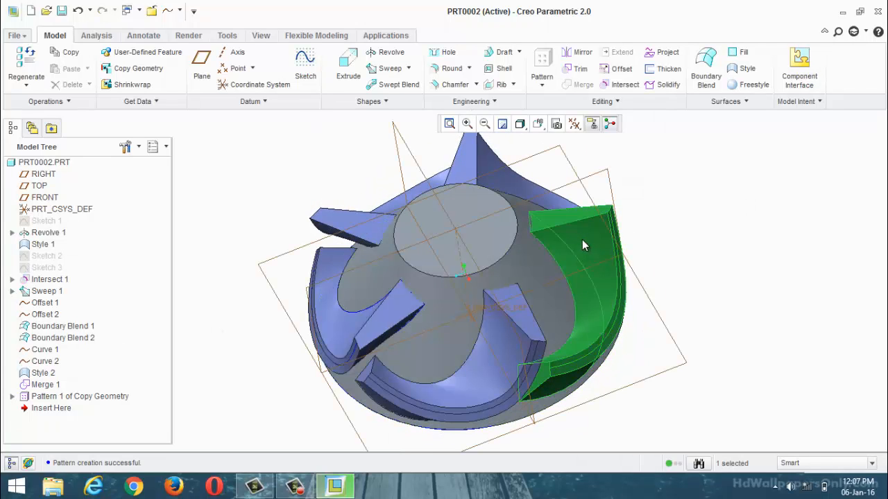
left_click(669, 84)
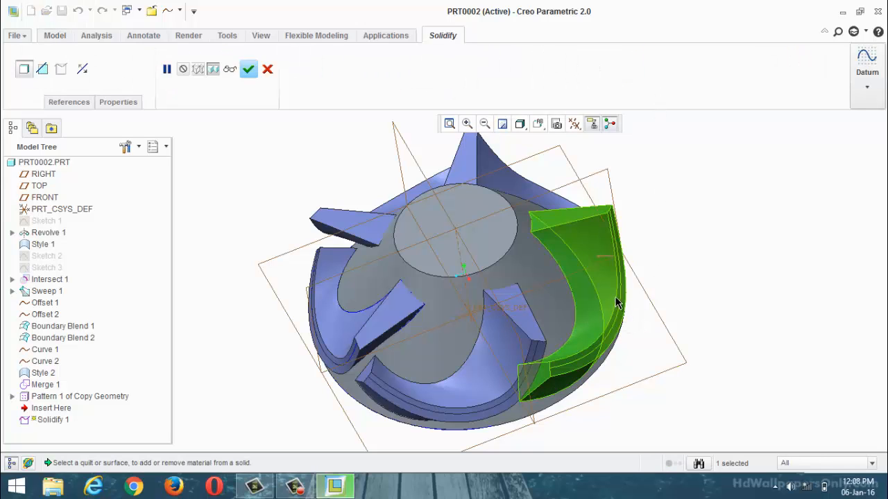
left_click(612, 264)
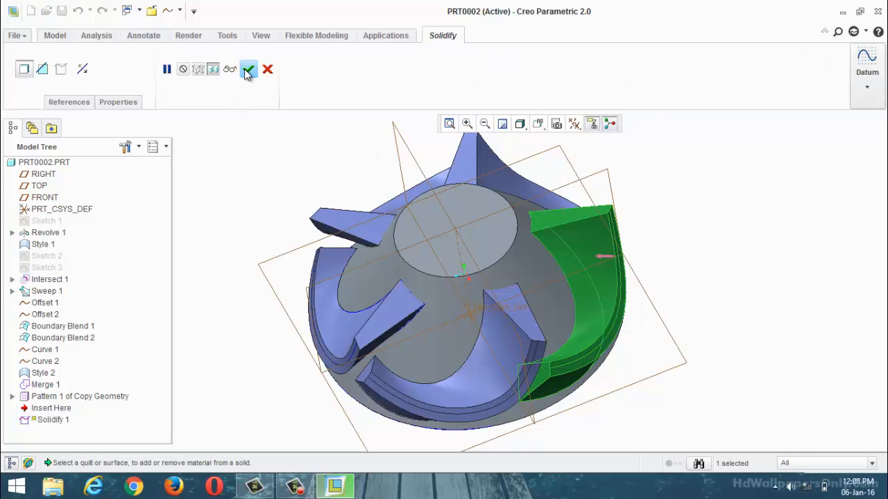
left_click(247, 70)
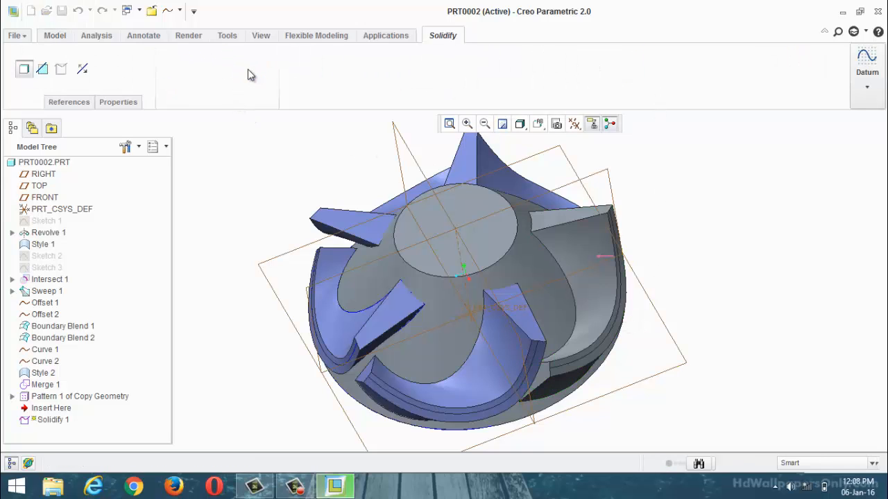
Step: Solidify the next three blade quilts around the hub, each as its own Solidify feature
left_click(477, 381)
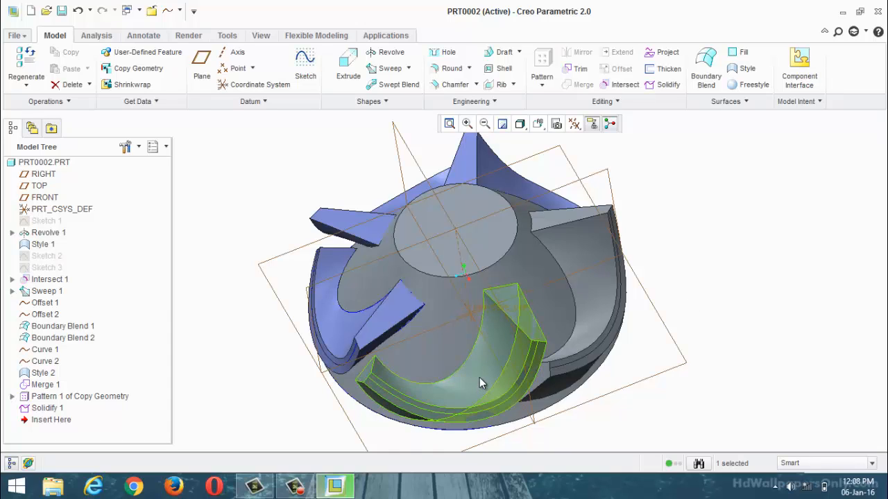
left_click(669, 85)
left_click(248, 69)
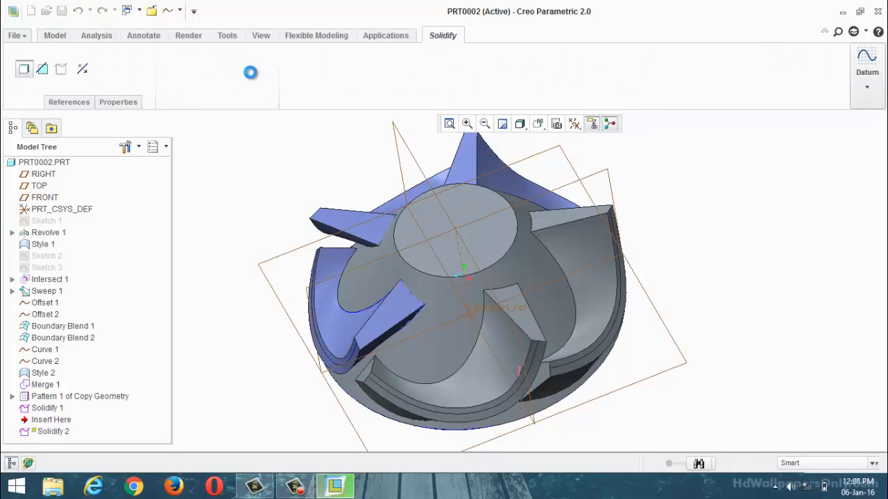
middle_click_drag(263, 146, 350, 171)
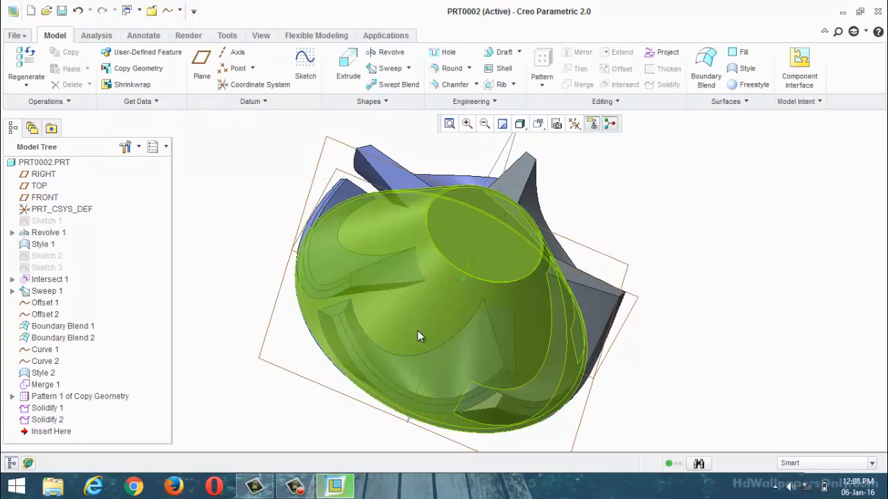
left_click(455, 370)
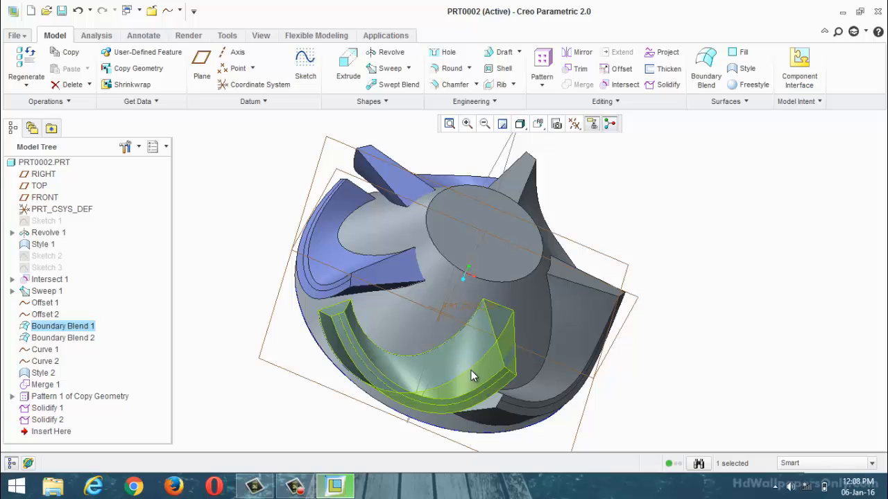
left_click(669, 84)
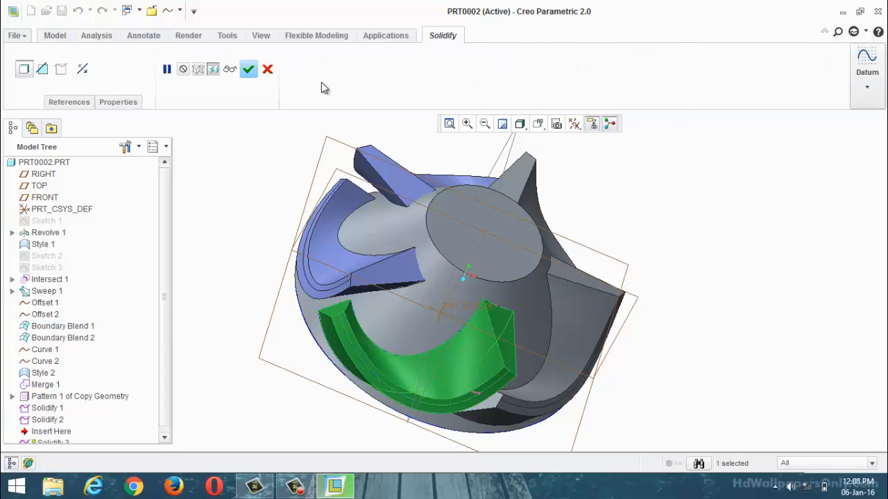
left_click(248, 69)
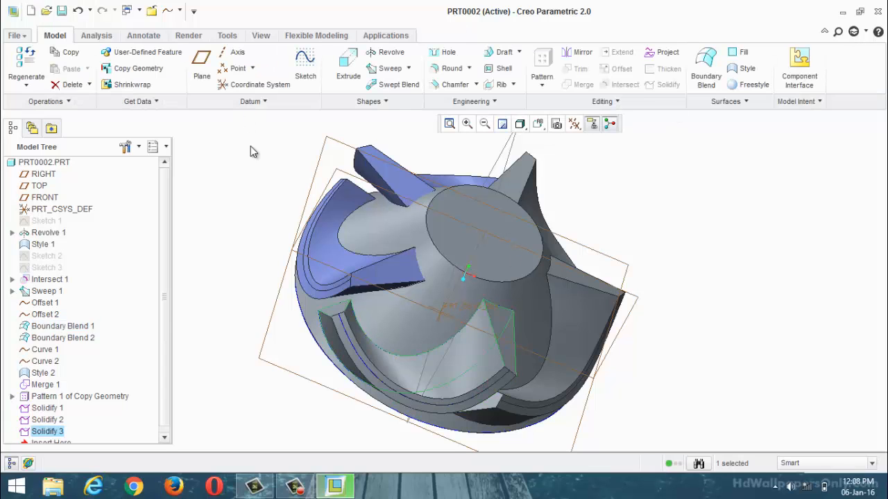
left_click(322, 247)
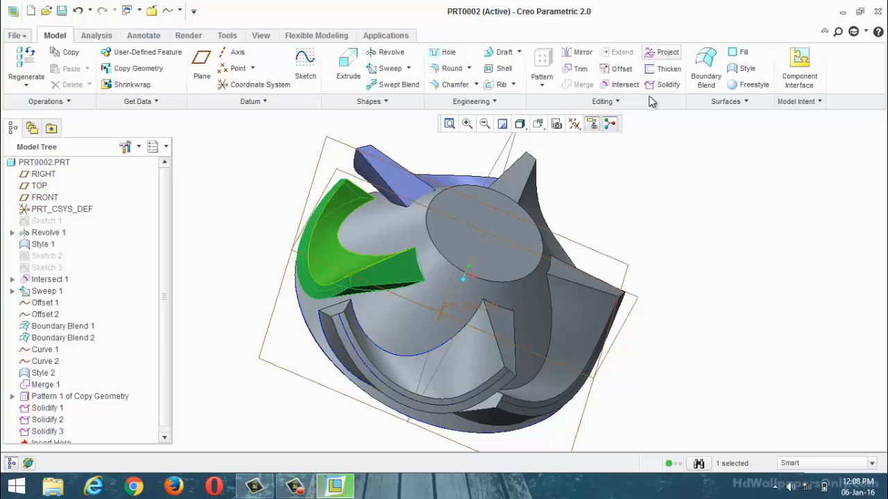
left_click(665, 84)
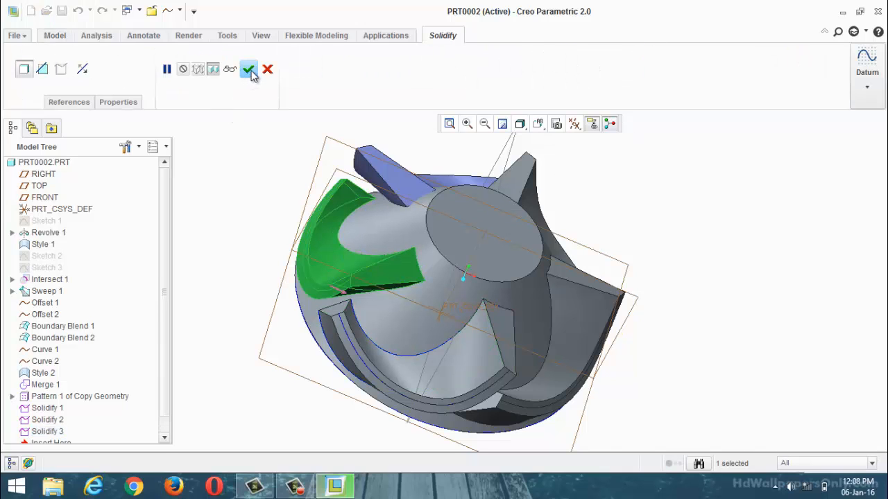
left_click(248, 70)
Step: Solidify the fifth and last remaining blade quilt on the hub
scroll(386, 175, "up", 2)
middle_click_drag(368, 175, 573, 214)
left_click(575, 177)
scroll(493, 219, "up", 3)
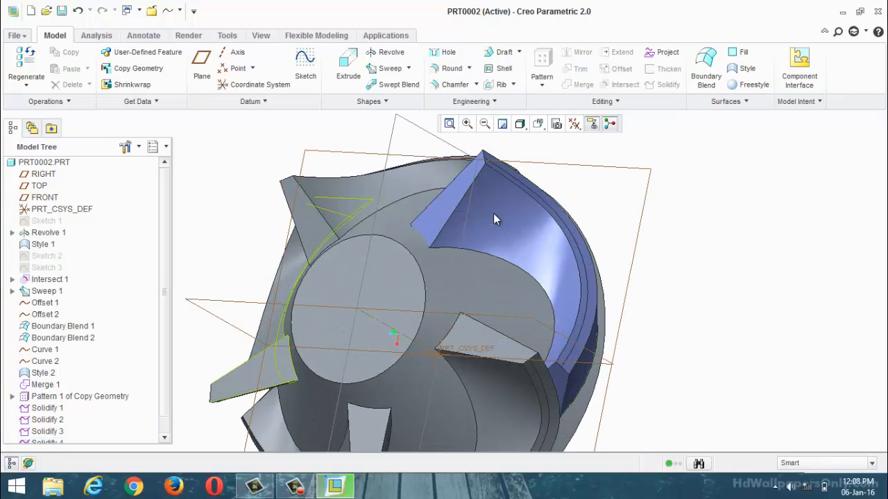
left_click(487, 203)
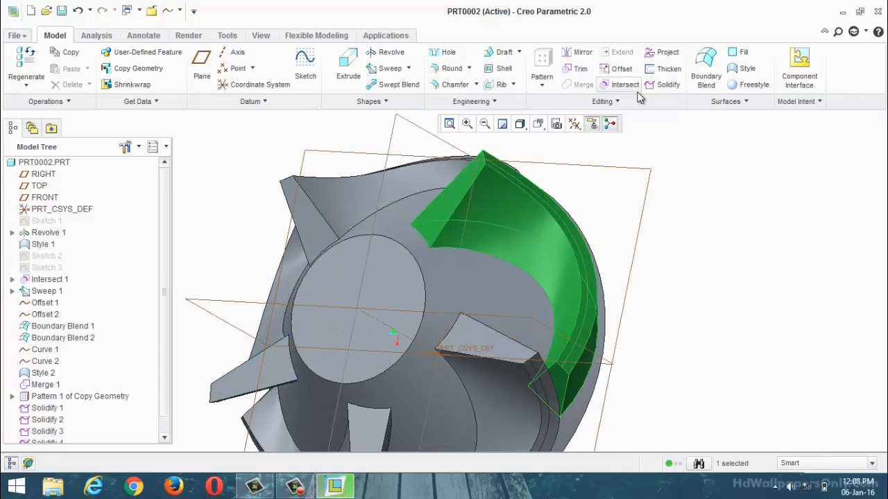
left_click(666, 84)
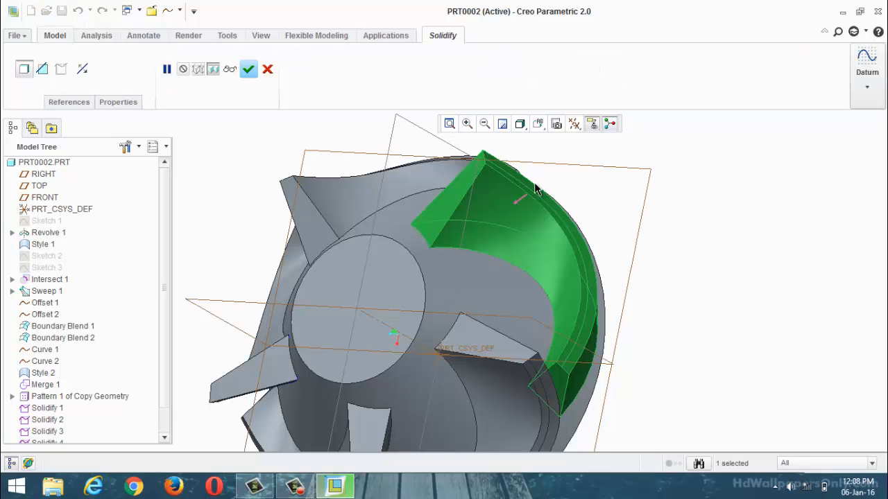
left_click(249, 70)
Step: Sketch a circle slightly smaller than the hub's small flat end face on that face, centred on the hub axis
scroll(530, 151, "down", 3)
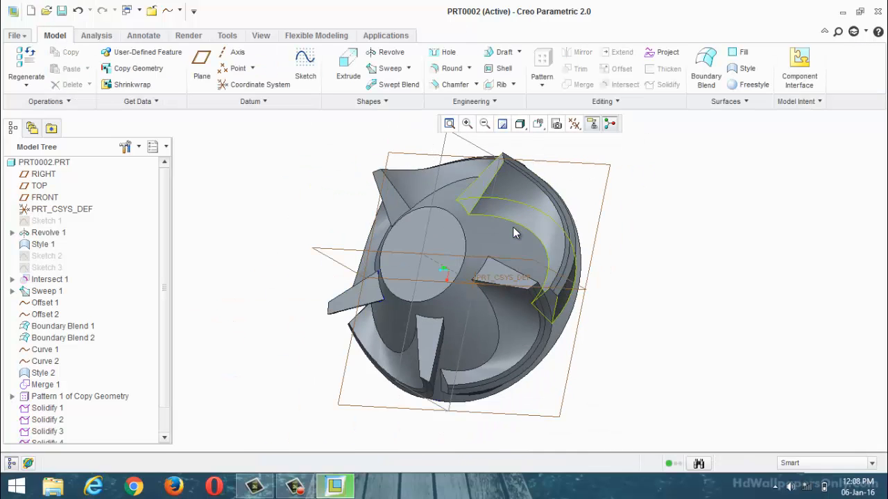
mouse_move(514, 231)
middle_mouse_down()
mouse_move(573, 174)
mouse_move(583, 192)
mouse_move(450, 220)
mouse_move(557, 215)
mouse_move(559, 175)
mouse_move(545, 126)
mouse_move(523, 222)
middle_mouse_up()
left_click(305, 62)
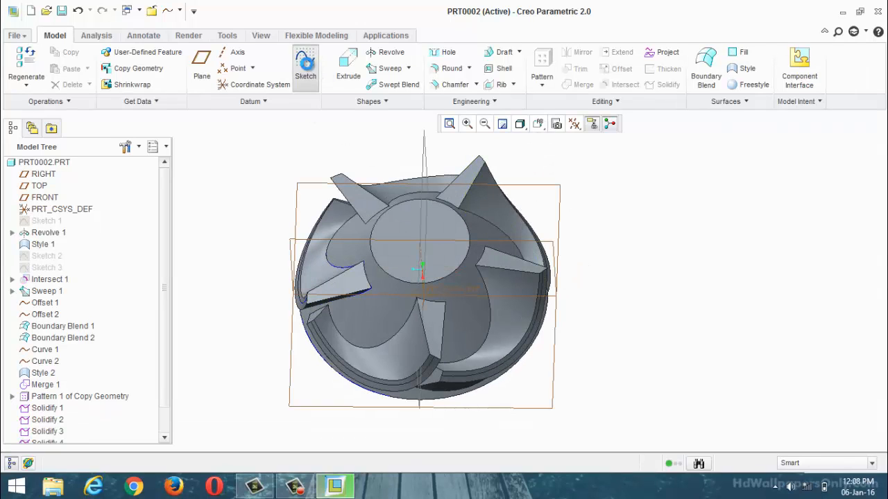
left_click(396, 223)
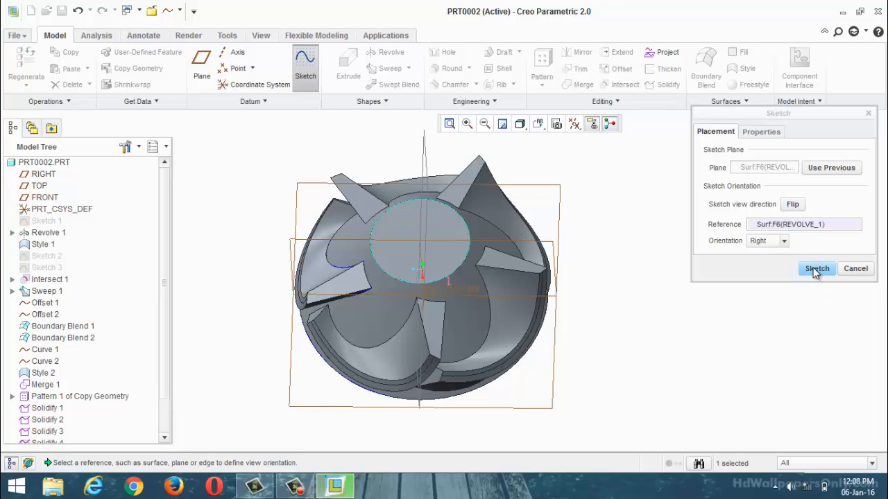
left_click(816, 269)
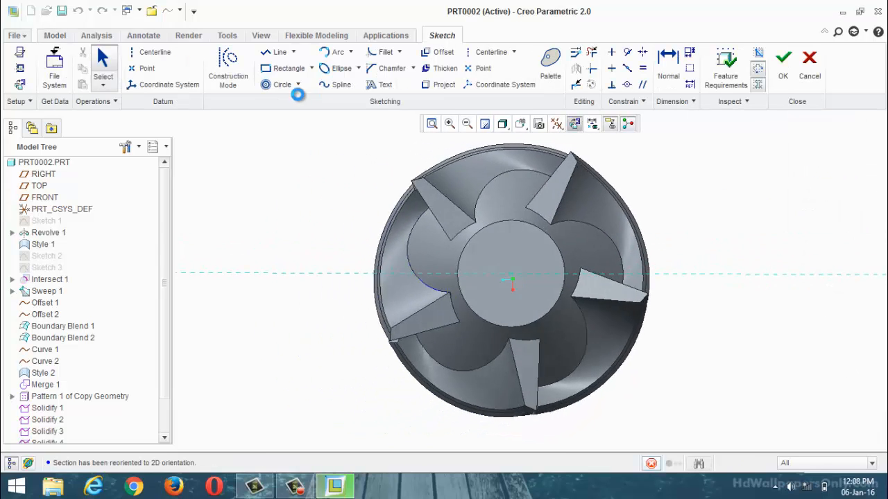
left_click(297, 84)
left_click(286, 104)
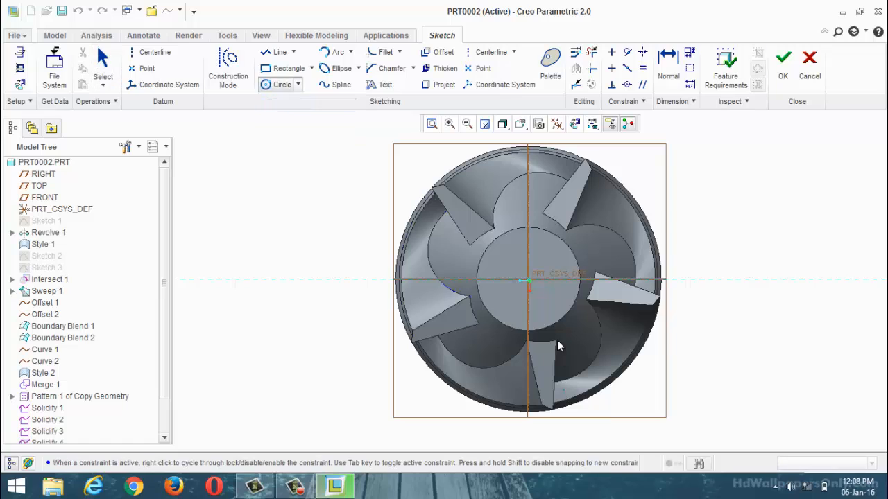
left_click(532, 279)
left_click(548, 317)
left_click(783, 60)
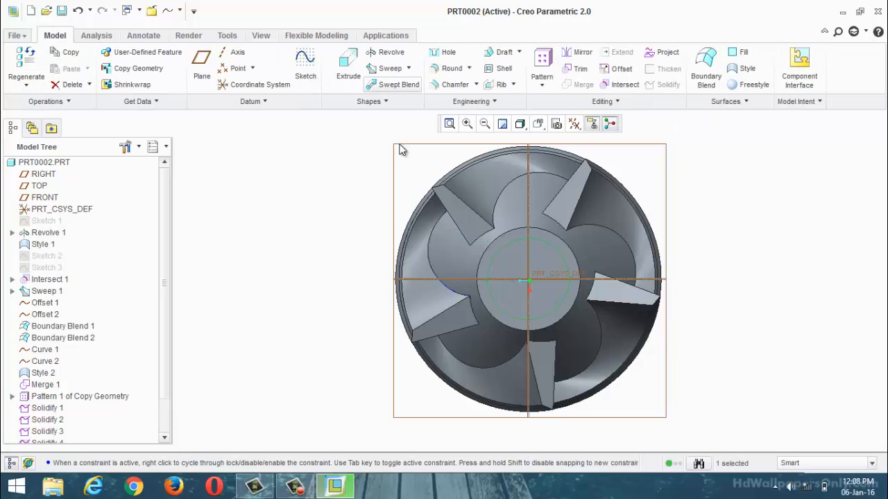
Step: Extrude the circle on the hub's small end face to a depth of 15, directed into the hub
left_click(342, 78)
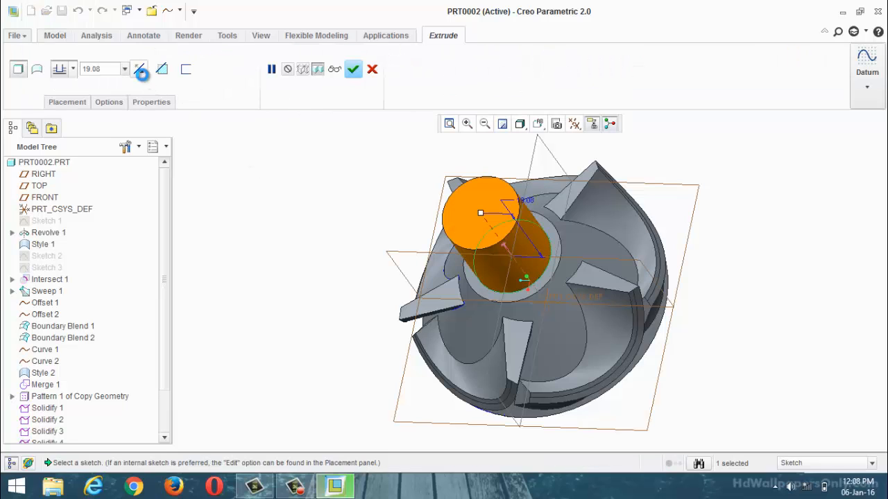
left_click(139, 69)
type("15")
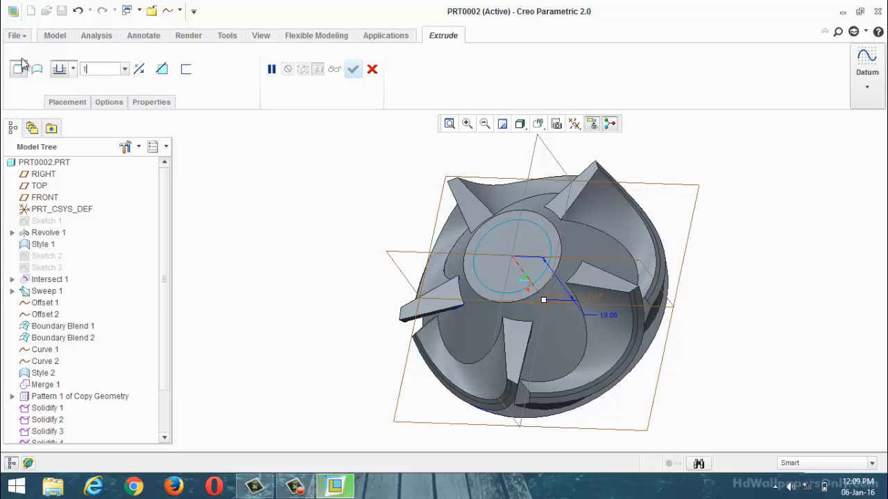
key("Return")
left_click(353, 69)
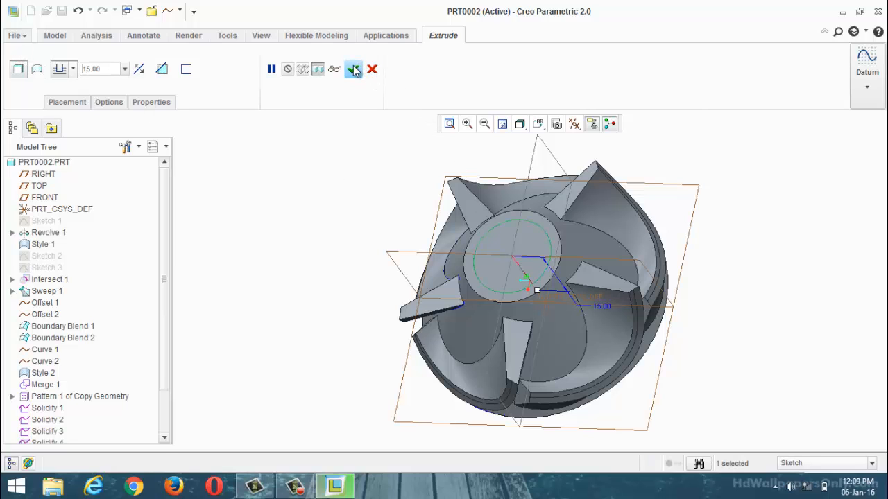
Step: Redefine the hub extrusion to remove material, cutting a round hole into the hub's small end face
right_click(47, 426)
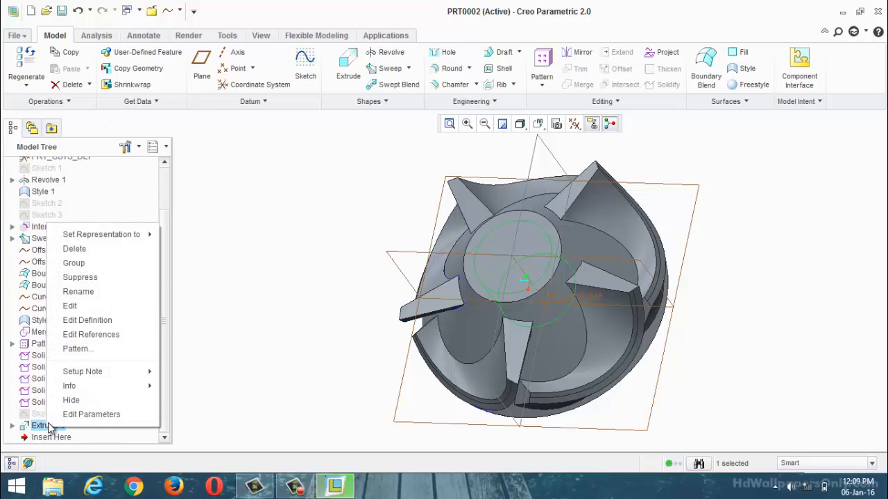
left_click(104, 321)
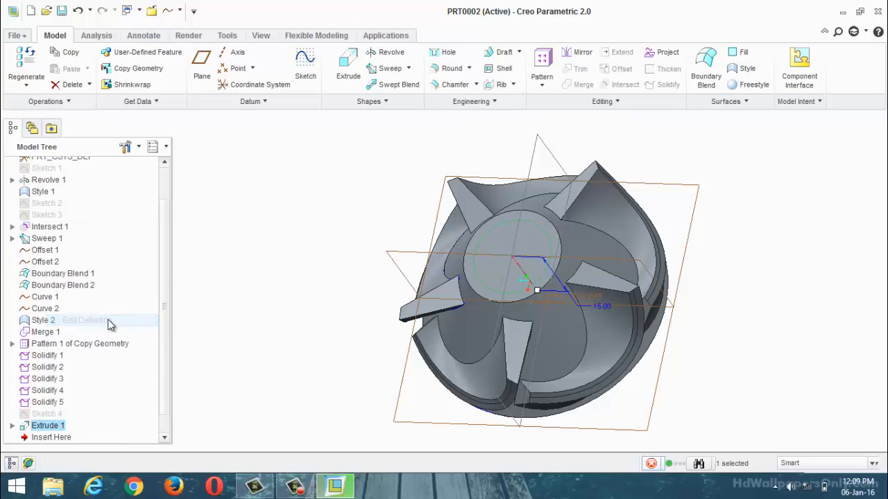
left_click(161, 69)
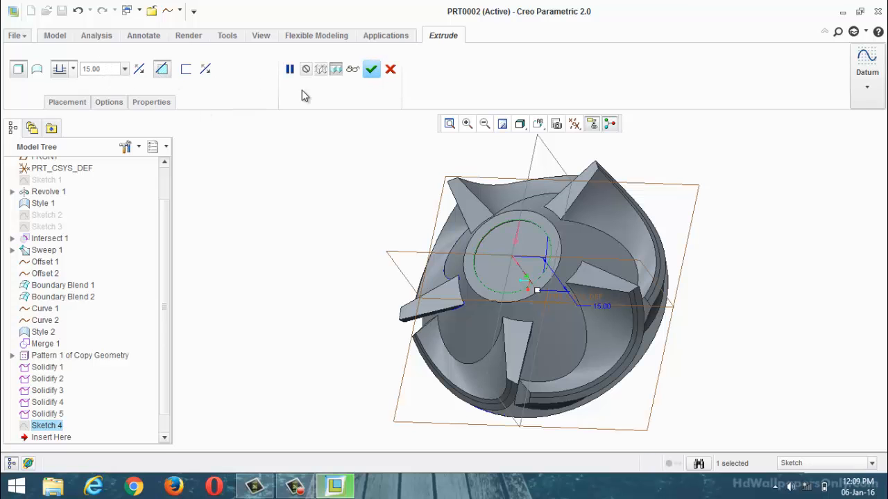
scroll(388, 240, "down", 3)
middle_click_drag(393, 259, 396, 220)
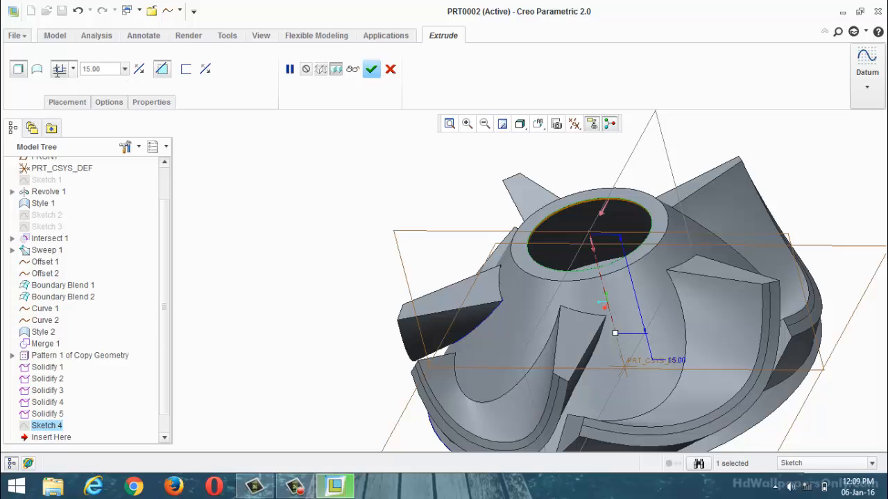
left_click(371, 69)
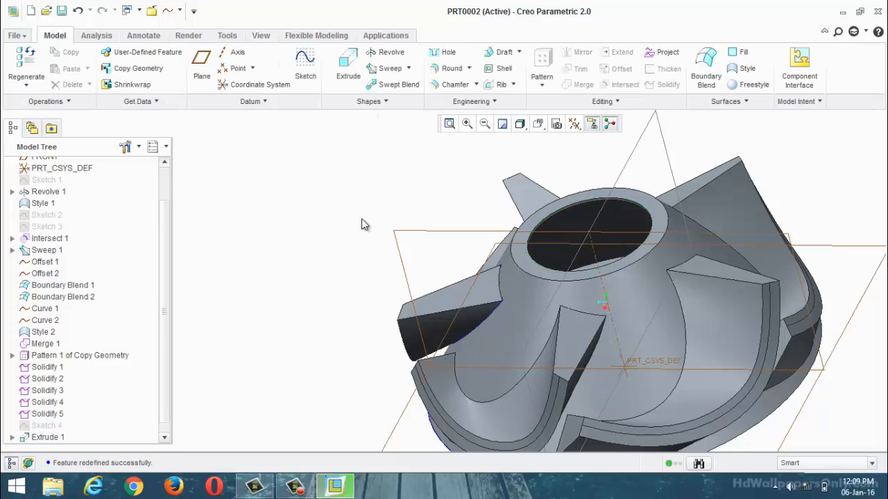
Step: Undo the extruded cut in the hub's small end face together with its circle sketch
mouse_move(363, 224)
middle_mouse_down()
mouse_move(373, 243)
mouse_move(335, 235)
mouse_move(347, 252)
mouse_move(351, 244)
middle_mouse_up()
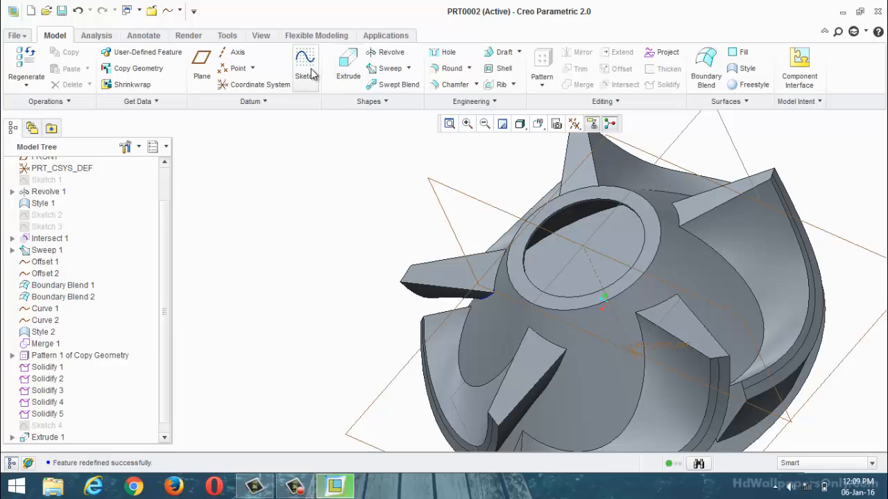
scroll(473, 311, "up", 3)
middle_click_drag(473, 309, 485, 275)
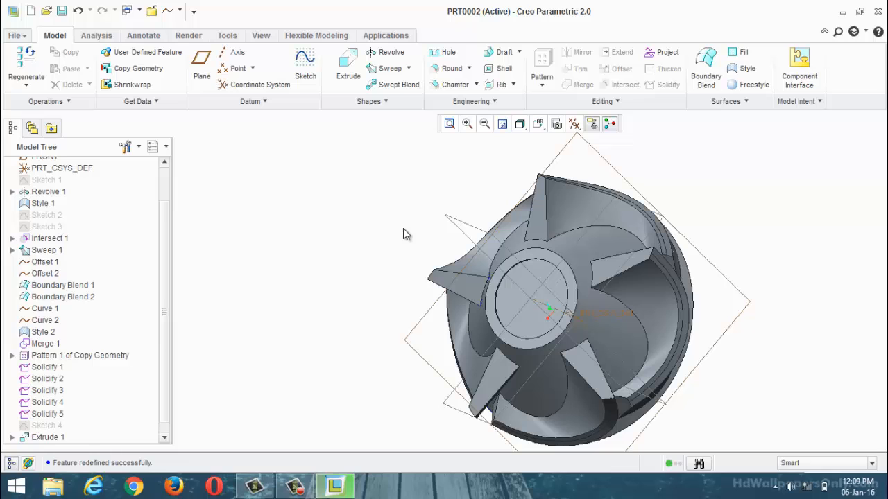
key("Delete")
key("Return")
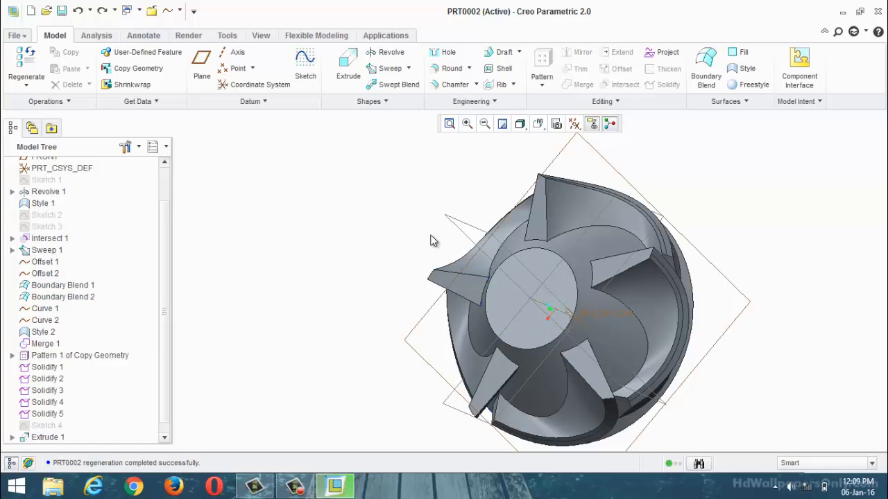
middle_click_drag(434, 240, 346, 209)
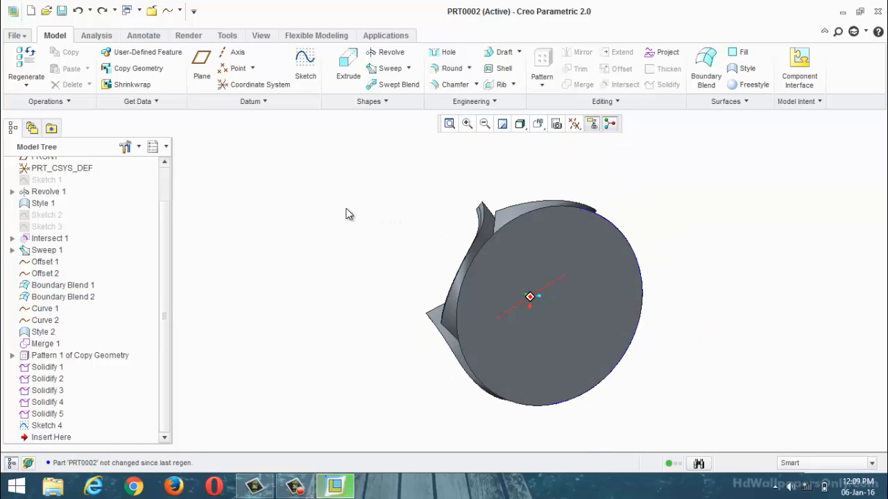
Step: Sketch a circle a little over half the face's diameter on the impeller's large flat back face, centred on the axis
mouse_move(389, 181)
middle_mouse_down()
mouse_move(439, 212)
mouse_move(426, 223)
mouse_move(370, 184)
middle_mouse_up()
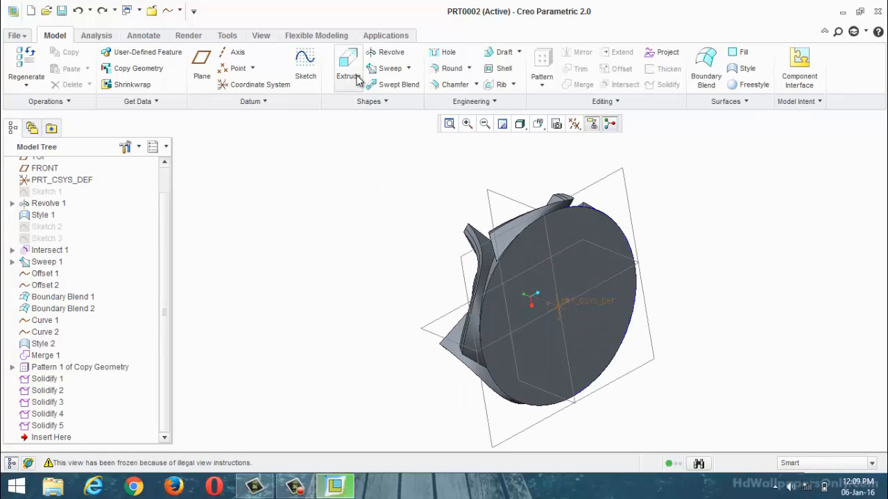
left_click(312, 78)
left_click(525, 303)
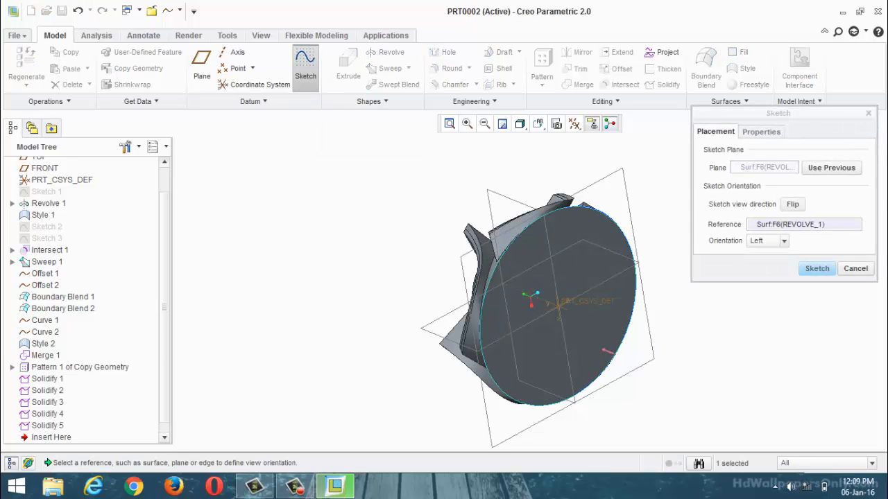
left_click(822, 271)
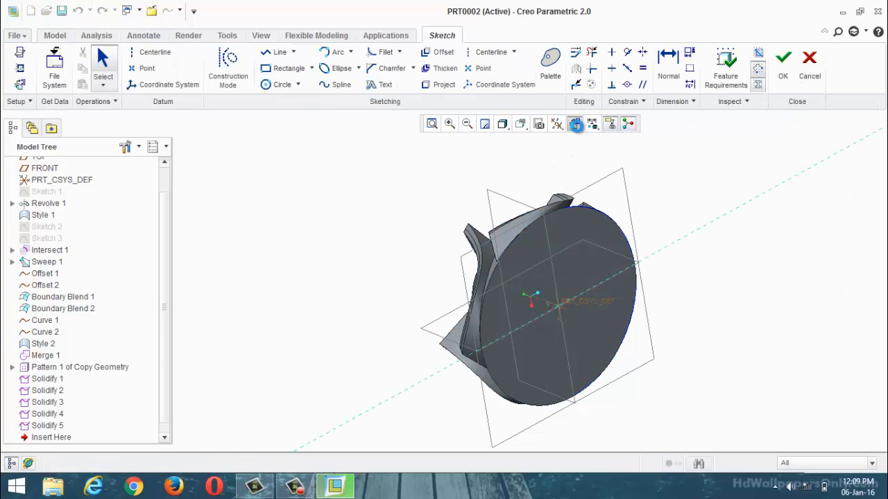
left_click(277, 84)
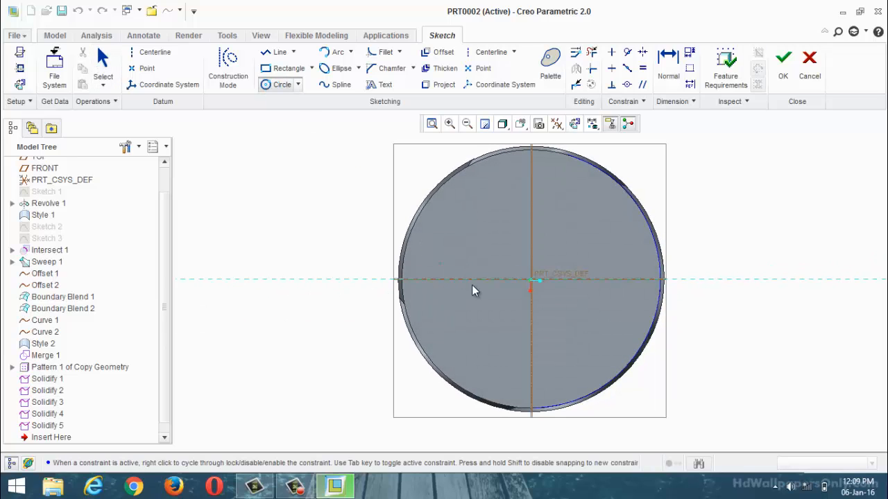
left_click(532, 280)
left_click(558, 209)
left_click(783, 66)
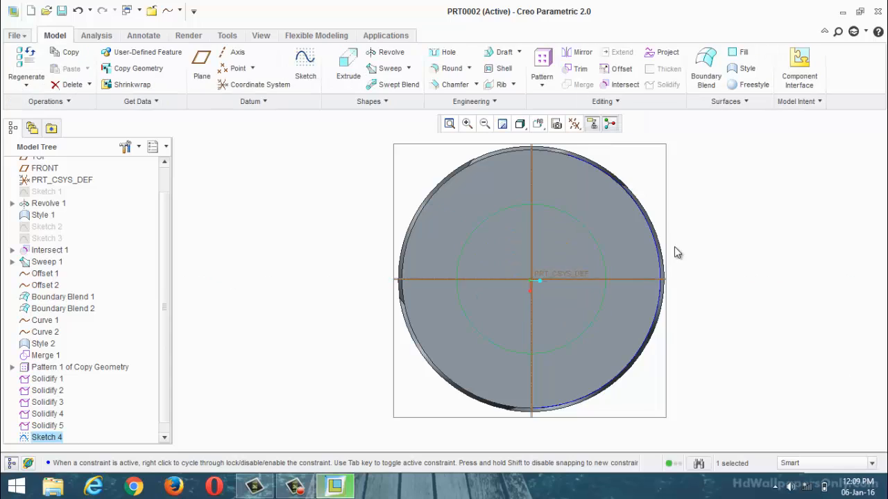
Step: Extrude the back-face circle to a depth of 5 into the impeller body, removing material
left_click(348, 70)
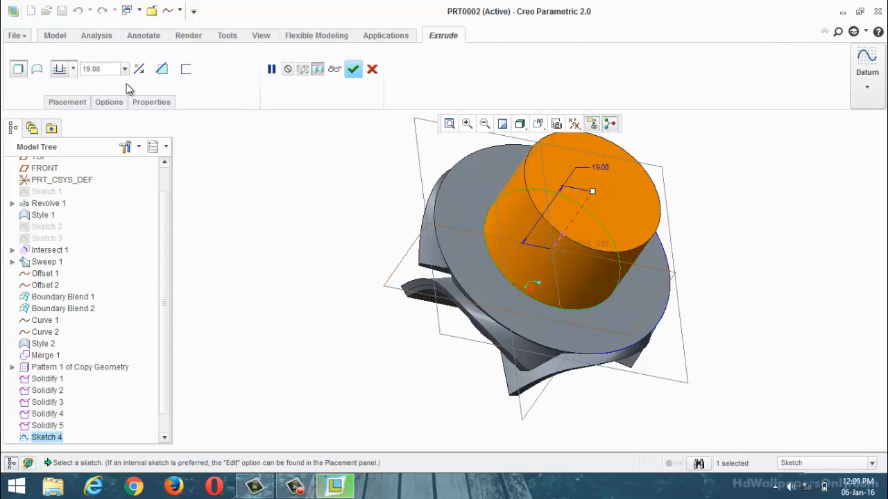
left_click(141, 70)
left_click(114, 70)
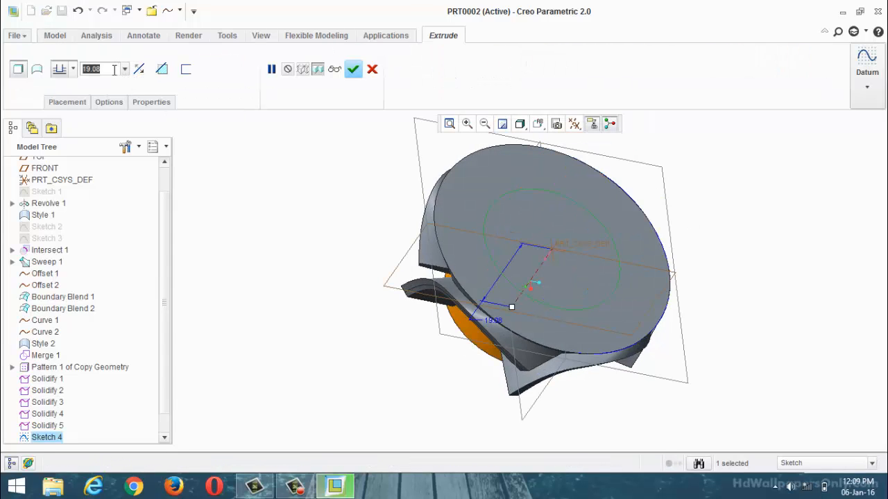
type("5")
key("Return")
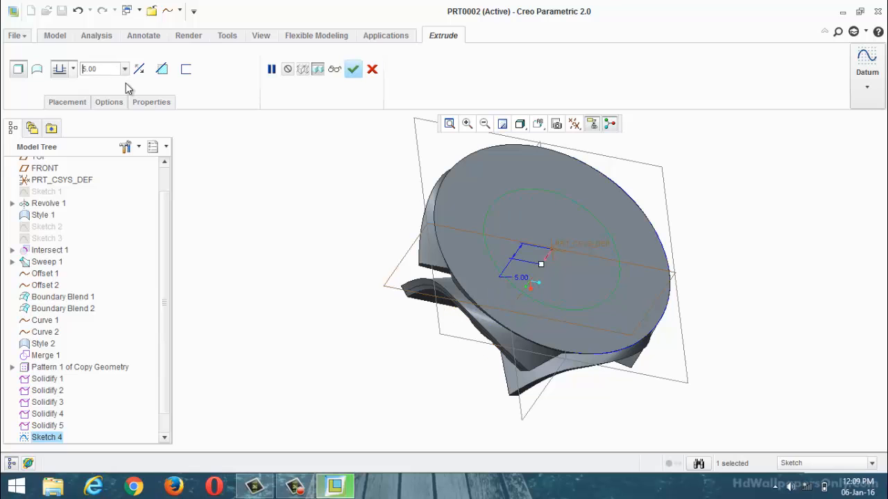
left_click(167, 78)
middle_click_drag(293, 192, 245, 187)
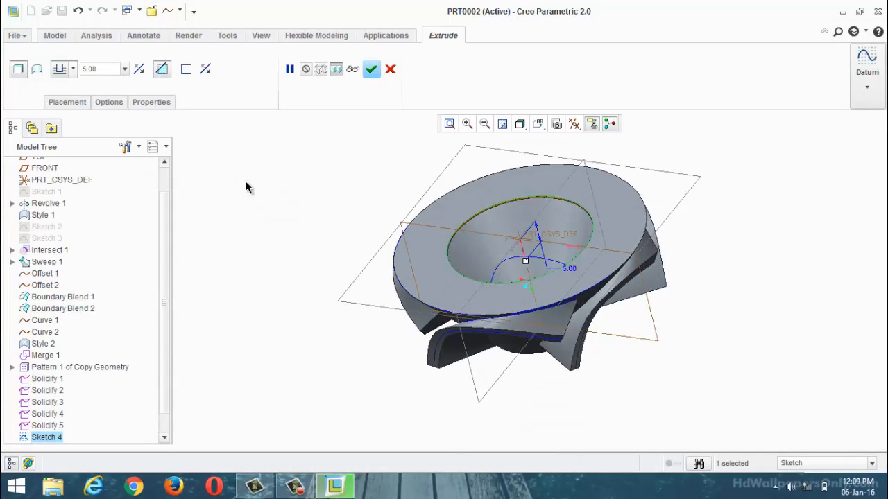
scroll(559, 232, "up", 10)
scroll(472, 250, "down", 2)
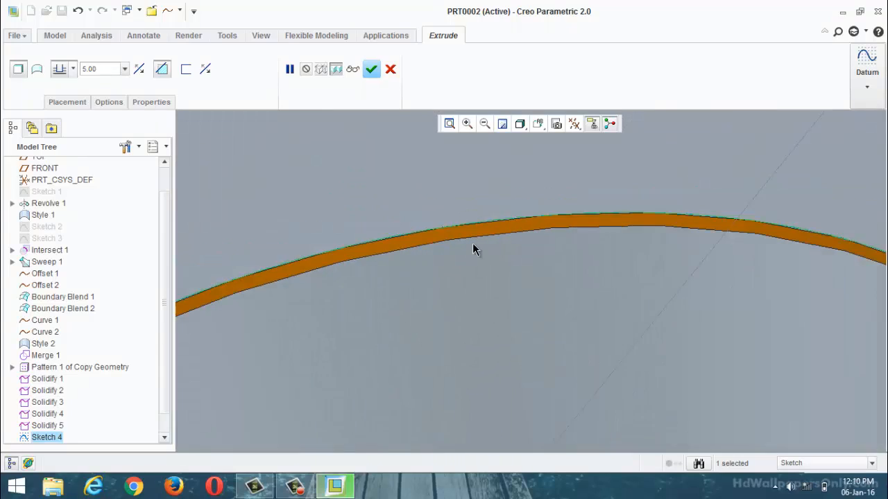
scroll(474, 250, "down", 5)
mouse_move(527, 230)
middle_mouse_down()
mouse_move(580, 281)
mouse_move(545, 257)
mouse_move(557, 293)
mouse_move(576, 246)
mouse_move(534, 319)
mouse_move(551, 310)
middle_mouse_up()
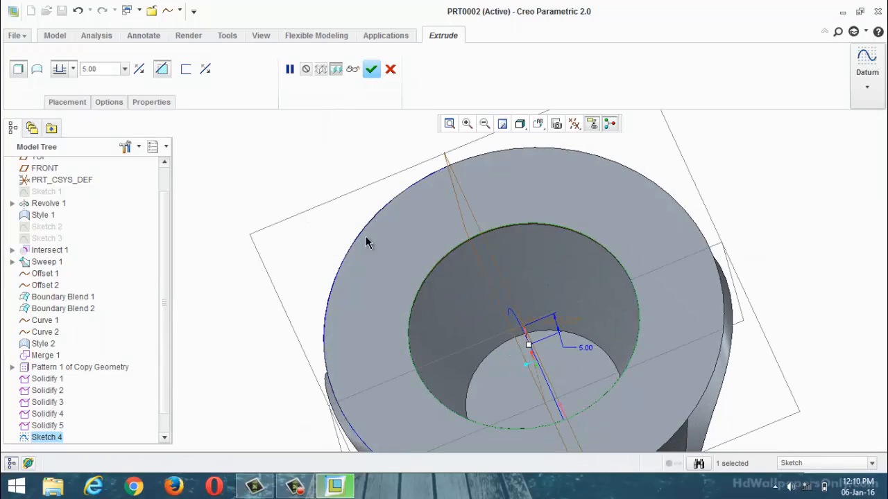
left_click(371, 69)
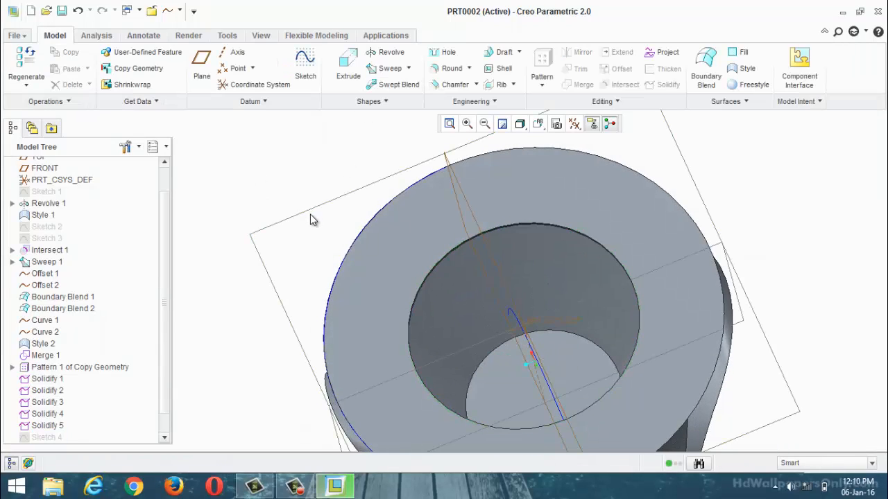
mouse_move(311, 220)
middle_mouse_down()
mouse_move(405, 283)
mouse_move(368, 267)
mouse_move(326, 230)
mouse_move(325, 252)
middle_mouse_up()
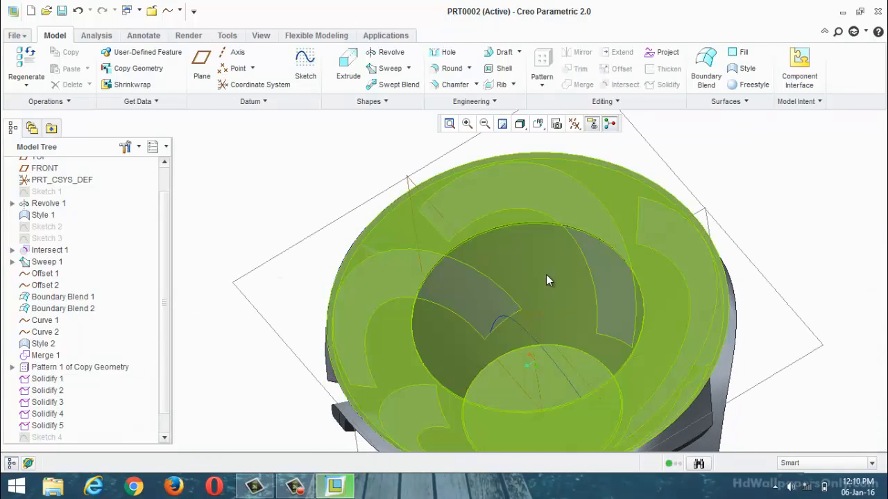
scroll(515, 222, "down", 6)
scroll(518, 220, "up", 4)
scroll(533, 202, "up", 5)
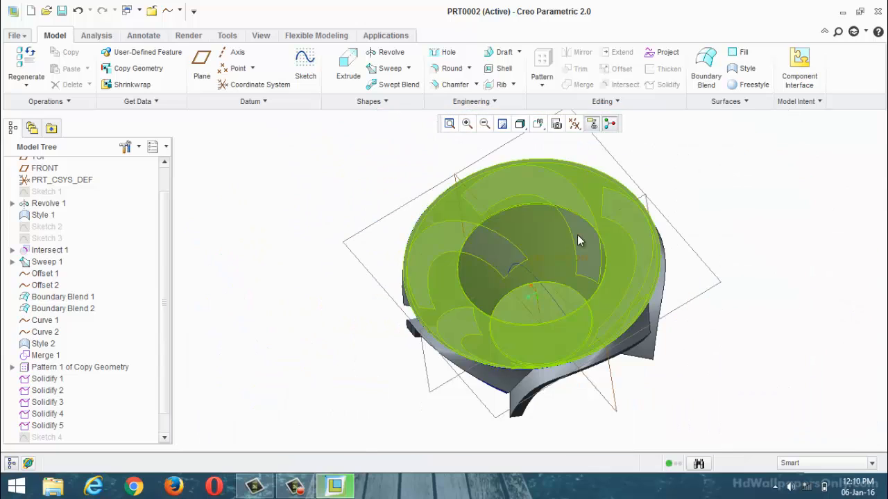
Step: Redefine the extruded cut in the impeller's back face with a depth of 2 and check the opening
left_click_drag(165, 285, 166, 356)
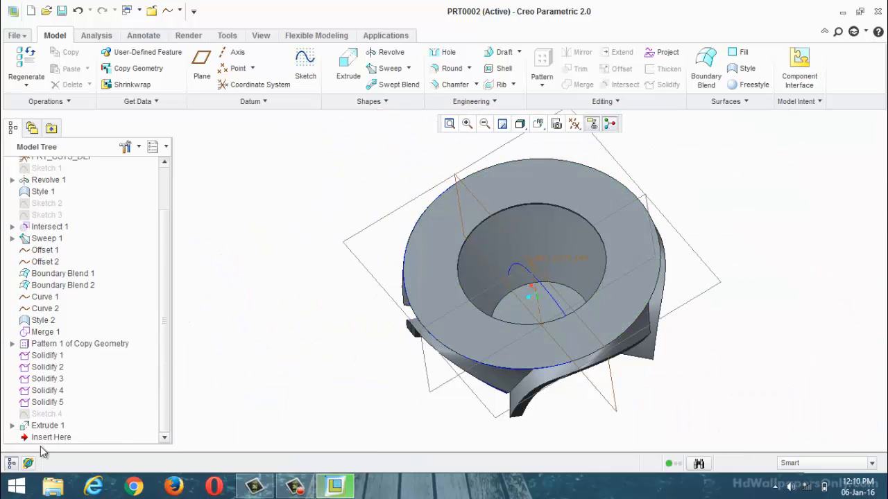
left_click(47, 426)
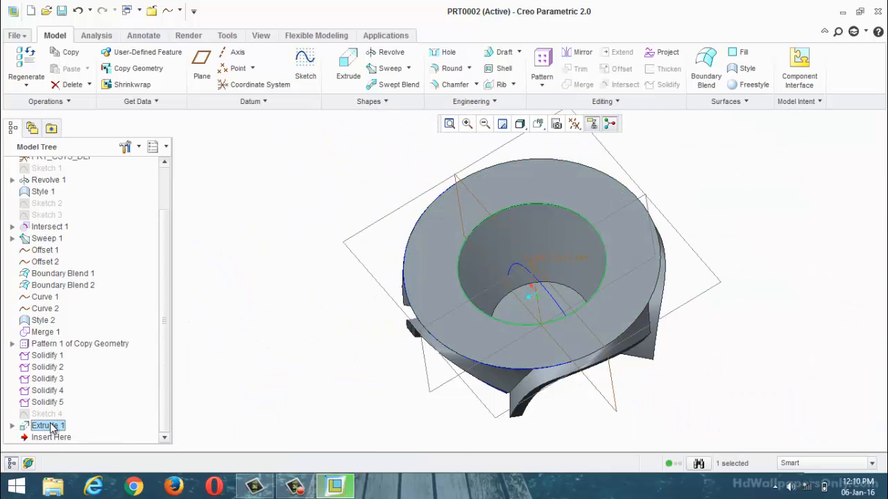
right_click(50, 427)
left_click(99, 313)
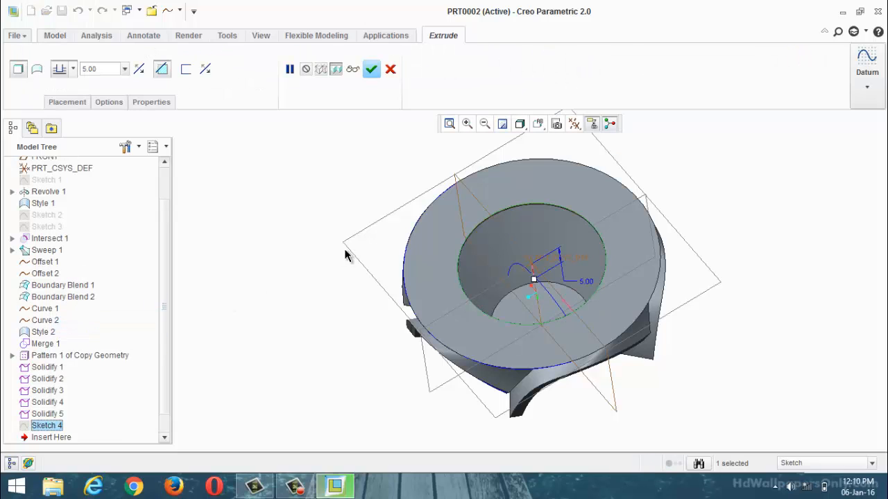
double_click(98, 70)
type("2")
key("Return")
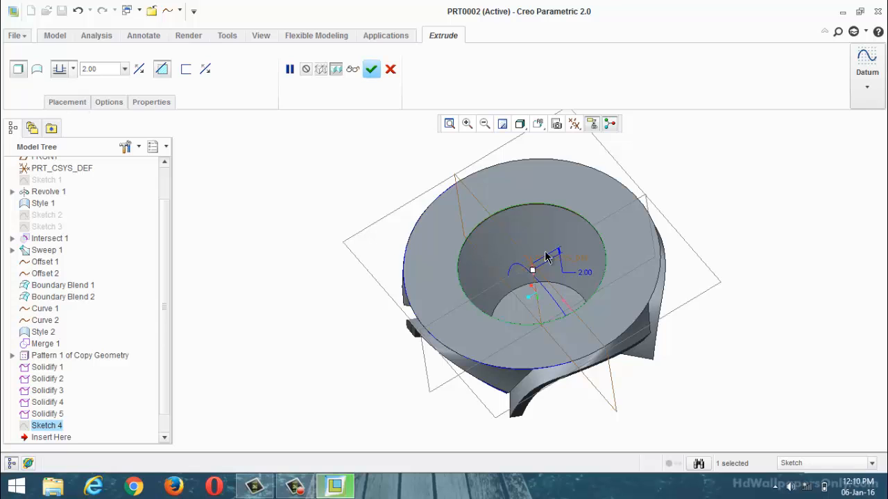
scroll(546, 255, "down", 5)
scroll(492, 217, "up", 5)
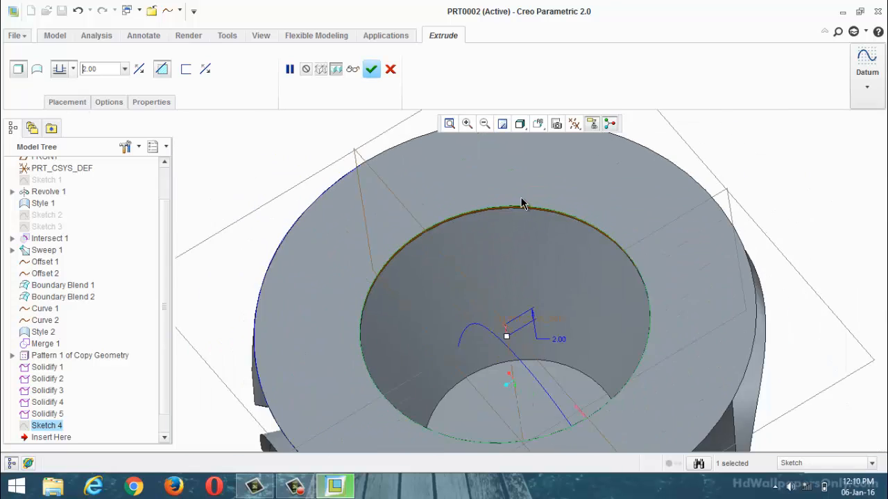
mouse_move(454, 222)
middle_mouse_down()
mouse_move(482, 168)
mouse_move(458, 180)
mouse_move(229, 134)
middle_mouse_up()
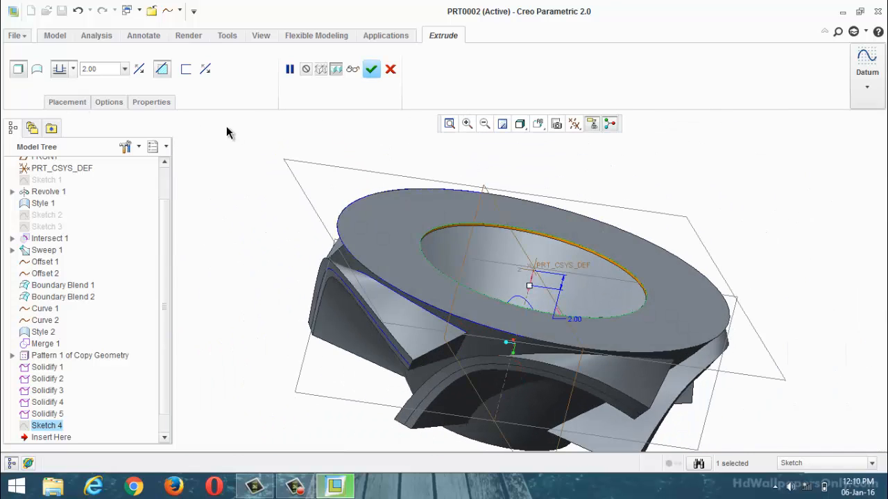
Step: Try depths of 20, 10 and 5 for the back-face cut, checking the body, and discard the redefinition
type("20")
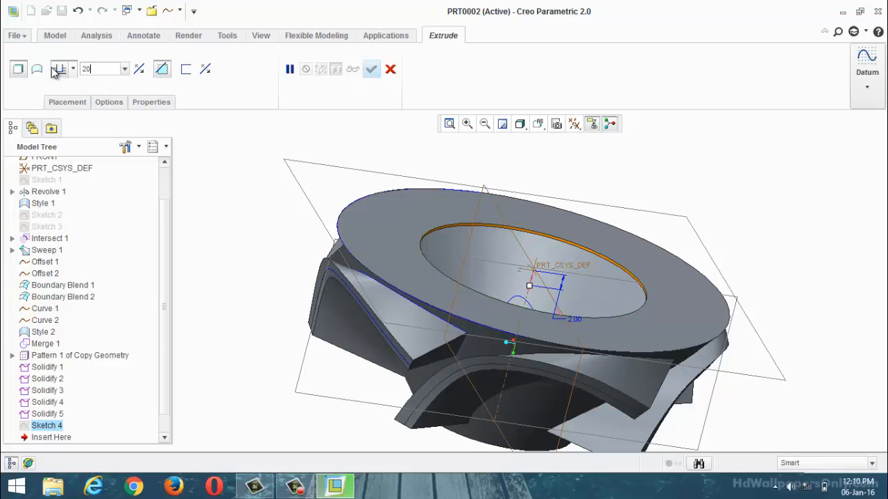
key("Return")
middle_click_drag(476, 265, 443, 190)
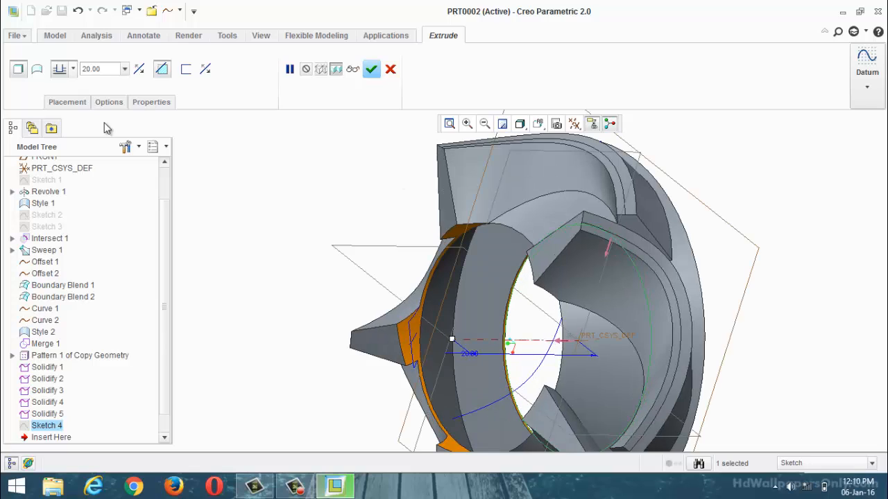
type("1")
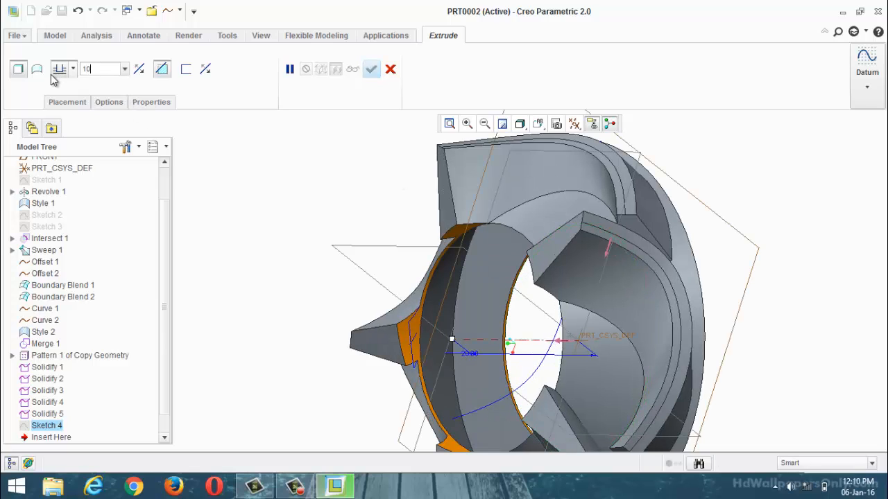
type("0")
key("Return")
middle_click_drag(397, 309, 511, 198)
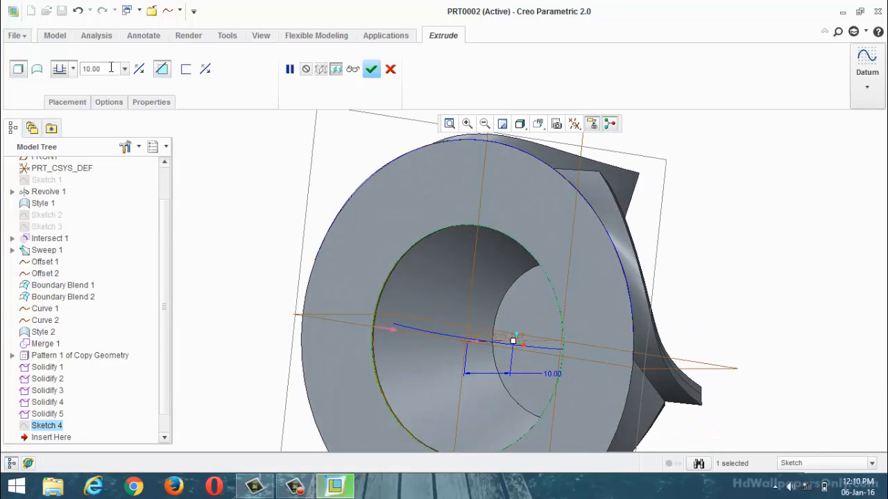
type("5")
key("Return")
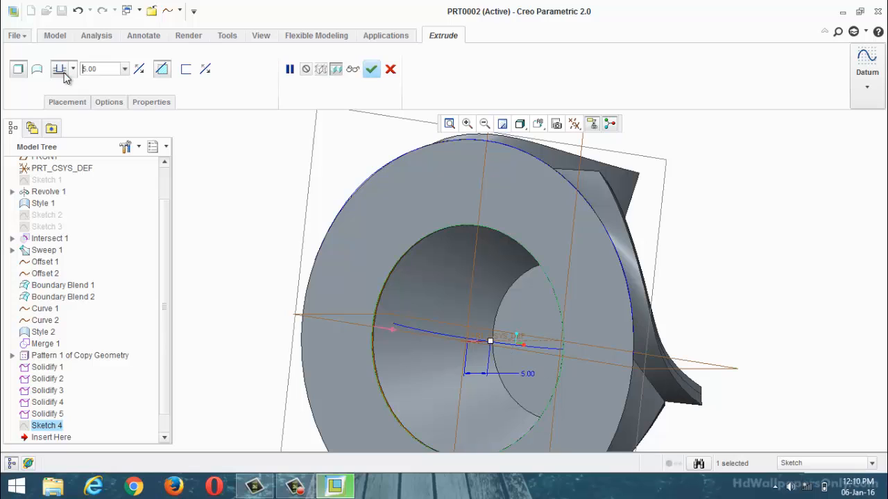
left_click(390, 70)
left_click(397, 257)
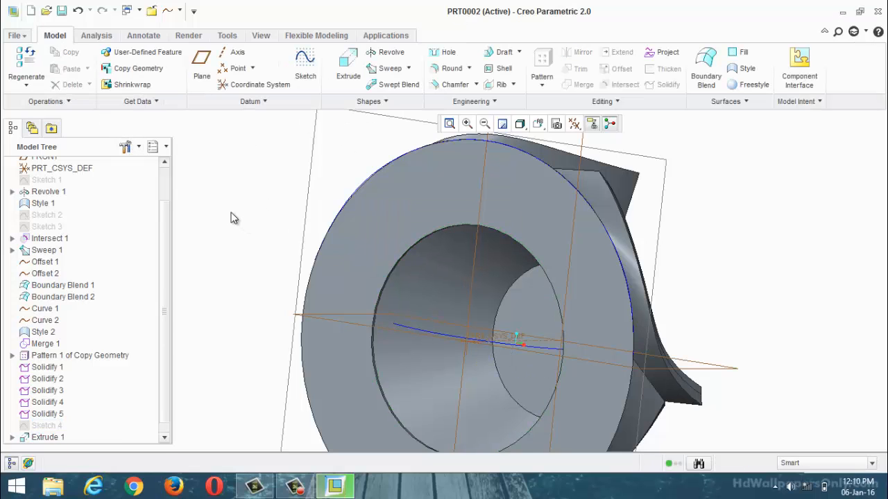
Step: Delete the extruded cut from the impeller's flat back face
middle_click_drag(231, 215, 275, 188)
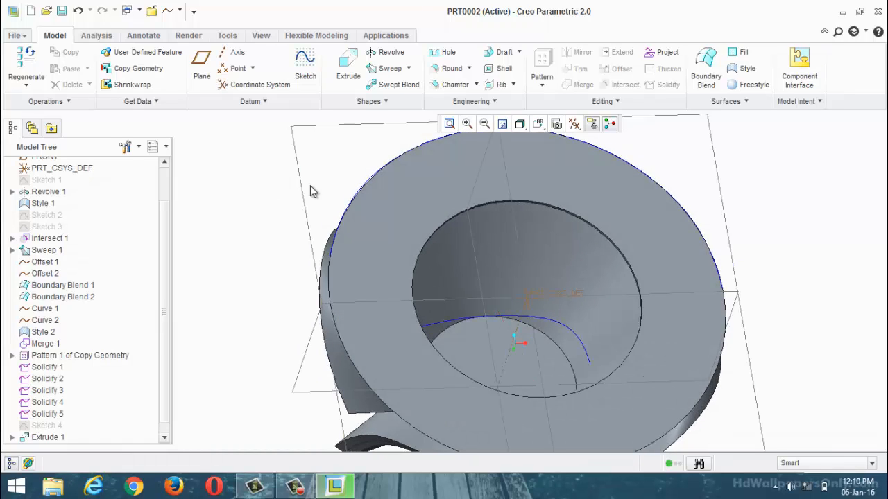
scroll(154, 340, "down", 1)
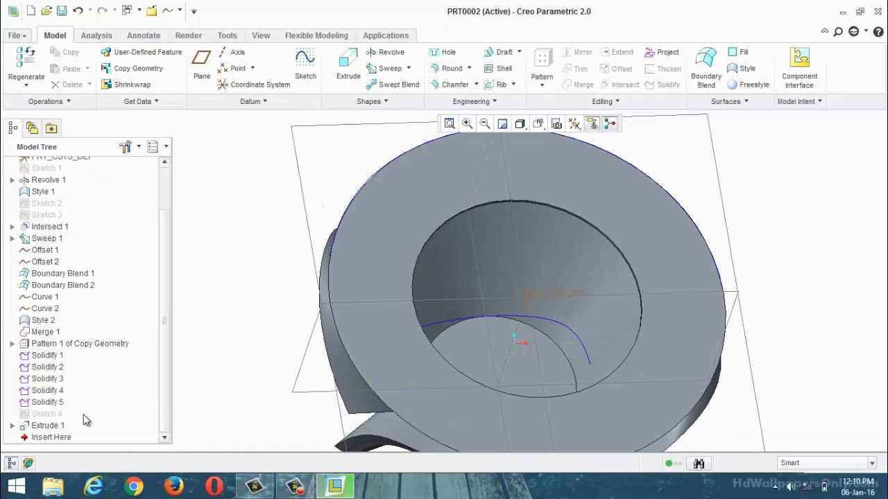
right_click(58, 431)
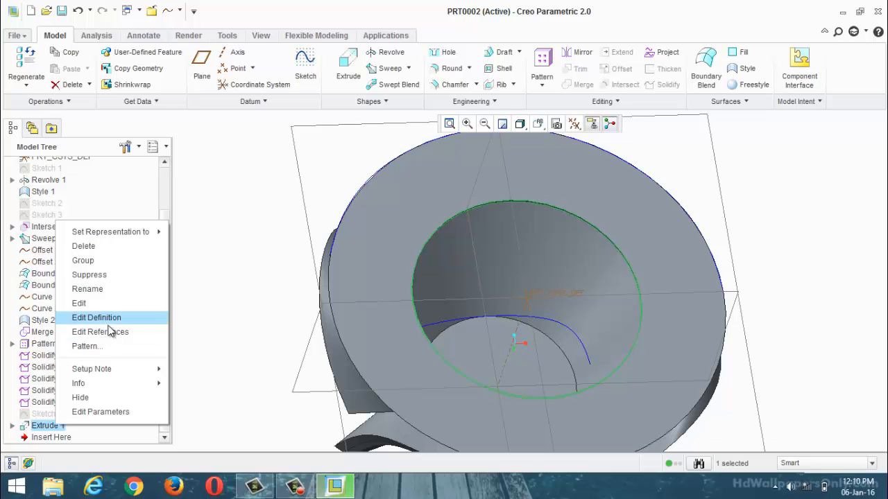
left_click(103, 246)
left_click(411, 258)
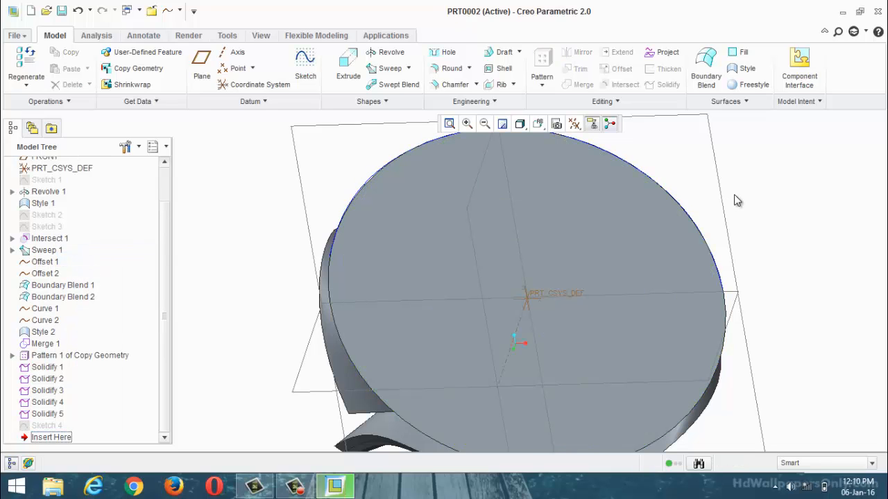
Step: Sketch a circle about 14.7 in diameter on the impeller's flat back face, centred on the axis
left_click(310, 72)
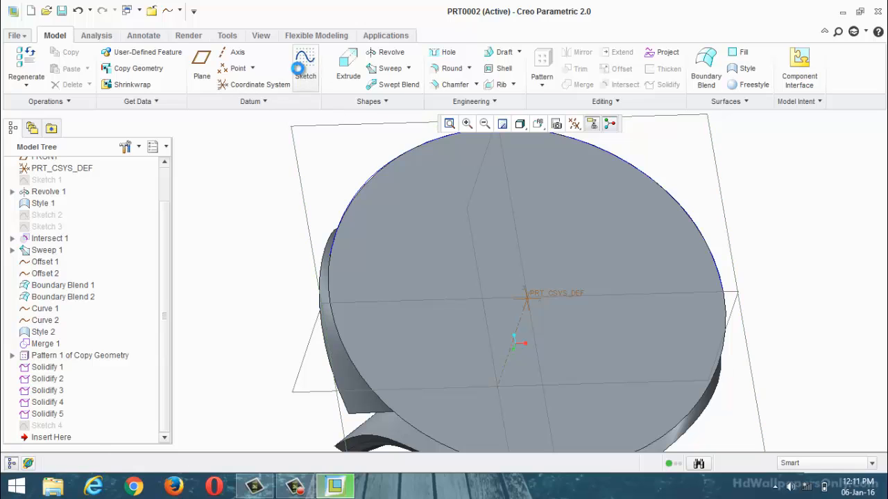
left_click(529, 331)
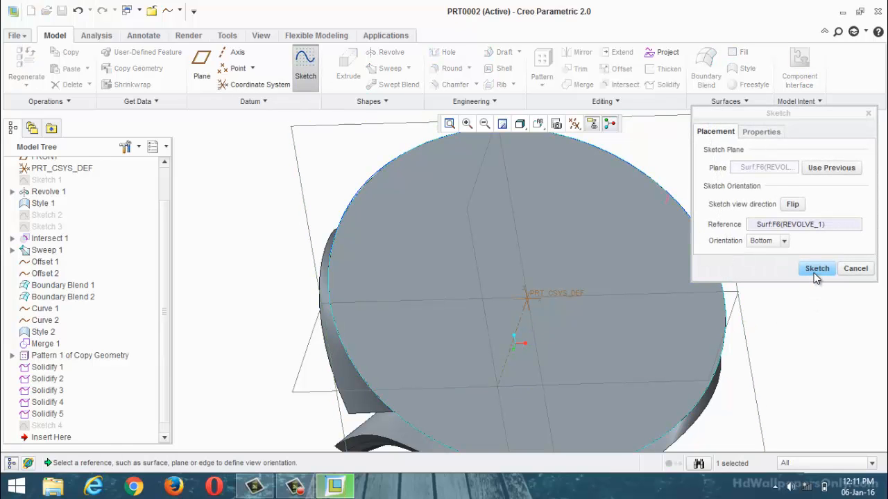
left_click(808, 271)
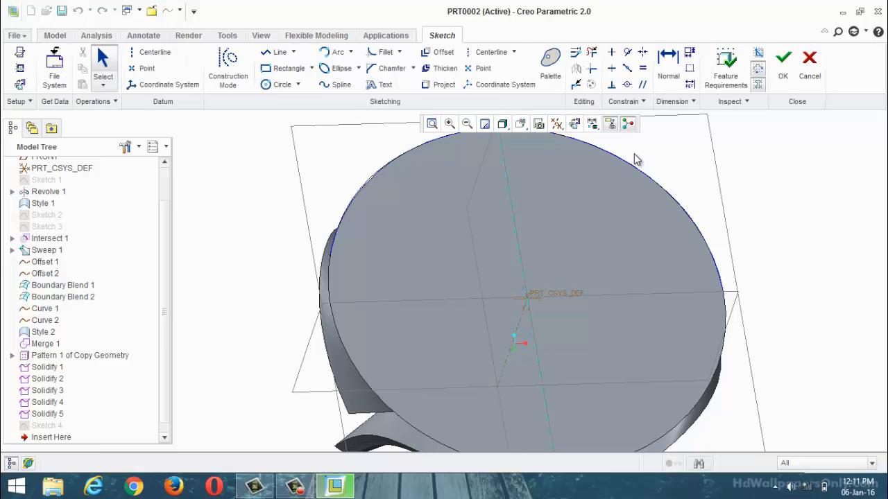
left_click(573, 131)
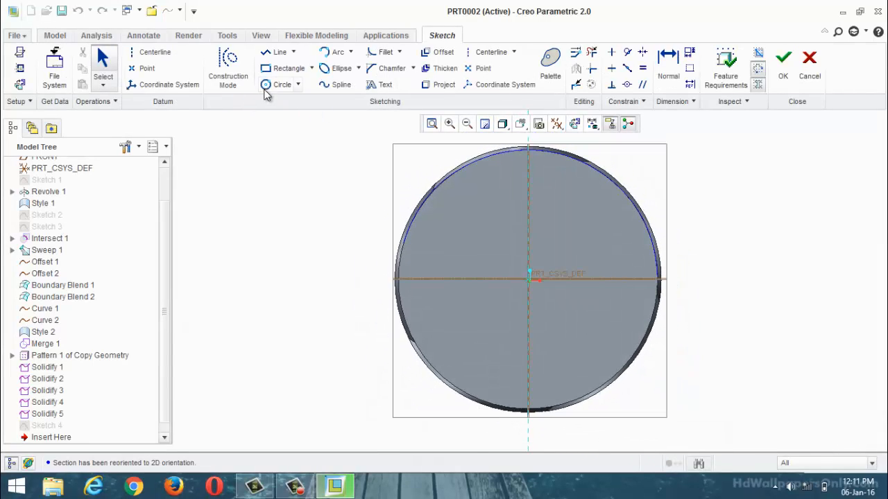
left_click(277, 85)
scroll(486, 237, "down", 2)
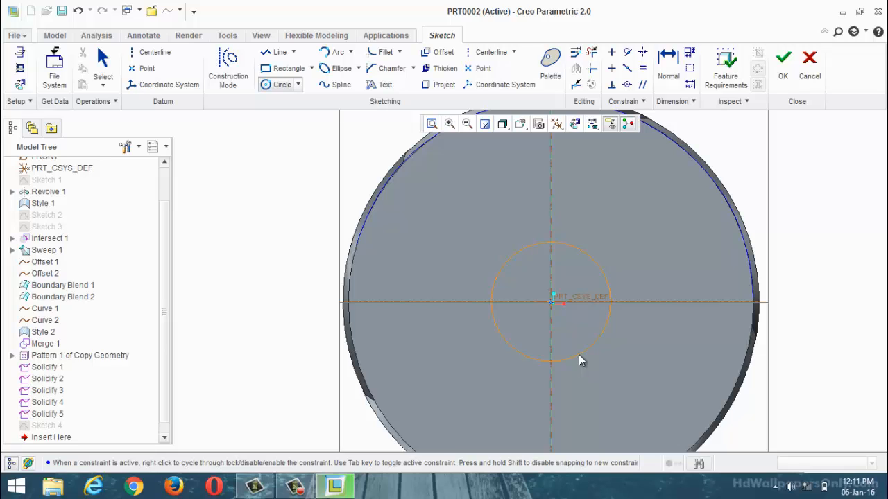
left_click(579, 355)
middle_click(532, 300)
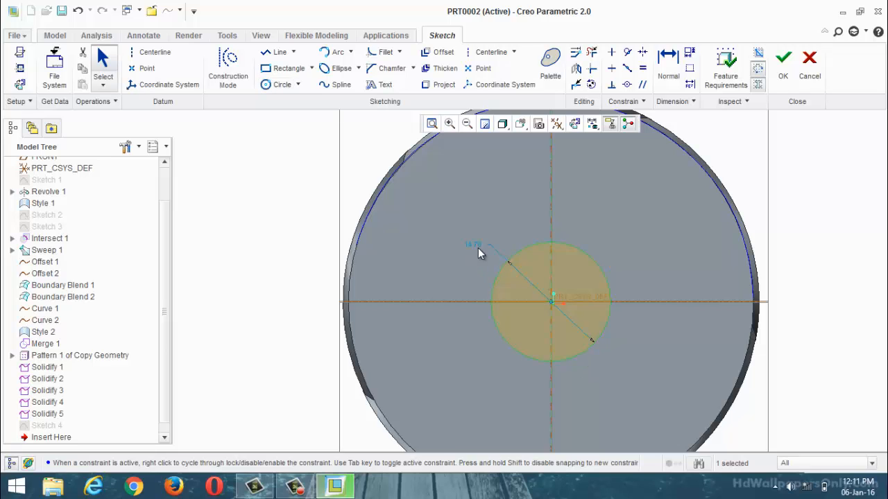
Step: Set the back-face circle's diameter to 15 and finish the sketch
double_click(473, 244)
type("15")
key("Return")
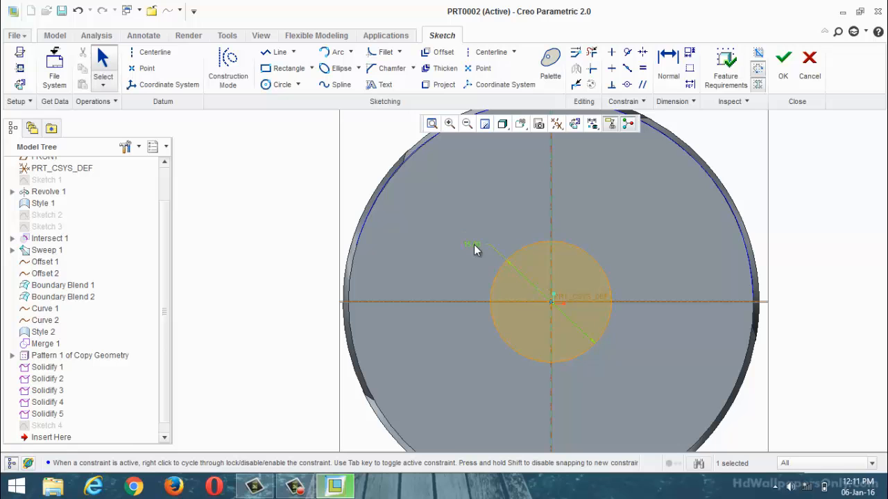
left_click(782, 63)
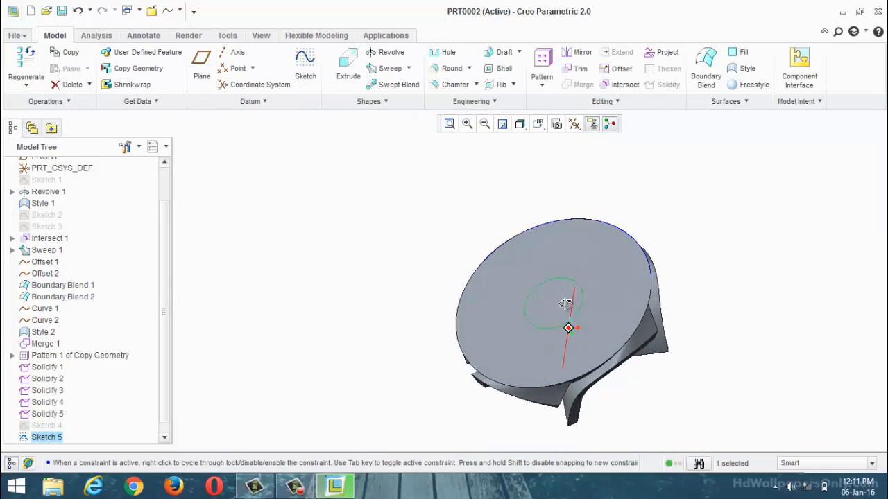
Step: Extrude the 15 diameter circle to a depth of 15 into the impeller body, removing material
left_click(349, 69)
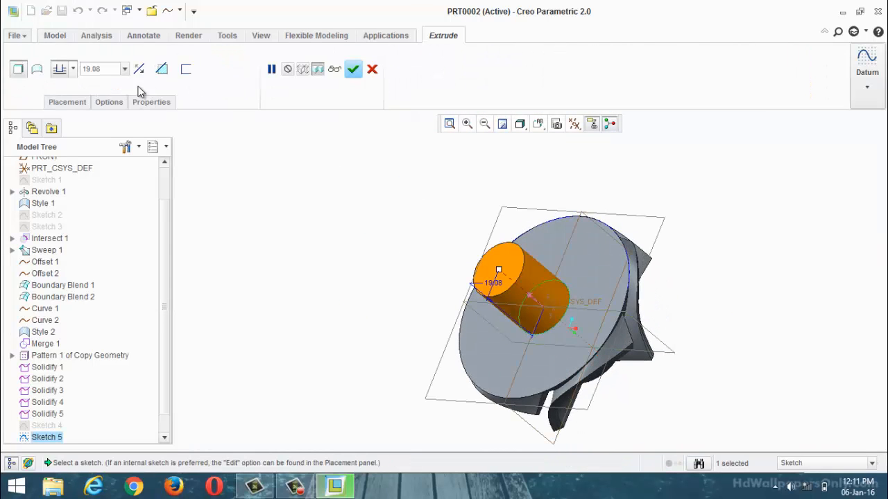
left_click(139, 68)
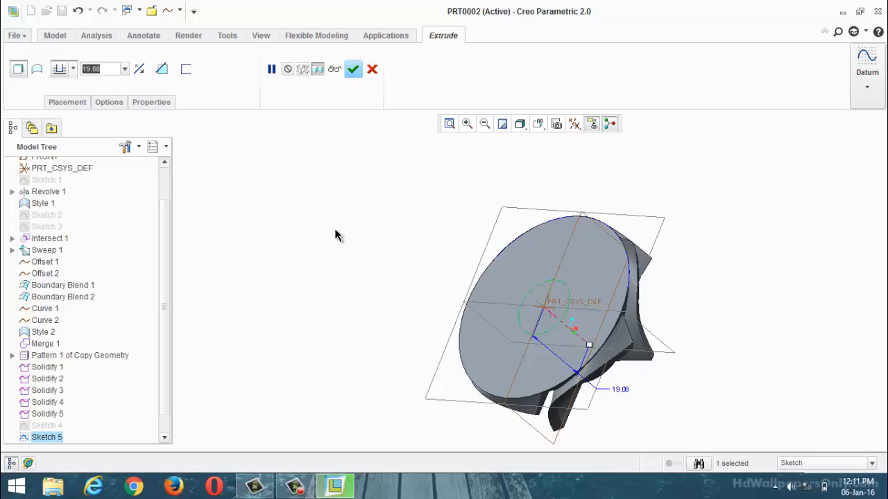
type("15")
key("Return")
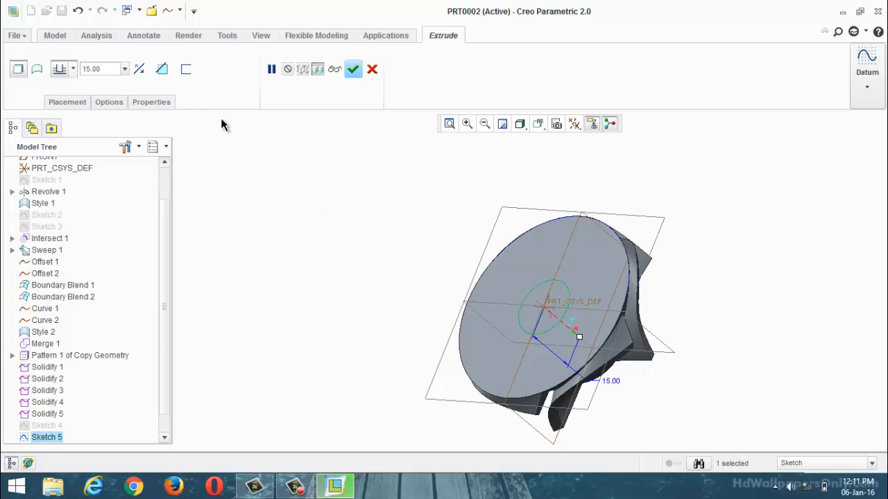
left_click(162, 70)
middle_click_drag(427, 274, 448, 291)
left_click(371, 69)
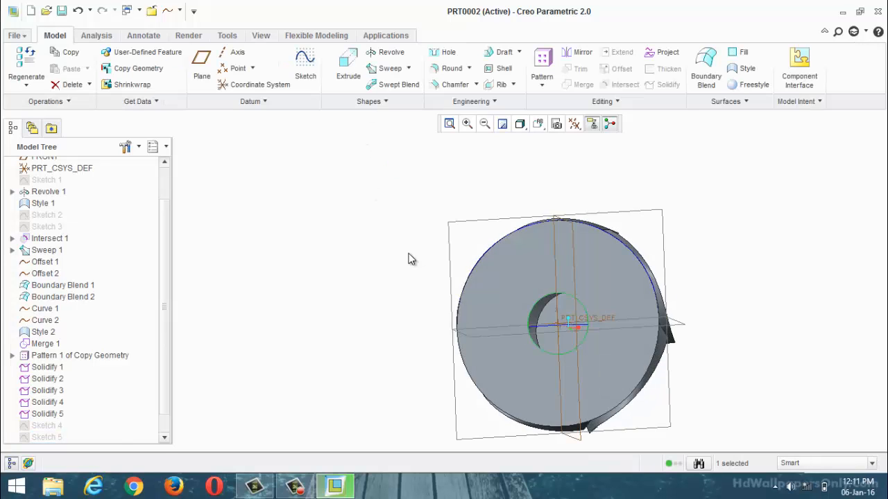
scroll(406, 269, "up", 4)
scroll(333, 232, "down", 4)
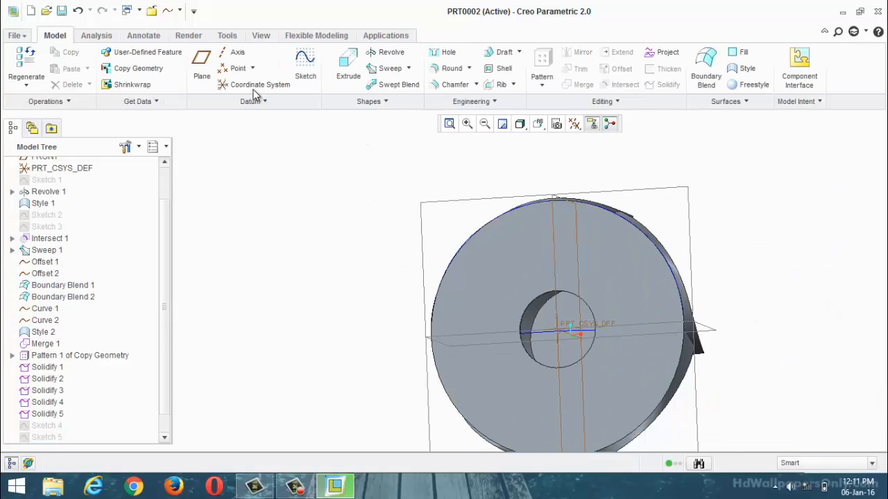
left_click(305, 66)
scroll(543, 333, "up", 2)
middle_click_drag(420, 370, 426, 345)
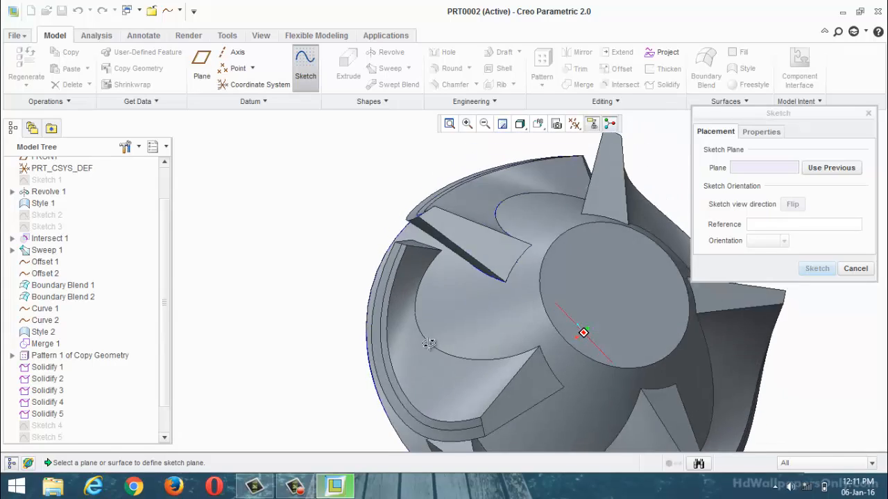
left_click(856, 269)
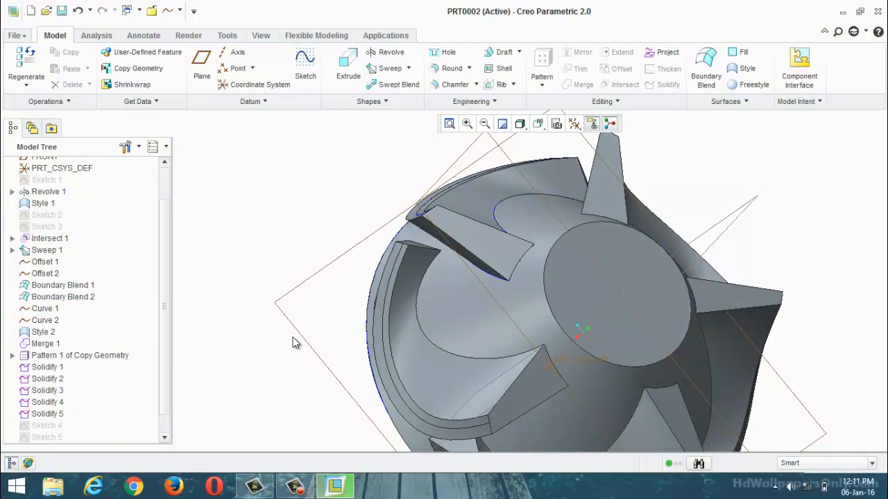
Step: Reorder Sketch 4 so that it comes before Solidify 5 in the feature sequence
left_click_drag(55, 425, 54, 414)
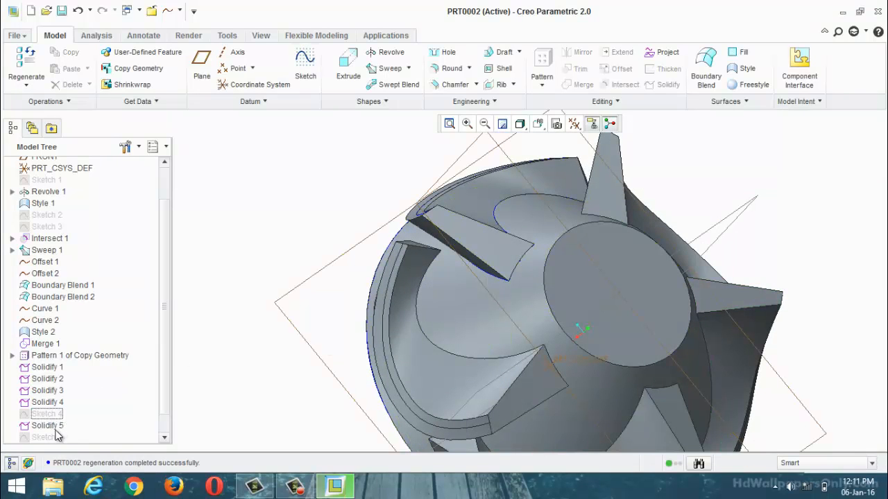
scroll(158, 411, "down", 1)
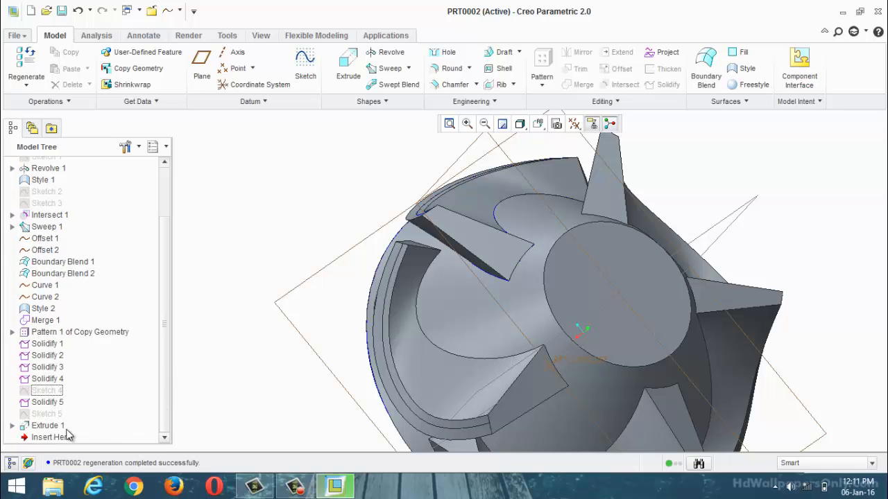
left_click(46, 414)
mouse_move(273, 414)
middle_mouse_down()
mouse_move(356, 382)
mouse_move(244, 392)
middle_mouse_up()
left_click(244, 392)
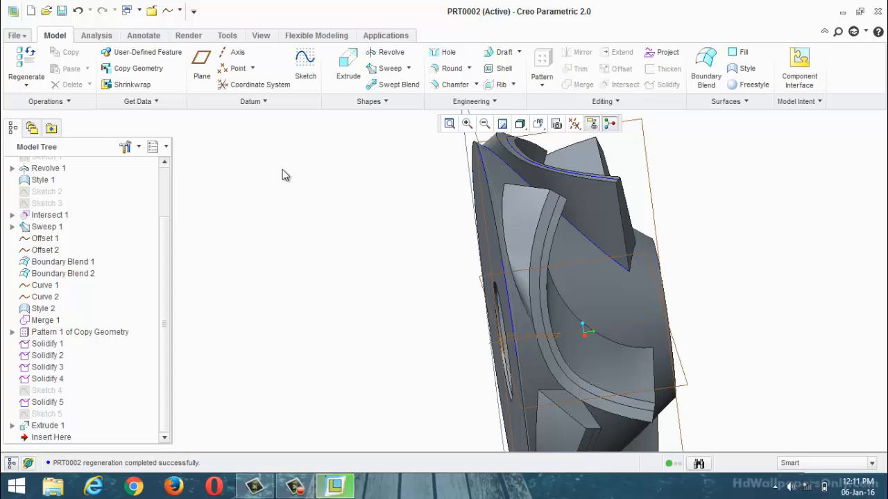
mouse_move(393, 254)
middle_mouse_down()
mouse_move(309, 236)
mouse_move(641, 315)
middle_mouse_up()
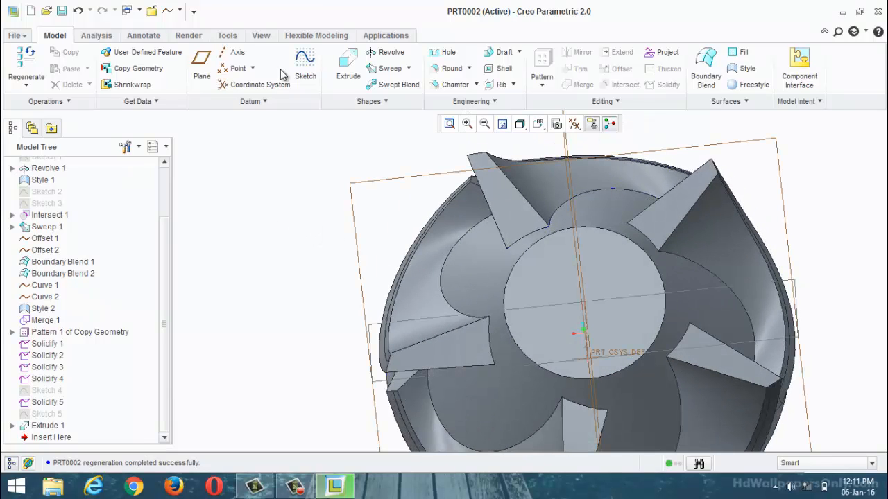
Step: Sketch a 12 diameter circle on the hub's small flat end face, centred on the axis, and finish the sketch
left_click(305, 68)
left_click(614, 326)
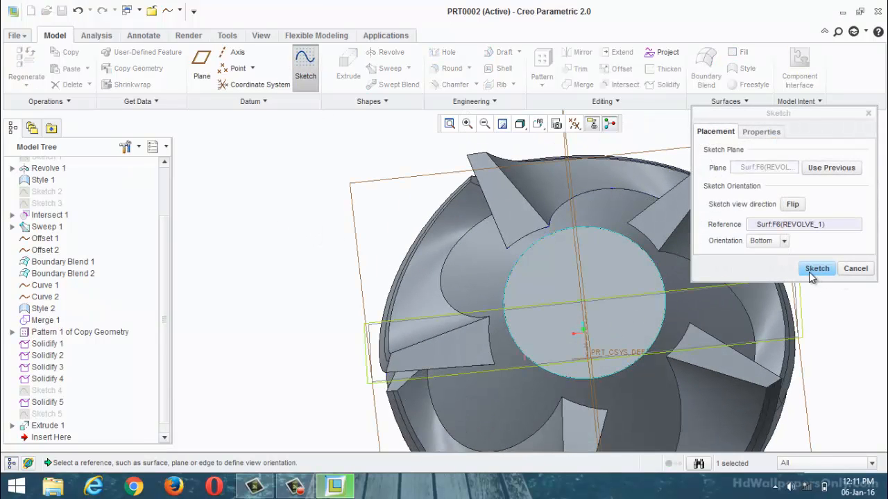
left_click(814, 271)
left_click(574, 123)
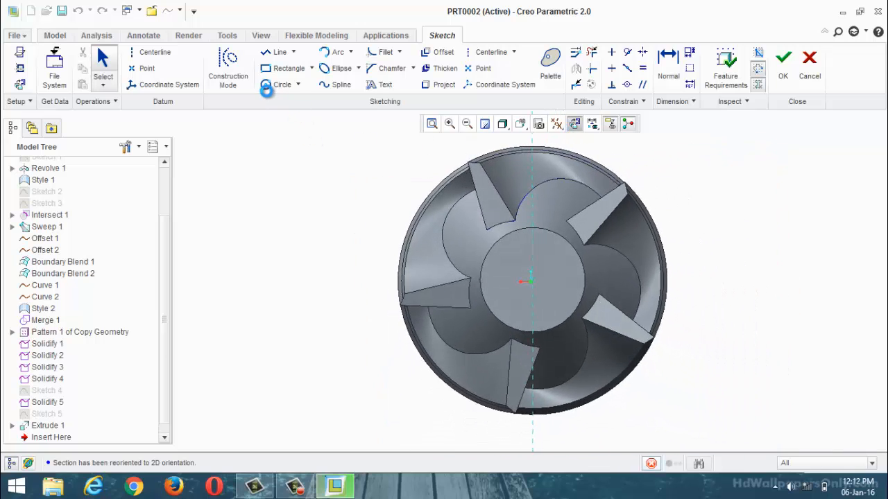
left_click(269, 85)
scroll(510, 298, "down", 3)
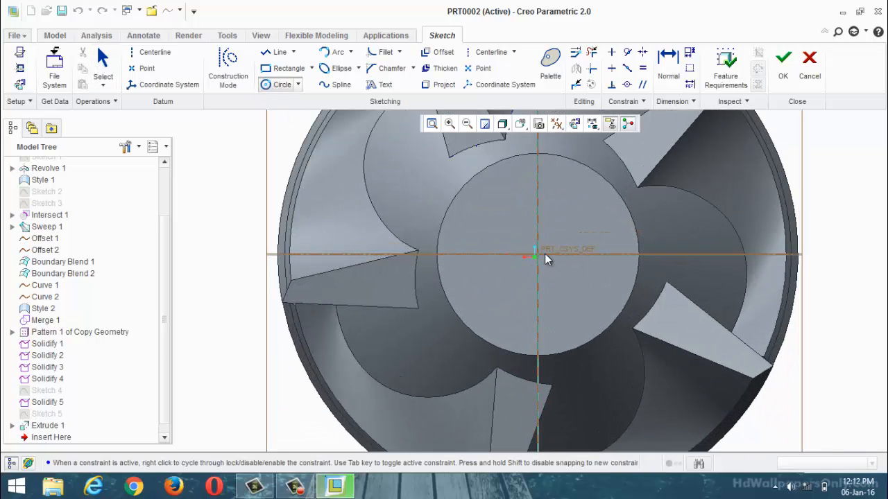
left_click(574, 307)
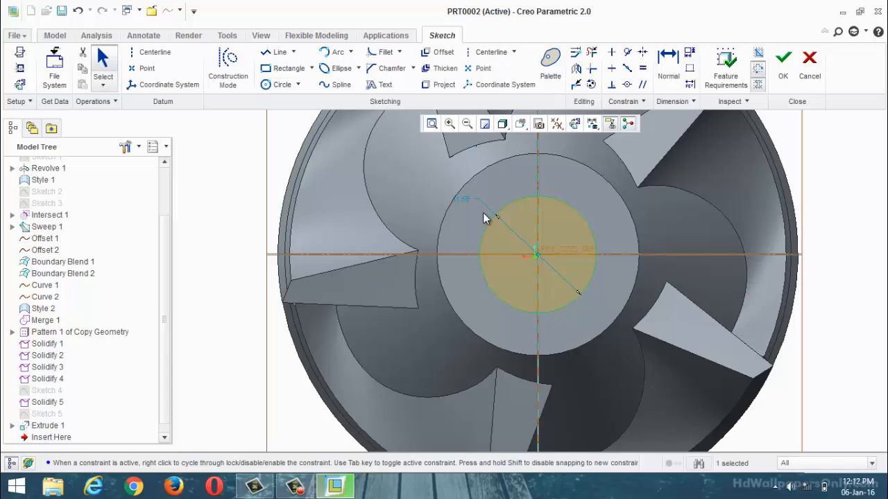
double_click(466, 196)
type("12")
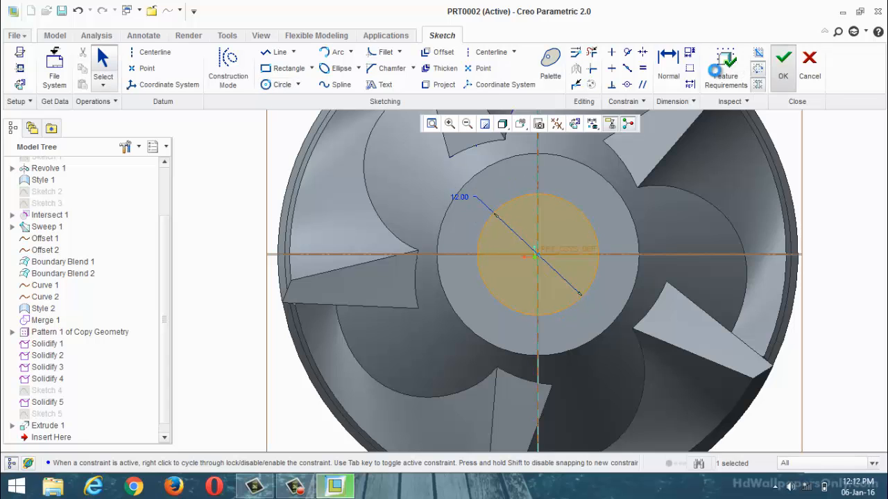
left_click(783, 59)
Step: Extrude the 12 diameter circle into the hub to a depth of about 30.80, removing material through the impeller
left_click(372, 69)
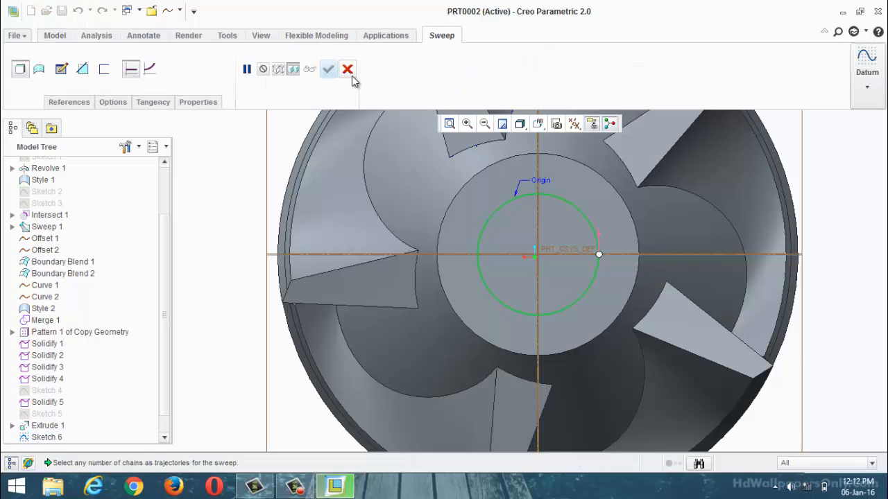
left_click(347, 68)
left_click(349, 60)
mouse_move(444, 208)
middle_mouse_down()
mouse_move(487, 246)
mouse_move(479, 242)
middle_mouse_up()
left_click(139, 71)
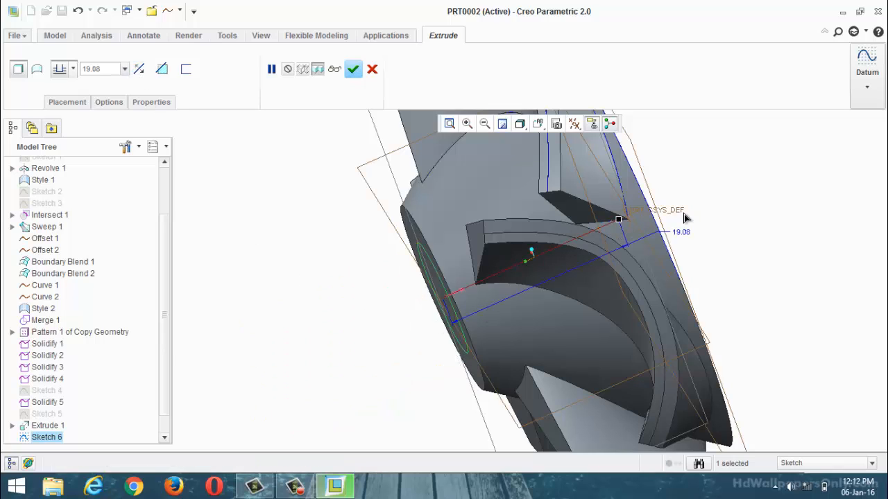
left_click_drag(618, 220, 726, 171)
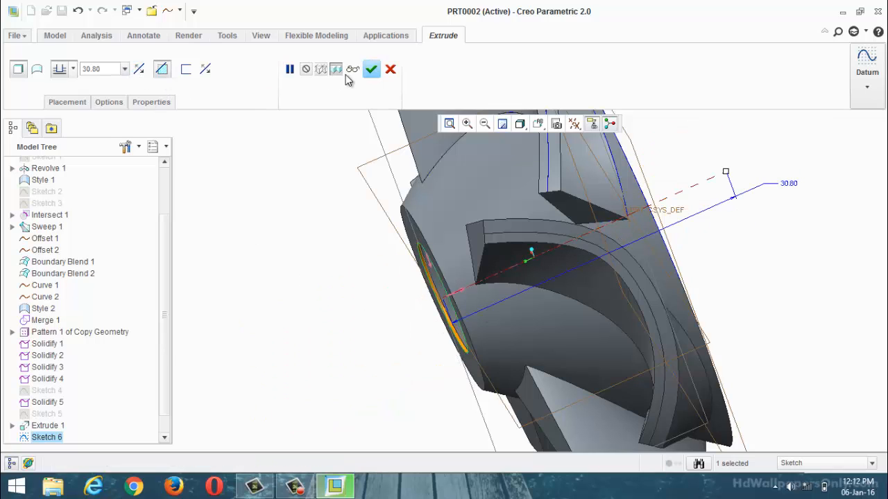
left_click(353, 68)
Step: Reopen Sketch 5 of the back opening, open its circle's diameter for editing, and finish the sketch
middle_click_drag(357, 224, 3, 200)
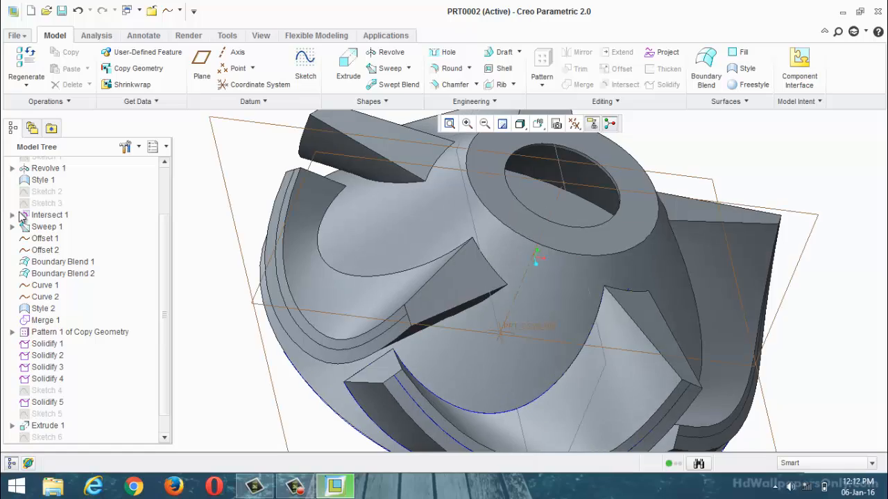
scroll(21, 217, "up", 1)
scroll(360, 334, "up", 4)
scroll(375, 347, "down", 2)
middle_click_drag(459, 342, 556, 483)
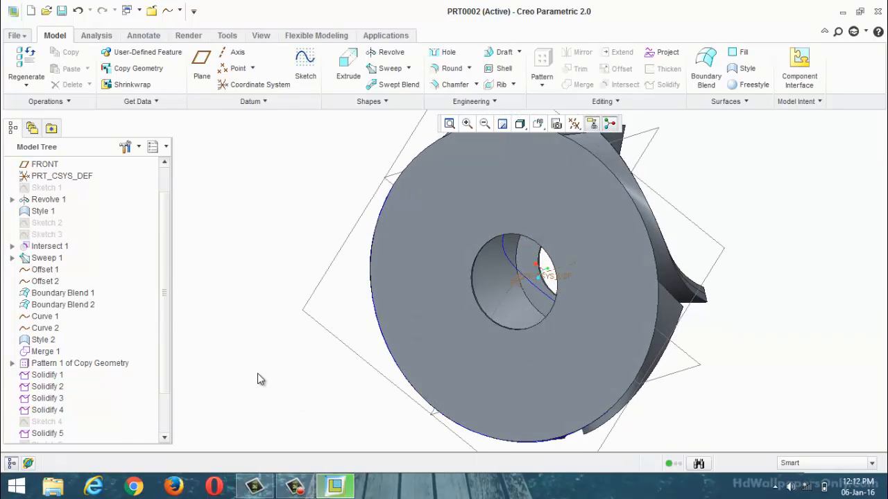
left_click_drag(160, 351, 156, 419)
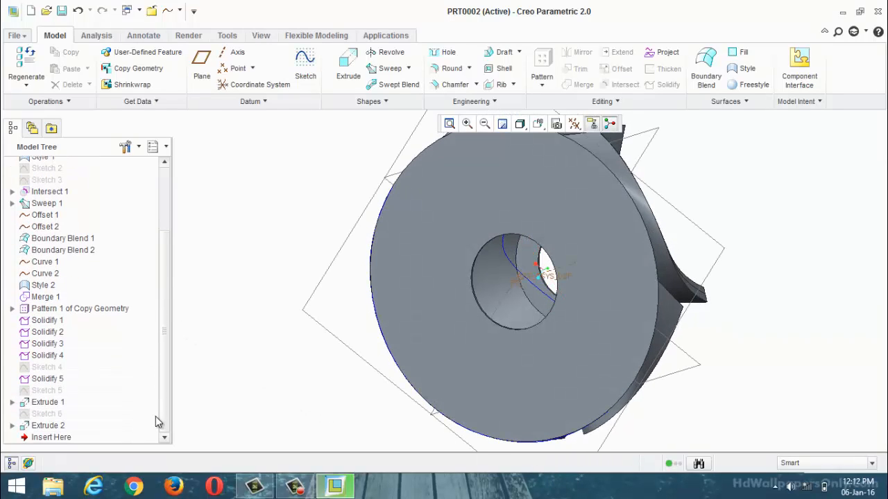
left_click(36, 391)
right_click(36, 391)
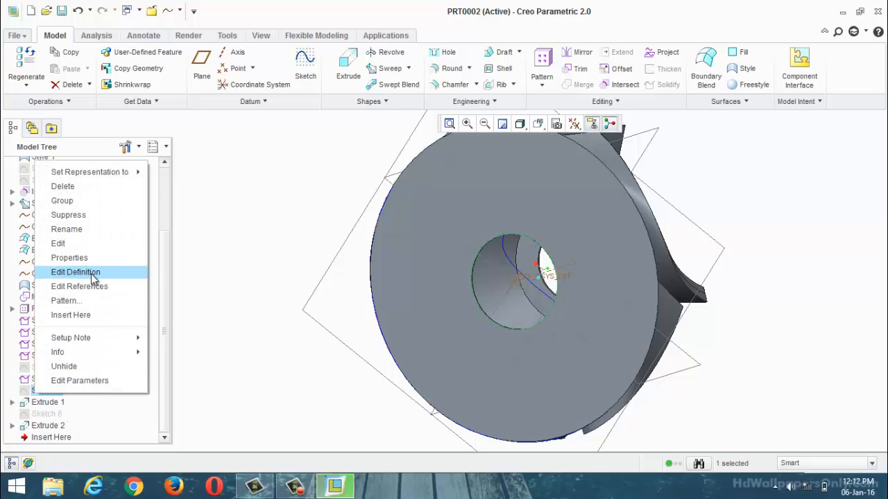
left_click(93, 274)
double_click(510, 354)
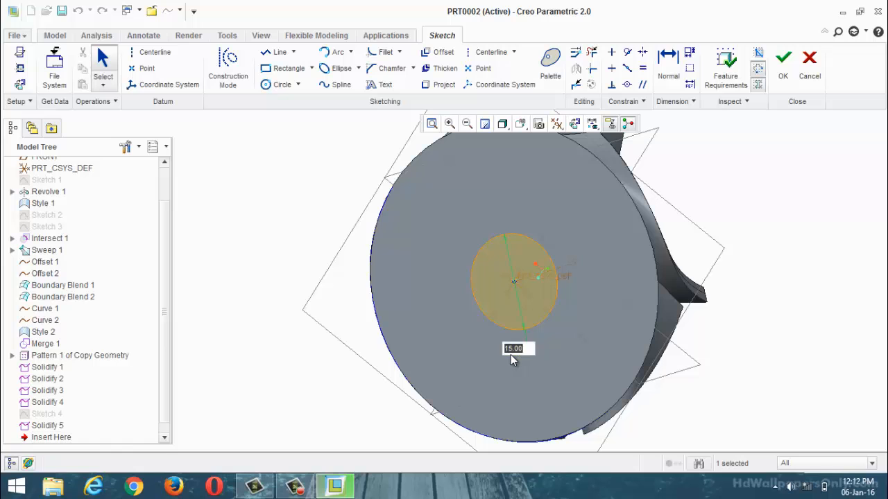
left_click(783, 64)
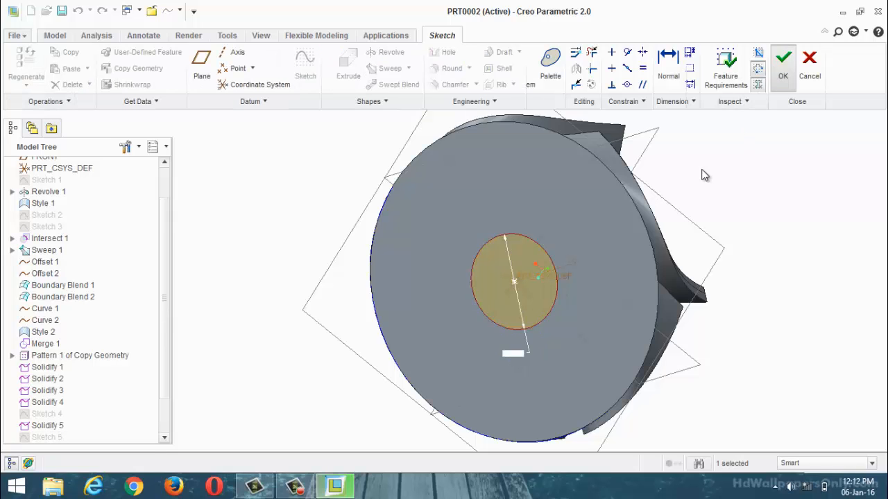
Step: Reopen the definition of Extrude 2, examine its cut from both ends of the impeller, and close it
mouse_move(692, 202)
middle_mouse_down()
mouse_move(734, 173)
mouse_move(721, 194)
mouse_move(693, 196)
mouse_move(465, 157)
mouse_move(291, 210)
middle_mouse_up()
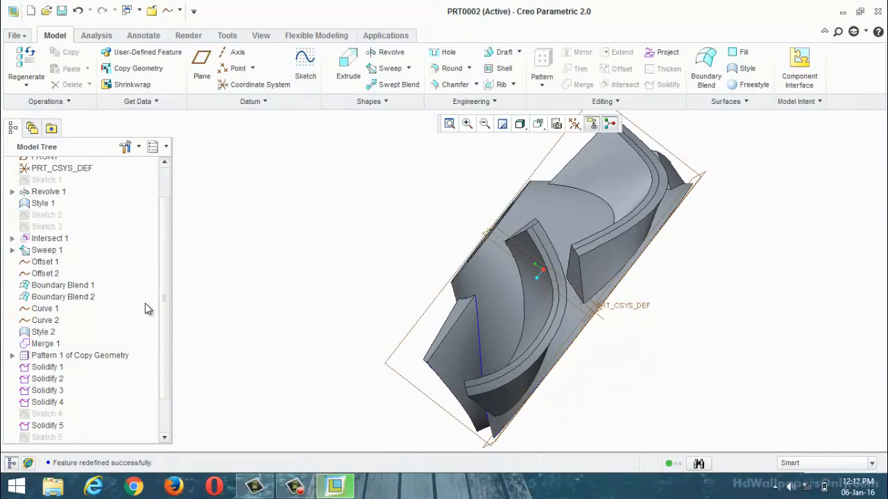
scroll(163, 303, "down", 2)
right_click(66, 418)
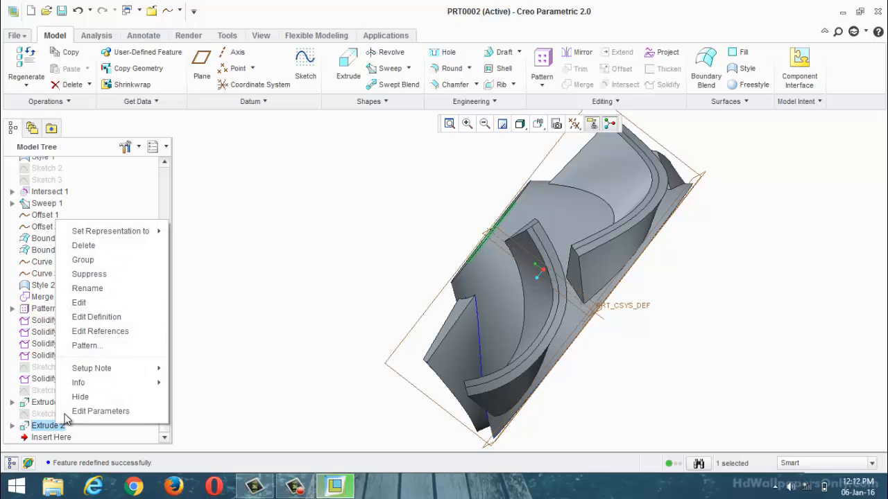
left_click(96, 317)
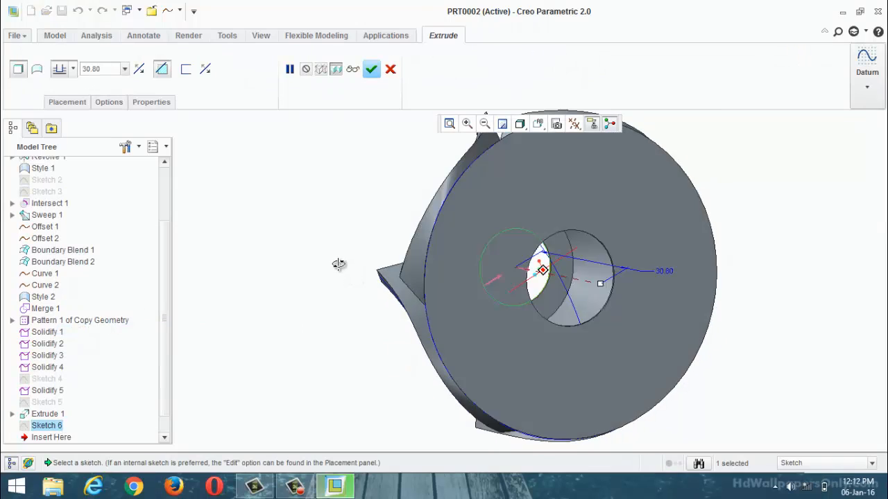
middle_click_drag(339, 264, 314, 282)
scroll(482, 291, "down", 3)
middle_click_drag(602, 266, 497, 299)
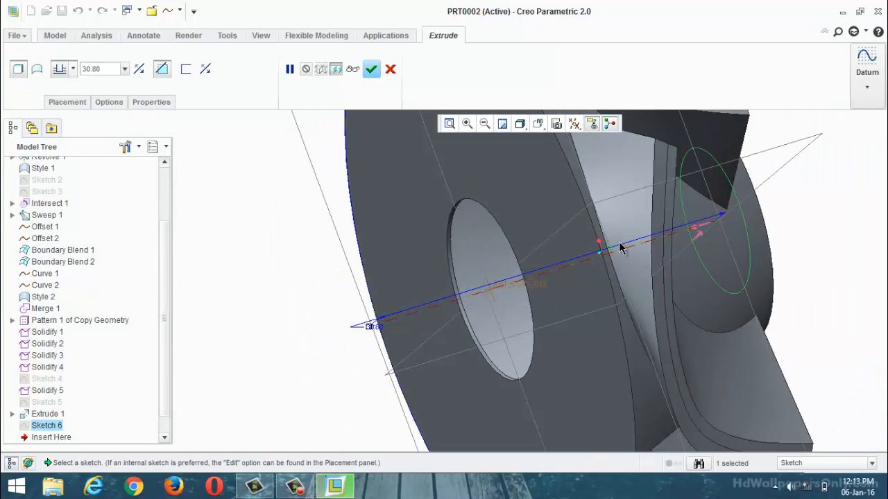
middle_click_drag(621, 249, 610, 229)
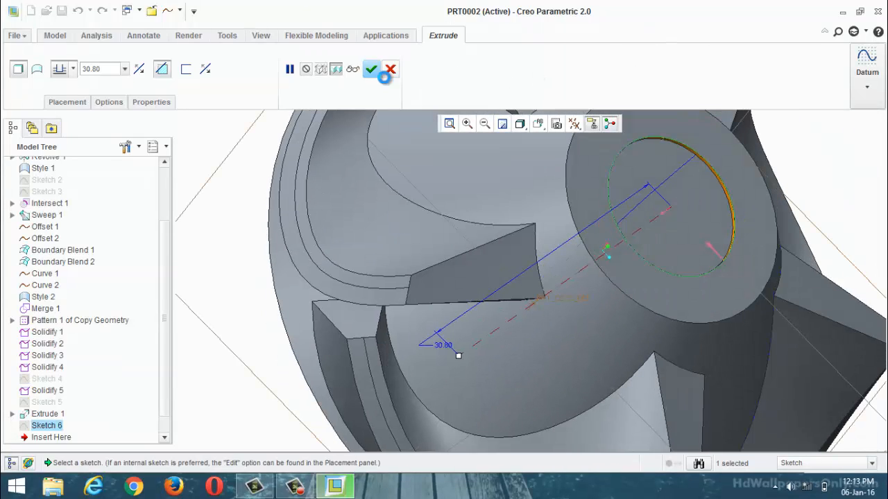
left_click(371, 69)
Step: Undo both extruded cuts, their circle sketches and the reordering of Sketch 4
key("ctrl+d")
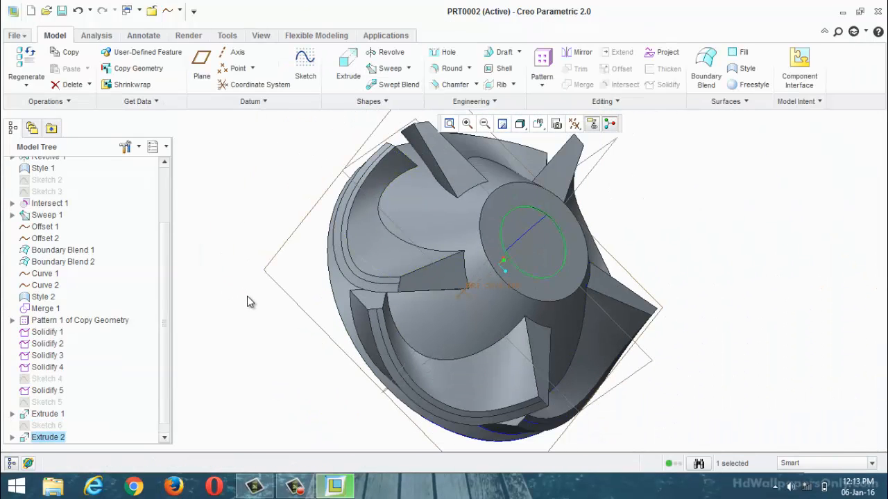
key("ctrl+z")
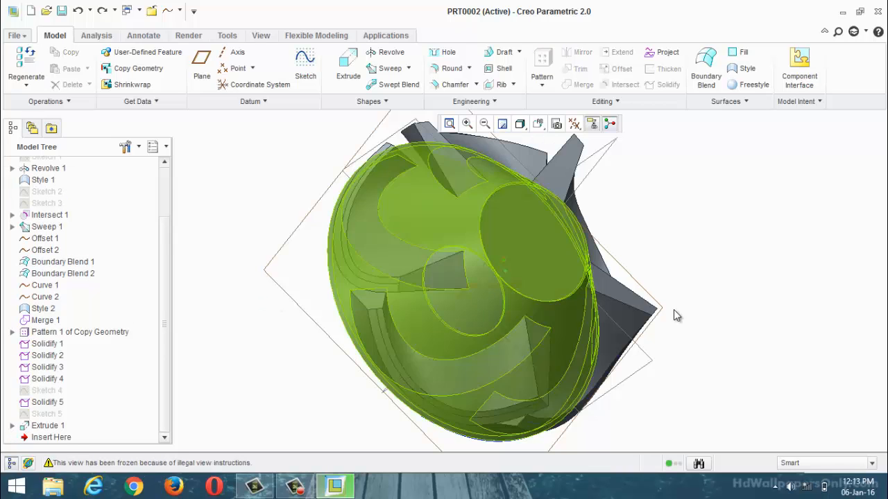
middle_click_drag(677, 316, 742, 175)
key("ctrl+z")
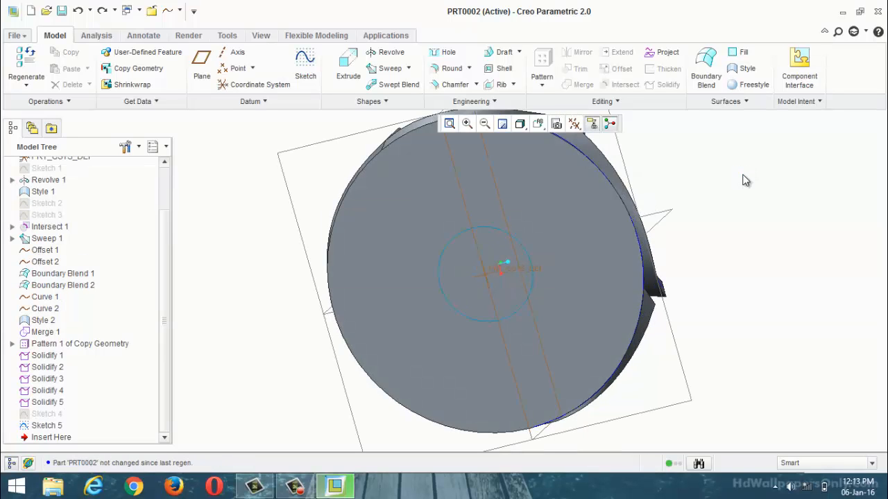
key("ctrl+d")
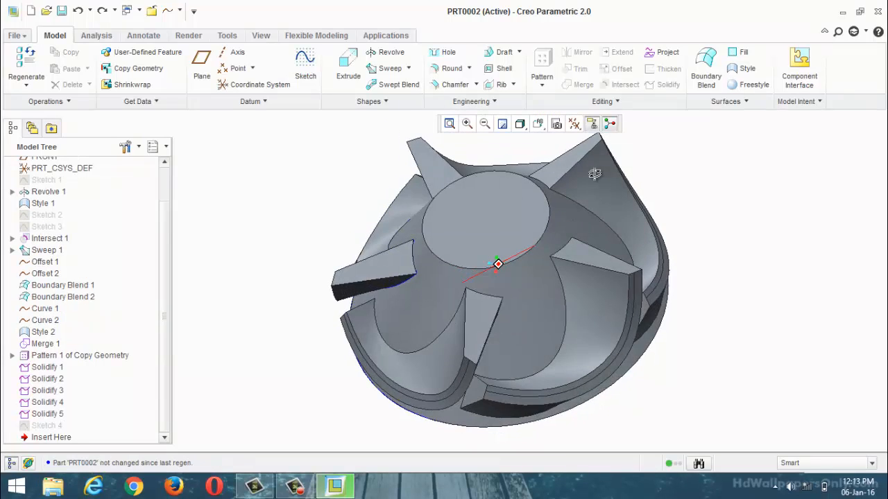
Step: Start a round on the circular edge of the hub's small flat end face, with a radius of about 2.5
middle_click_drag(565, 275, 554, 298)
left_click(451, 69)
scroll(461, 323, "down", 3)
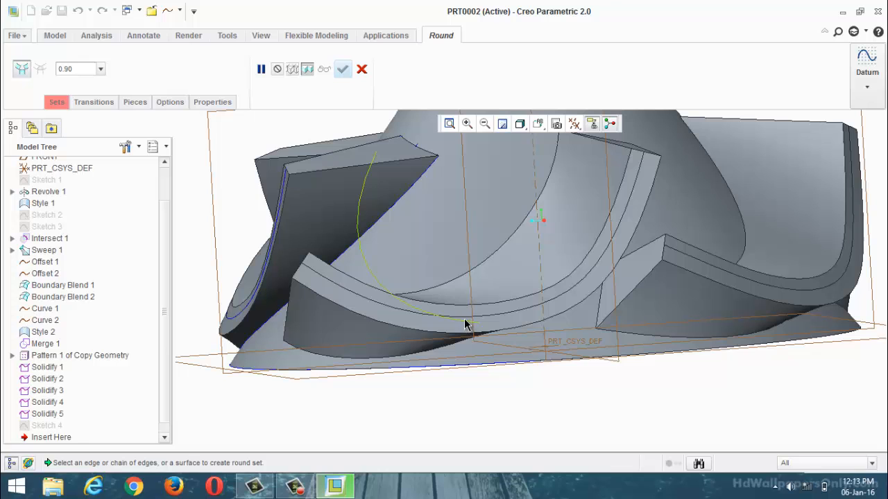
middle_click_drag(456, 327, 488, 265)
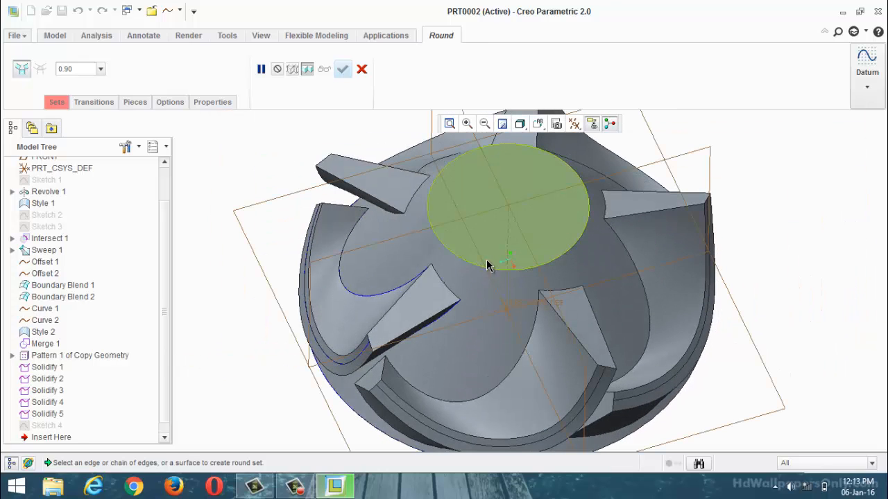
left_click(488, 270)
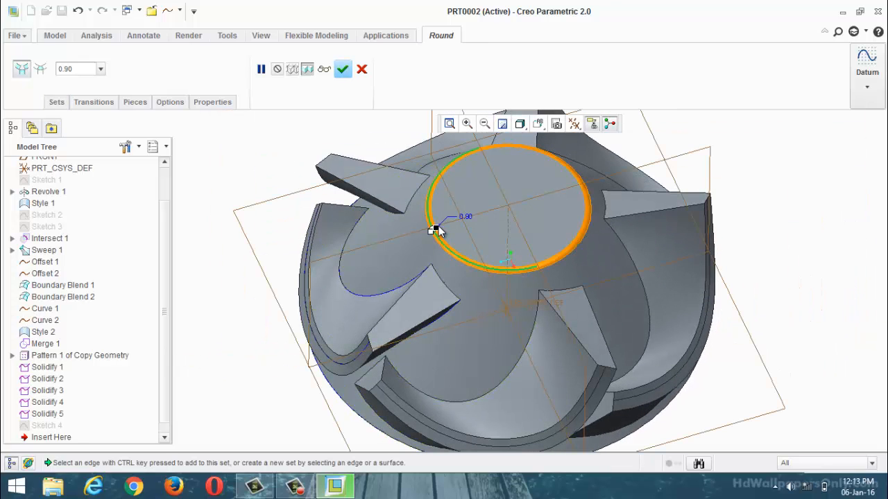
left_click_drag(434, 231, 439, 226)
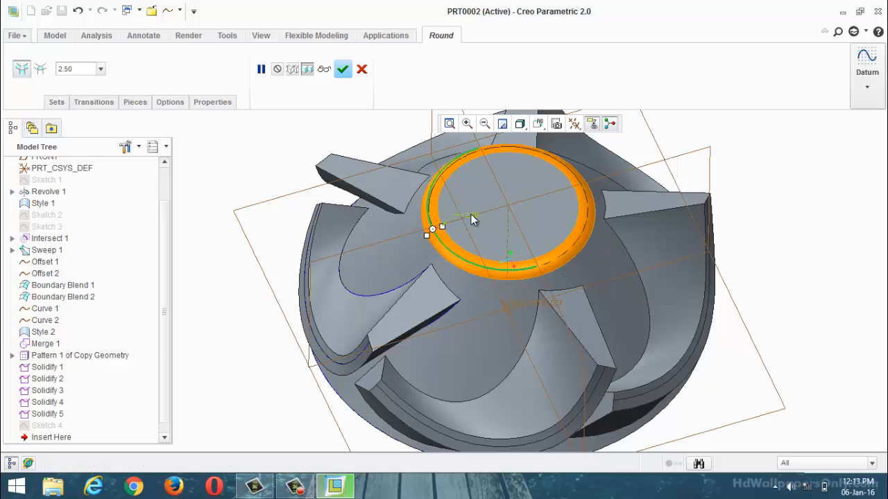
Step: Try a radius of 1 for the hub-edge round, and set it to 2
double_click(471, 216)
type("1")
key("Return")
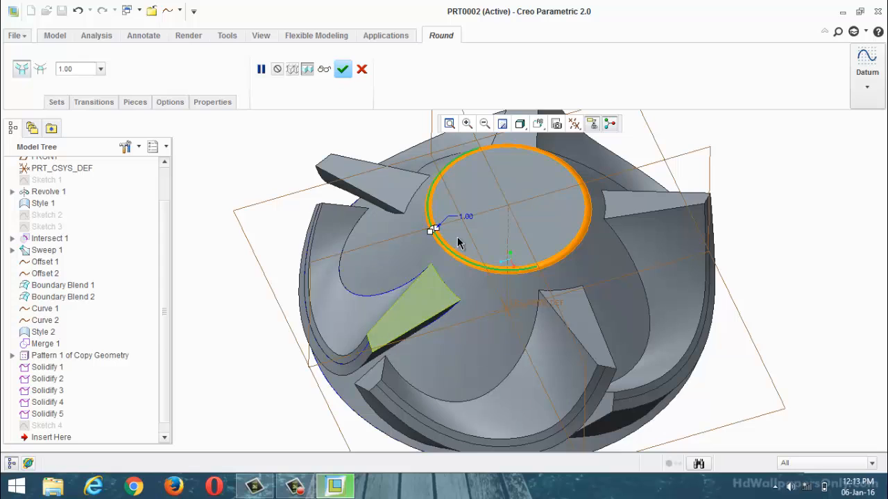
double_click(468, 213)
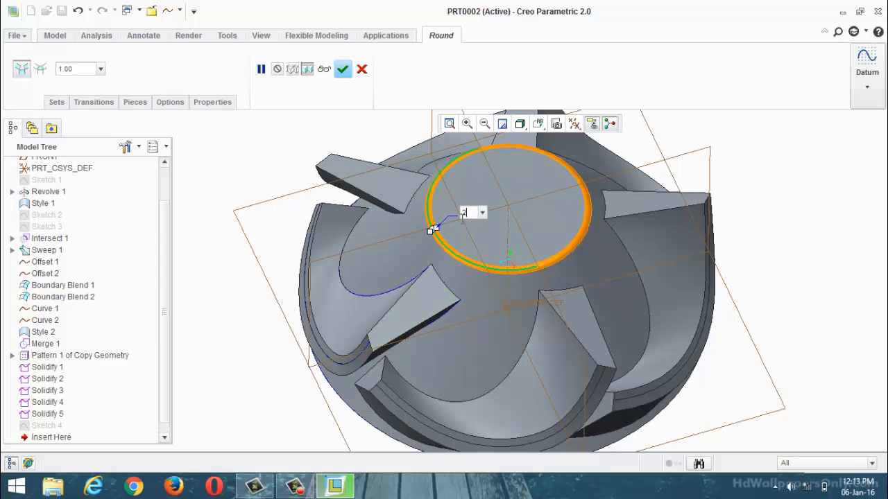
key("Return")
Step: Add a second set to the round and select the outer circular edge of the impeller's flat back face
middle_click_drag(432, 229, 469, 199)
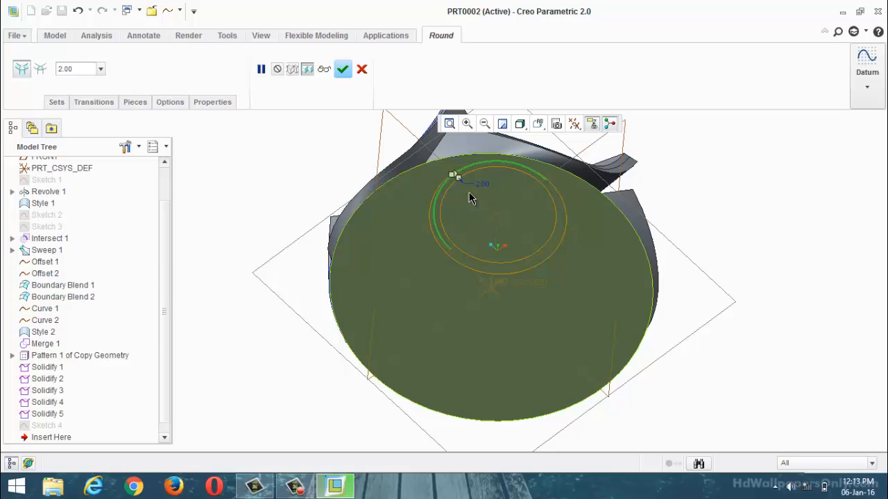
left_click(56, 102)
left_click(72, 150)
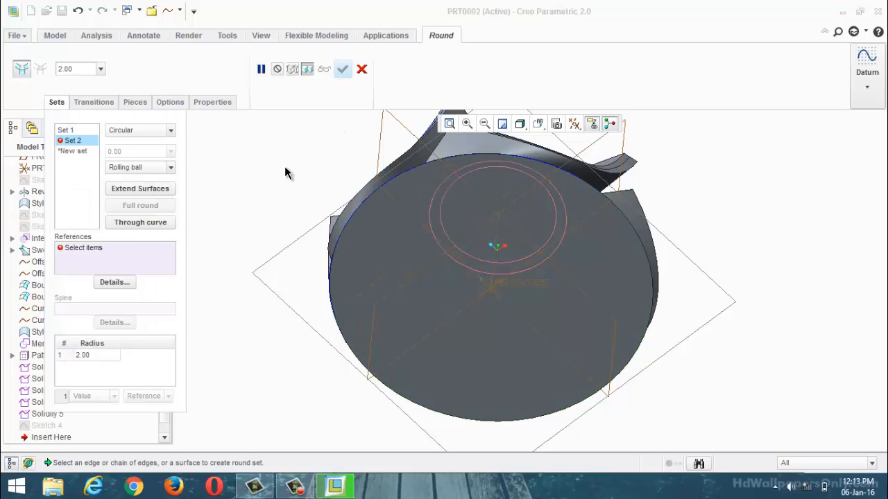
left_click(408, 176)
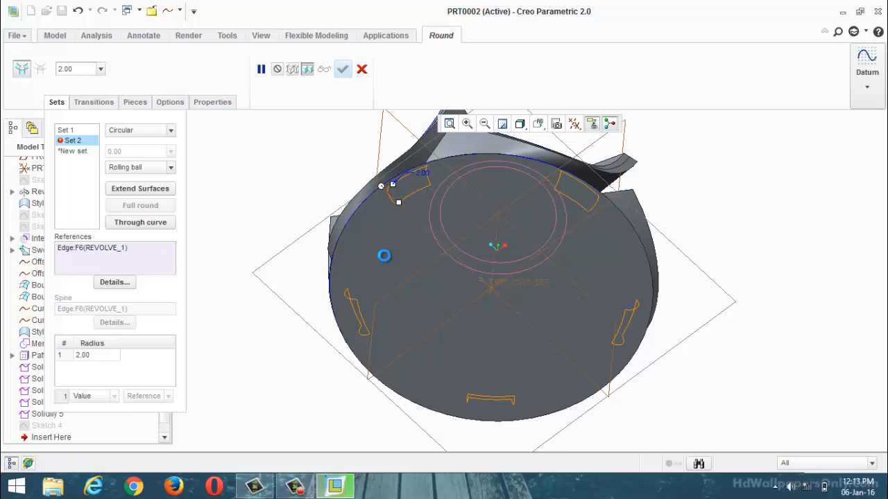
scroll(385, 290, "down", 2)
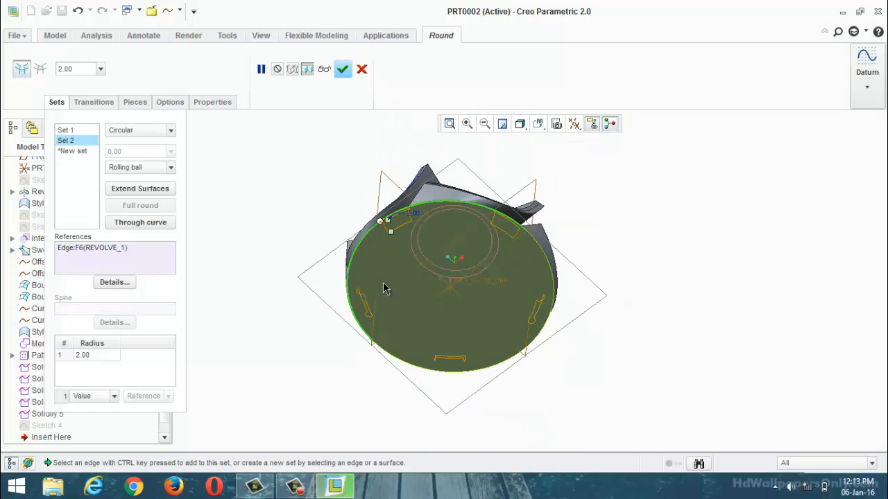
Step: Try a radius of 1 for the round set on the back face's outer edge
middle_click_drag(385, 289, 420, 339)
scroll(421, 339, "up", 5)
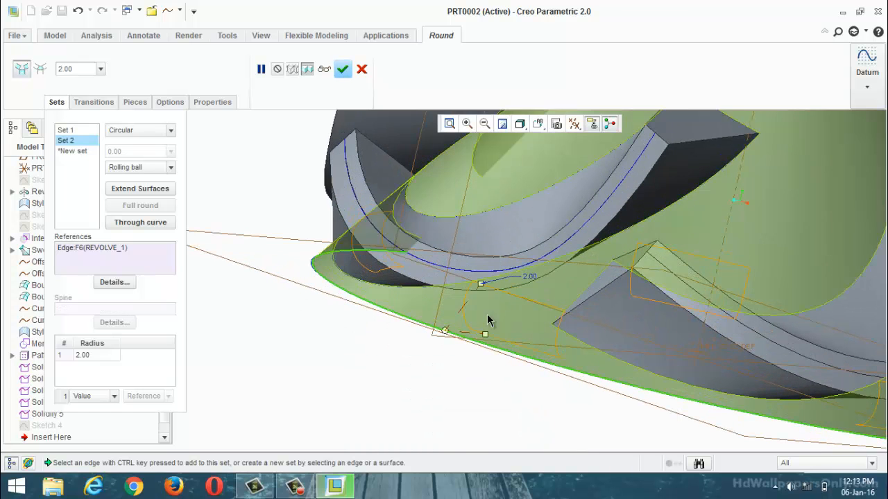
double_click(531, 277)
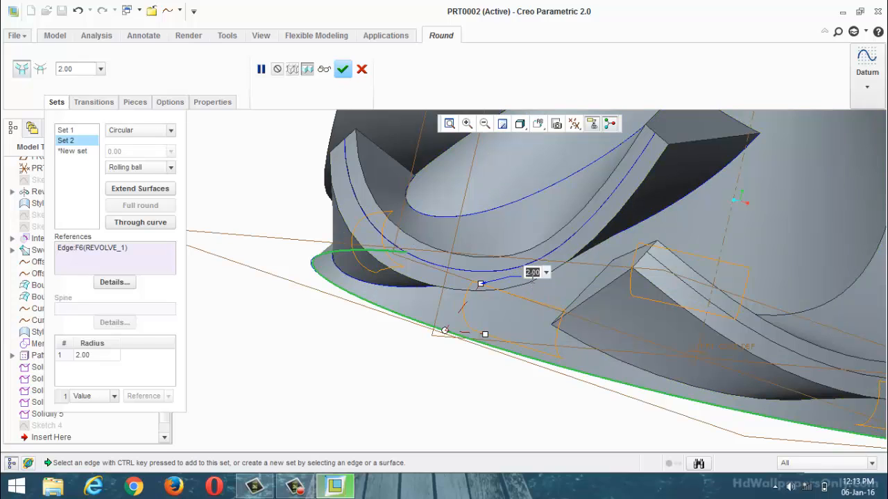
type("1")
key("Return")
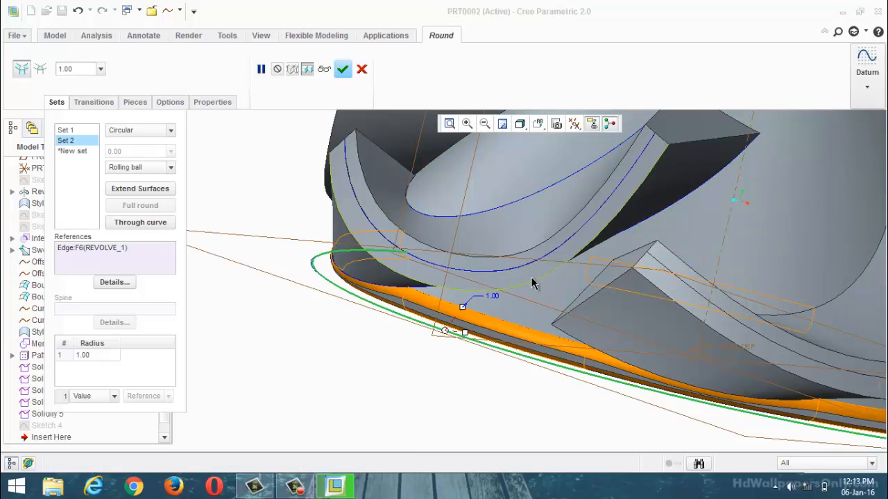
Step: Examine the back-edge round at the rim and try a radius of 0.5 for it
scroll(406, 282, "down", 3)
mouse_move(392, 350)
middle_mouse_down()
mouse_move(388, 363)
mouse_move(401, 337)
mouse_move(402, 352)
middle_mouse_up()
scroll(410, 345, "up", 1)
scroll(368, 274, "down", 4)
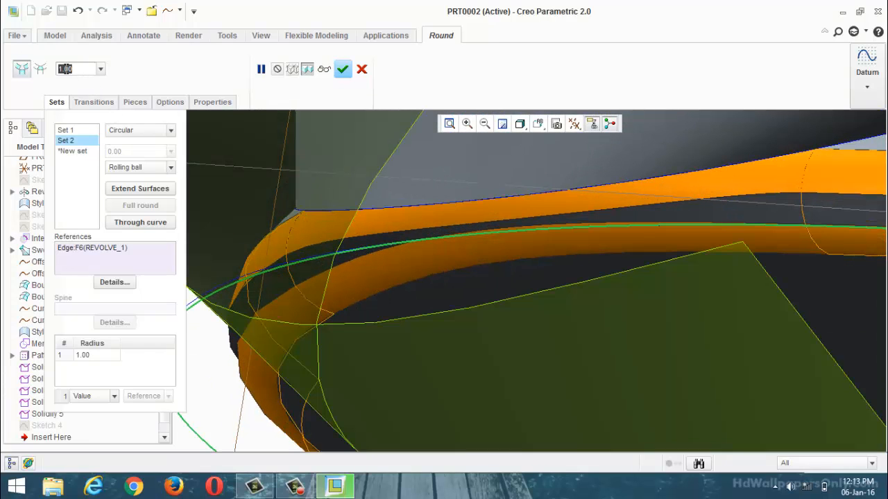
type("0")
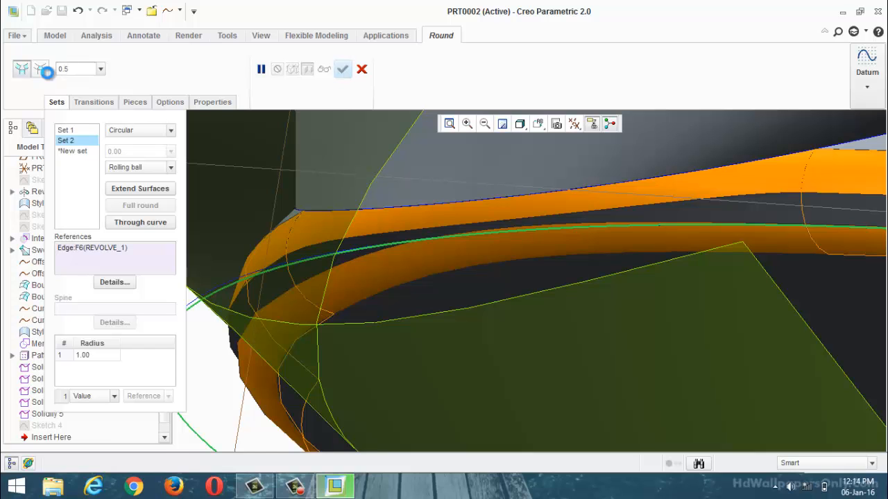
scroll(399, 259, "up", 1)
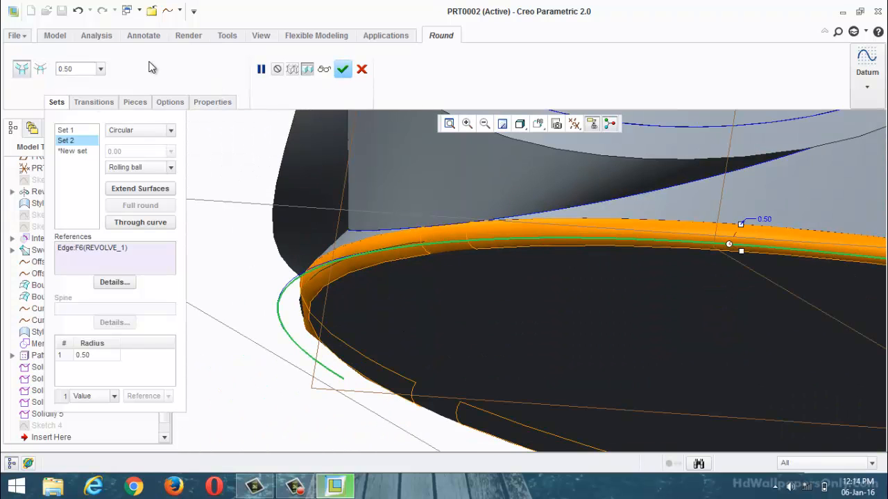
Step: Set the radius of the back-edge round to 0.052 and check it along the rim
type("052")
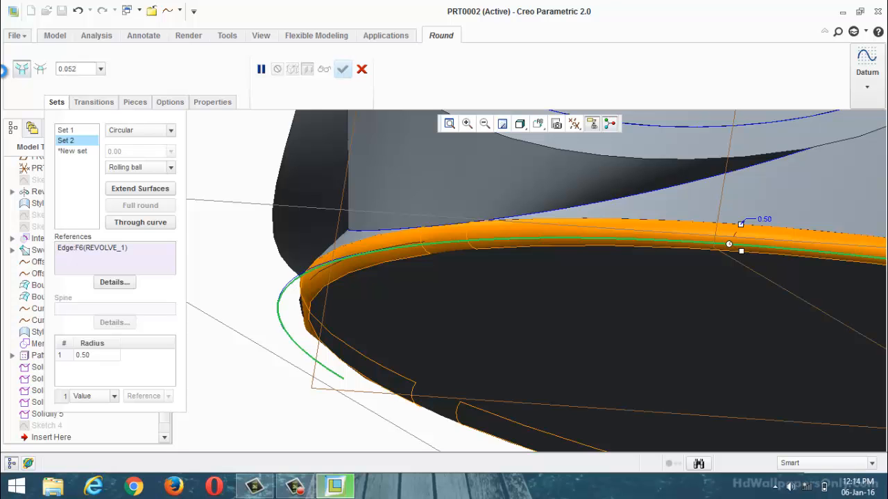
type(".052")
key("Return")
scroll(472, 259, "down", 4)
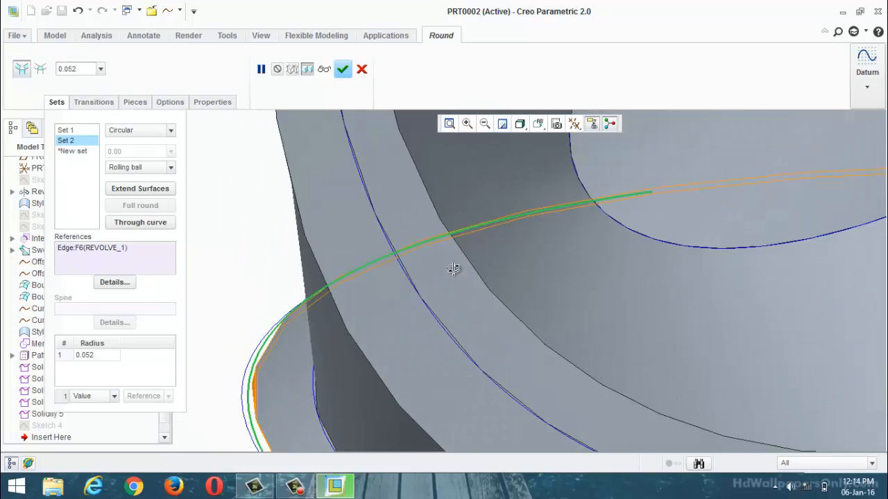
middle_click_drag(454, 269, 491, 265)
scroll(489, 191, "up", 4)
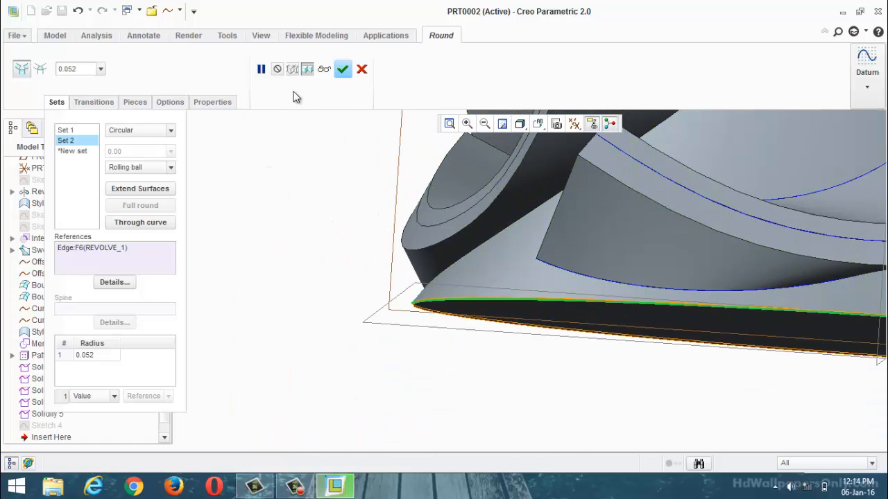
Step: Add a third round set with radius 0.05 on one blade's convex-side tip edge, root edge and the end edge joining them
left_click(73, 151)
middle_click_drag(421, 326, 529, 287)
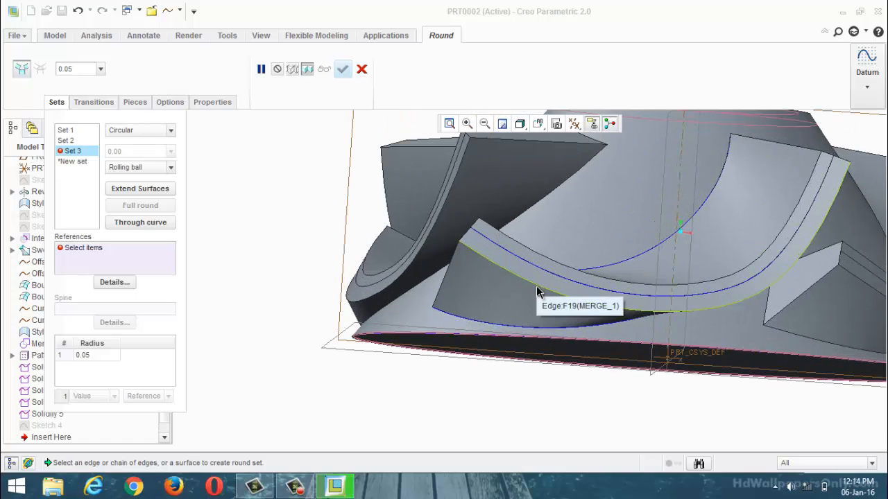
left_click(538, 292)
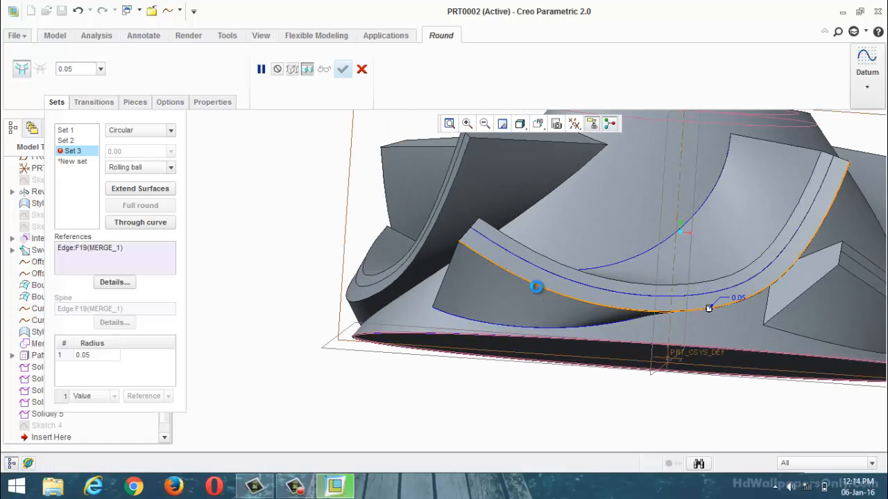
scroll(525, 339, "down", 3)
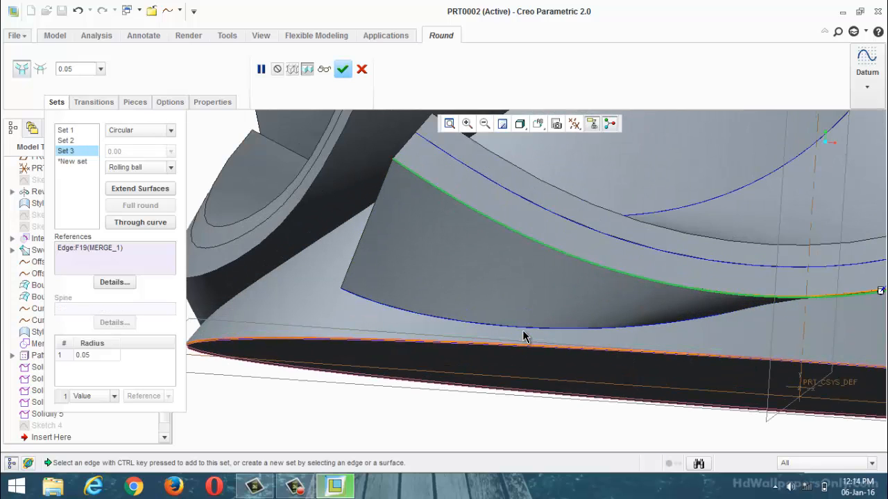
left_click(523, 326, "ctrl")
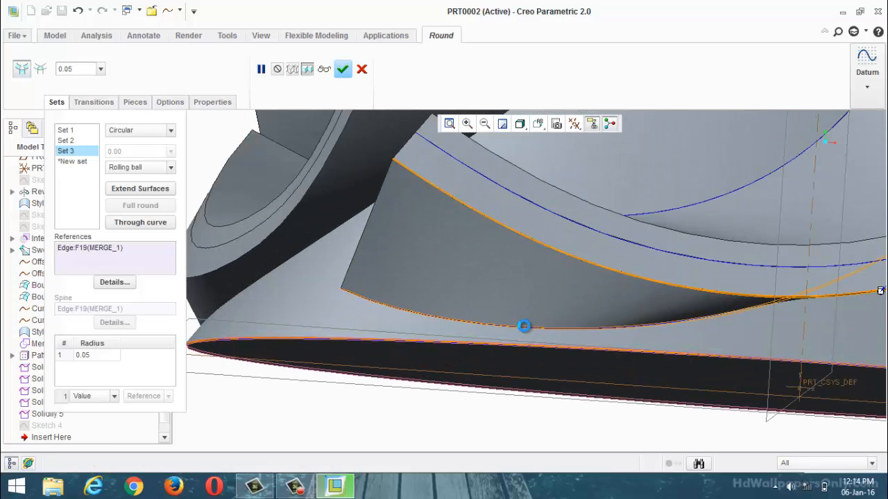
left_click(373, 209, "ctrl")
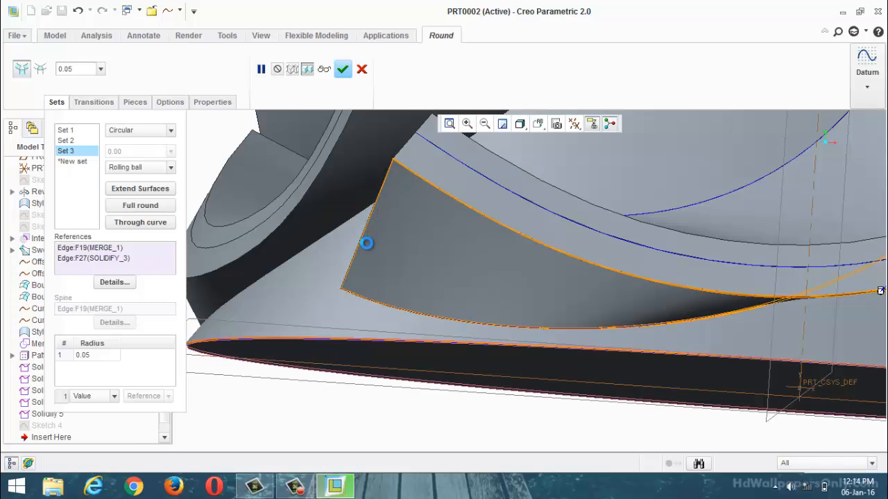
scroll(368, 253, "up", 3)
scroll(379, 218, "down", 4)
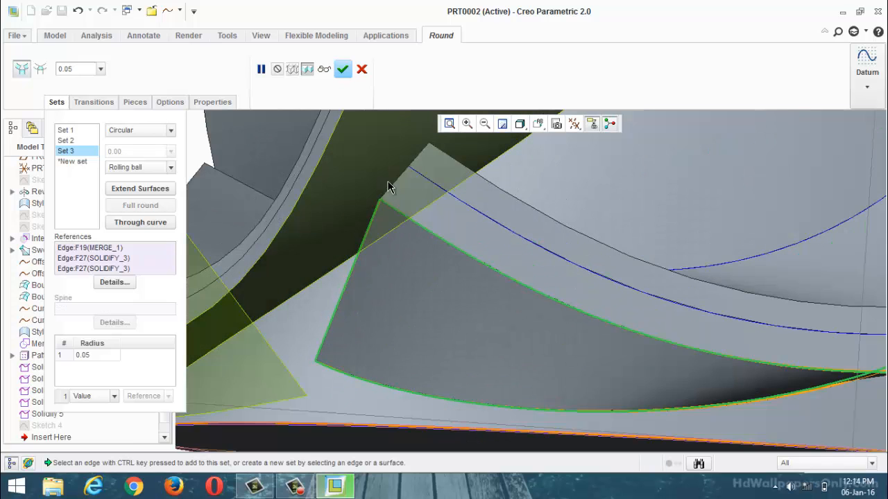
Step: Add the short tip edge and the hub-side root edge of the blade's rim-side end face to the third round set
left_click(395, 186, "ctrl")
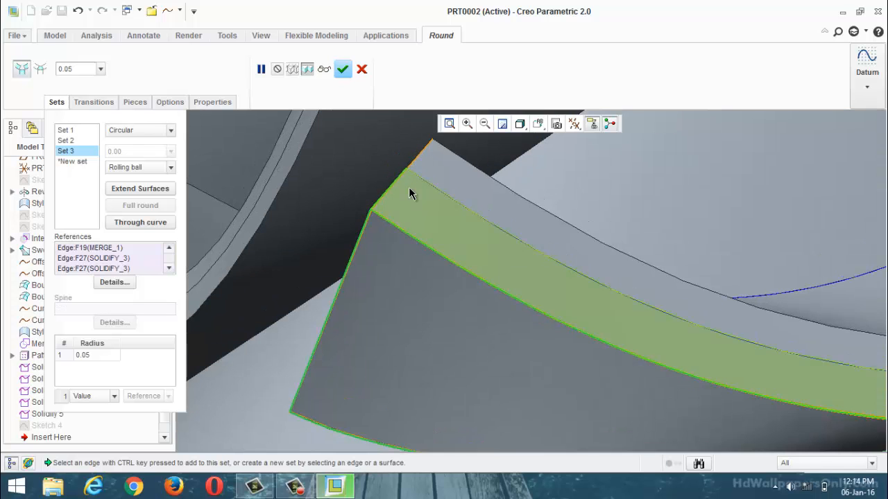
scroll(409, 188, "up", 5)
middle_click_drag(476, 192, 492, 217)
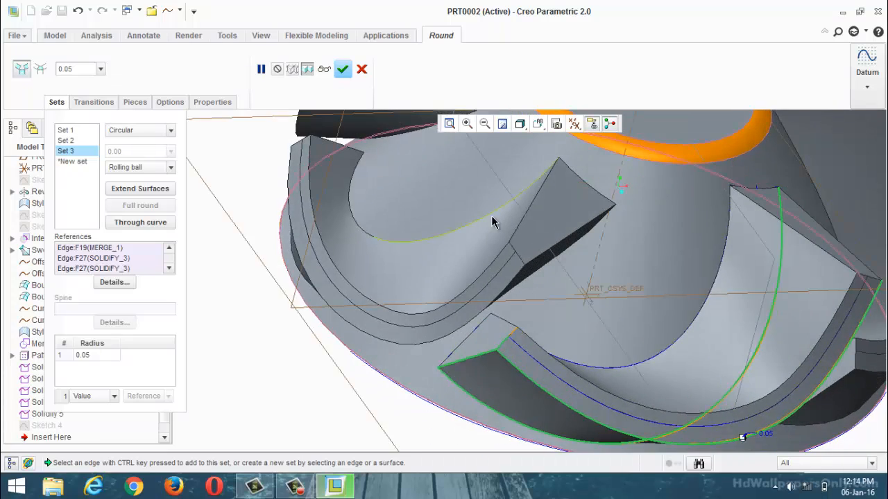
scroll(466, 322, "down", 3)
left_click(559, 372)
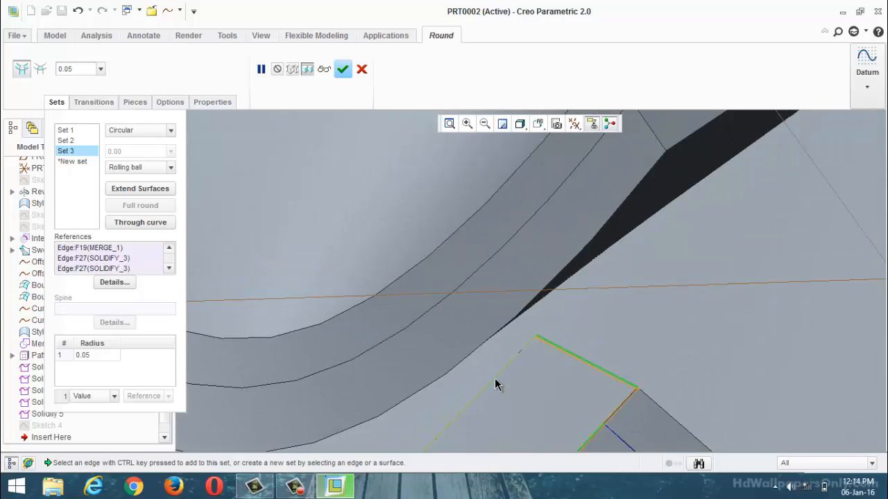
left_click(495, 379)
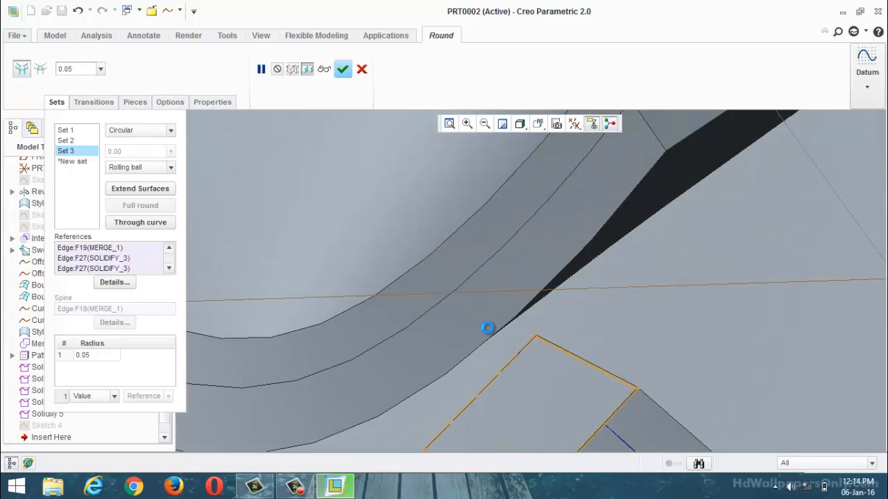
scroll(480, 320, "up", 5)
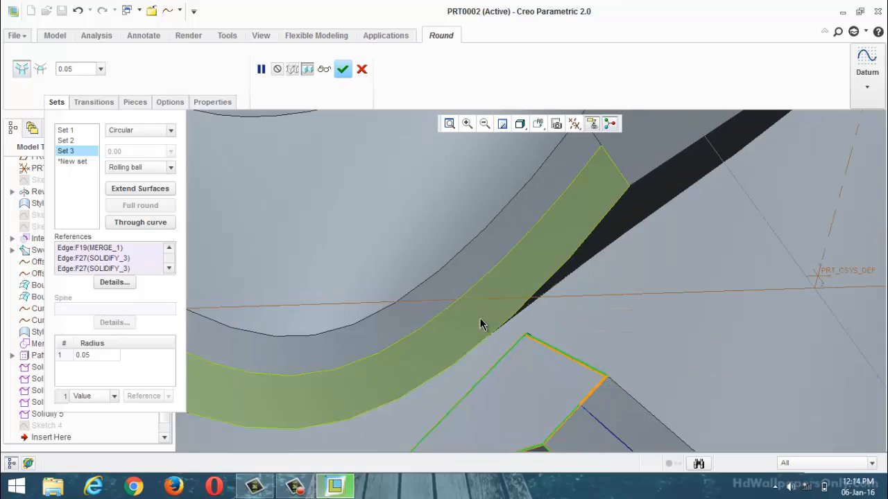
scroll(488, 312, "down", 2)
scroll(500, 310, "up", 4)
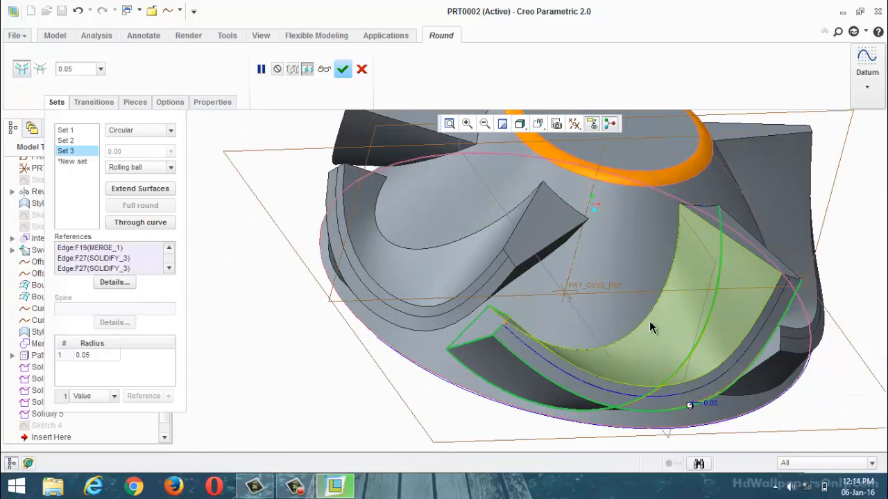
Step: Add the blade's concave-side tip edge and the long and root edges of its other end face to the third round set
left_click(558, 356)
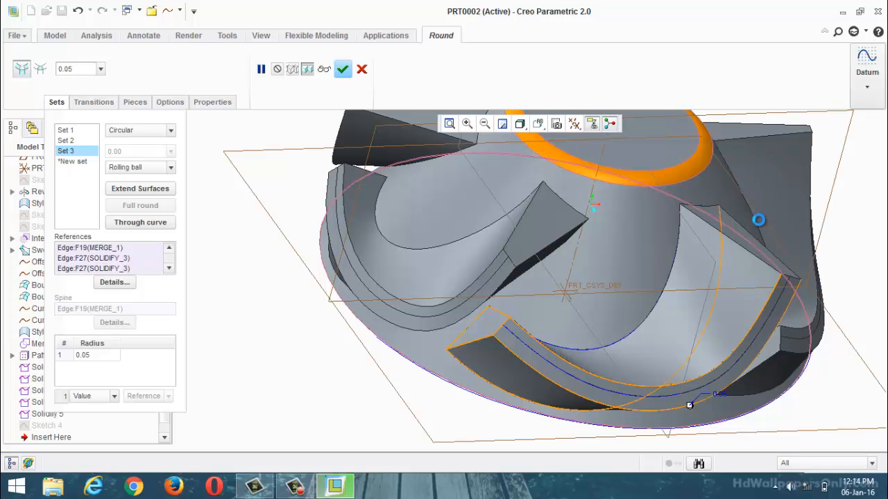
scroll(760, 225, "down", 4)
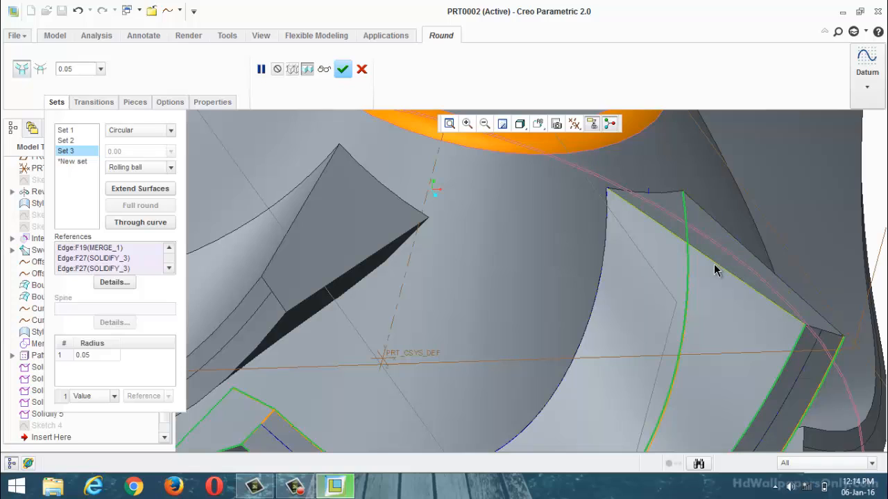
left_click(714, 264)
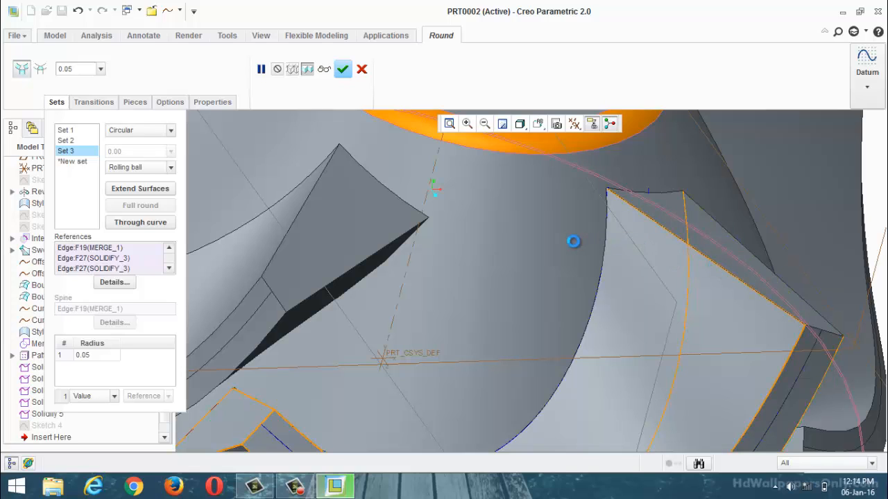
scroll(572, 241, "up", 5)
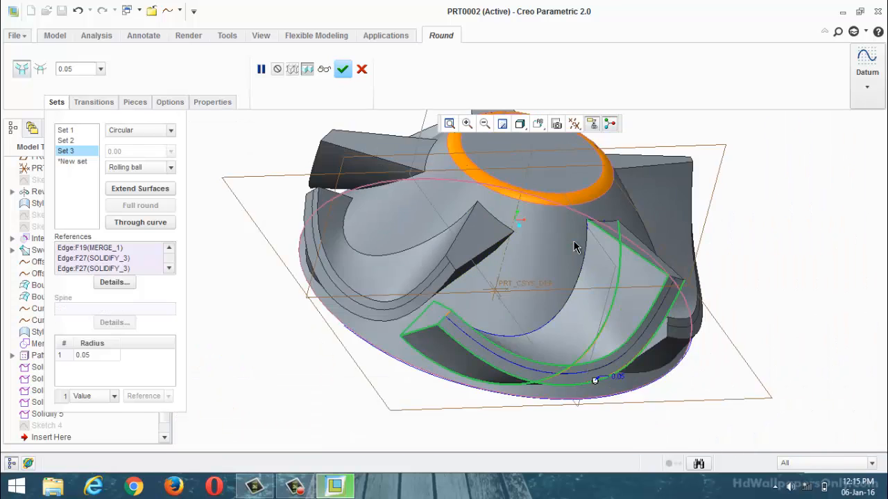
scroll(562, 298, "down", 5)
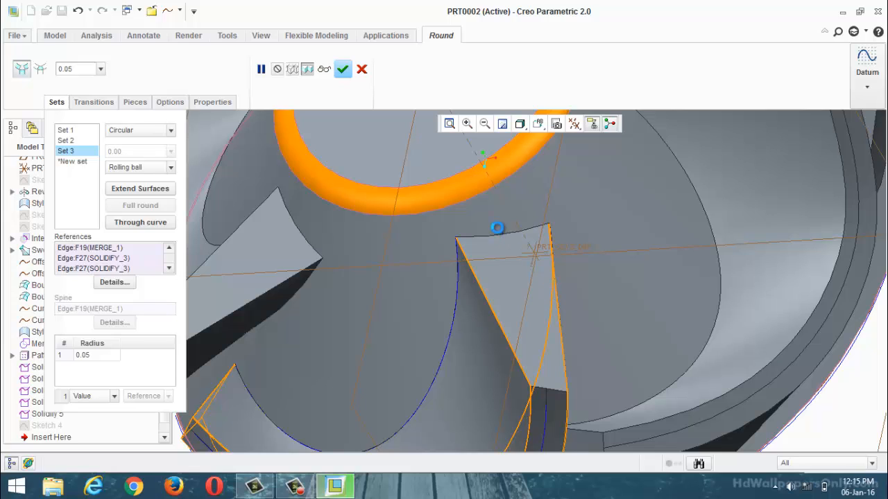
scroll(497, 229, "down", 3)
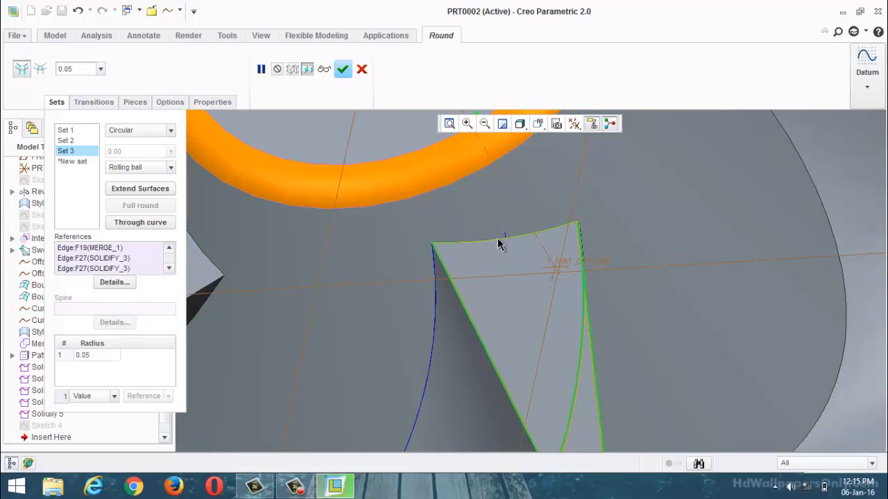
left_click(498, 244)
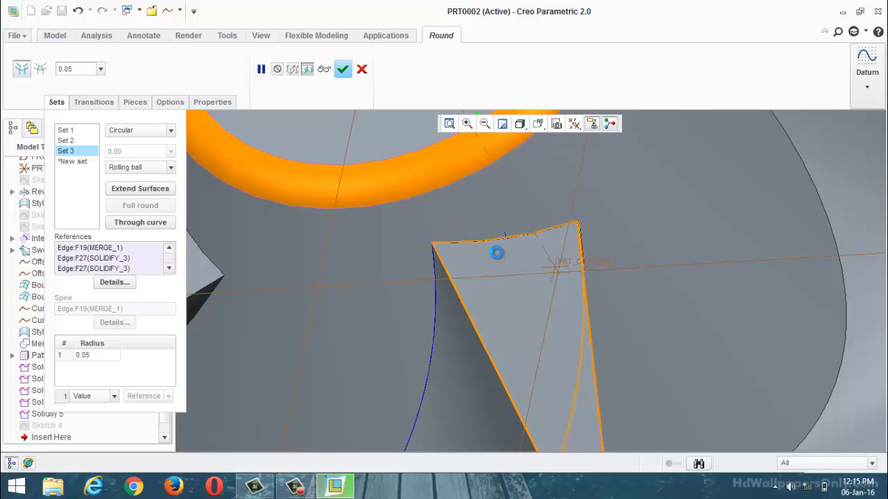
scroll(497, 253, "up", 1)
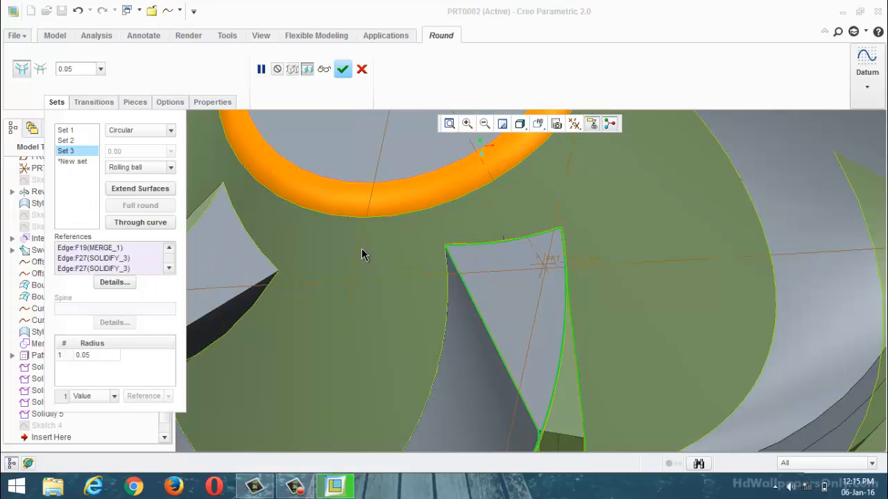
Step: Include the blade's concave-side root edge and remaining short tip edge in the third set, and complete the round
scroll(362, 254, "up", 2)
middle_click_drag(392, 316, 455, 340)
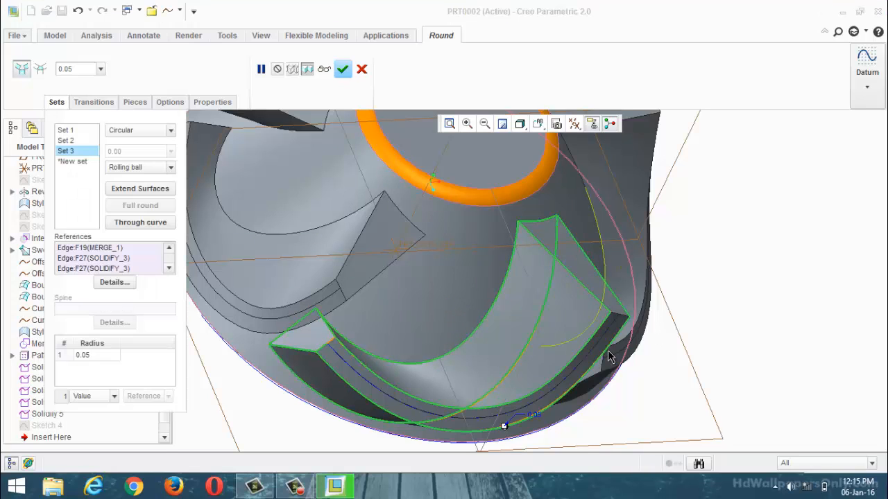
left_click(623, 316, "ctrl")
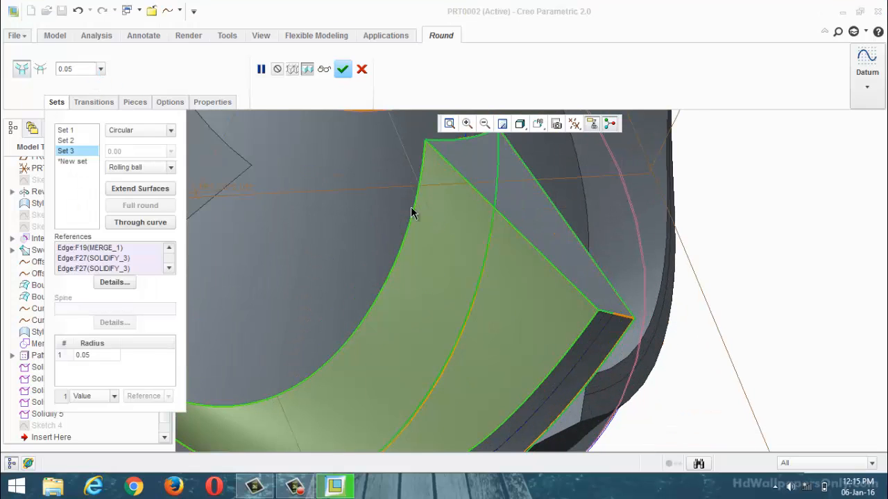
left_click(343, 71)
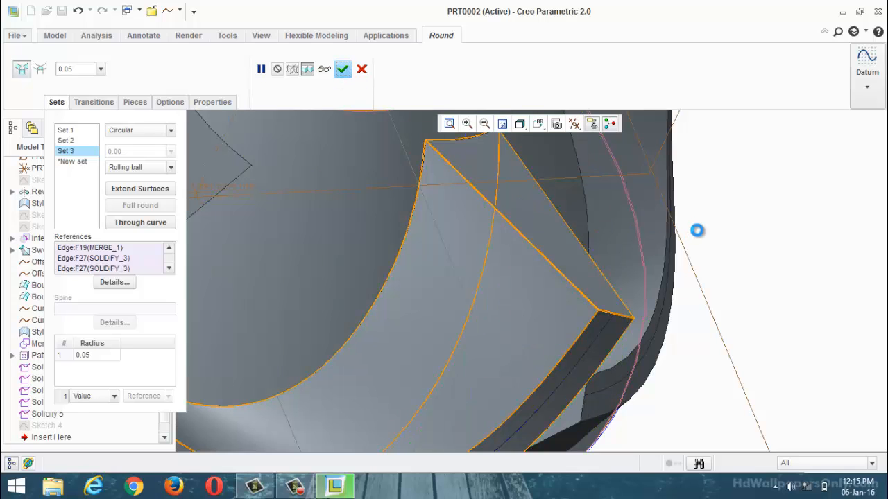
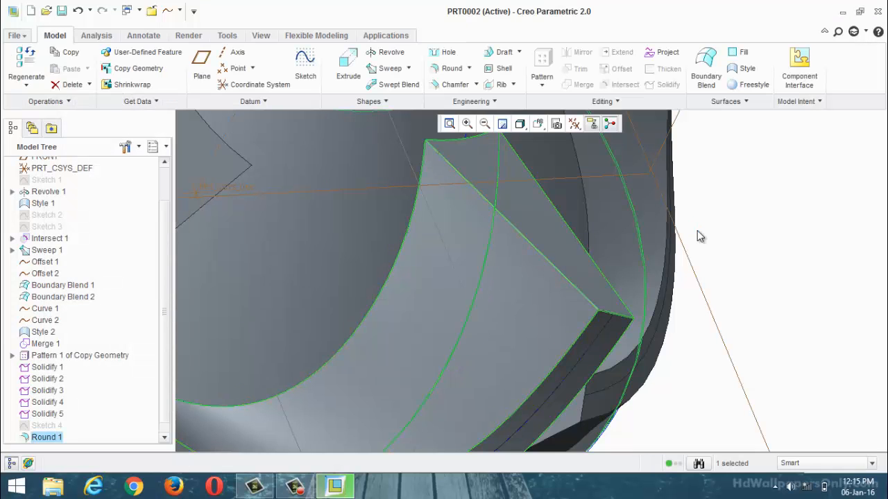
Step: Examine the rounded edges and corners on the blade of PRT0002 from close up
left_click(833, 287)
scroll(685, 292, "up", 4)
middle_click_drag(683, 291, 659, 255)
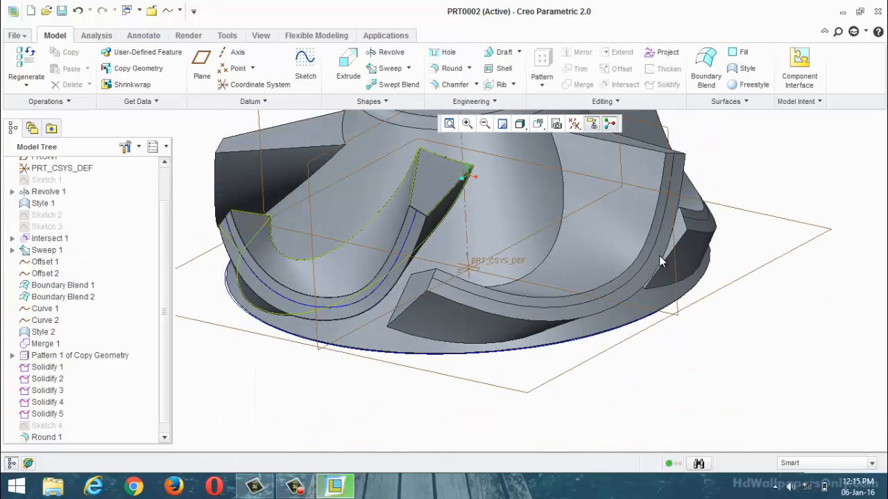
scroll(399, 198, "down", 6)
scroll(284, 228, "down", 9)
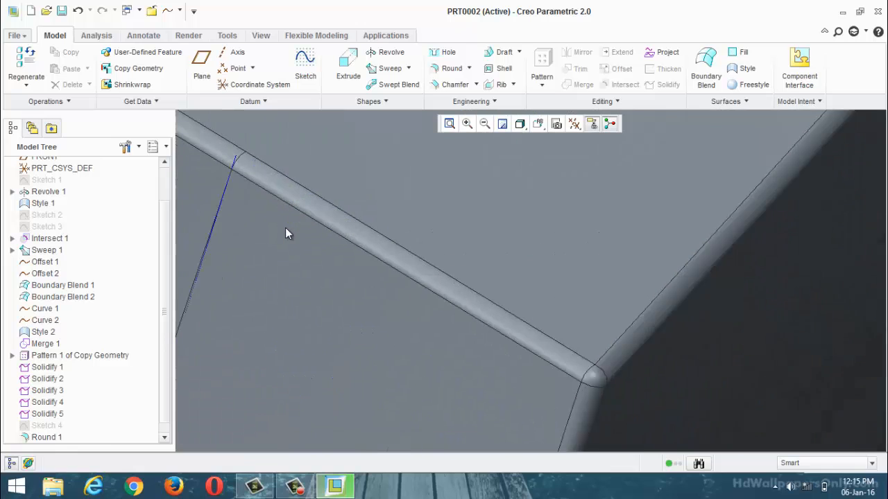
scroll(559, 257, "up", 5)
scroll(561, 262, "up", 4)
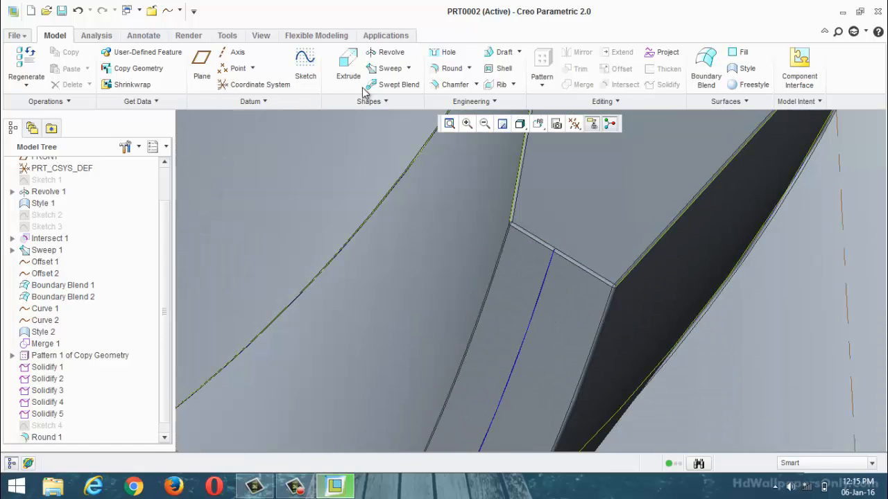
Step: Open the reference part impler3.prt from the surface work examples folder and maximize its window
left_click(16, 36)
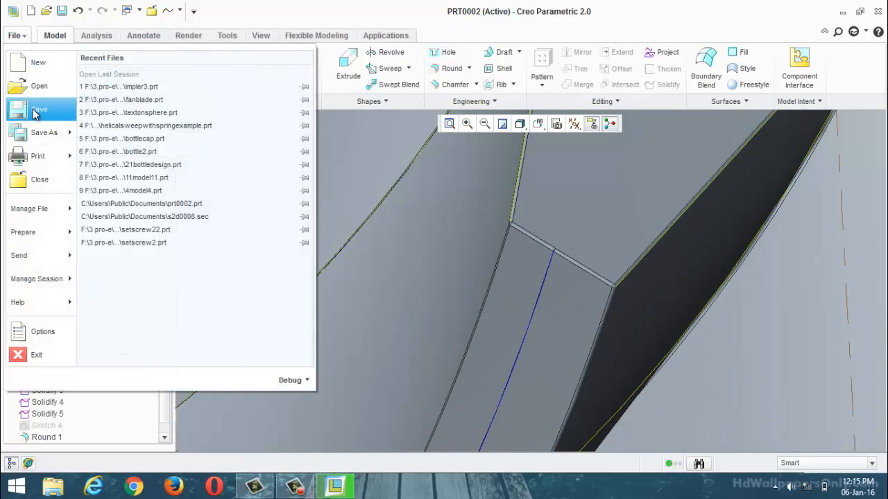
left_click(35, 86)
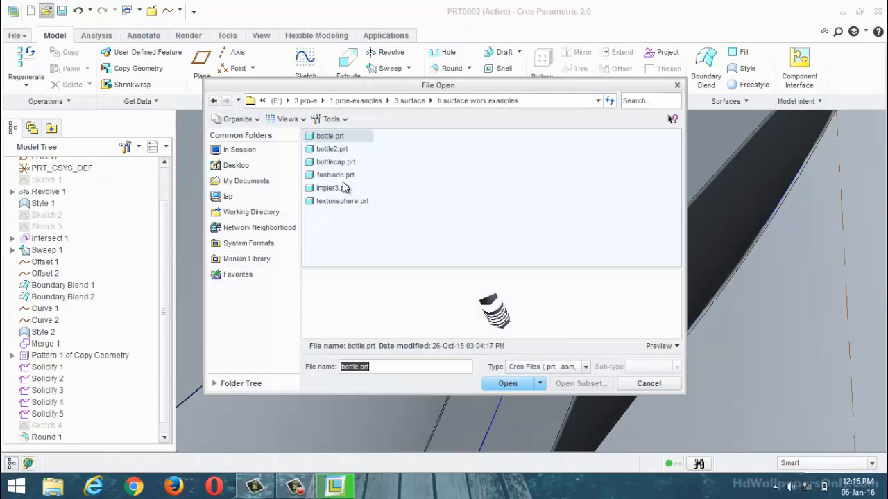
left_click(344, 188)
left_click(506, 384)
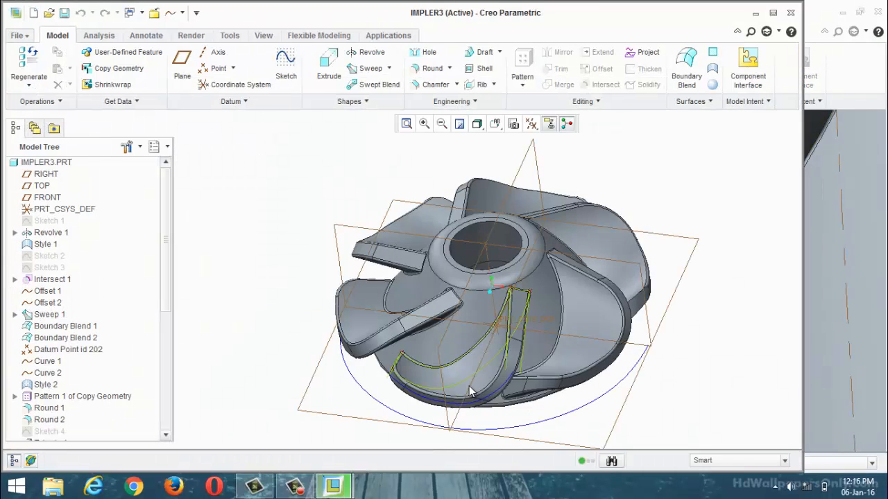
middle_click_drag(470, 391, 483, 378)
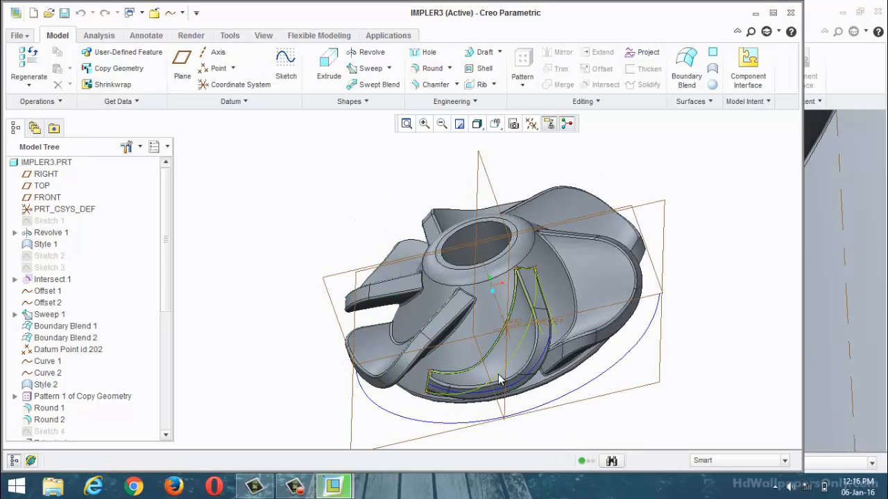
scroll(745, 311, "down", 3)
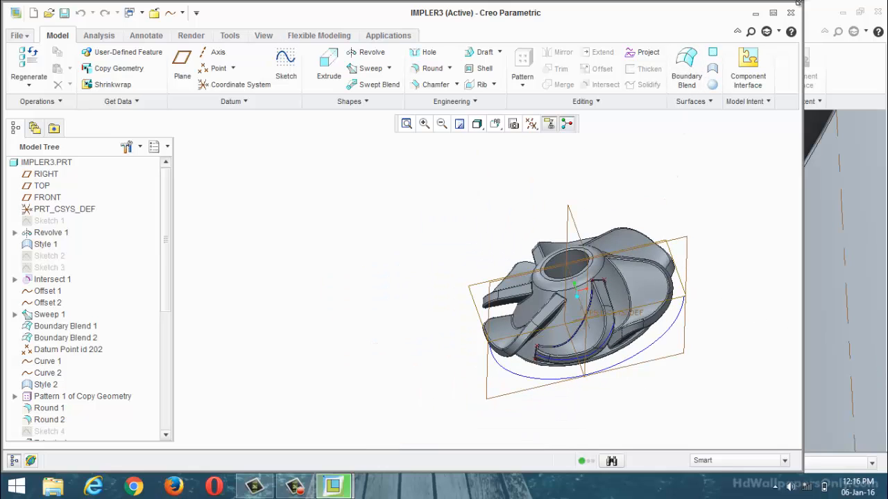
left_click(772, 13)
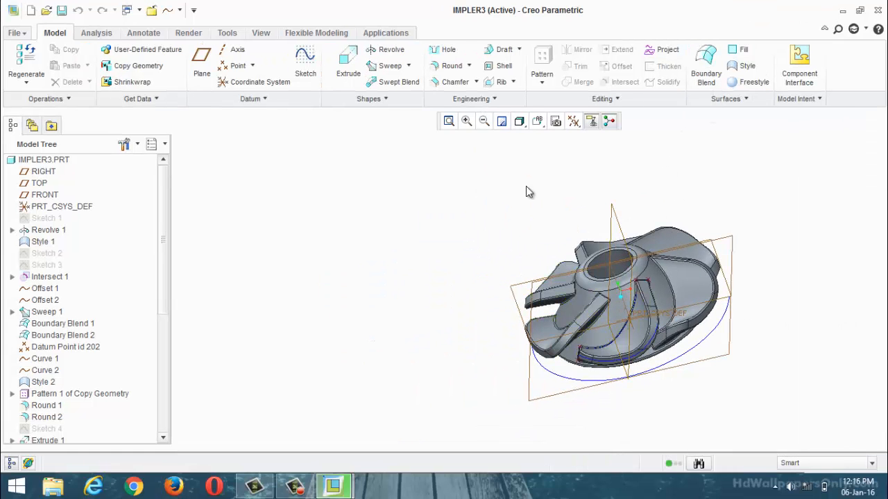
Step: Switch to PRT0002 and examine its hub end face and blades for comparison with the reference
left_click(127, 11)
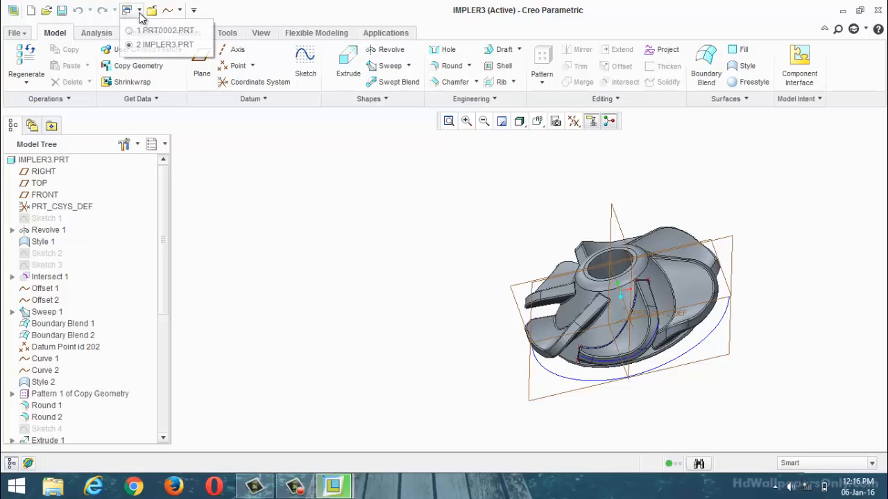
left_click(164, 30)
scroll(468, 269, "down", 5)
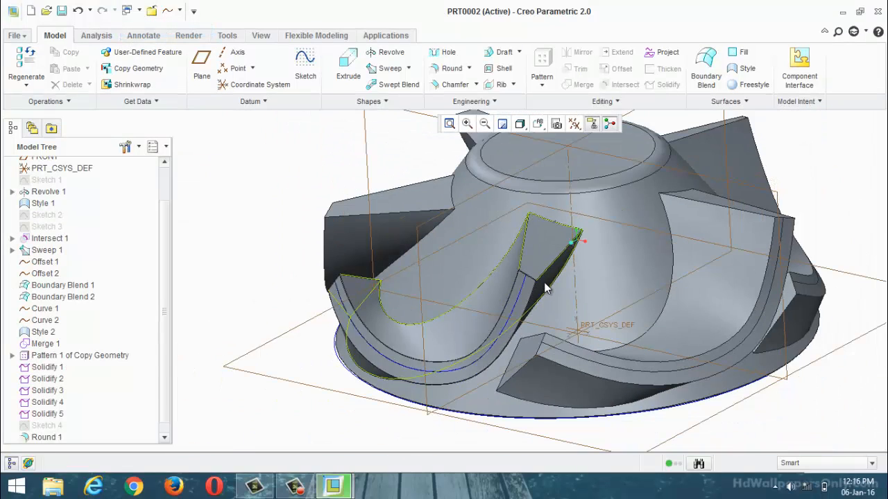
mouse_move(525, 333)
middle_mouse_down()
mouse_move(561, 311)
mouse_move(541, 306)
mouse_move(540, 292)
mouse_move(576, 287)
mouse_move(575, 243)
mouse_move(545, 314)
middle_mouse_up()
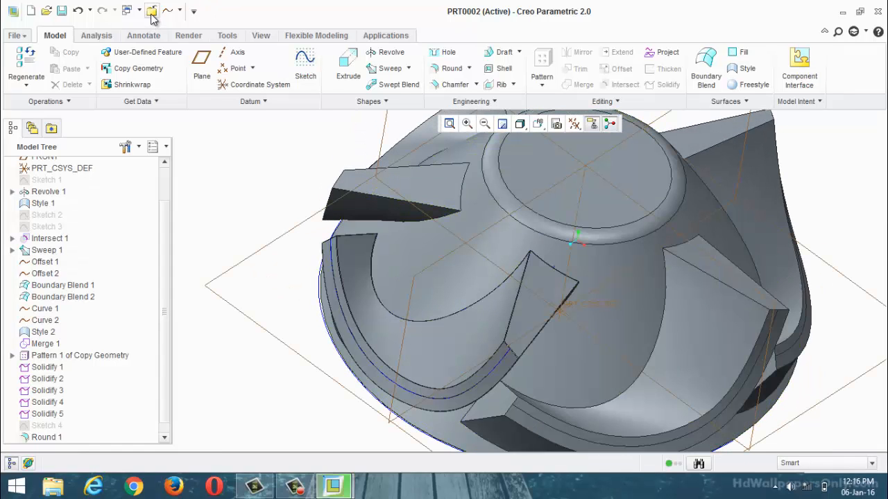
Step: Switch to IMPLER3 and examine its hub bore, back face and blades from the front and the back
left_click(127, 10)
left_click(128, 47)
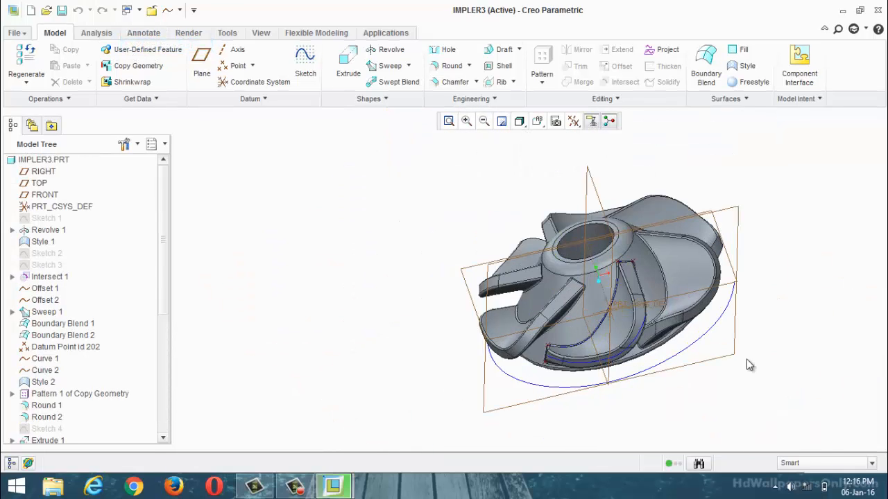
middle_click_drag(749, 365, 718, 331)
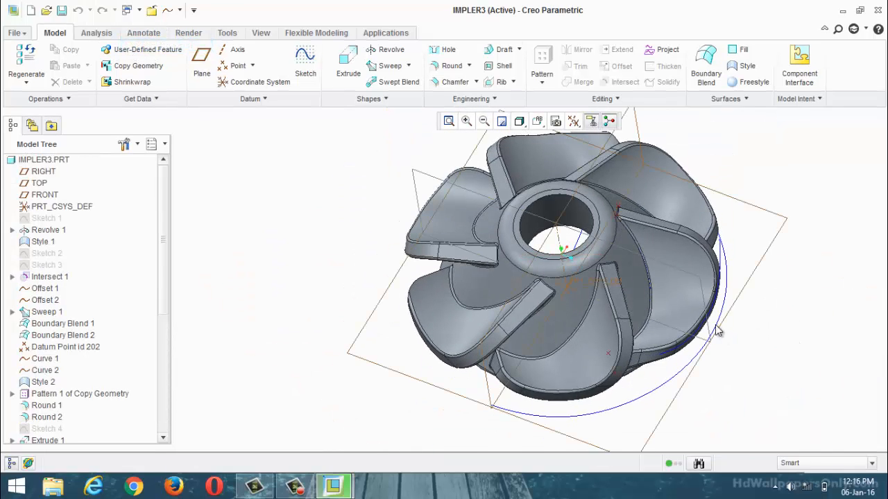
scroll(676, 314, "down", 2)
scroll(561, 303, "down", 2)
scroll(577, 291, "up", 4)
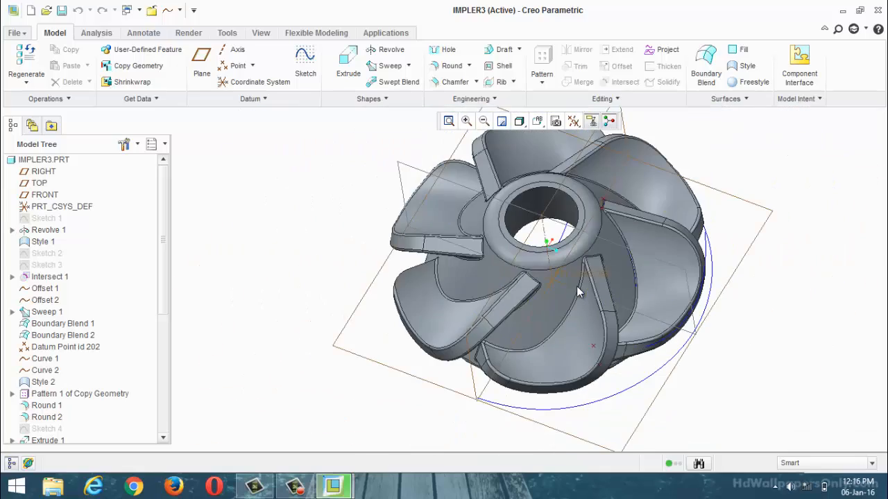
middle_click_drag(577, 291, 559, 281)
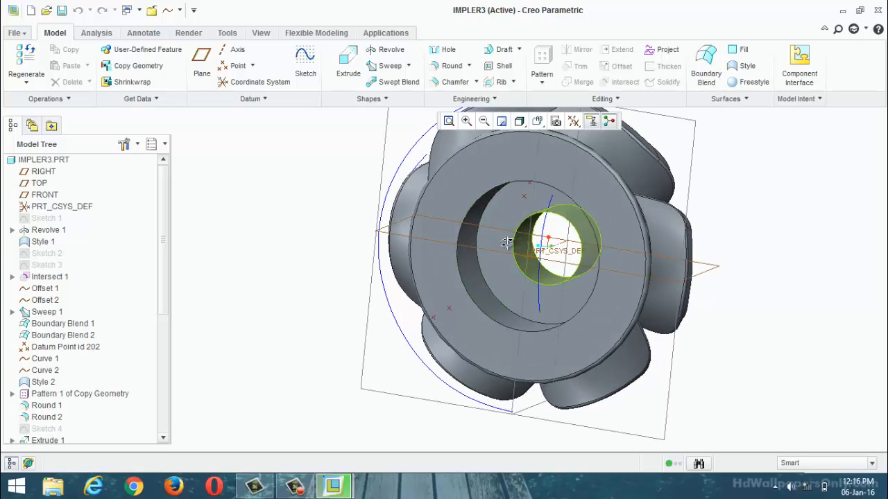
middle_click_drag(507, 240, 507, 244)
middle_click_drag(693, 179, 548, 218)
scroll(453, 253, "up", 3)
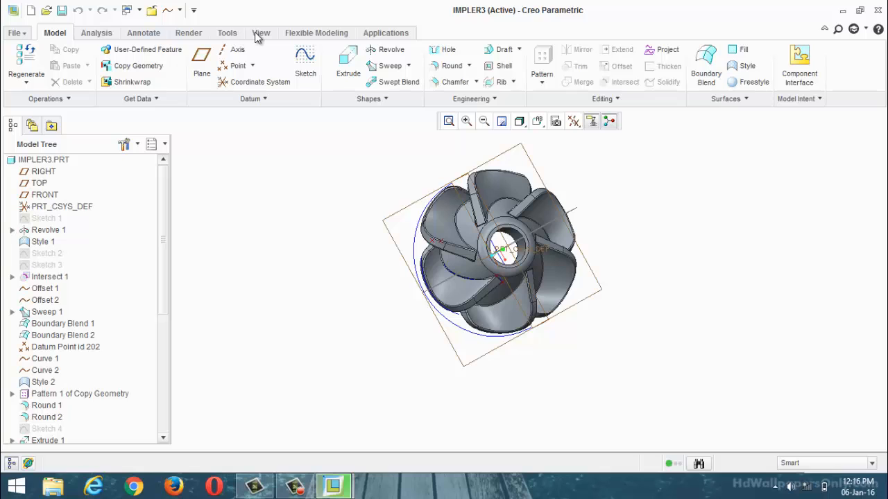
scroll(380, 254, "up", 2)
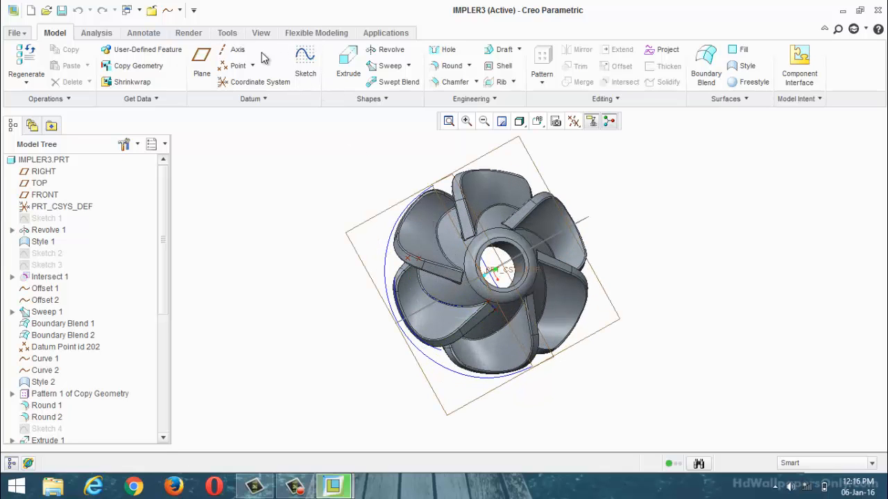
Step: Create an X-direction section through IMPLER3 at offset 0.00 and examine the hub's stepped bore profile
left_click(367, 78)
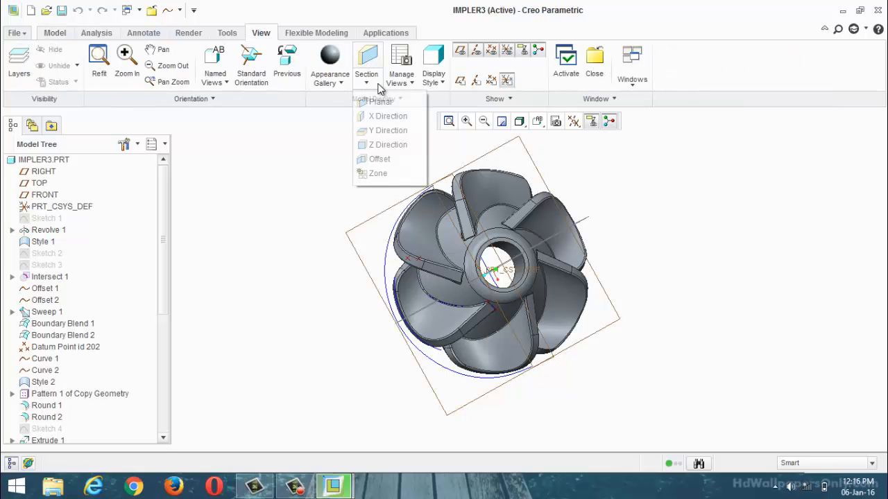
left_click(389, 118)
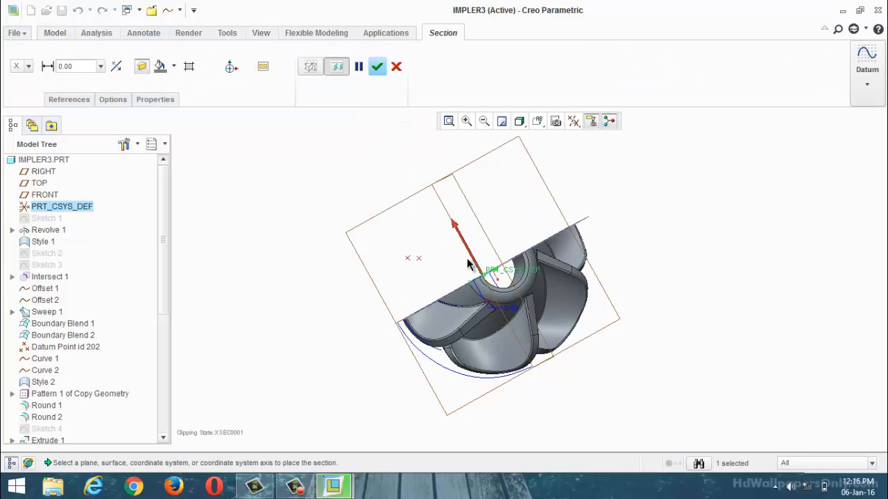
middle_click_drag(467, 258, 511, 254)
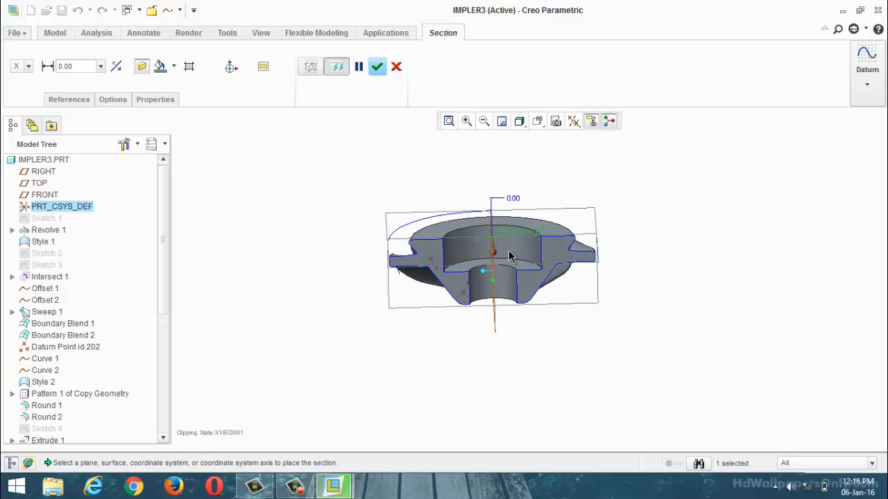
scroll(510, 257, "up", 3)
scroll(510, 257, "down", 2)
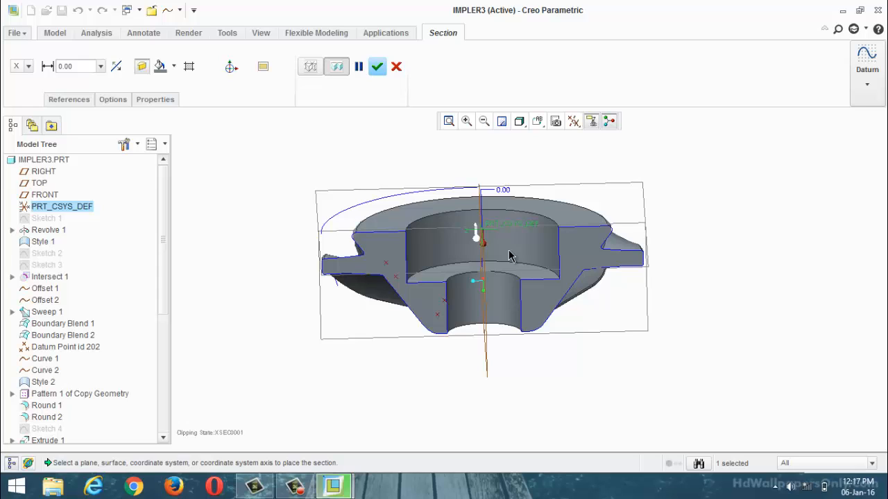
left_click(382, 65)
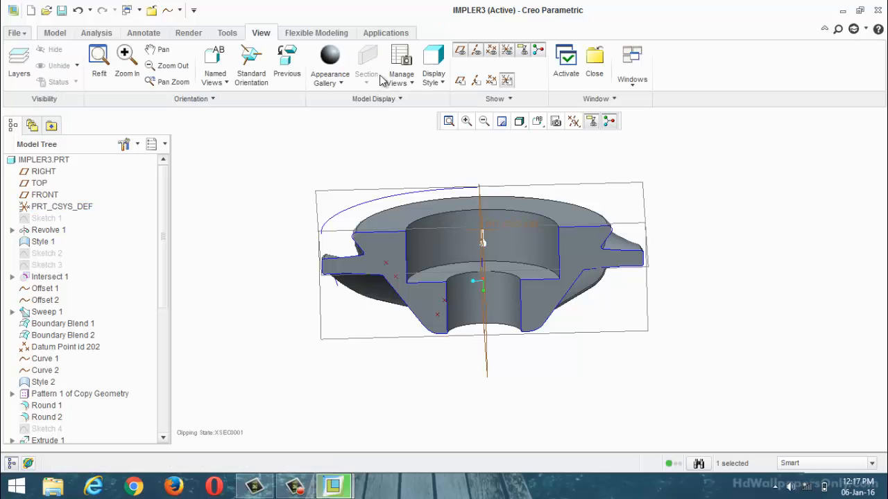
middle_click_drag(729, 202, 666, 209)
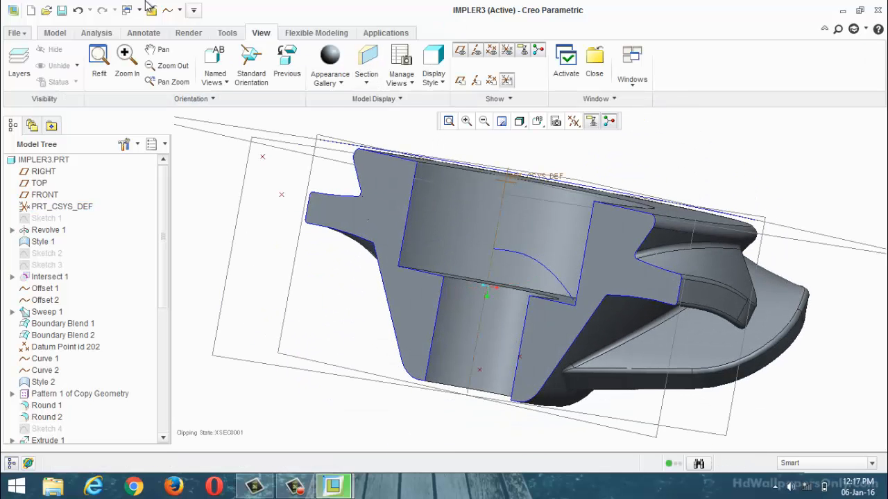
Step: Show the hatched section of XSEC0001 and examine the cut hub and blades from several angles
left_click(55, 32)
scroll(392, 222, "down", 5)
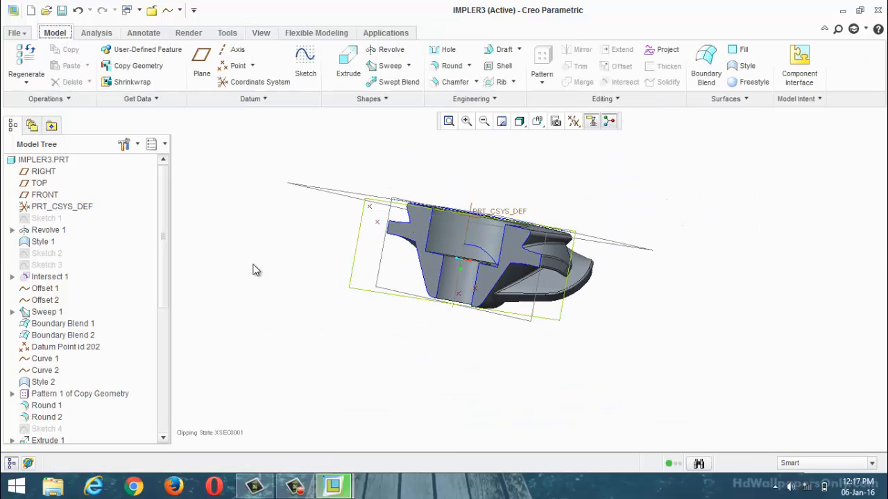
left_click_drag(160, 257, 152, 435)
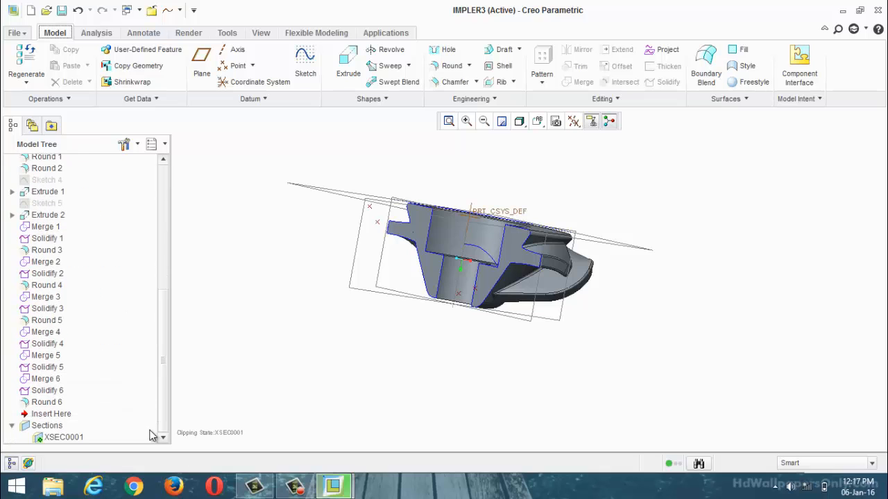
right_click(59, 438)
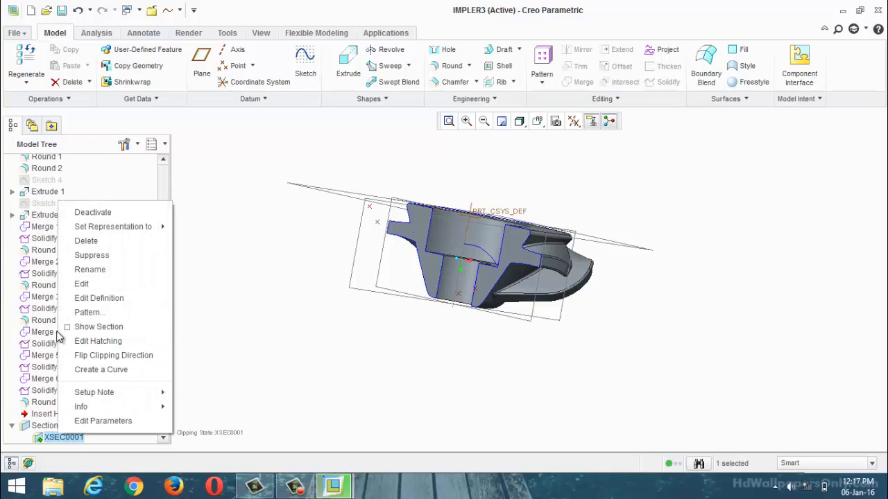
left_click(99, 327)
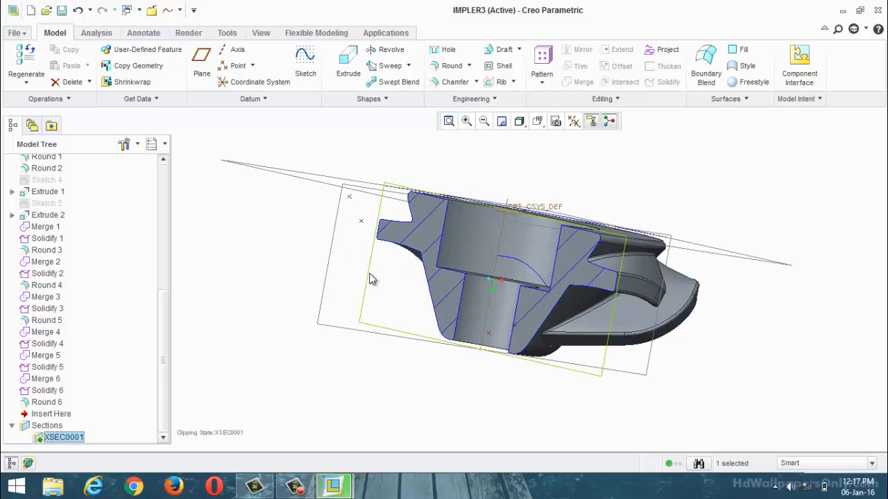
middle_click_drag(628, 376, 603, 362)
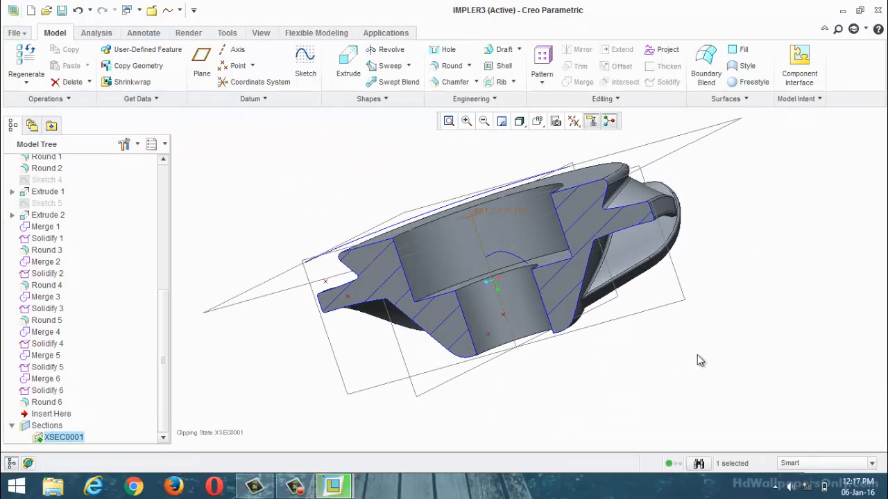
mouse_move(469, 375)
middle_mouse_down()
mouse_move(509, 363)
mouse_move(511, 351)
mouse_move(377, 279)
mouse_move(376, 367)
middle_mouse_up()
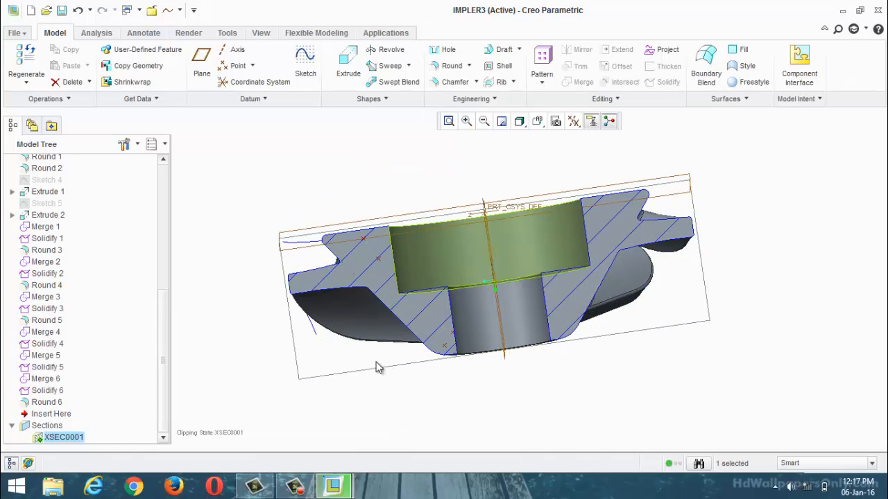
Step: Turn off the hatched section display of XSEC0001 and delete that section from IMPLER3
right_click(81, 439)
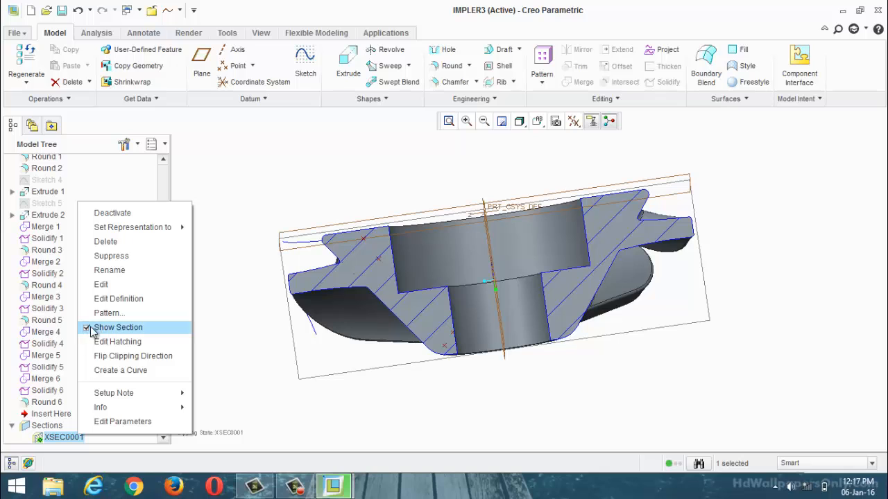
left_click(89, 328)
right_click(65, 436)
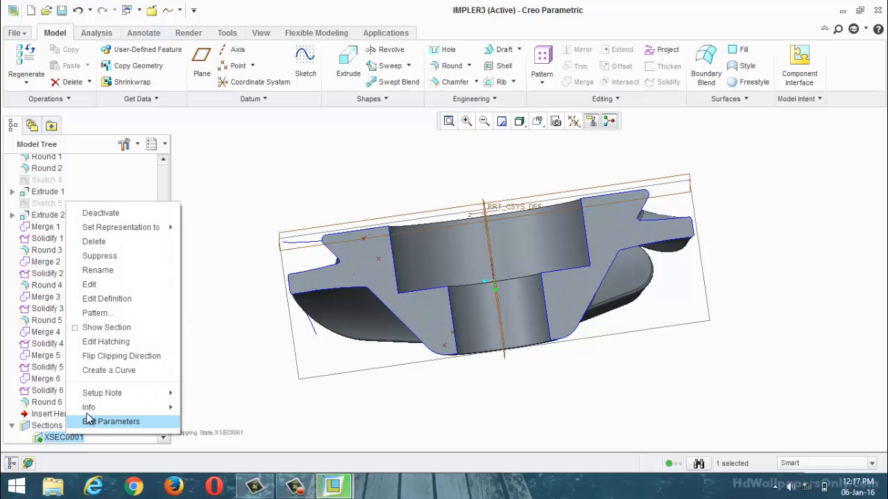
left_click(122, 244)
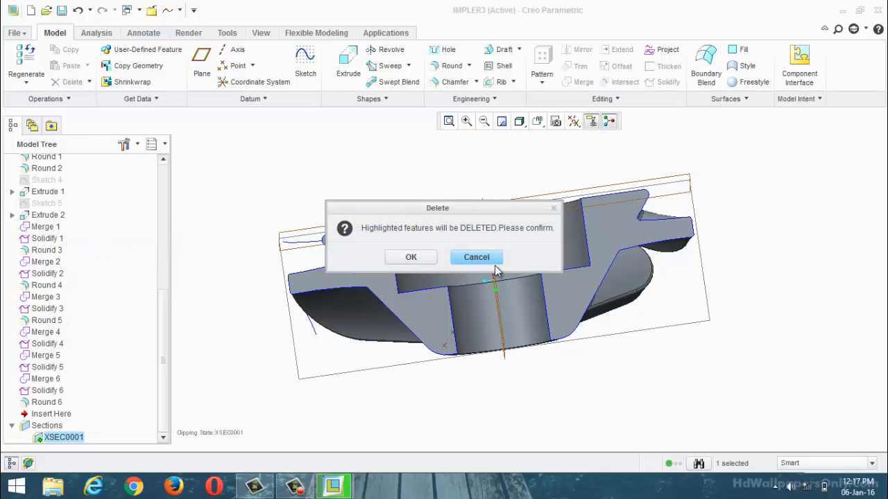
left_click(410, 257)
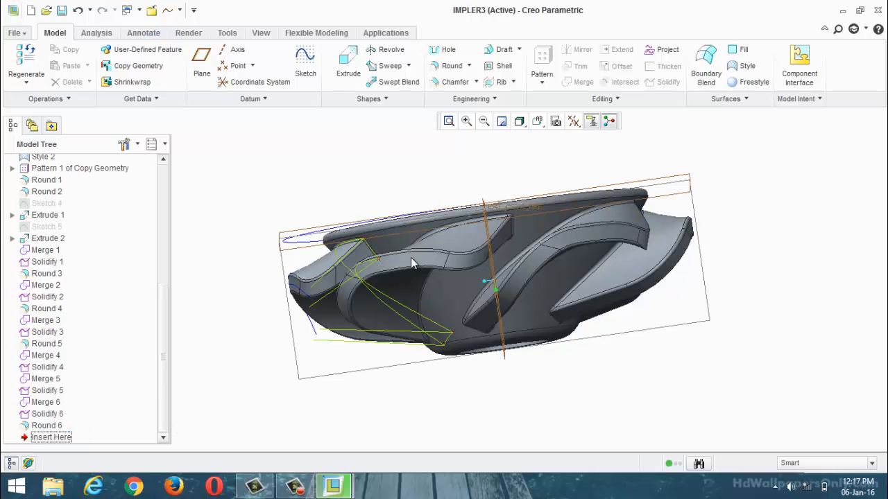
middle_click_drag(553, 398, 499, 263)
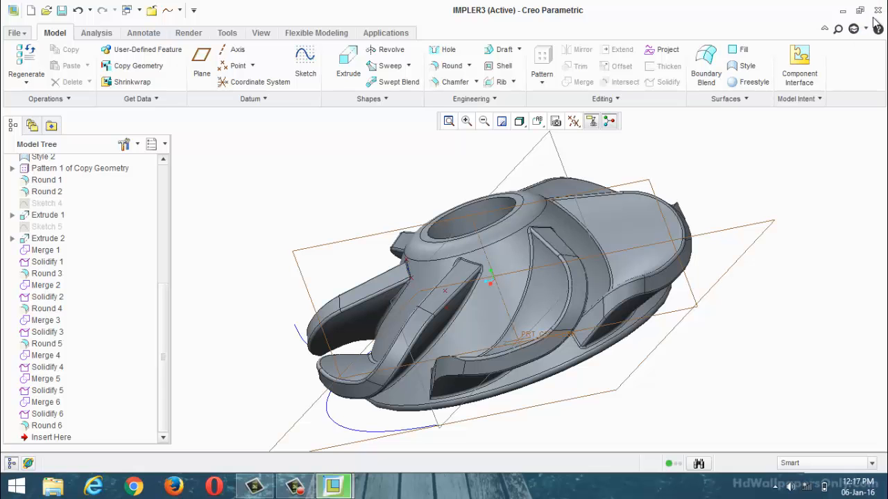
Step: Close the IMPLER3 and PRT0002 part windows
left_click(878, 11)
scroll(498, 268, "up", 3)
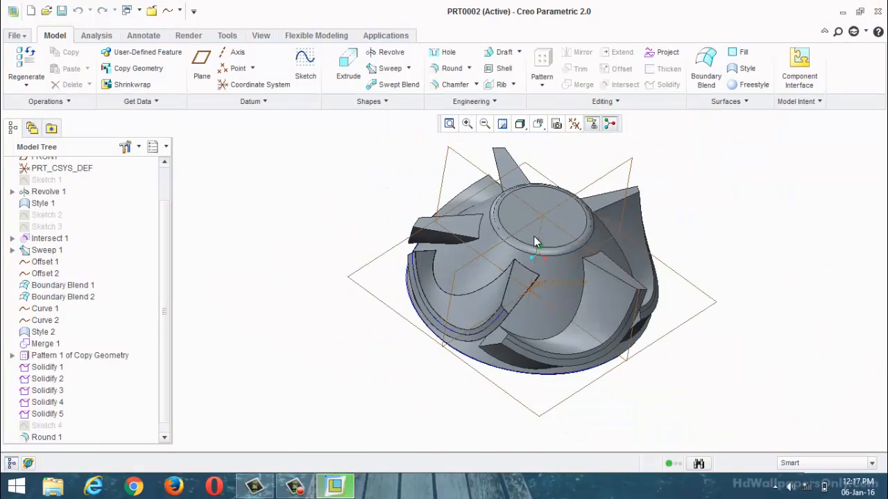
scroll(536, 243, "down", 2)
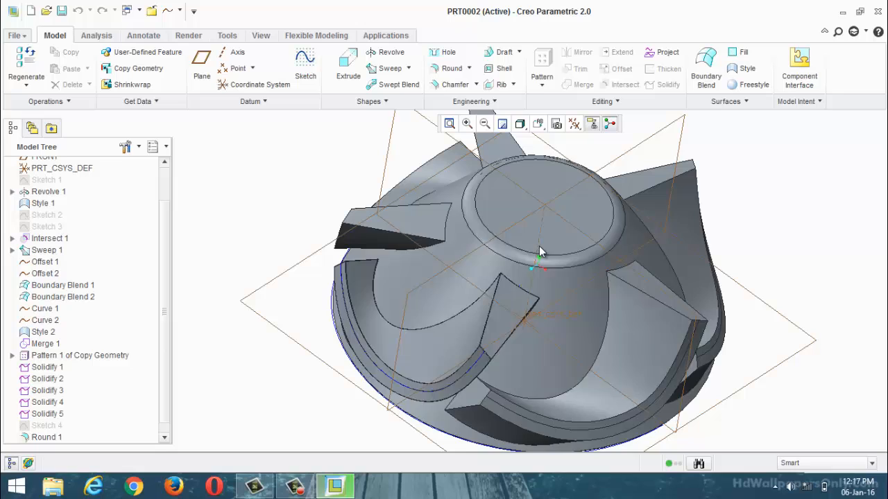
left_click(877, 12)
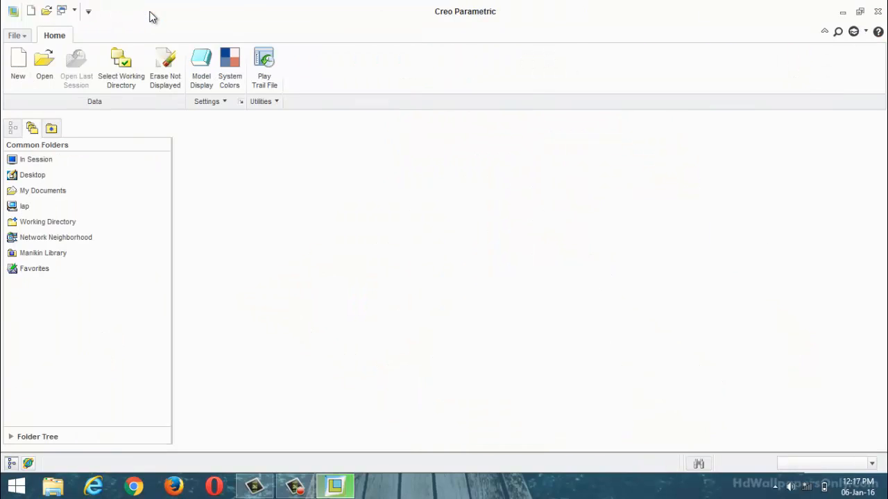
left_click(295, 485)
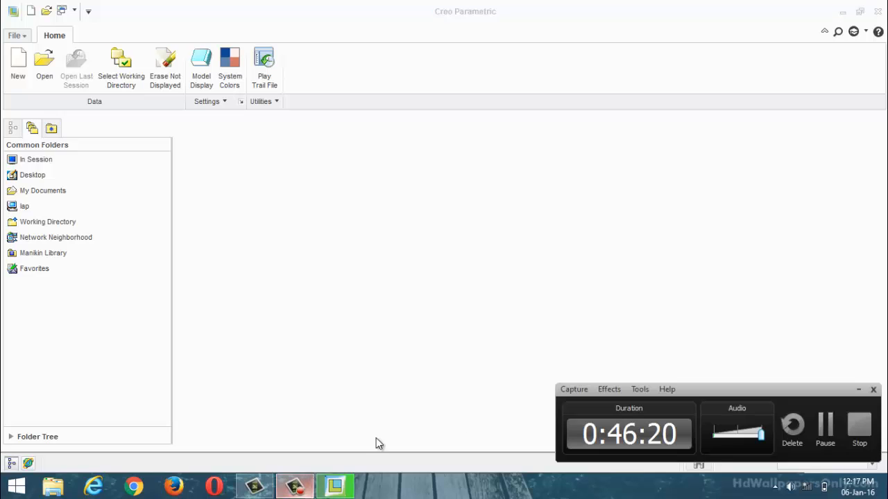
left_click(826, 427)
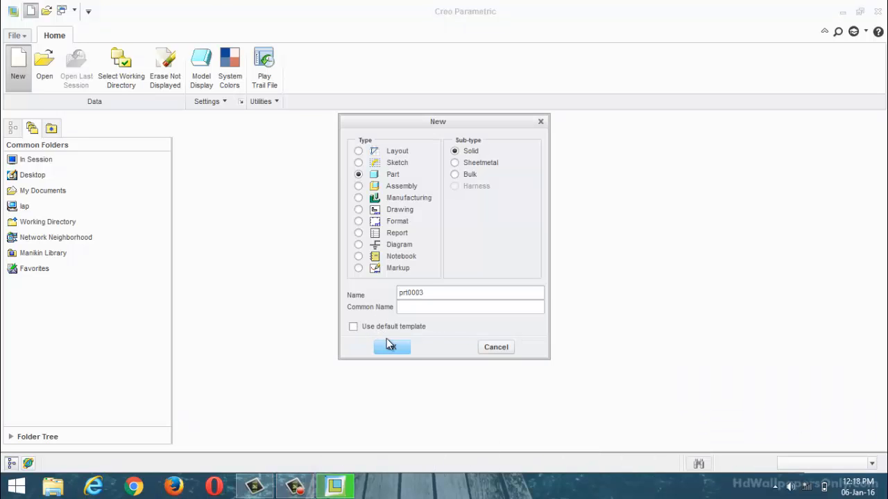
Step: Create the solid part prt0003 from the mmns_part_solid template
left_click(390, 347)
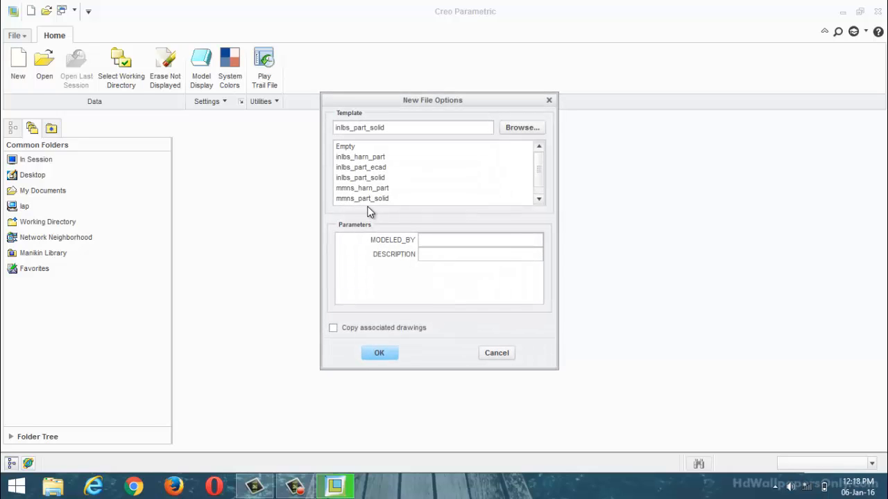
left_click(378, 199)
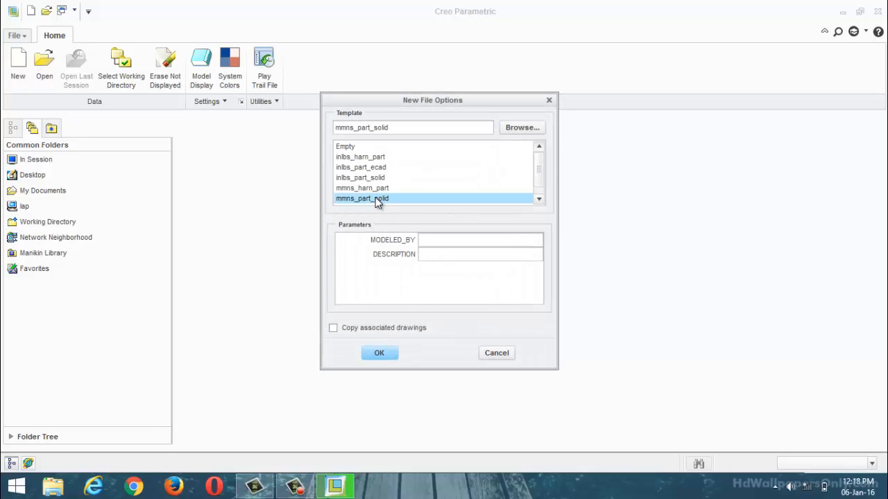
left_click(380, 348)
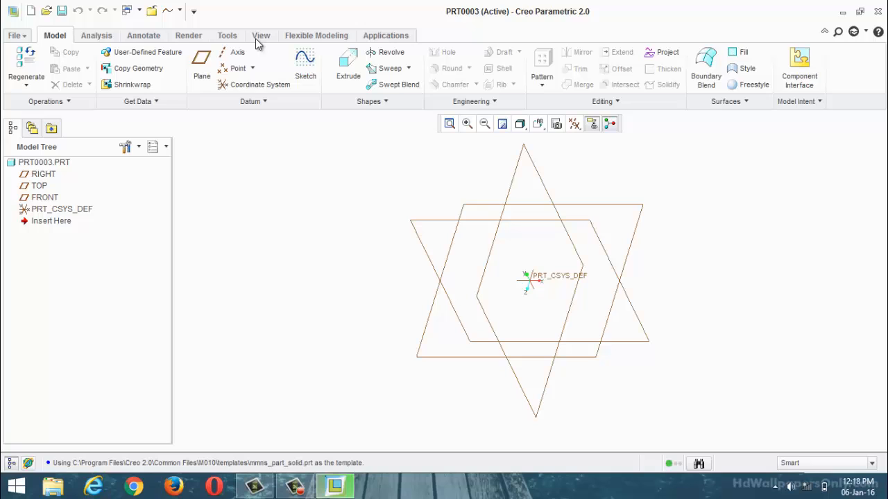
Step: Sketch a wide three-point arc on the TOP plane, crossing the vertical reference, and finish the sketch
left_click(303, 67)
left_click(447, 258)
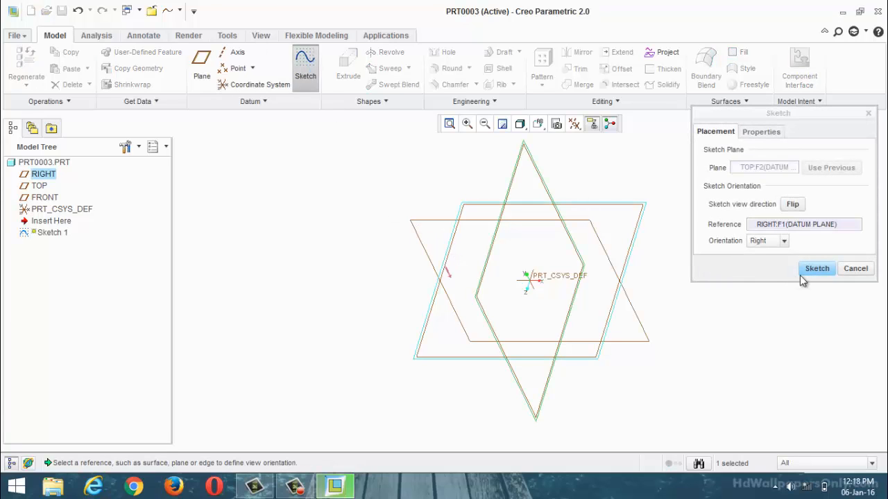
left_click(812, 270)
left_click(326, 56)
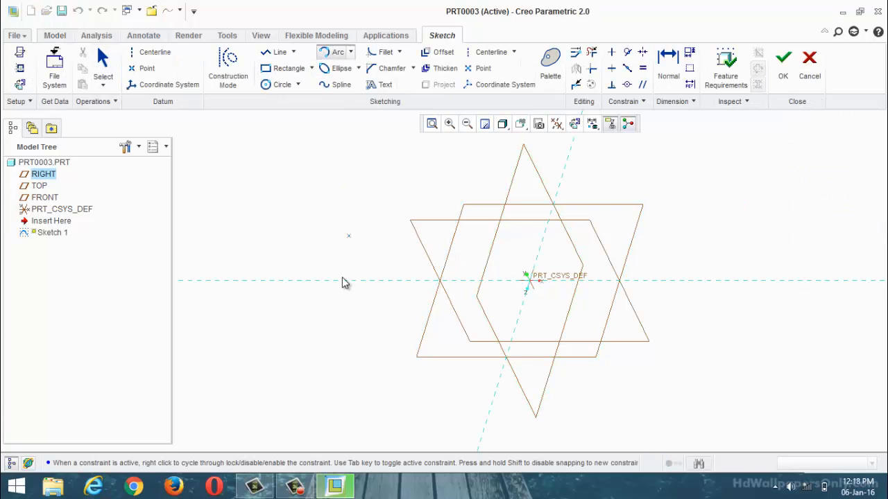
left_click(341, 301)
left_click(679, 245)
left_click(636, 224)
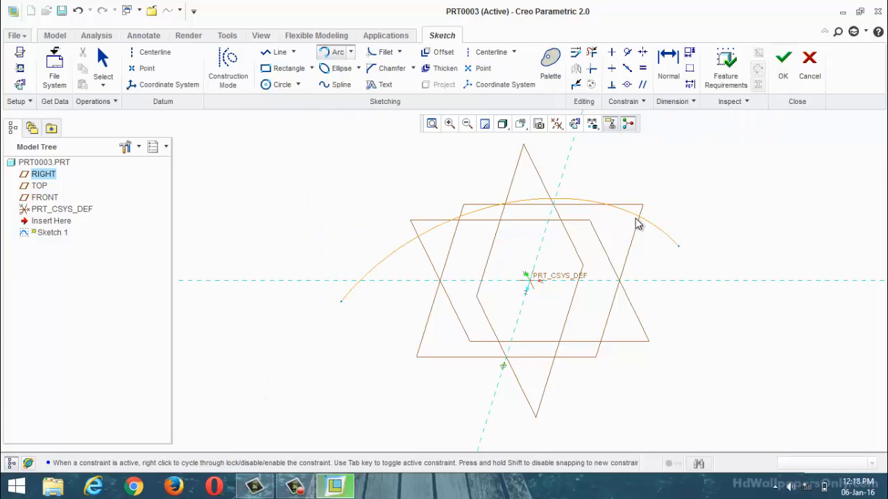
left_click(783, 64)
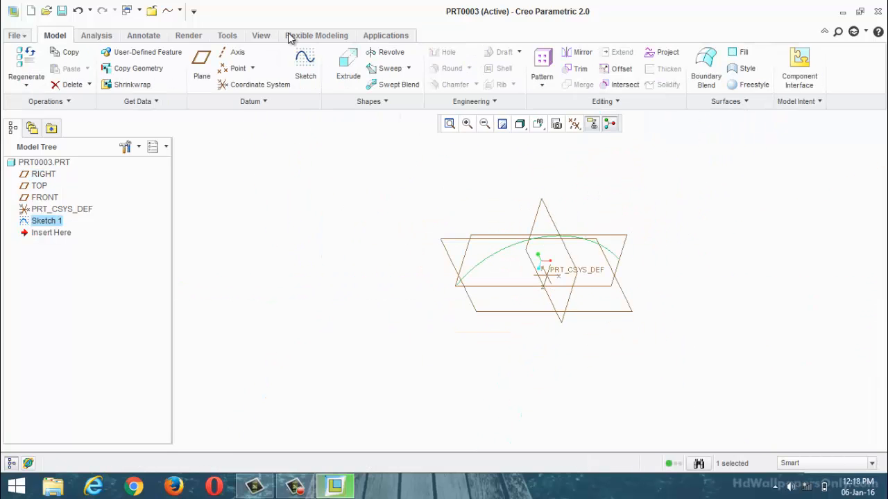
Step: Extrude the arc sketch as a surface to a depth of 640.90 mm
left_click(341, 71)
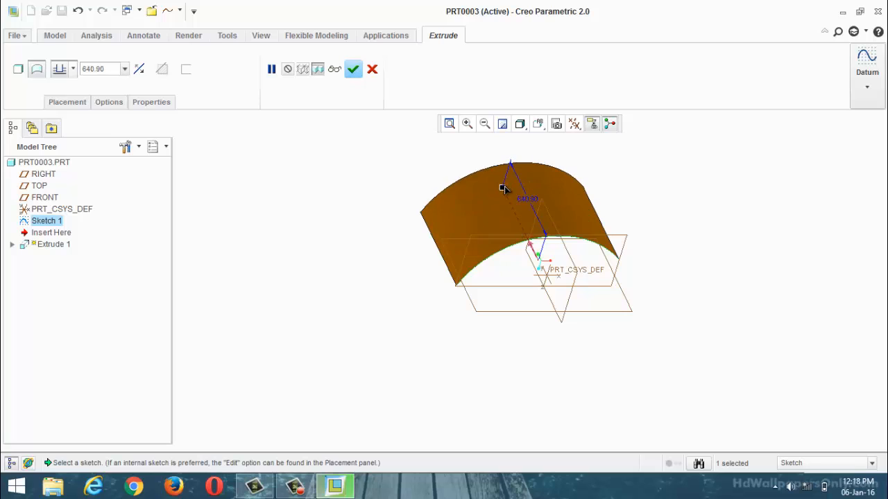
left_click(354, 69)
middle_click_drag(360, 208, 438, 206)
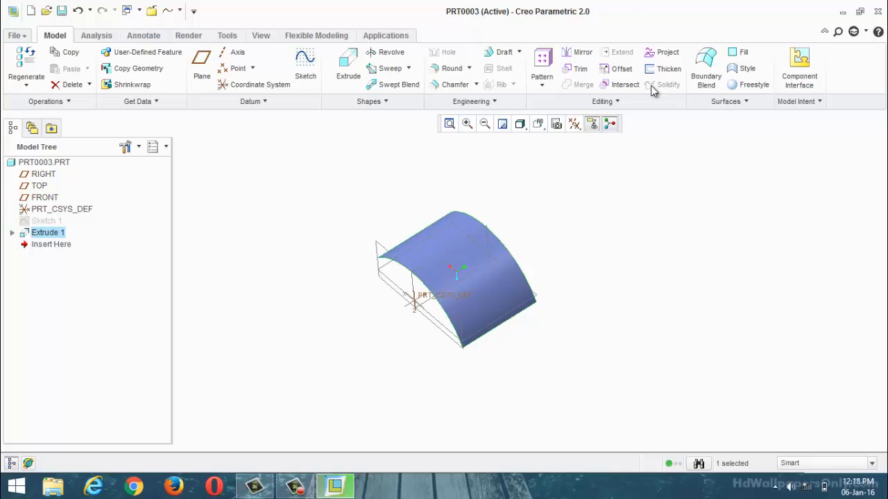
Step: Start a Style feature and set the FRONT datum plane as its active plane
left_click(749, 74)
scroll(523, 264, "down", 3)
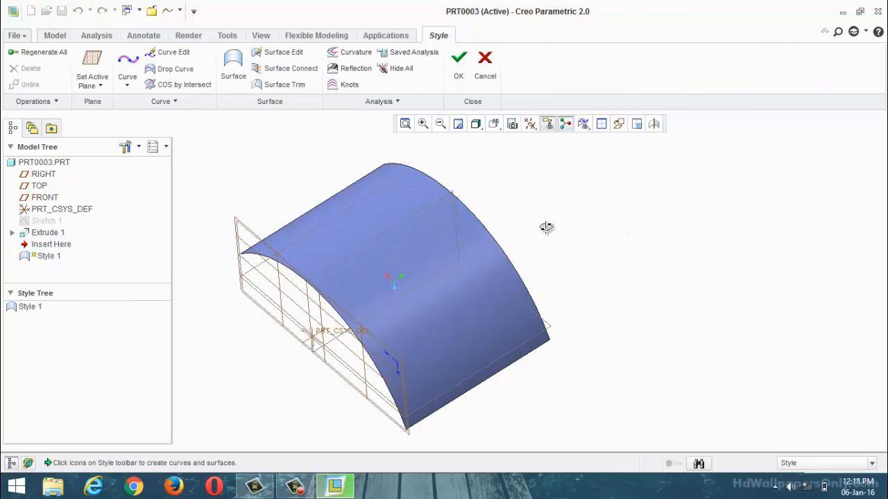
middle_click_drag(547, 228, 546, 240)
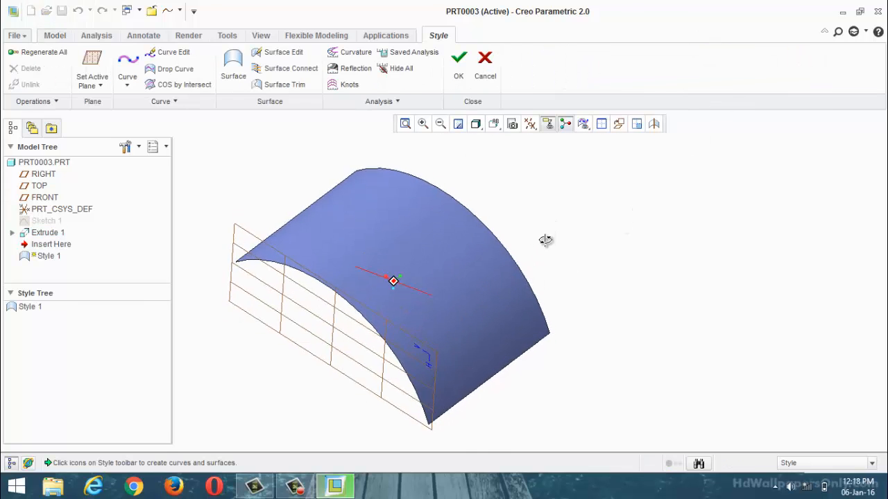
left_click(95, 76)
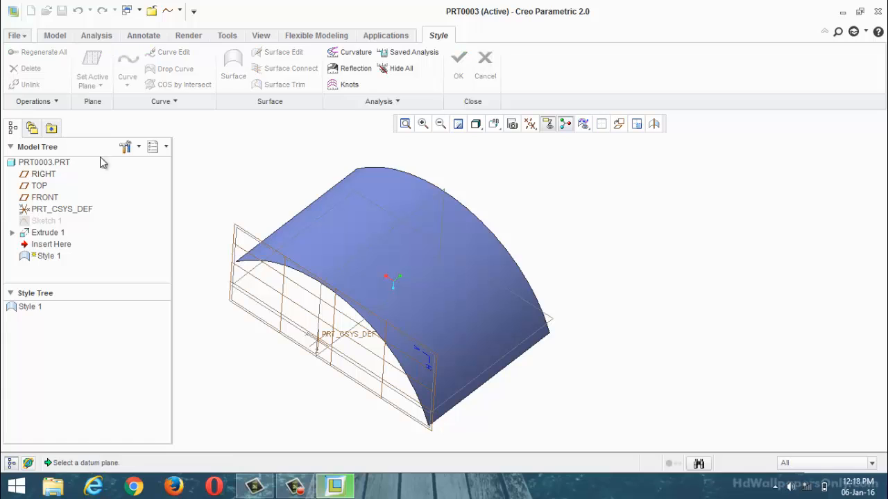
left_click(244, 282)
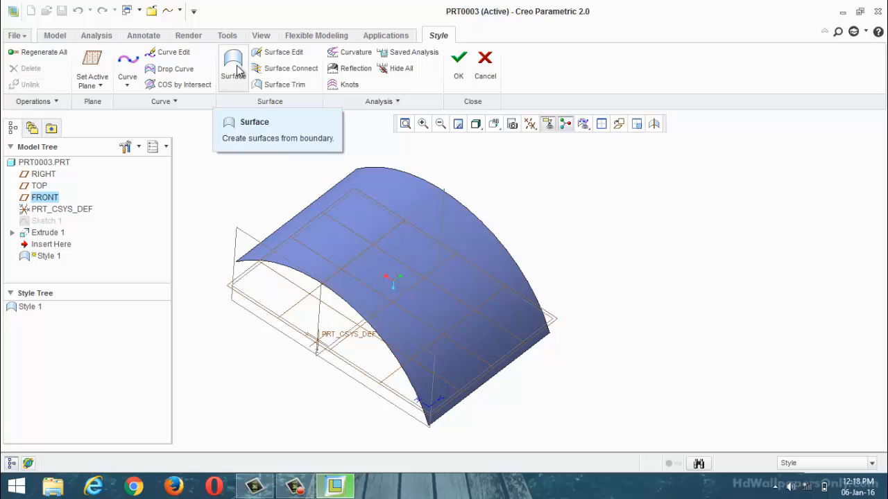
Step: Start Surface Edit on the extruded arc surface
left_click(281, 58)
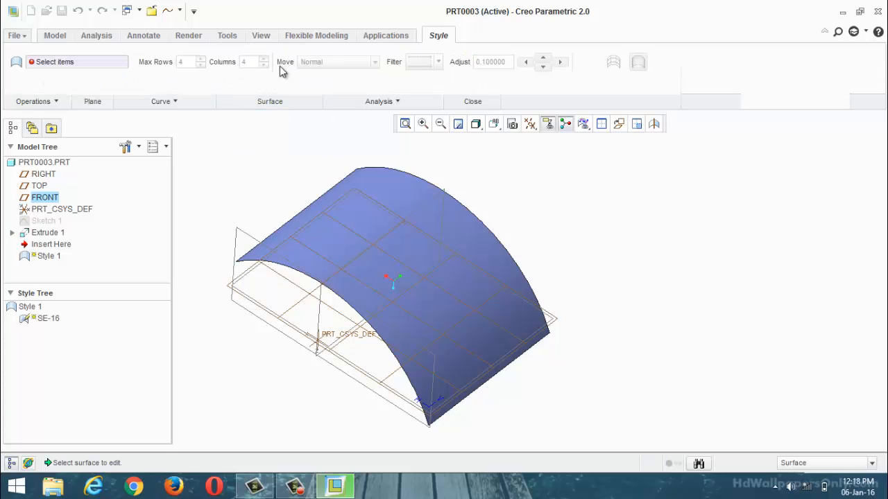
left_click(370, 200)
mouse_move(548, 213)
middle_mouse_down()
mouse_move(527, 182)
mouse_move(462, 188)
mouse_move(448, 209)
mouse_move(483, 201)
mouse_move(460, 212)
middle_mouse_up()
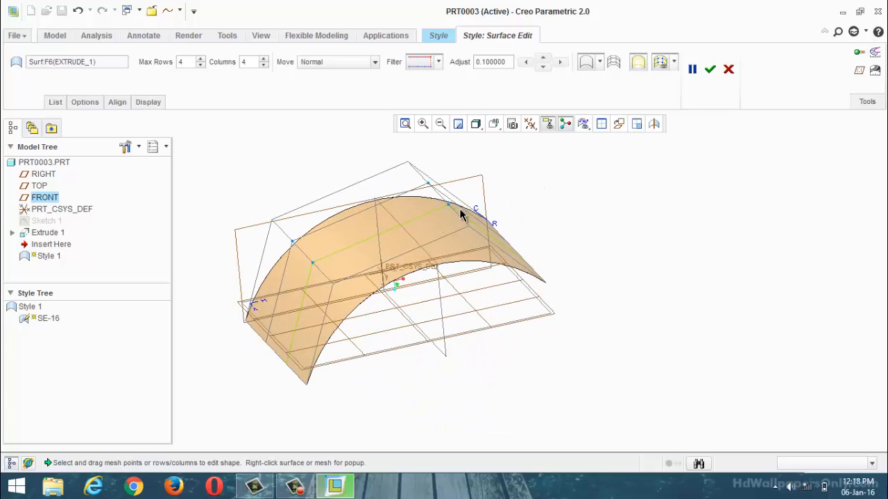
Step: Show the edited surface with dense mesh lines and restore its plain display
left_click(600, 64)
left_click(591, 119)
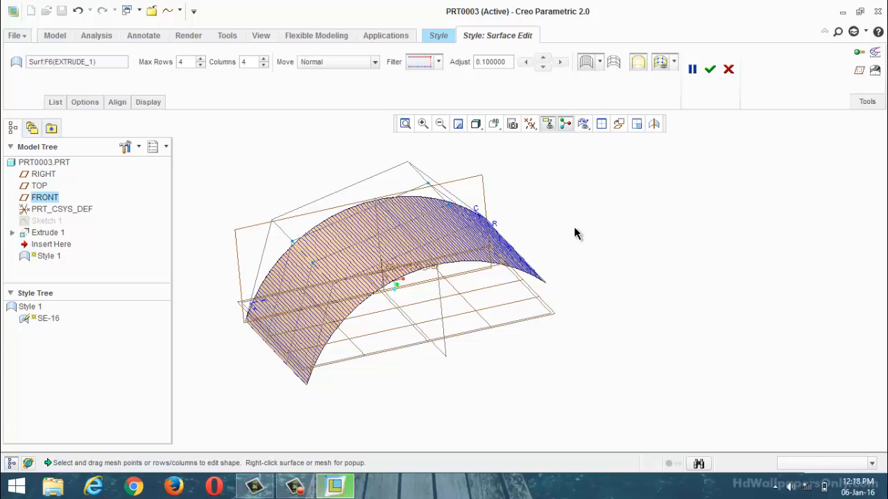
mouse_move(574, 233)
middle_mouse_down()
mouse_move(557, 254)
mouse_move(545, 242)
mouse_move(563, 227)
middle_mouse_up()
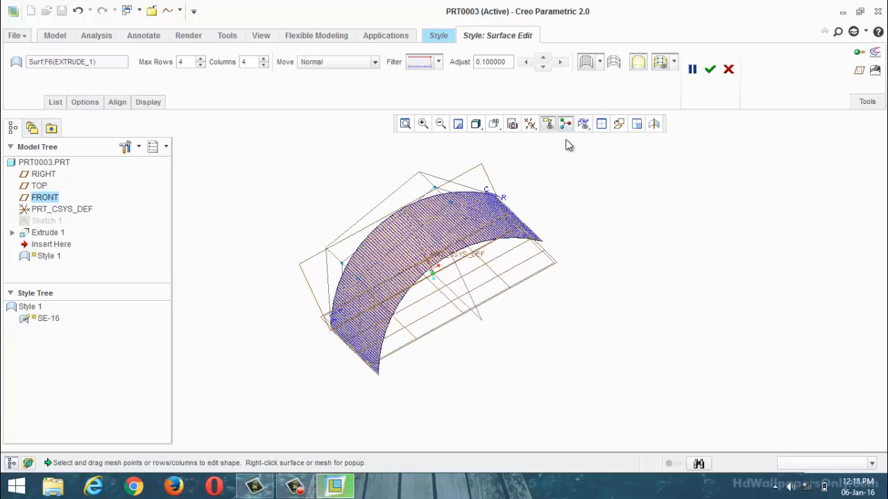
left_click(601, 64)
left_click(589, 87)
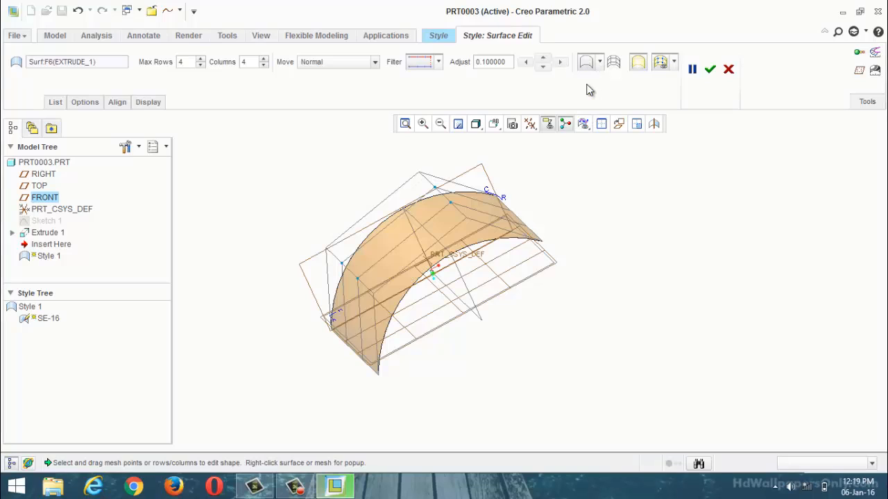
Step: Hide the surface's control mesh, show it again and switch to the remaining mesh display mode
left_click(673, 63)
left_click(665, 84)
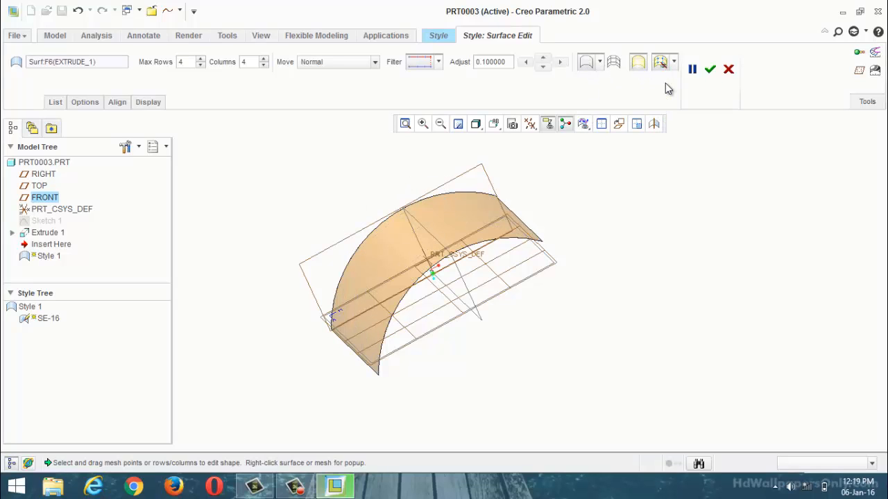
middle_click_drag(649, 165, 665, 146)
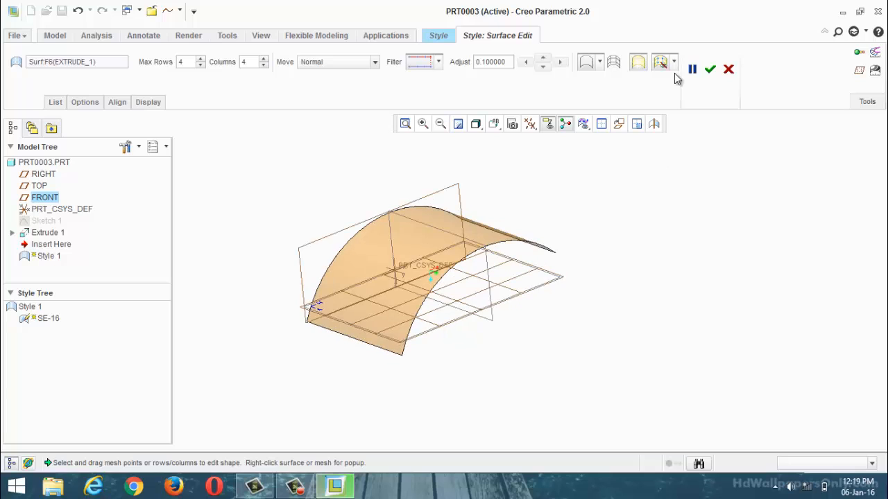
left_click(674, 63)
left_click(661, 100)
left_click(673, 63)
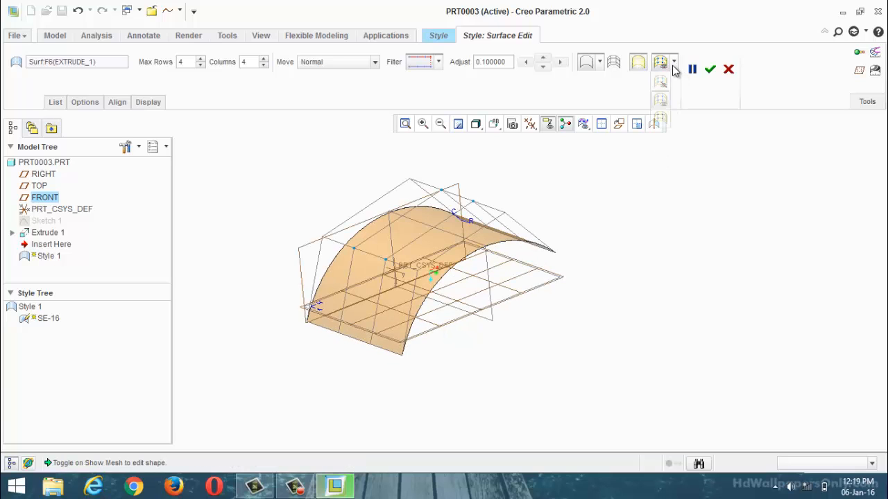
left_click(661, 119)
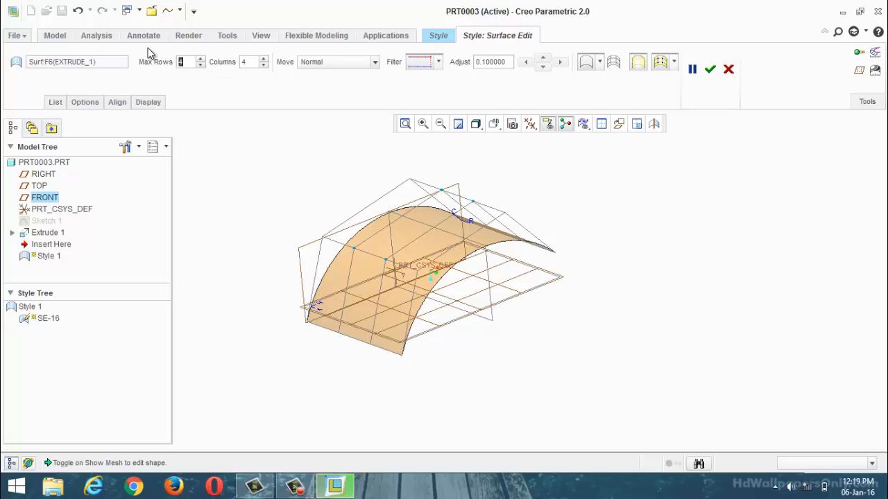
Step: Set the control mesh of the surface to 10 maximum rows and 10 columns
type("10")
key("Return")
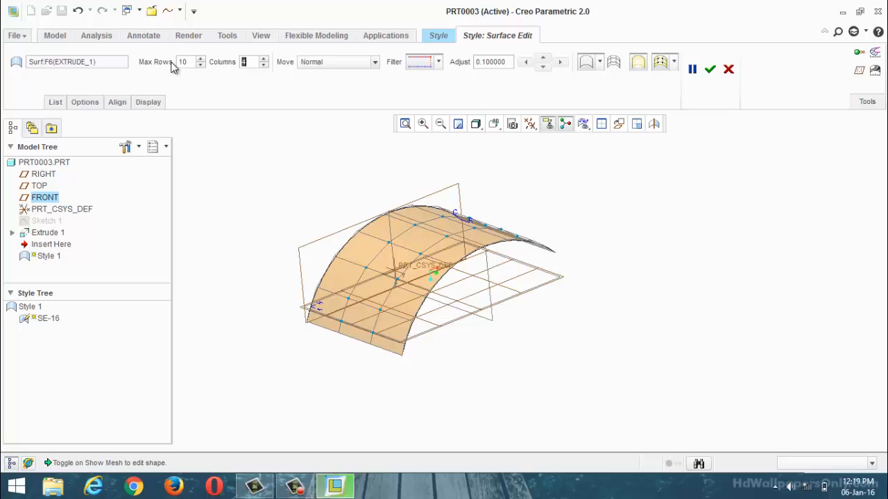
type("10")
key("Return")
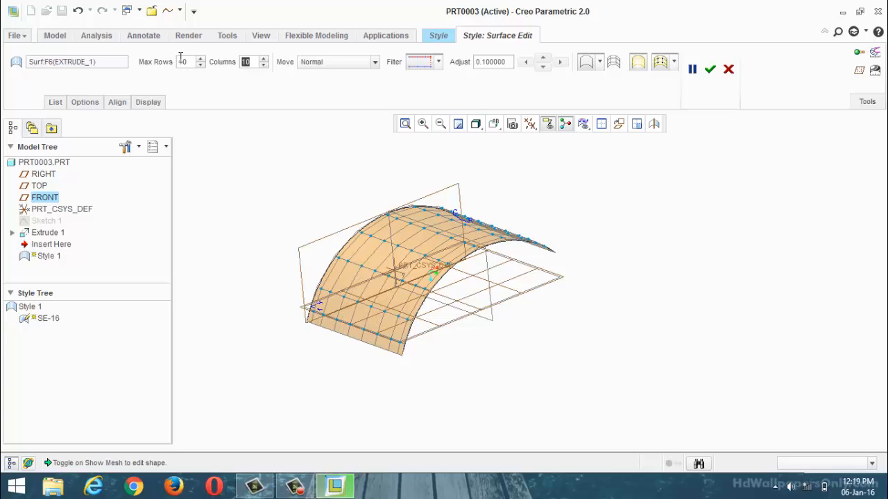
Step: Pull two separate lines of mesh points outward along the surface normal to form two raised ridges, and finish the surface edit
left_click_drag(371, 259, 364, 227)
mouse_move(491, 303)
middle_mouse_down()
mouse_move(509, 322)
mouse_move(539, 328)
mouse_move(504, 311)
mouse_move(506, 294)
middle_mouse_up()
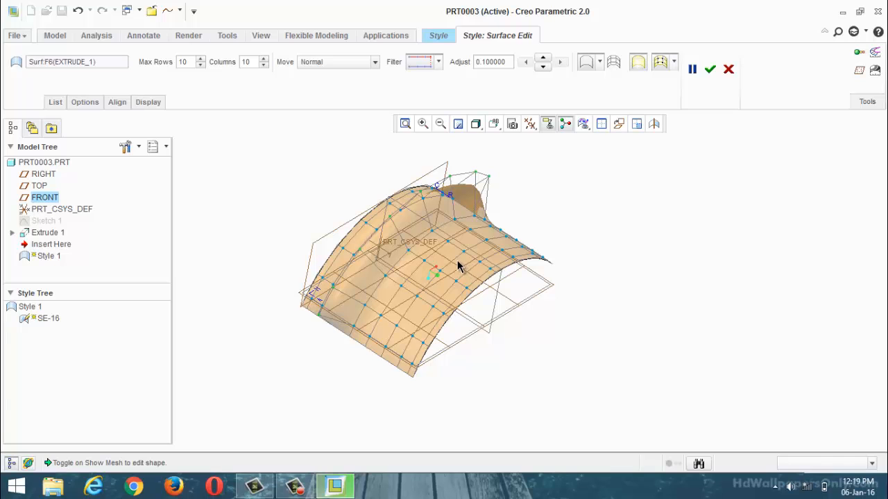
left_click_drag(458, 267, 454, 245)
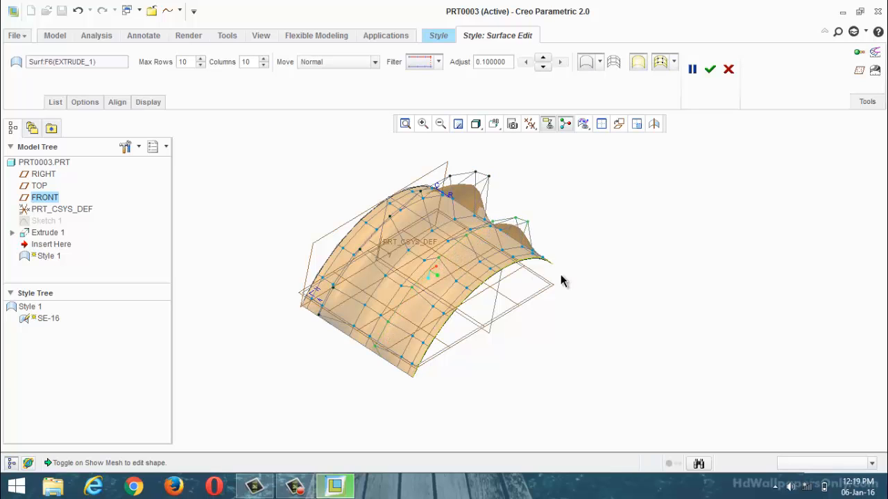
middle_click_drag(561, 281, 620, 181)
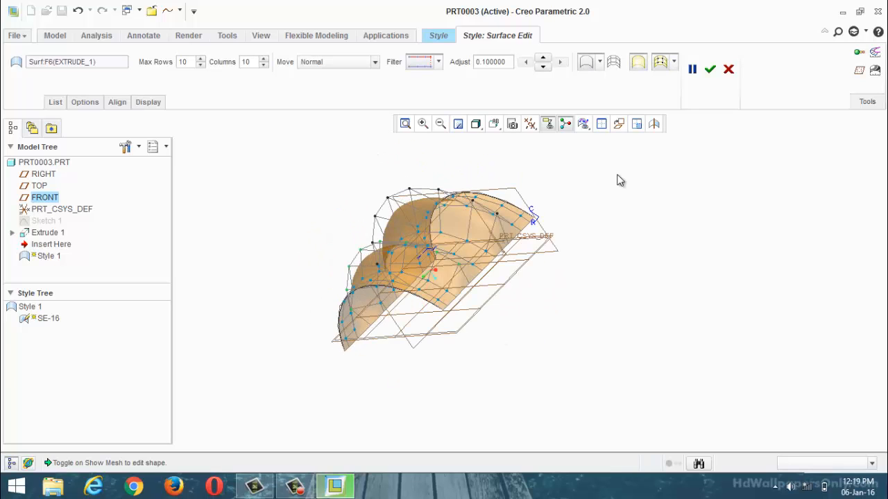
middle_click_drag(645, 213, 686, 190)
left_click_drag(415, 213, 417, 194)
middle_click_drag(417, 195, 485, 159)
left_click(709, 68)
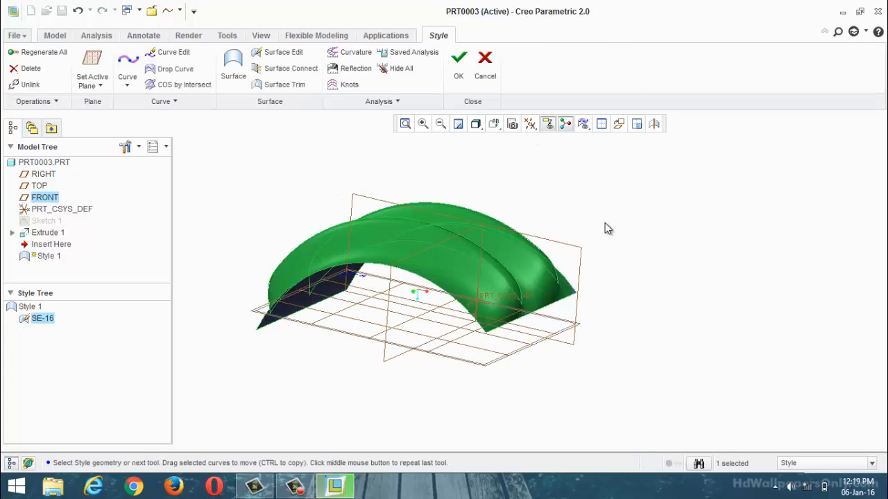
Step: Reopen surface edit SE-16 for redefinition, try to pull a mesh line running across both ridges, and undo the change
left_click(615, 223)
middle_click_drag(614, 225, 670, 296)
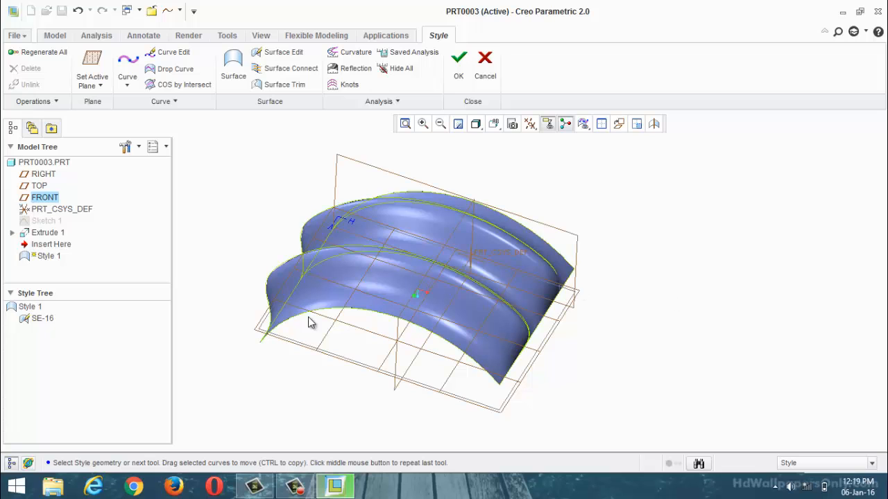
right_click(49, 321)
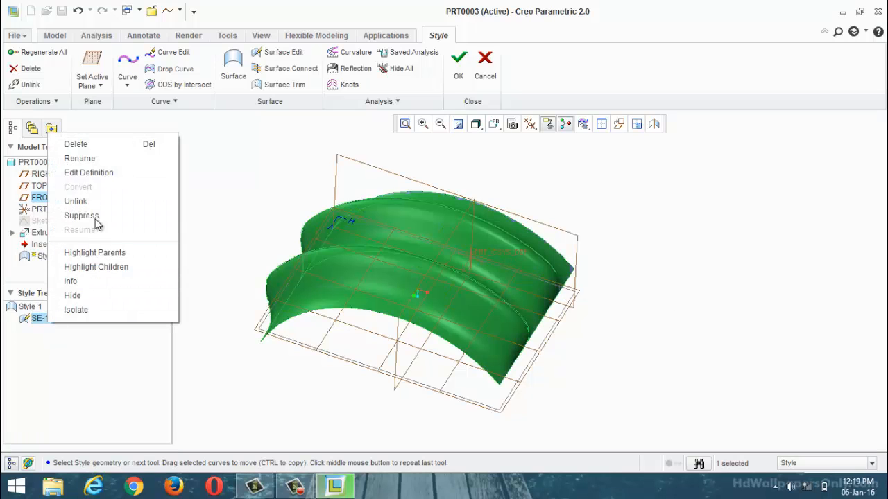
left_click(88, 173)
middle_click_drag(310, 259, 326, 283)
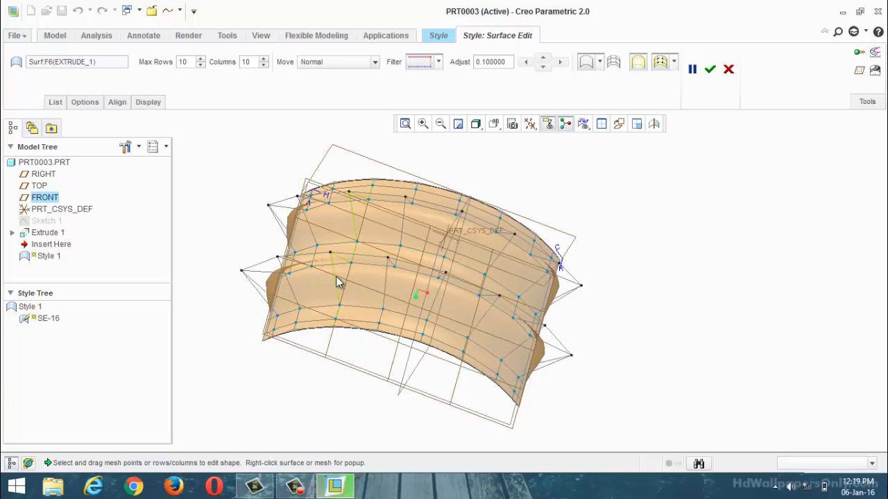
left_click_drag(341, 284, 318, 167)
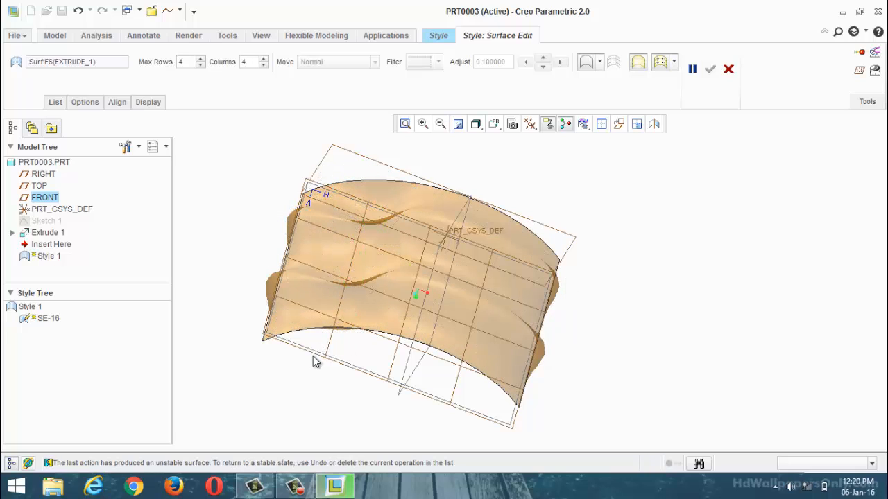
key("ctrl+z")
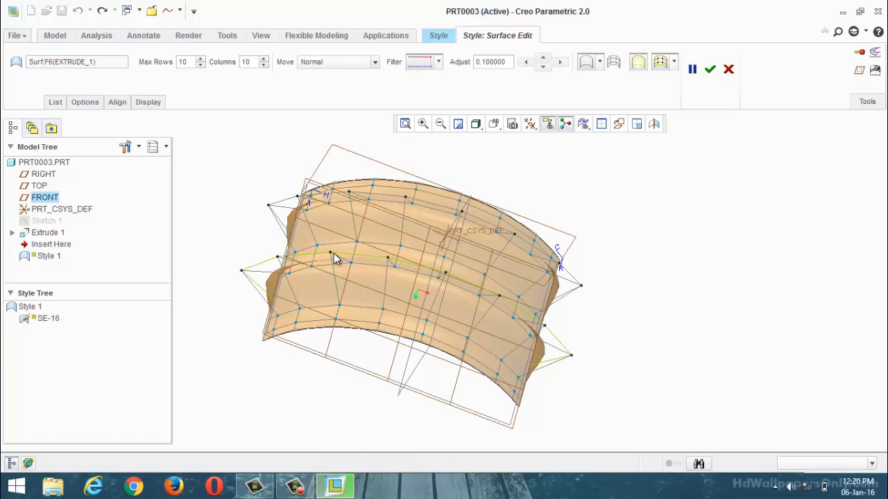
Step: Push one mesh point on each of the two ridges inward to dent them, and finish the surface edit
left_click_drag(332, 258, 339, 292)
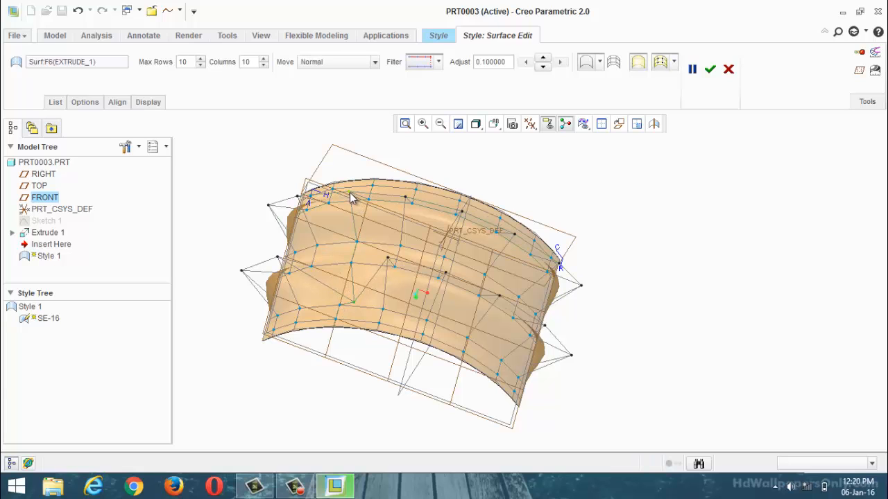
left_click_drag(352, 197, 361, 236)
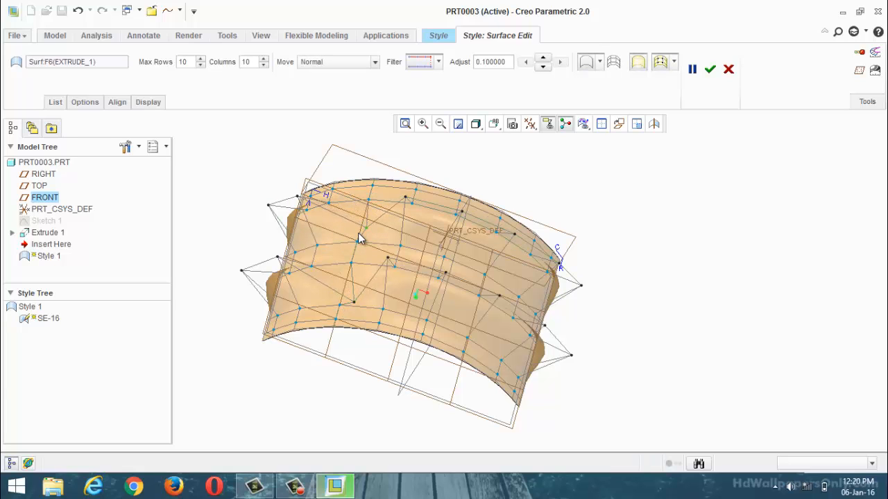
left_click(710, 72)
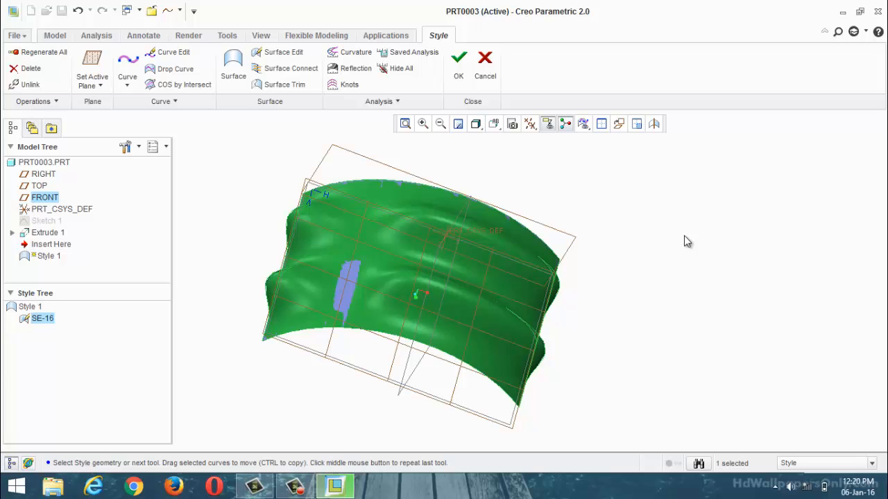
middle_click_drag(684, 235, 573, 294)
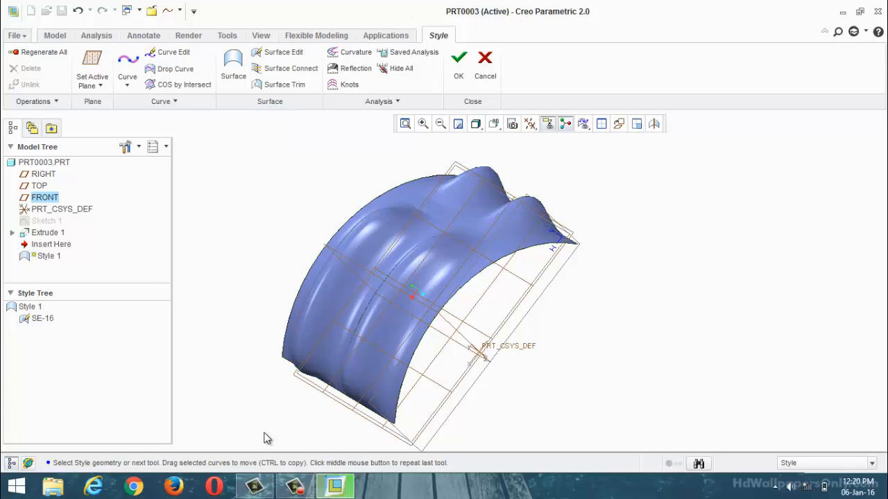
left_click(280, 489)
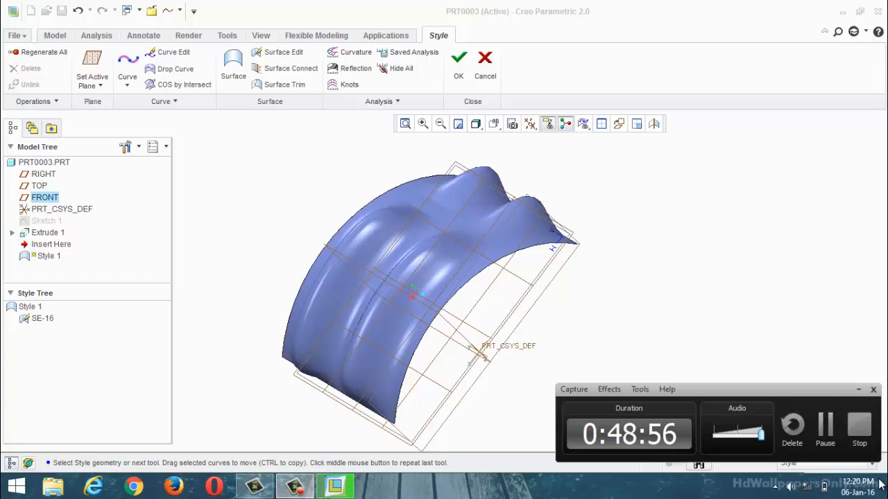
left_click(820, 425)
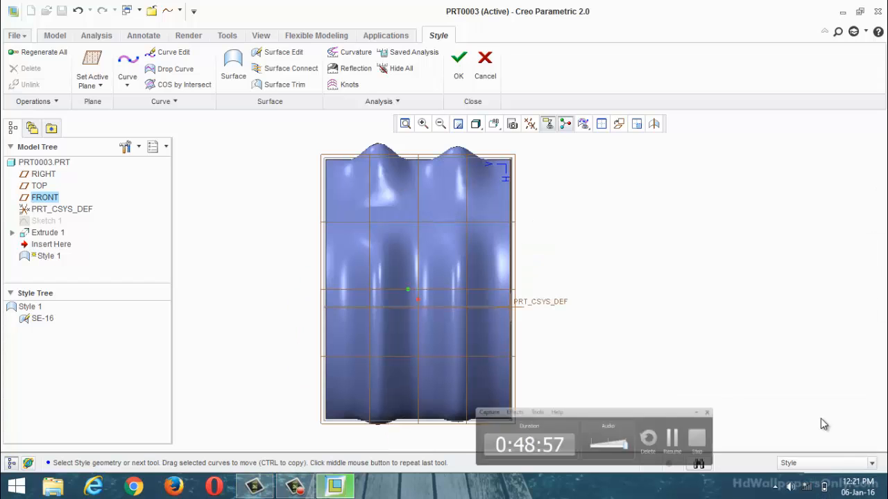
Step: Complete the Style feature, and undo it together with the extrusion and its sketch to empty the part
left_click(463, 75)
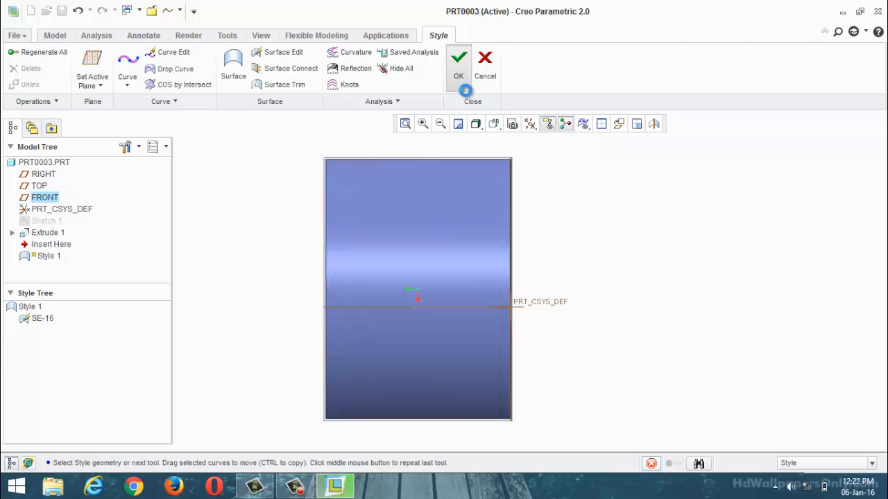
middle_click_drag(597, 331, 495, 320)
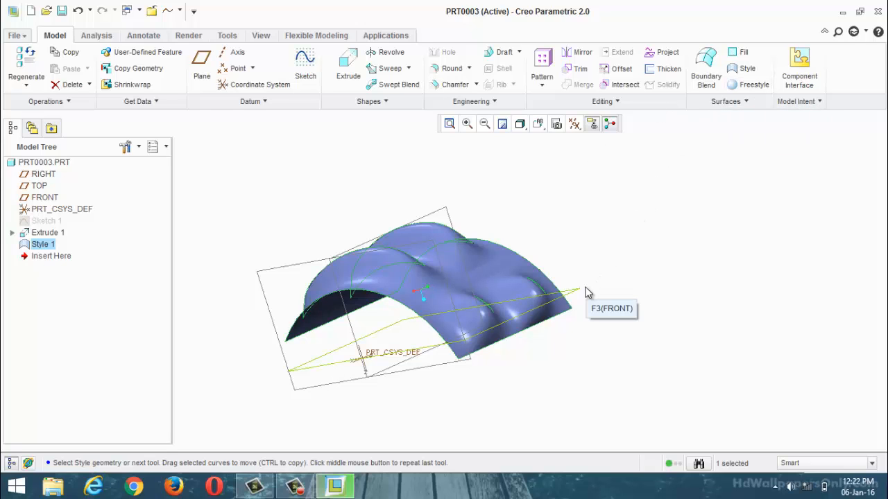
key("ctrl+z")
key("ctrl+z")
key("ctrl+z")
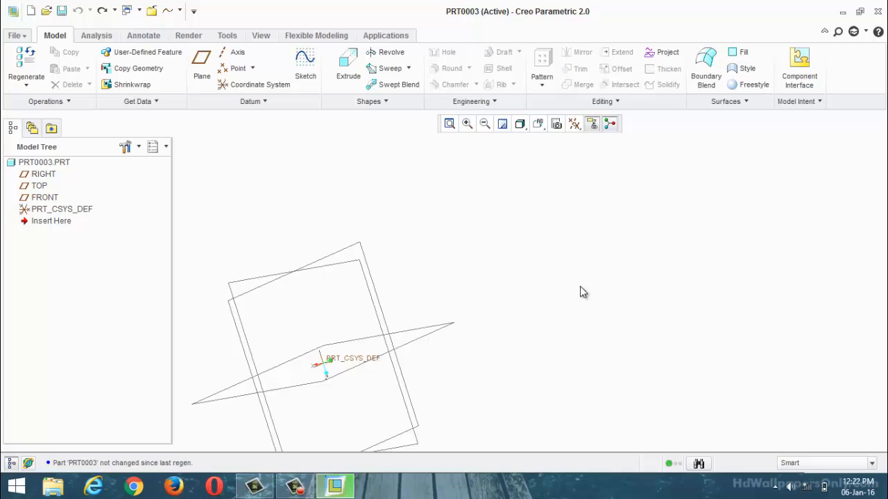
scroll(659, 231, "up", 4)
scroll(604, 281, "down", 1)
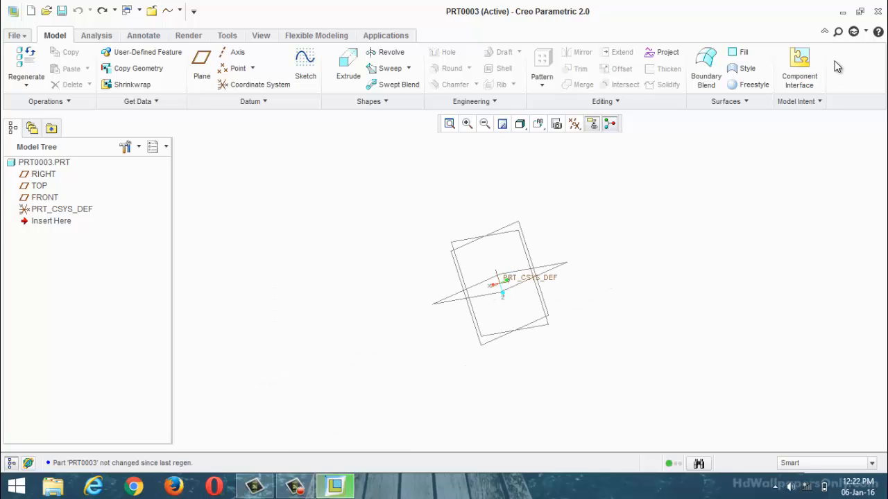
Step: Start a Freestyle feature and place a closed cube primitive as its base shape
left_click(750, 84)
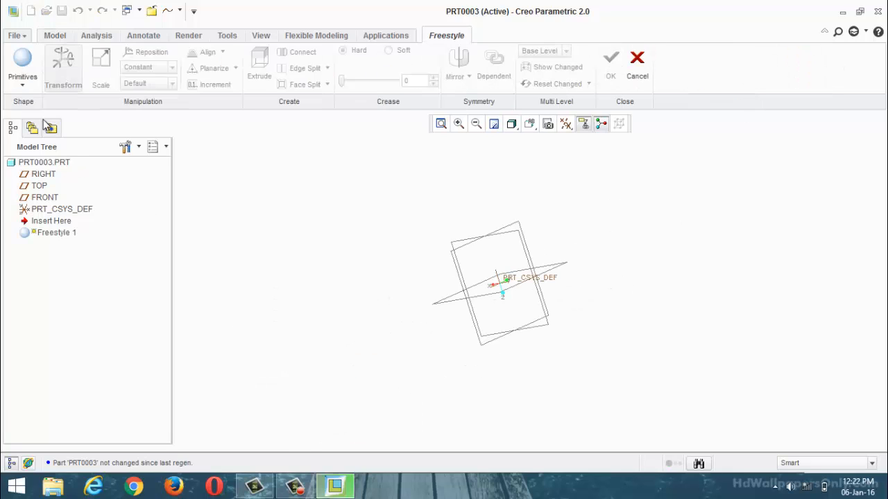
left_click(28, 89)
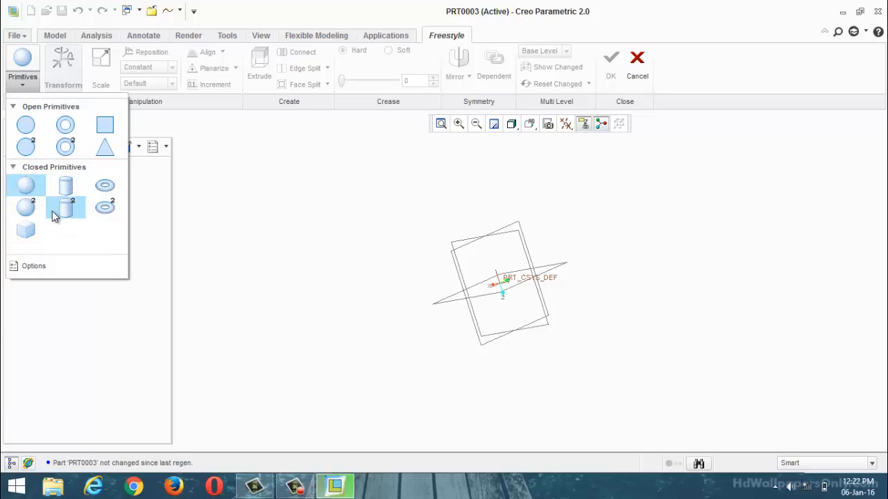
left_click(26, 230)
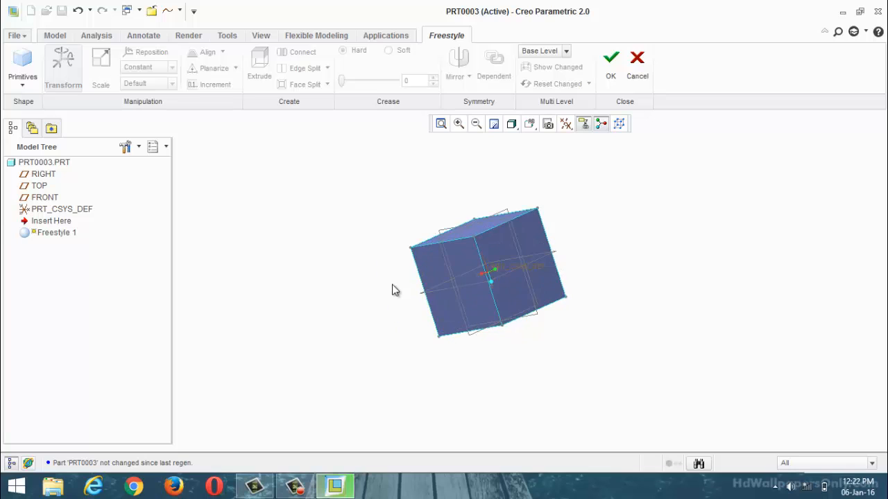
middle_click_drag(392, 285, 396, 259)
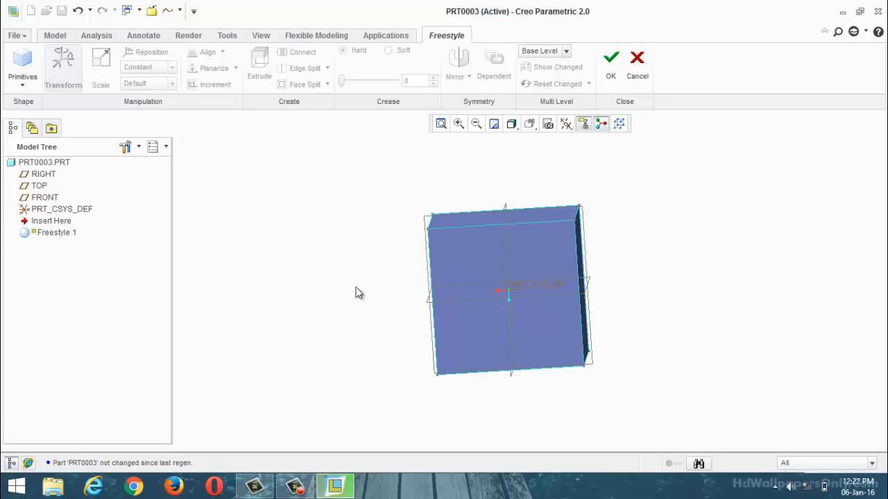
scroll(386, 292, "up", 3)
scroll(432, 276, "down", 3)
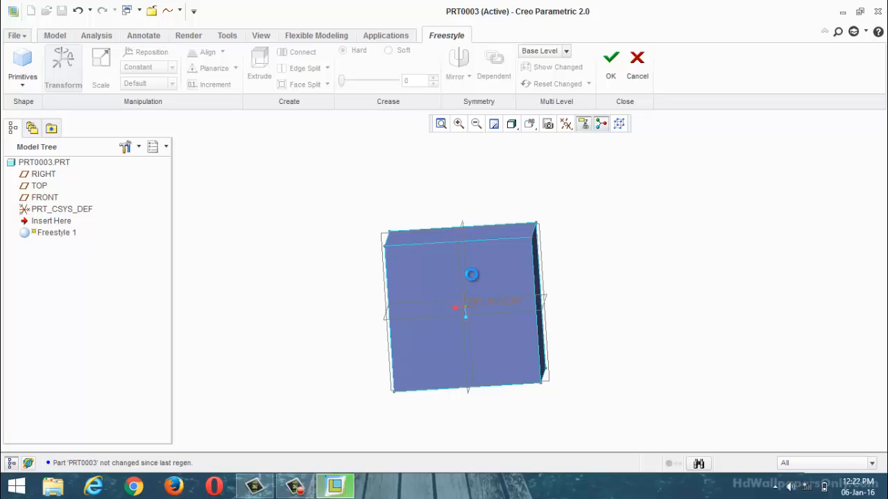
Step: Stretch the cube into a long box by pulling one side face and the adjacent side face outward
left_click(471, 274)
middle_click_drag(495, 274, 469, 297)
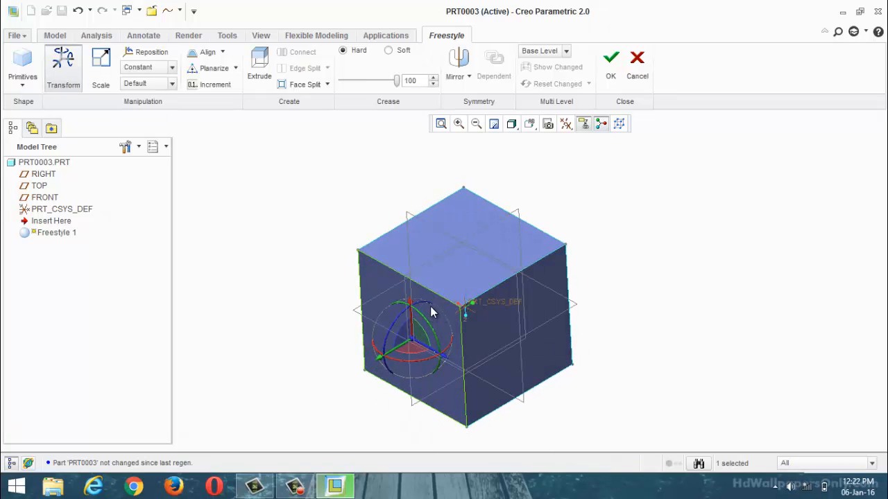
mouse_move(421, 326)
middle_mouse_down()
mouse_move(460, 307)
mouse_move(406, 342)
middle_mouse_up()
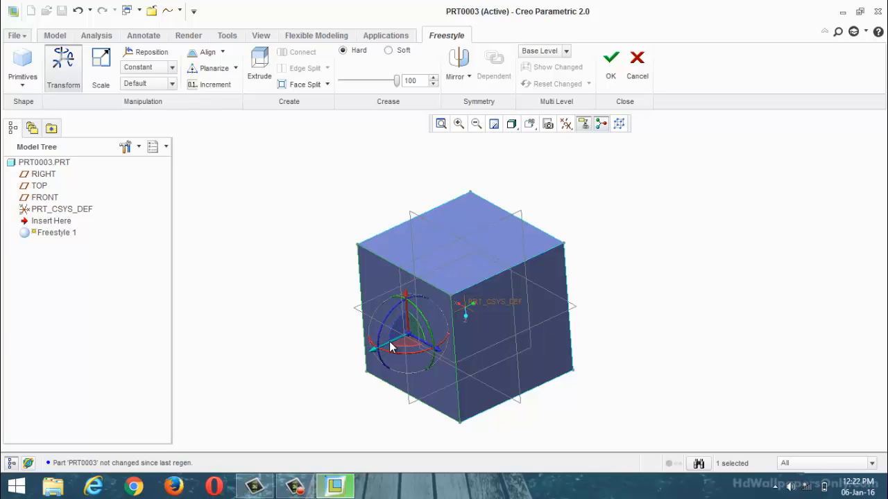
left_click_drag(389, 342, 324, 378)
scroll(448, 264, "up", 2)
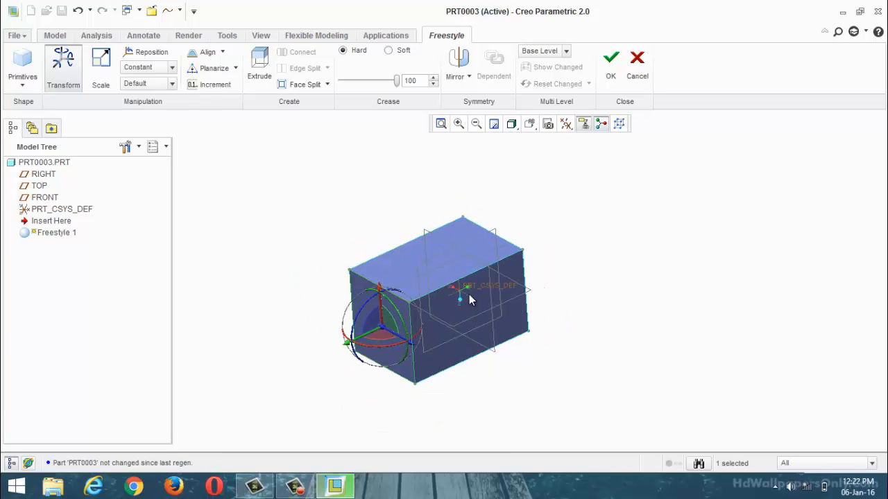
left_click(468, 306)
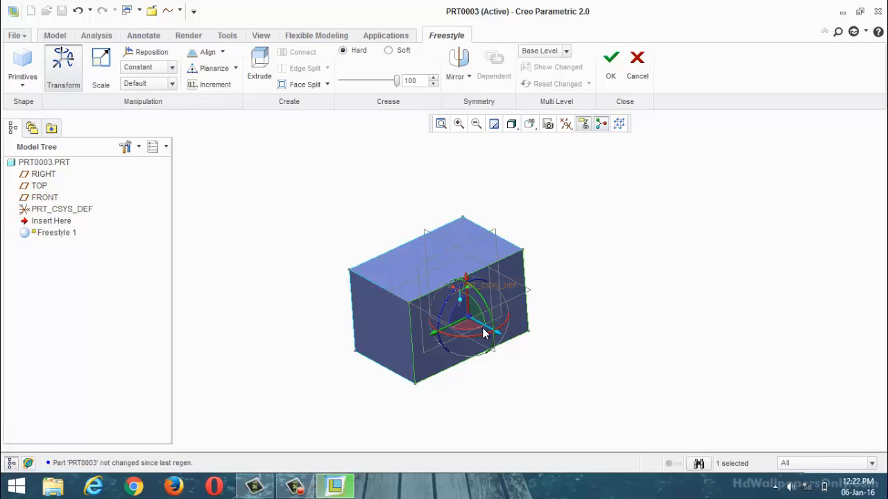
left_click_drag(524, 347, 608, 409)
scroll(546, 298, "up", 1)
Step: Shift the upper face of the box within a plane to slant the sides, and finish the Freestyle feature
left_click(541, 297)
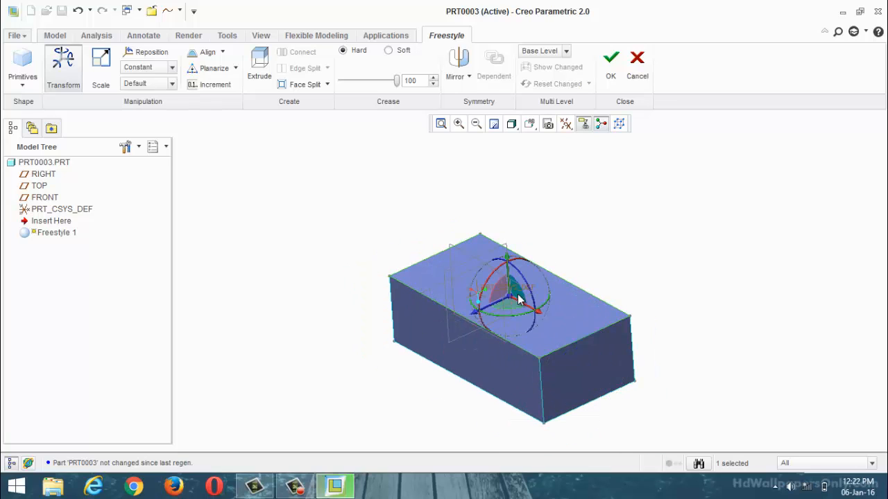
left_click_drag(510, 276, 490, 257)
scroll(490, 252, "up", 2)
mouse_move(525, 251)
middle_mouse_down()
mouse_move(569, 239)
mouse_move(535, 260)
middle_mouse_up()
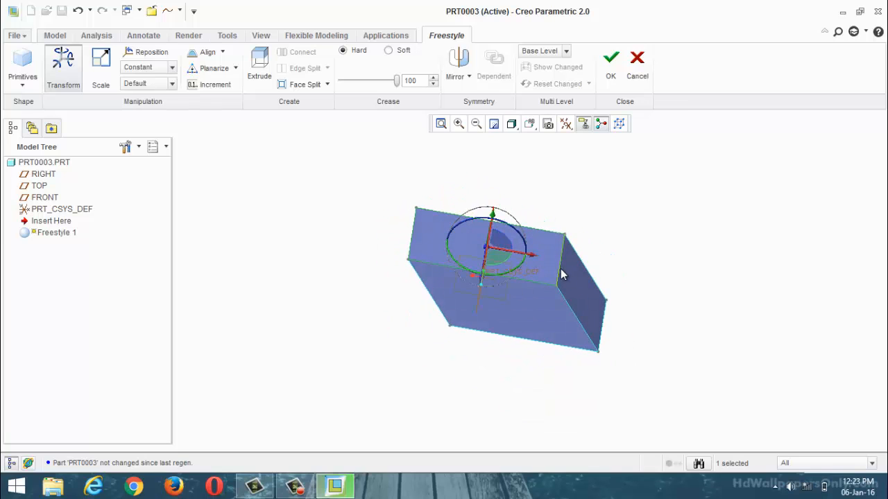
middle_click_drag(531, 299, 593, 208)
left_click(610, 75)
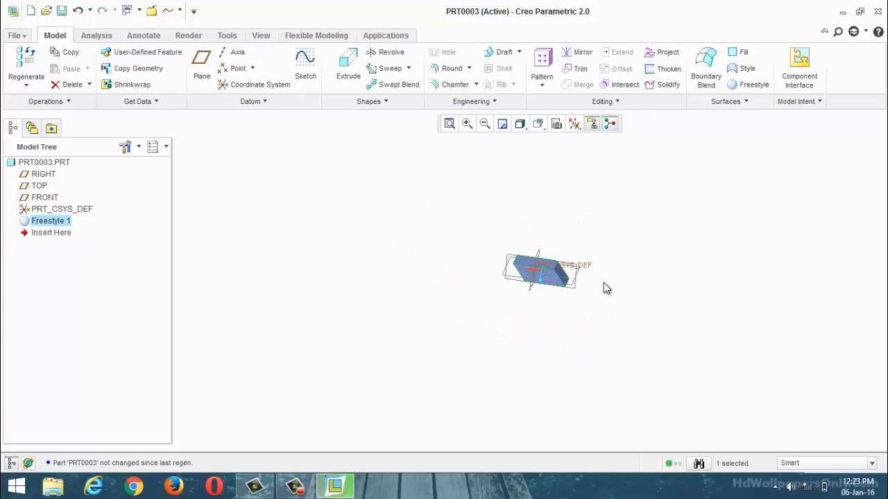
Step: Section the Freestyle box at the RIGHT plane to check its interior, and discard the section
scroll(541, 262, "down", 3)
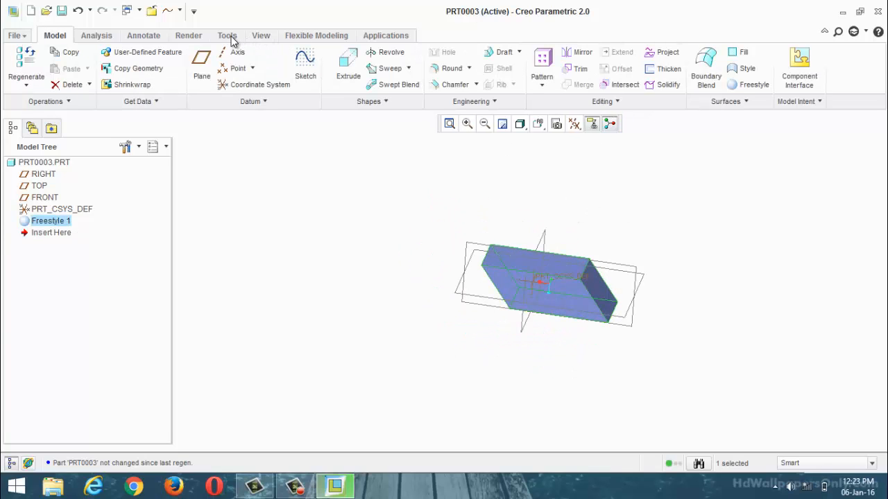
left_click(260, 35)
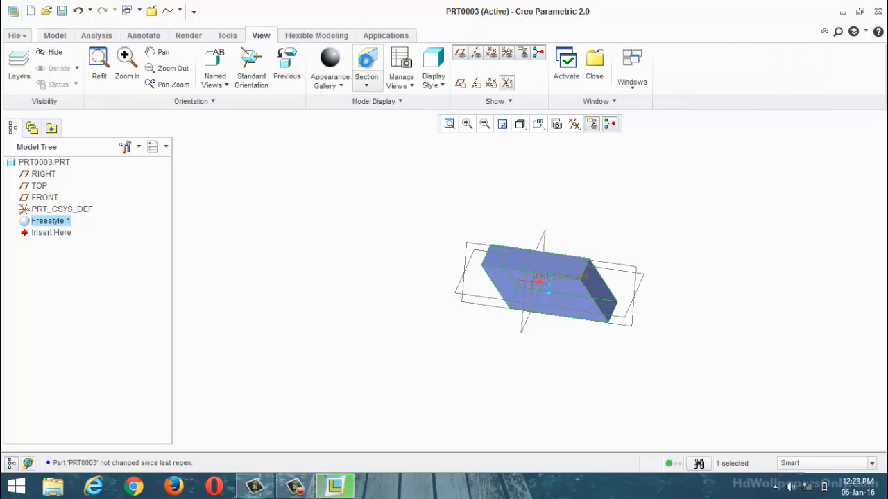
left_click(366, 66)
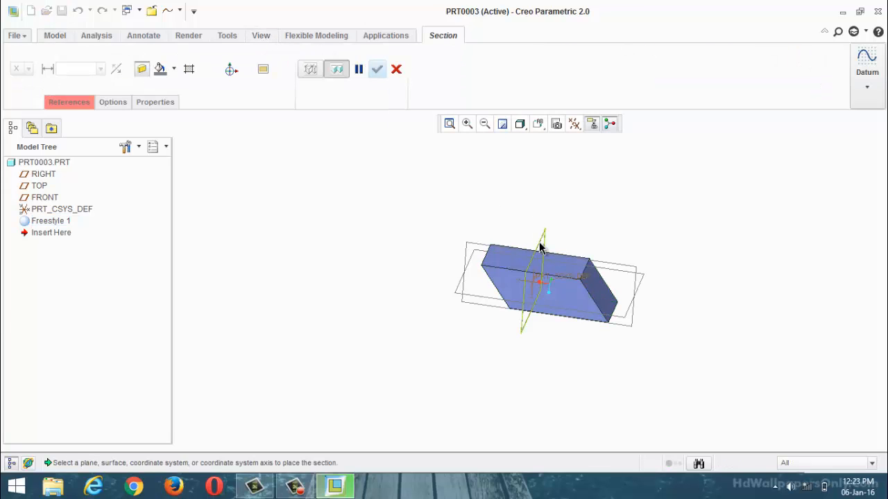
left_click(541, 249)
middle_click_drag(512, 232, 535, 240)
scroll(608, 327, "down", 4)
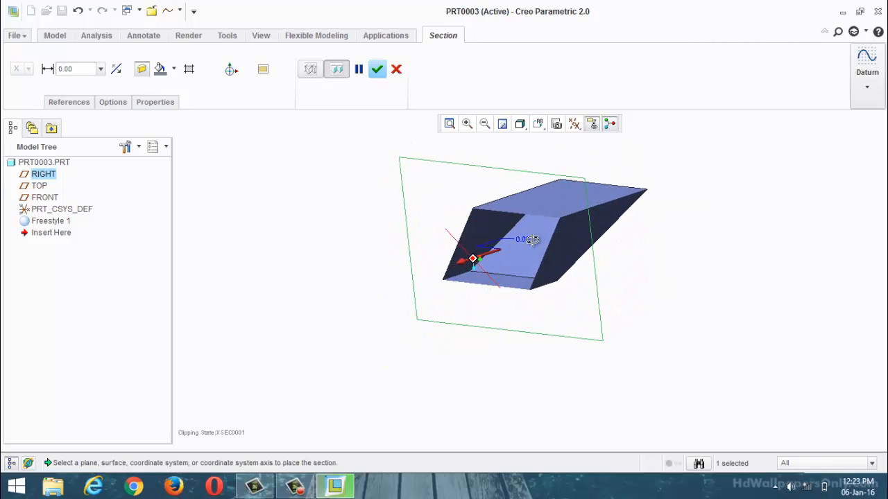
left_click(396, 69)
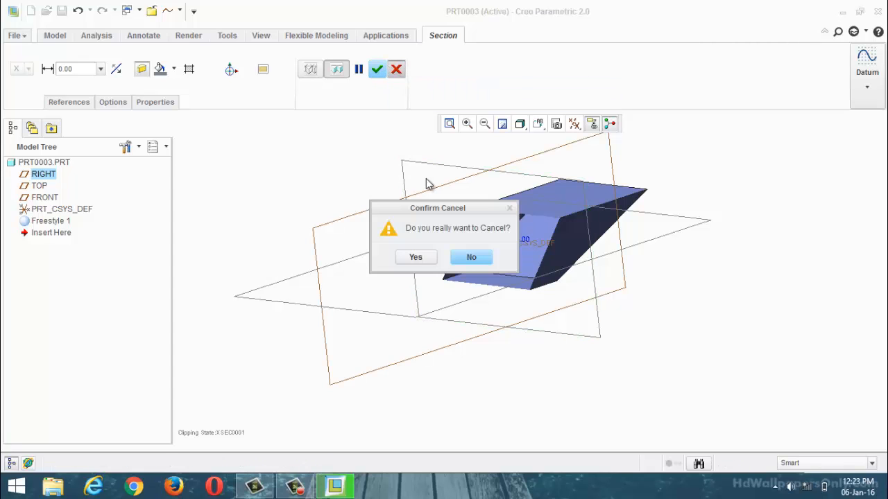
left_click(422, 258)
left_click(294, 220)
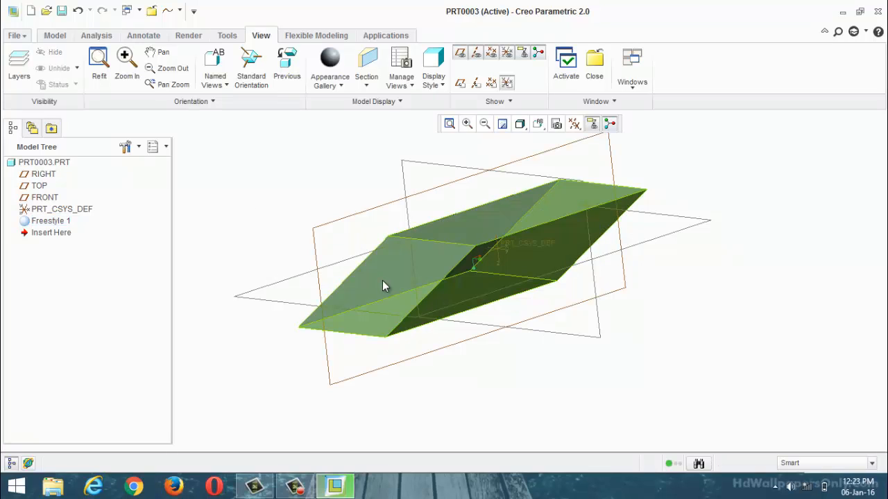
Step: Remove the Freestyle box from the part
mouse_move(376, 275)
middle_mouse_down()
mouse_move(470, 311)
mouse_move(392, 327)
mouse_move(403, 340)
mouse_move(451, 311)
mouse_move(392, 330)
mouse_move(336, 312)
mouse_move(226, 341)
middle_mouse_up()
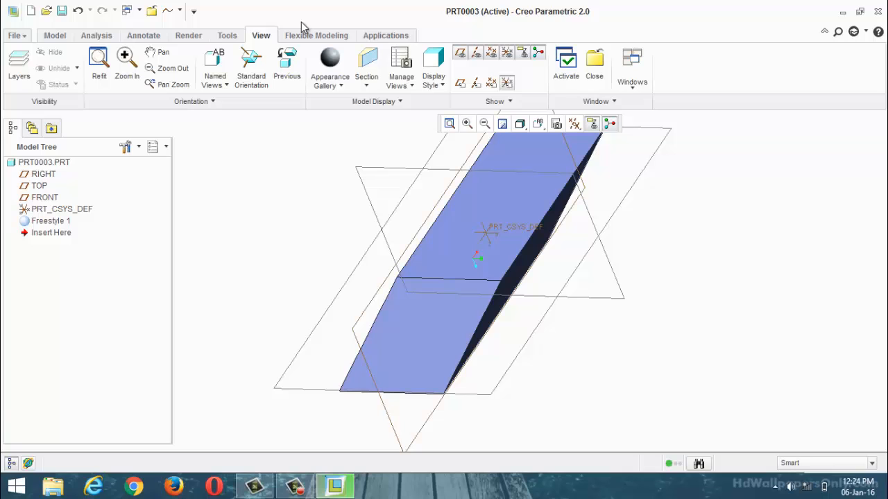
left_click(508, 225)
key("Delete")
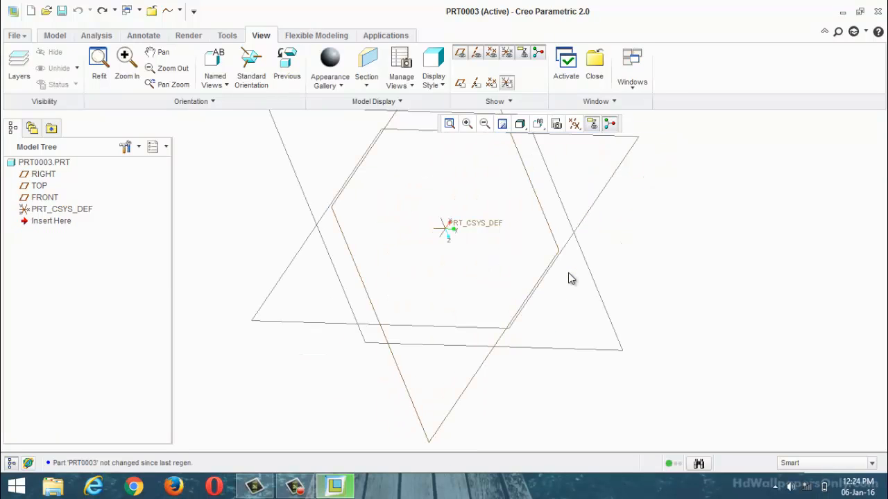
Step: Start a new Freestyle feature and insert the closed cube primitive
scroll(572, 284, "down", 5)
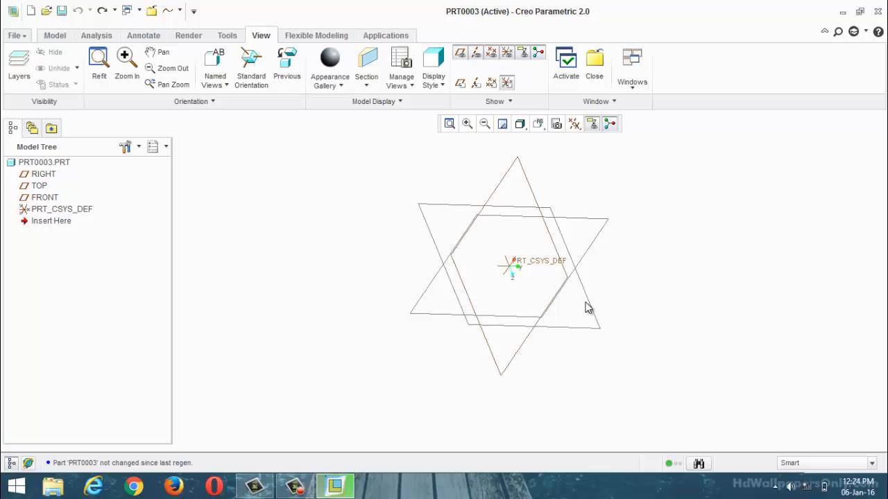
left_click(55, 35)
left_click(747, 87)
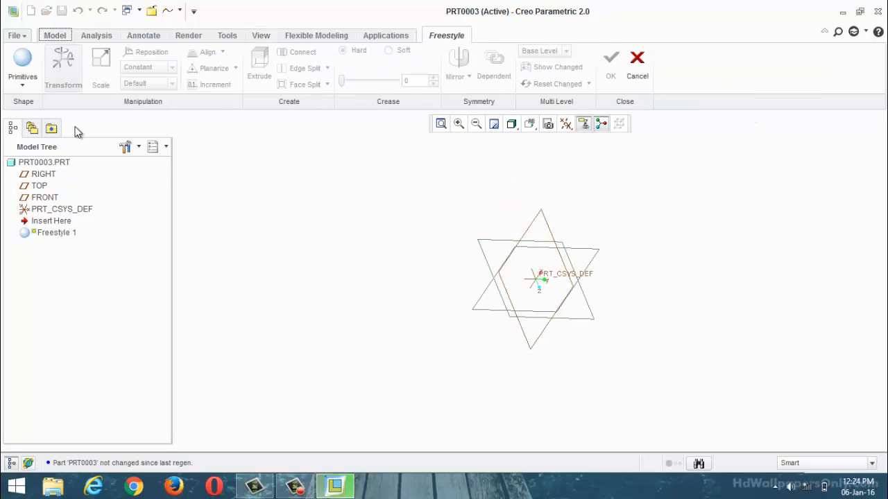
left_click(23, 83)
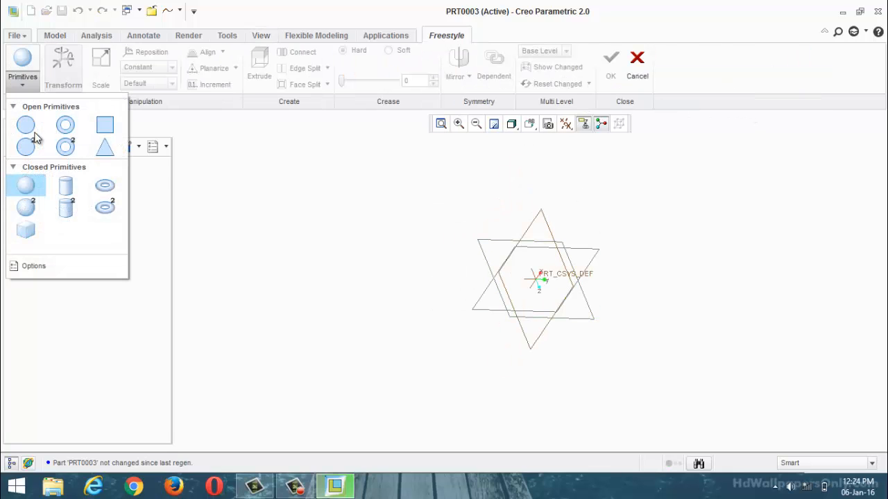
left_click(26, 231)
Step: Enlarge the cube by pulling one side face, the adjacent side face and the upper face outward
left_click(531, 298)
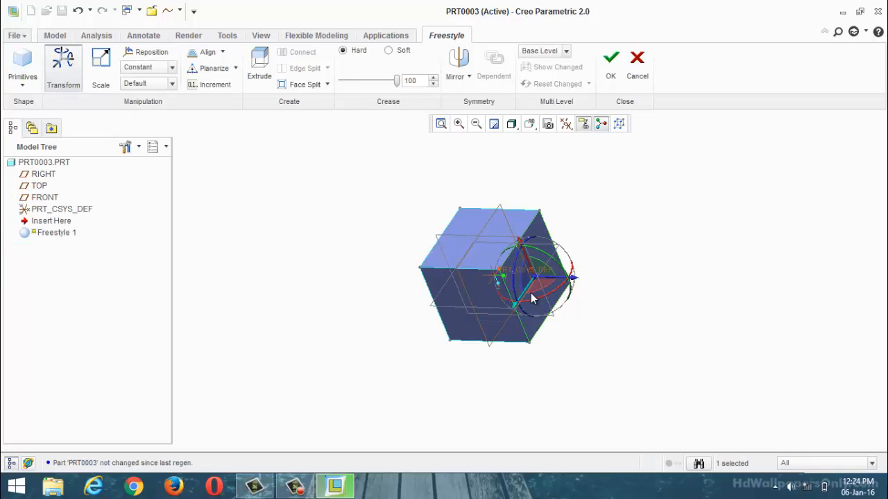
left_click_drag(565, 280, 678, 299)
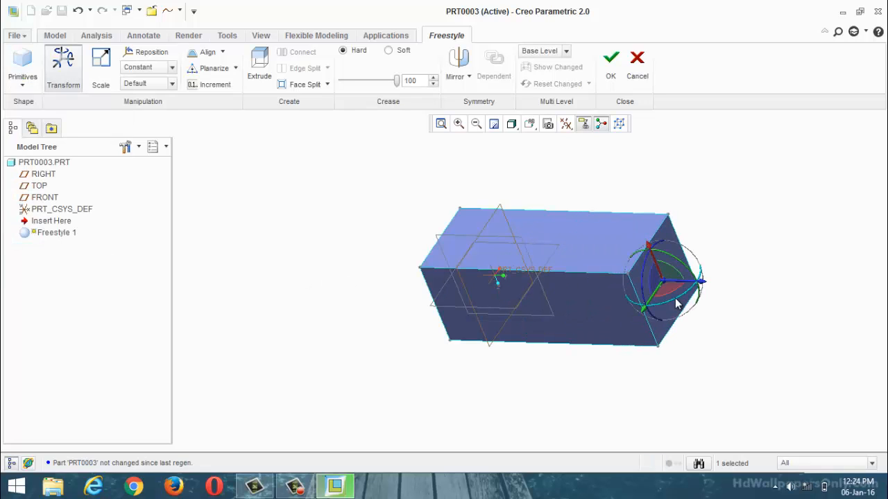
left_click(543, 313)
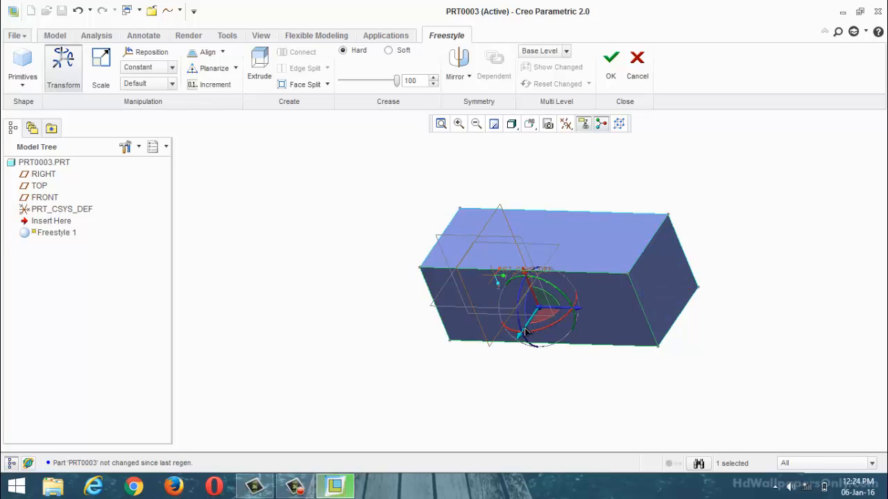
left_click_drag(526, 333, 458, 427)
left_click(563, 263)
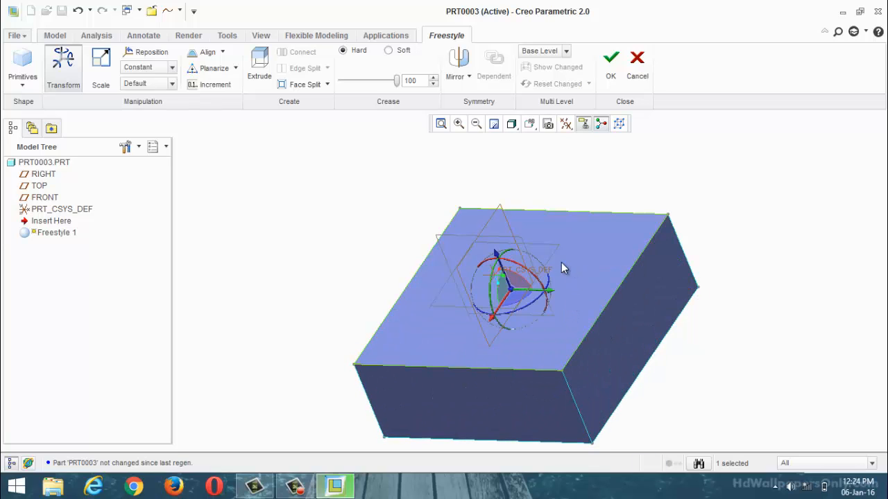
middle_click_drag(494, 258, 480, 247)
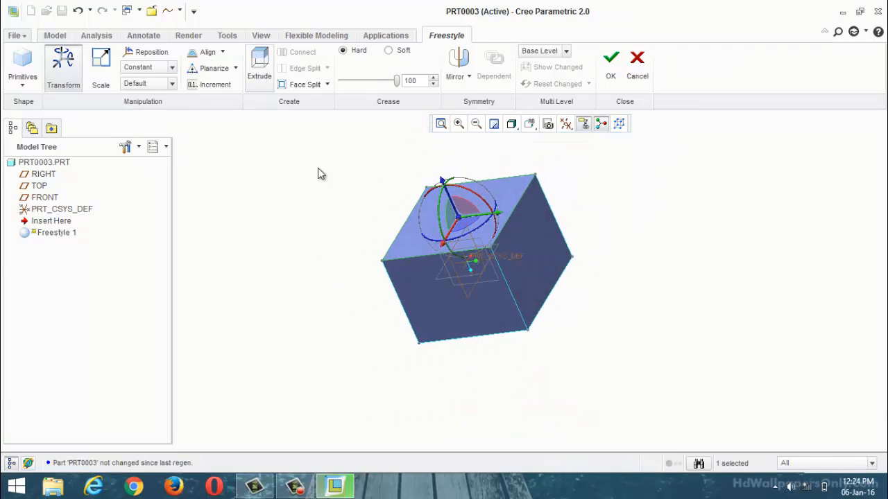
Step: Extrude the enlarged box's side face outward to add a second block to the shape
left_click(545, 263)
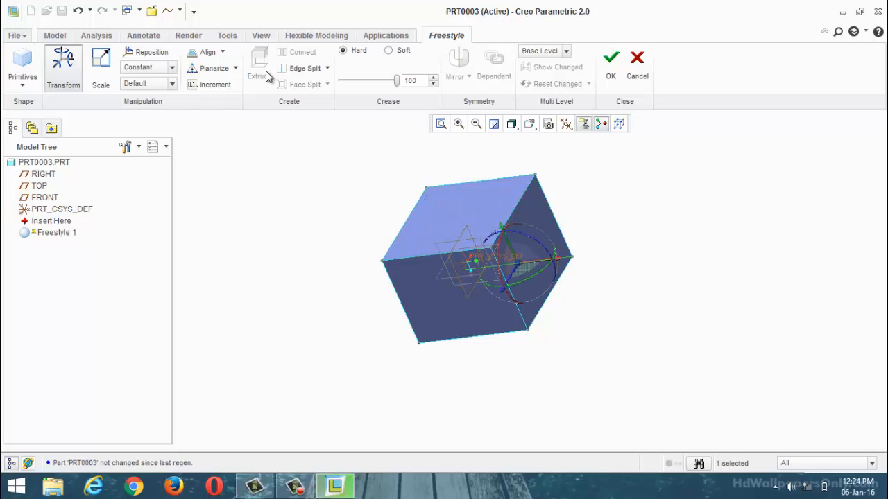
left_click(543, 214)
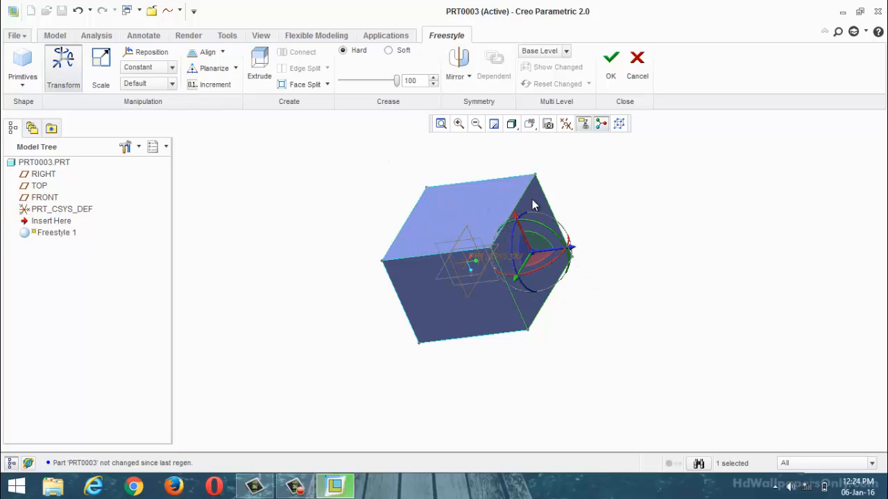
left_click(259, 69)
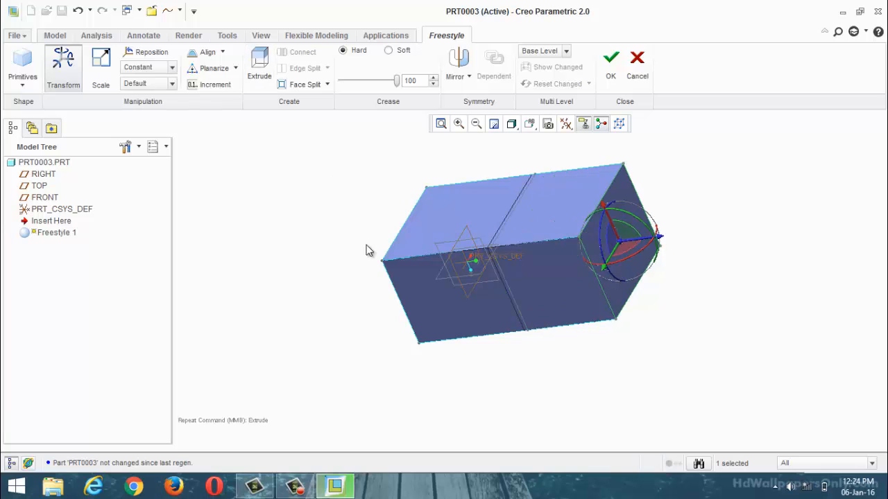
scroll(410, 248, "down", 3)
mouse_move(410, 248)
middle_mouse_down()
mouse_move(426, 226)
mouse_move(412, 241)
middle_mouse_up()
scroll(453, 213, "down", 3)
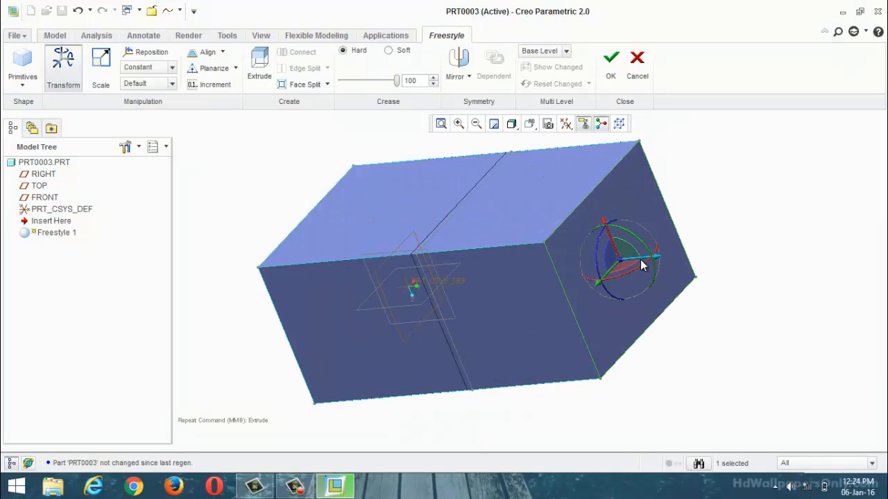
mouse_move(642, 265)
left_mouse_down()
mouse_move(691, 275)
mouse_move(656, 271)
left_mouse_up()
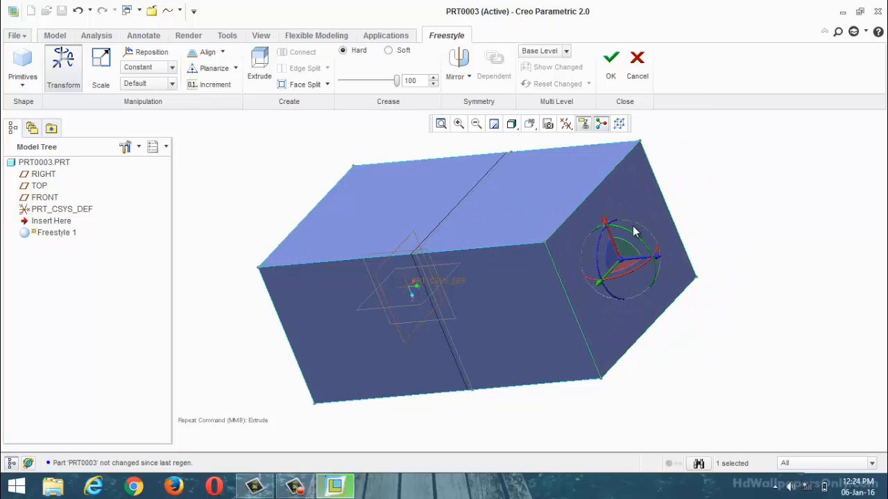
Step: Move the upper edge of the extruded block's end face upward and outward to flare that side
left_click(586, 199)
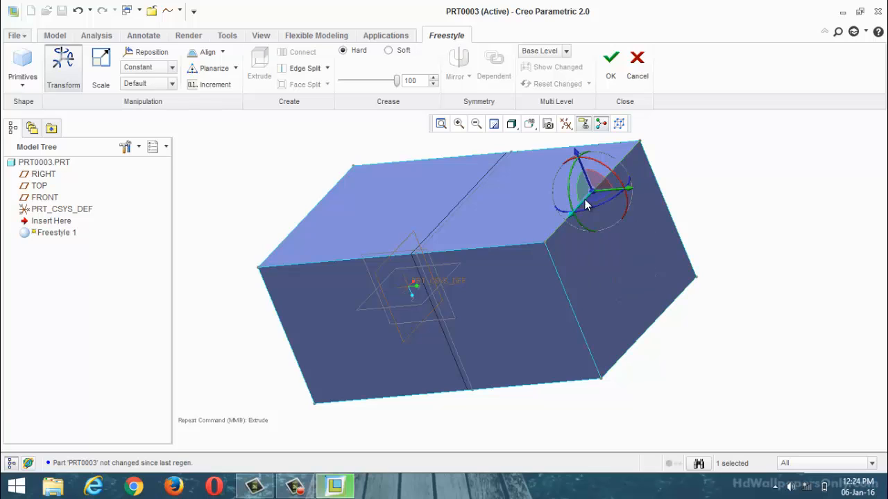
left_click(614, 185)
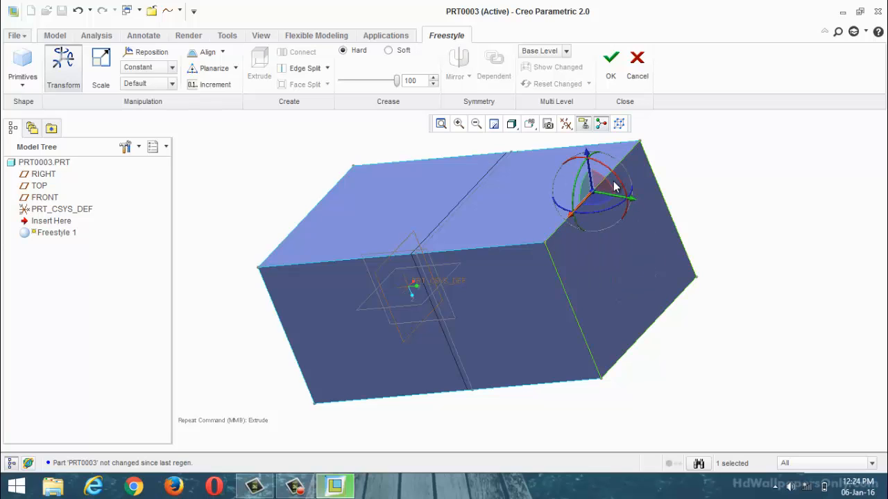
left_click_drag(620, 199, 597, 220)
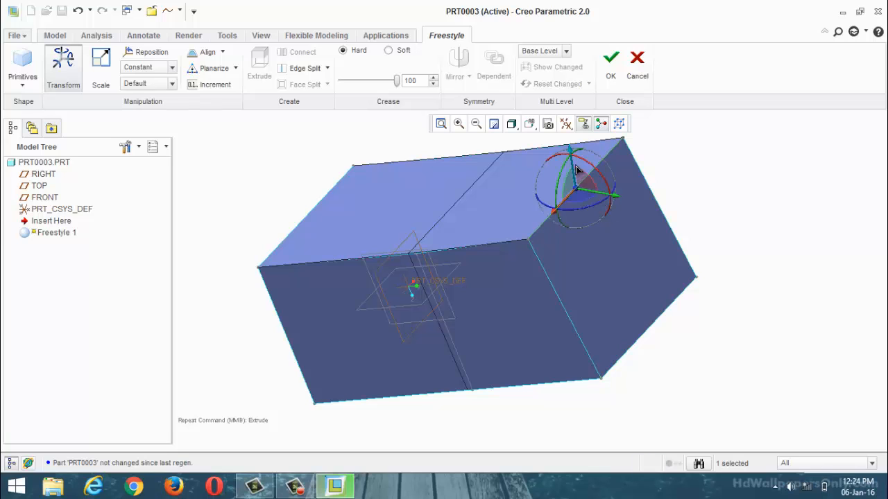
left_click_drag(575, 164, 586, 142)
scroll(555, 319, "up", 3)
middle_click_drag(546, 240, 560, 204)
scroll(560, 204, "down", 3)
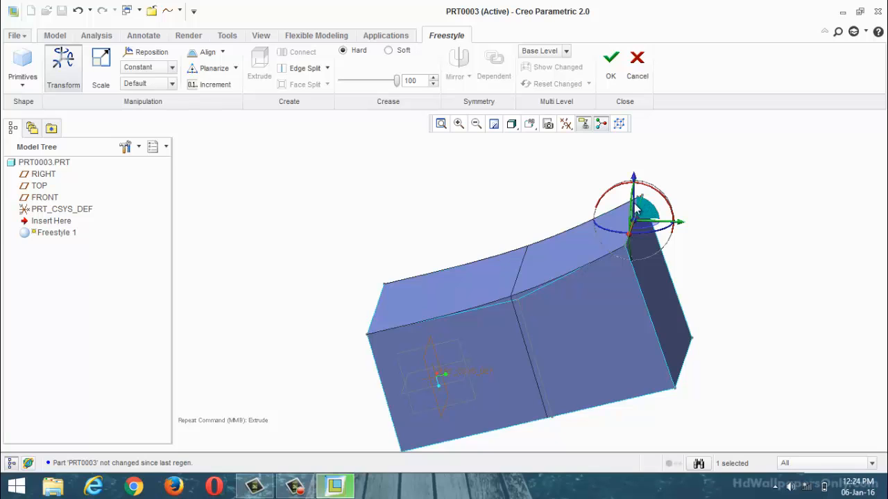
middle_click_drag(638, 194, 578, 368)
scroll(600, 280, "up", 3)
Step: Pull the opposite edge of the extruded block's end face outward to flare that side, undoing the trial moves
left_click(587, 367)
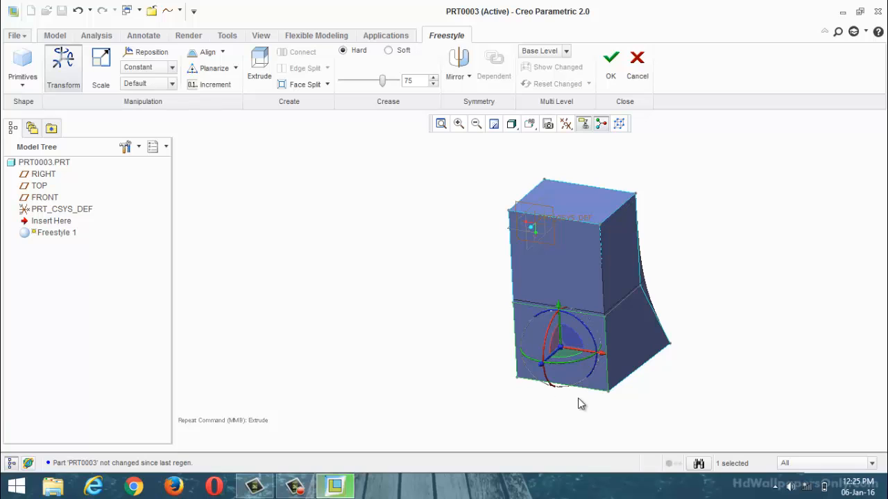
left_click(579, 386)
scroll(567, 406, "down", 4)
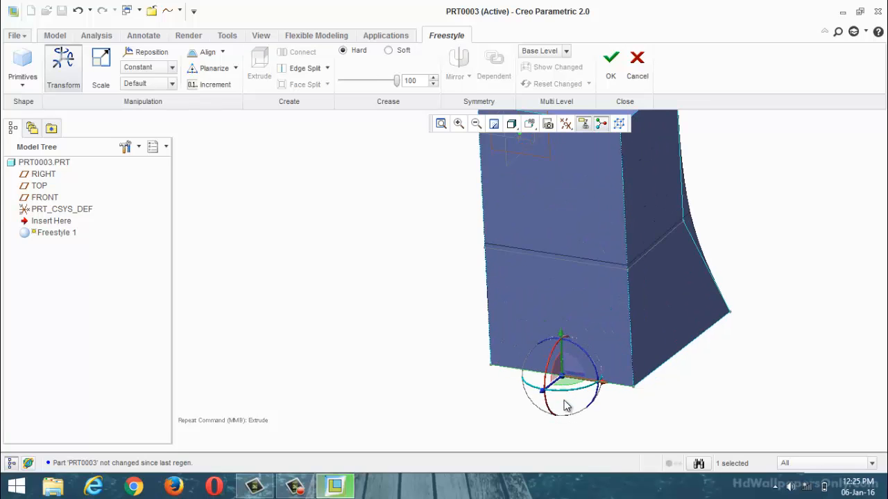
middle_click_drag(567, 406, 573, 398)
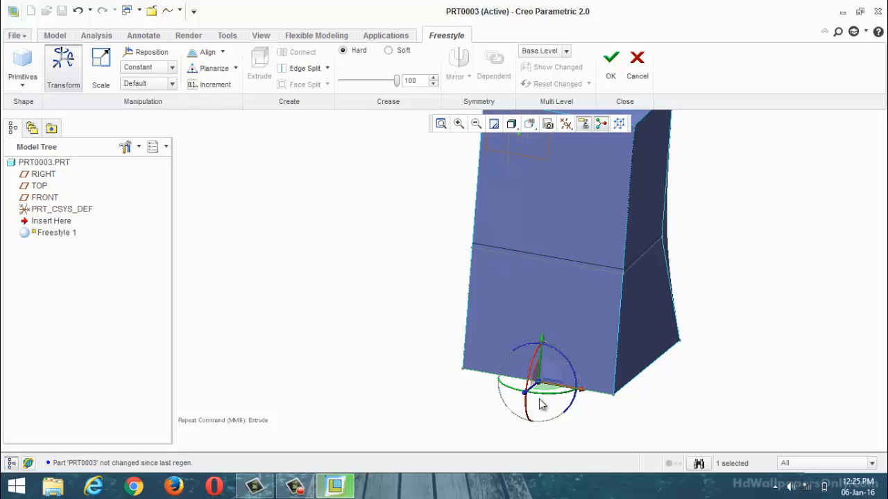
middle_click_drag(527, 411, 517, 414)
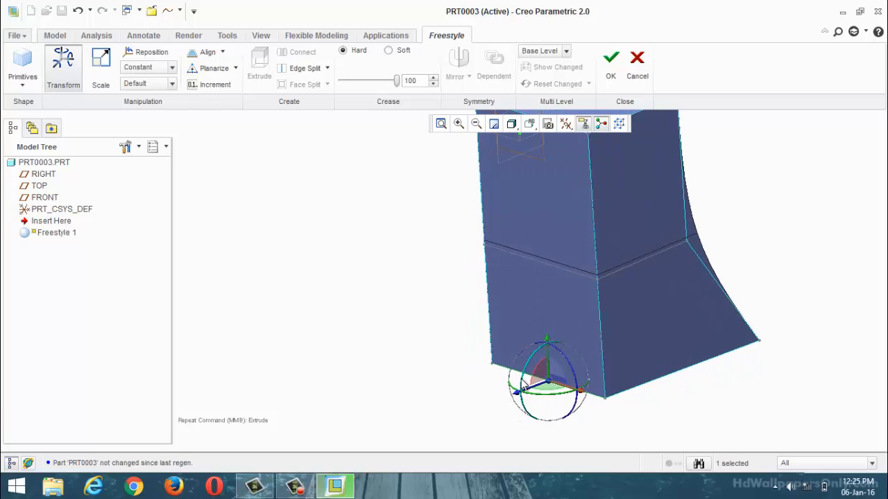
left_click_drag(522, 380, 576, 397)
scroll(555, 408, "down", 2)
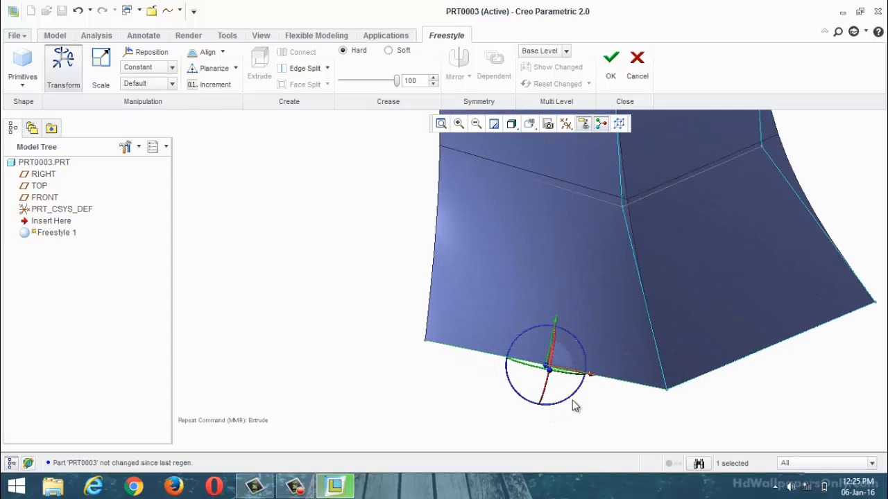
middle_click_drag(573, 402, 548, 405)
scroll(552, 378, "down", 1)
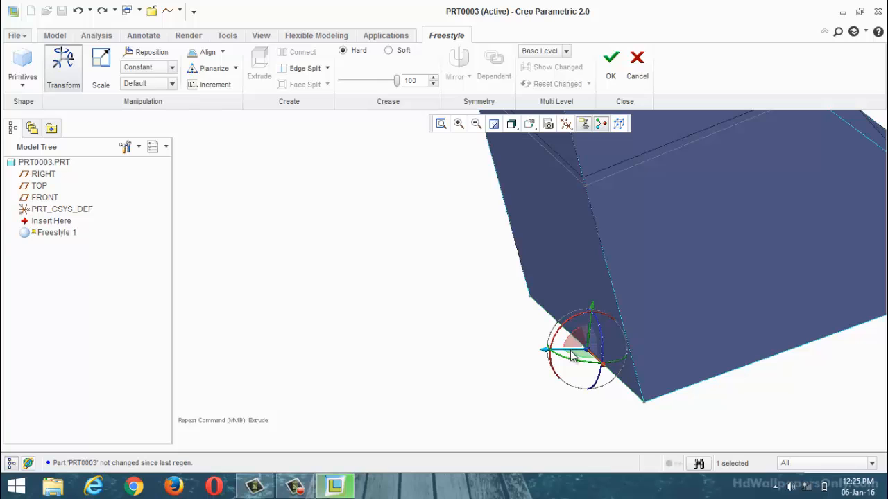
left_click_drag(573, 356, 380, 333)
scroll(414, 329, "up", 2)
mouse_move(456, 294)
middle_mouse_down()
mouse_move(477, 287)
mouse_move(458, 302)
middle_mouse_up()
Step: Pull the end edge of an adjacent, unflared side of the extruded block outward
left_click(582, 260)
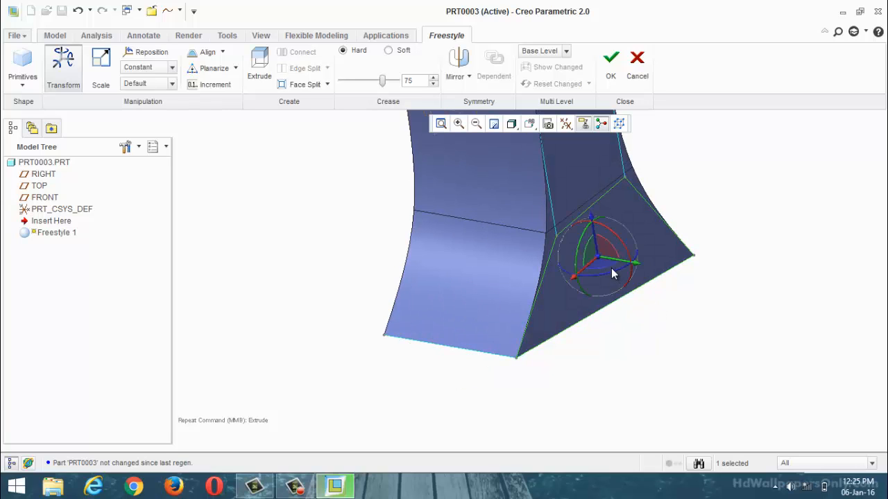
left_click(620, 302)
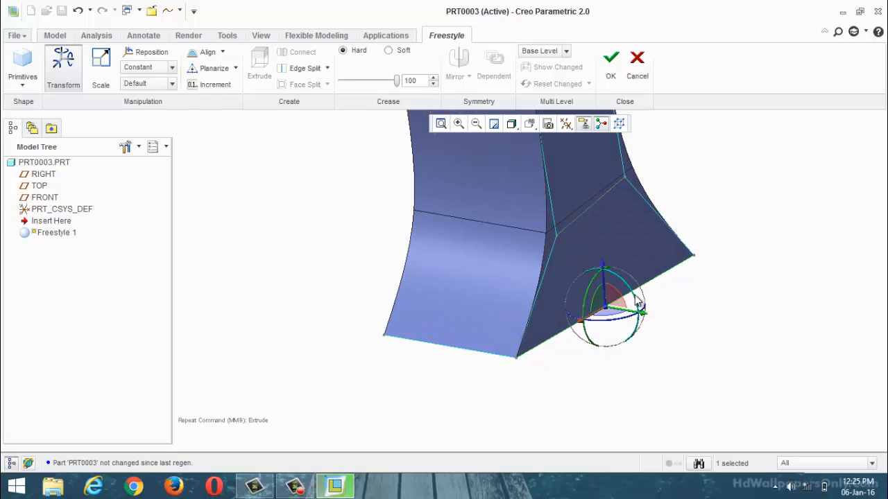
left_click_drag(636, 301, 680, 287)
scroll(609, 305, "up", 2)
Step: Pull the end edge of the last straight side outward so the block flares on all four sides
middle_click_drag(720, 242, 603, 283)
left_click(563, 279)
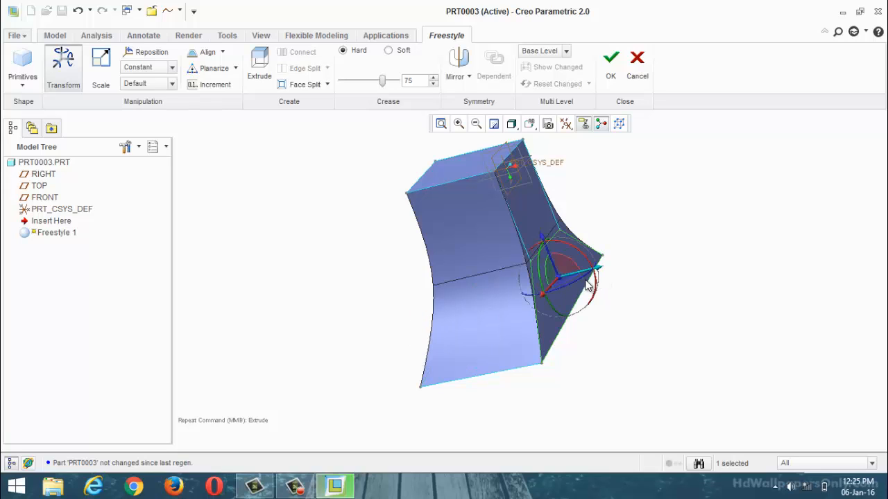
left_click(583, 297)
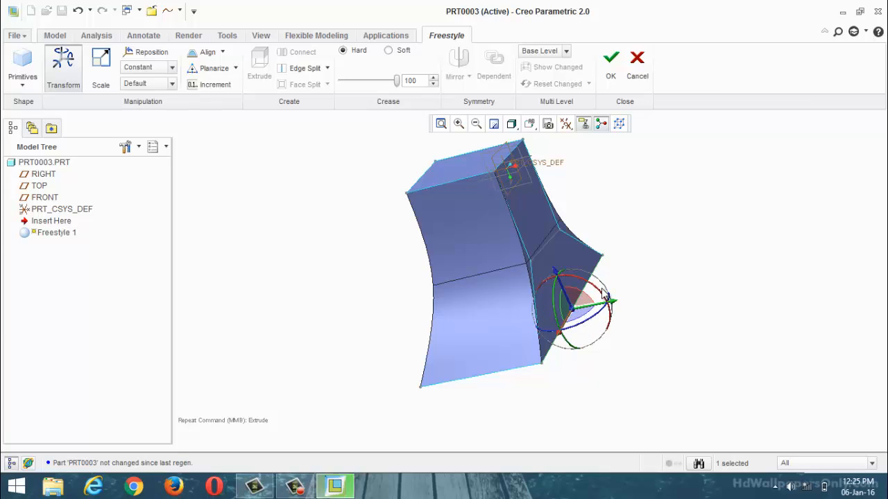
left_click_drag(600, 290, 637, 291)
middle_click_drag(605, 311, 532, 250)
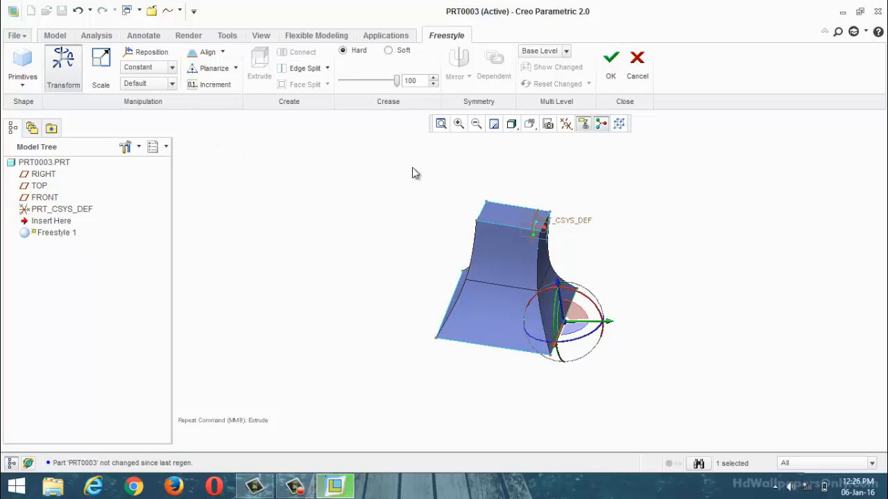
Step: Set the crease of the selected end edge to Soft and examine the rounded edge up close
left_click(388, 50)
middle_click_drag(597, 270, 601, 353)
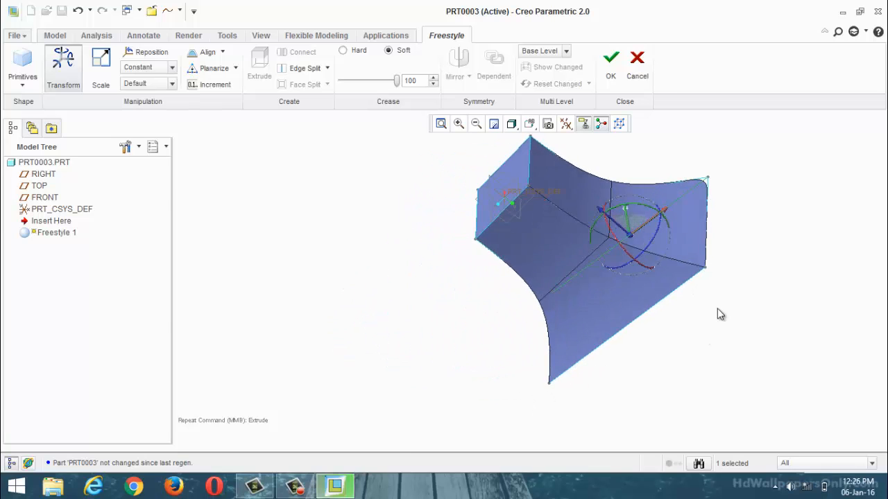
scroll(717, 308, "down", 4)
scroll(578, 187, "down", 3)
scroll(623, 287, "up", 4)
scroll(667, 196, "up", 4)
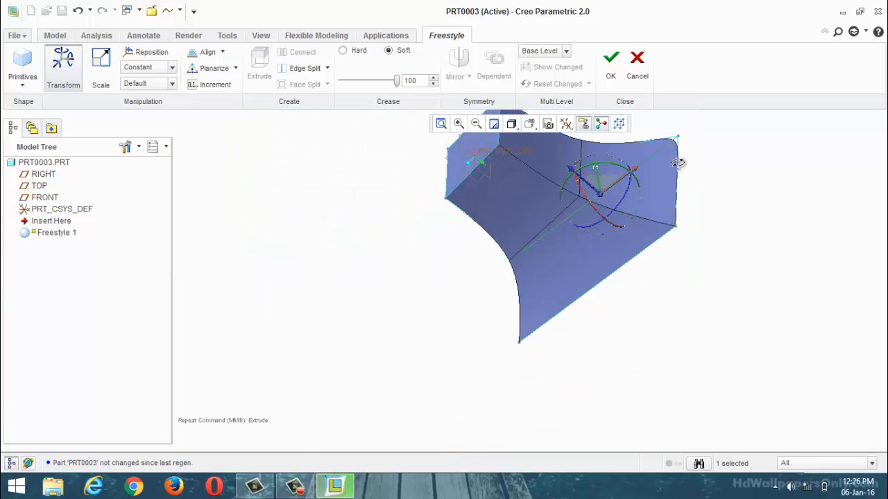
middle_click_drag(679, 162, 642, 232)
scroll(641, 232, "down", 4)
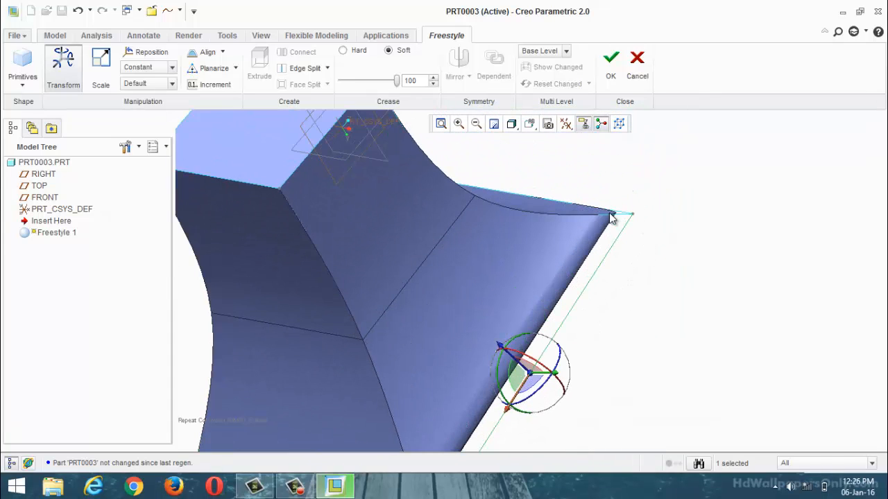
scroll(608, 234, "up", 4)
Step: Set the crease of the flared face next to the rounded edge to Soft
left_click(458, 353)
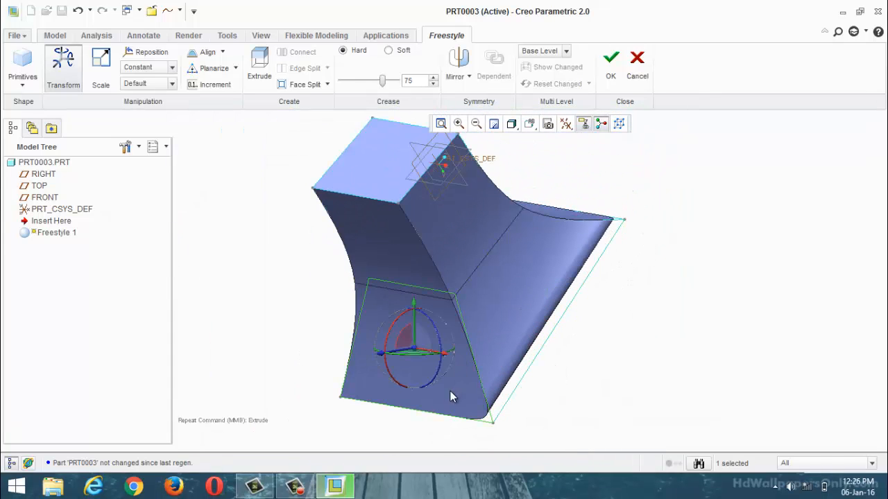
mouse_move(450, 396)
middle_mouse_down()
mouse_move(479, 373)
mouse_move(463, 392)
middle_mouse_up()
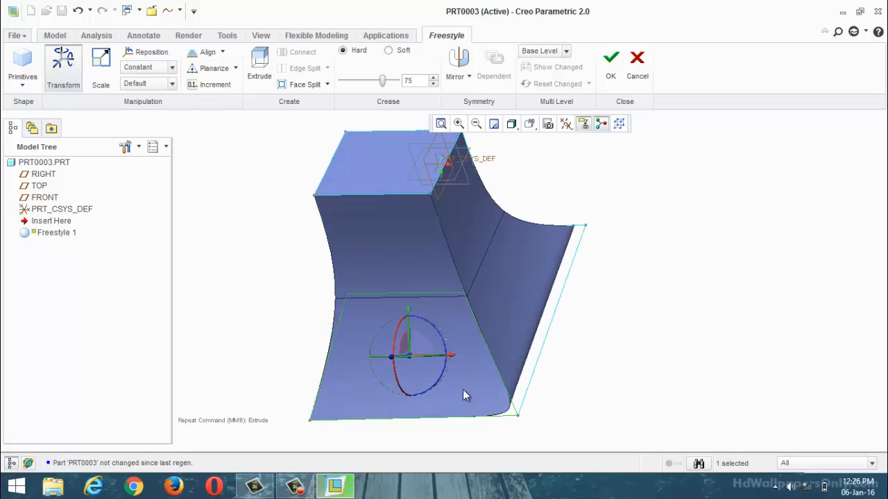
left_click(389, 51)
middle_click_drag(638, 289, 695, 249)
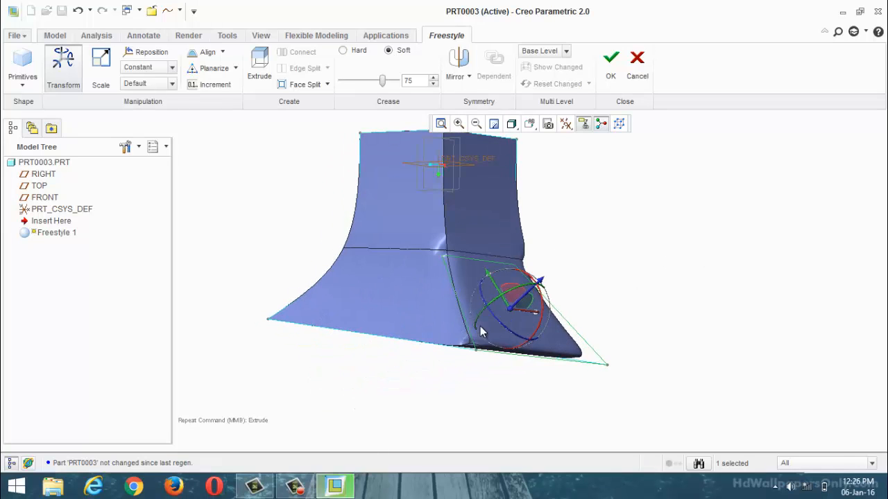
Step: Soften the creases of the neighbouring flared face so its border with the straight side above is rounded
left_click(398, 314)
middle_click_drag(398, 314, 469, 311)
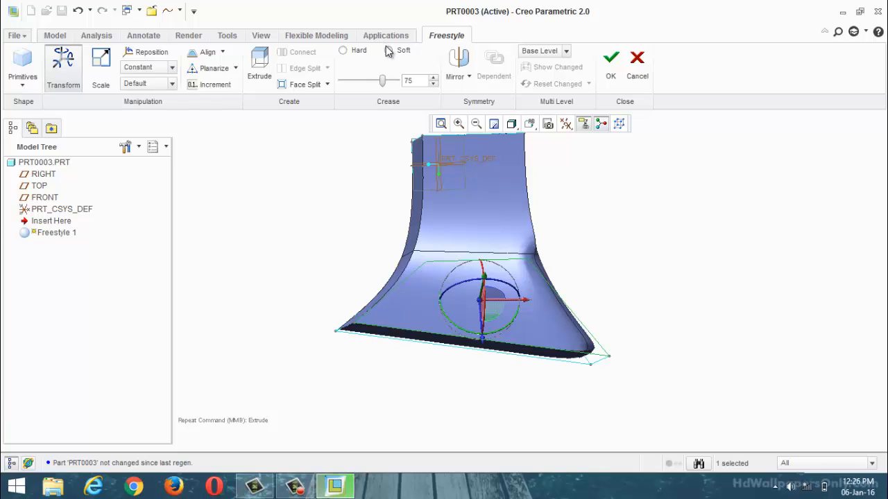
middle_click_drag(340, 172, 375, 278)
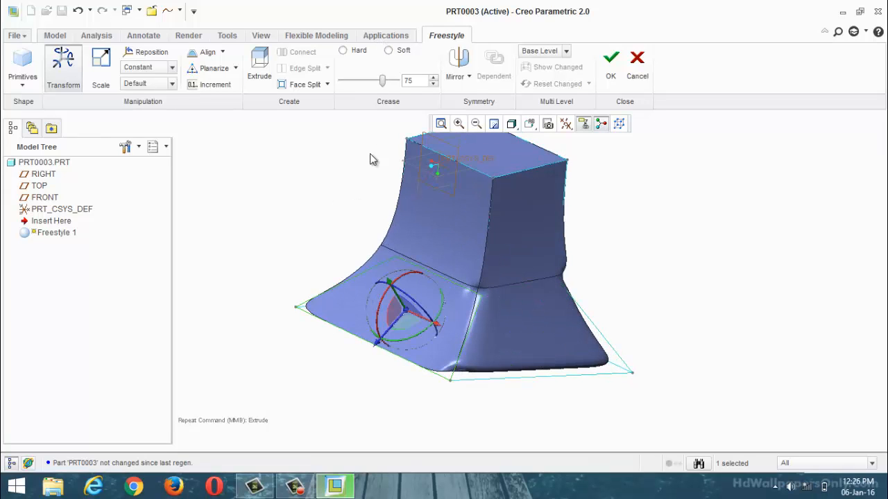
mouse_move(383, 82)
left_mouse_down()
mouse_move(360, 89)
mouse_move(396, 96)
mouse_move(382, 97)
left_mouse_up()
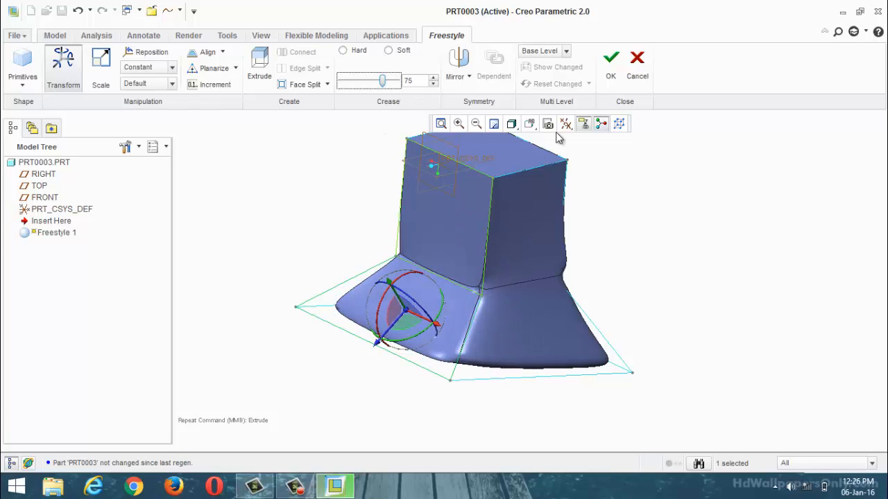
Step: Switch the control mesh to Level 1 and pull a subdivided face on the block's upper side outward
left_click(566, 52)
left_click(544, 74)
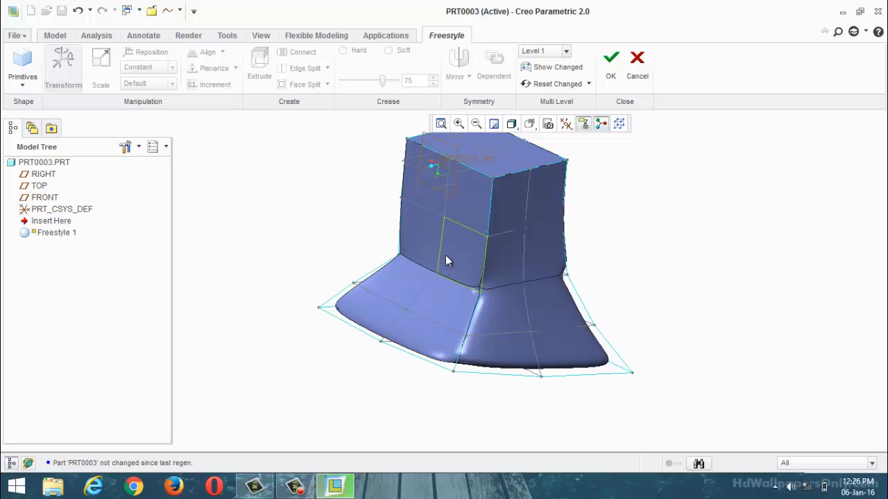
left_click(471, 233)
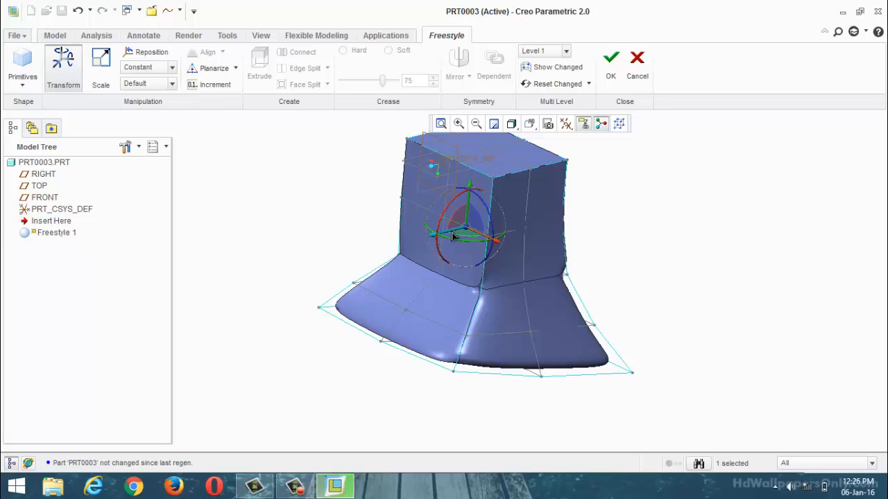
left_click_drag(452, 233, 344, 254)
middle_click_drag(347, 254, 410, 255)
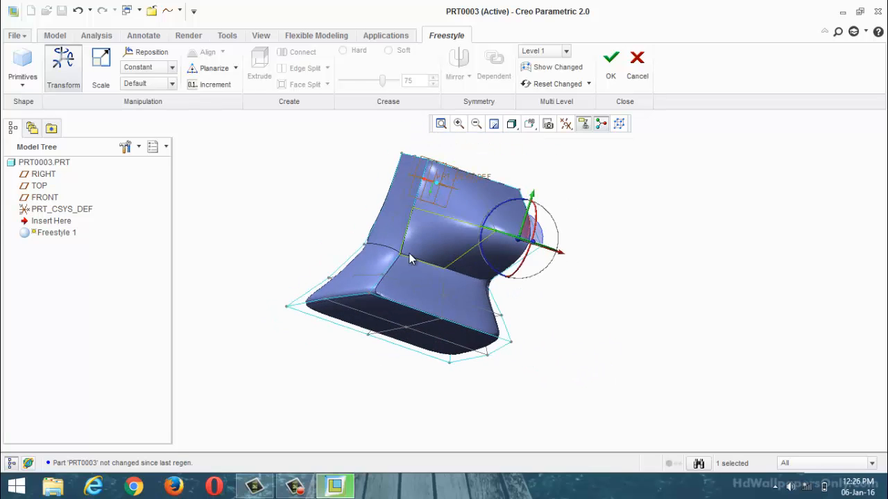
Step: Select other Level 1 mesh faces on the upper body and pull one outward to bulge that side
left_click(438, 217)
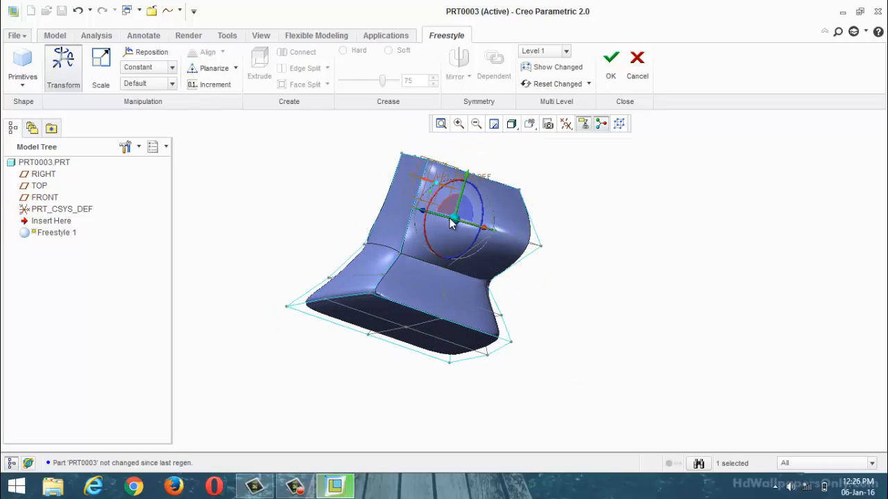
middle_click_drag(422, 233, 492, 227)
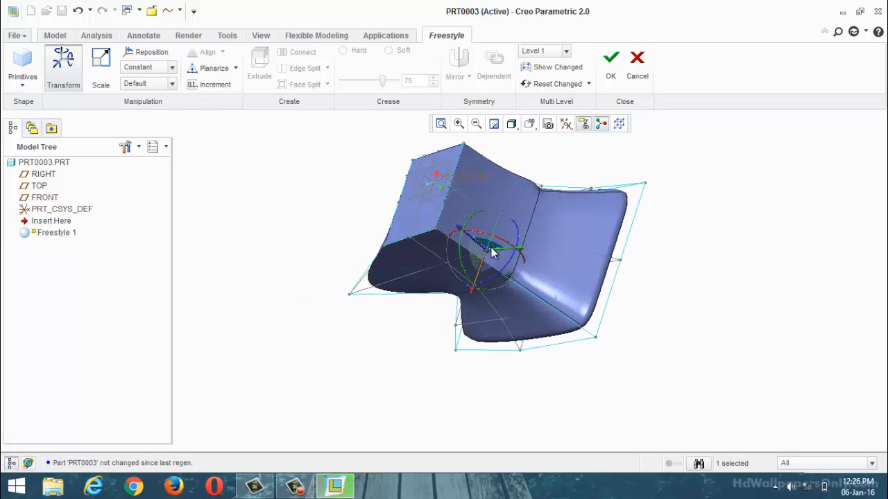
left_click(568, 249)
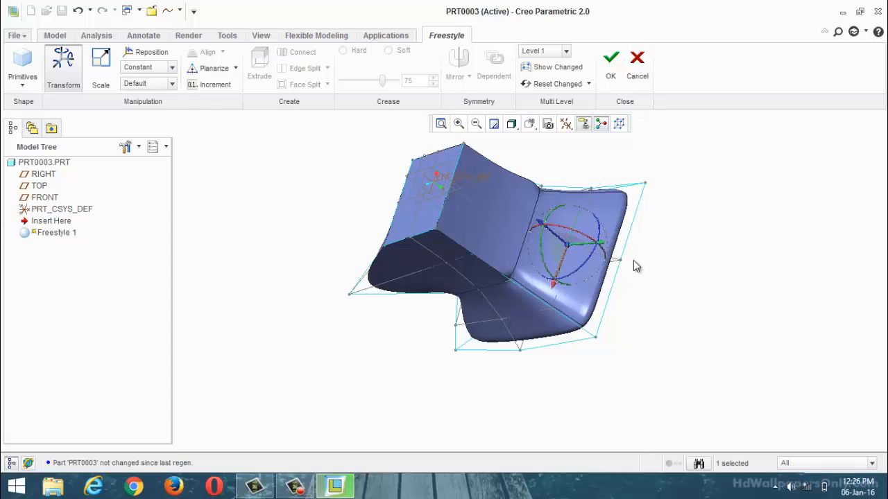
middle_click_drag(634, 264, 639, 233)
left_click(512, 179)
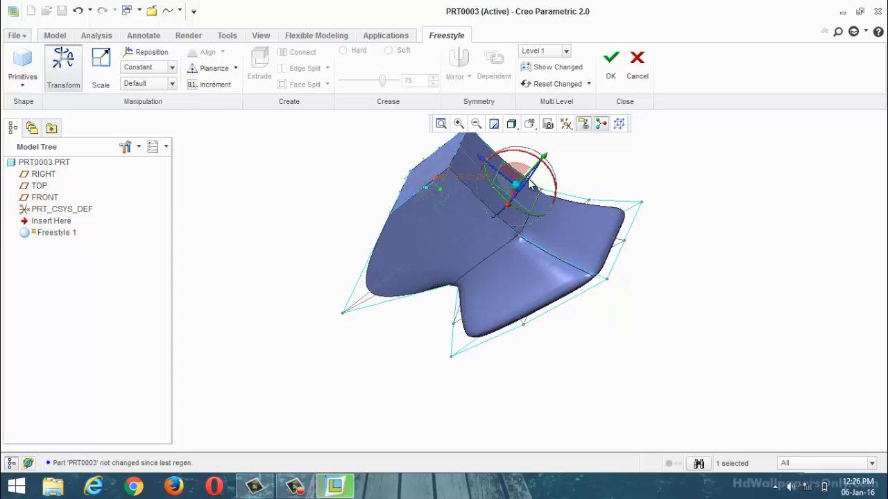
left_click_drag(529, 174, 574, 153)
middle_click_drag(537, 226, 634, 172)
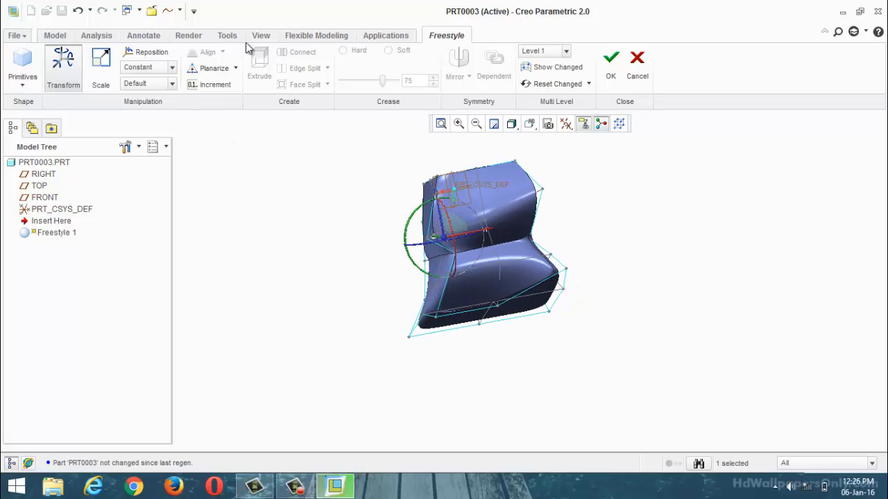
Step: Switch the control mesh to Level 2 and pull four mesh elements of the bulged side into a bump, discarding the Freestyle feature at the end
left_click(566, 51)
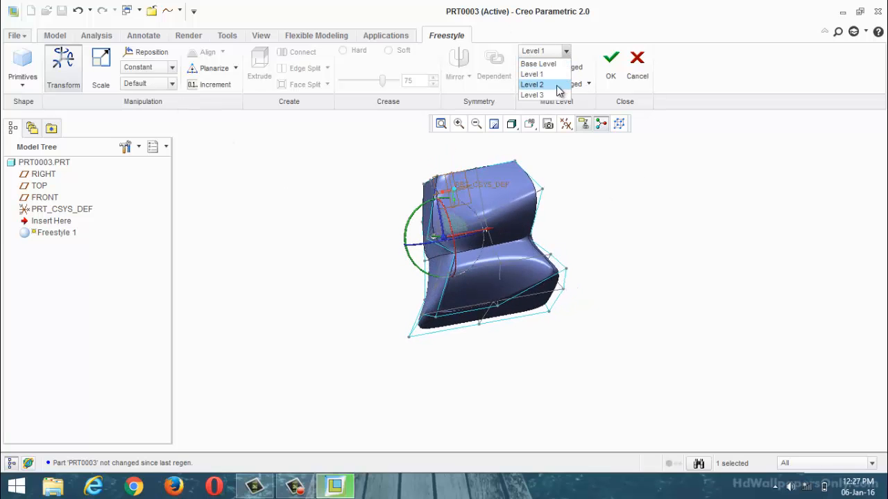
left_click(532, 84)
middle_click_drag(607, 190, 535, 222)
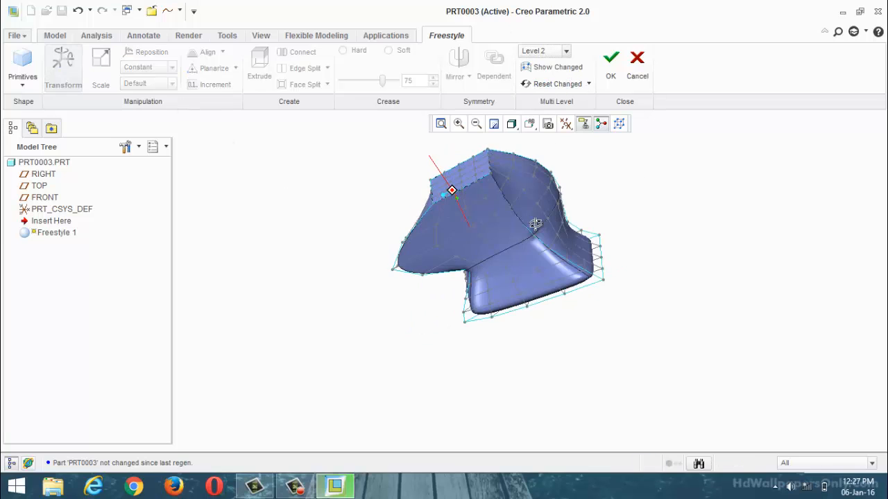
left_click(567, 52)
left_click(555, 104)
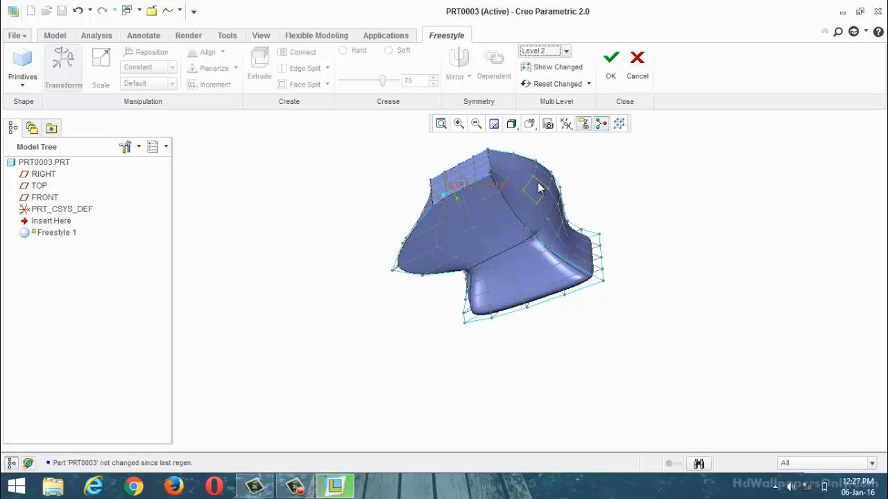
left_click_drag(537, 179, 649, 166)
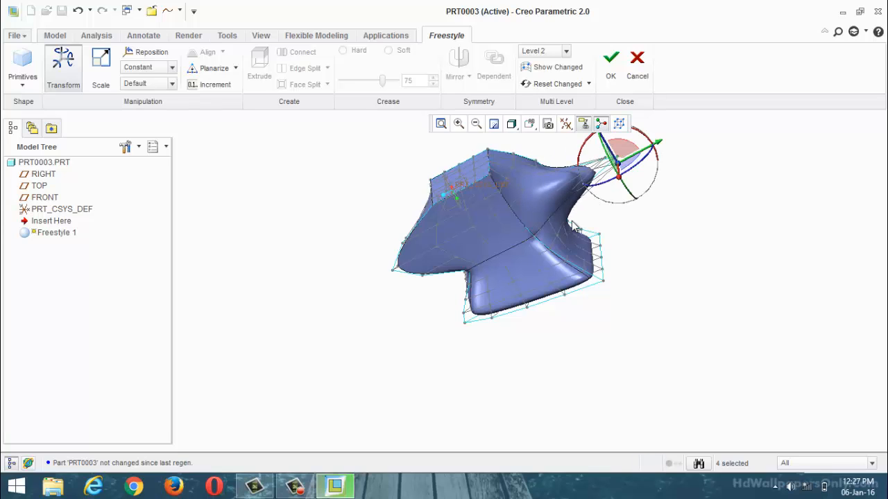
middle_click_drag(556, 227, 536, 265)
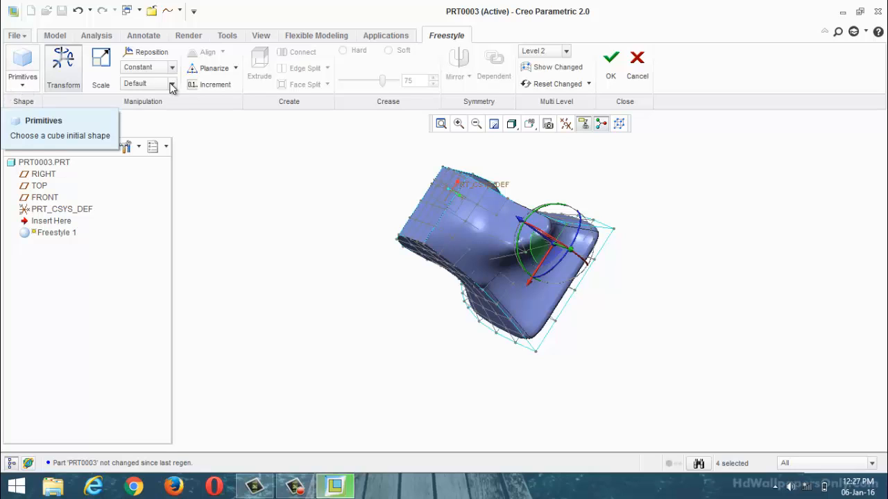
left_click(637, 67)
left_click(407, 260)
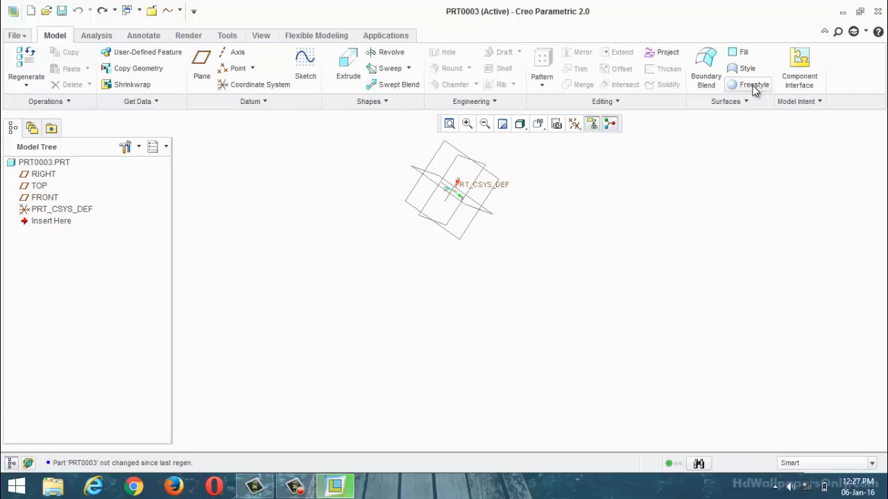
Step: Insert a cube primitive in a new Freestyle feature and select its side faces, discarding the feature at the end
left_click(754, 86)
left_click(23, 82)
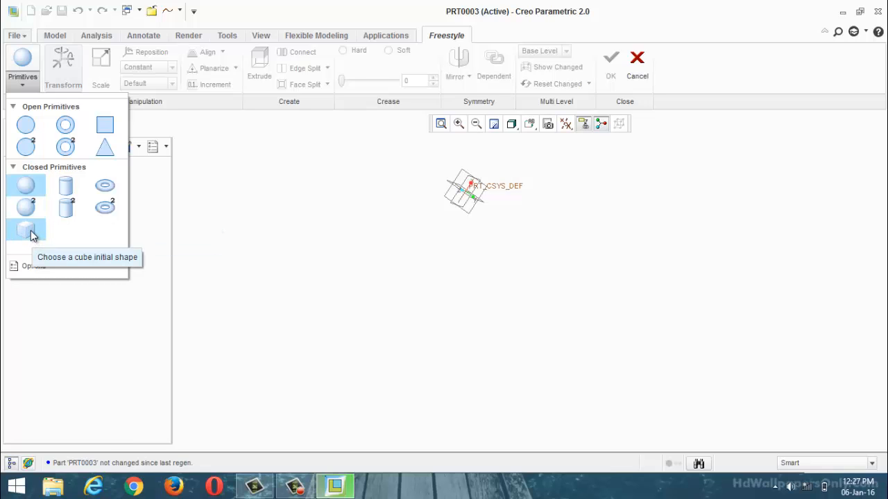
left_click(26, 230)
scroll(442, 142, "down", 3)
middle_click_drag(427, 189, 451, 170)
scroll(450, 169, "down", 3)
left_click(490, 267)
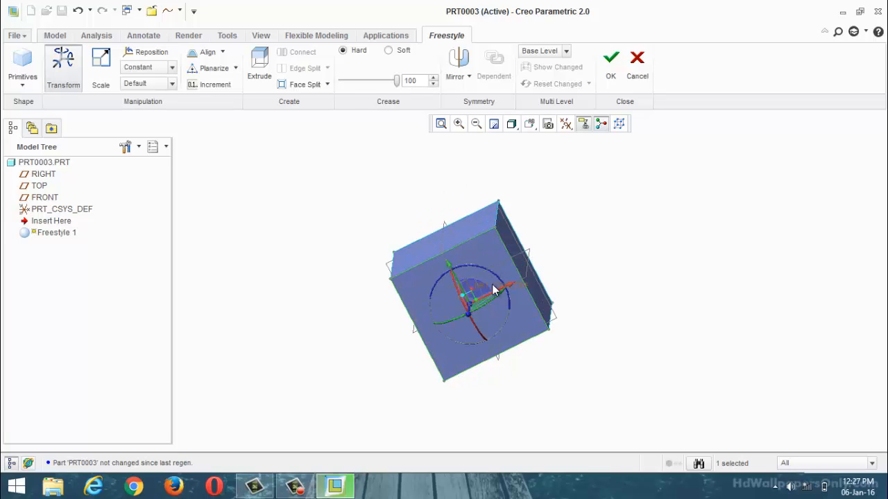
middle_click_drag(493, 289, 484, 307)
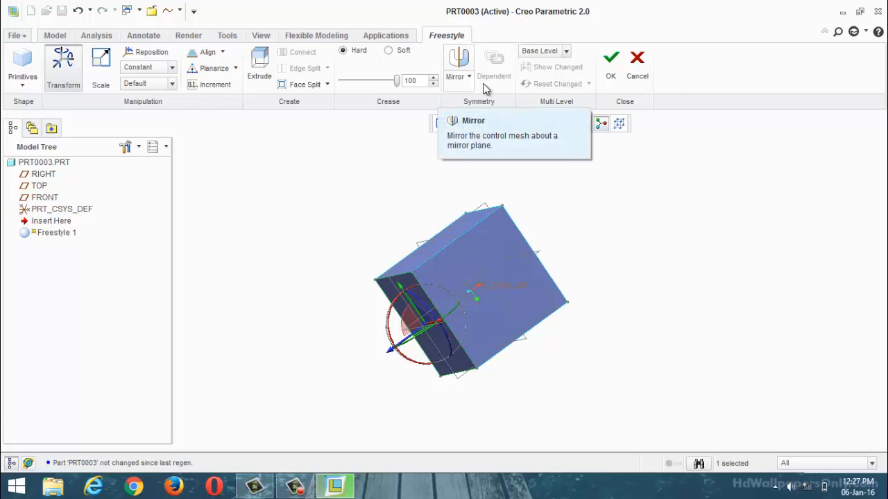
left_click(638, 75)
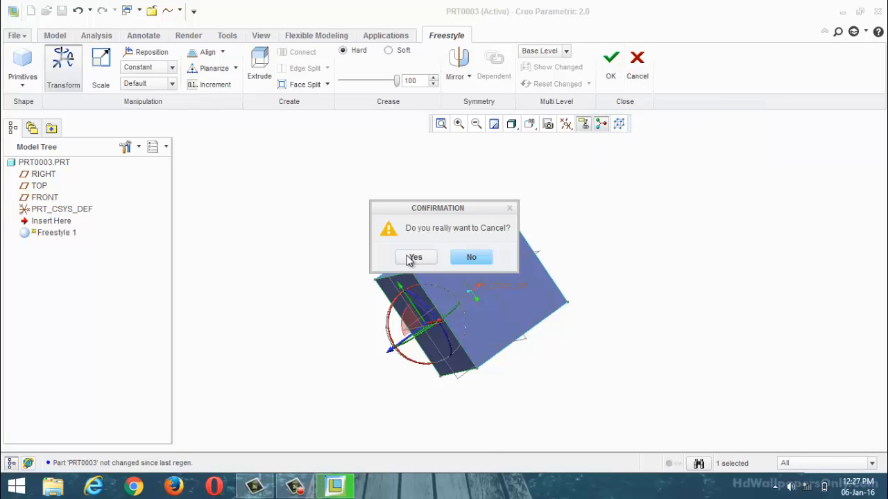
left_click(411, 261)
scroll(373, 308, "up", 5)
middle_click_drag(390, 285, 531, 340)
scroll(454, 299, "down", 3)
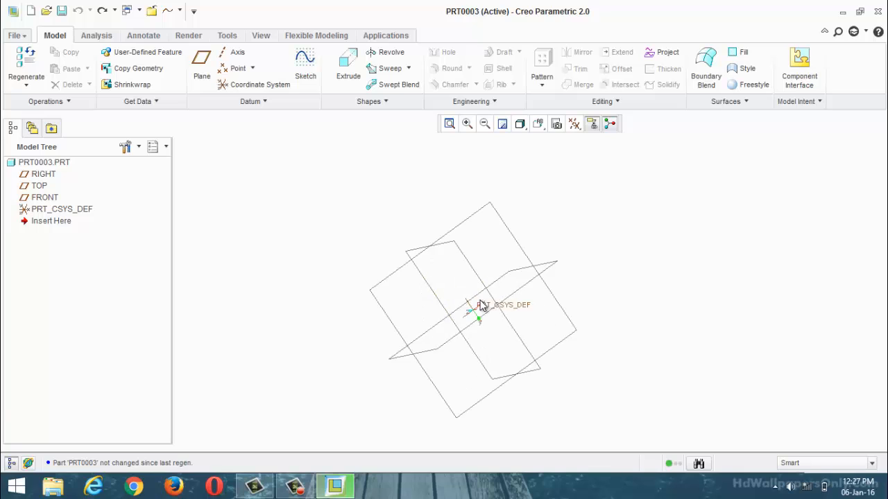
middle_click_drag(482, 305, 519, 290)
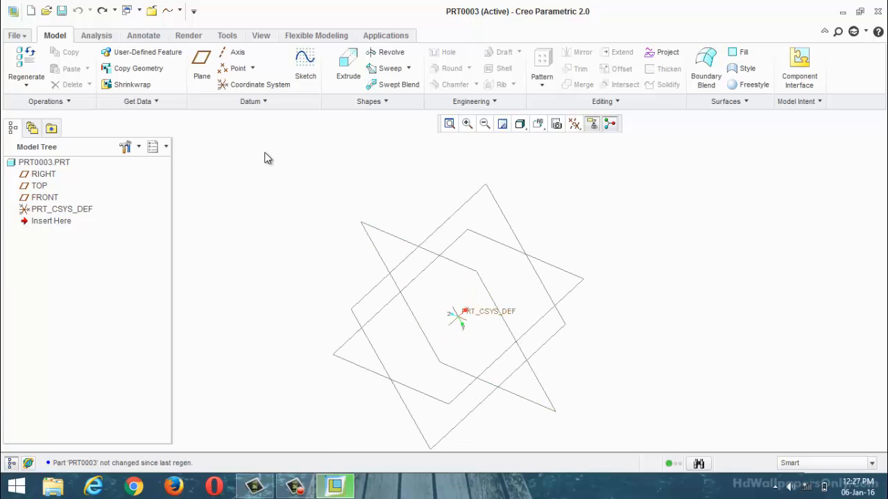
left_click(306, 77)
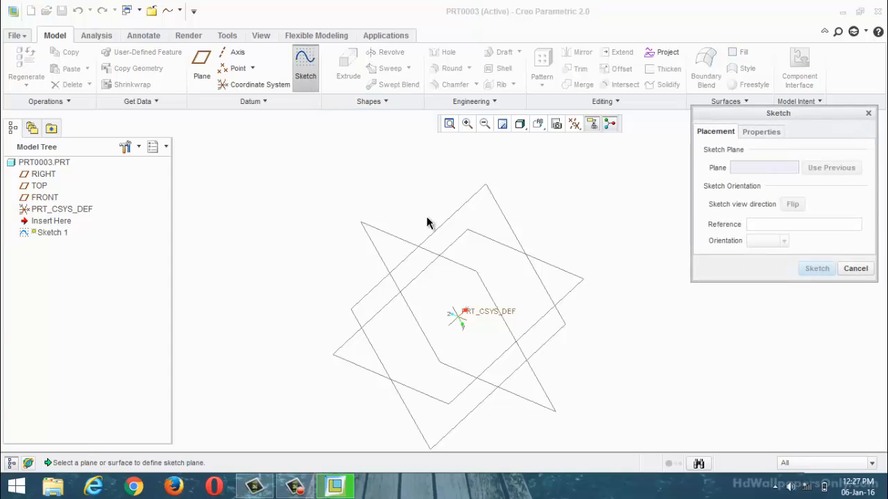
left_click(458, 240)
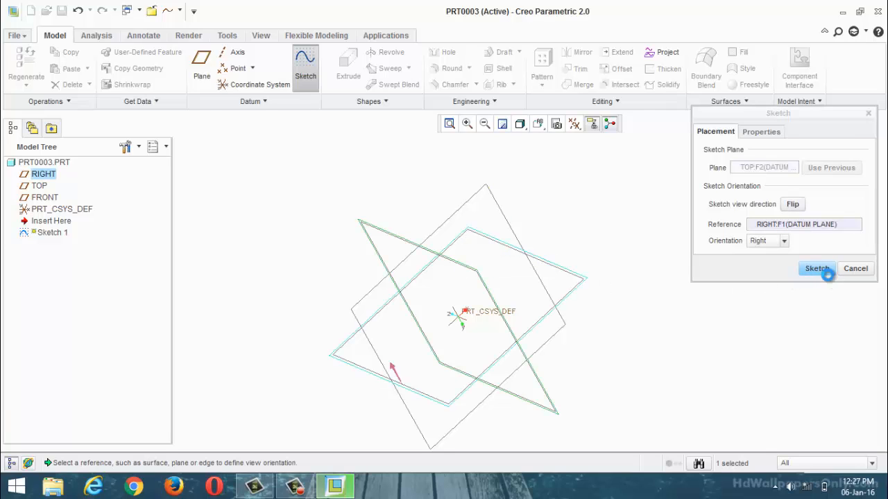
left_click(822, 269)
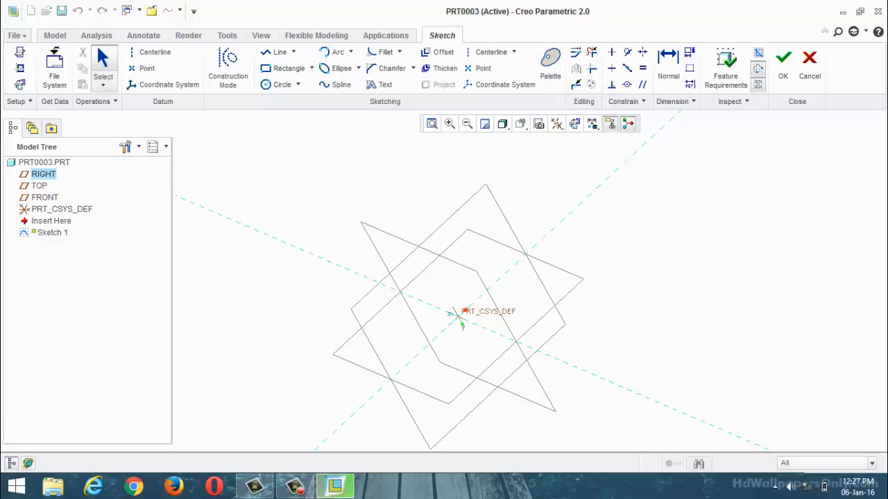
left_click(820, 75)
left_click(414, 259)
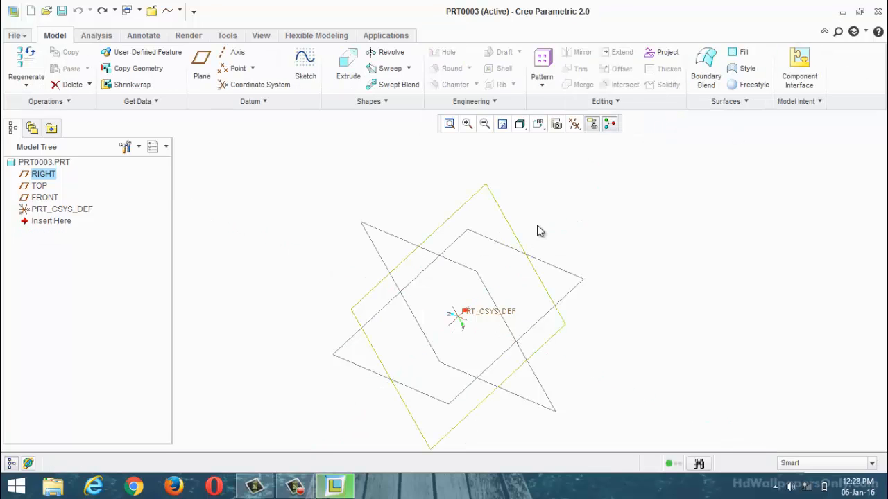
Step: Sketch a circle centred on the origin on the TOP plane, with the RIGHT plane as orientation reference
left_click(305, 66)
left_click(390, 299)
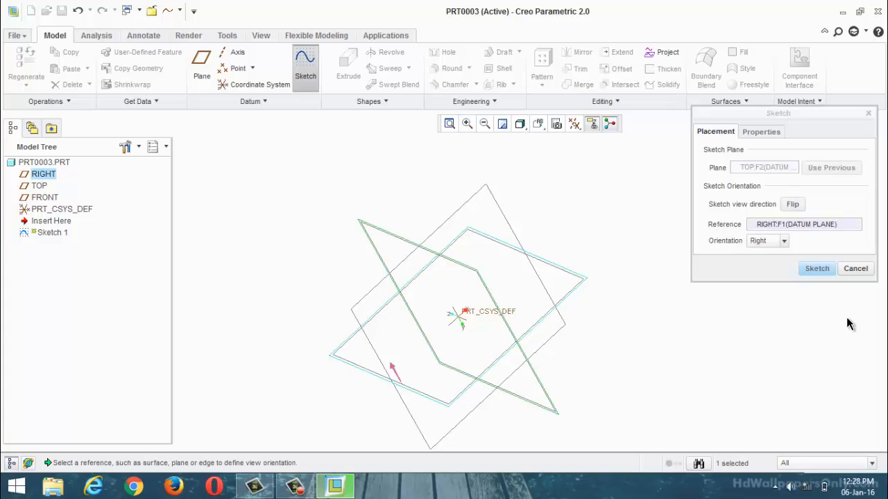
left_click(808, 266)
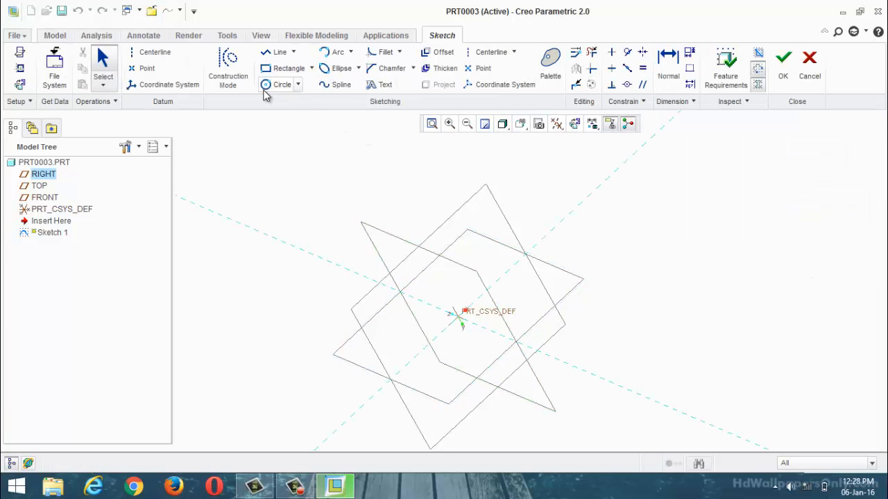
left_click(278, 84)
left_click(457, 318)
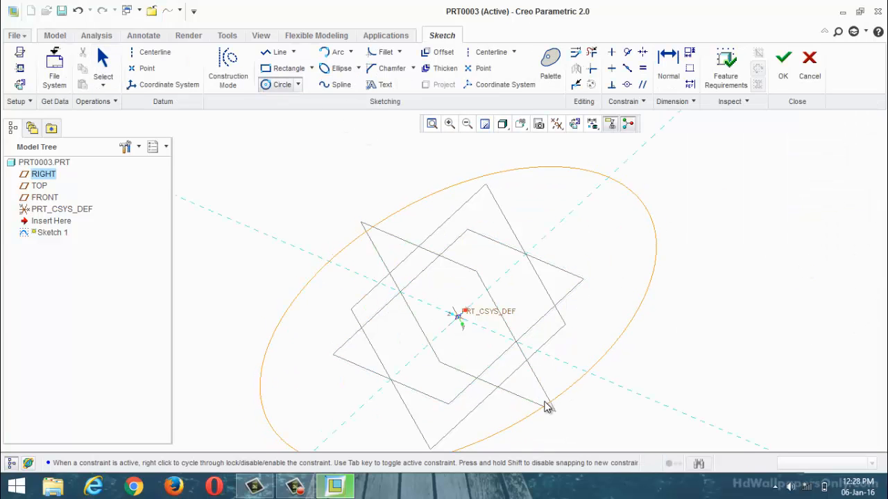
left_click(548, 407)
left_click(783, 72)
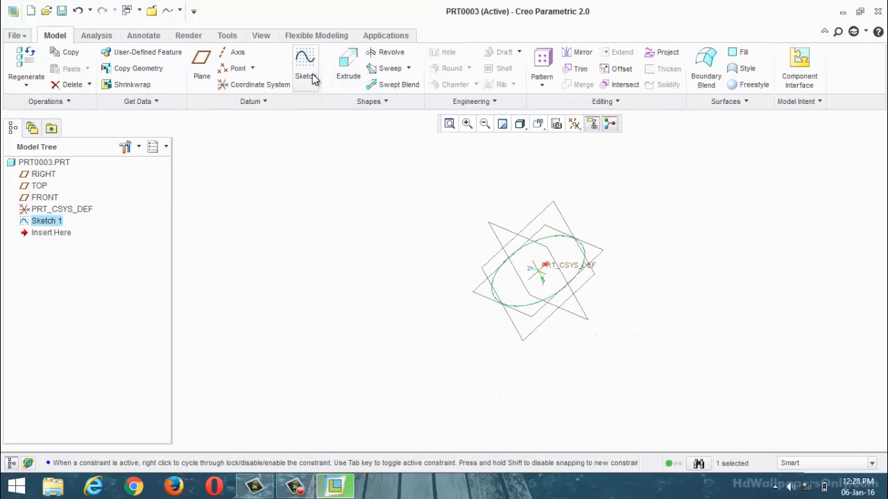
Step: Extrude the circle sketch symmetrically about the sketch plane to a total depth of 1000
left_click(348, 77)
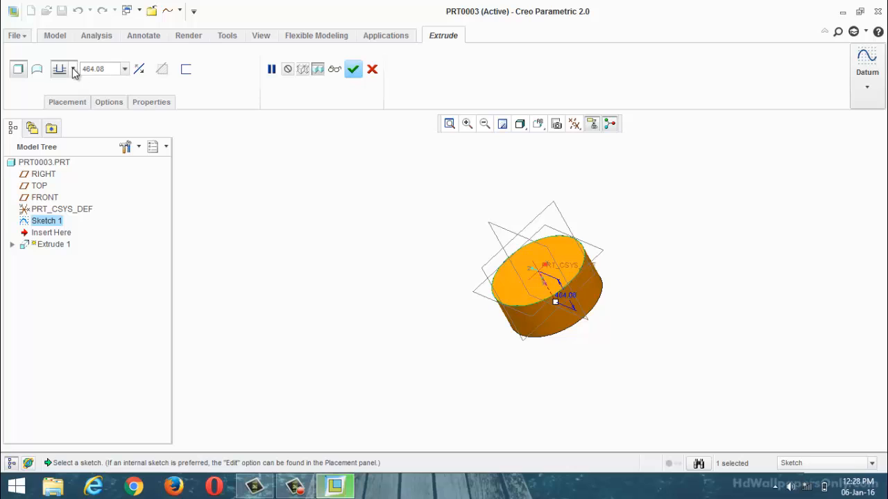
left_click(73, 70)
left_click(62, 109)
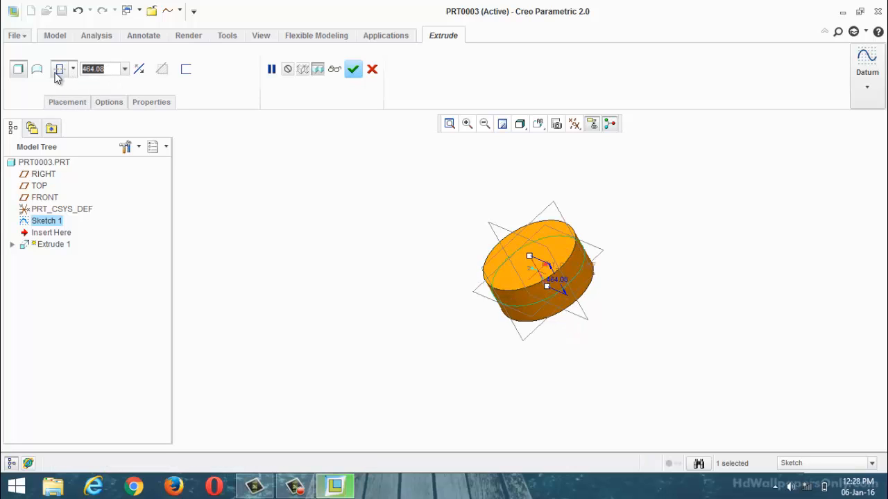
type("5")
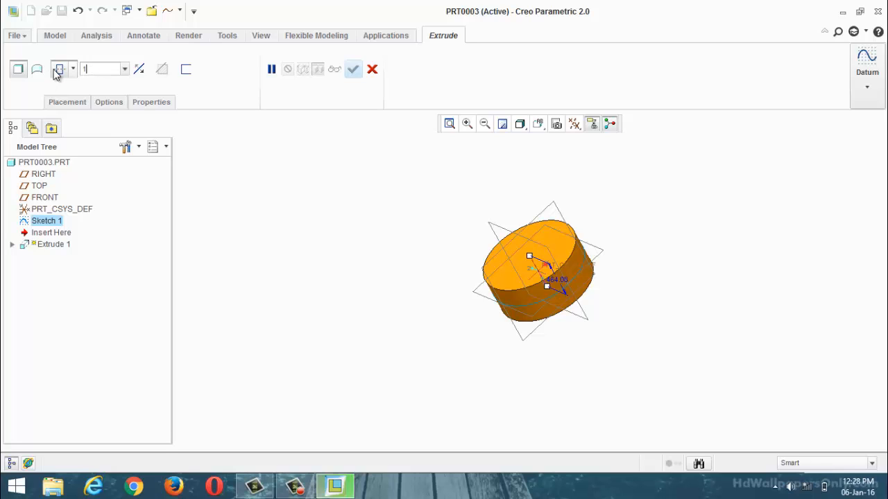
key("Return")
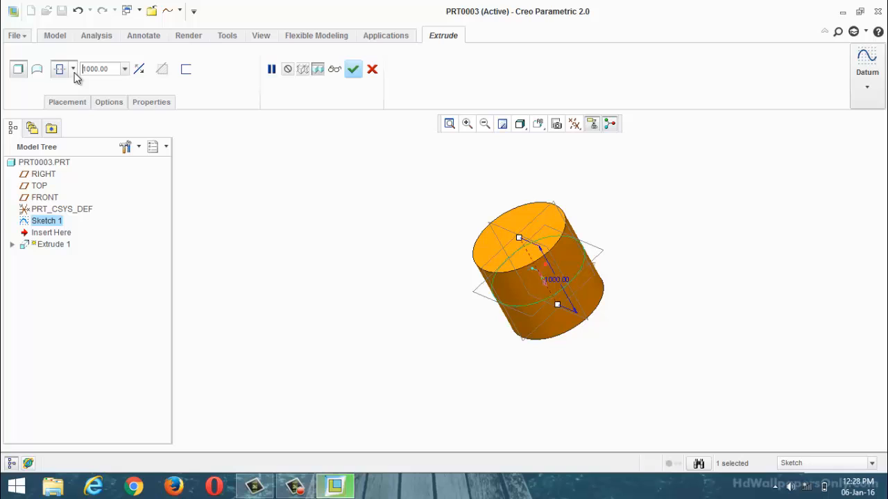
left_click(353, 68)
Step: Round the circular edge at the top of the cylinder with a radius of 150
middle_click_drag(399, 237, 528, 236)
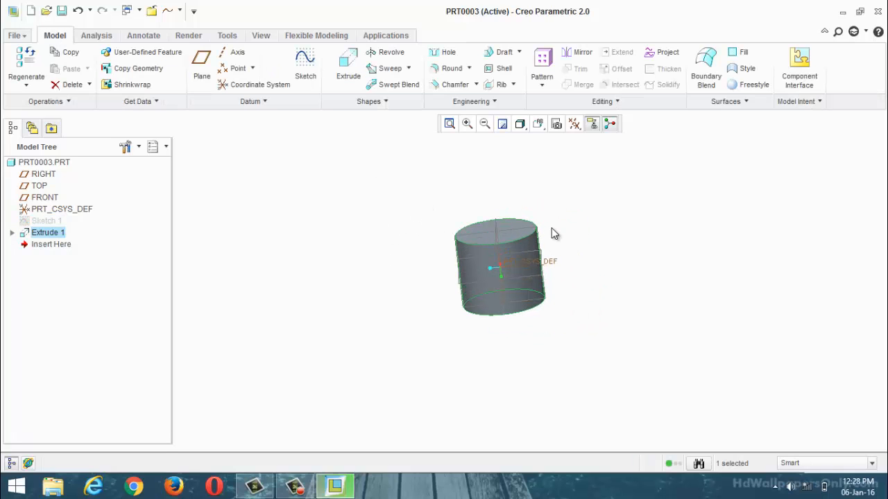
left_click(449, 68)
scroll(586, 255, "down", 3)
left_click(486, 227)
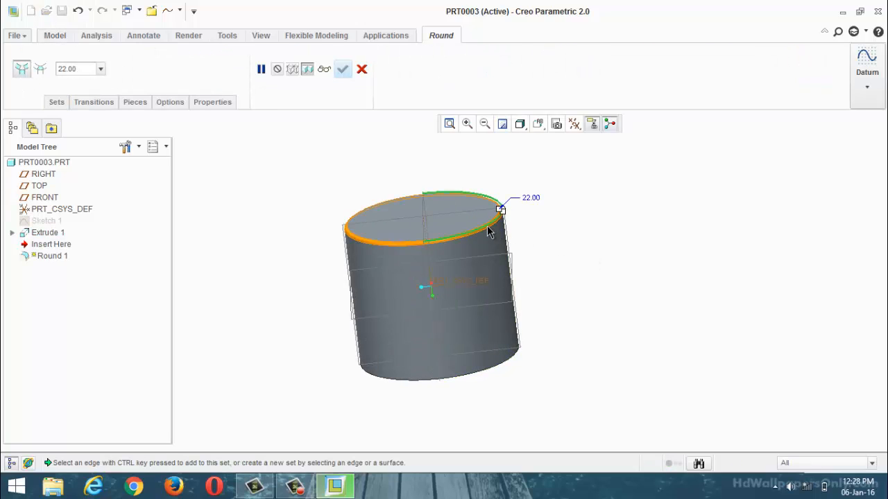
left_click_drag(501, 210, 478, 204)
mouse_move(593, 212)
middle_mouse_down()
mouse_move(580, 248)
mouse_move(586, 224)
middle_mouse_up()
double_click(69, 69)
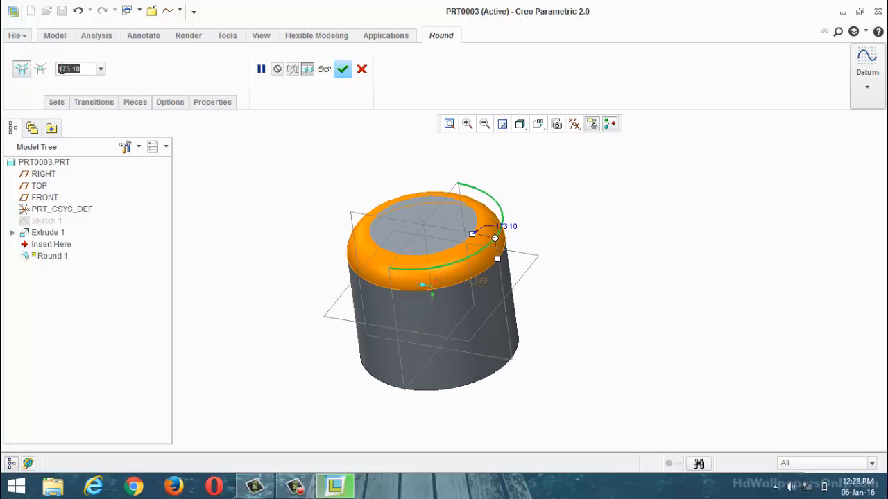
type("150")
key("Return")
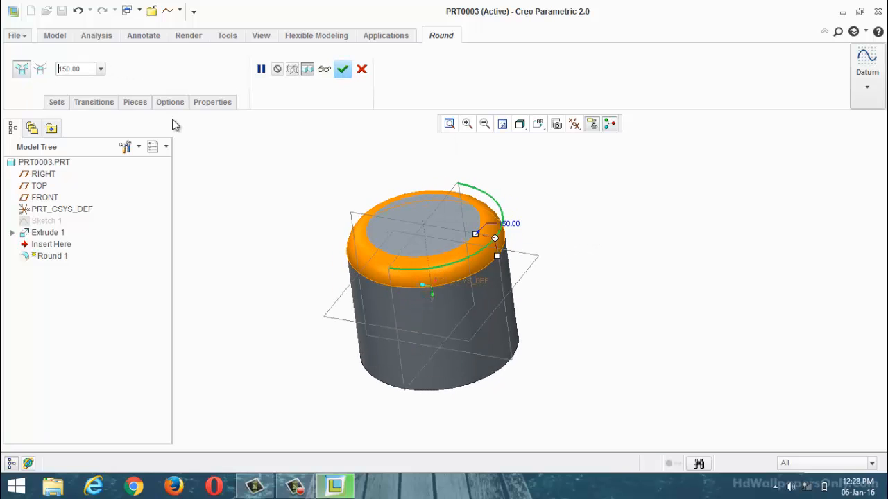
left_click(347, 72)
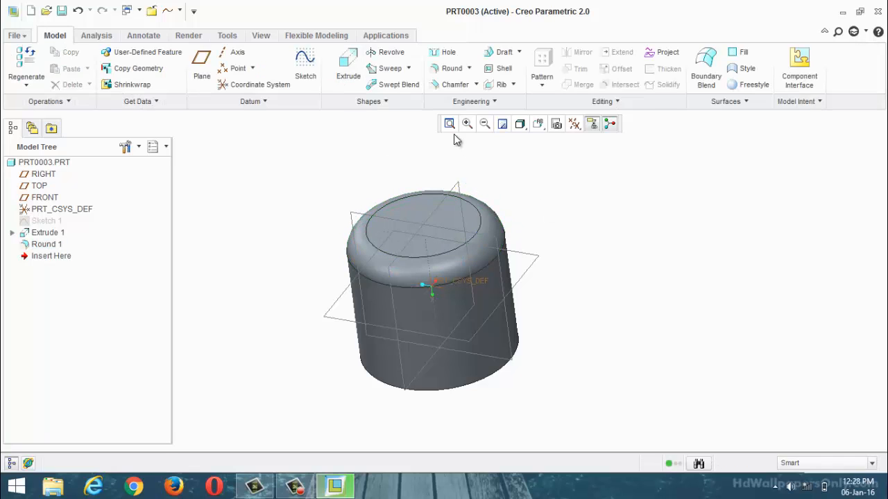
Step: Try shelling the rounded cylinder with its top face removed, discard the shell and undo the round
left_click(500, 69)
left_click(428, 222)
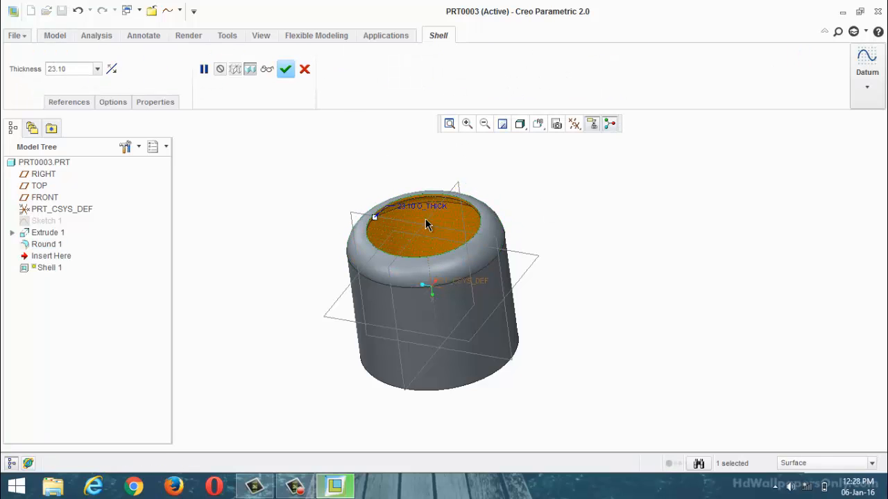
middle_click_drag(428, 222, 535, 214)
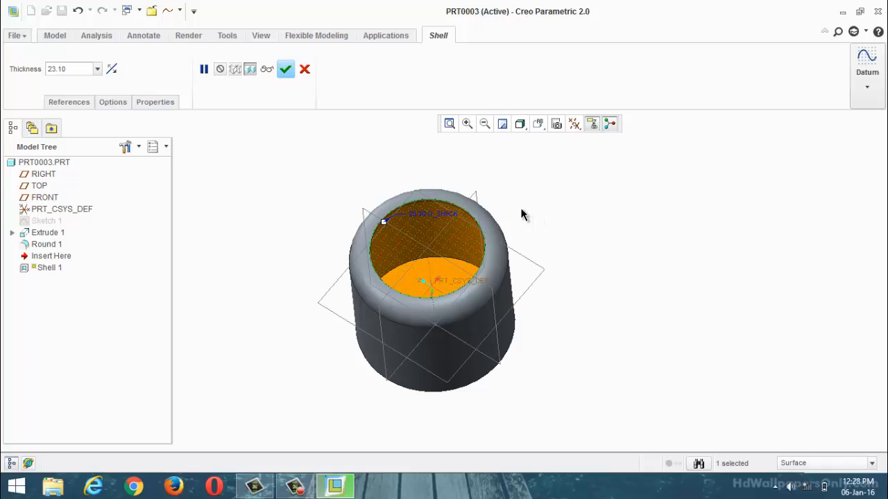
left_click(305, 69)
left_click(399, 258)
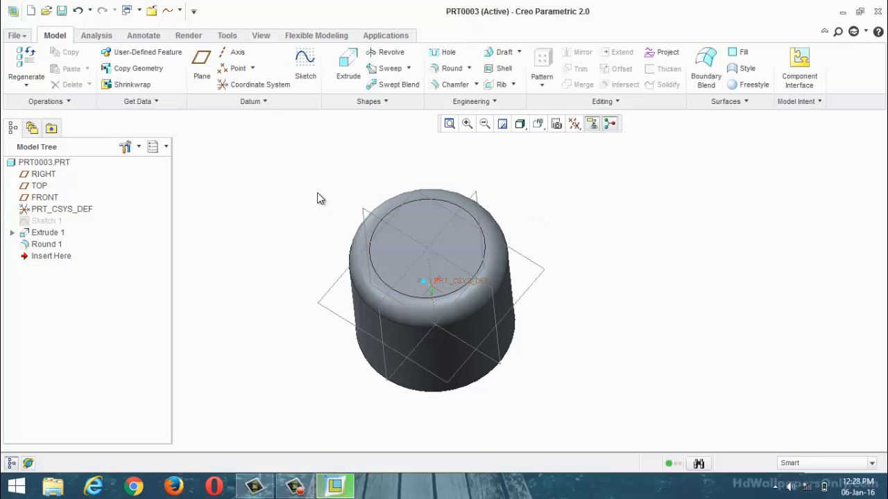
key("ctrl+z")
Step: Shell the cylinder with its top face removed and a wall thickness of 50 added to the outside
left_click(505, 70)
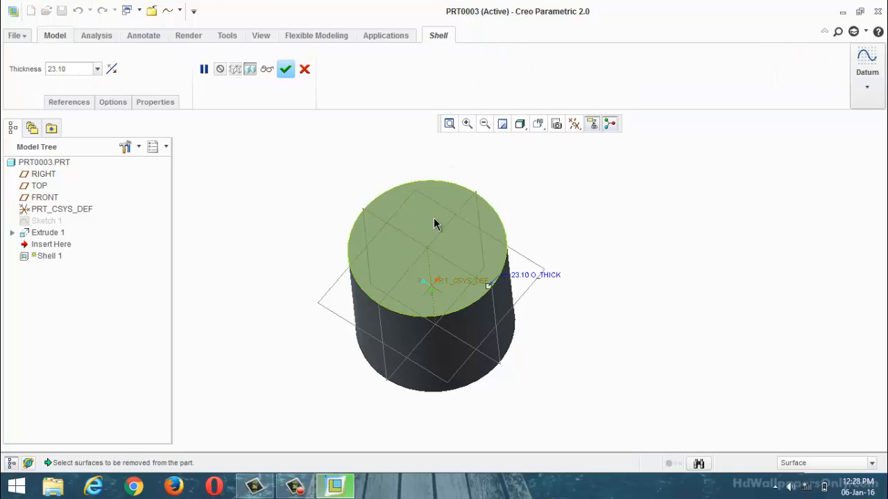
left_click(435, 224)
middle_click_drag(515, 177, 507, 179)
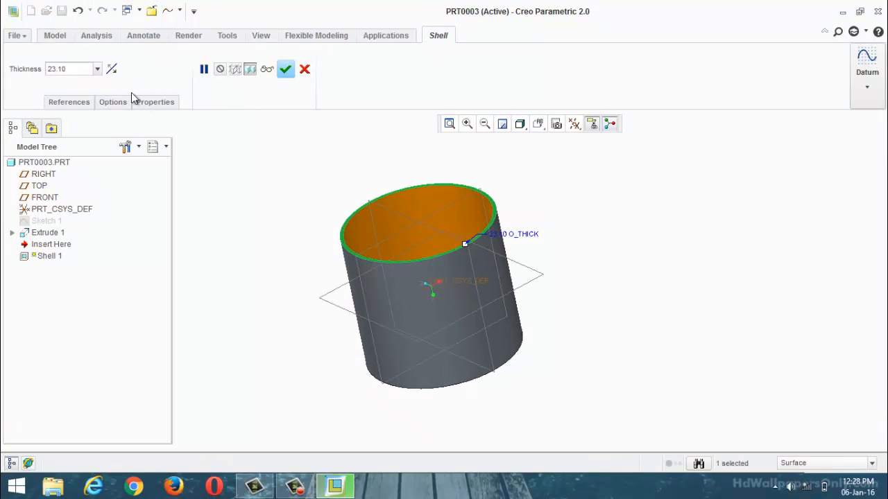
double_click(67, 69)
type("20")
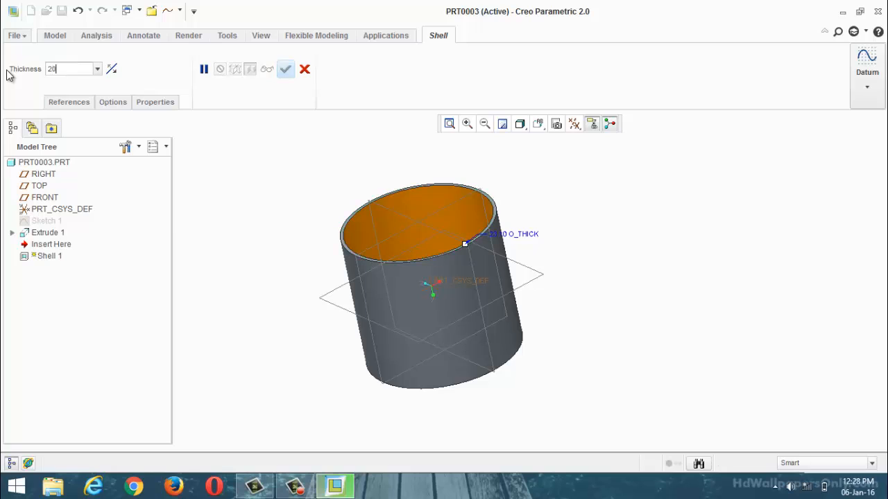
key("BackSpace")
key("BackSpace")
type("50")
key("Return")
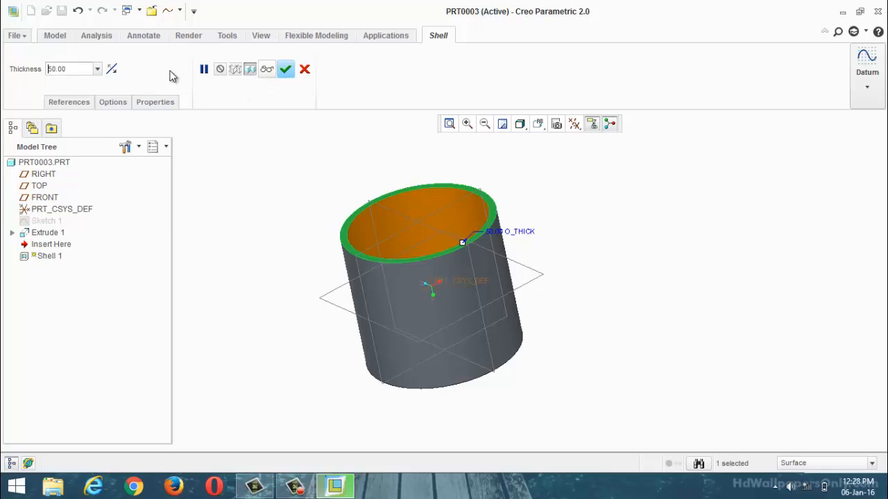
left_click(111, 69)
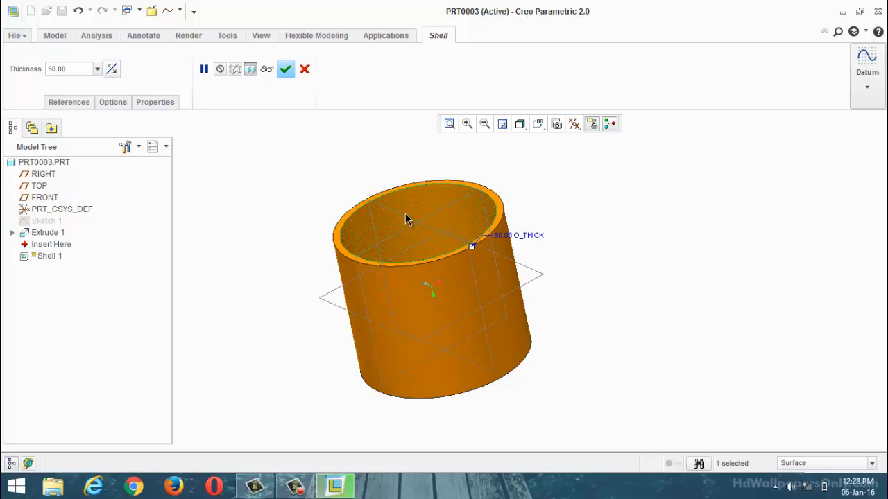
left_click(292, 71)
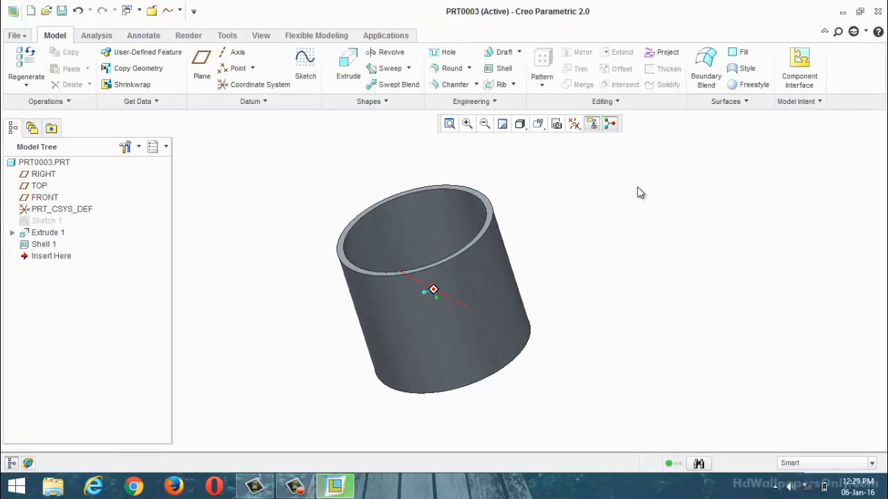
Step: Round the inner and outer edges of the cup's top rim with a radius of 20
left_click(451, 68)
scroll(452, 148, "up", 2)
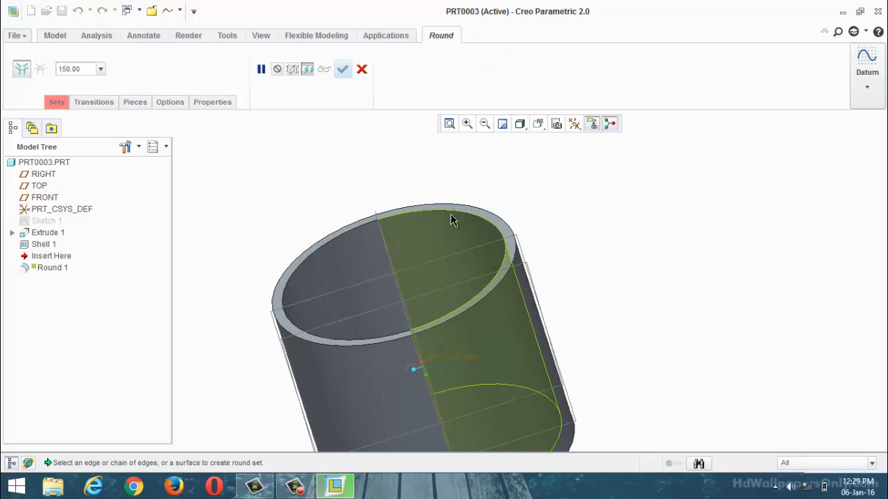
left_click(457, 211)
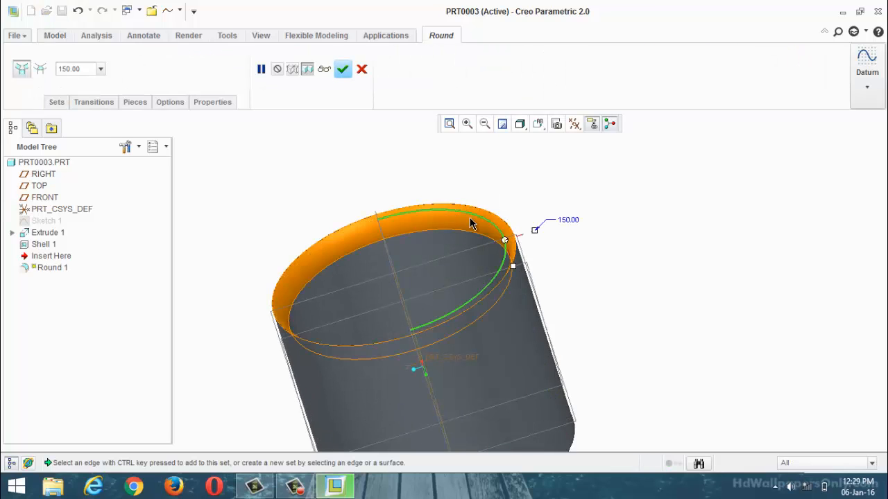
middle_click_drag(471, 223, 455, 232)
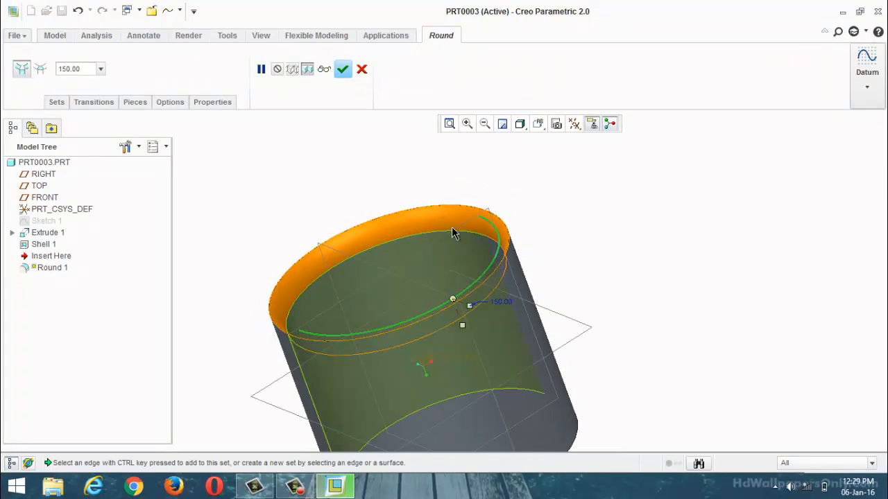
double_click(81, 69)
type("20")
key("Return")
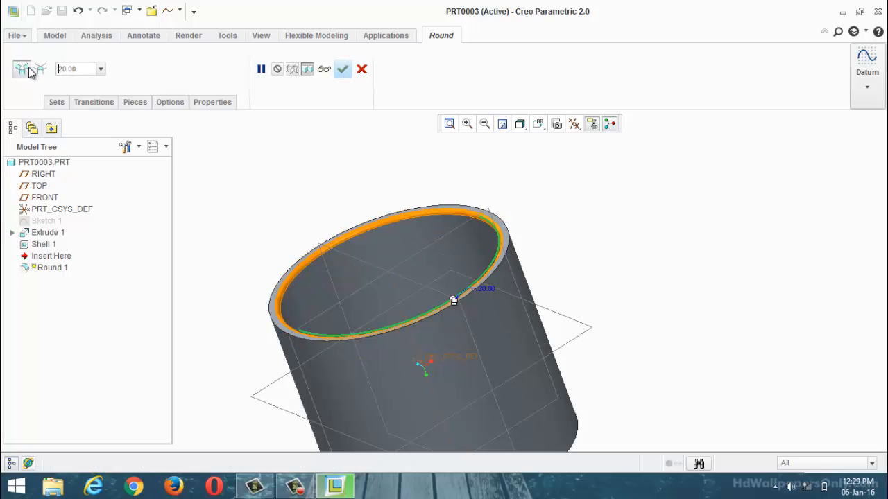
scroll(399, 203, "down", 2)
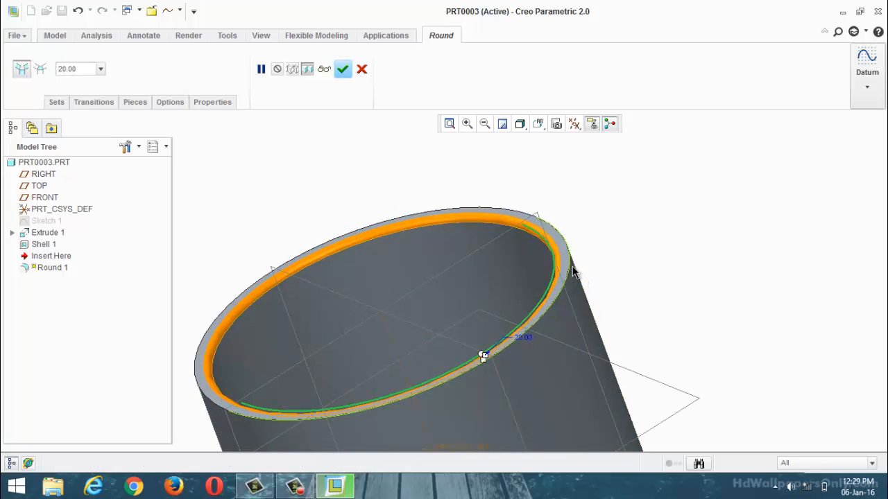
left_click(572, 267, "ctrl")
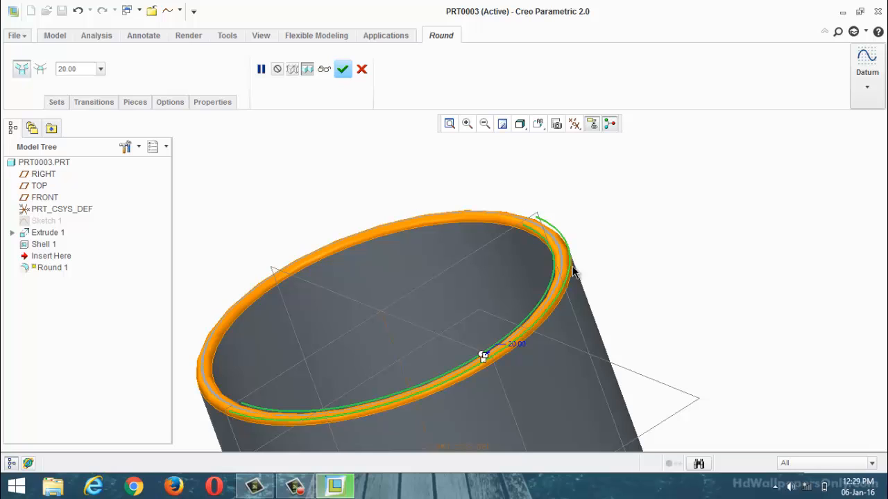
left_click(343, 69)
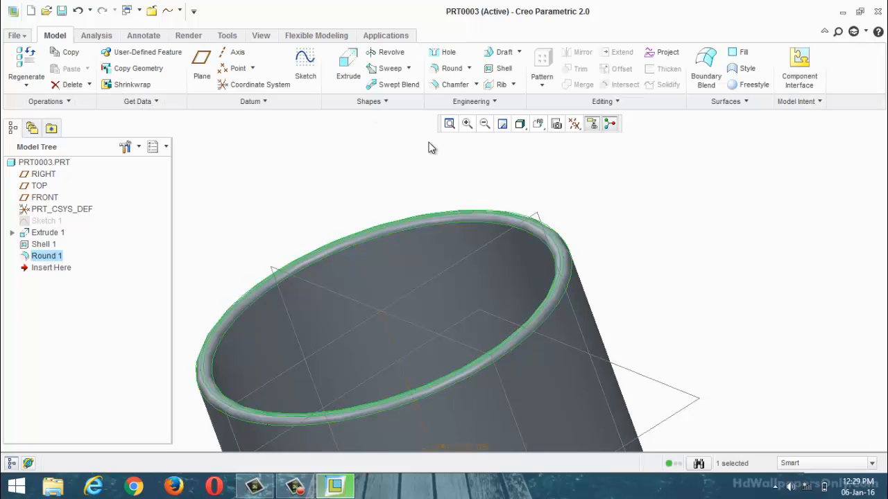
Step: Start a sketch on the FRONT plane and add the shell's outer side wall as a sketch reference
scroll(509, 179, "up", 4)
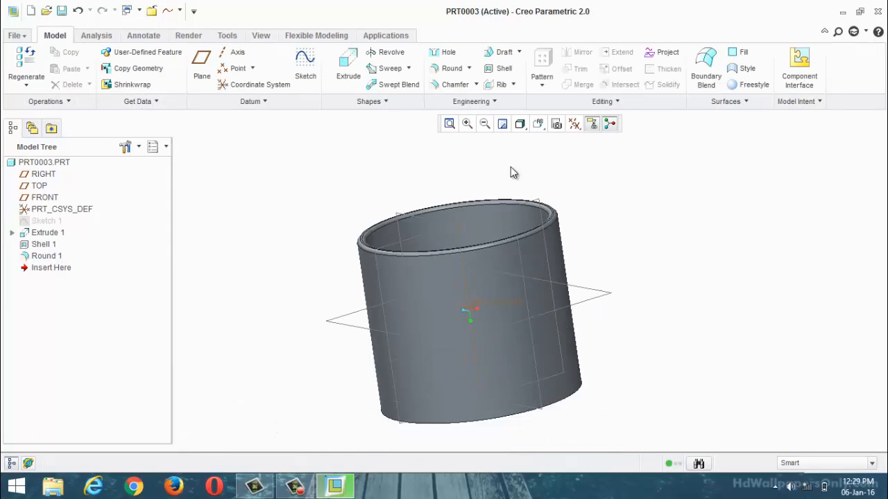
left_click(471, 220)
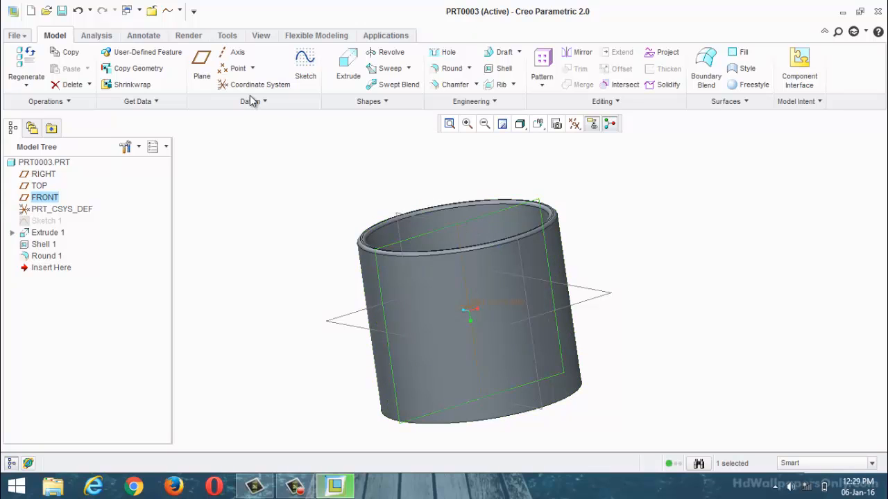
left_click(299, 66)
left_click(587, 131)
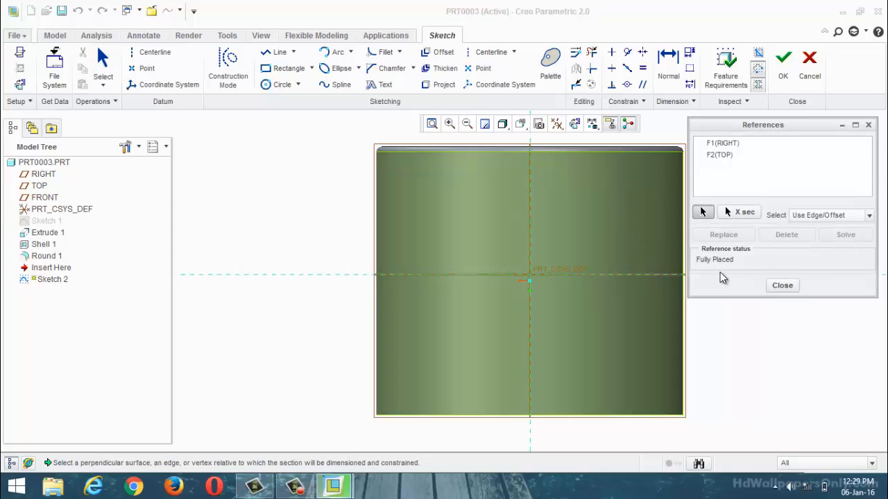
left_click(686, 269)
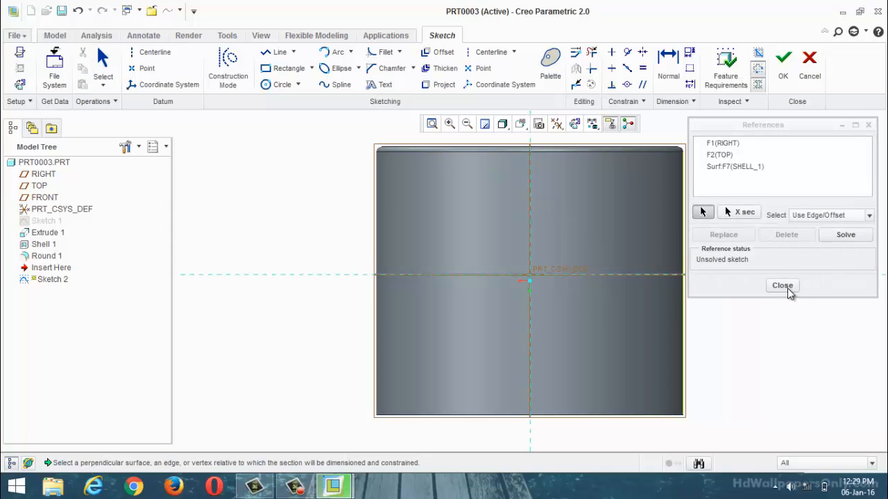
left_click(785, 286)
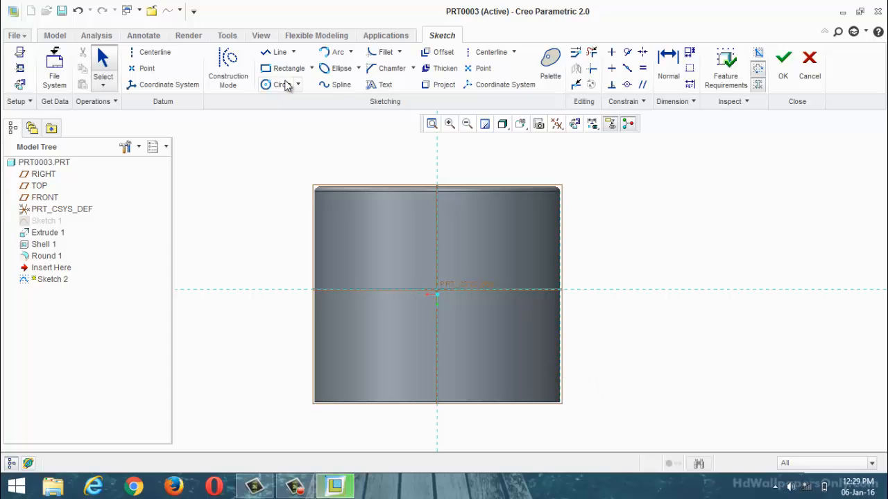
Step: Sketch a handle arc bulging outward from the cup, with both endpoints on the outer wall, and finish the sketch
left_click(331, 53)
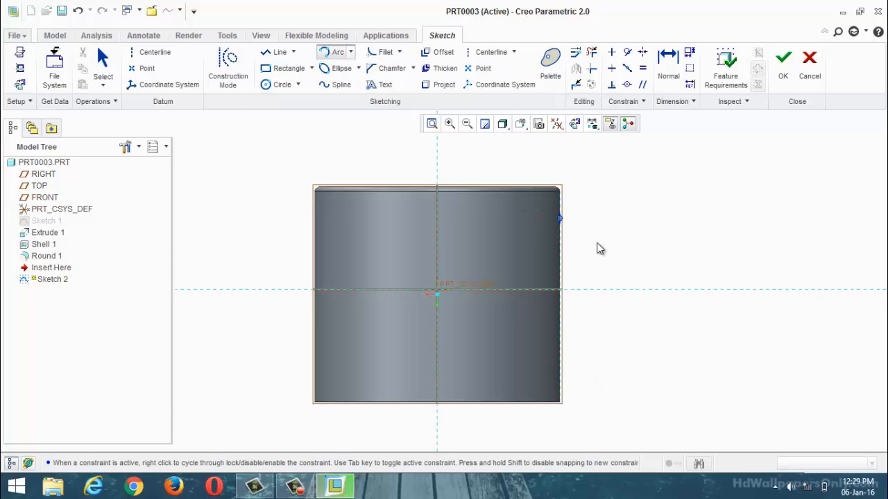
left_click(562, 379)
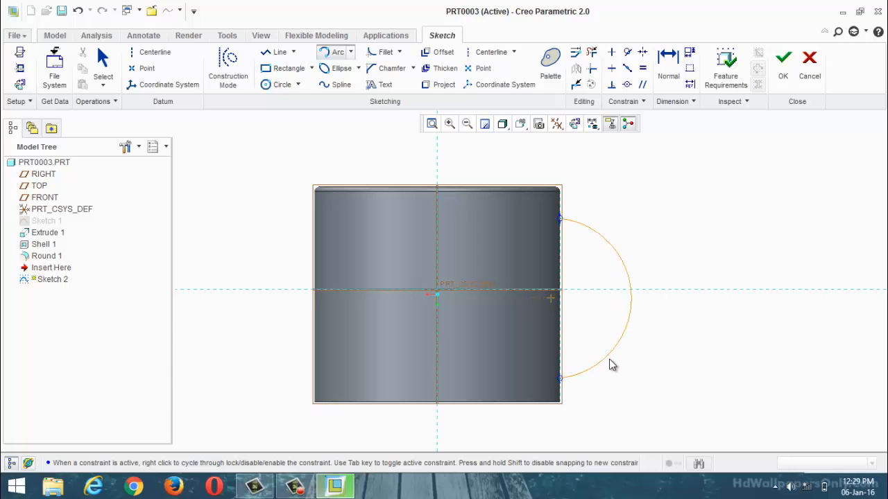
left_click(618, 367)
left_click(781, 76)
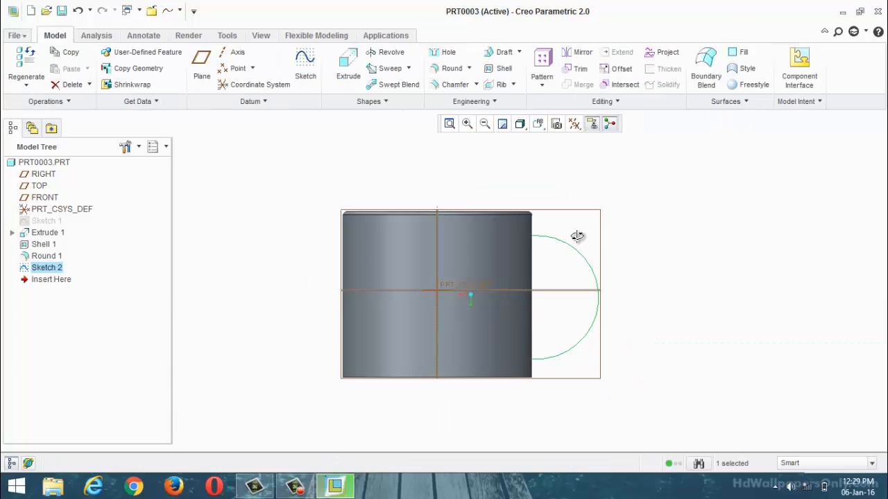
Step: Start a sweep along the handle arc and sketch a circular section centred on the arc's endpoint
left_click(381, 72)
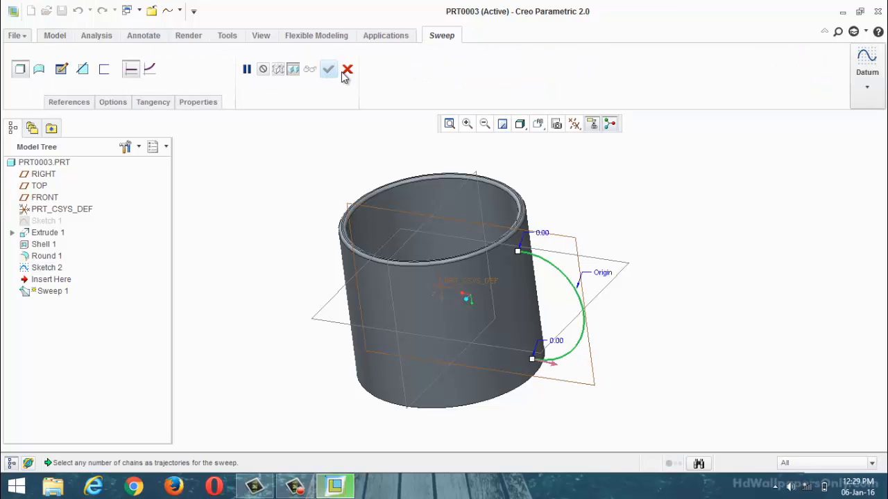
left_click(61, 69)
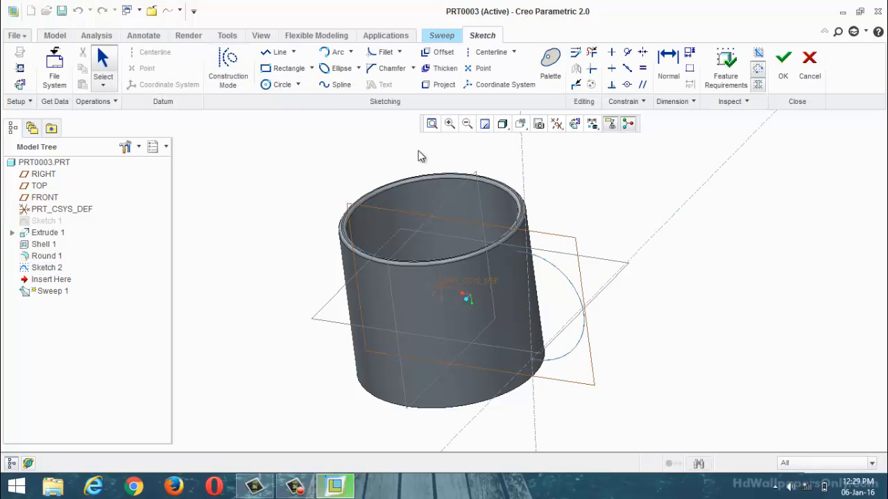
left_click(575, 129)
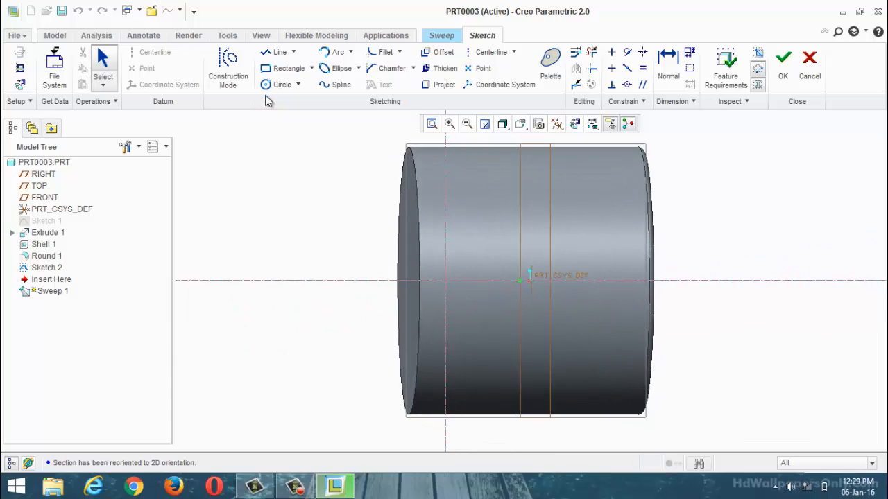
left_click(272, 91)
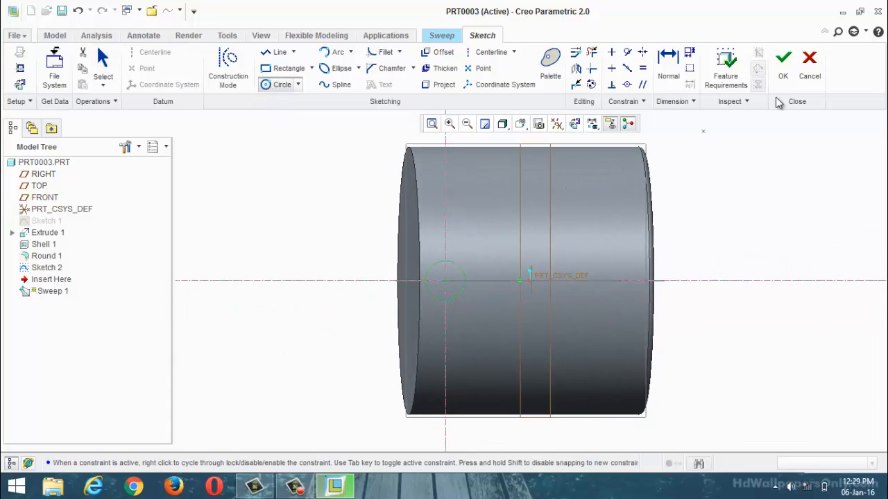
left_click(783, 67)
Step: Enable Merge ends for the handle sweep so both ends join the cup wall, and complete the feature
mouse_move(684, 208)
middle_mouse_down()
mouse_move(703, 172)
mouse_move(708, 180)
mouse_move(618, 195)
mouse_move(575, 224)
mouse_move(517, 241)
middle_mouse_up()
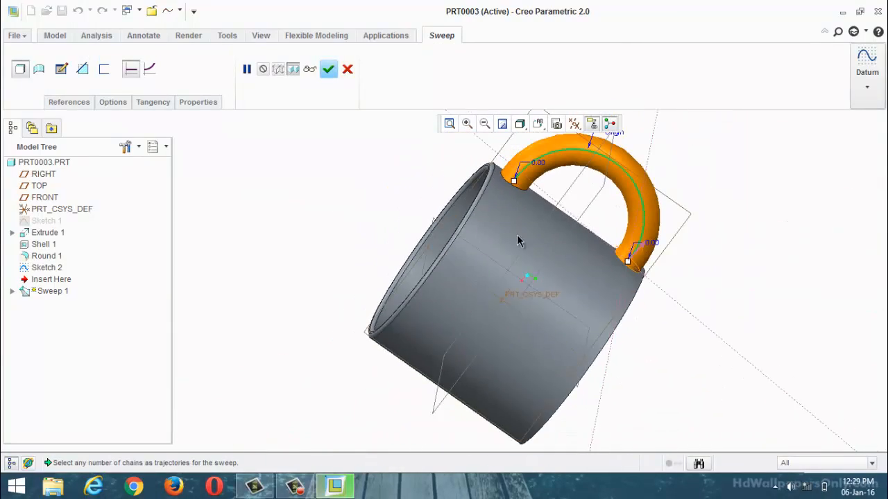
scroll(516, 240, "up", 2)
mouse_move(493, 212)
middle_mouse_down()
mouse_move(496, 204)
mouse_move(493, 216)
middle_mouse_up()
scroll(460, 234, "up", 2)
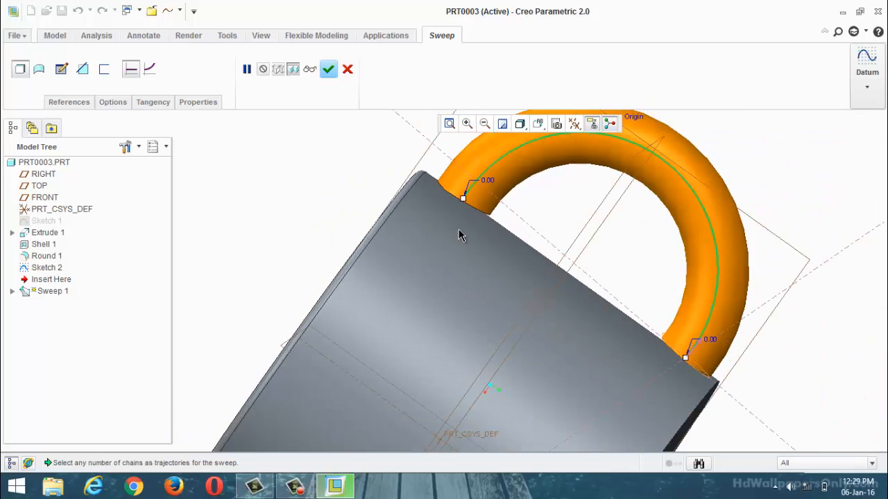
scroll(406, 253, "up", 2)
middle_click_drag(494, 243, 467, 257)
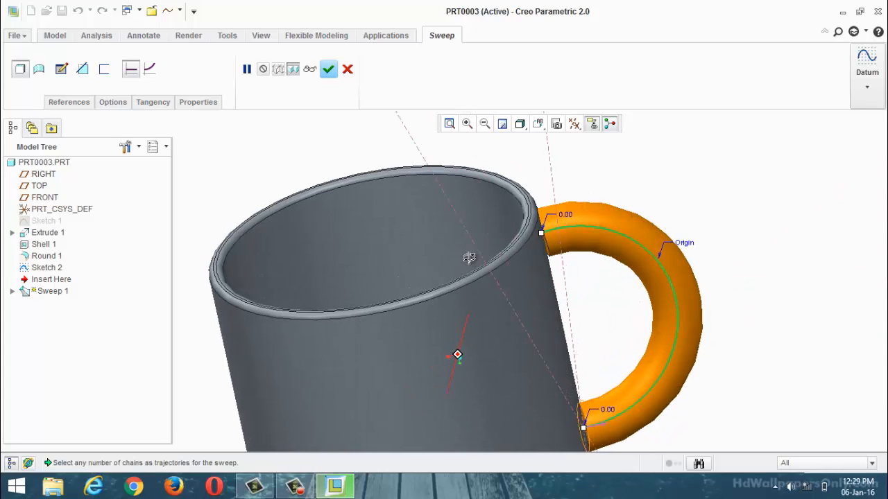
left_click(117, 103)
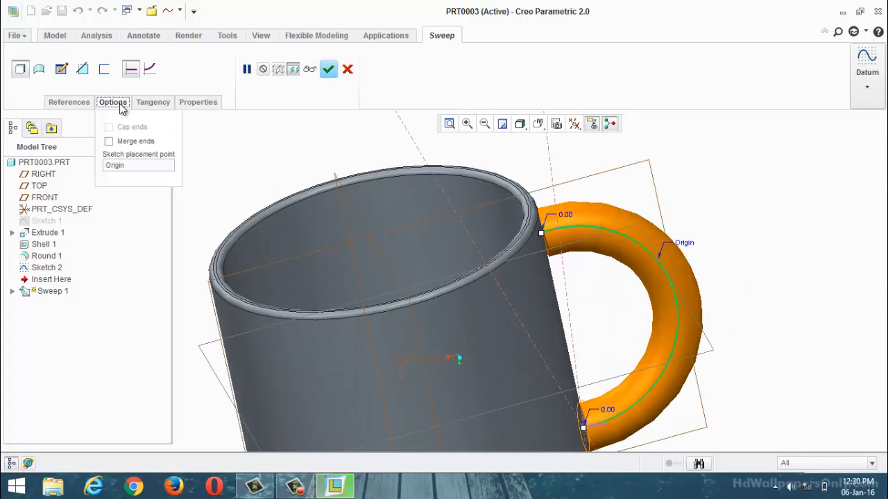
left_click(109, 142)
left_click(329, 69)
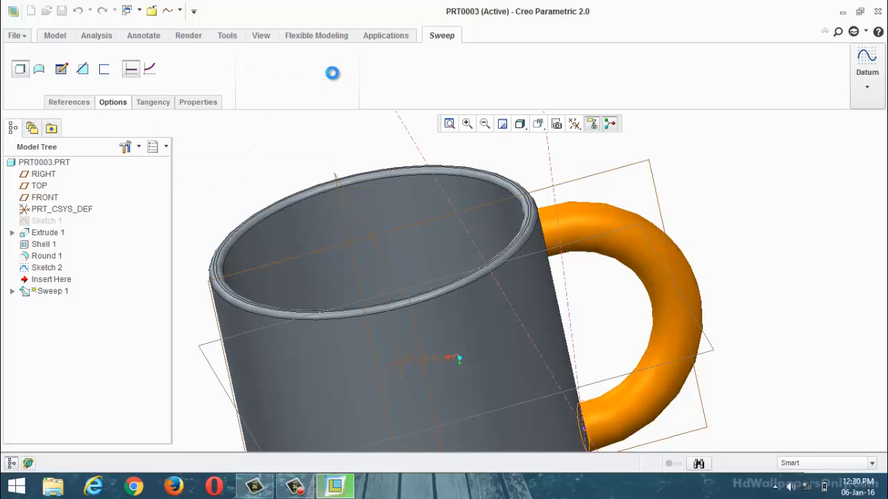
Step: Delete Shell 1 together with its dependent rim round, handle sketch and handle sweep, leaving only the extruded cylinder
middle_click_drag(374, 133, 270, 204)
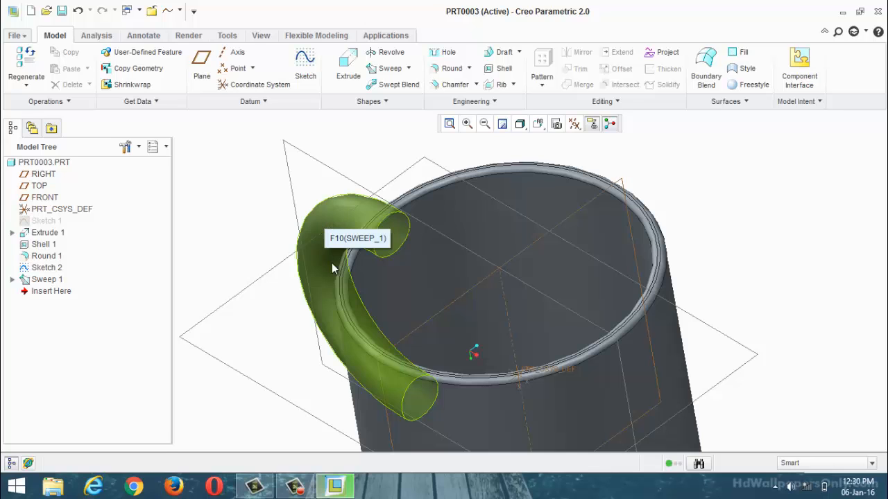
middle_click_drag(332, 263, 264, 303)
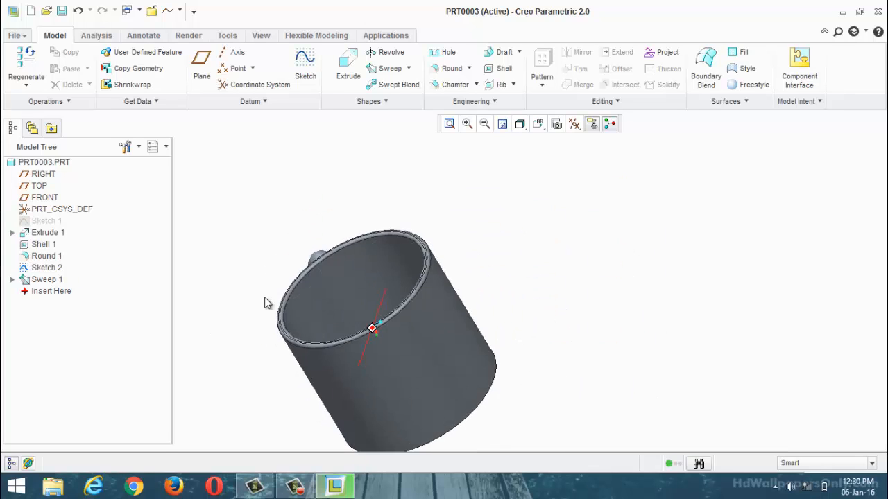
scroll(301, 268, "up", 3)
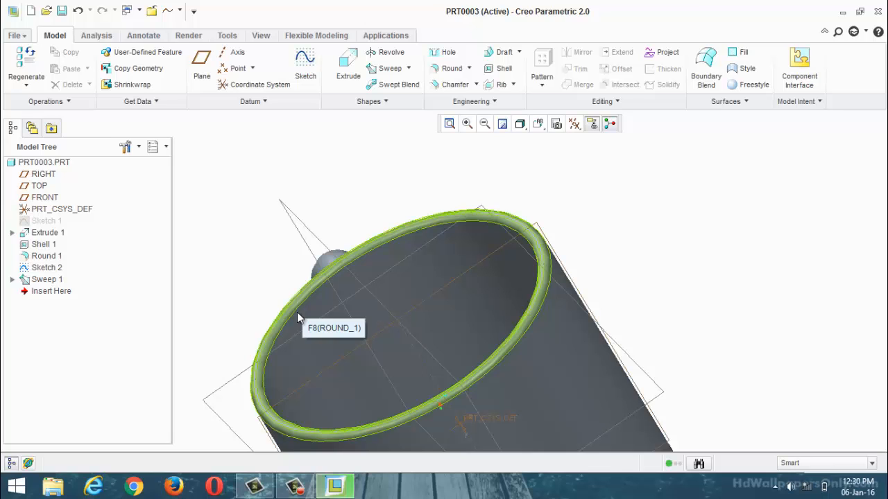
middle_click_drag(333, 305, 377, 277)
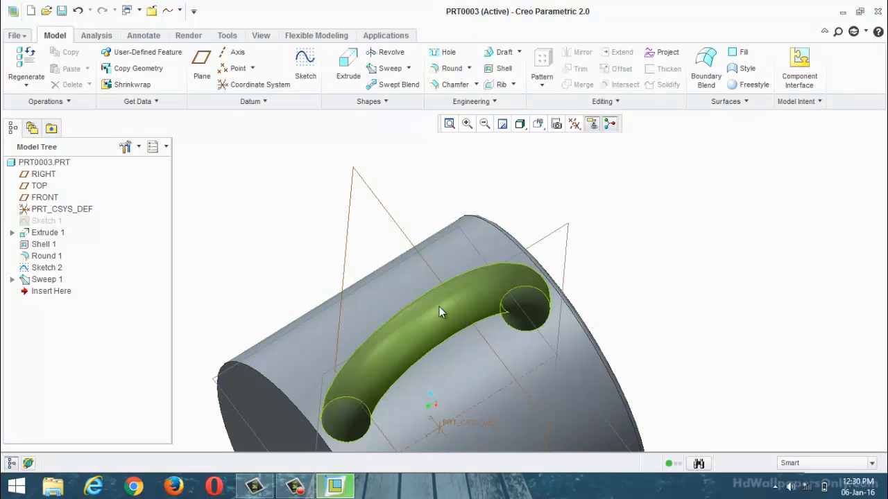
middle_click_drag(407, 312, 96, 256)
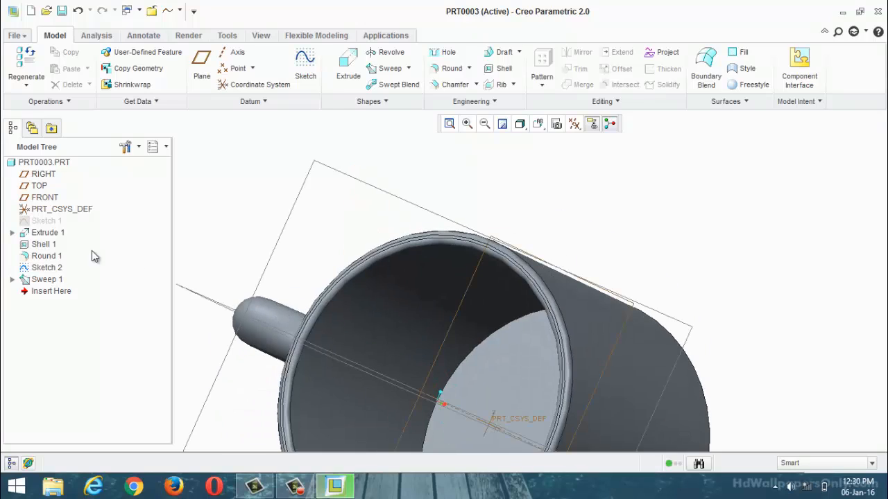
right_click(50, 247)
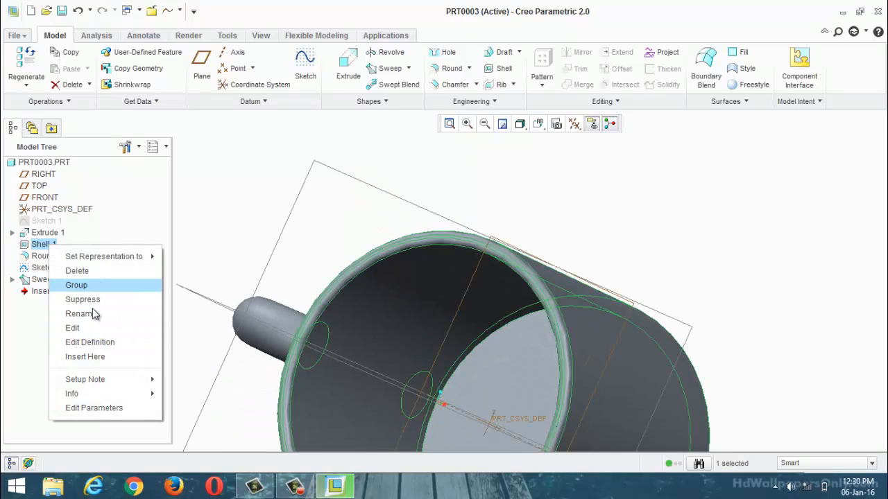
left_click(88, 271)
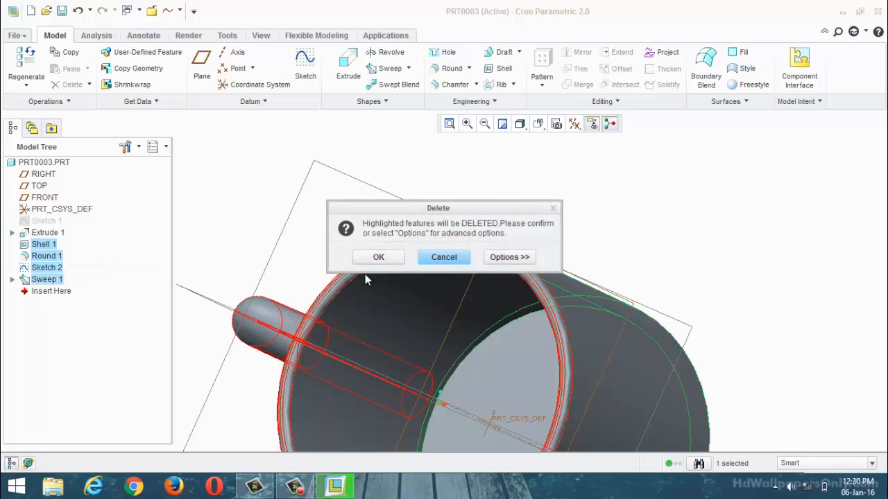
left_click(388, 257)
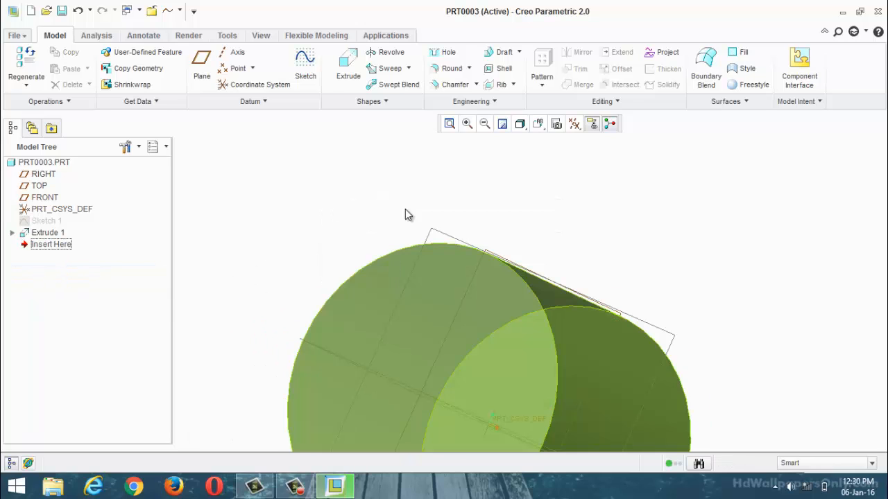
Step: Start a sketch on the FRONT plane and add the cylinder's flat end face as a sketch reference
mouse_move(414, 195)
middle_mouse_down()
mouse_move(424, 152)
mouse_move(416, 139)
middle_mouse_up()
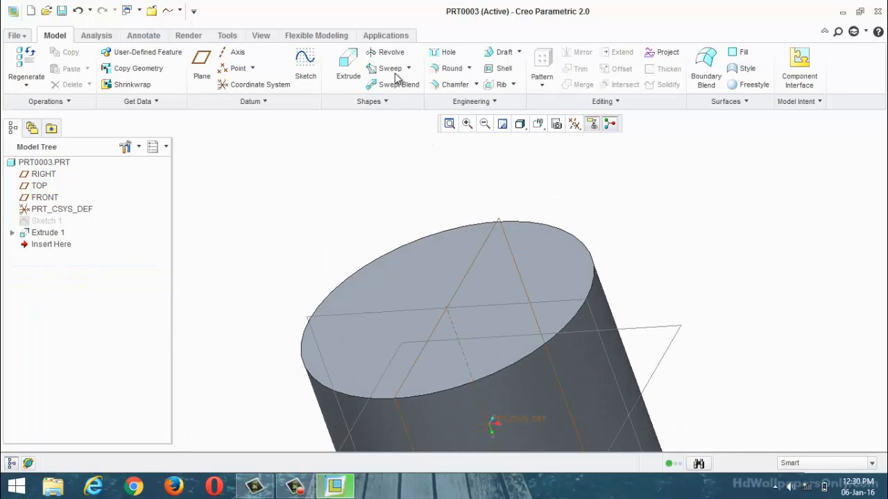
left_click(422, 310)
left_click(305, 73)
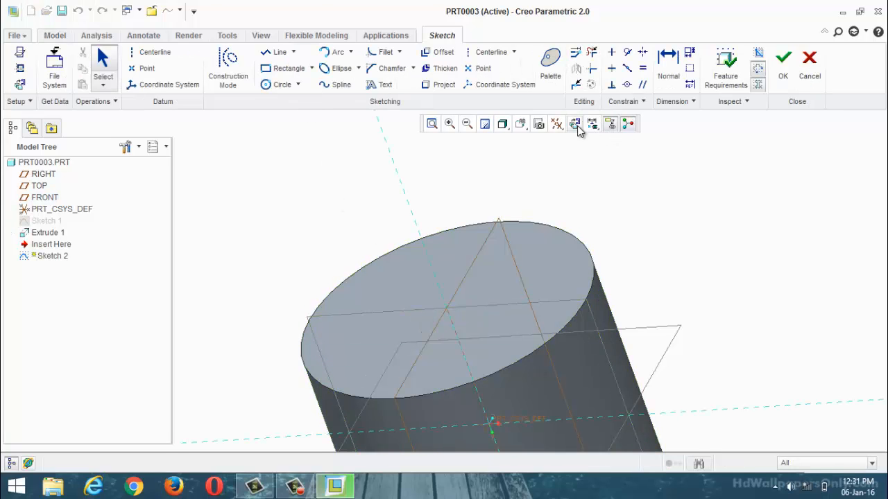
left_click(575, 123)
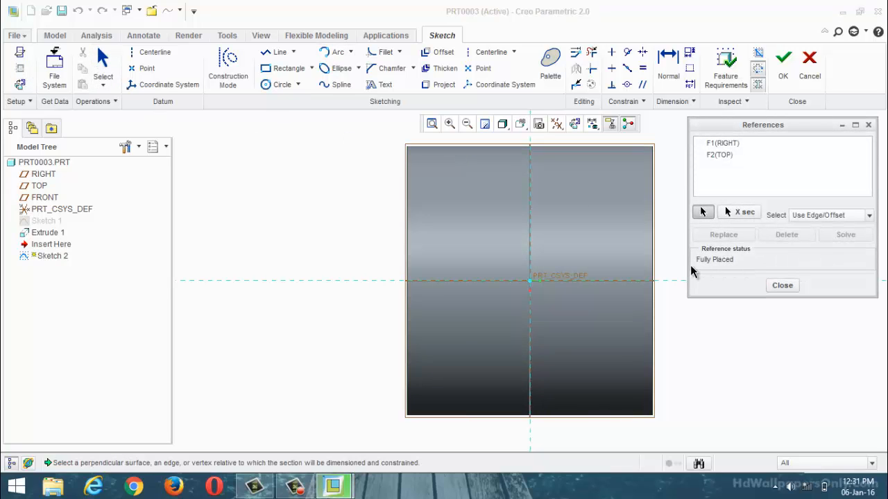
left_click(655, 275)
left_click(783, 285)
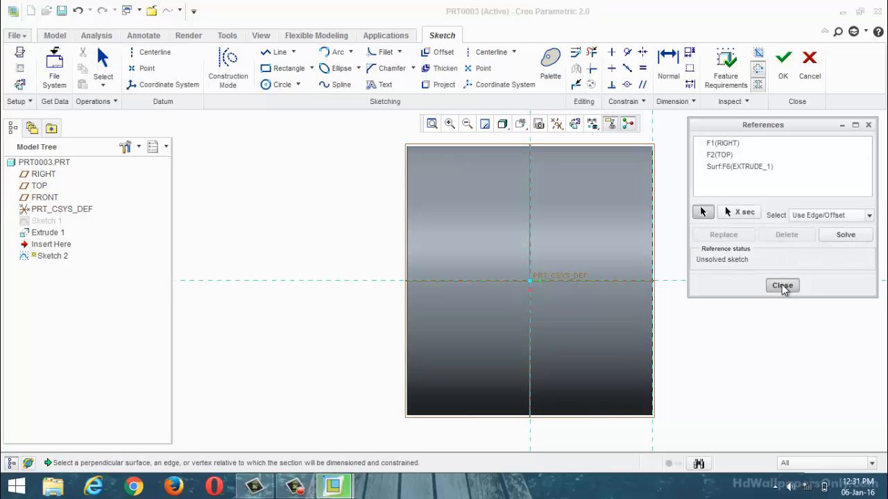
Step: Sketch an arc bulging outward from the cylinder's flat end face, with both endpoints on that face, and finish the sketch
left_click(334, 53)
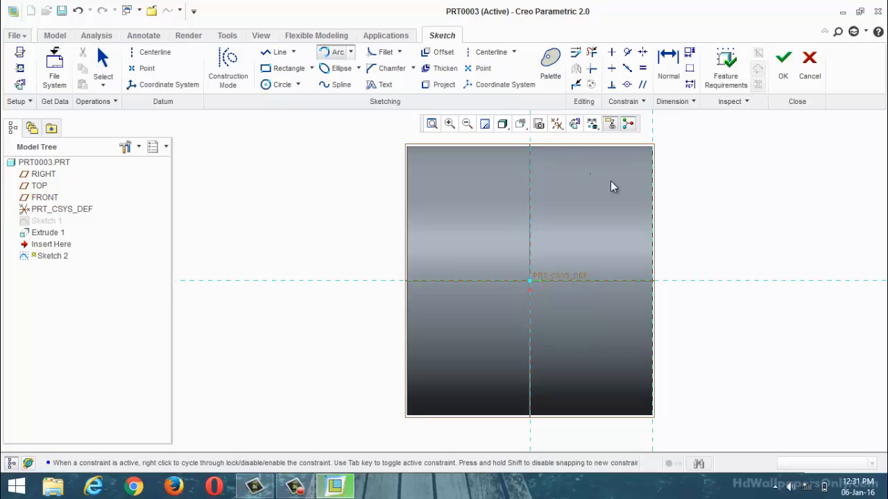
left_click(652, 174)
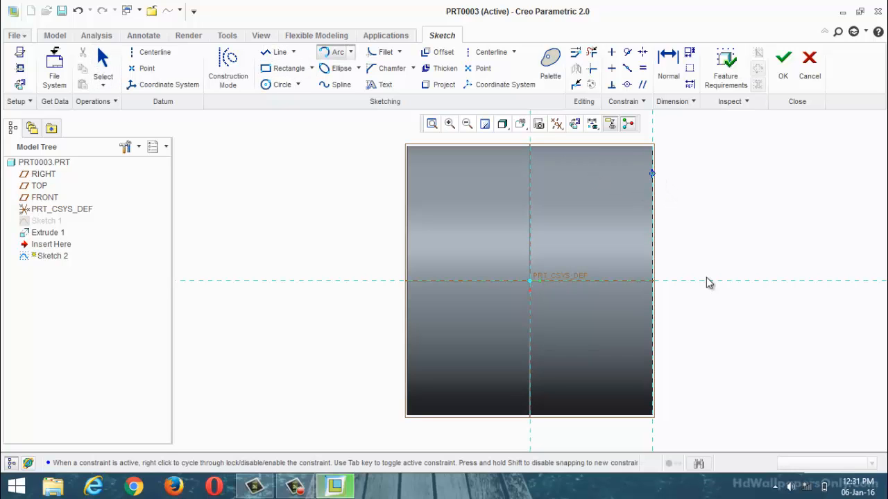
left_click(652, 361)
left_click(692, 351)
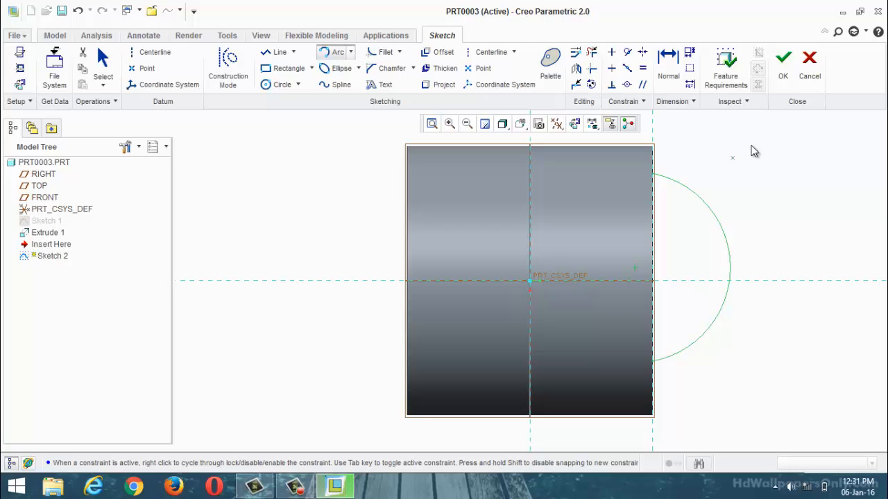
left_click(782, 66)
left_click(389, 68)
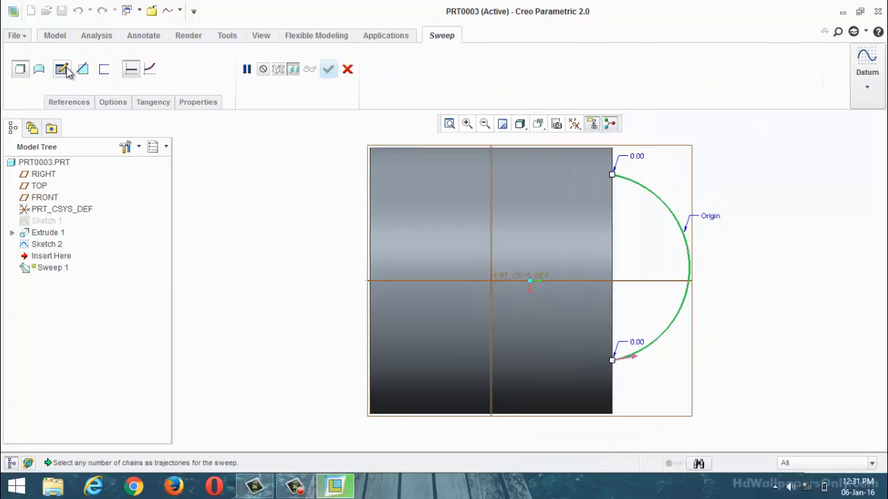
left_click(62, 69)
left_click(274, 84)
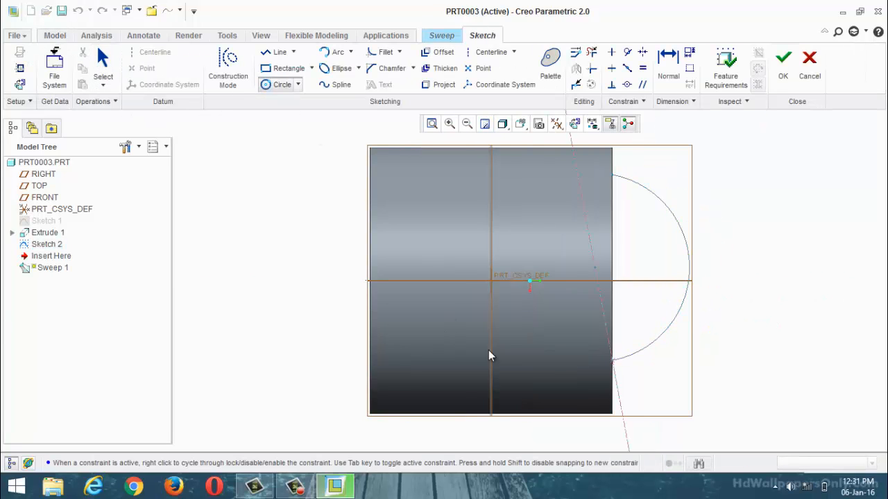
key("ctrl+d")
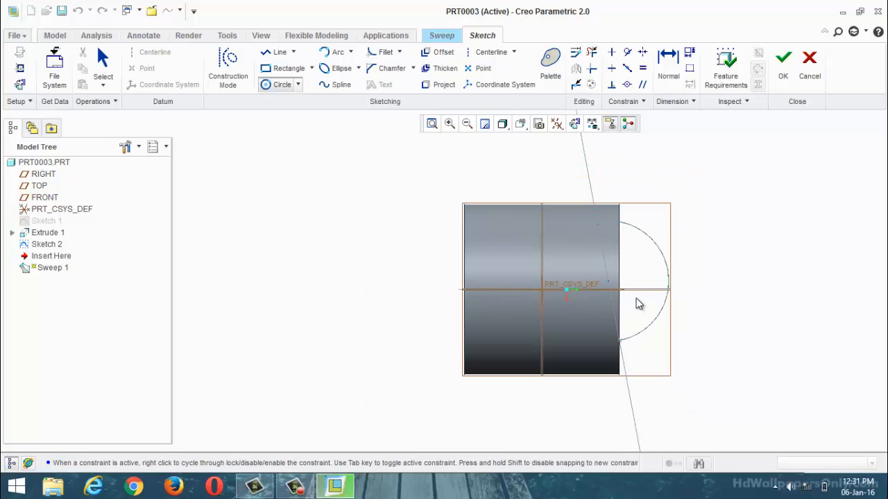
left_click(574, 123)
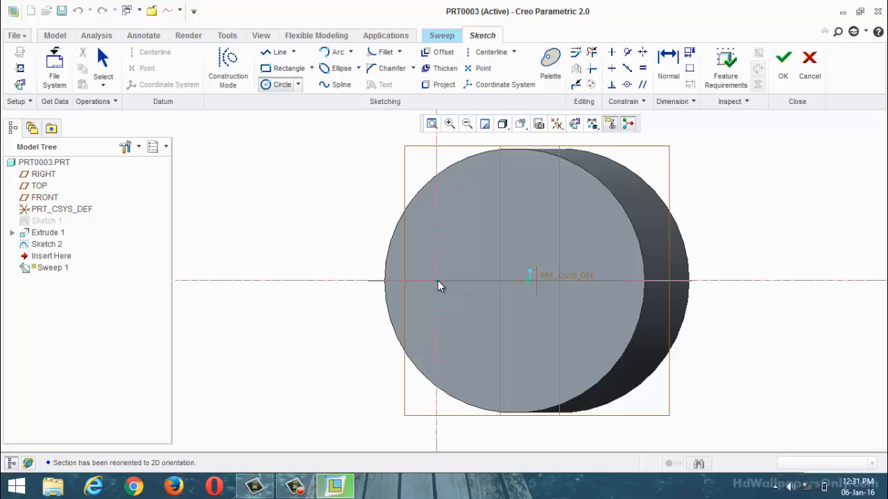
left_click(784, 68)
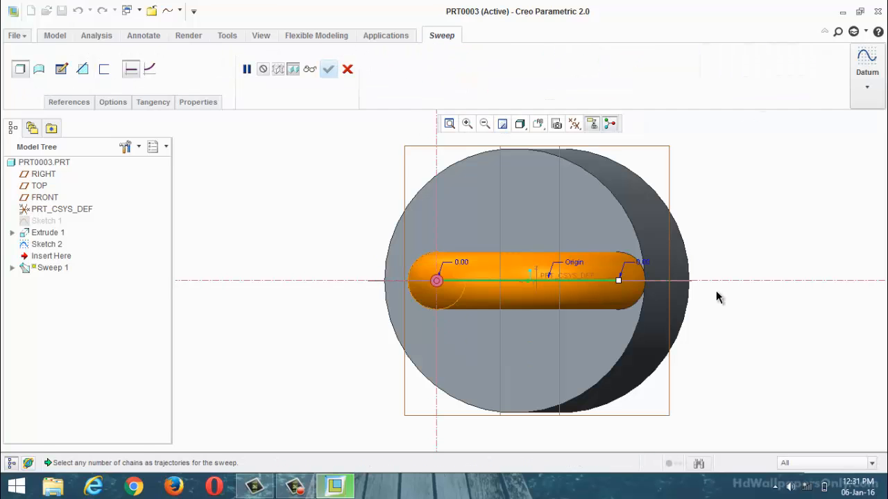
middle_click_drag(718, 297, 700, 224)
left_click(348, 68)
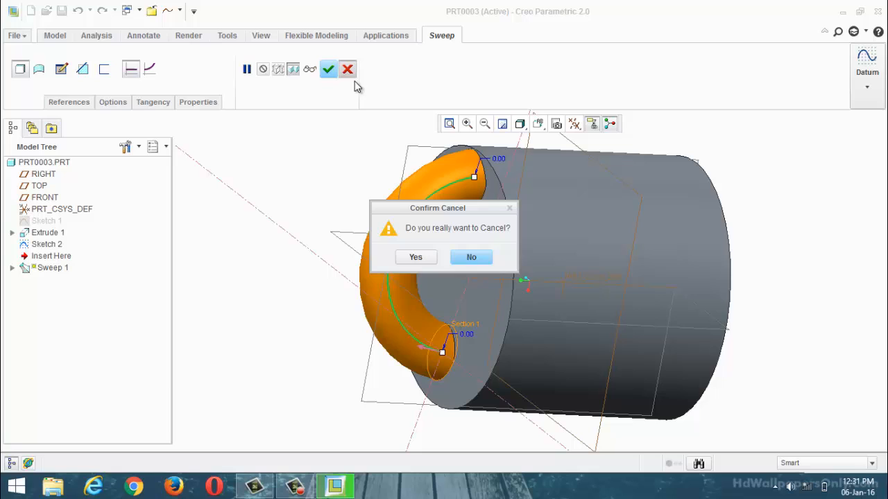
left_click(409, 256)
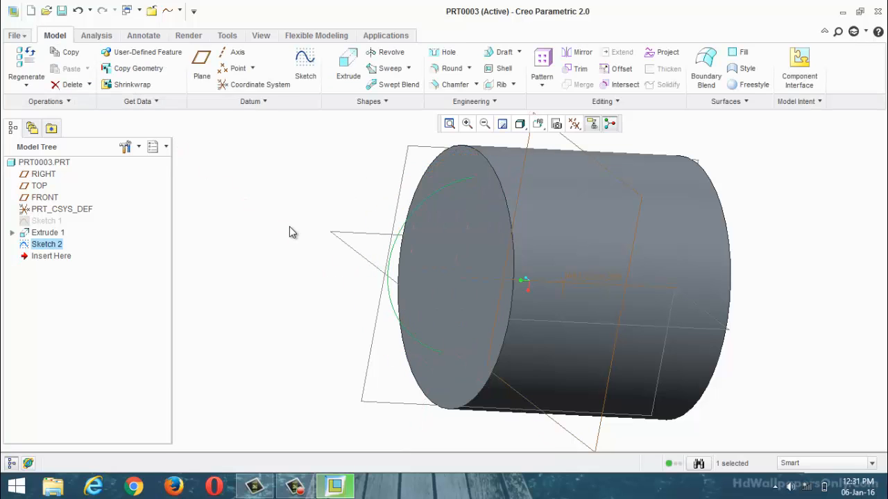
Step: Replace the arc sketch with a new sketch on the FRONT plane, using the RIGHT plane as the Bottom reference
left_click(306, 66)
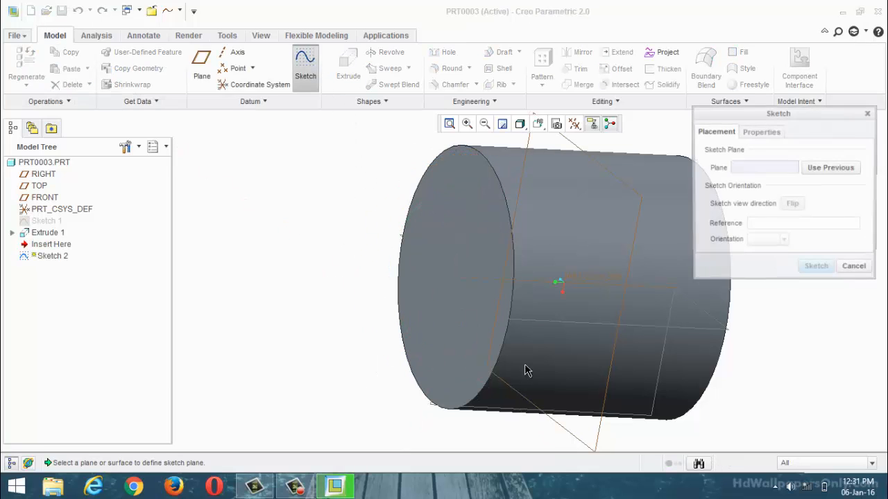
scroll(530, 347, "up", 4)
scroll(535, 306, "down", 3)
middle_click_drag(534, 305, 561, 278)
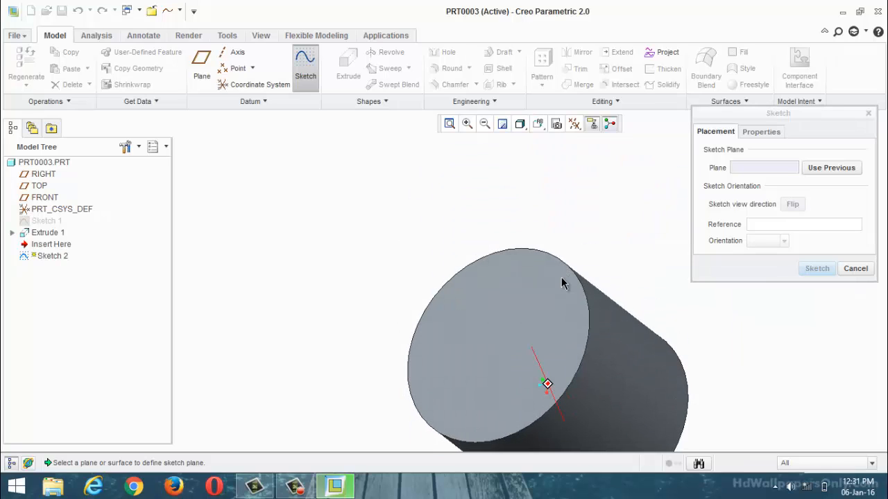
left_click(510, 280)
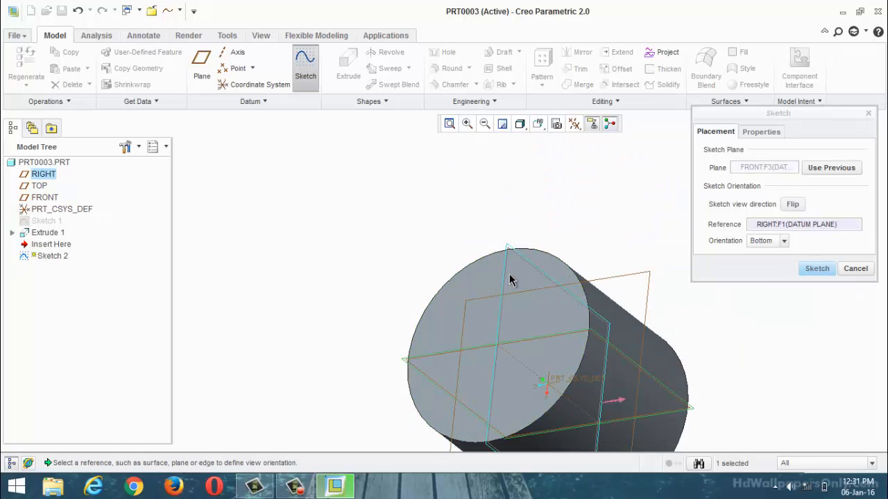
left_click(802, 274)
left_click(816, 270)
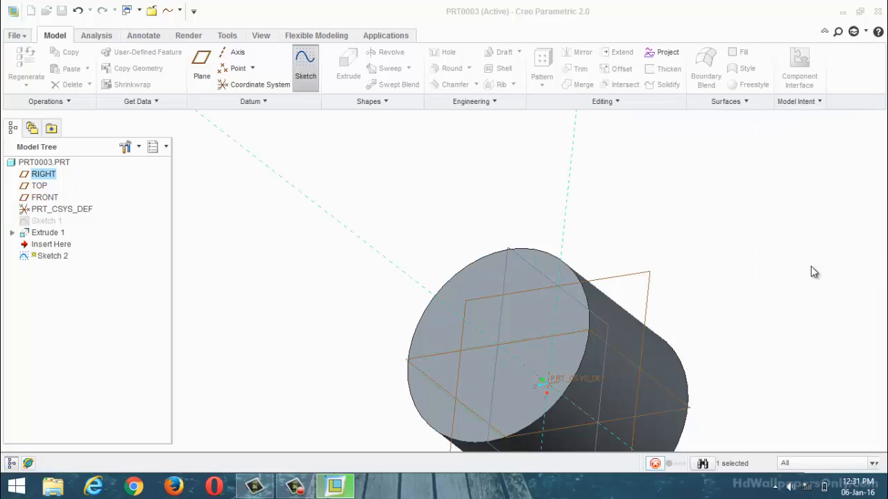
left_click(576, 125)
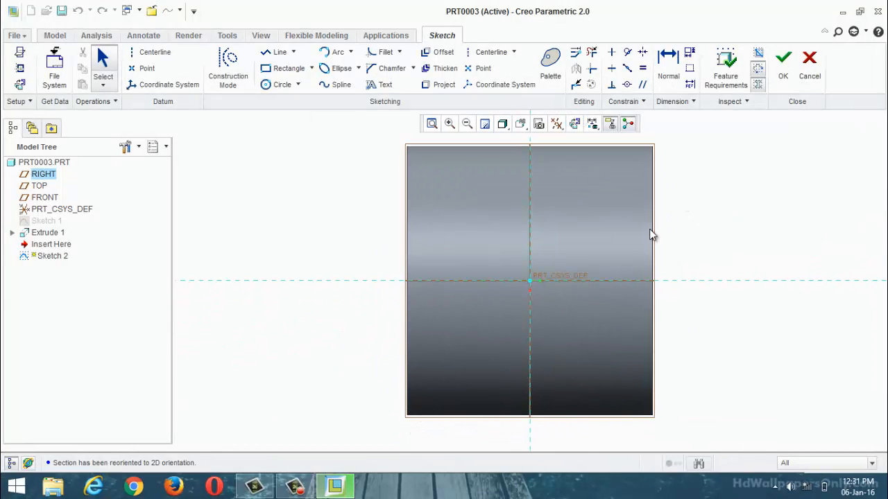
Step: Examine the new sketch's references, placement plane and orientation against the cylinder's geometry
left_click(19, 68)
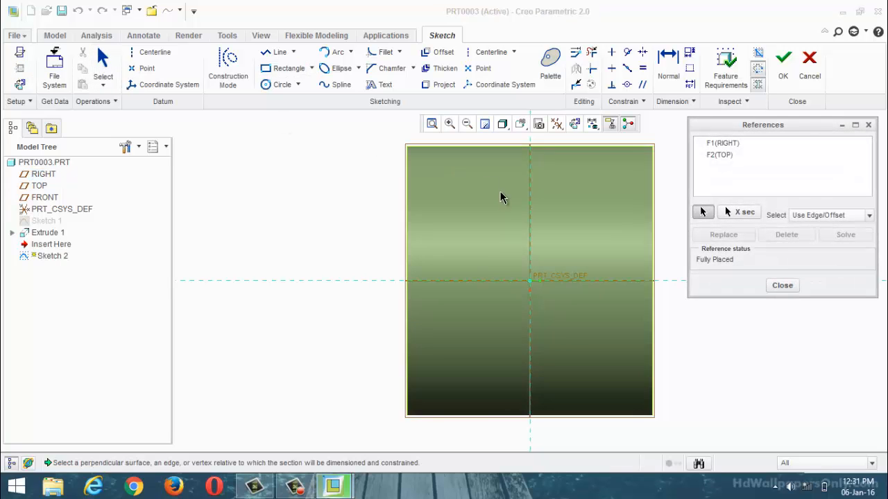
mouse_move(486, 281)
middle_mouse_down()
mouse_move(402, 192)
mouse_move(377, 184)
mouse_move(401, 187)
middle_mouse_up()
left_click(783, 286)
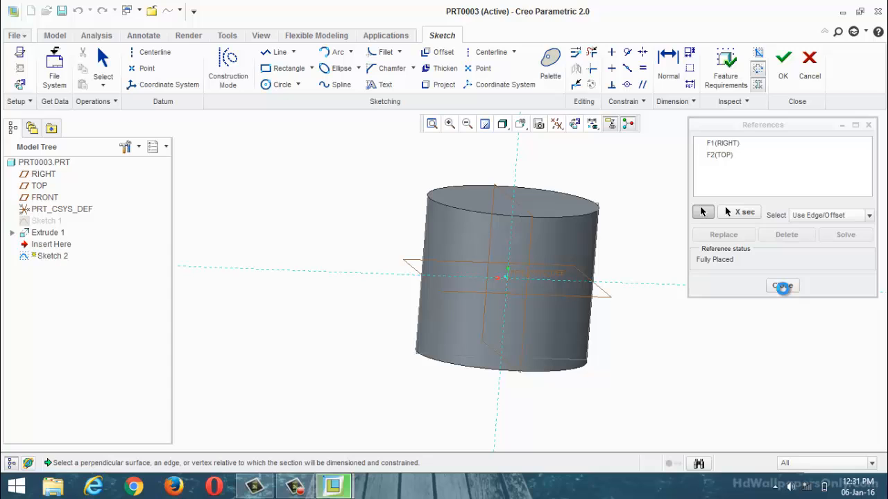
left_click(19, 59)
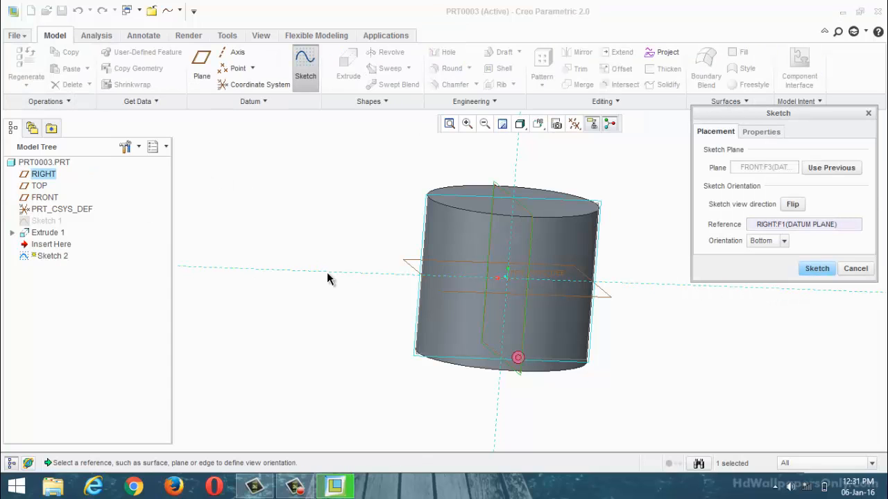
left_click(423, 262)
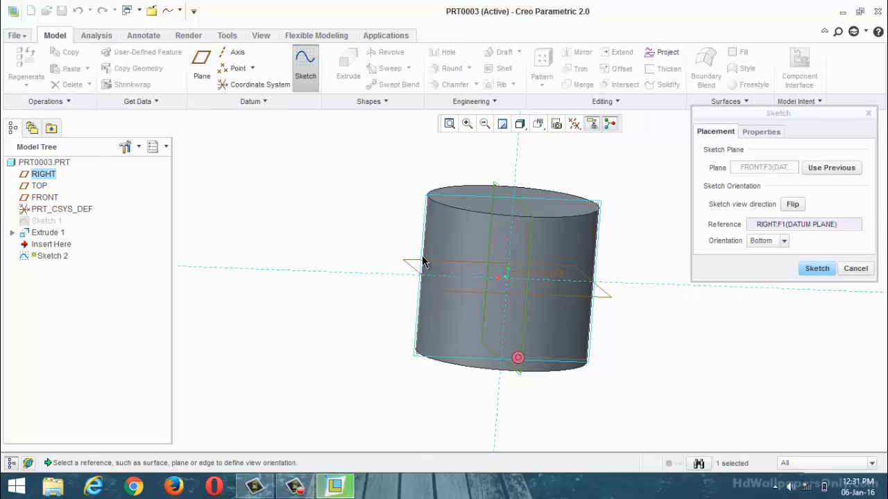
left_click(818, 271)
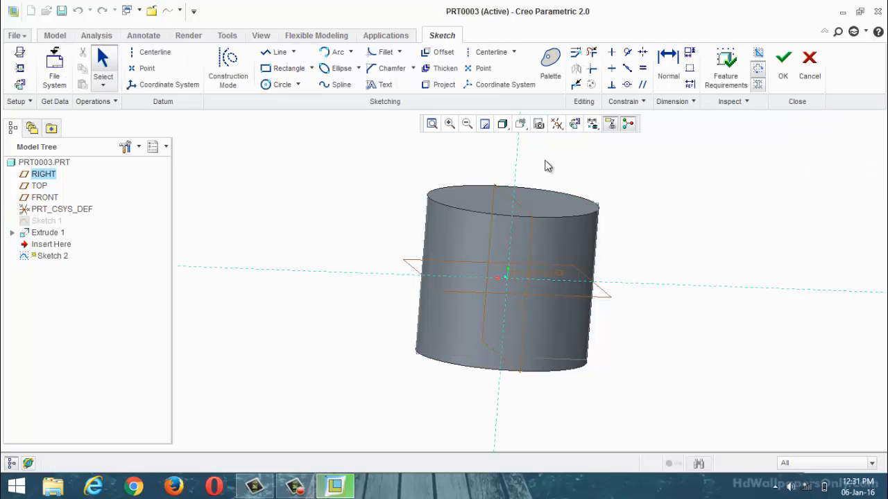
left_click(575, 123)
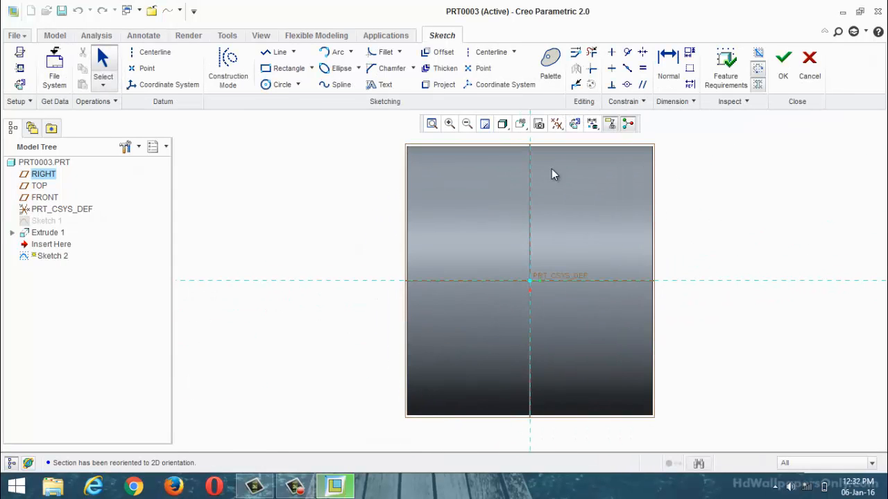
mouse_move(543, 234)
middle_mouse_down()
mouse_move(600, 205)
mouse_move(590, 173)
mouse_move(525, 178)
mouse_move(521, 192)
middle_mouse_up()
middle_click_drag(499, 161, 517, 177)
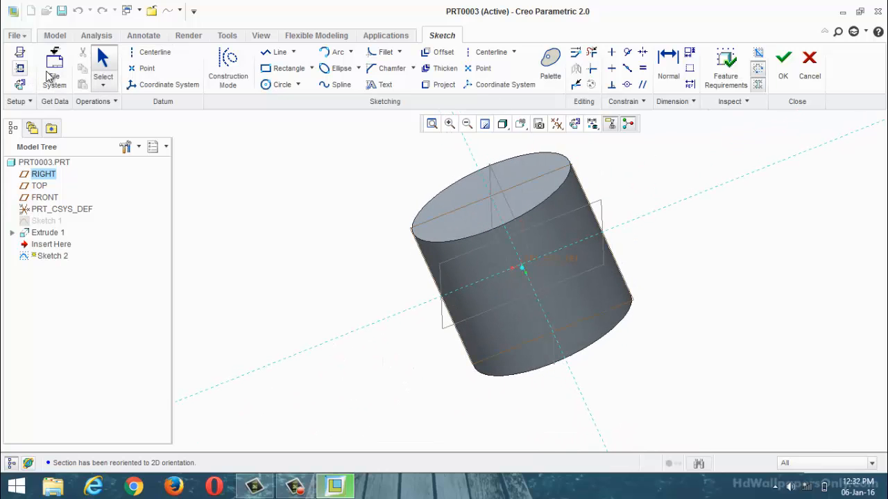
Step: Add the cylinder's curved side surface as a reference for the sketch
left_click(575, 124)
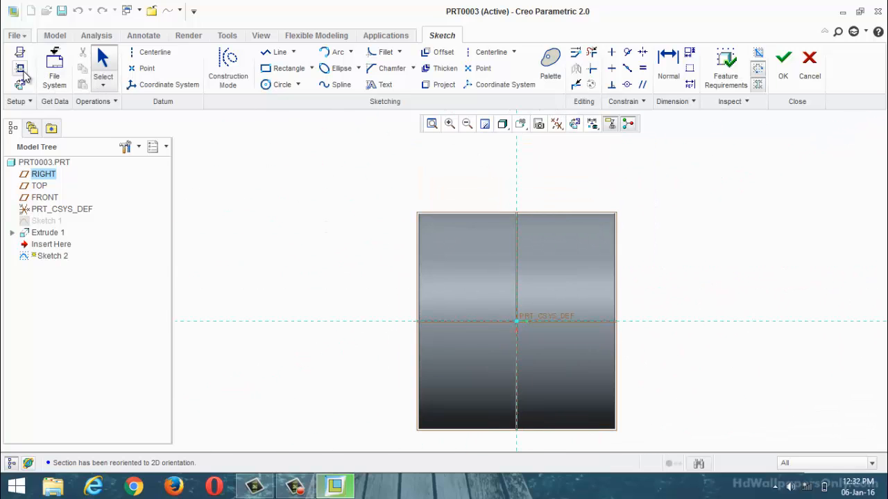
left_click(19, 68)
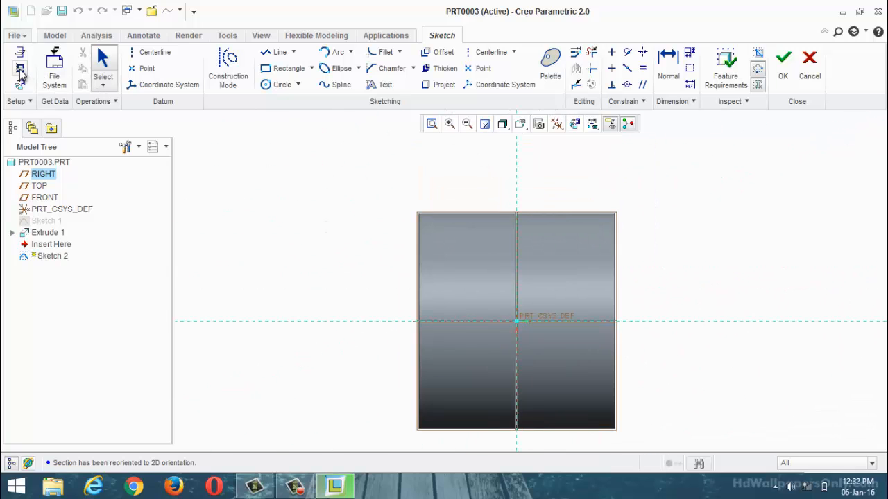
left_click(452, 218)
left_click(782, 285)
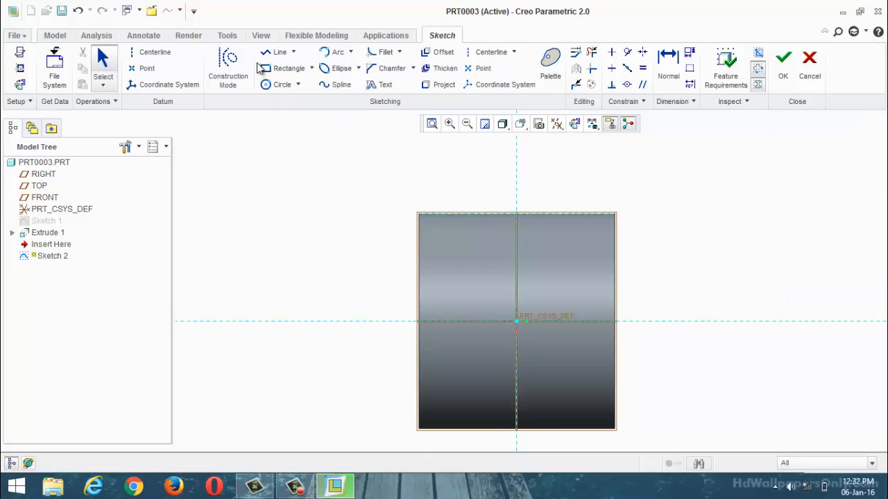
Step: Sketch an arc bulging outward from the cylinder's side, with both endpoints on the side reference, and finish the sketch
left_click(335, 52)
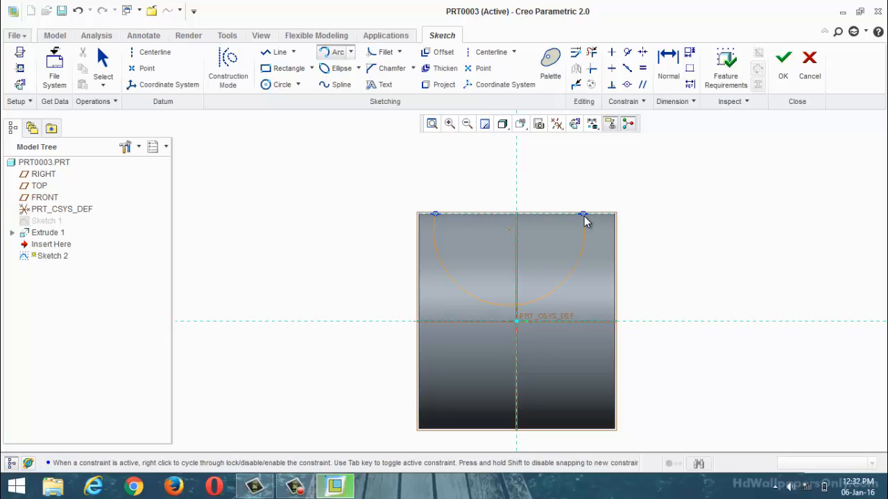
key("ctrl+d")
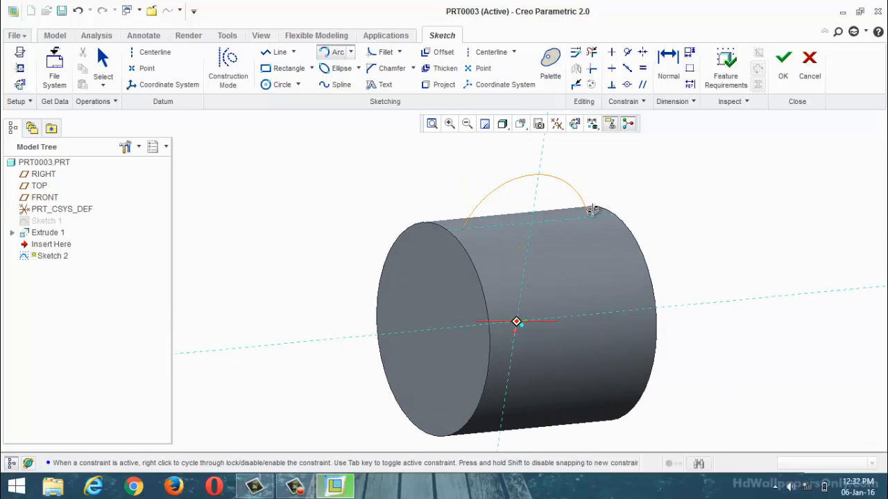
left_click(581, 197)
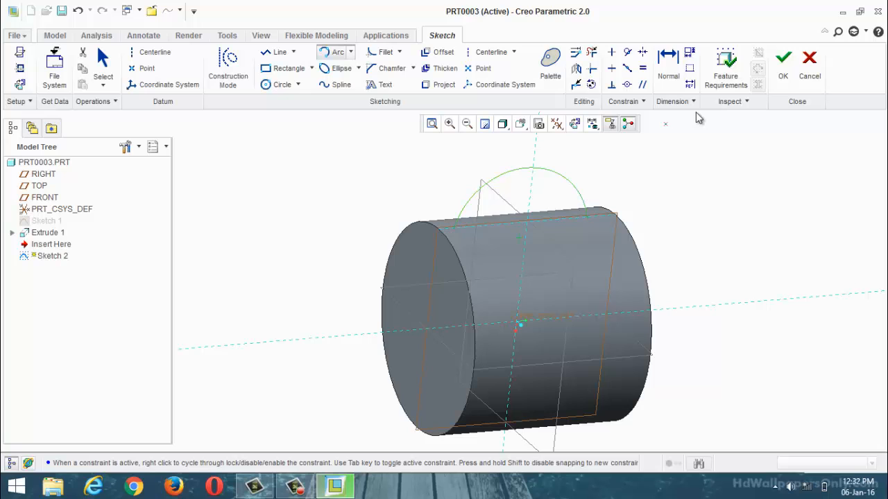
left_click(783, 61)
middle_click_drag(655, 212, 620, 229)
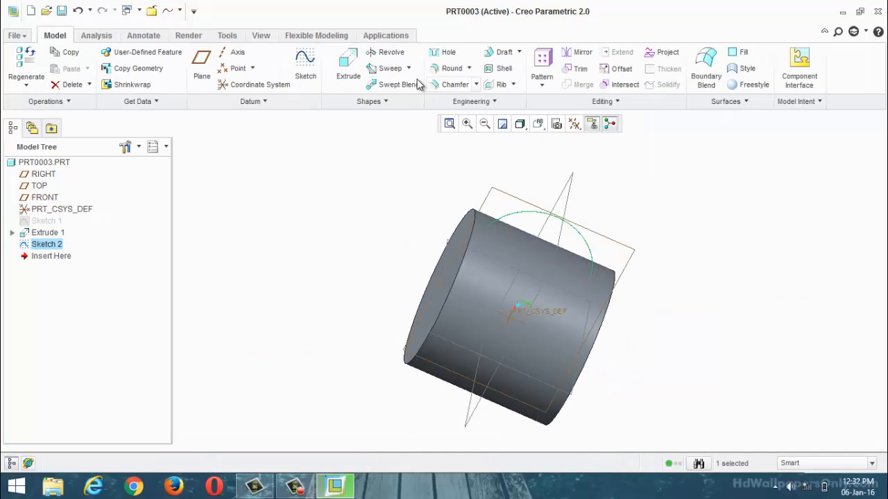
Step: Start a sweep along the handle arc and give it a circular section about 200 in diameter, centred on the arc's endpoint
left_click(389, 68)
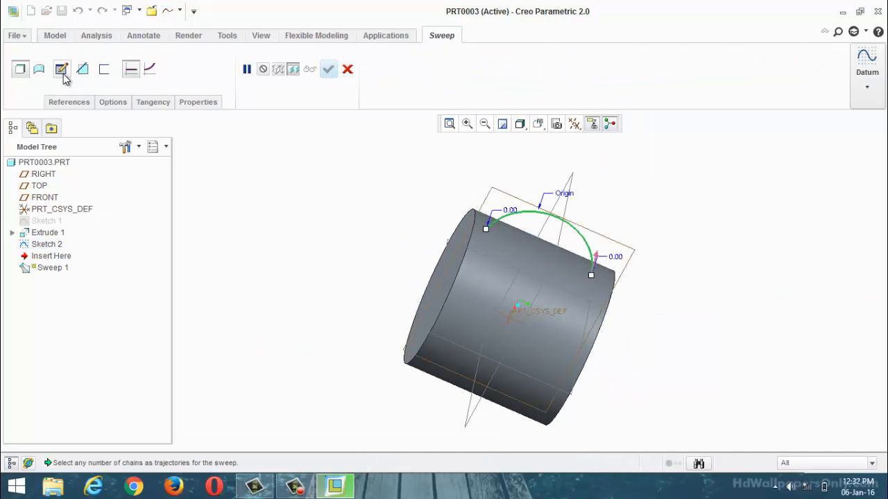
left_click(61, 69)
left_click(271, 86)
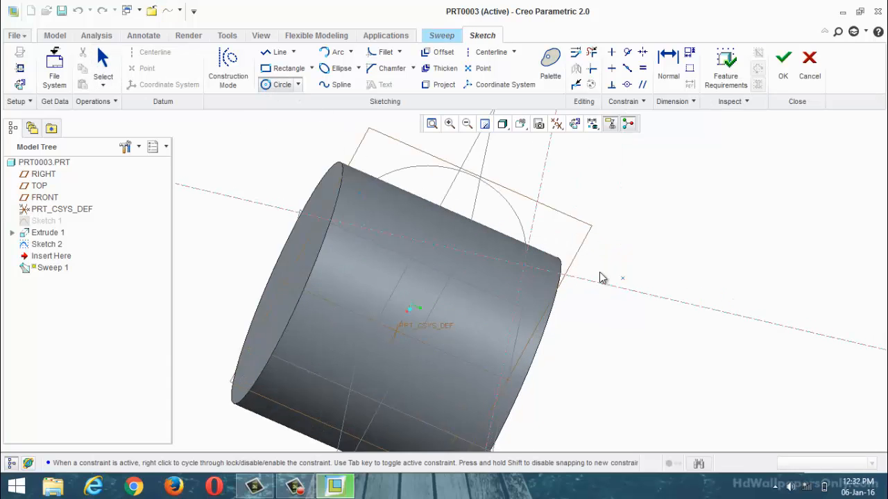
scroll(602, 278, "up", 2)
left_click(500, 264)
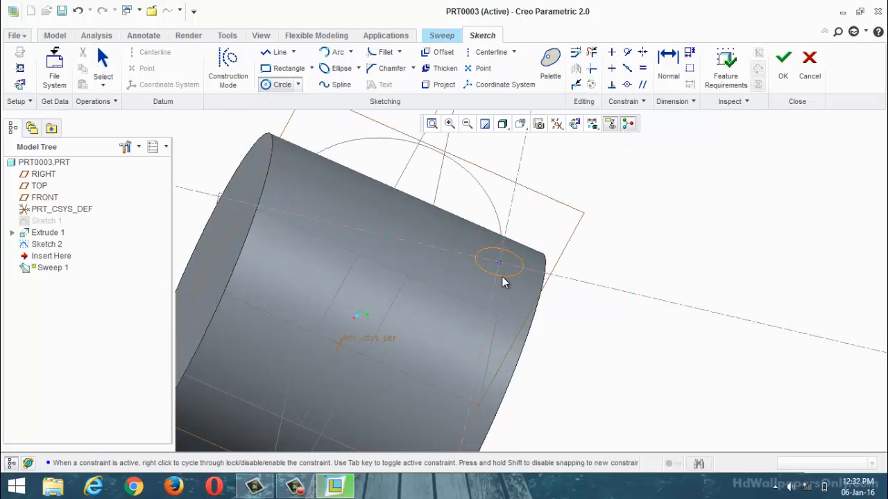
left_click(505, 282)
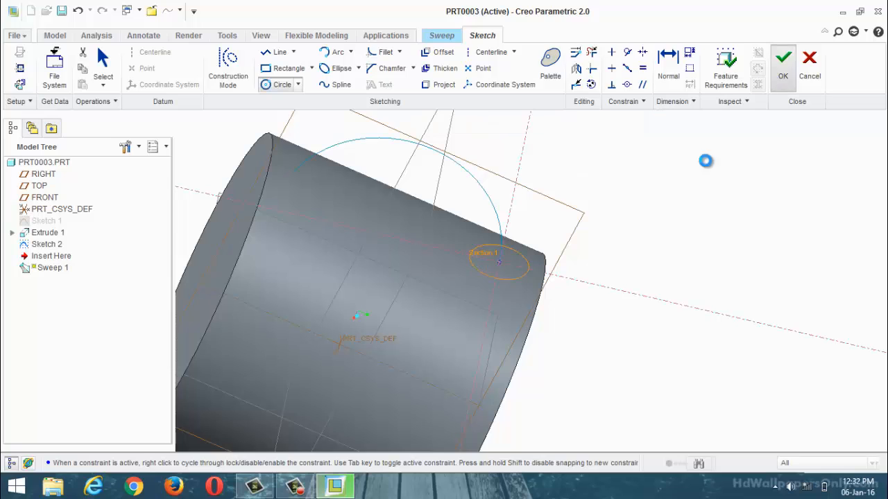
left_click(783, 61)
Step: Reopen the sweep's circular section and set its diameter to 150
middle_click_drag(701, 185, 731, 178)
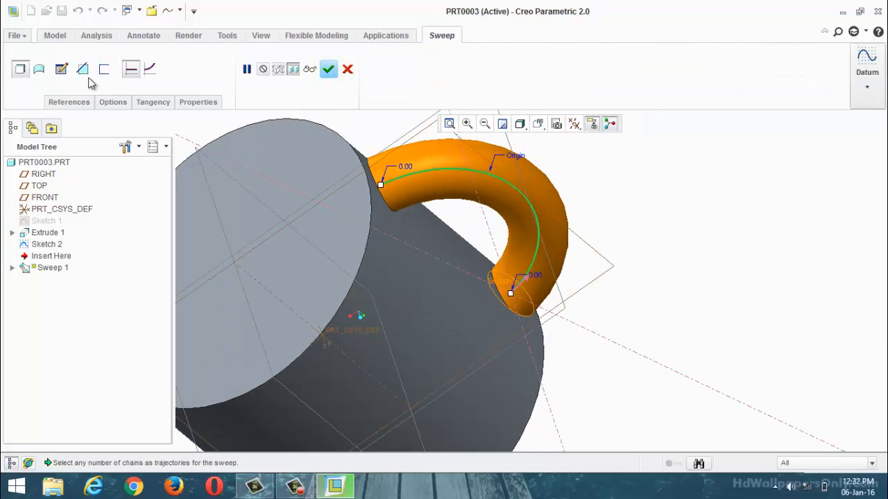
left_click(61, 68)
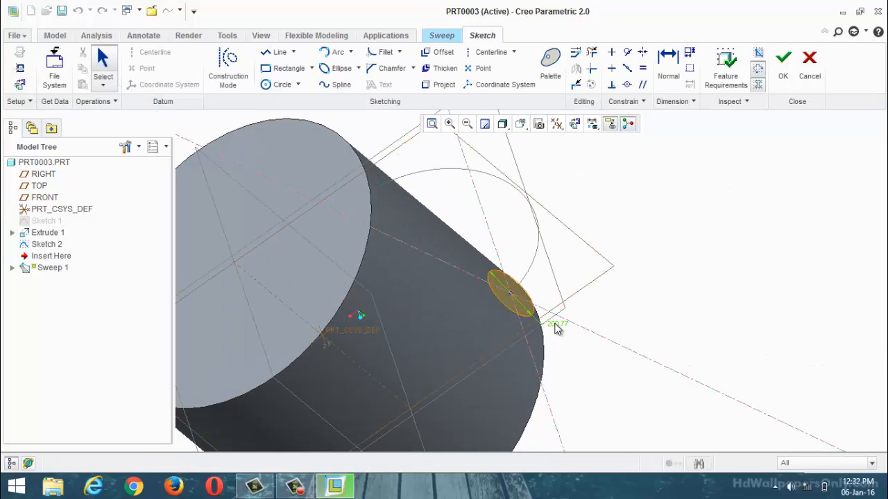
double_click(555, 324)
key("BackSpace")
type("150")
key("Return")
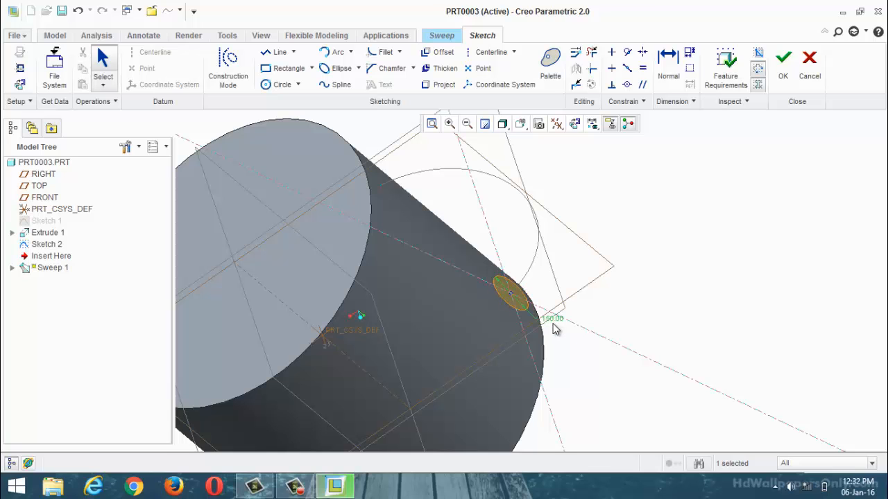
left_click(783, 64)
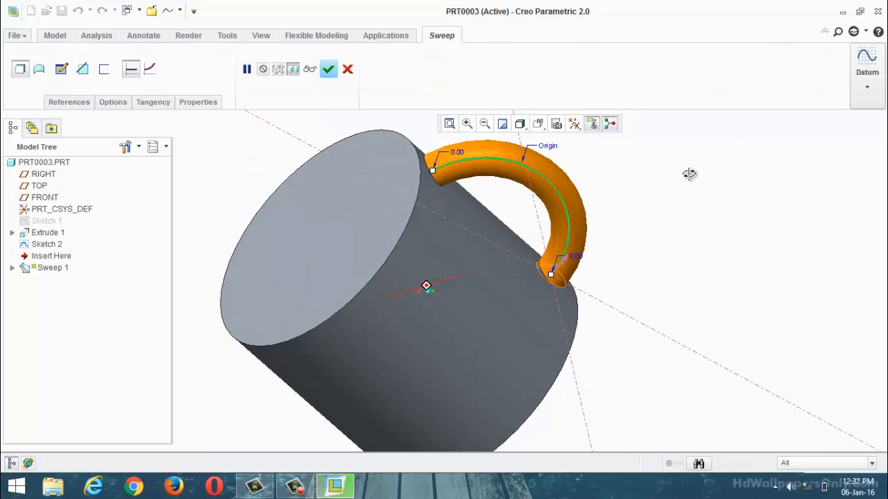
Step: Enable Merge ends for the handle sweep and complete the feature
left_click(114, 106)
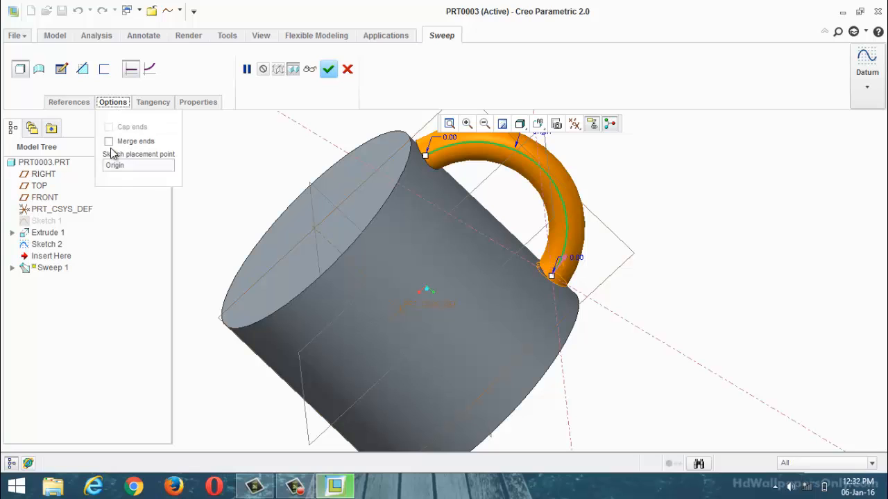
left_click(110, 141)
left_click(328, 69)
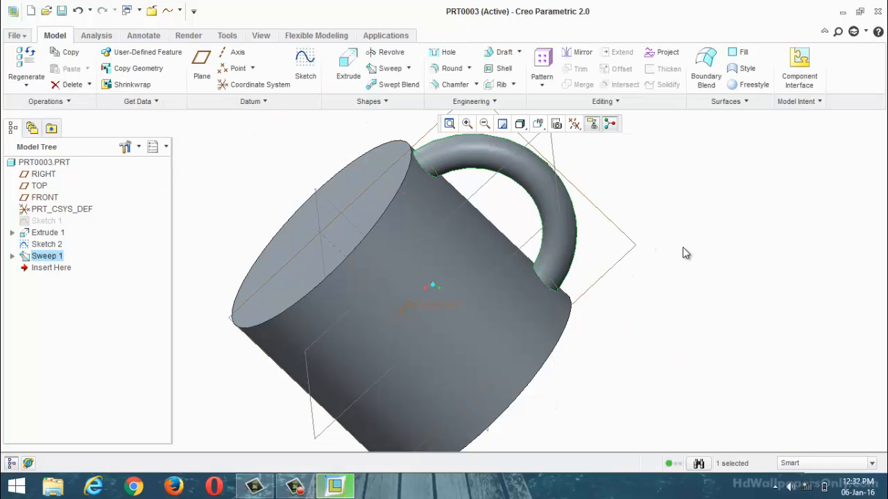
Step: Start a Shell that removes the cylinder's flat end face, and inspect the preview where the handle meets the inner wall
left_click(496, 69)
left_click(339, 204)
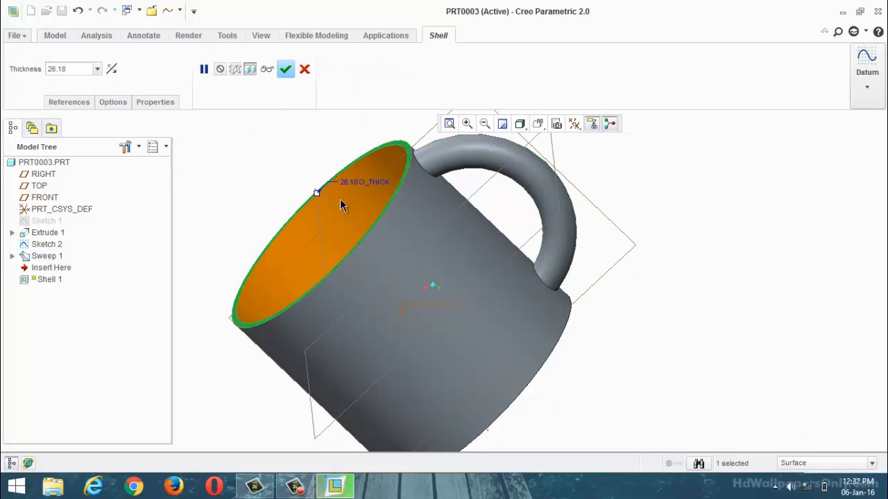
middle_click_drag(340, 202, 432, 180)
scroll(451, 187, "down", 5)
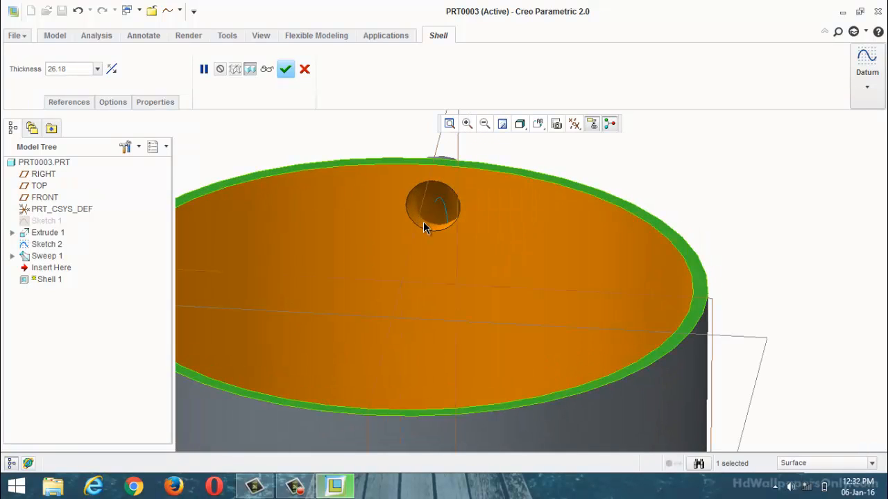
middle_click_drag(426, 229, 438, 253)
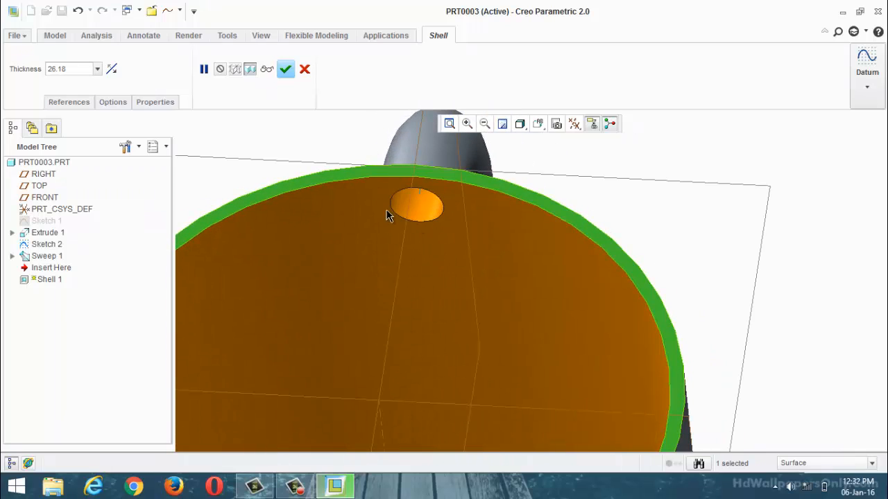
middle_click_drag(396, 233, 563, 193)
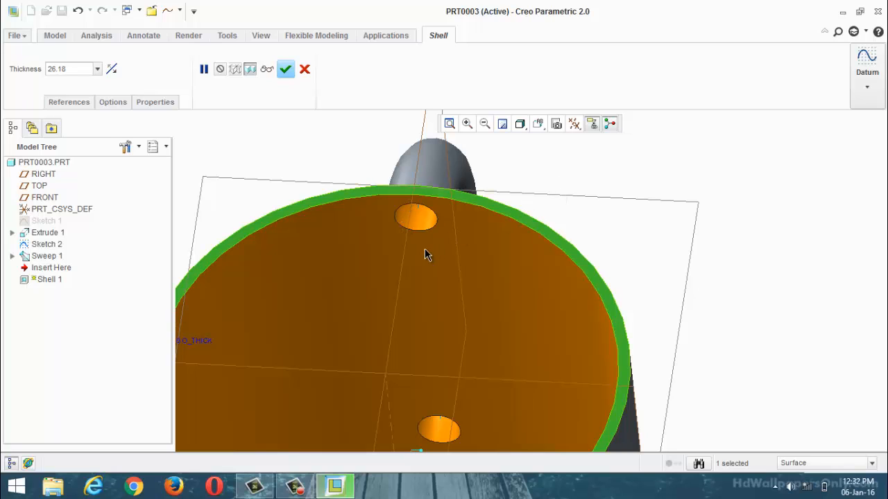
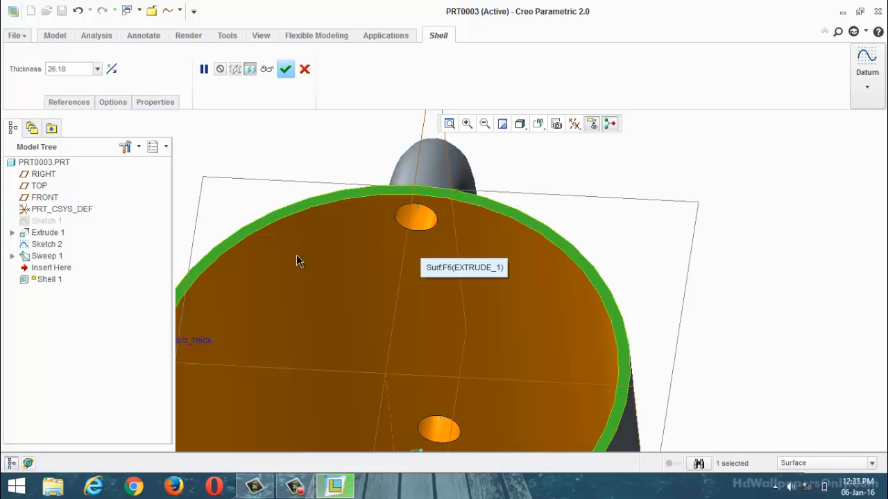
Step: Finish the shell that hollows the mug's cylinder and inspect the rim, interior and handle from several angles
scroll(434, 292, "down", 3)
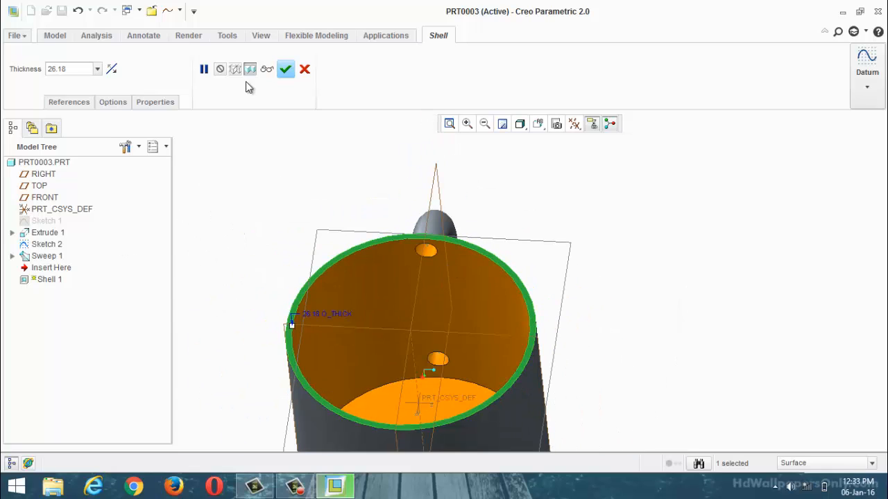
left_click(285, 69)
mouse_move(612, 250)
middle_mouse_down()
mouse_move(609, 204)
mouse_move(607, 247)
mouse_move(529, 213)
mouse_move(590, 263)
mouse_move(567, 257)
mouse_move(565, 275)
mouse_move(564, 260)
mouse_move(589, 248)
mouse_move(613, 259)
middle_mouse_up()
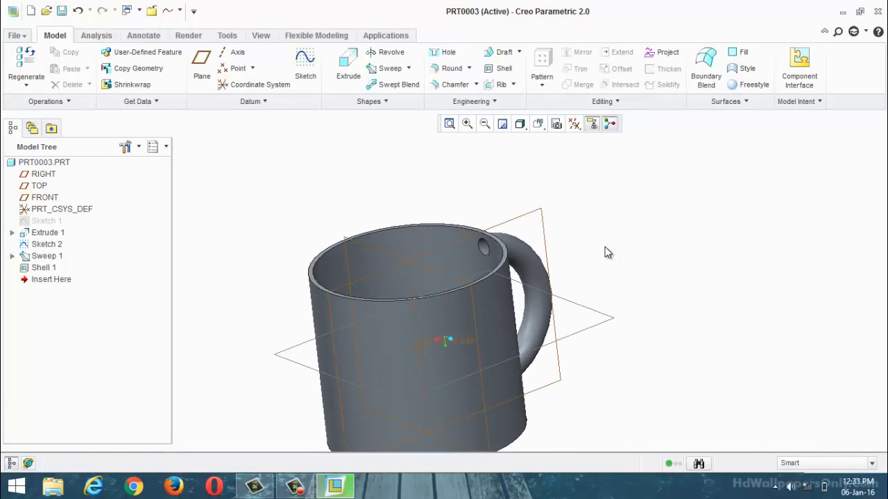
scroll(466, 190, "down", 3)
middle_click_drag(465, 190, 354, 370)
scroll(467, 334, "up", 1)
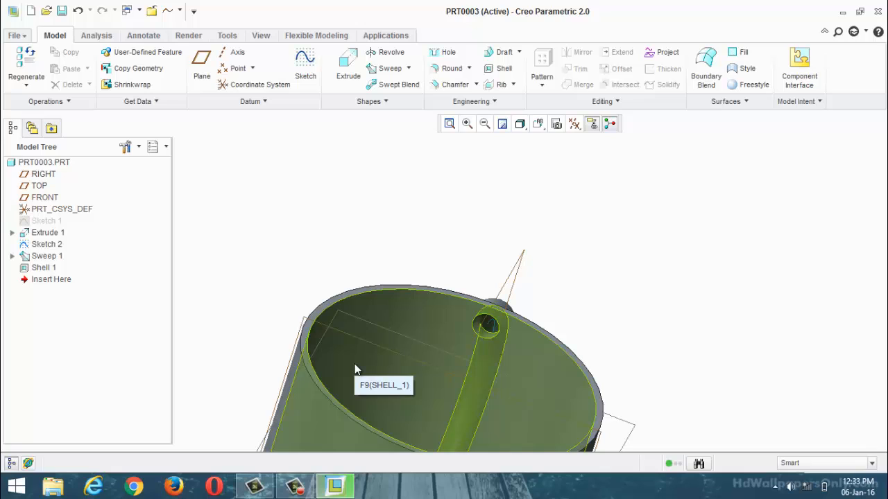
scroll(444, 234, "up", 4)
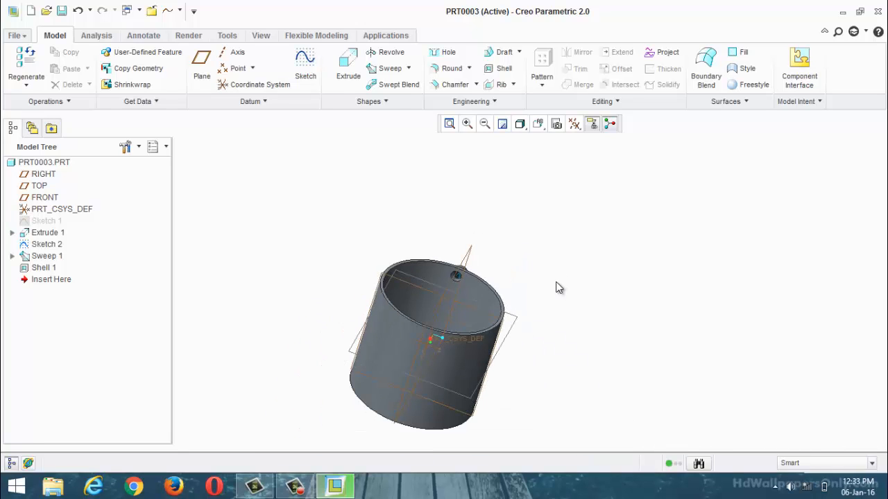
Step: Undo all mug features back to the bare datum planes and restore the default orientation
key("ctrl+z")
key("ctrl+z")
key("ctrl+z")
key("ctrl+z")
key("ctrl+z")
key("ctrl+z")
key("ctrl+z")
key("ctrl+z")
key("ctrl+z")
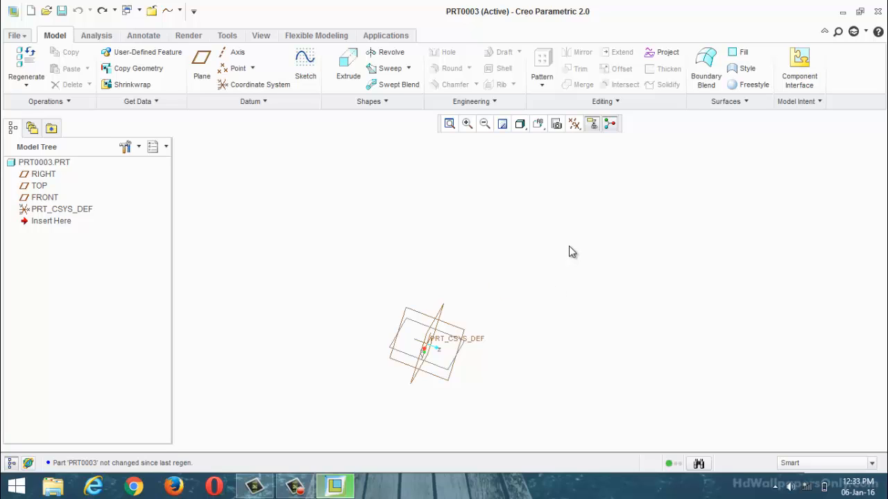
scroll(569, 247, "up", 3)
scroll(511, 300, "down", 3)
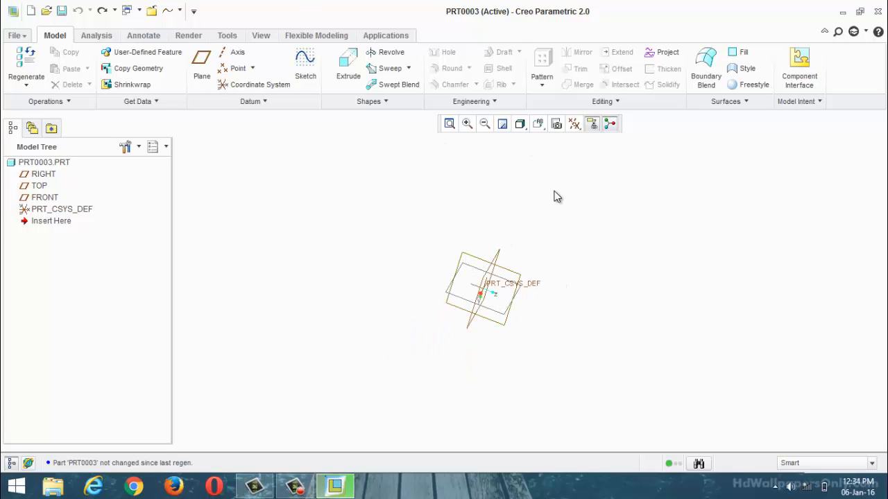
left_click(538, 124)
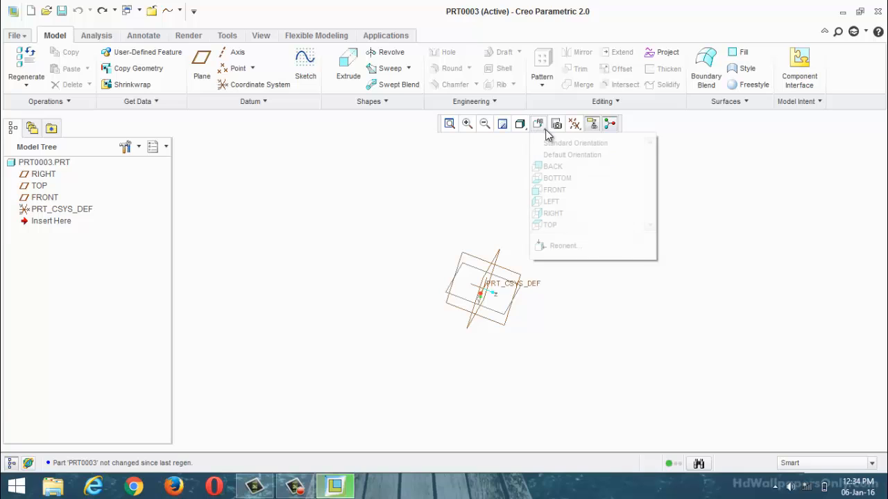
left_click(553, 156)
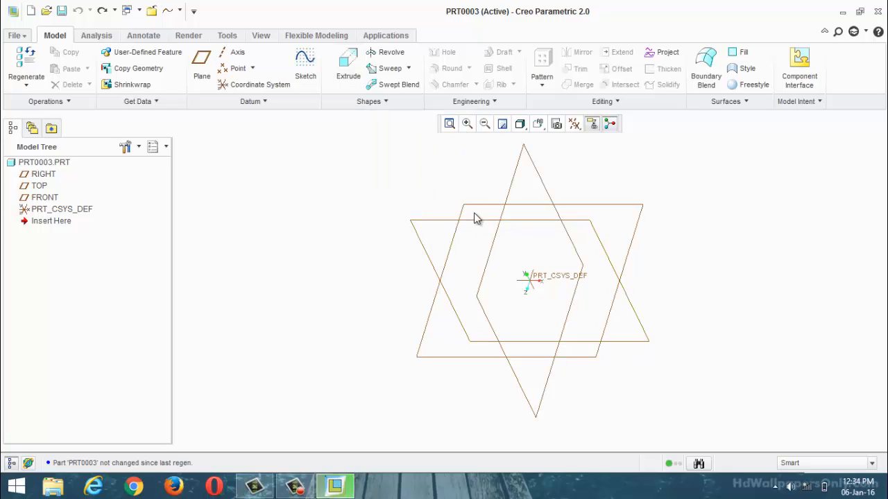
Step: Sketch a wavy open spline on the FRONT plane, passing above and below the horizontal reference, and finish the sketch
left_click(45, 197)
left_click(305, 65)
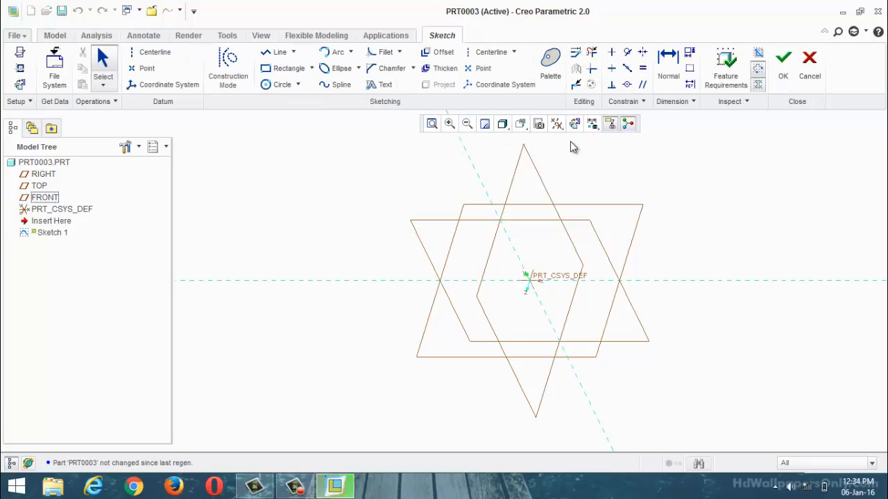
left_click(575, 124)
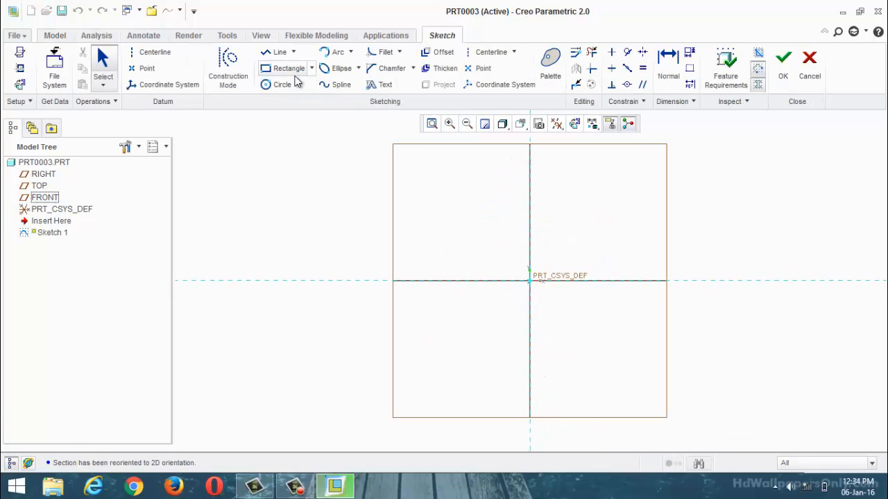
left_click(333, 85)
left_click(313, 381)
left_click(348, 305)
left_click(462, 187)
left_click(554, 375)
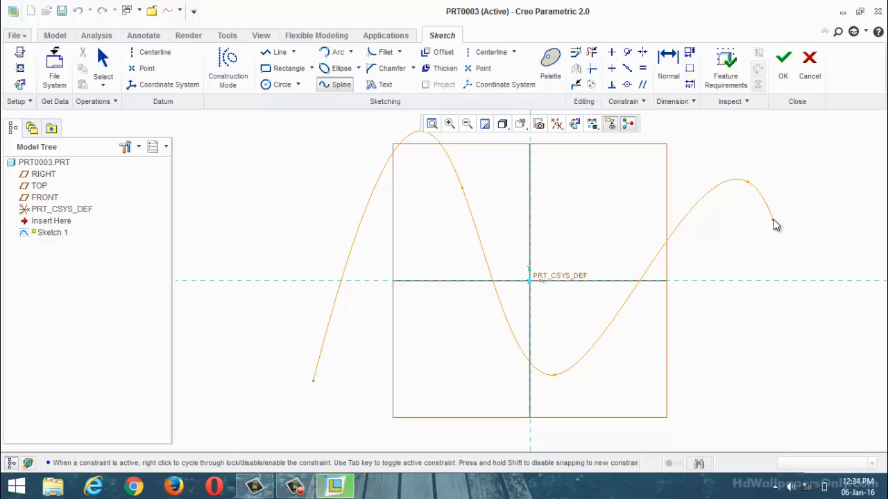
left_click(747, 181)
middle_click(747, 181)
left_click(784, 78)
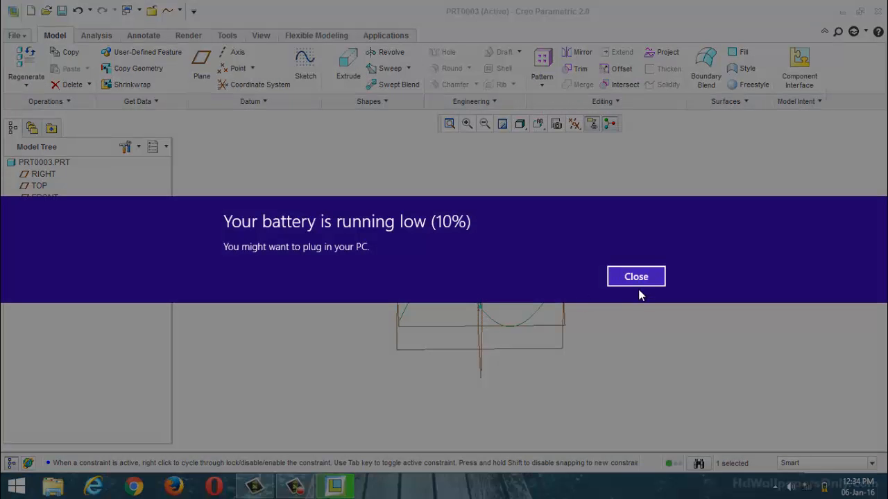
Step: Start a Sweep along the spline and open its section sketch in the 2D sketch orientation
left_click(636, 277)
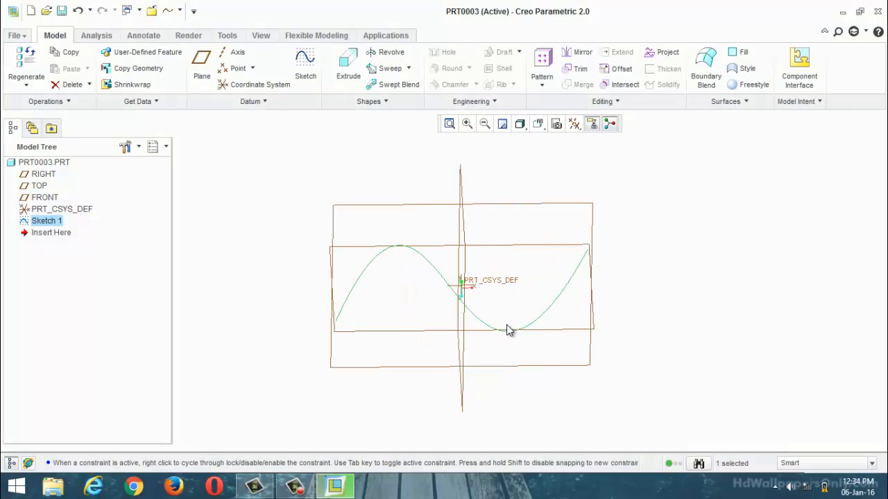
middle_click_drag(507, 328, 465, 297)
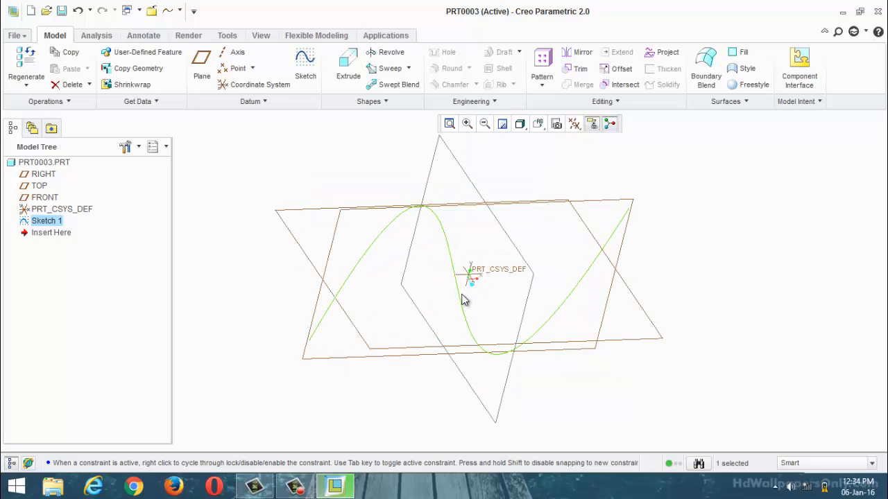
left_click(393, 70)
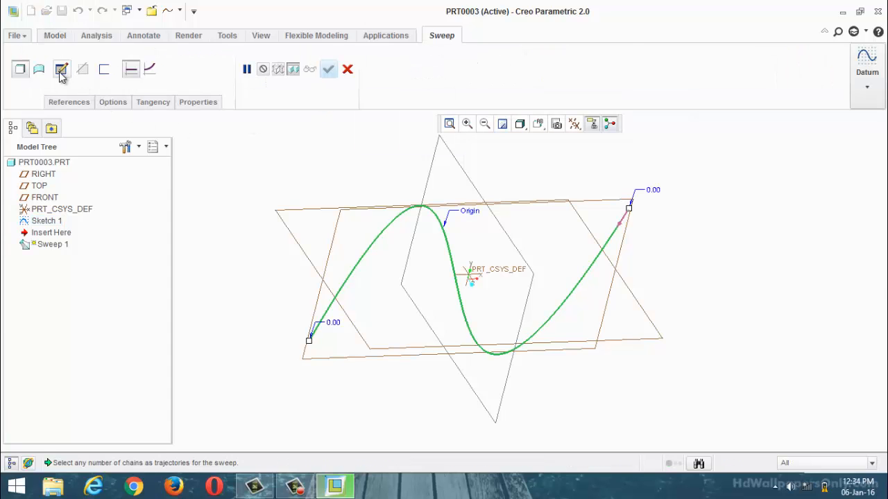
left_click(60, 72)
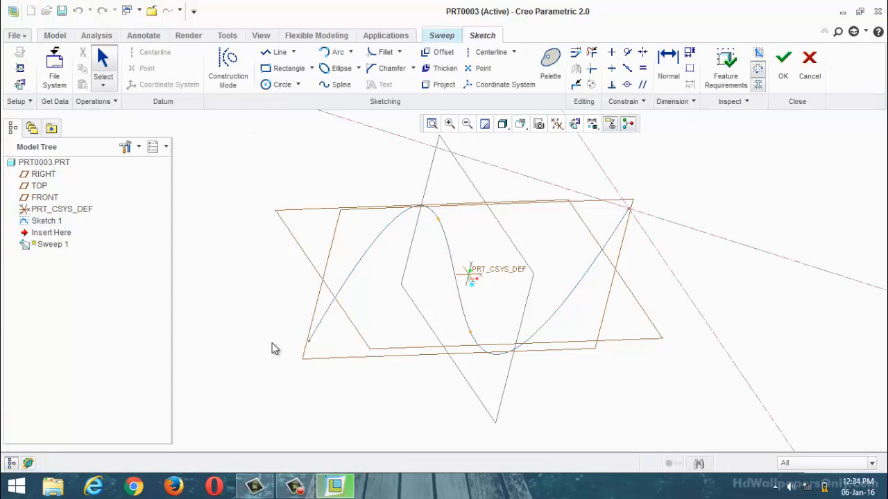
left_click(581, 129)
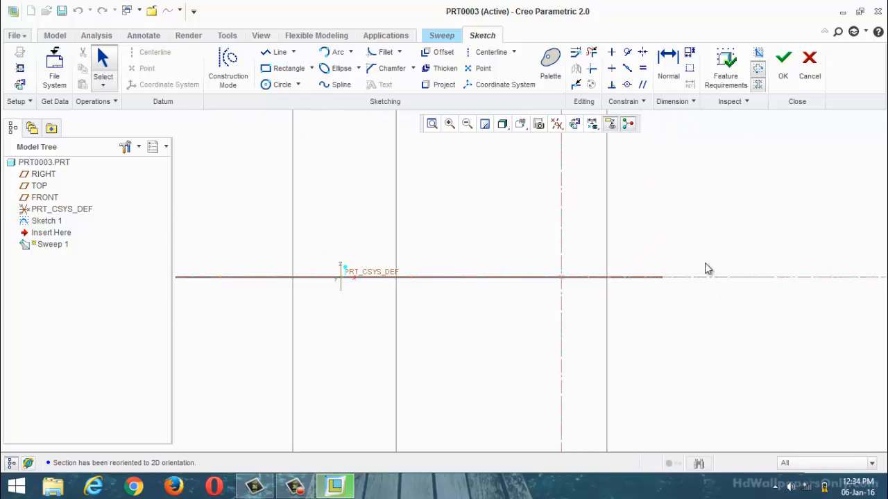
Step: Sketch a circle centred on the trajectory's start point as the sweep section and set its diameter to 100
left_click(283, 85)
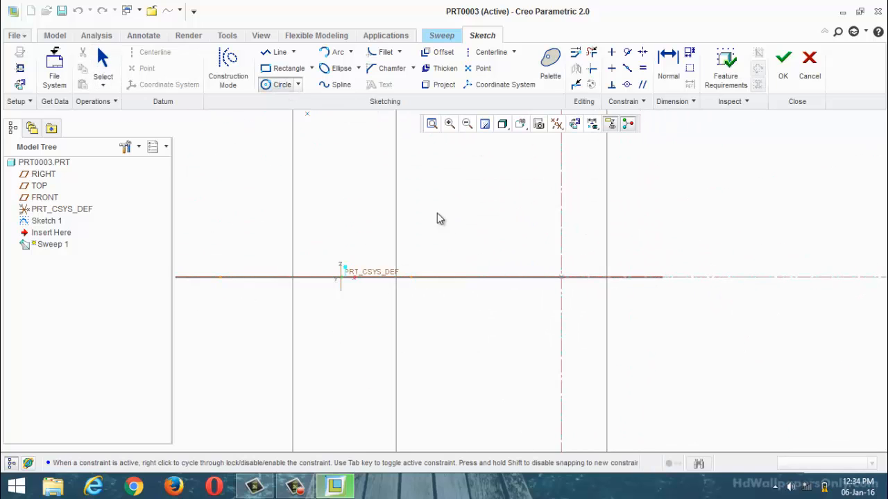
left_click(562, 278)
left_click(522, 256)
middle_click(522, 256)
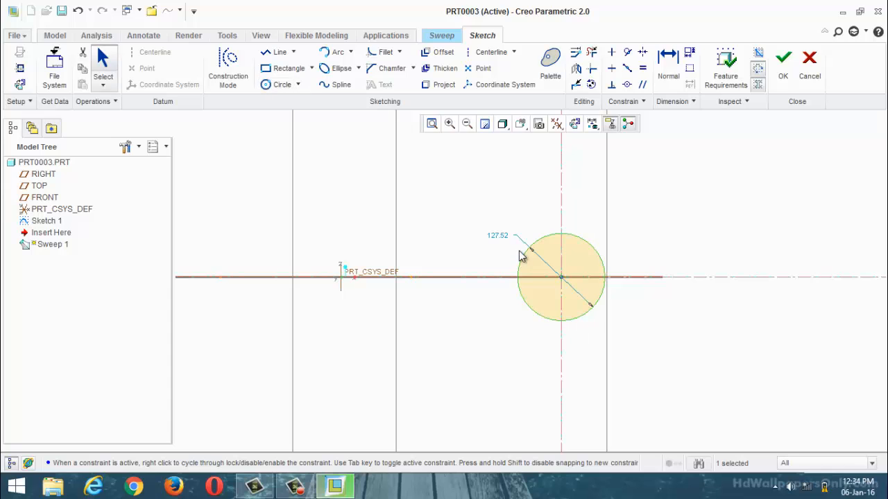
double_click(503, 236)
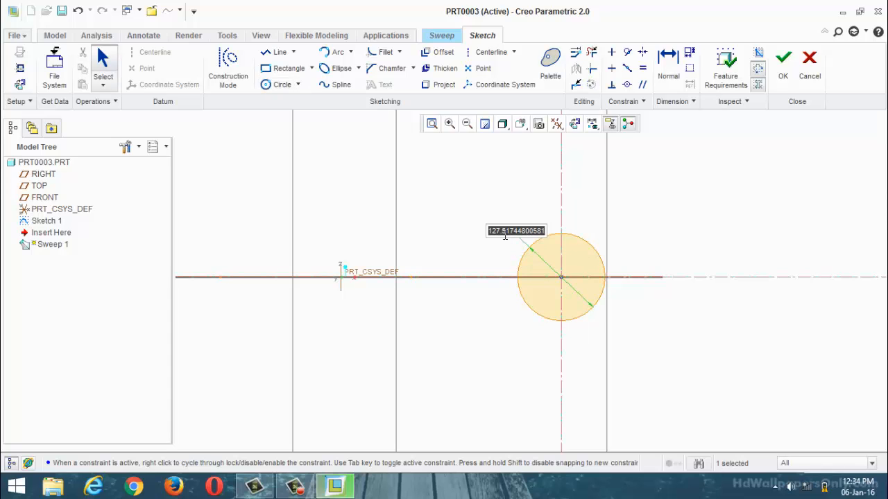
type("10")
key("Return")
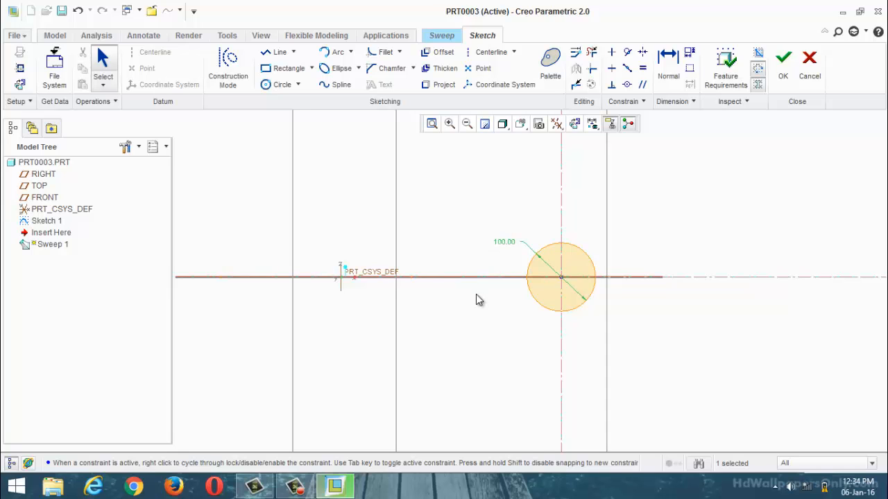
Step: Open the Relations editor for the sweep section, keeping the circle's diameter dimension in view
mouse_move(476, 299)
middle_mouse_down()
mouse_move(495, 254)
mouse_move(478, 262)
mouse_move(491, 258)
middle_mouse_up()
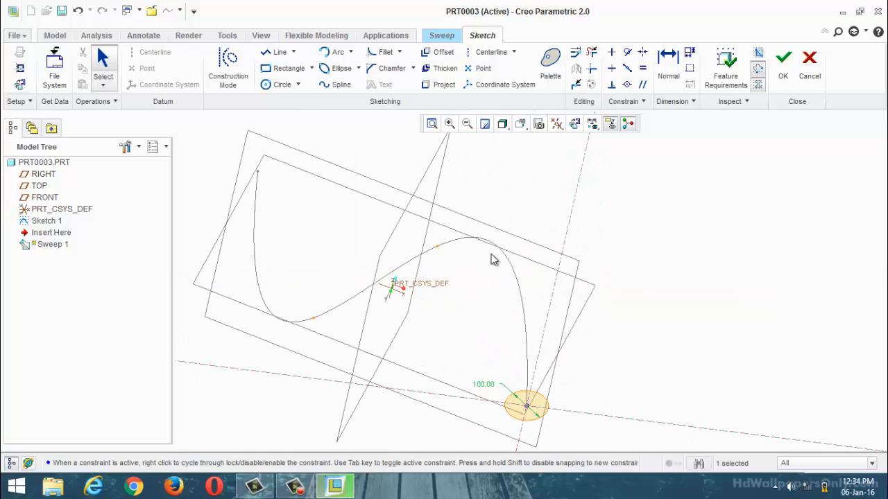
left_click(574, 123)
scroll(566, 210, "up", 3)
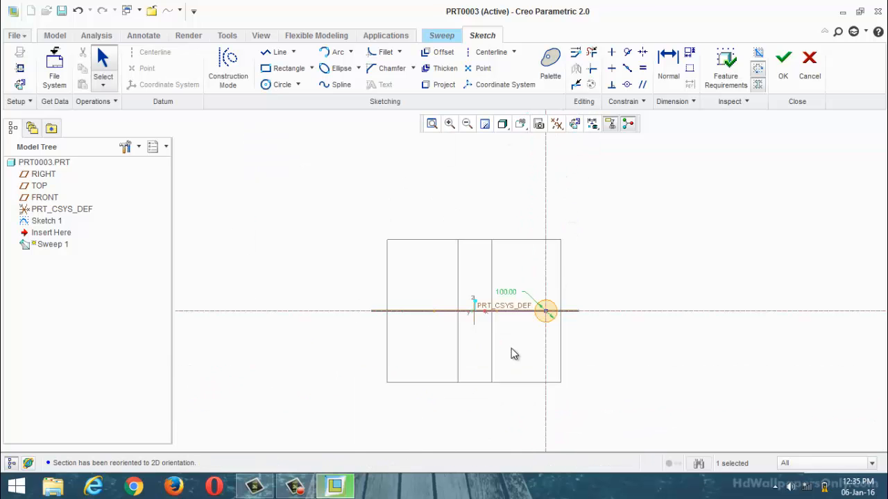
scroll(512, 348, "down", 2)
left_click(232, 36)
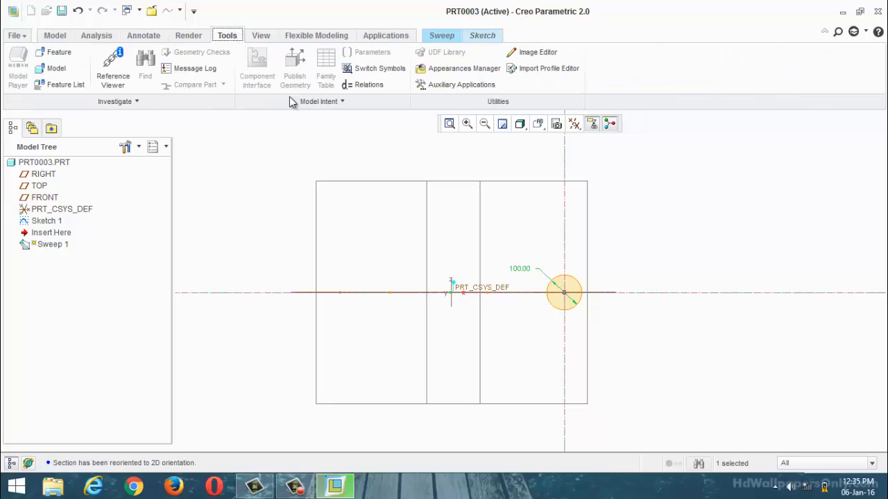
left_click(364, 86)
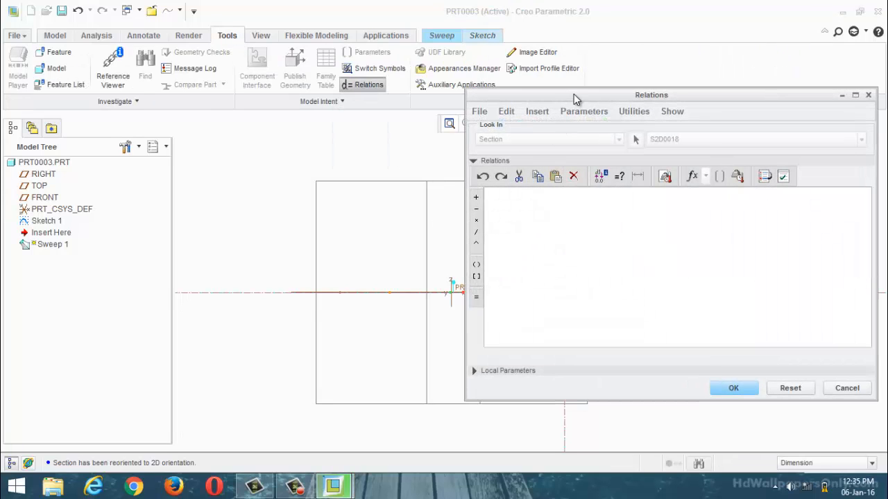
left_click_drag(433, 102, 241, 246)
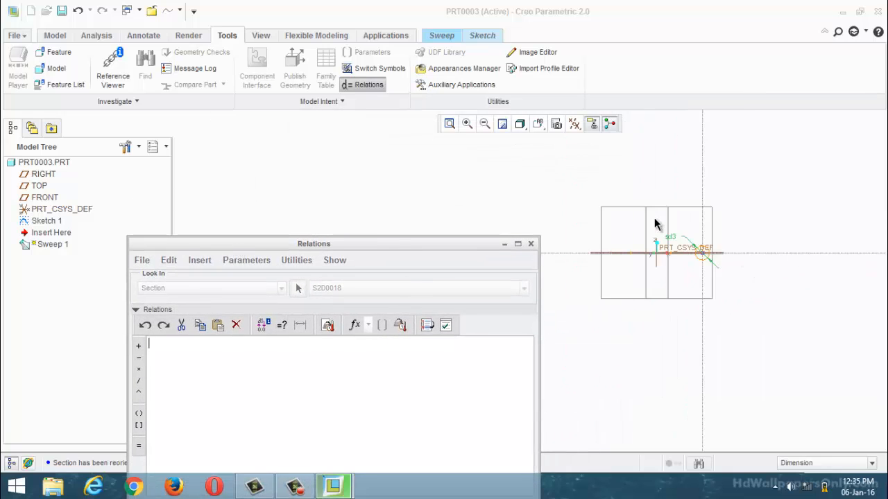
Step: Try to verify the relation sd3=200+100trajpar for the circle's diameter, and discard it
left_click(715, 269)
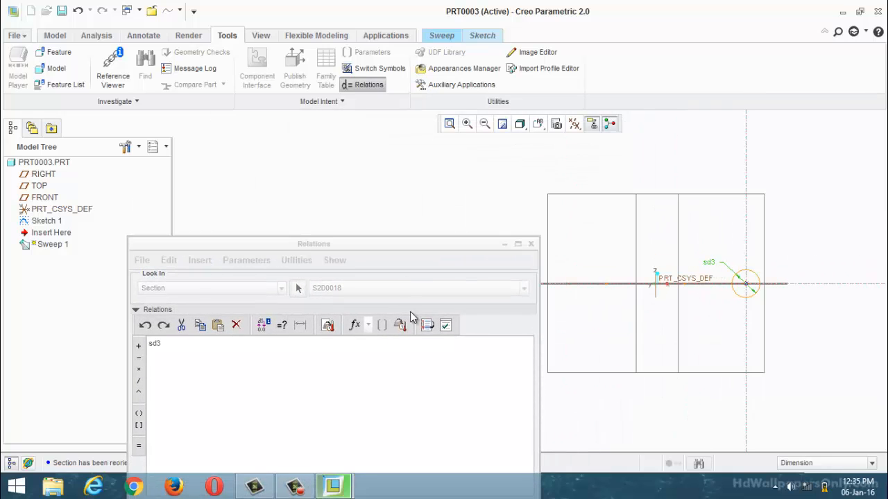
left_click_drag(267, 245, 326, 150)
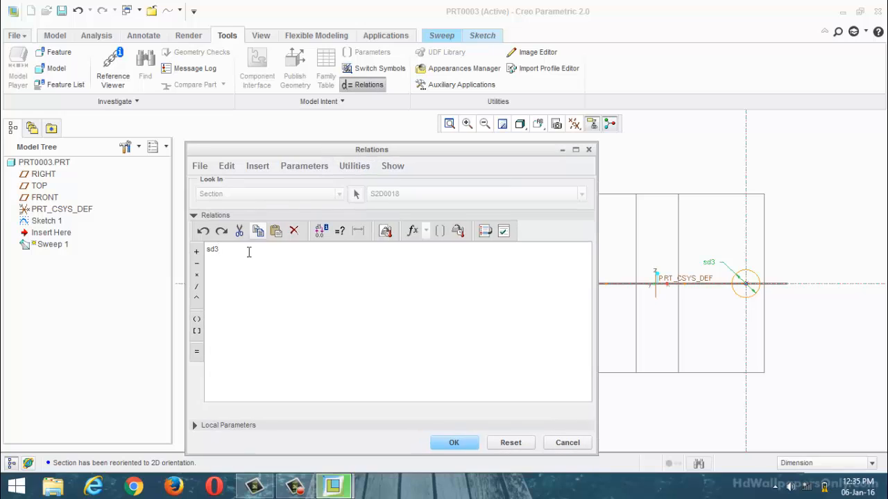
left_click(197, 355)
type("200")
left_click(195, 257)
type("100trajpar")
left_click(504, 233)
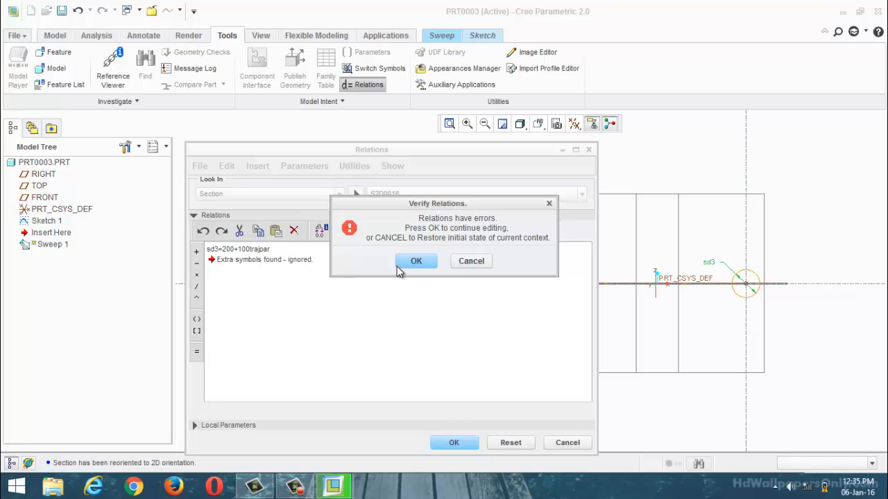
left_click(459, 264)
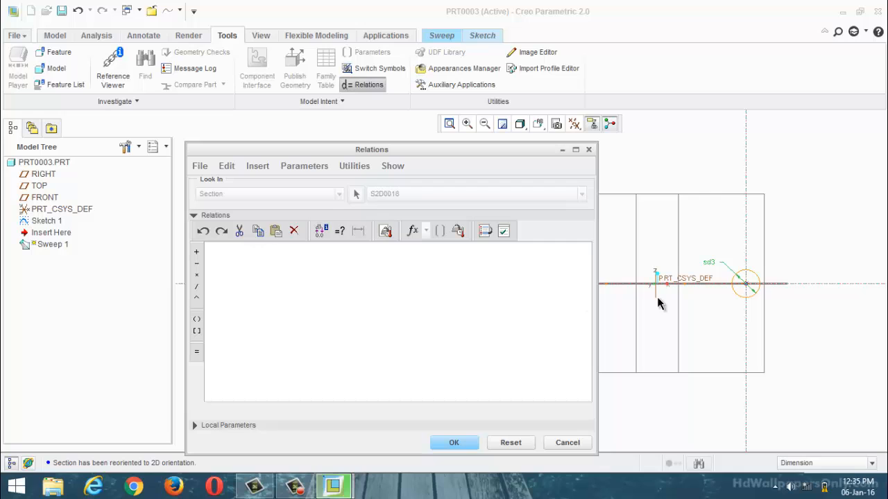
Step: Write the relation sd3=200+100*trajpar for the section circle's diameter
left_click(709, 266)
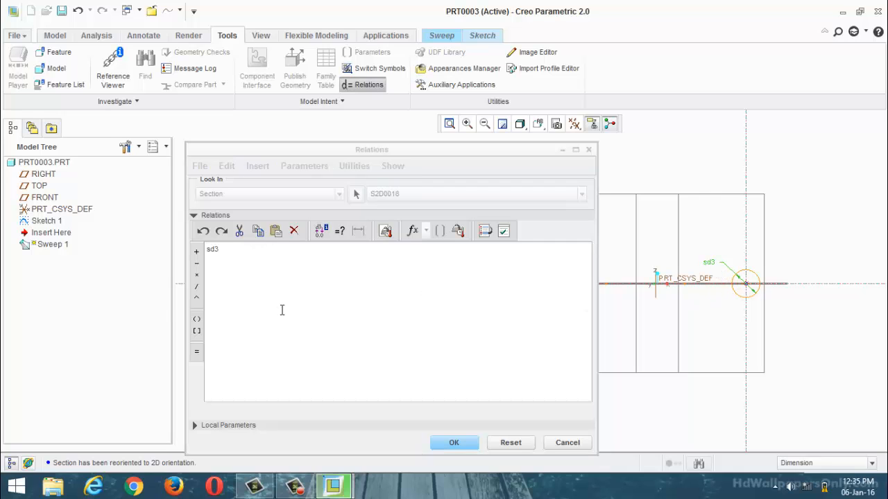
left_click(197, 354)
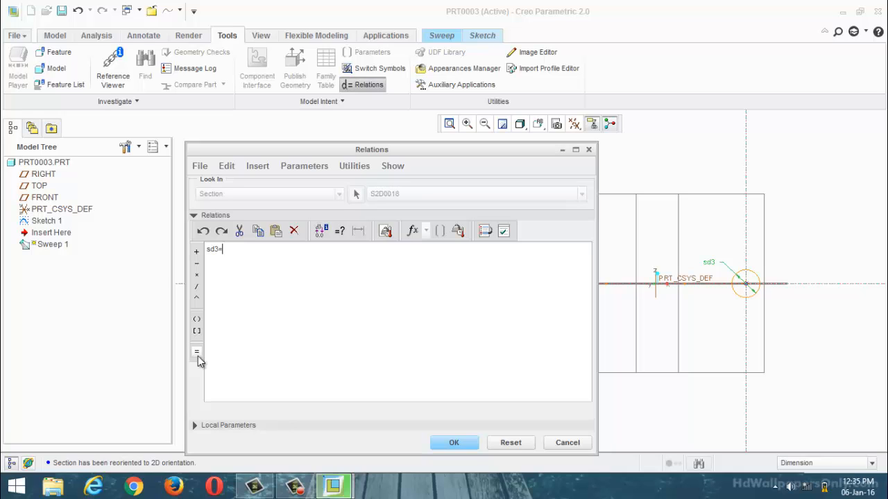
type("100")
left_click(197, 252)
key("BackSpace")
key("BackSpace")
key("BackSpace")
type("200")
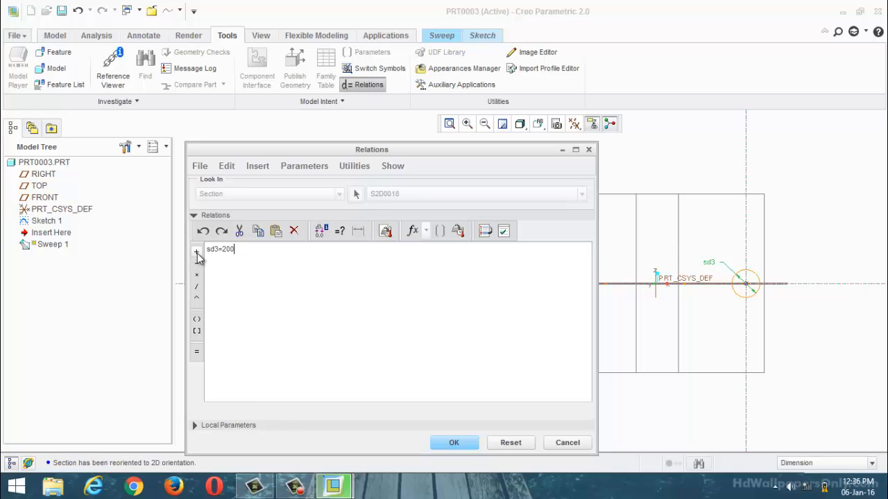
type("100*traject")
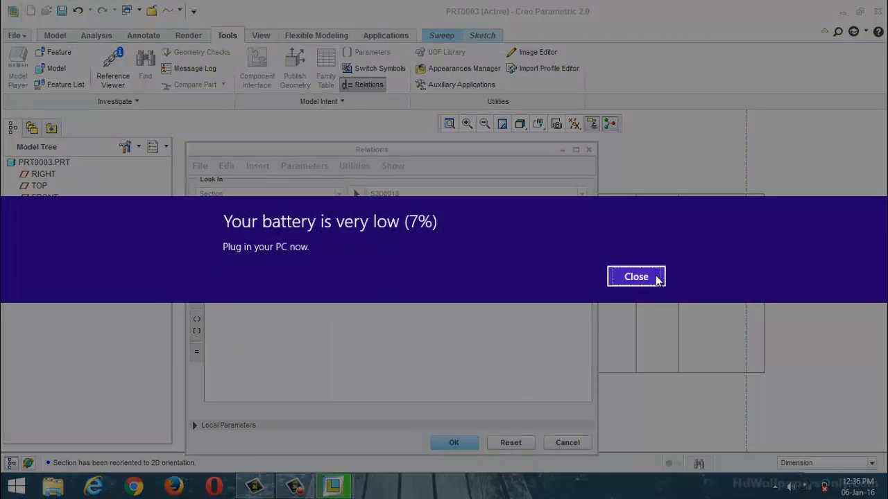
Step: Dismiss the low-battery notice, then verify the diameter relation and apply it to the section
left_click(657, 277)
left_click(506, 234)
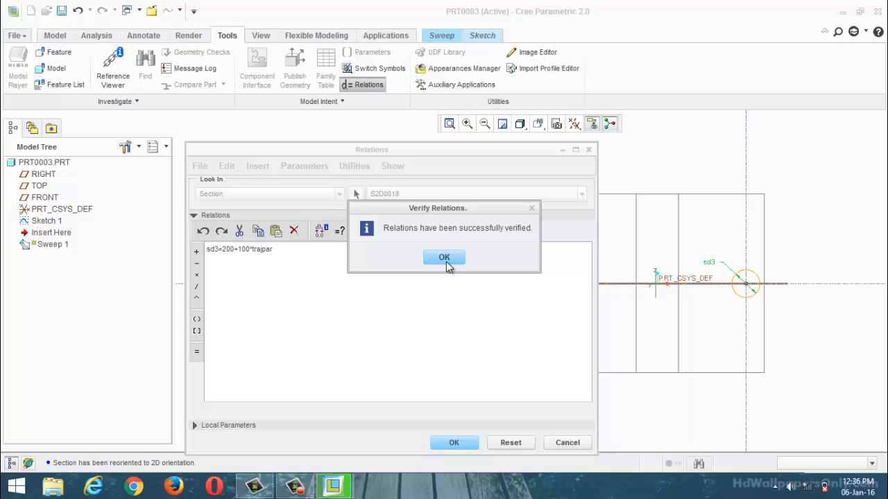
left_click(450, 261)
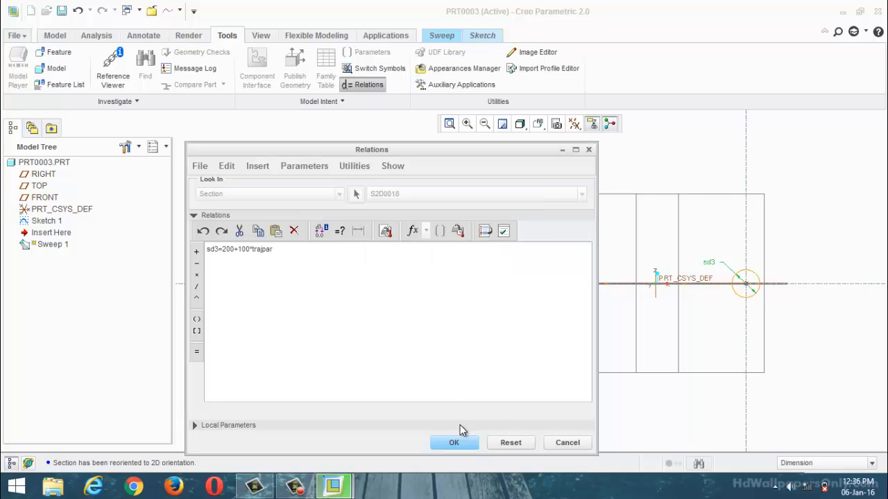
left_click(454, 443)
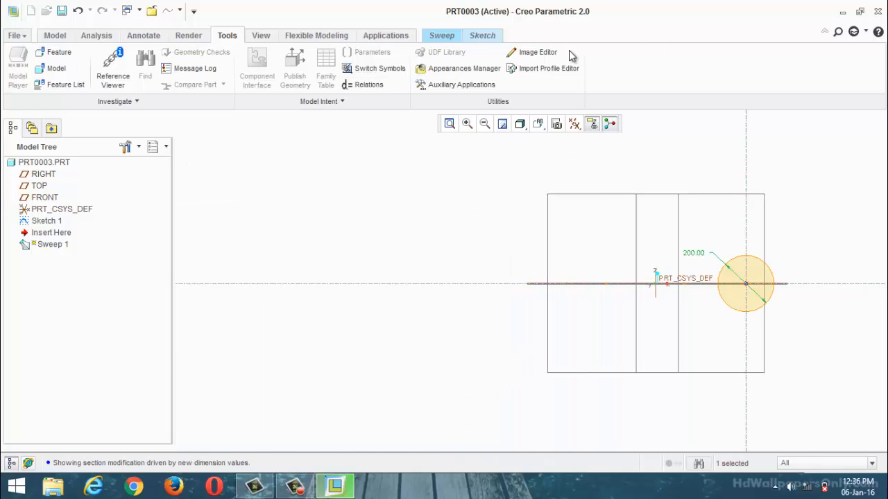
Step: Finish the circular section sketch and return to the sweep definition to inspect its preview
left_click(483, 36)
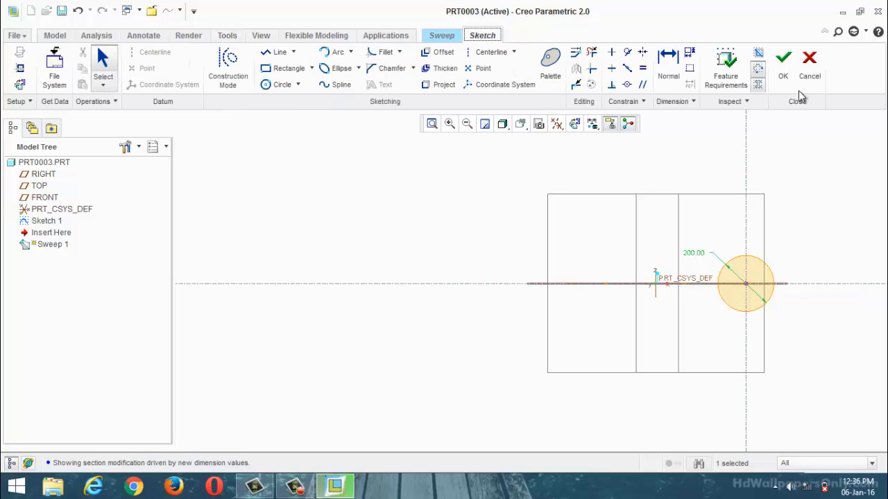
left_click(783, 73)
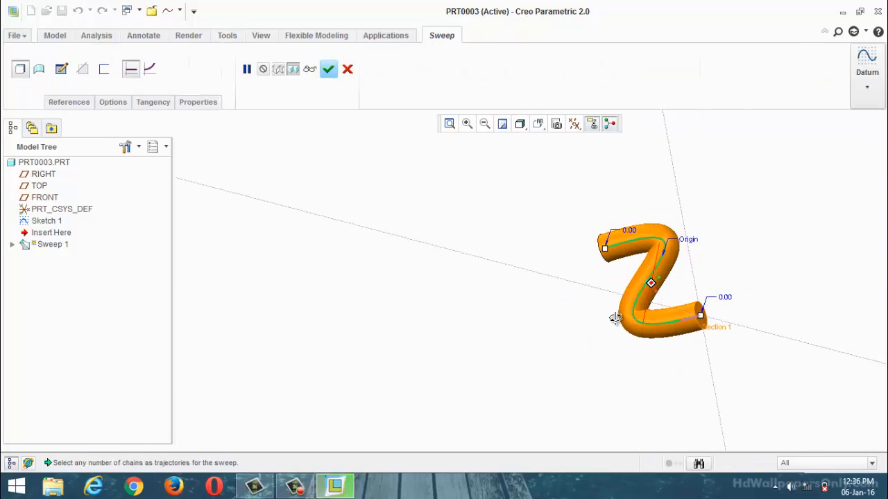
middle_click_drag(604, 291, 618, 322)
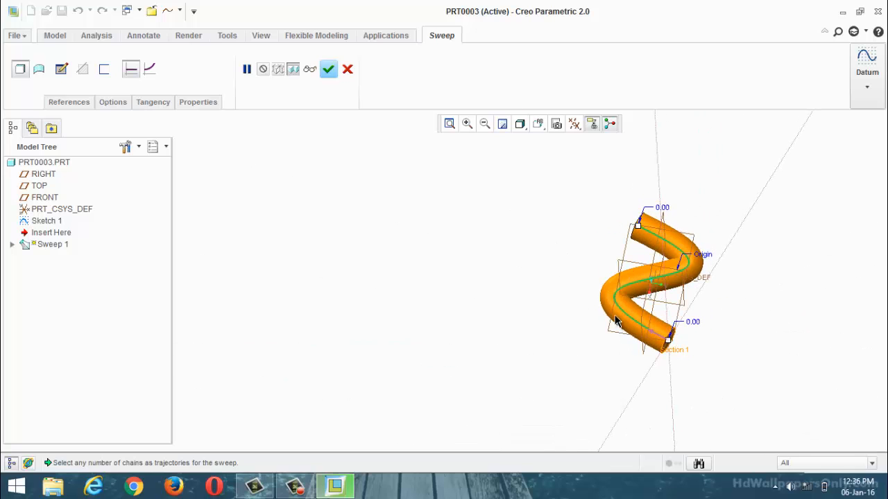
Step: Let the section vary along the trajectory and complete the sweep feature
left_click(151, 71)
middle_click_drag(465, 281, 517, 275)
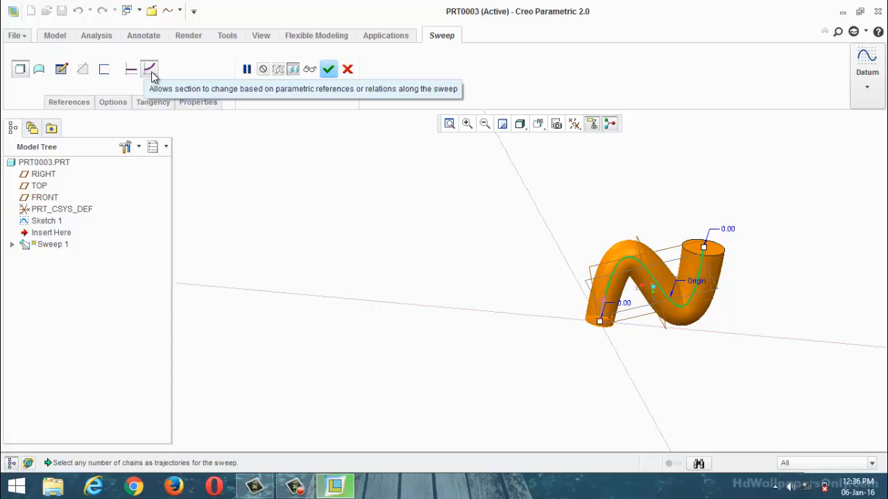
left_click(328, 69)
scroll(605, 281, "up", 5)
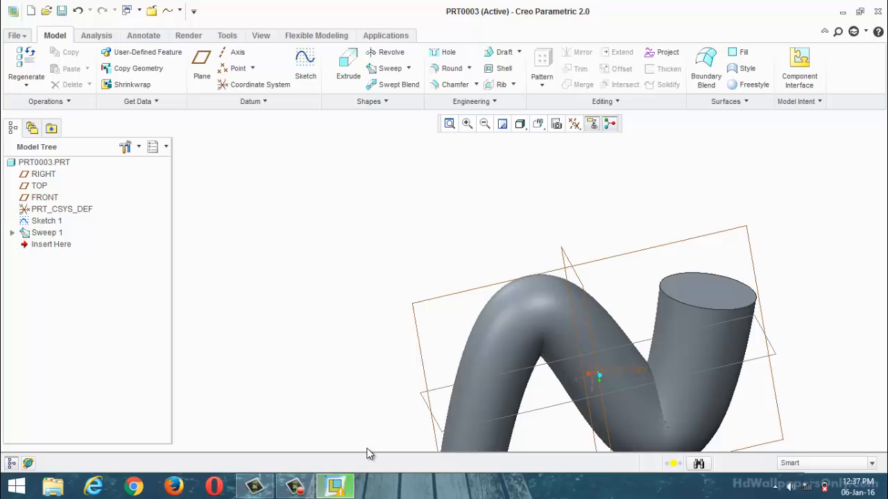
Step: Open the Relations editor for the part containing the completed sweep
left_click(231, 38)
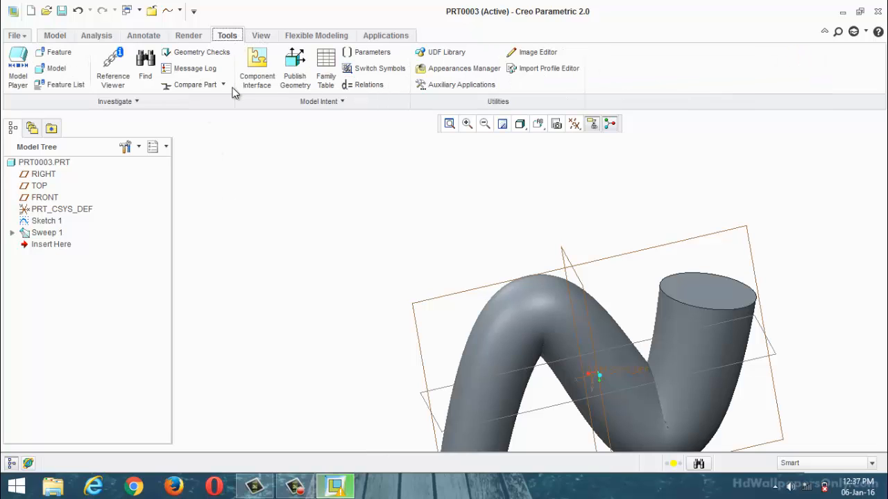
left_click(362, 85)
left_click(361, 85)
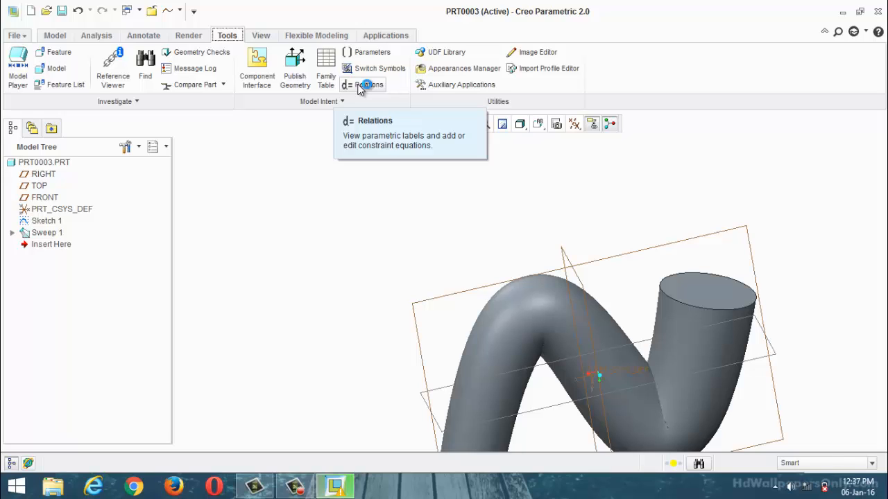